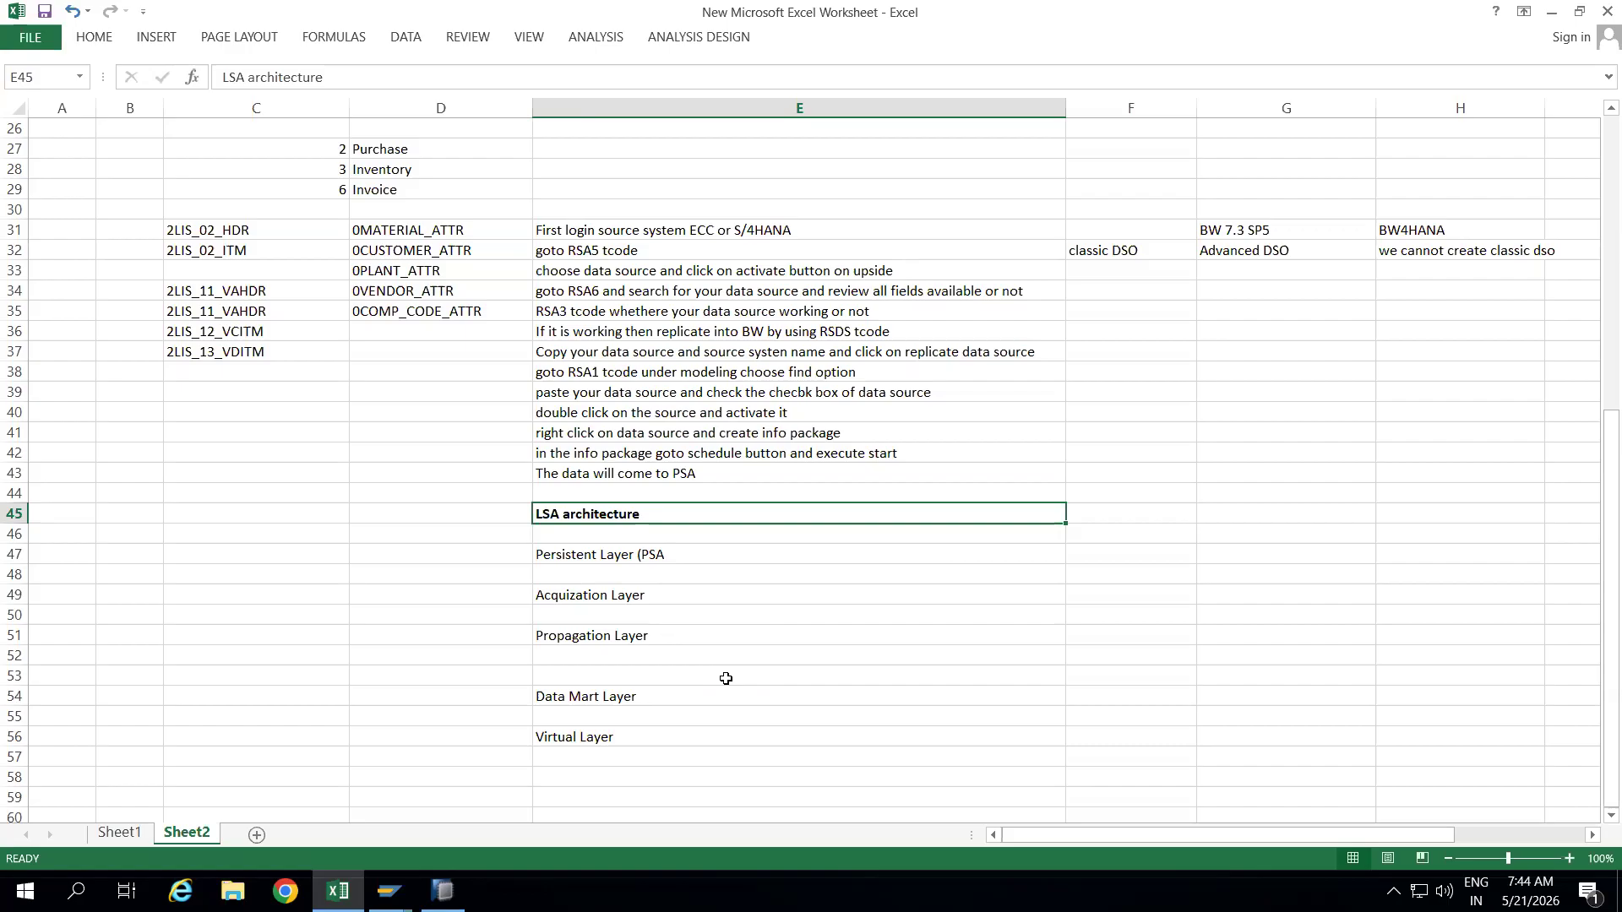
# Enter the heading "LSA++ Architecture" in cell F45, beside the LSA architecture heading.
pyautogui.click(1116, 518)
pyautogui.write('LSA++ A')
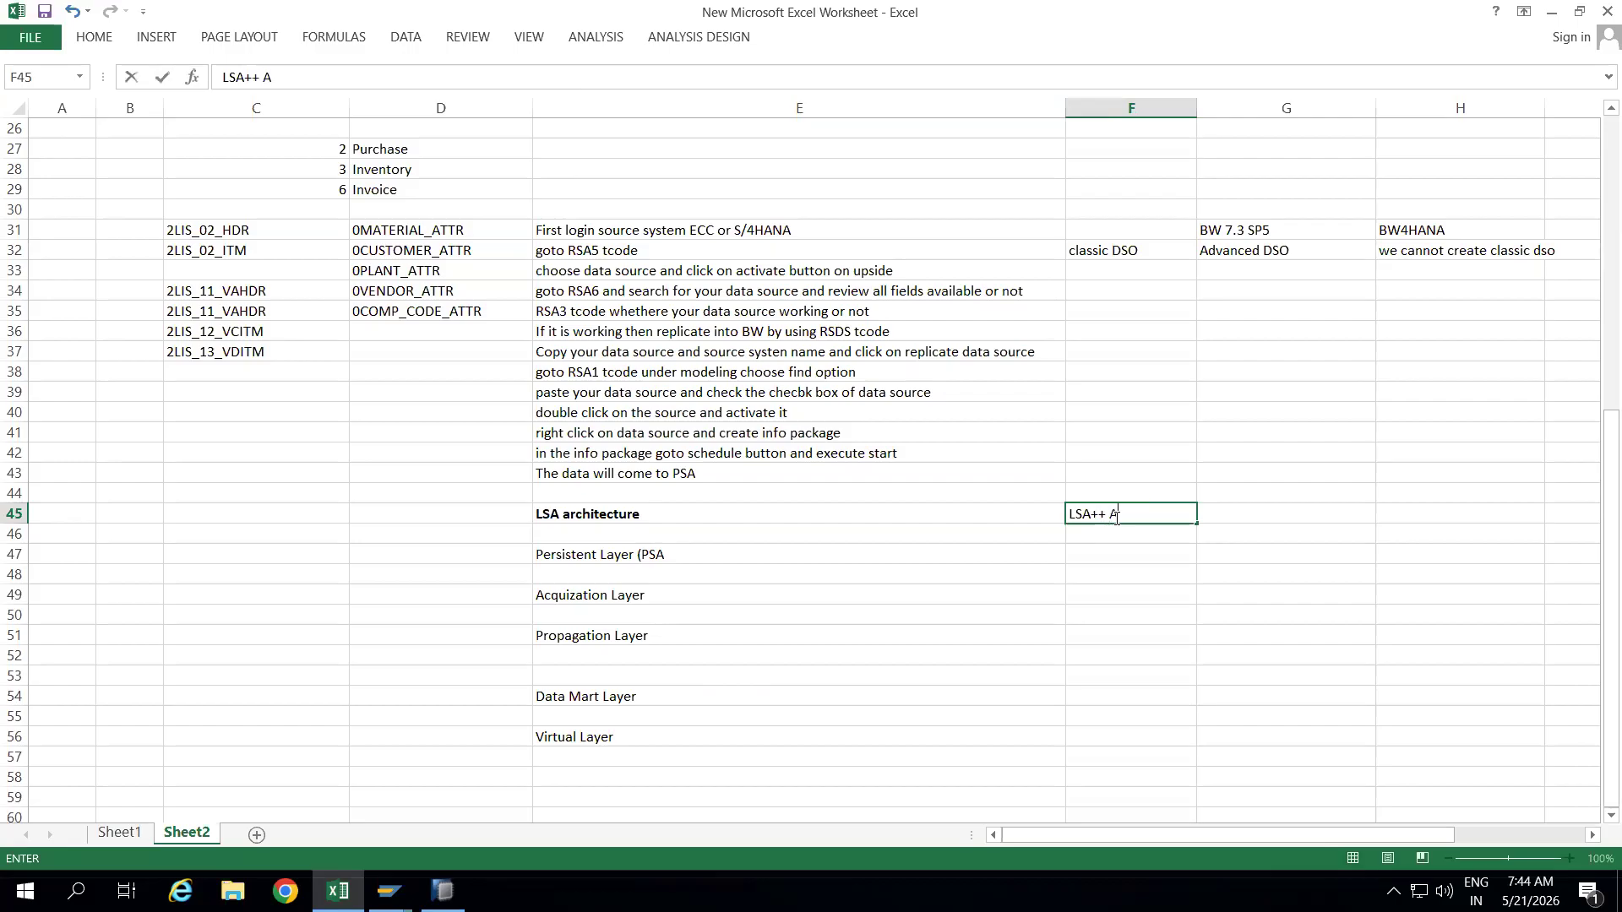
pyautogui.write('rchitecture')
# Under the LSA++ heading, enter "Staging Layer" in F47 and "Datawarehouse Intergration Layer" in F50.
pyautogui.click(1120, 547)
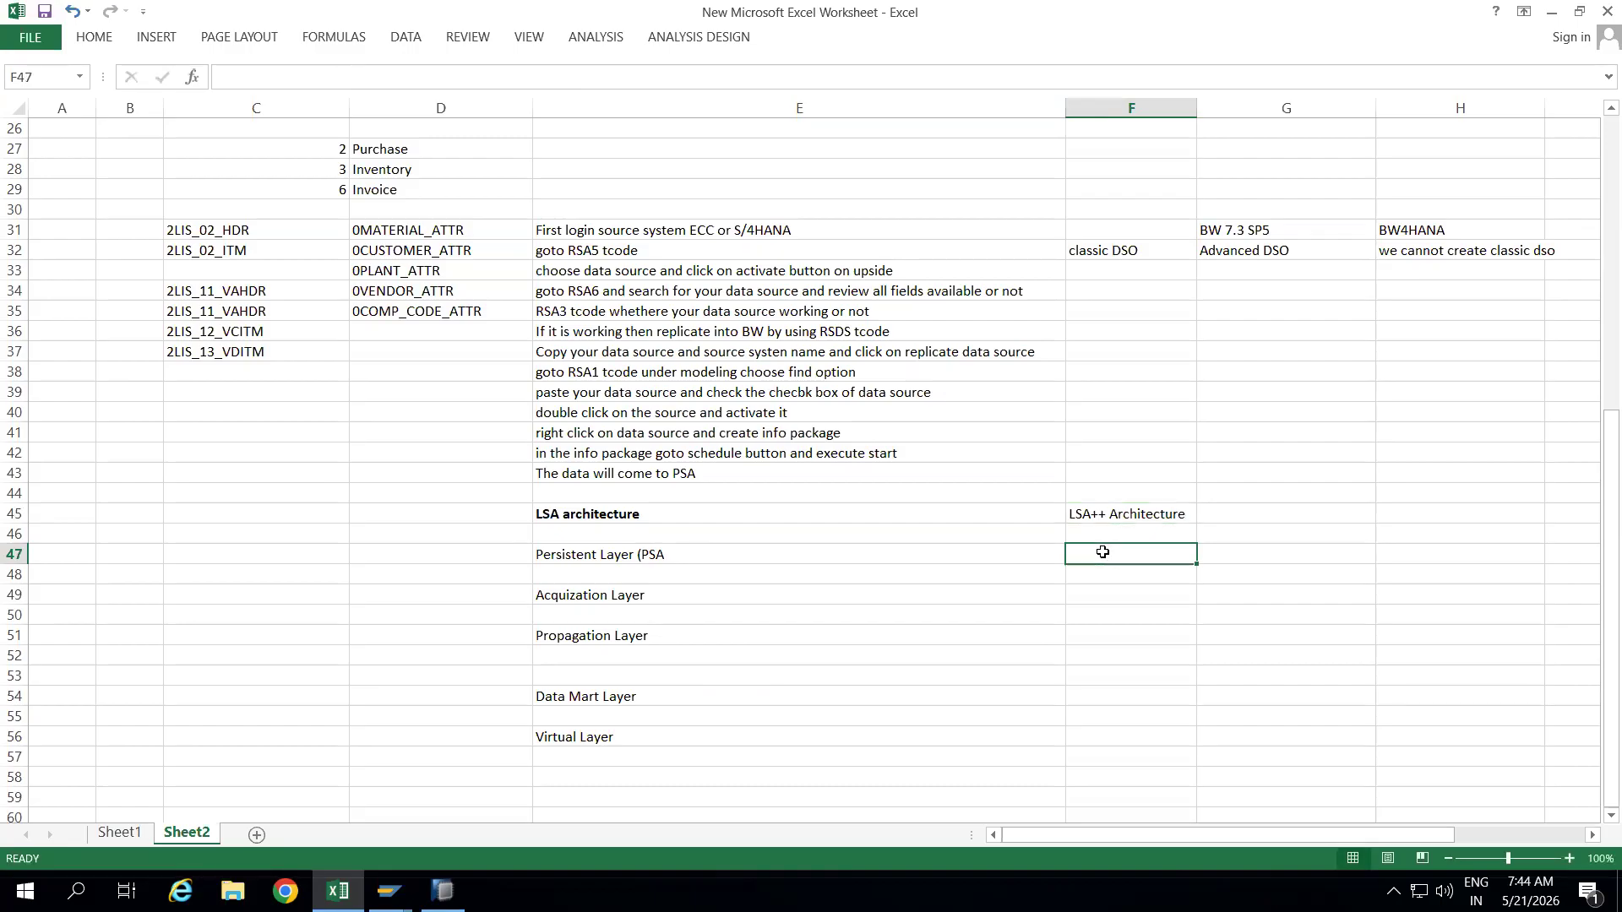
pyautogui.write('Staging Layer')
pyautogui.click(1105, 608)
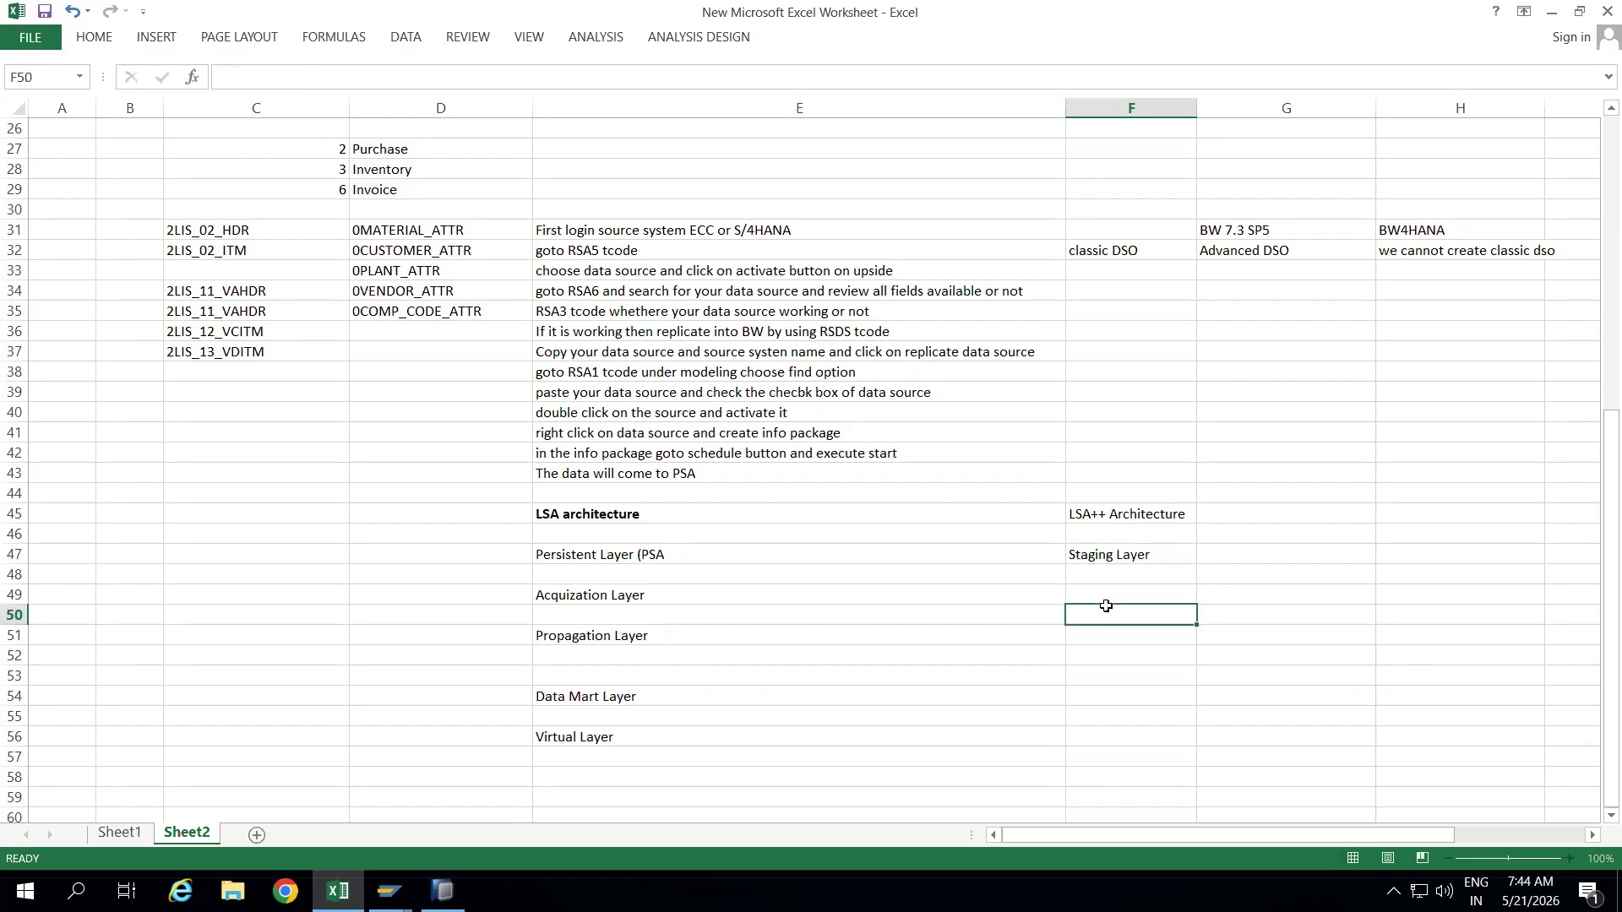
pyautogui.write('Datawarehouse Intergration Layer')
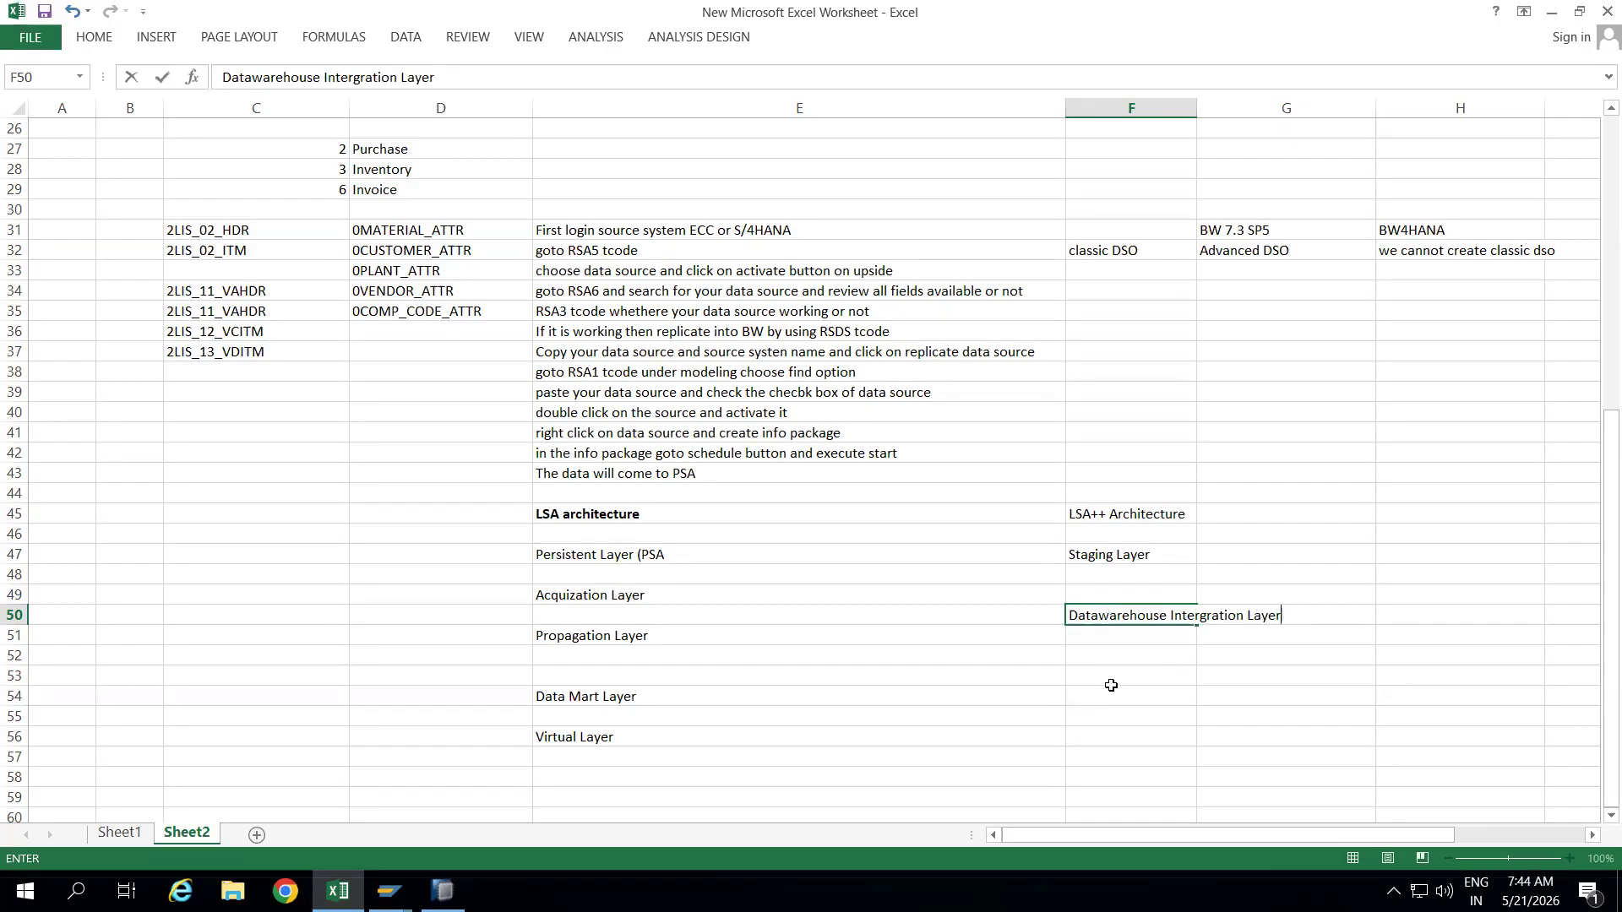
# Continue the LSA++ layer list with "Data Mart Layer" in F53 and "Virtual Layer" in F56.
pyautogui.click(1092, 665)
pyautogui.click(1093, 681)
pyautogui.write('Data Mart Layer')
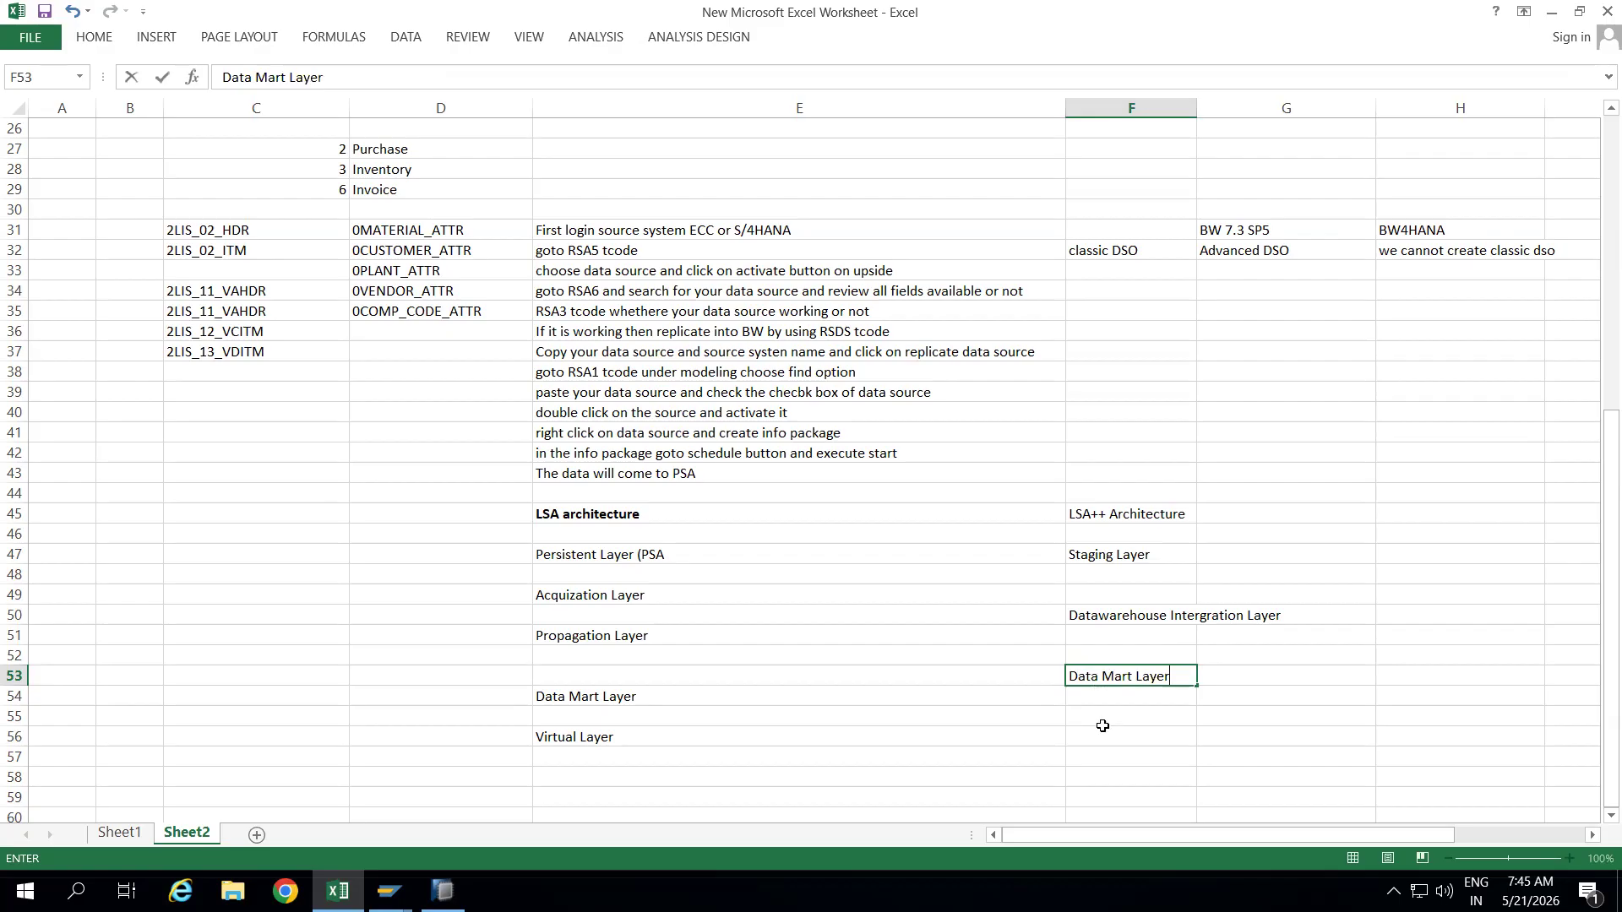
pyautogui.click(1102, 729)
pyautogui.write('Virtual Layer')
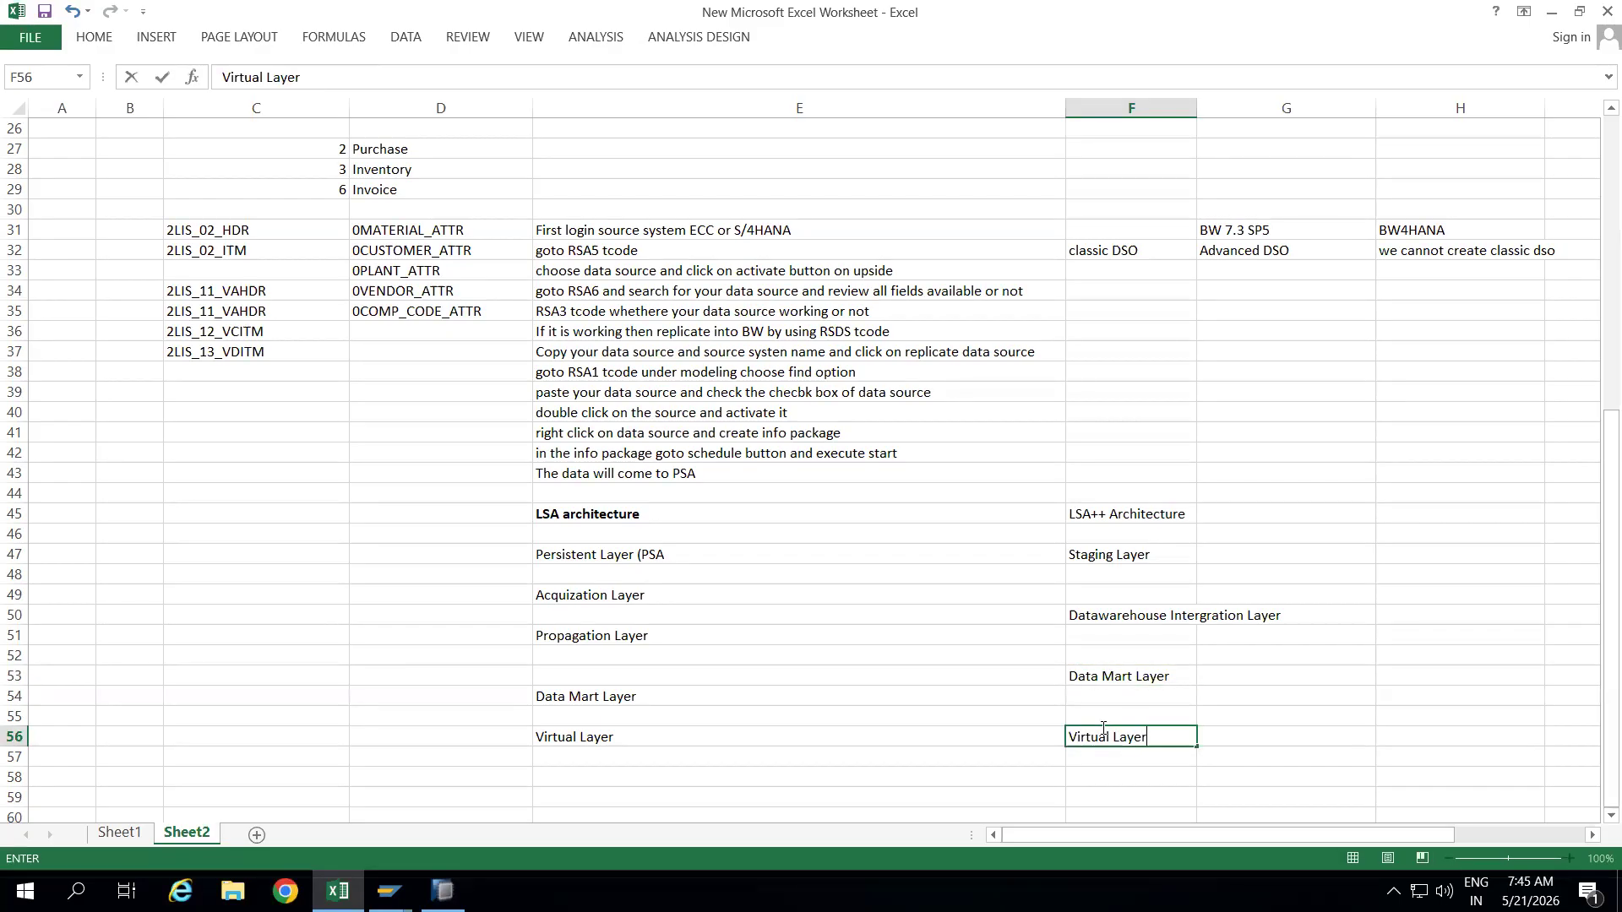
pyautogui.click(968, 738)
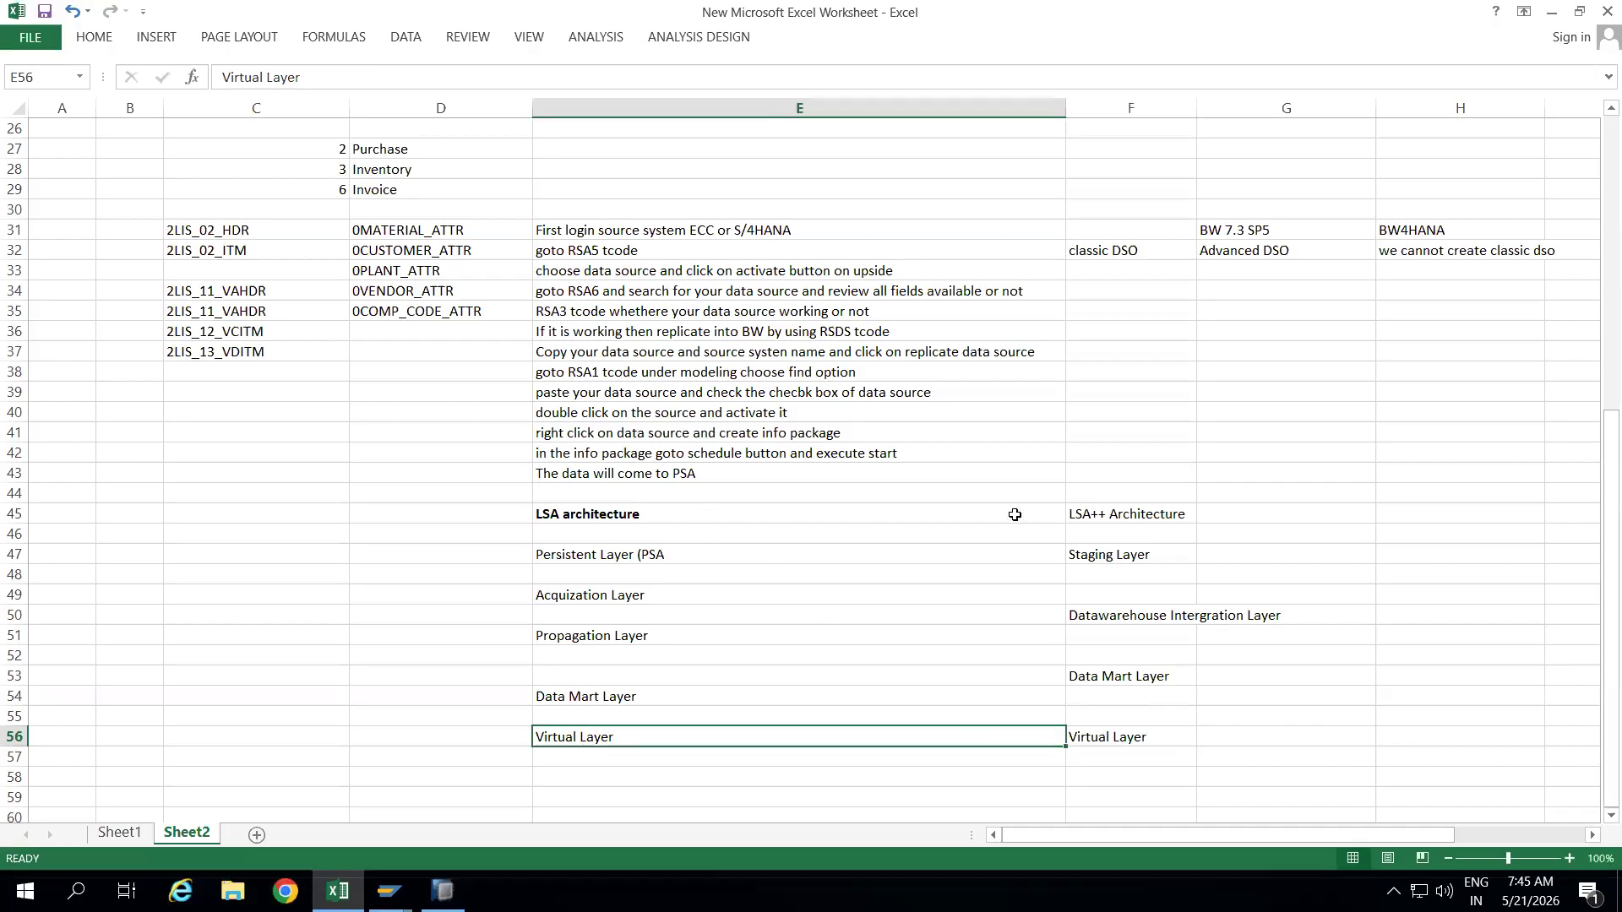
# Make the LSA++ Architecture heading in F45 bold and enter "BW4HANA or BW on HANA" beside it in G45.
pyautogui.click(1106, 511)
pyautogui.hotkey('ctrl', 'b')
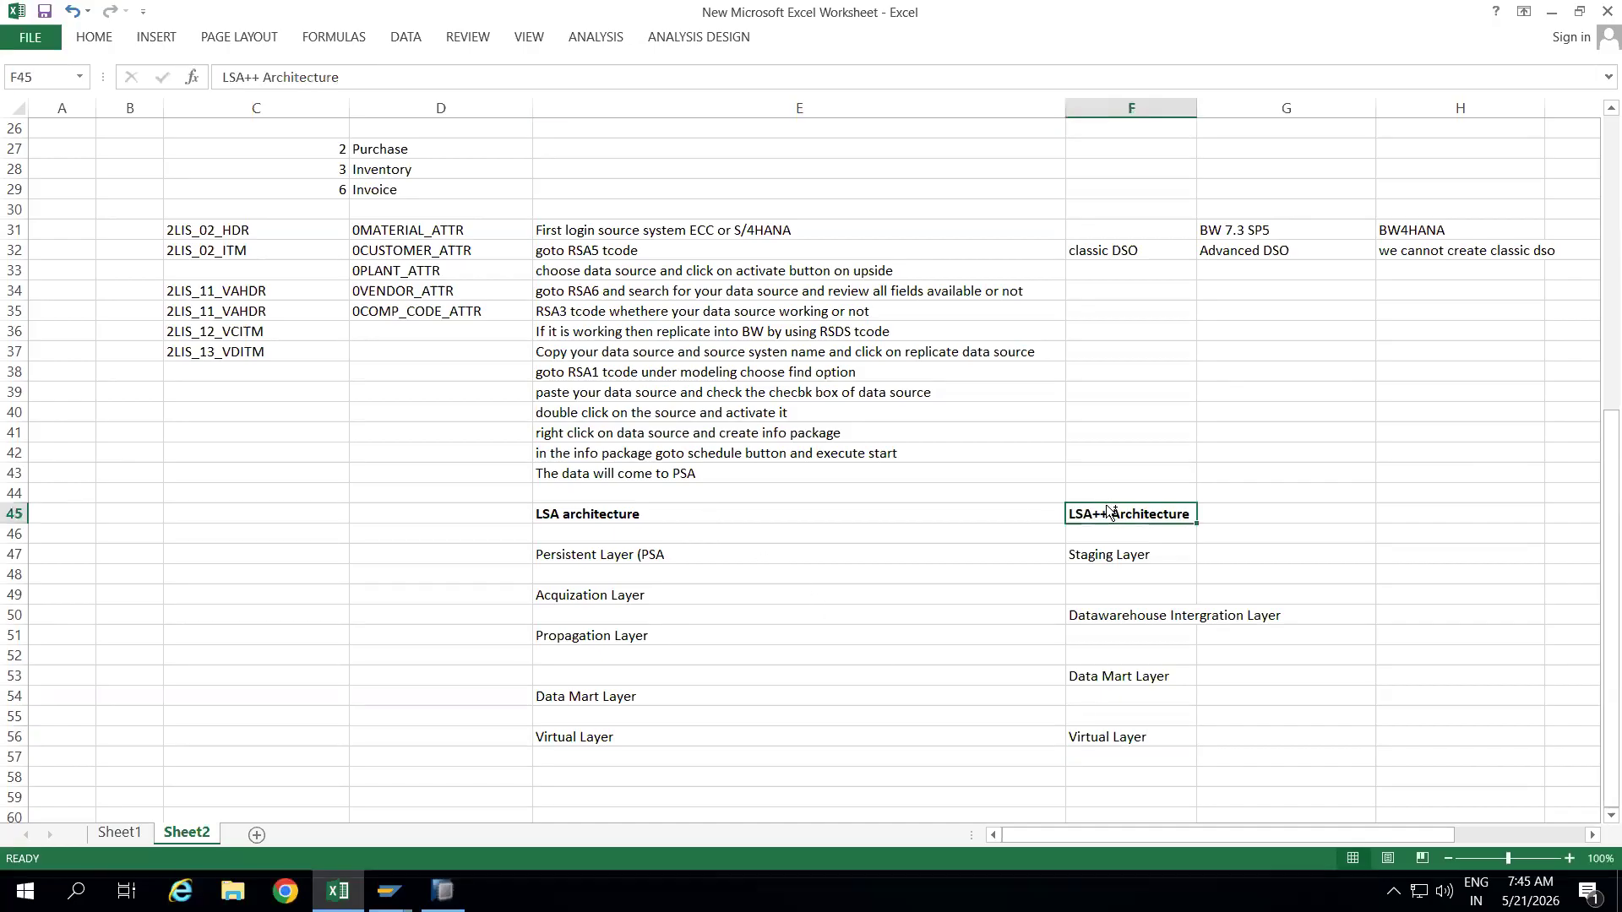
pyautogui.click(1250, 513)
pyautogui.write('BW4HANA')
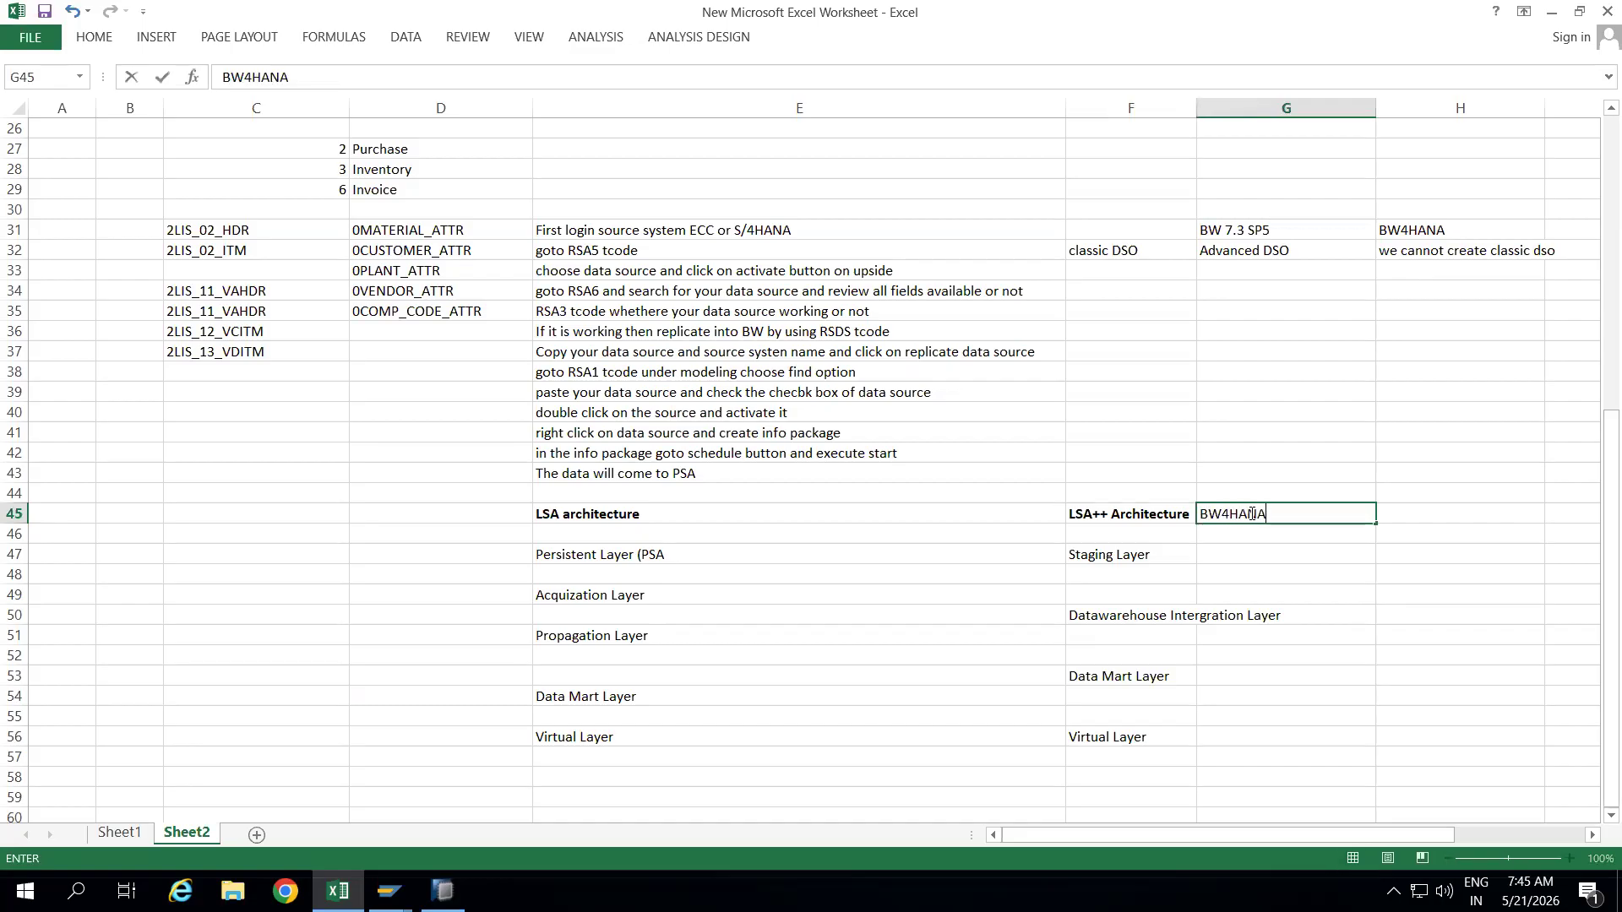
pyautogui.write(' or BW on HANA')
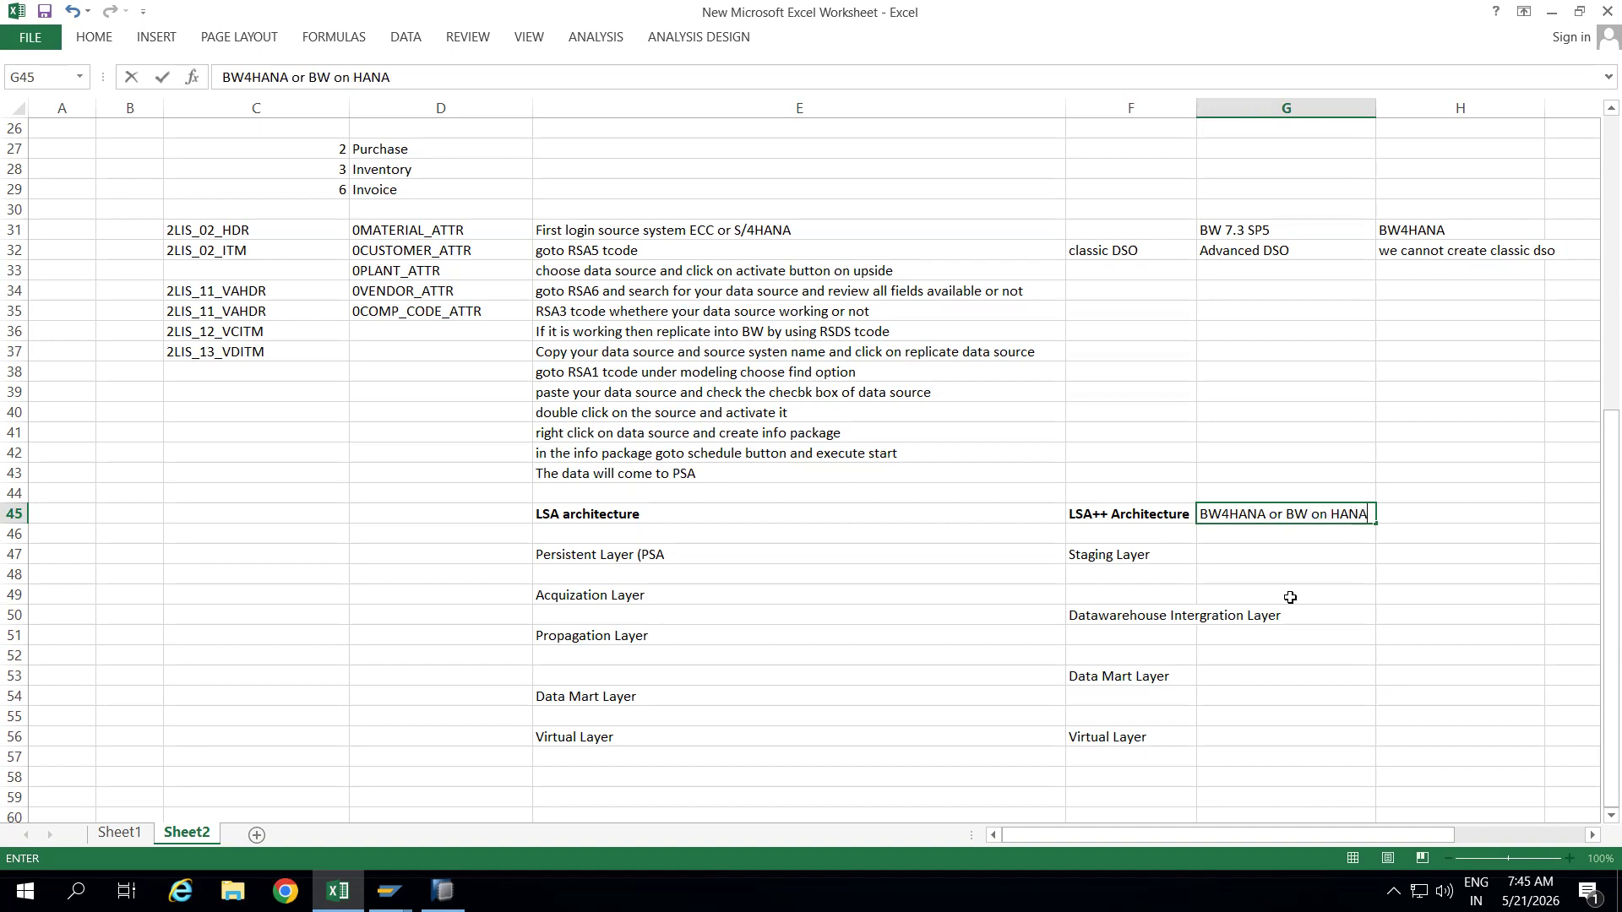
pyautogui.click(1285, 596)
# Widen column F so the full Datawarehouse Intergration Layer text fits inside it.
pyautogui.click(680, 520)
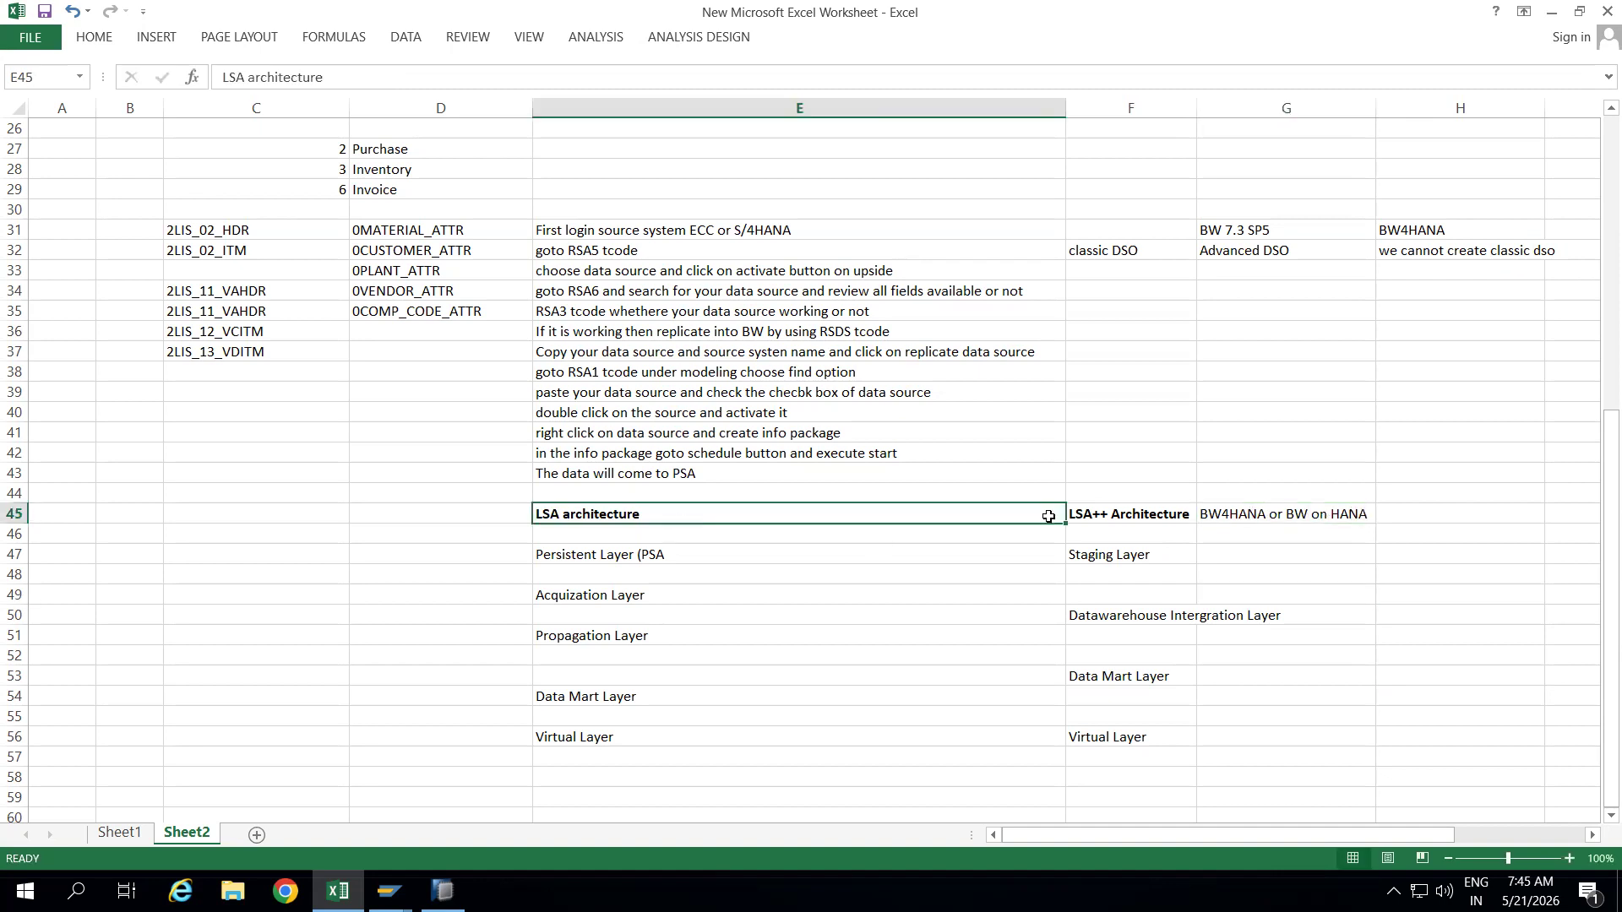
pyautogui.click(1111, 513)
pyautogui.moveTo(1196, 113); pyautogui.dragTo(1300, 133)
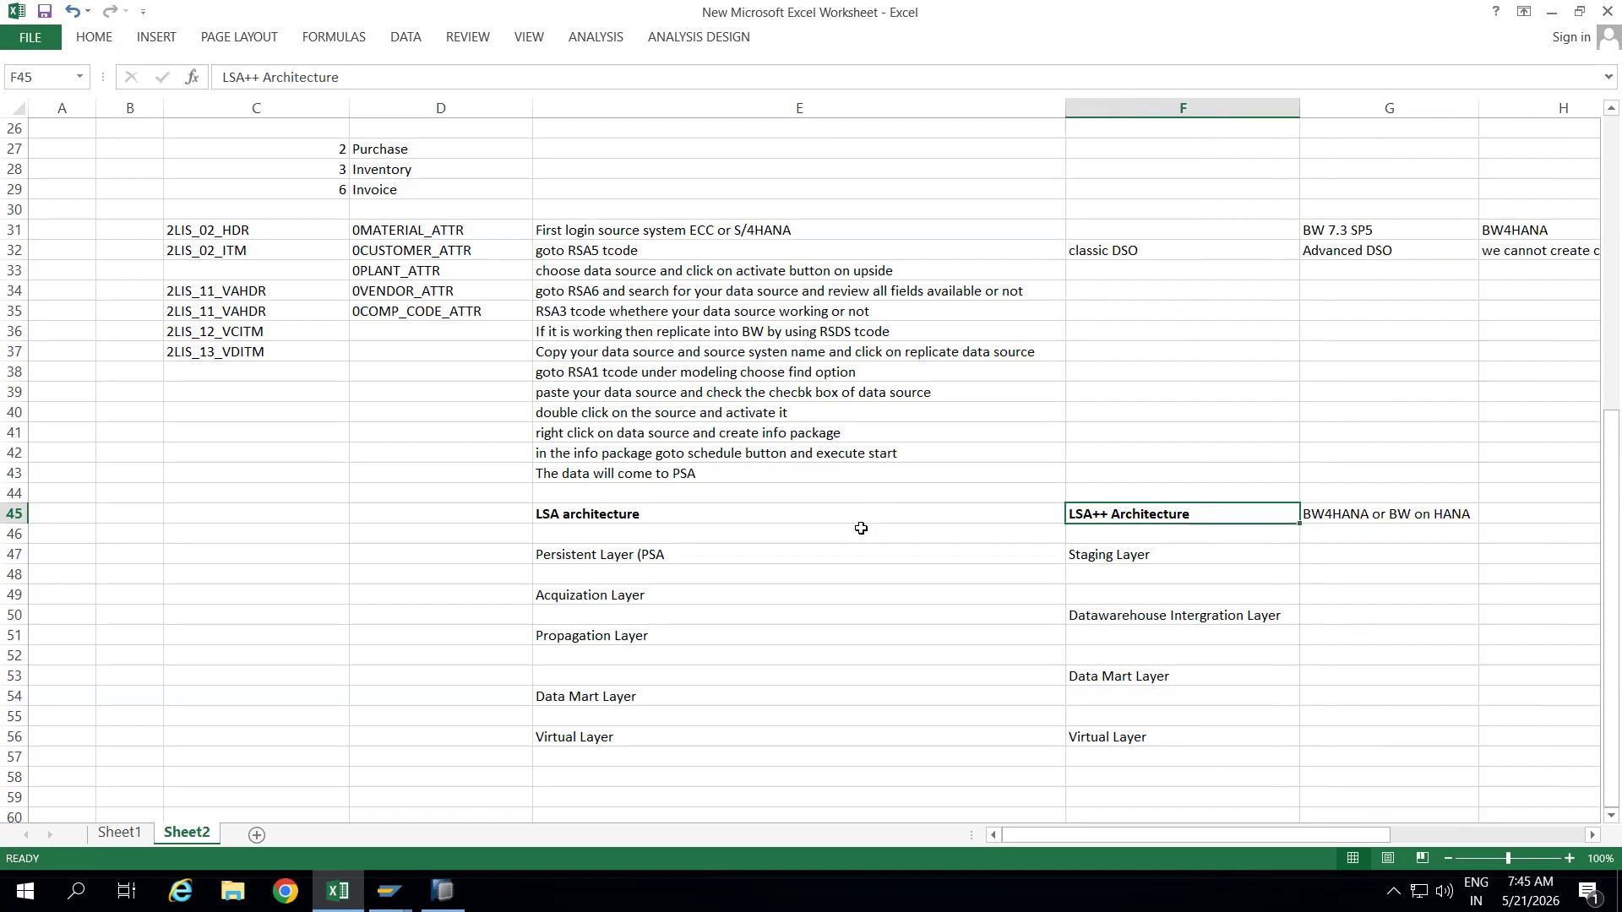
# Add the missing closing parenthesis in E47 so the entry reads "Persistent Layer (PSA)".
pyautogui.doubleClick(689, 555)
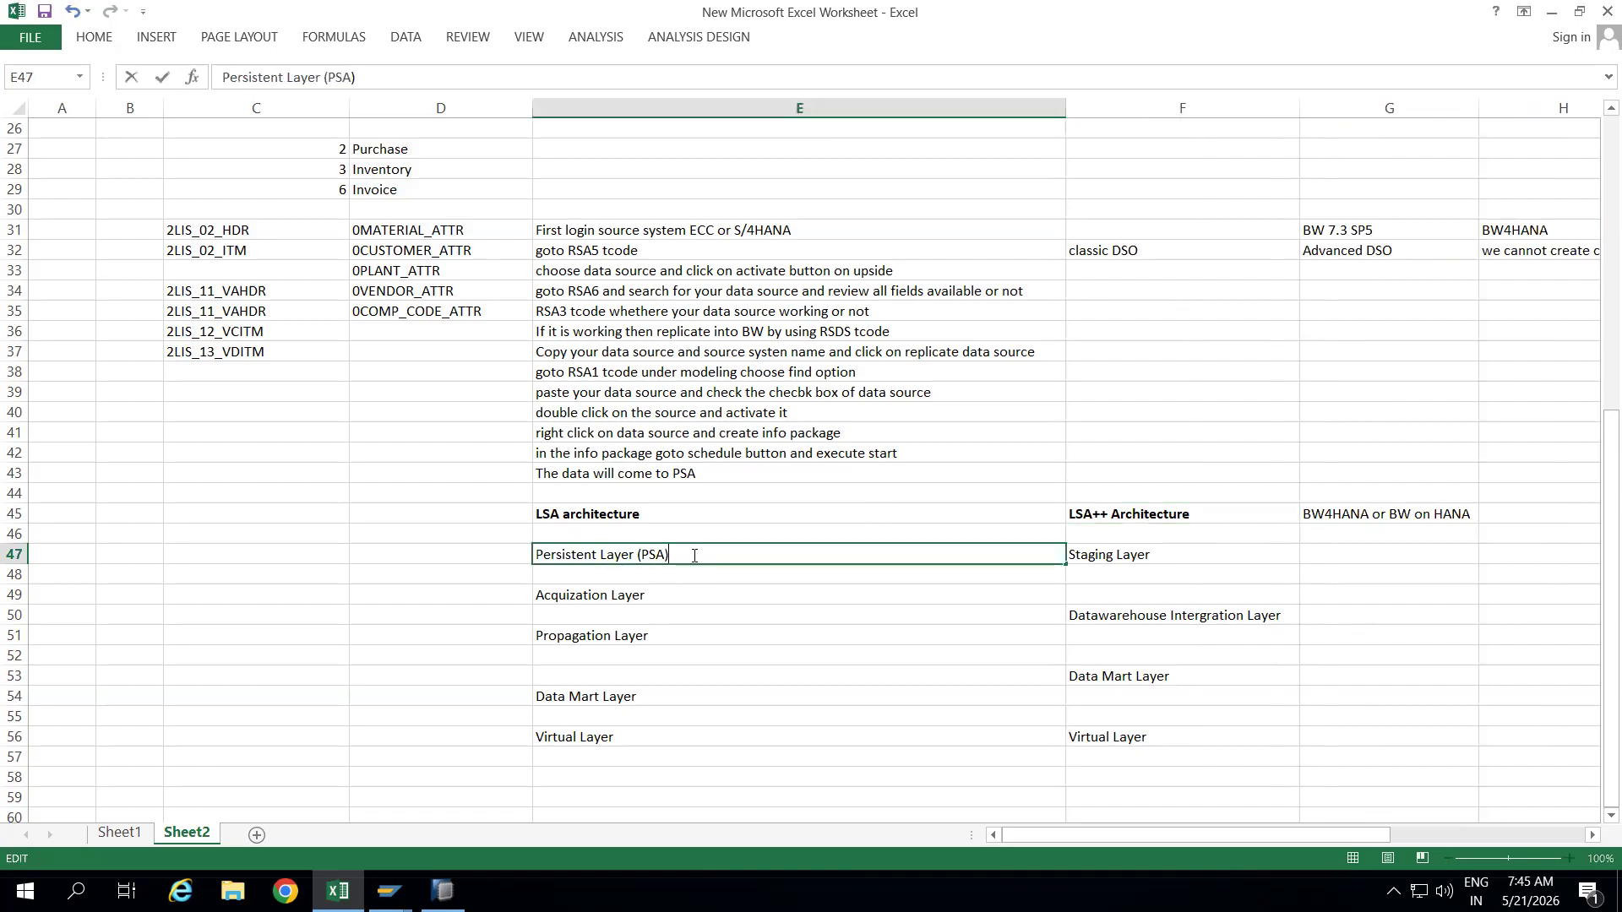
pyautogui.click(693, 606)
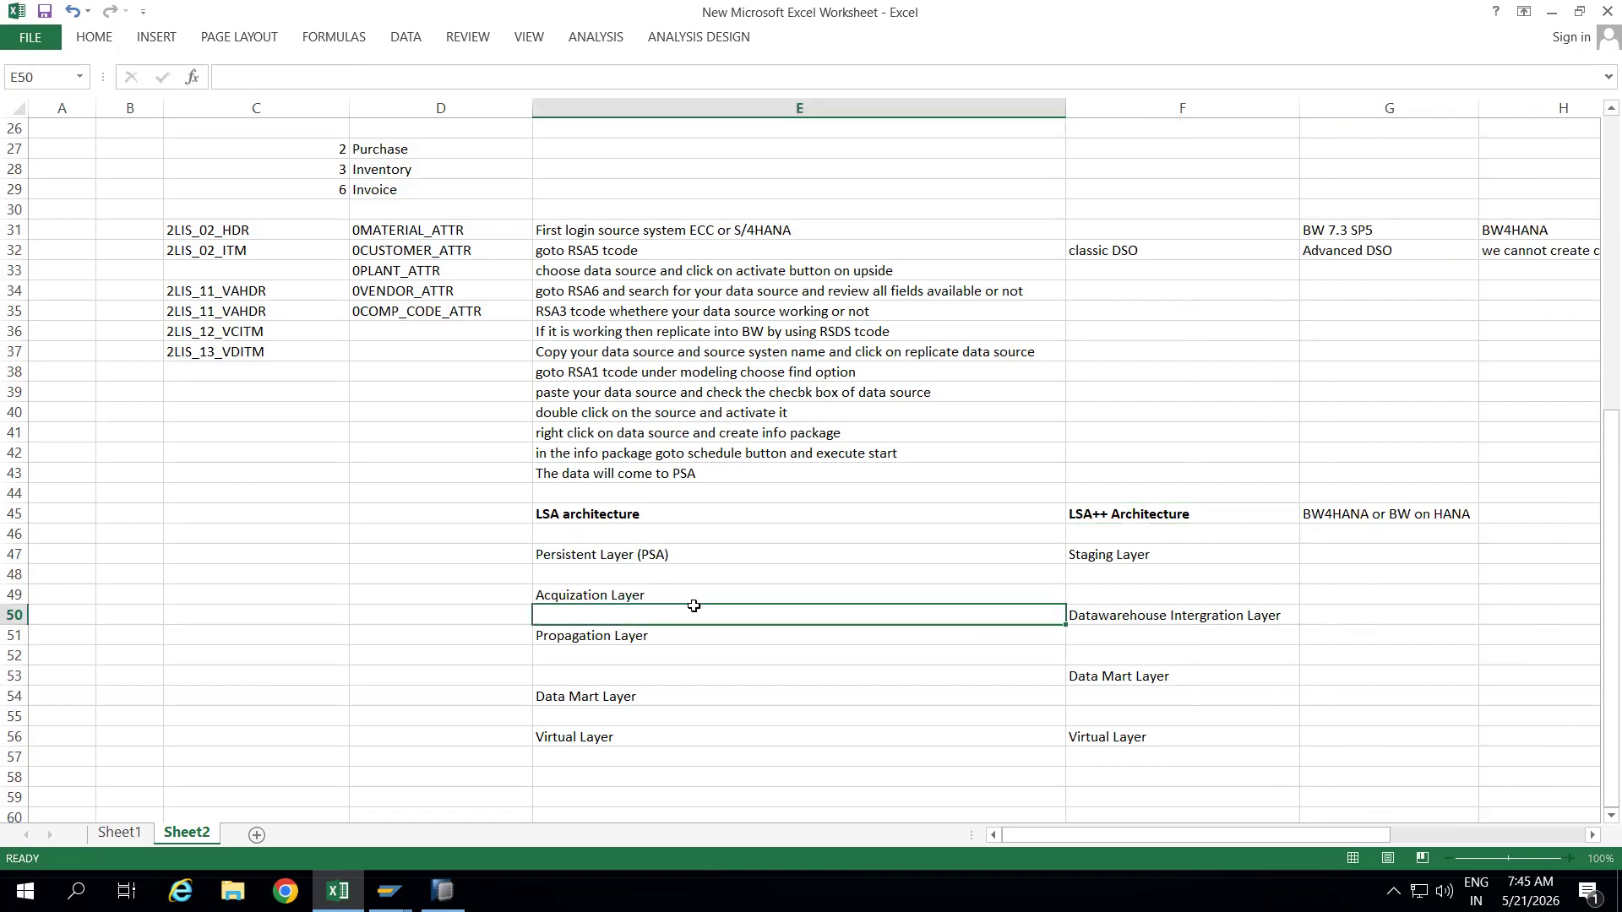
pyautogui.click(654, 557)
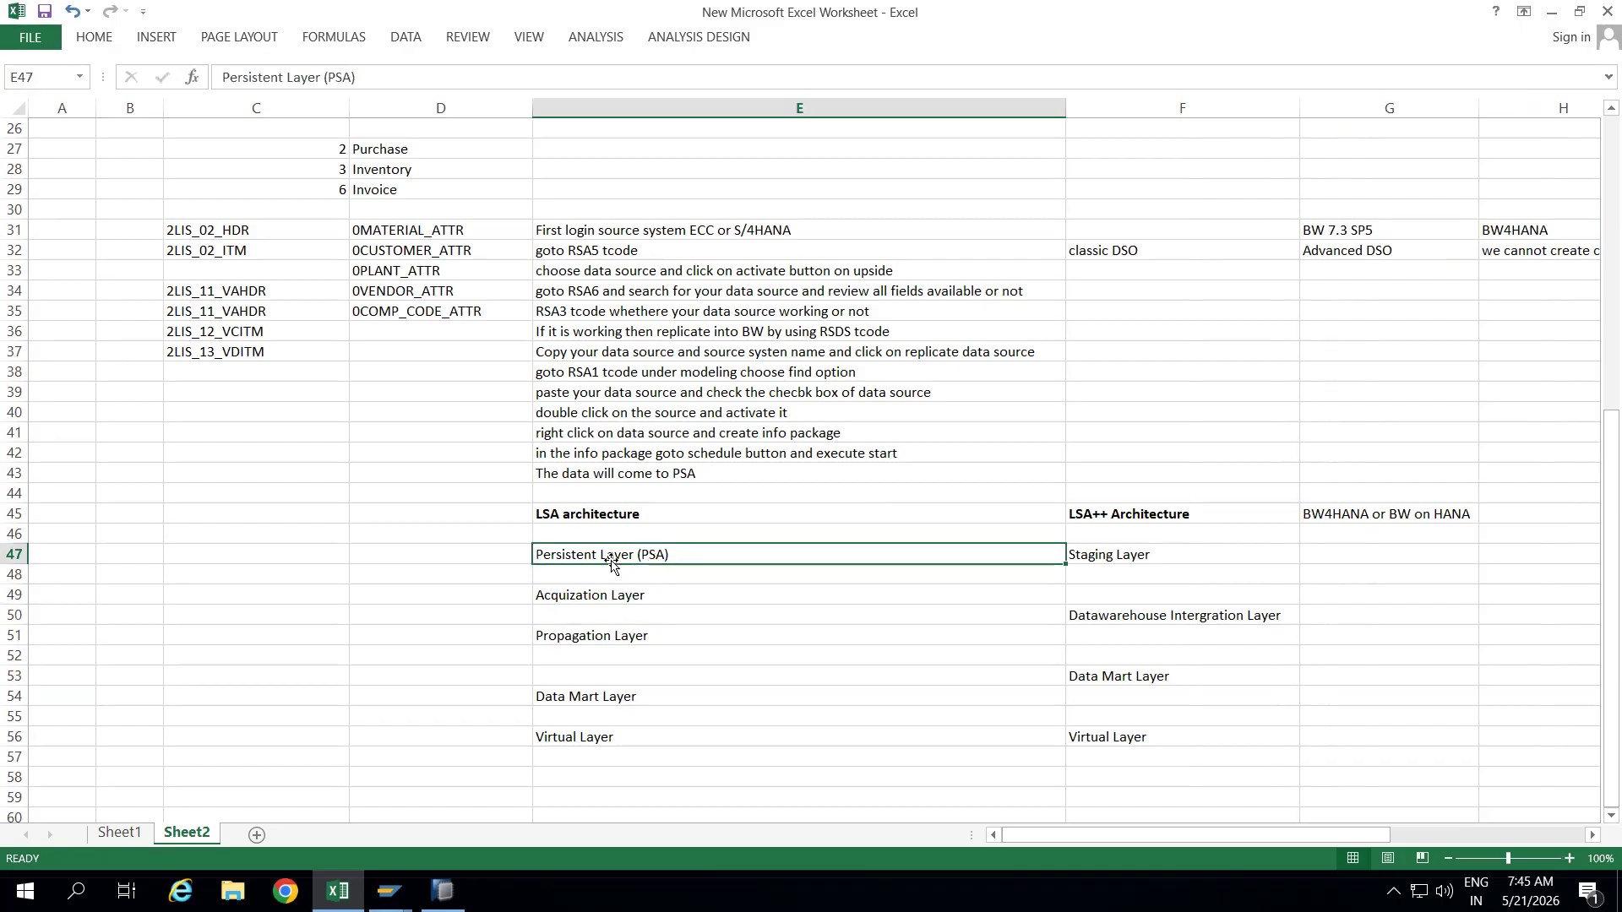
pyautogui.click(671, 596)
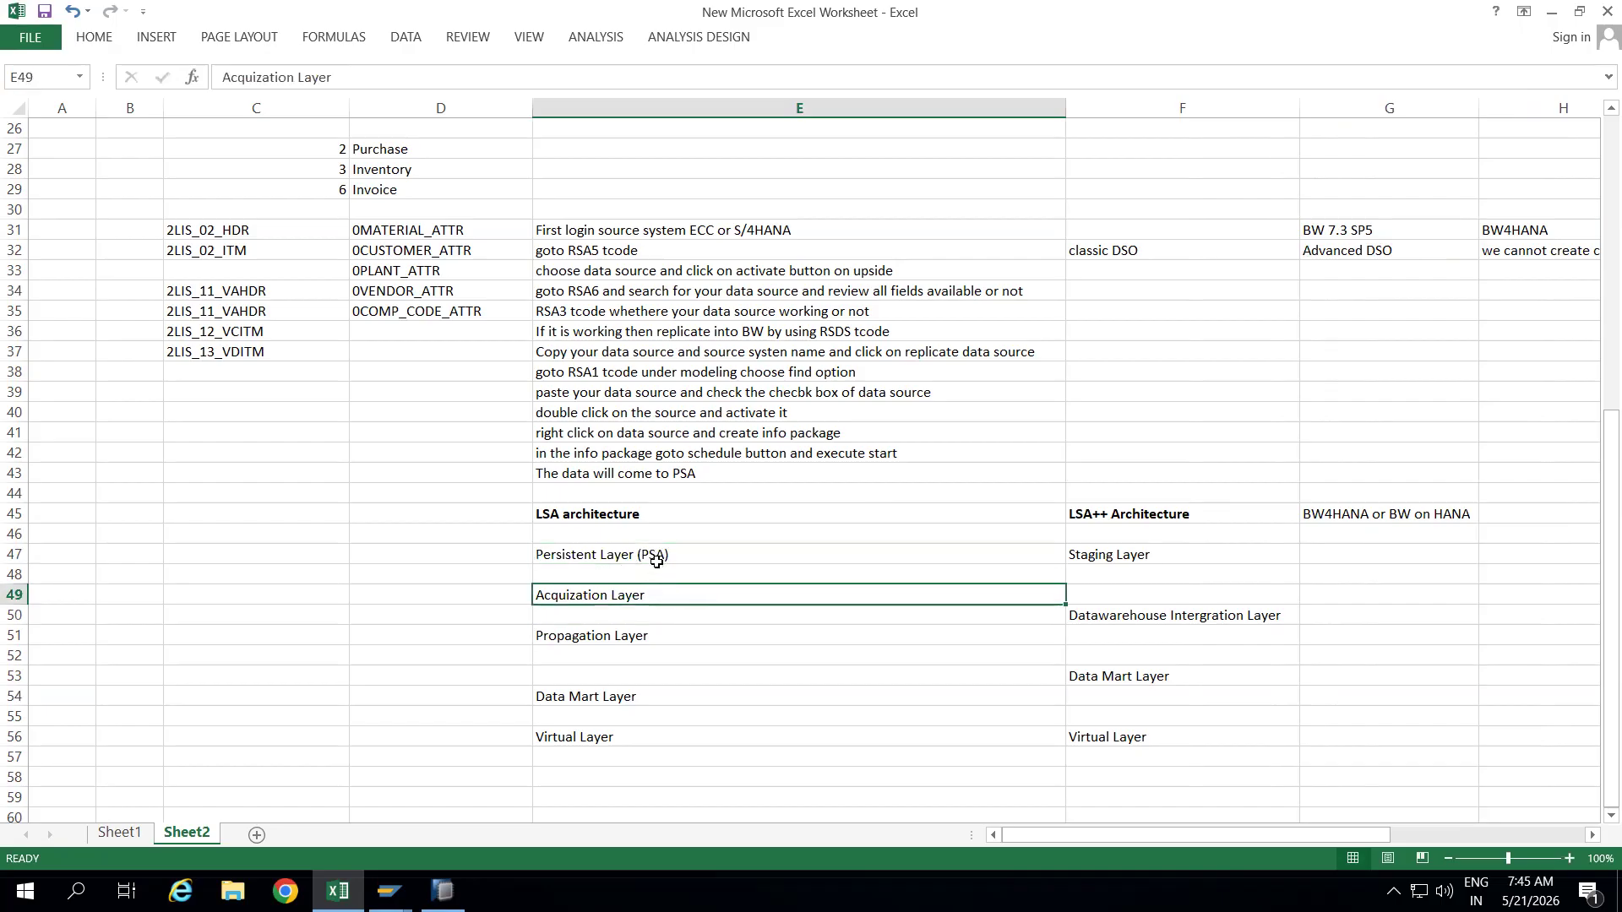
pyautogui.click(642, 638)
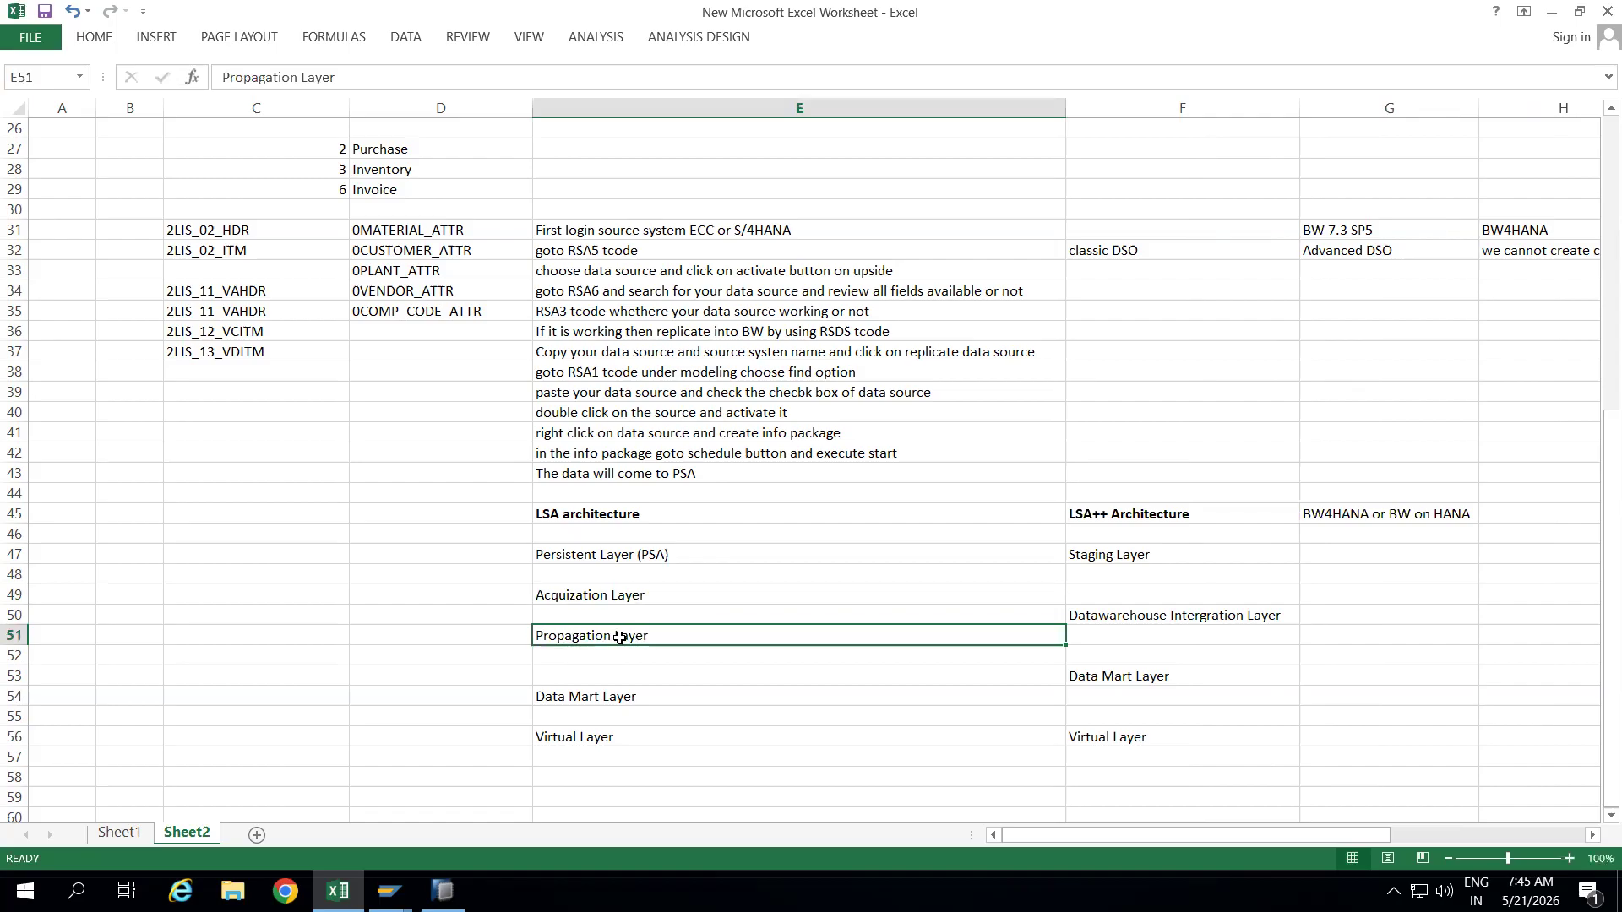
pyautogui.click(640, 698)
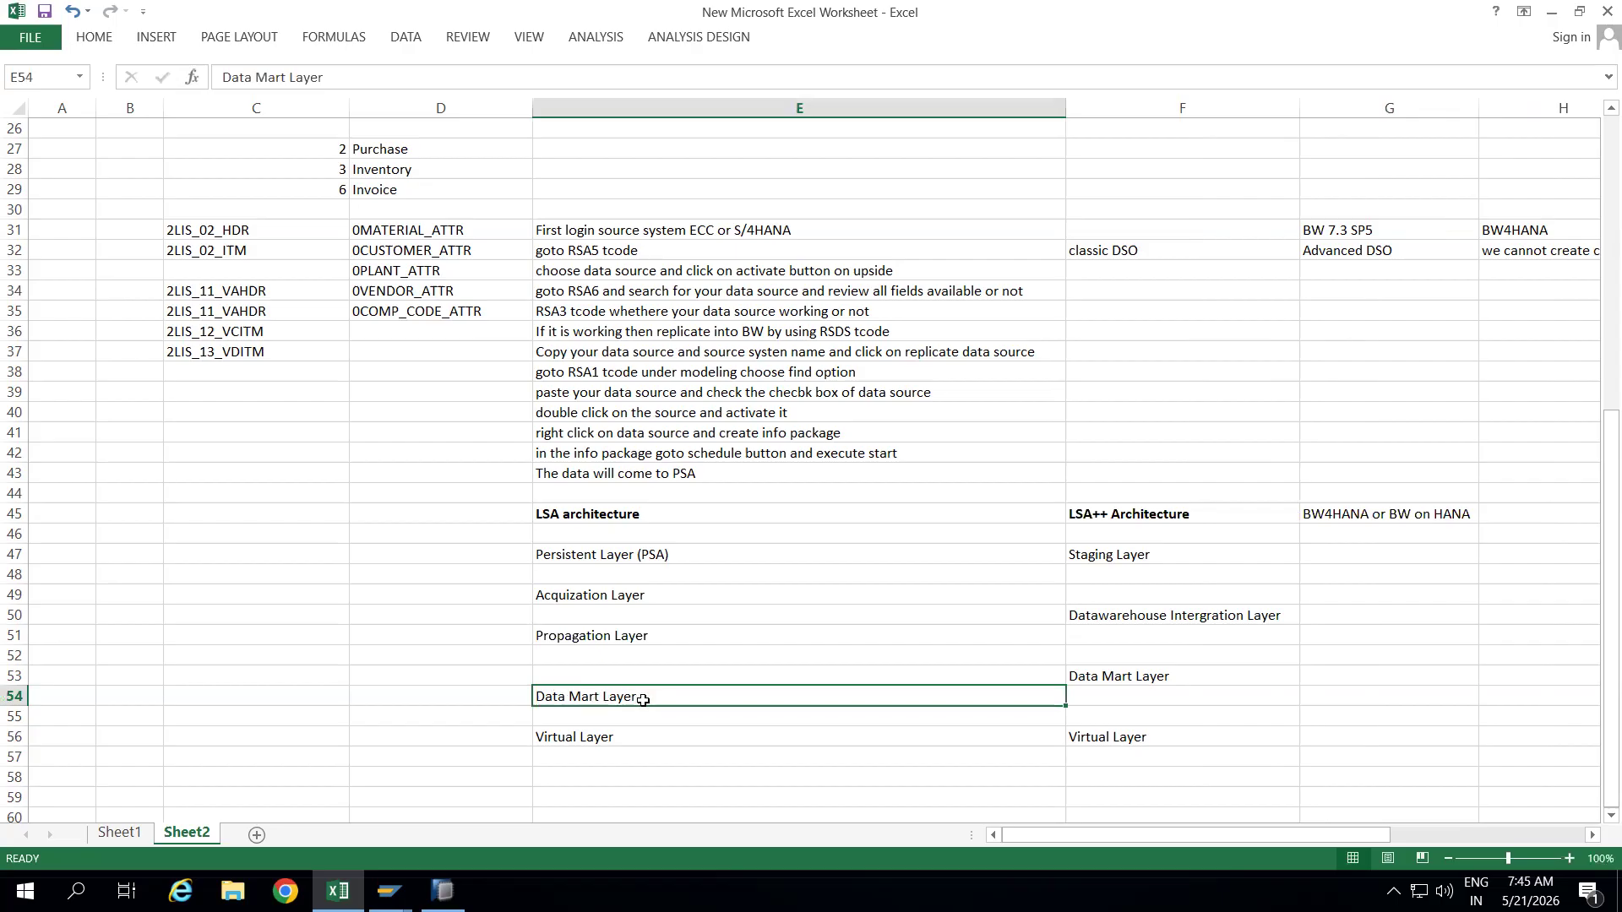
pyautogui.click(621, 737)
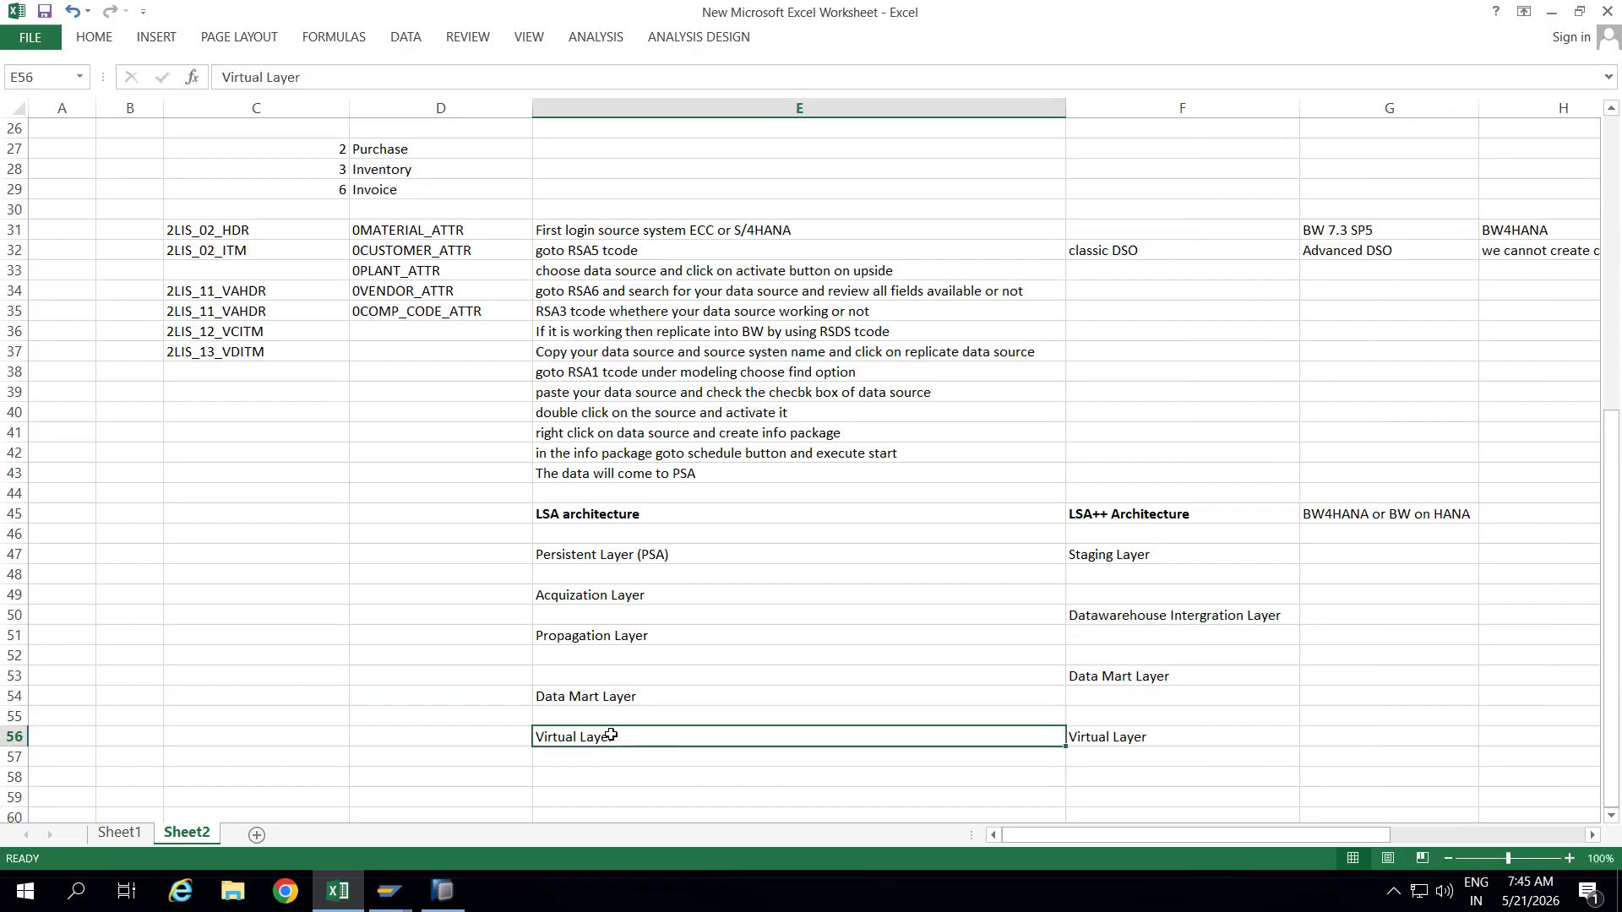
# Enter the note "Not store physically" in D56, beside the LSA Virtual Layer.
pyautogui.click(484, 737)
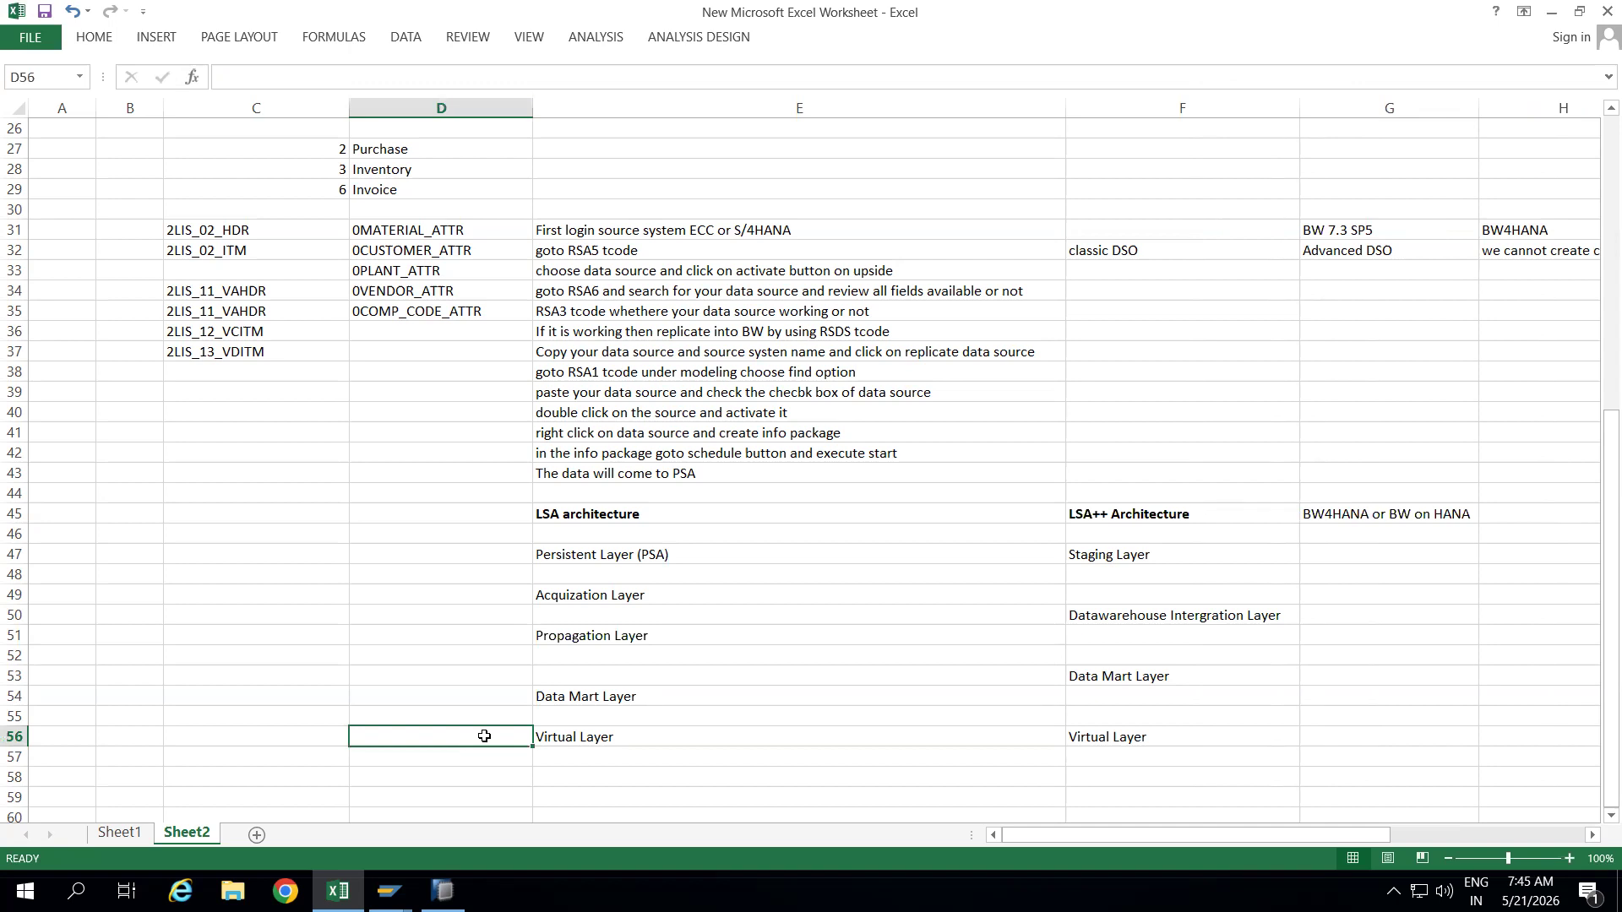
pyautogui.write('Not sto')
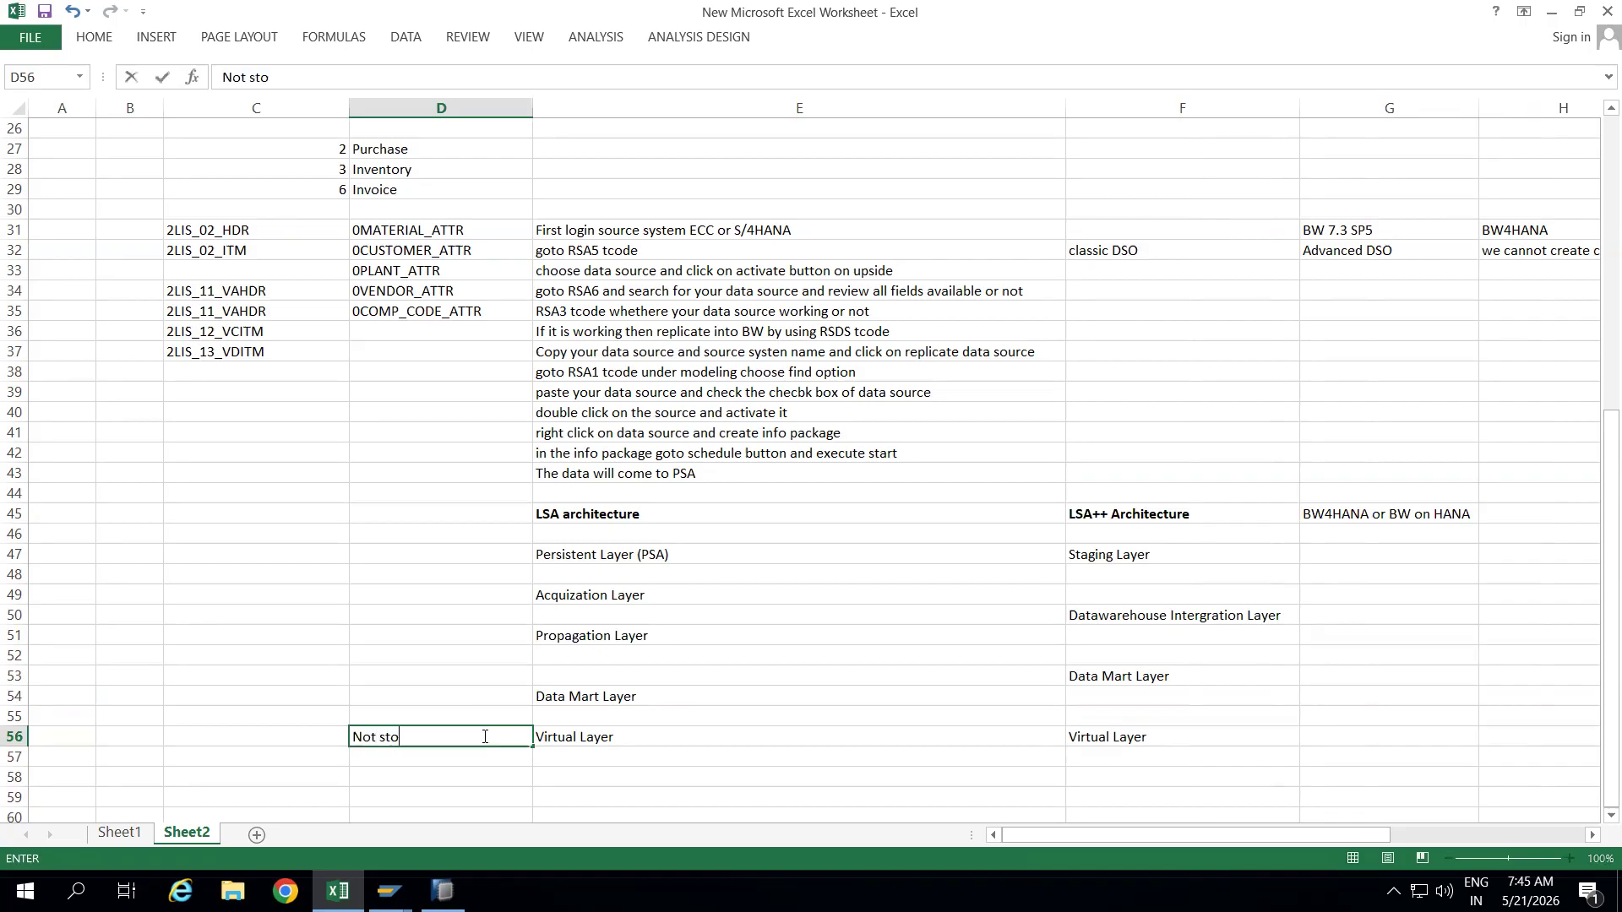
pyautogui.write('re physically')
pyautogui.click(628, 770)
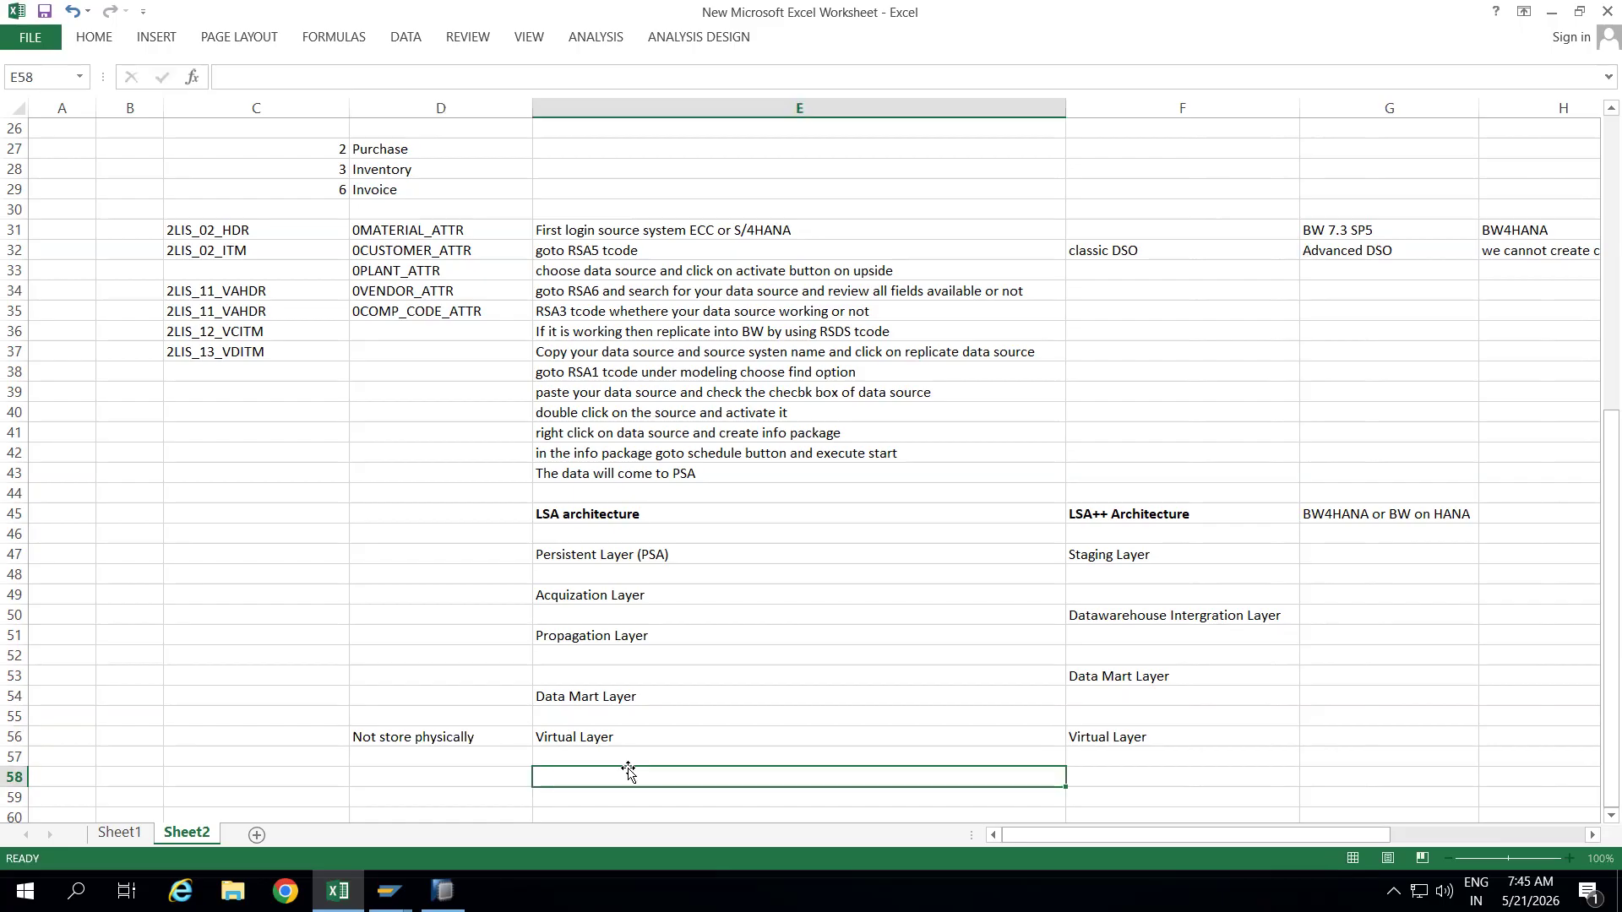
pyautogui.moveTo(614, 555); pyautogui.dragTo(606, 697)
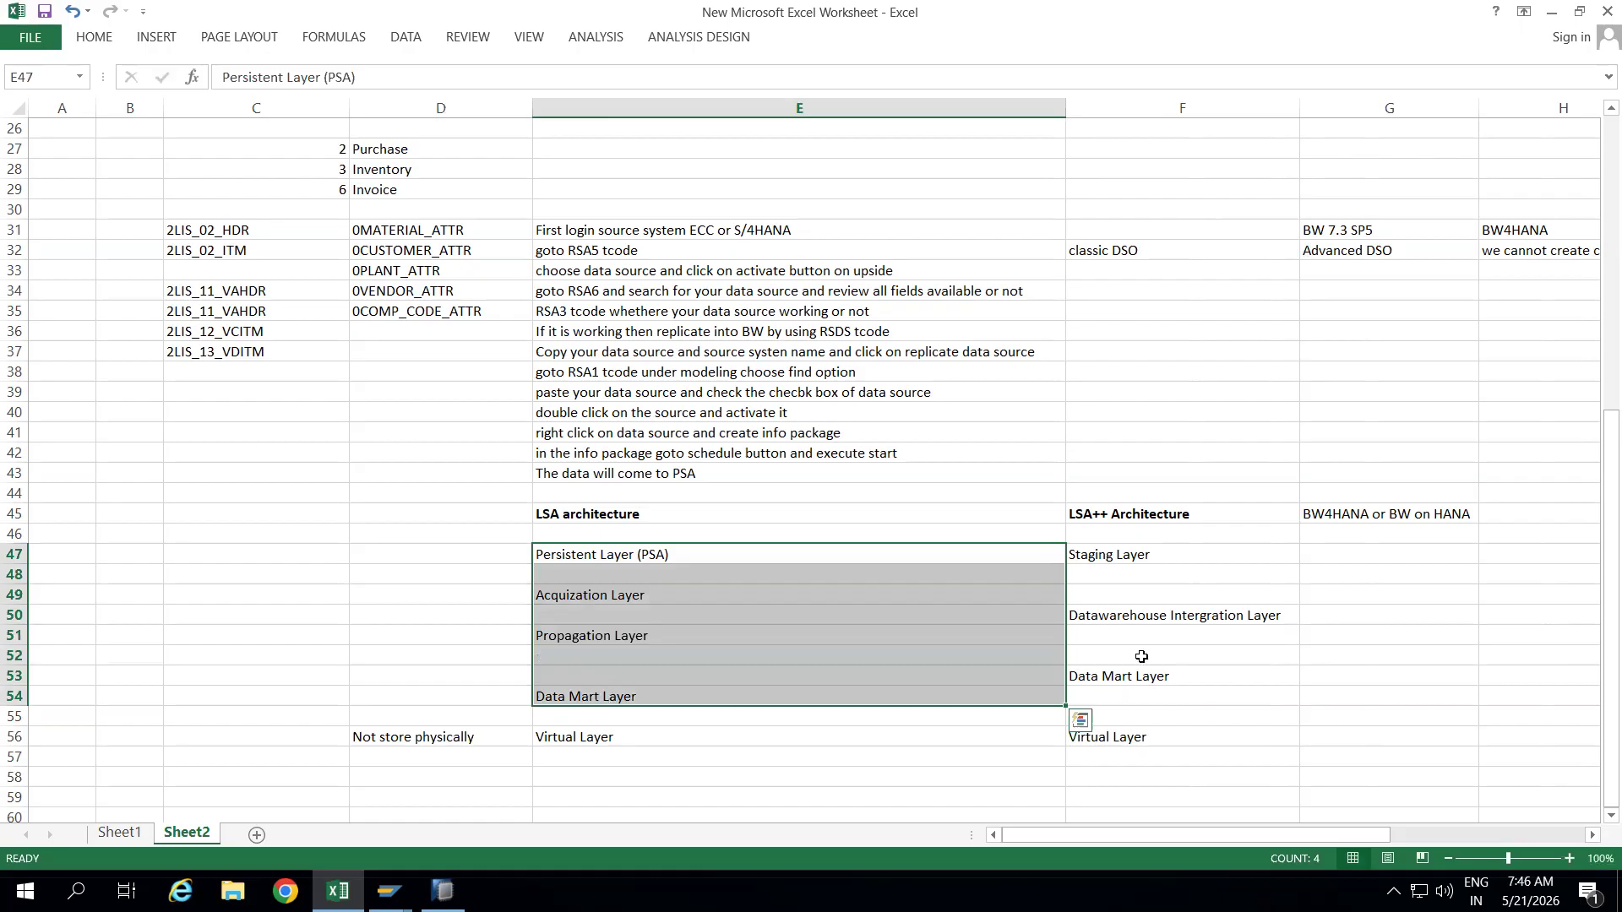
pyautogui.click(1271, 670)
pyautogui.click(1143, 557)
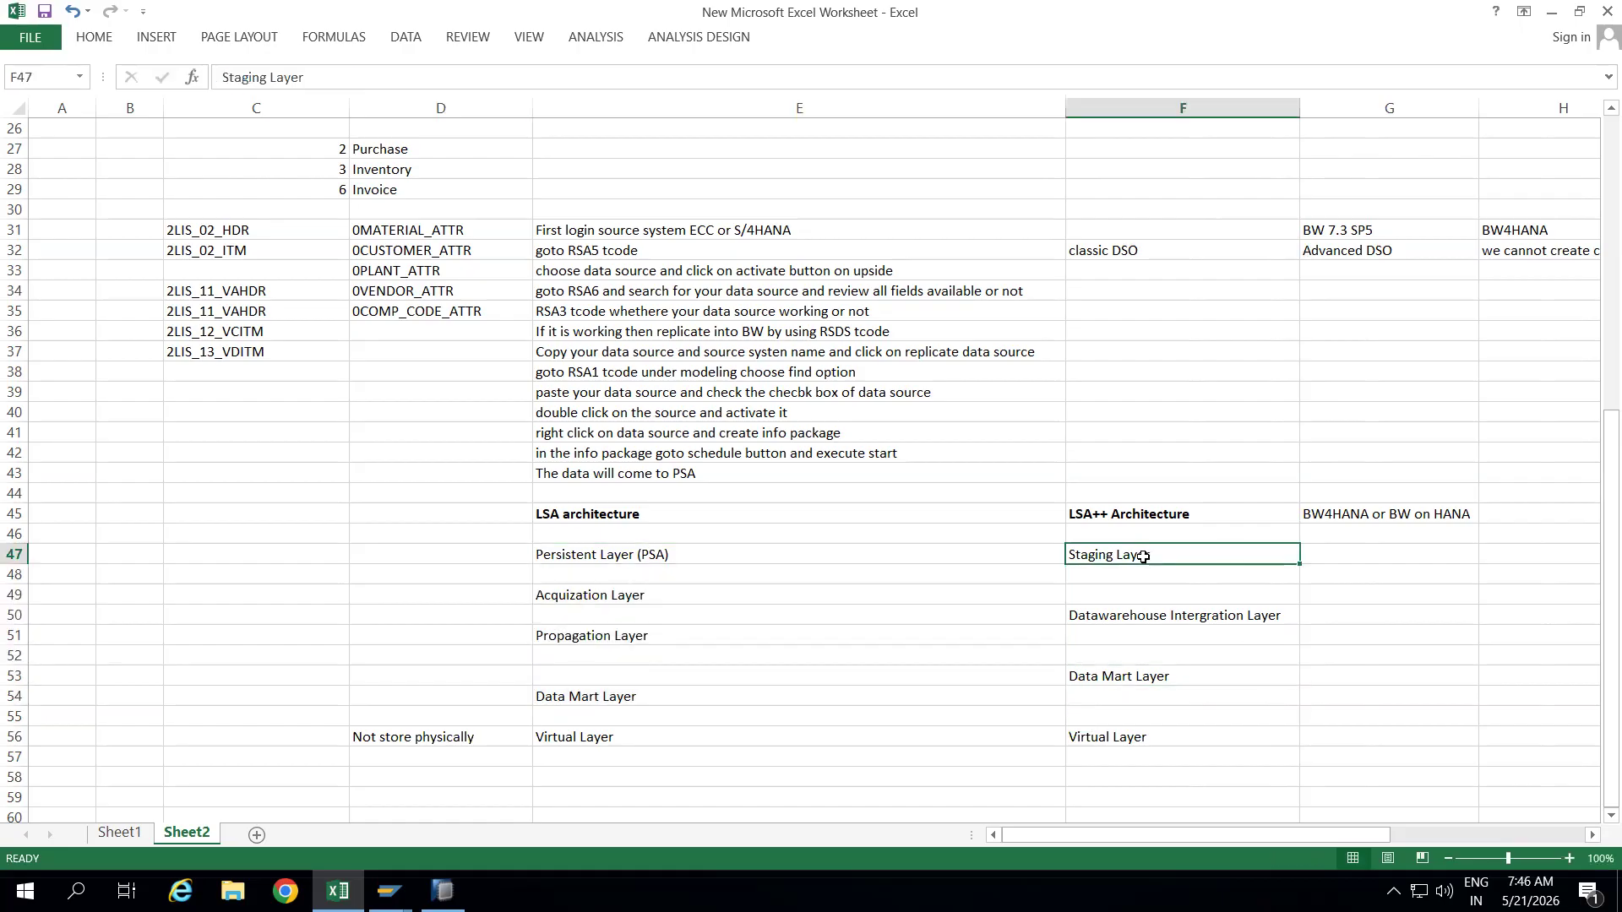
# Enter the matching objects "Staging ADSO" in G47 for the Staging Layer and "Standard advanced DSO" in G50 for the Datawarehouse Intergration Layer.
pyautogui.click(1327, 555)
pyautogui.write('Staging')
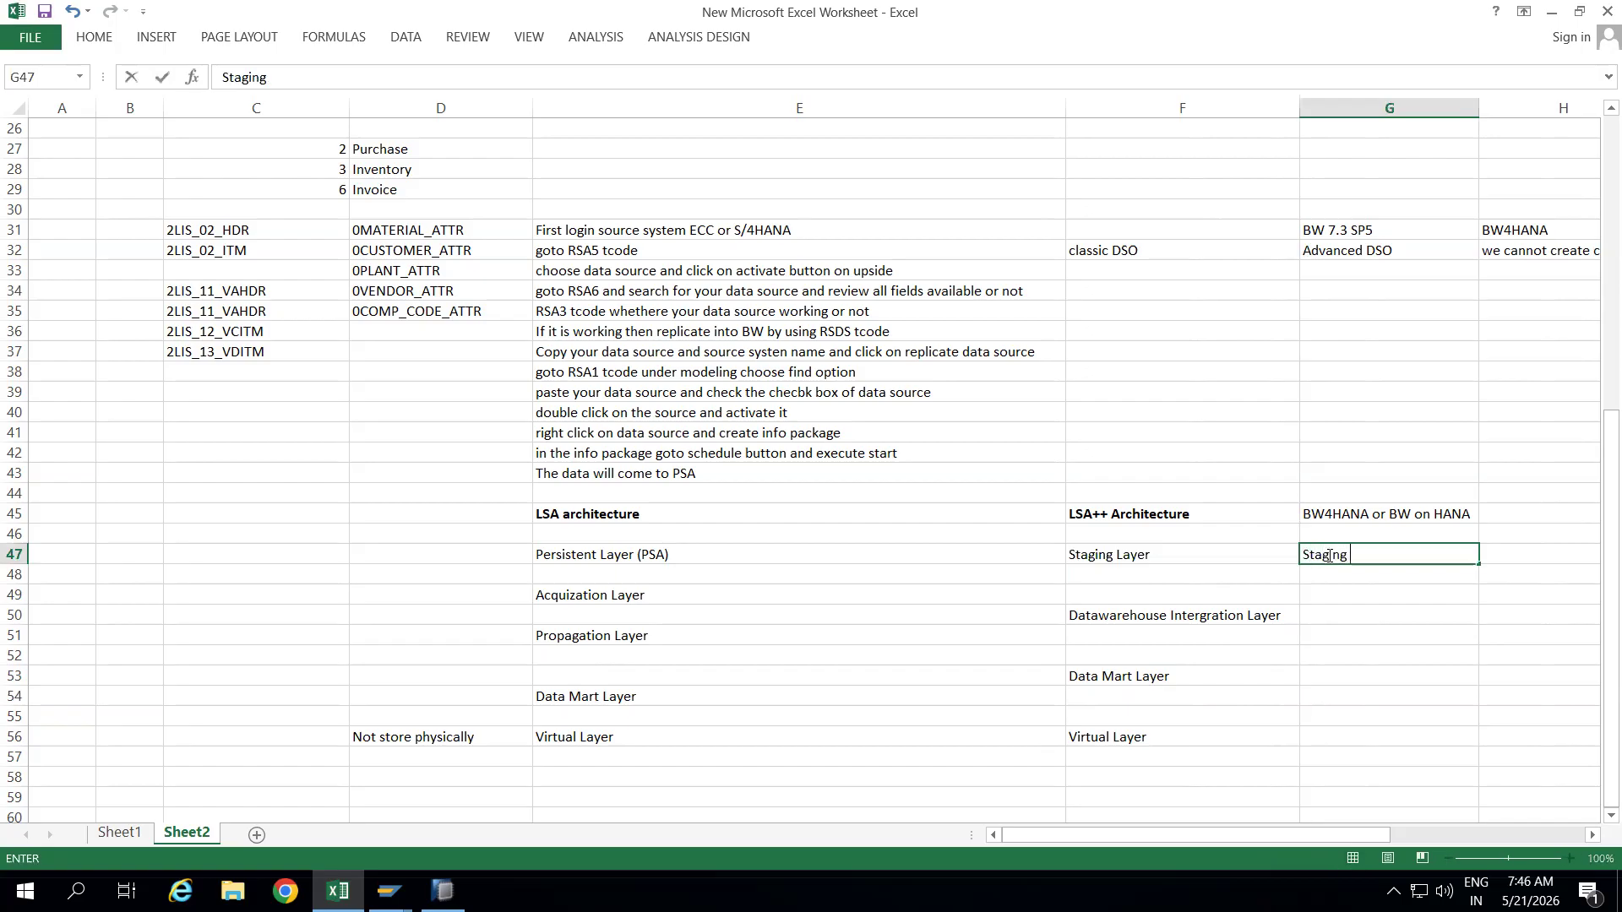
pyautogui.write(' ADSO')
pyautogui.click(1280, 649)
pyautogui.click(1333, 610)
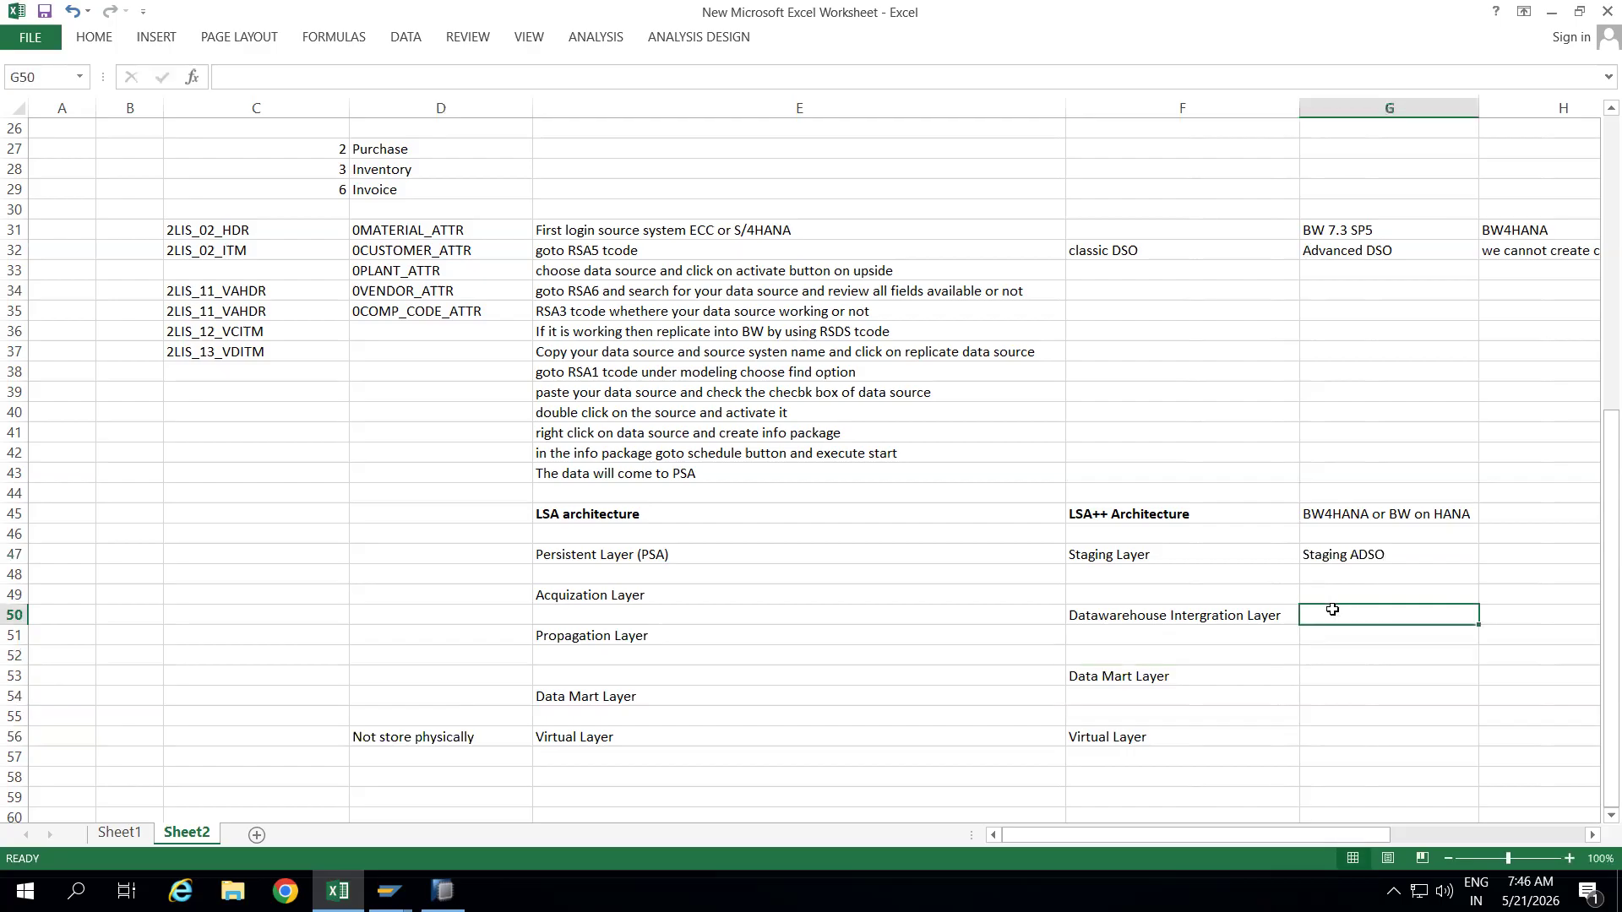
pyautogui.write('Standar')
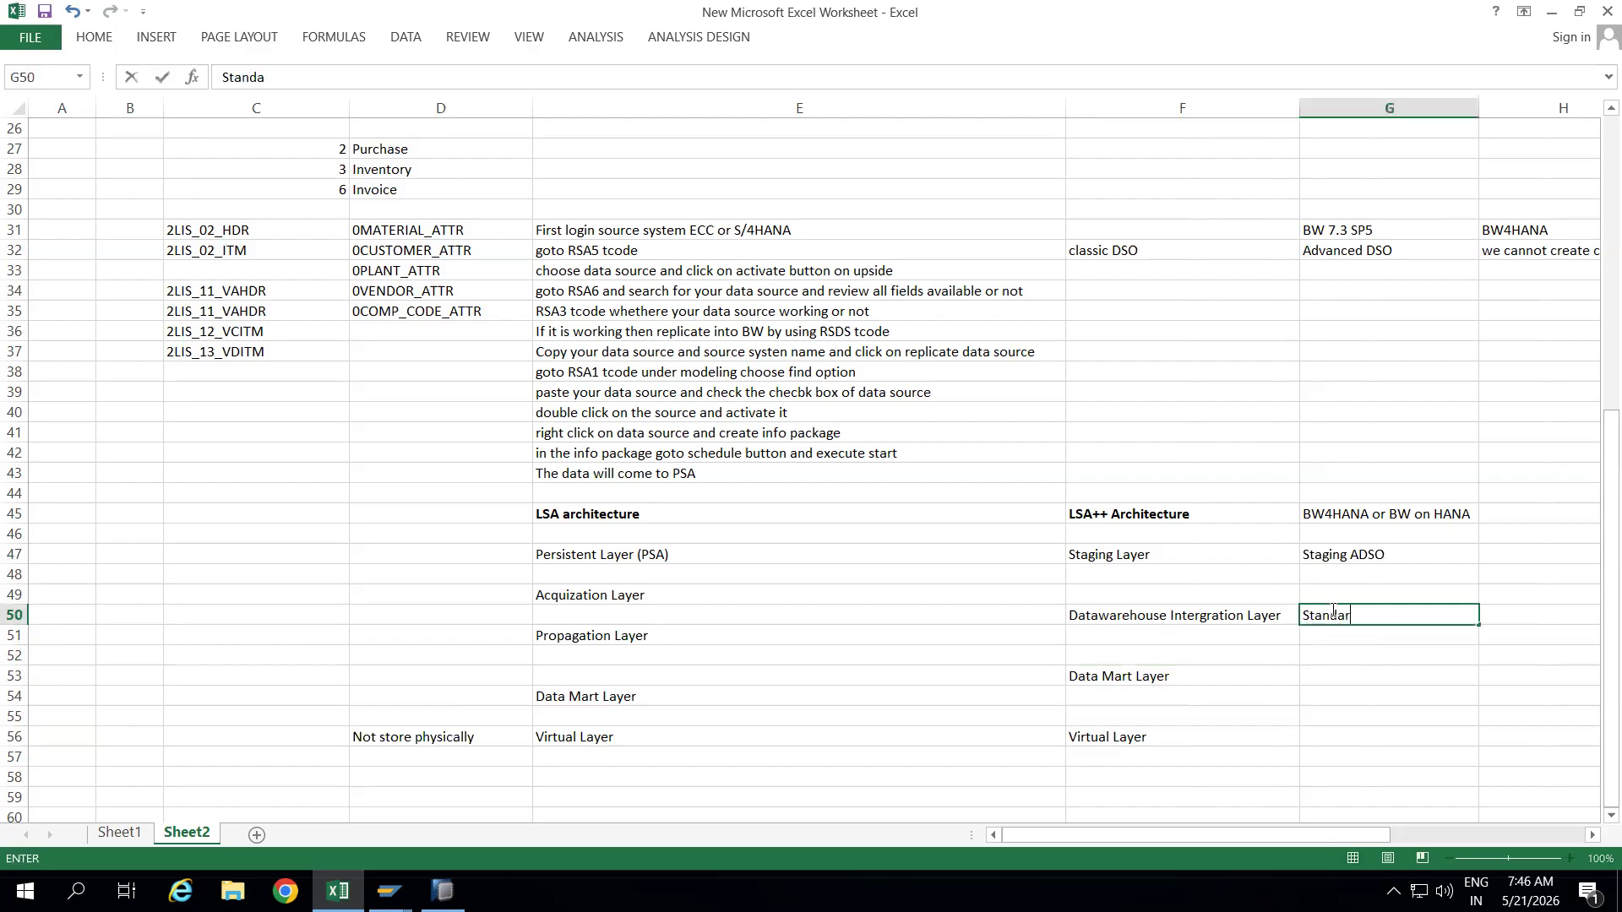
pyautogui.write('d advanced DSO')
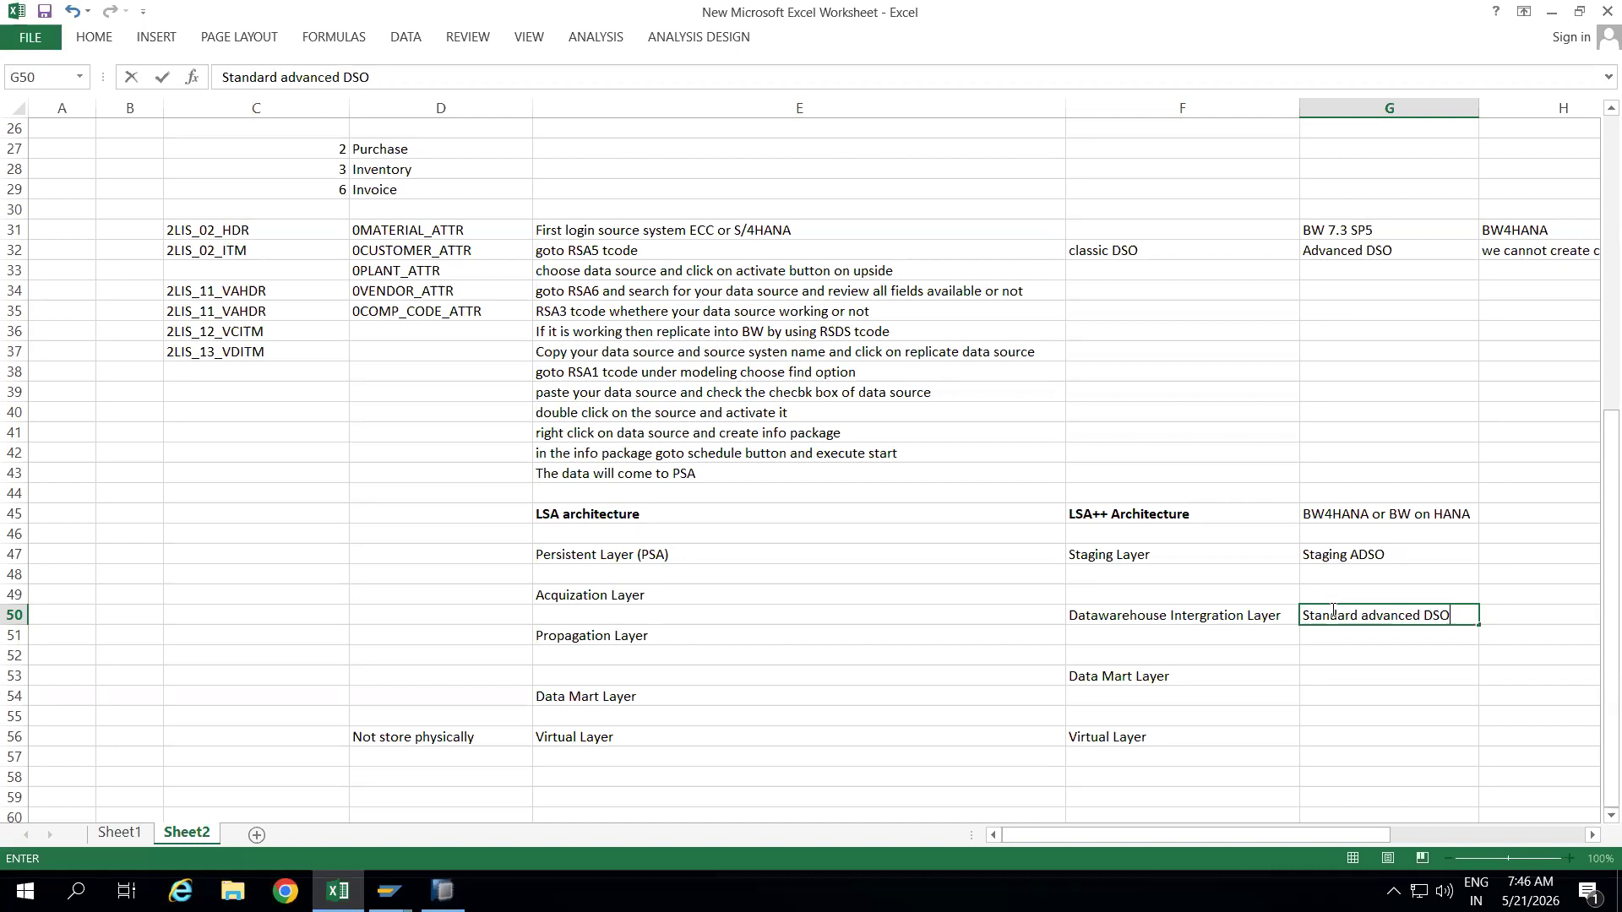
# Enter "Data Mart ADSO" in G53 for the Data Mart Layer and "Composite Provider" in G56 for the Virtual Layer.
pyautogui.click(1339, 673)
pyautogui.write('Da')
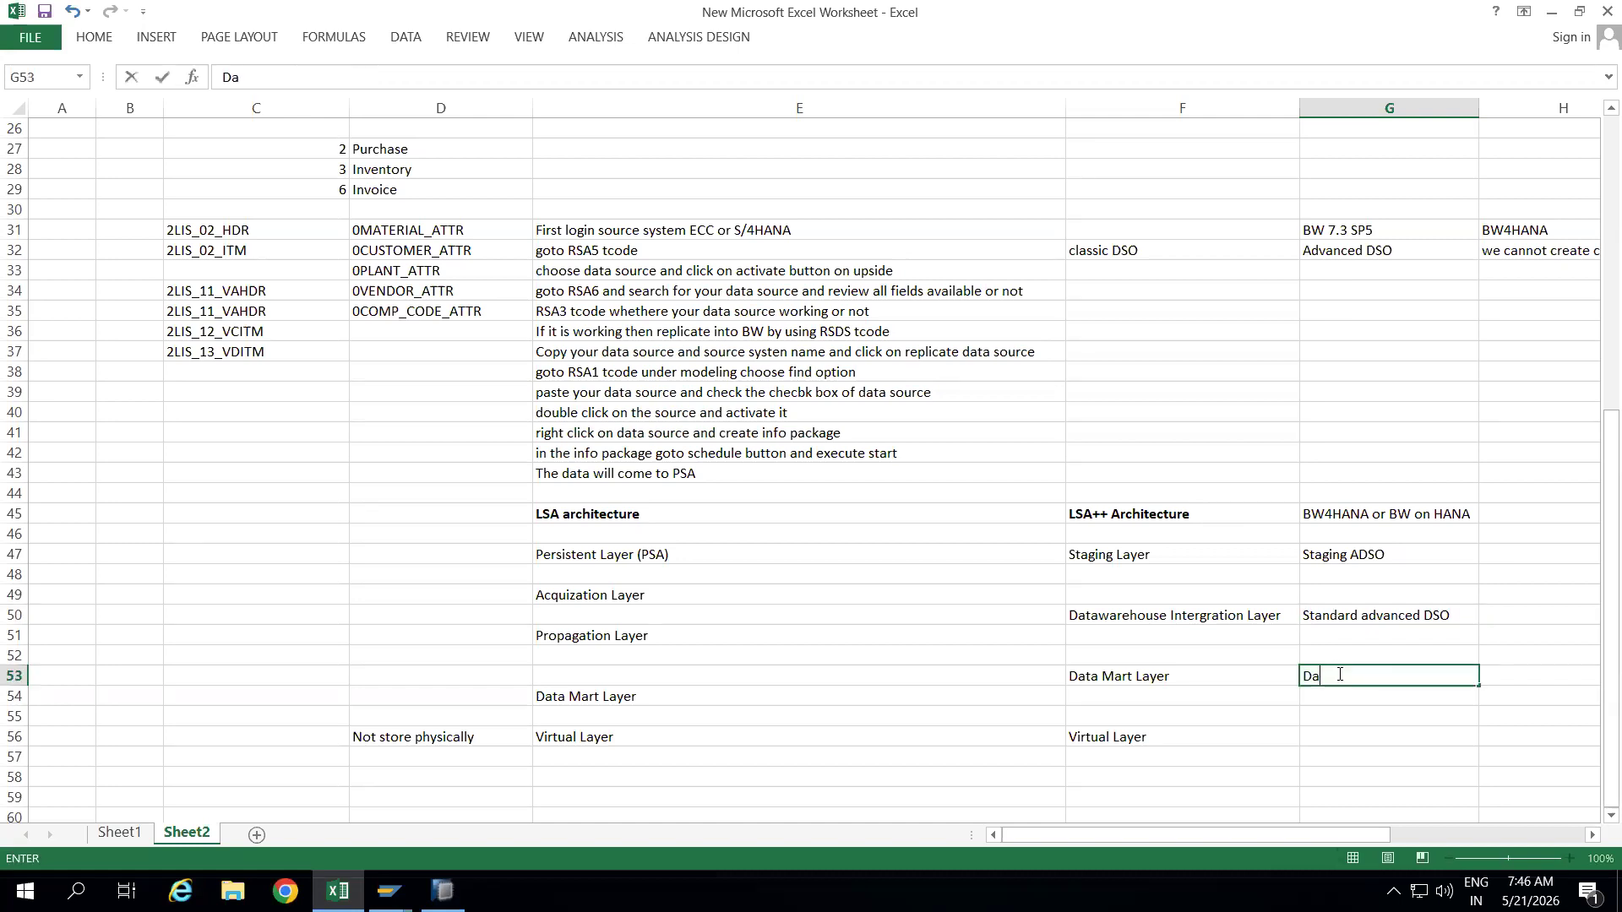
pyautogui.write('ta Mart ADSO')
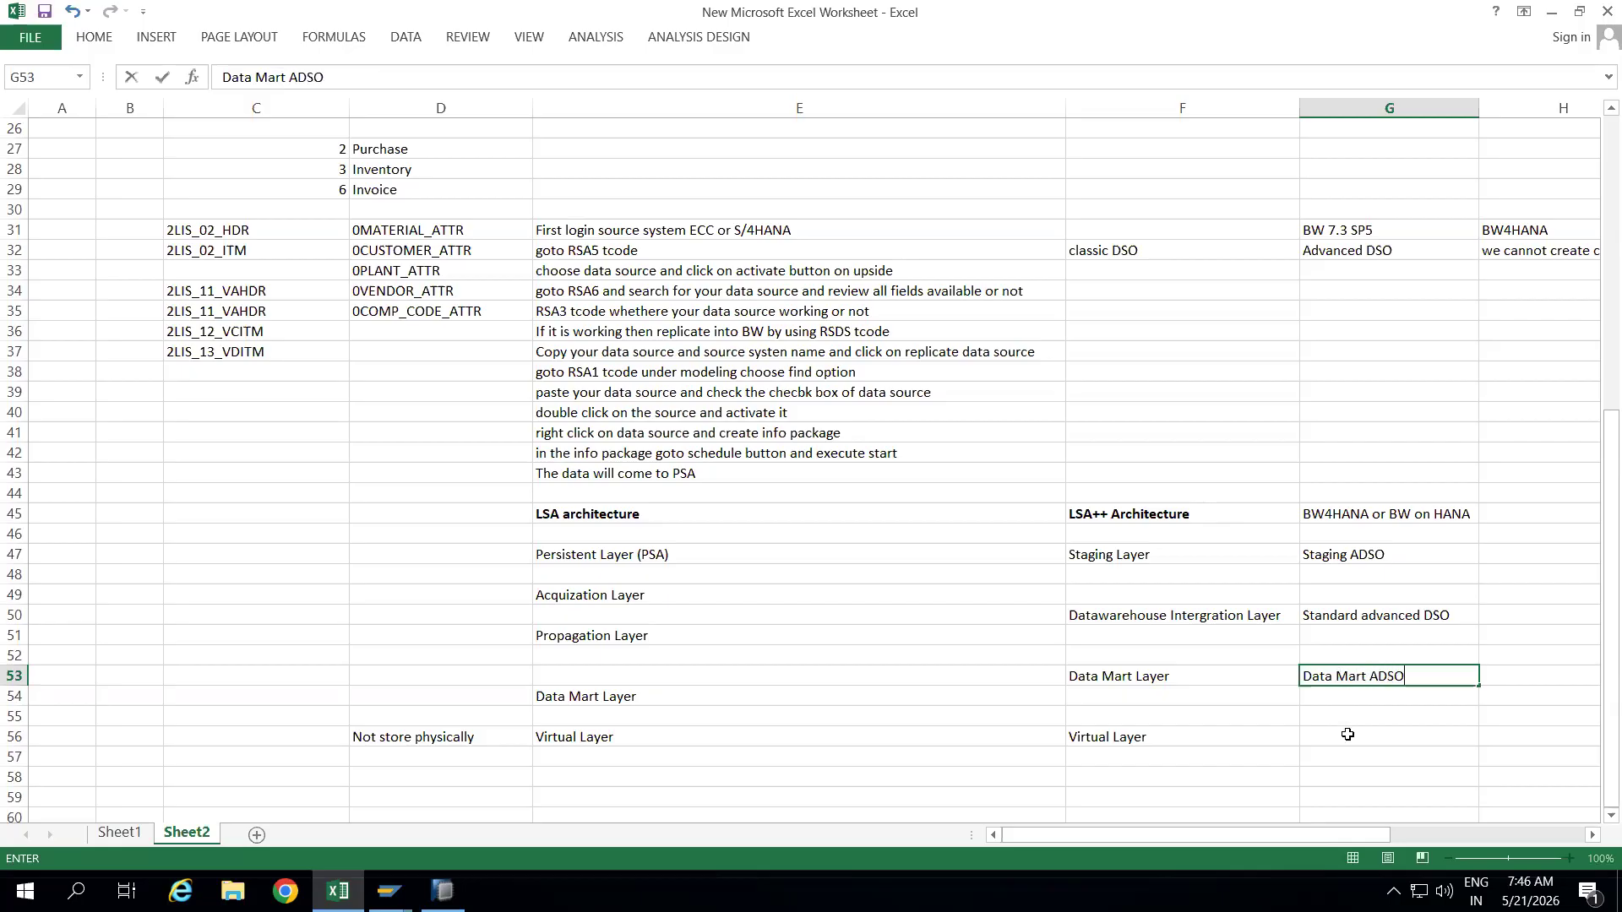
pyautogui.click(1347, 735)
pyautogui.write('Comp')
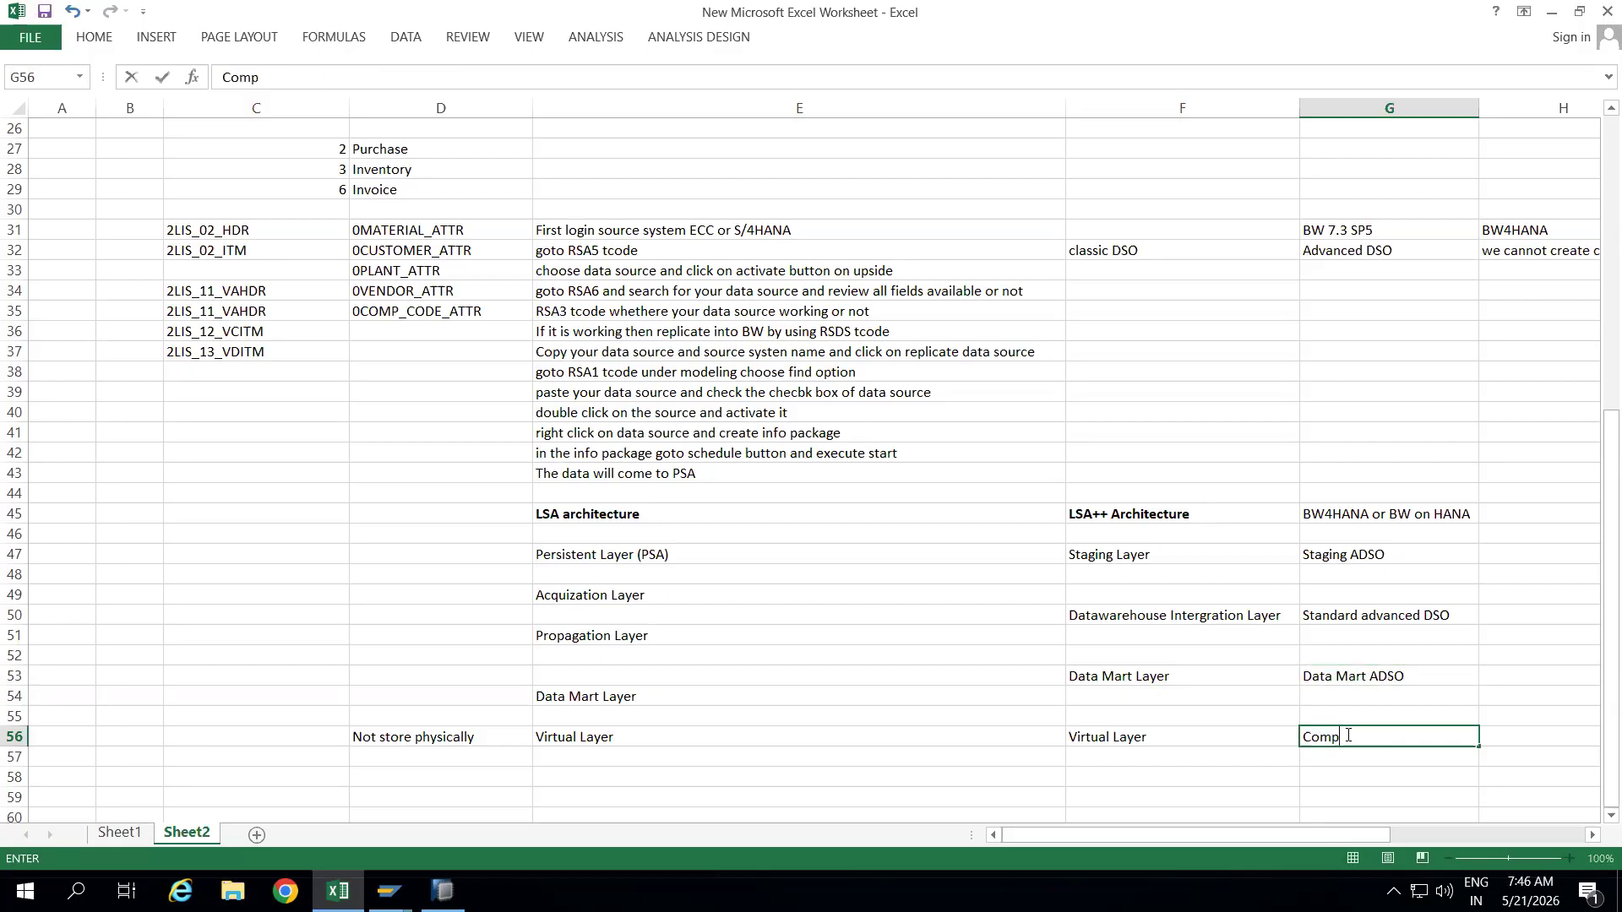
pyautogui.write('osite Provider')
pyautogui.click(1215, 748)
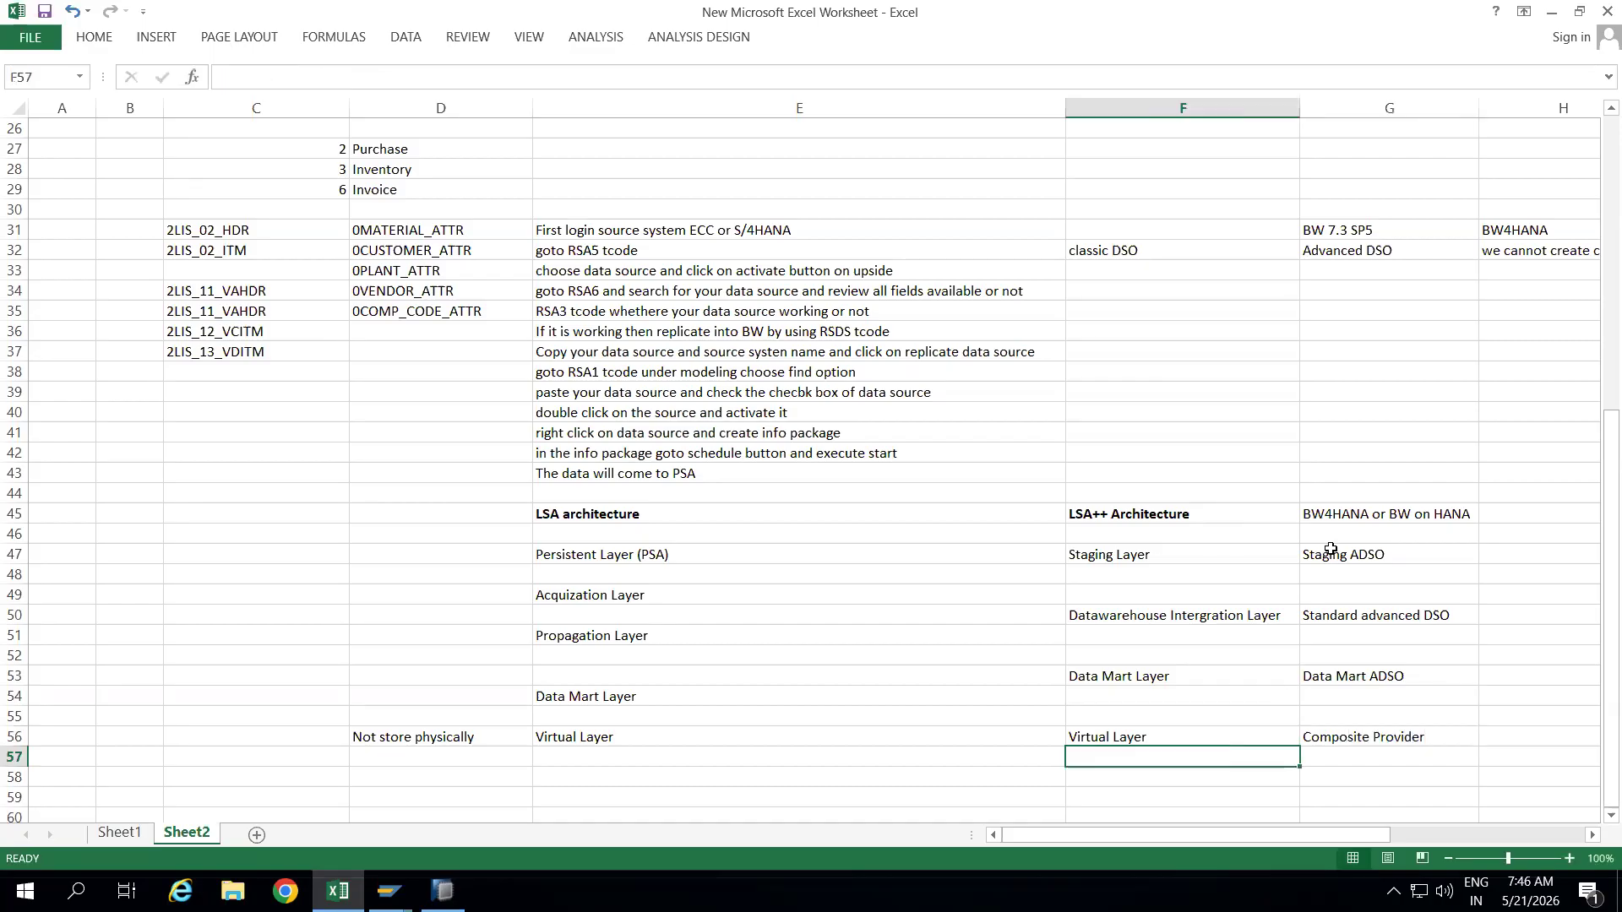
pyautogui.moveTo(1340, 558); pyautogui.dragTo(1355, 737)
pyautogui.moveTo(1144, 555); pyautogui.dragTo(1151, 736)
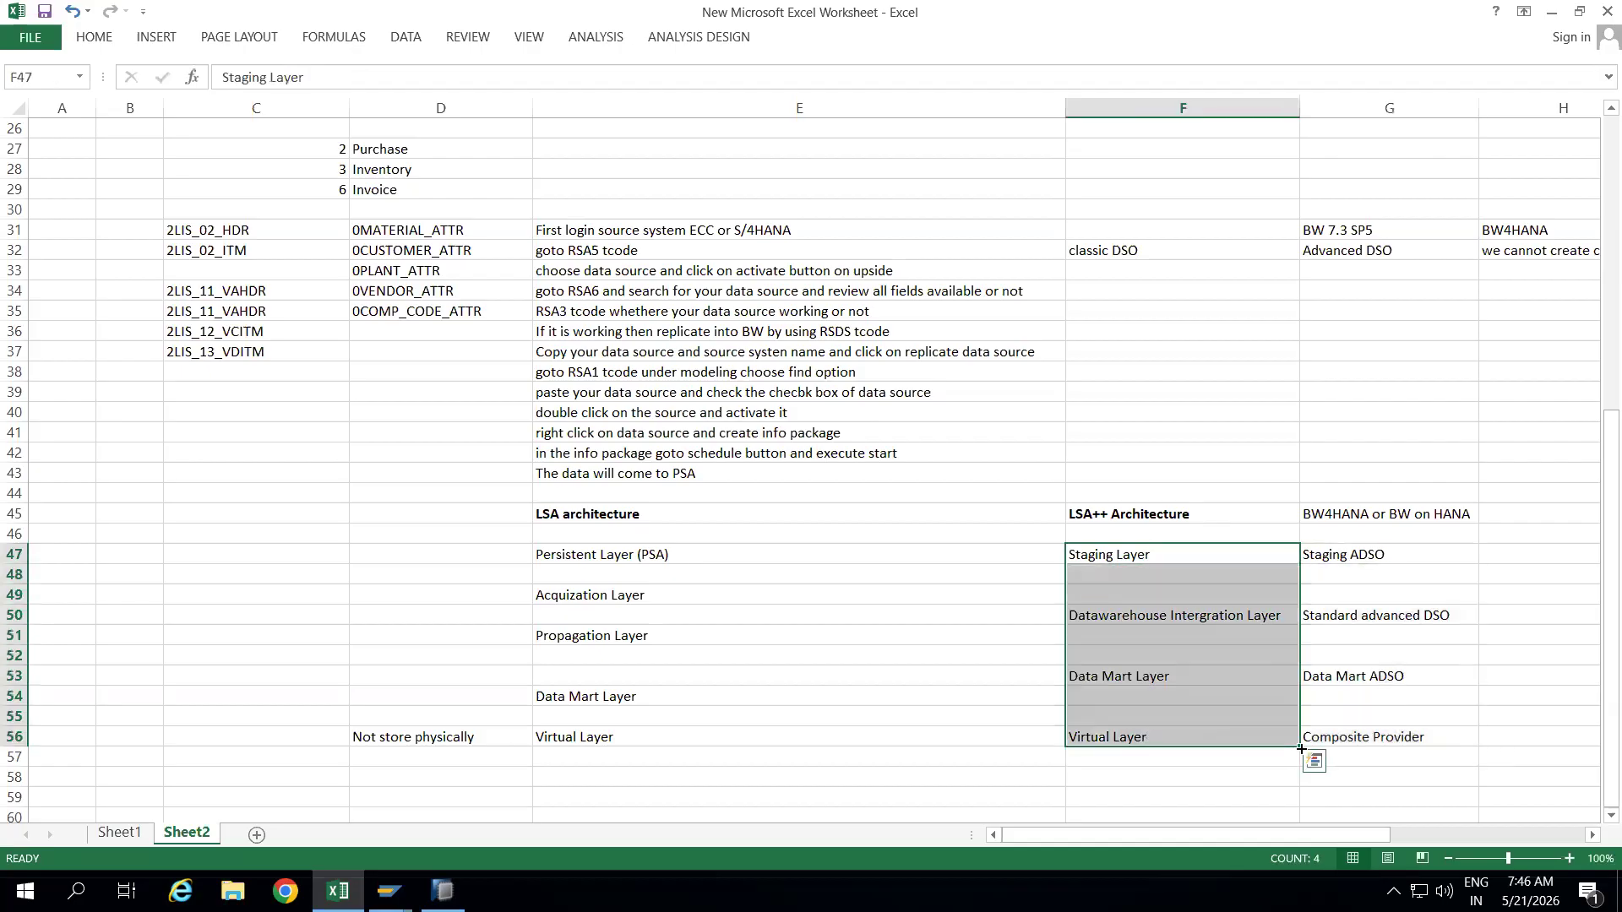
# Add "Reporting Layer" in F58 as a further LSA++ layer below the Virtual Layer.
pyautogui.click(1127, 779)
pyautogui.write('Reporting Layer')
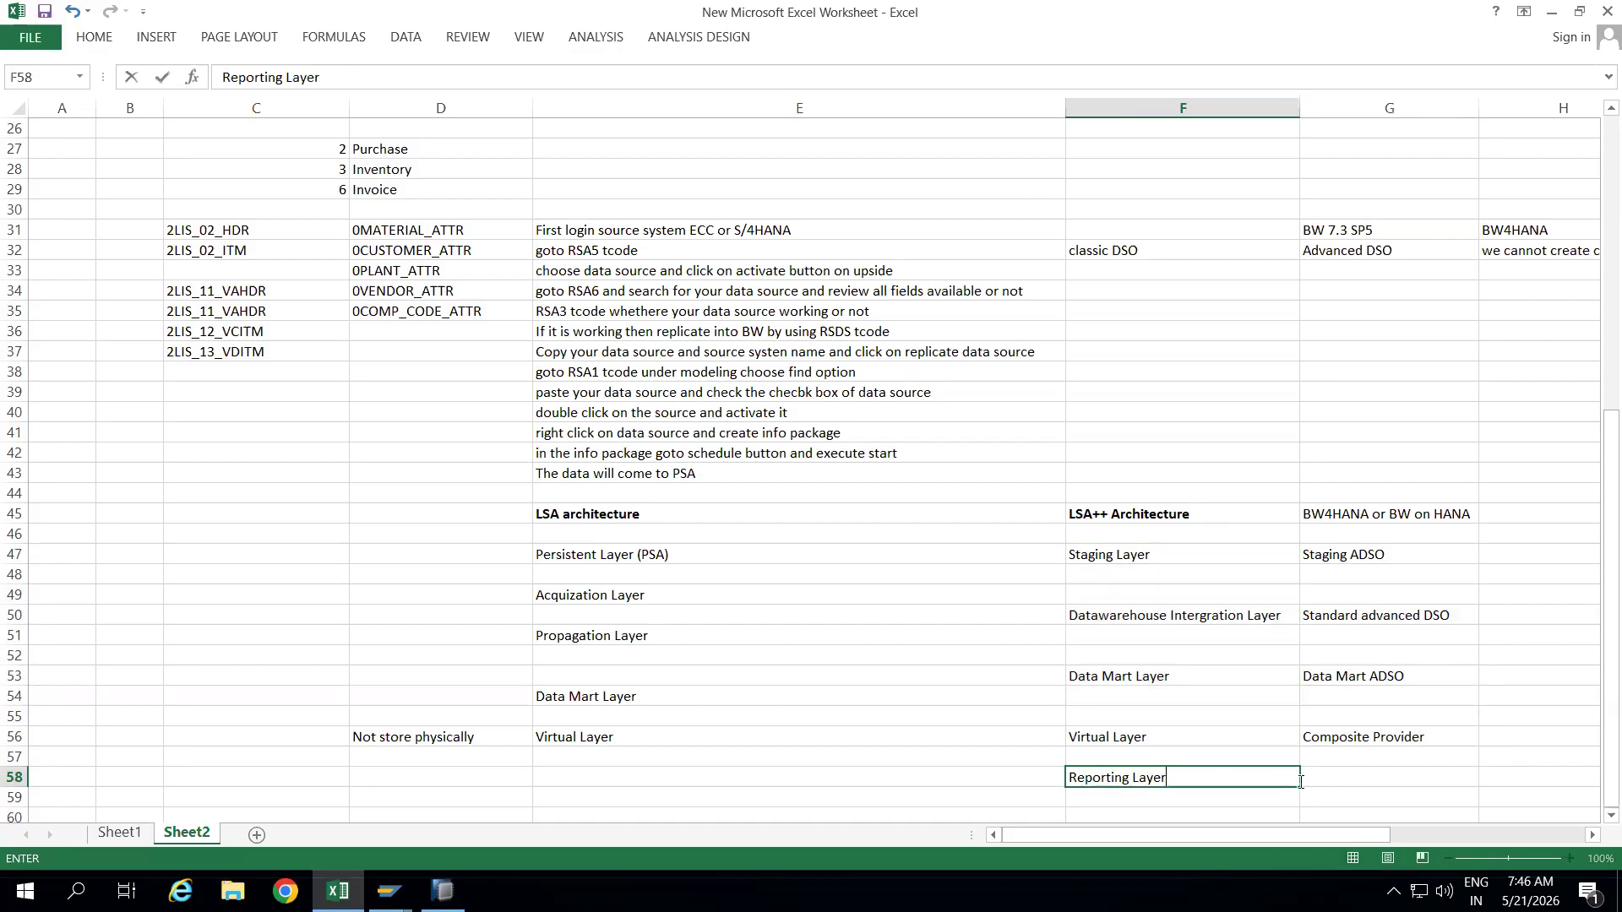
pyautogui.click(1348, 779)
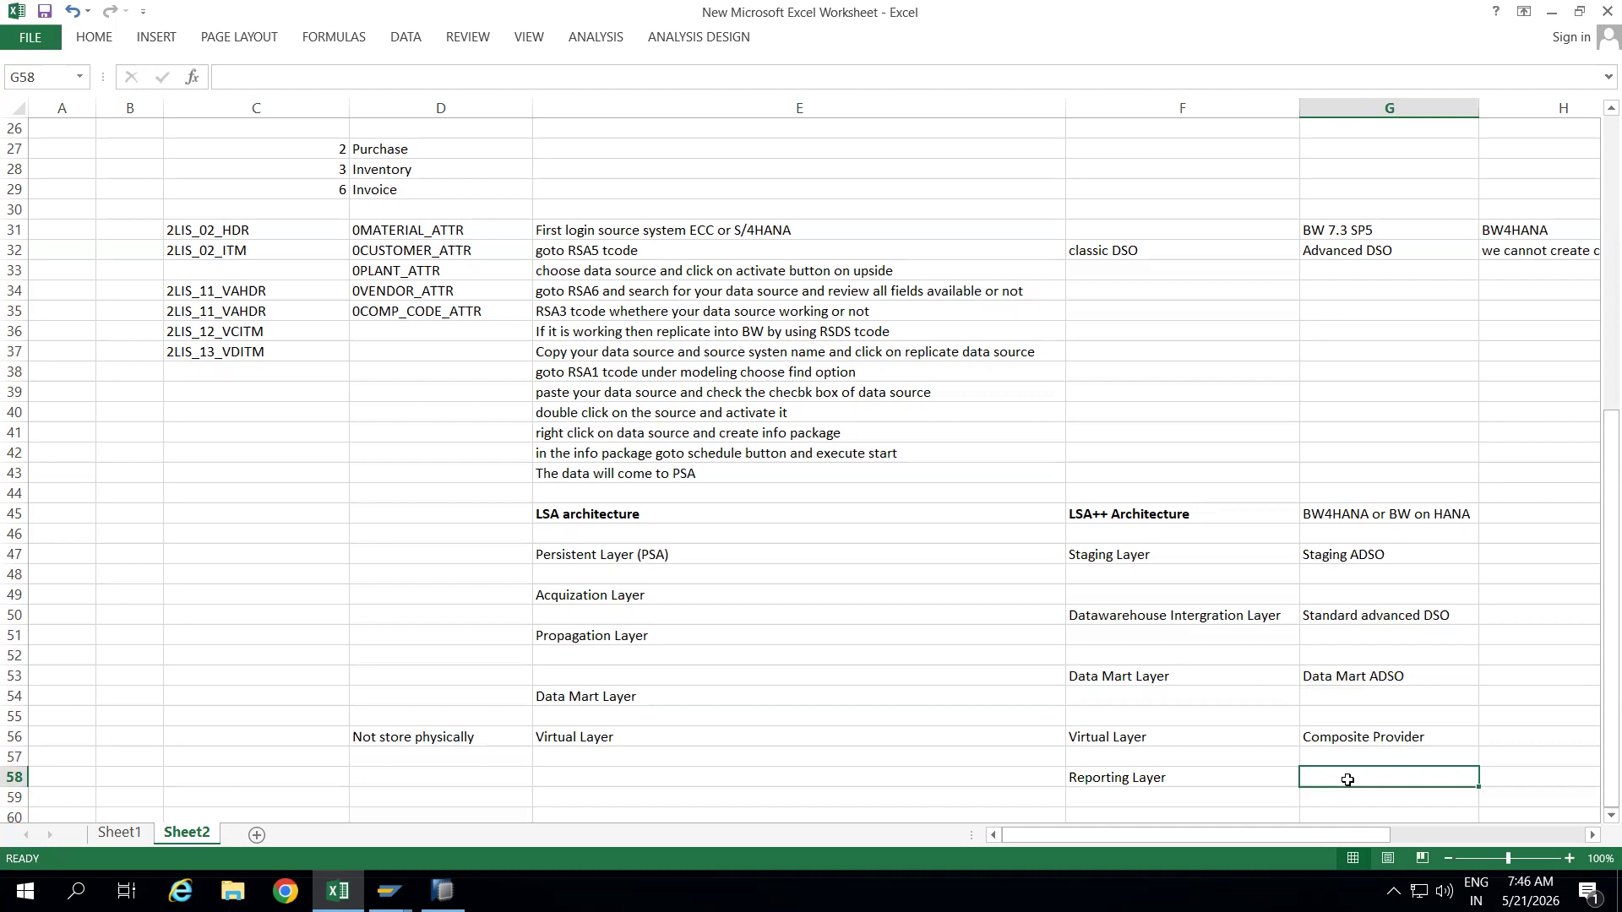
# Enter "Query" in G58 as the matching object for the Reporting Layer.
pyautogui.write('Bex')
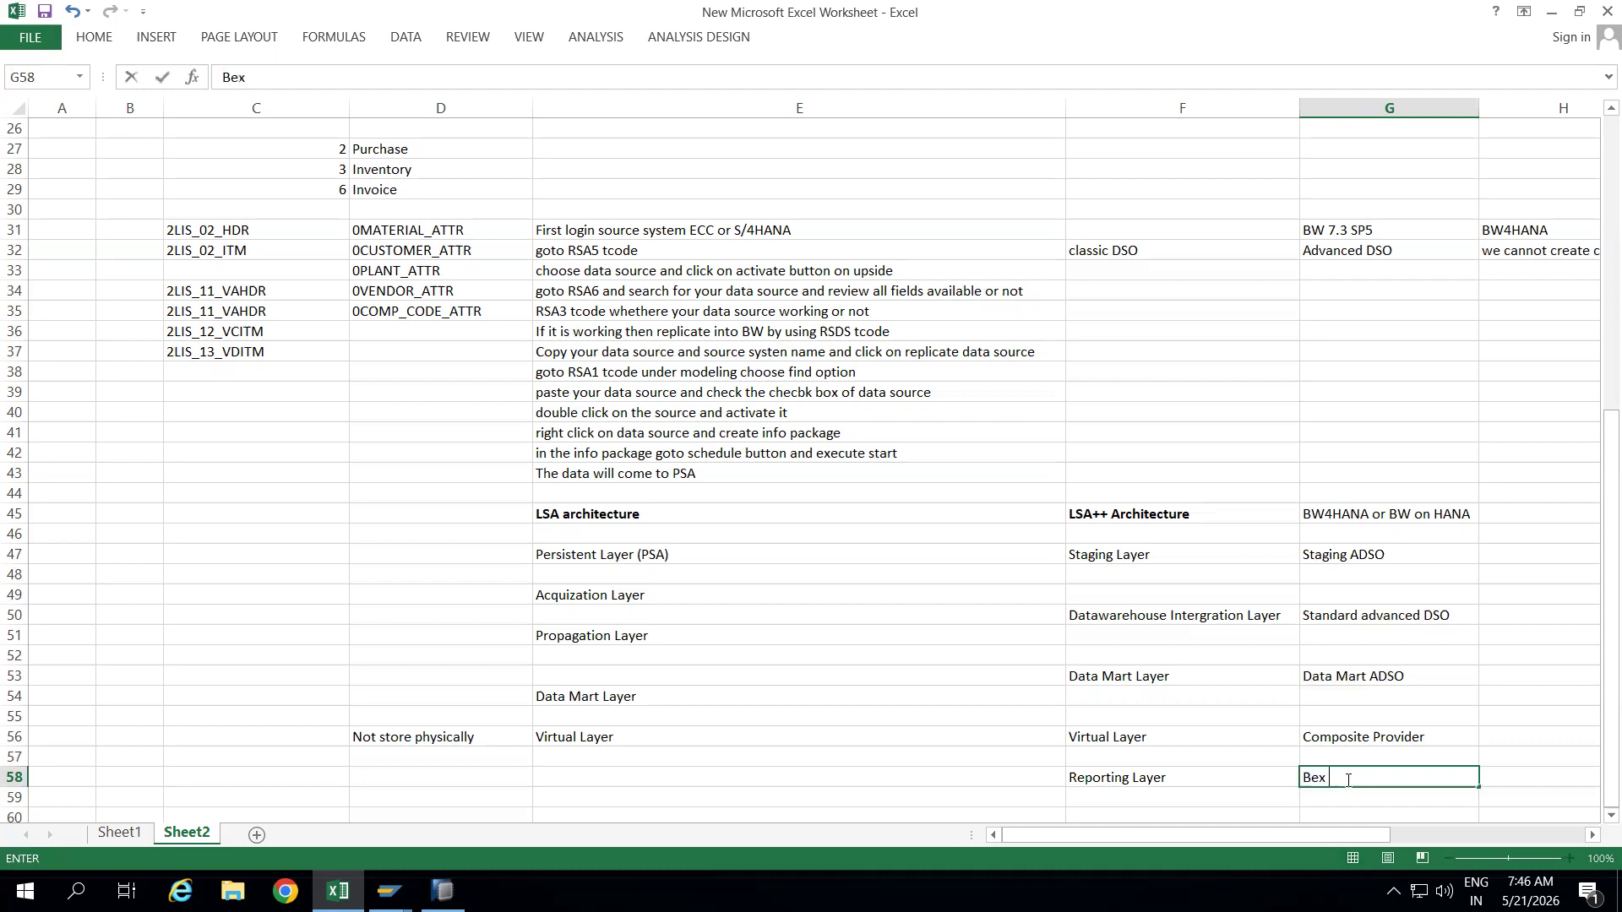
pyautogui.press('BackSpace')
pyautogui.press('BackSpace')
pyautogui.press('BackSpace')
pyautogui.write('Query')
pyautogui.click(989, 688)
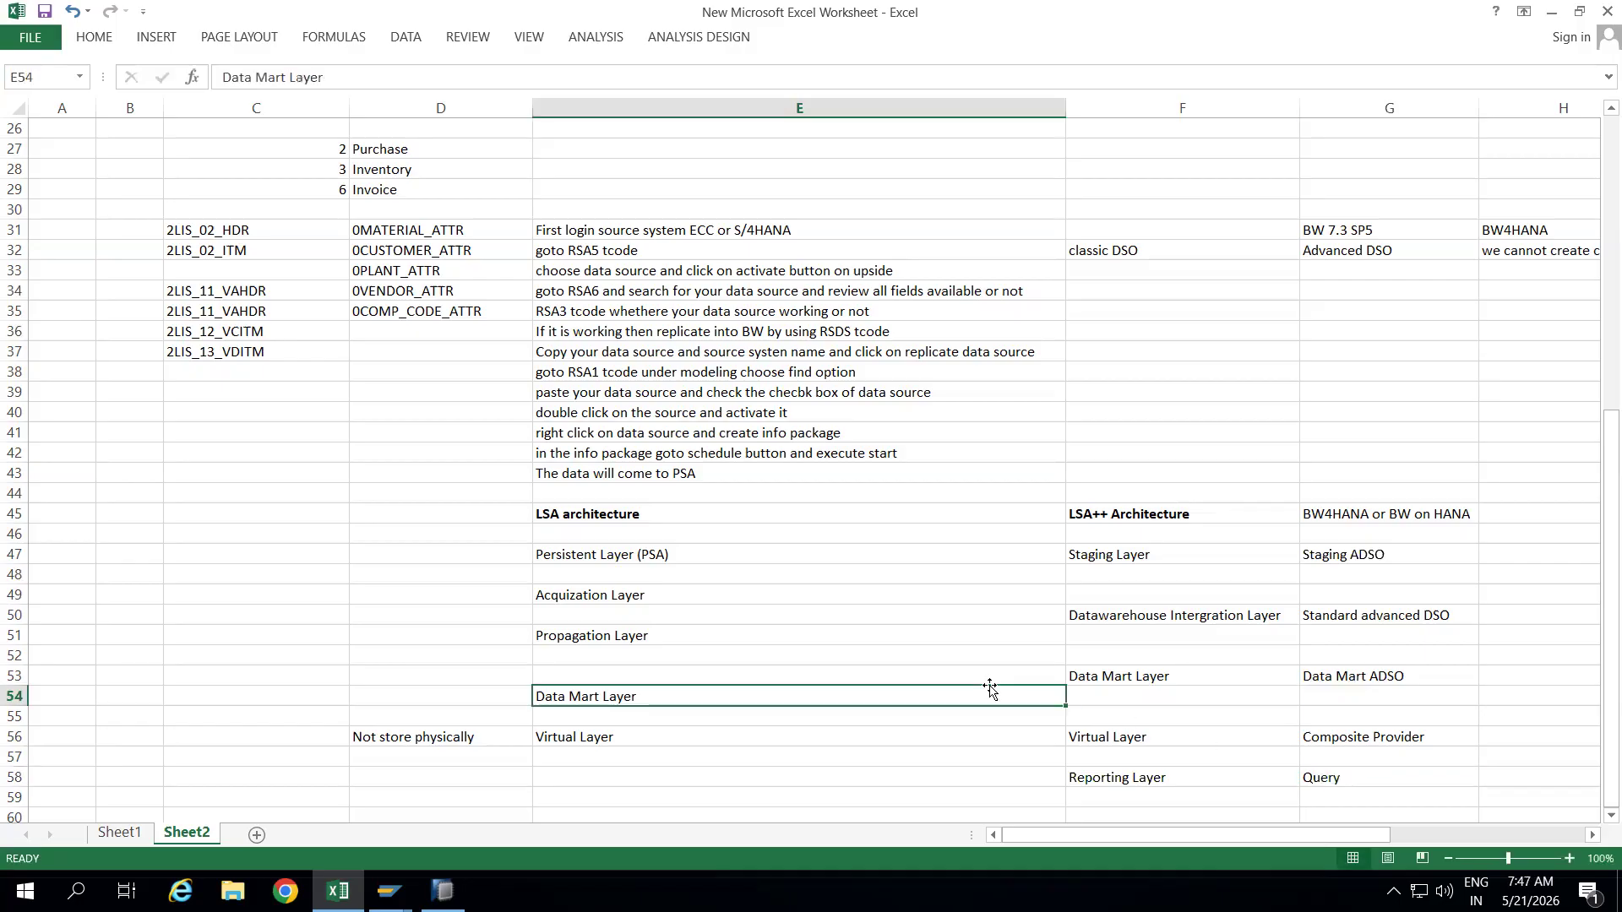
pyautogui.click(1197, 777)
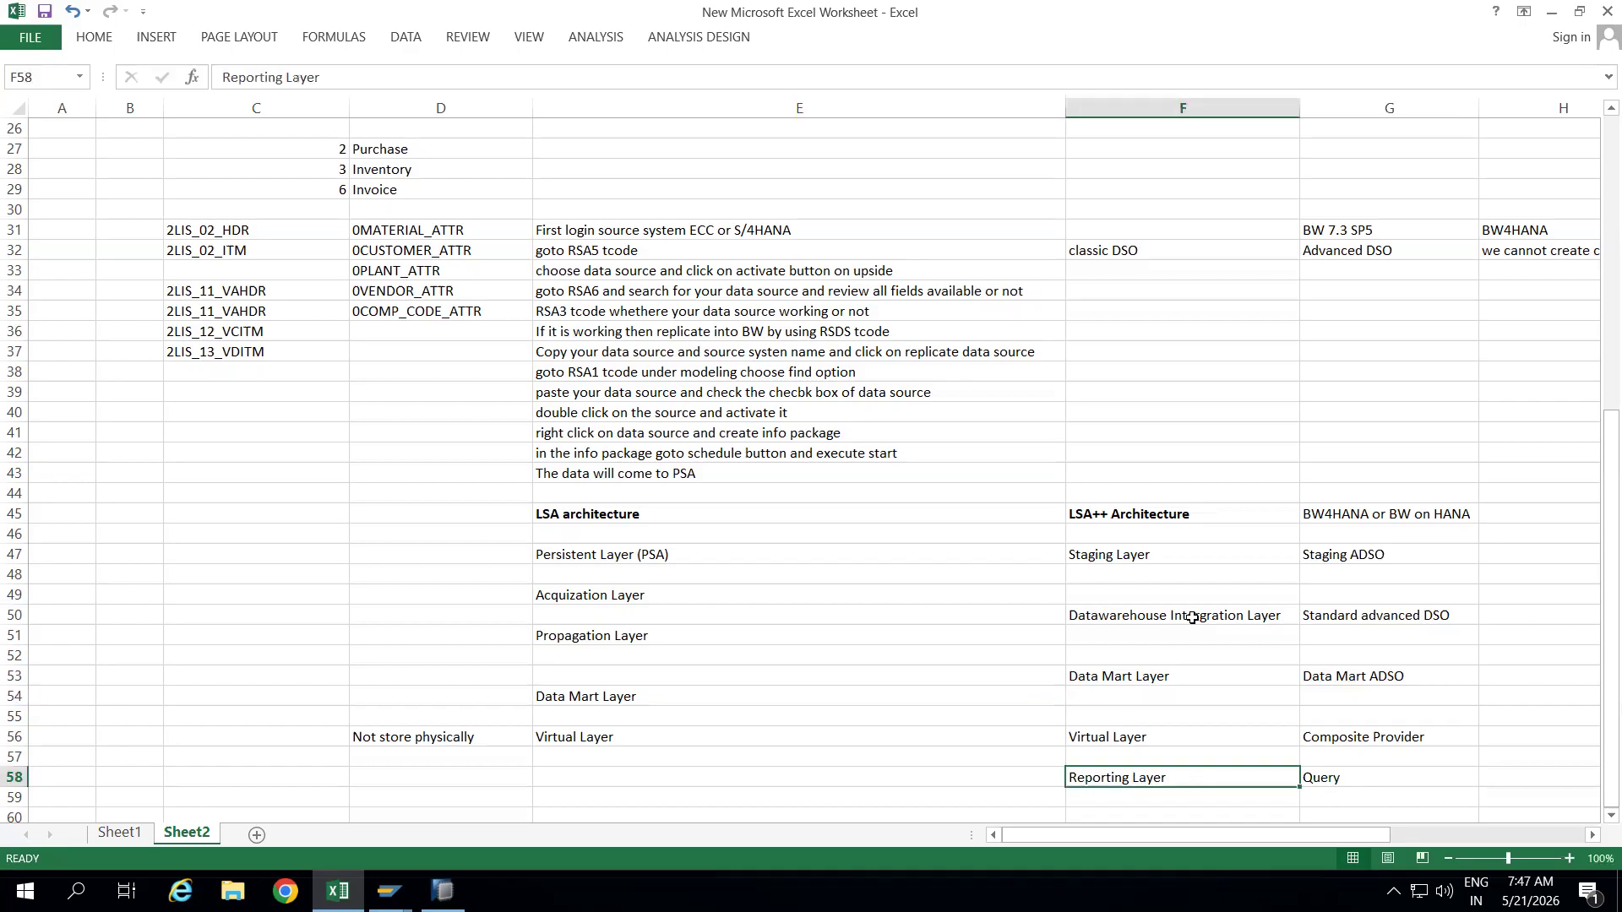
pyautogui.moveTo(1152, 554); pyautogui.dragTo(1152, 781)
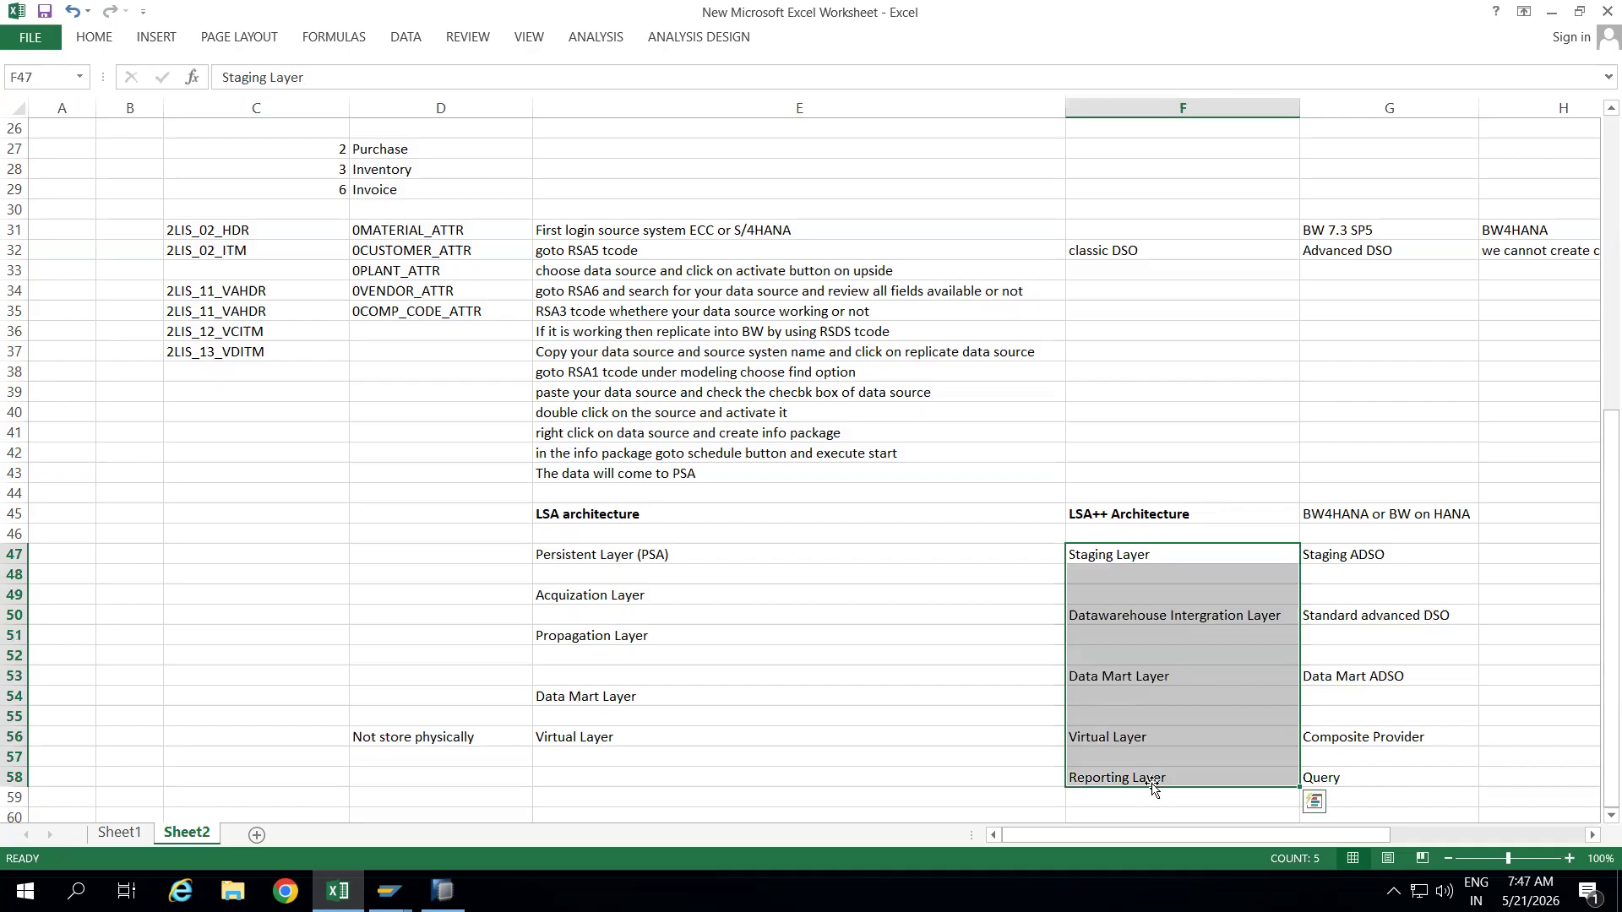
pyautogui.click(709, 549)
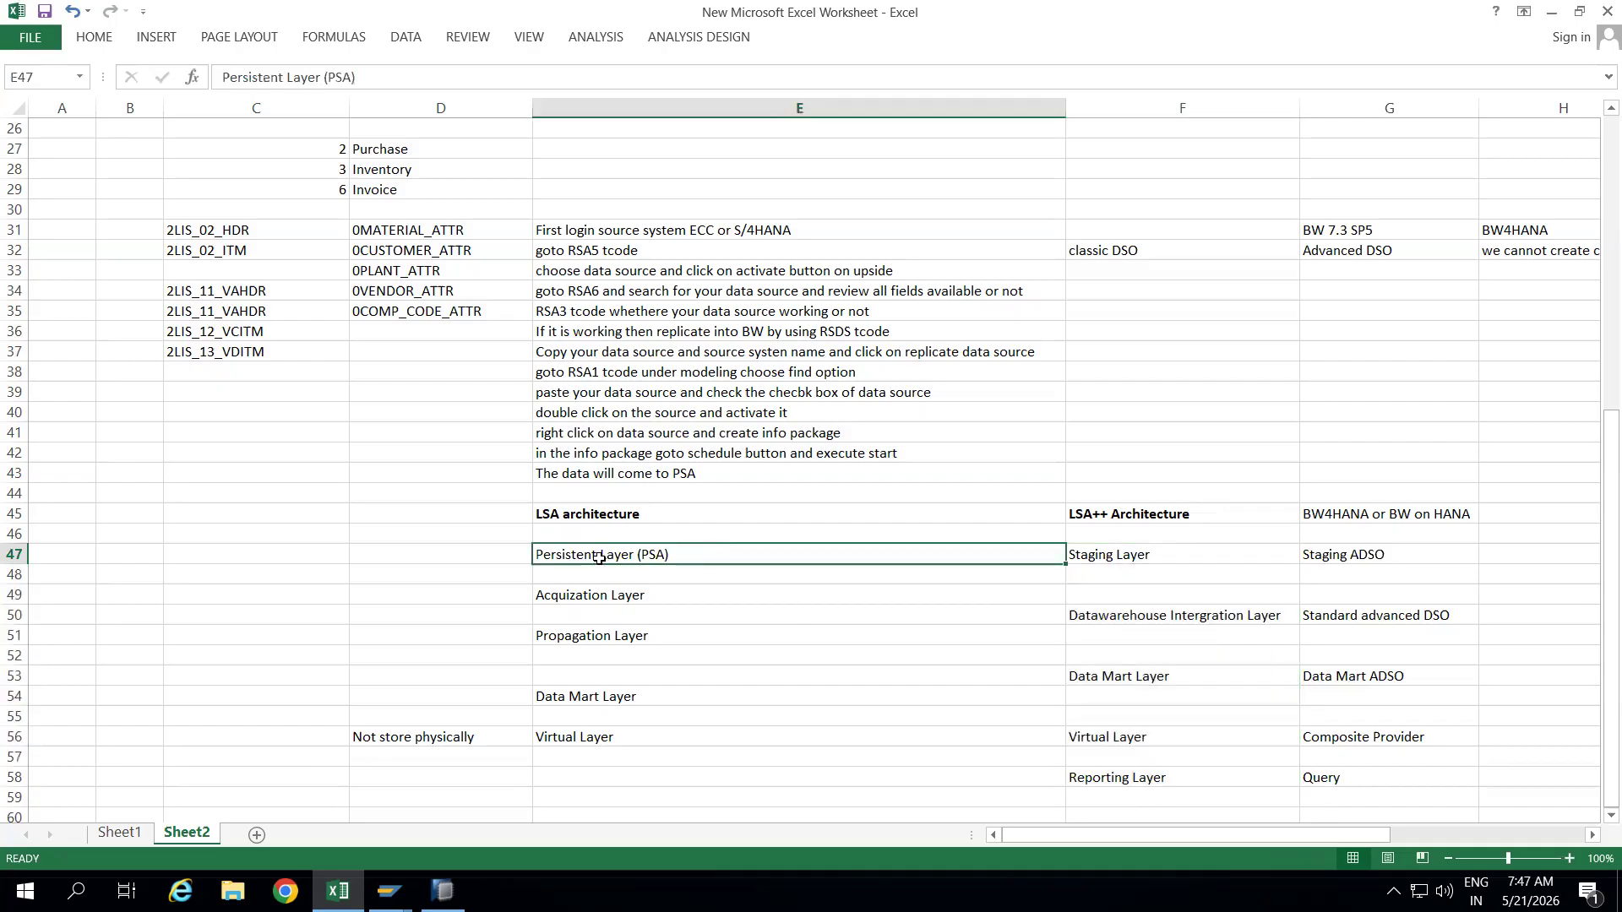
pyautogui.click(1338, 511)
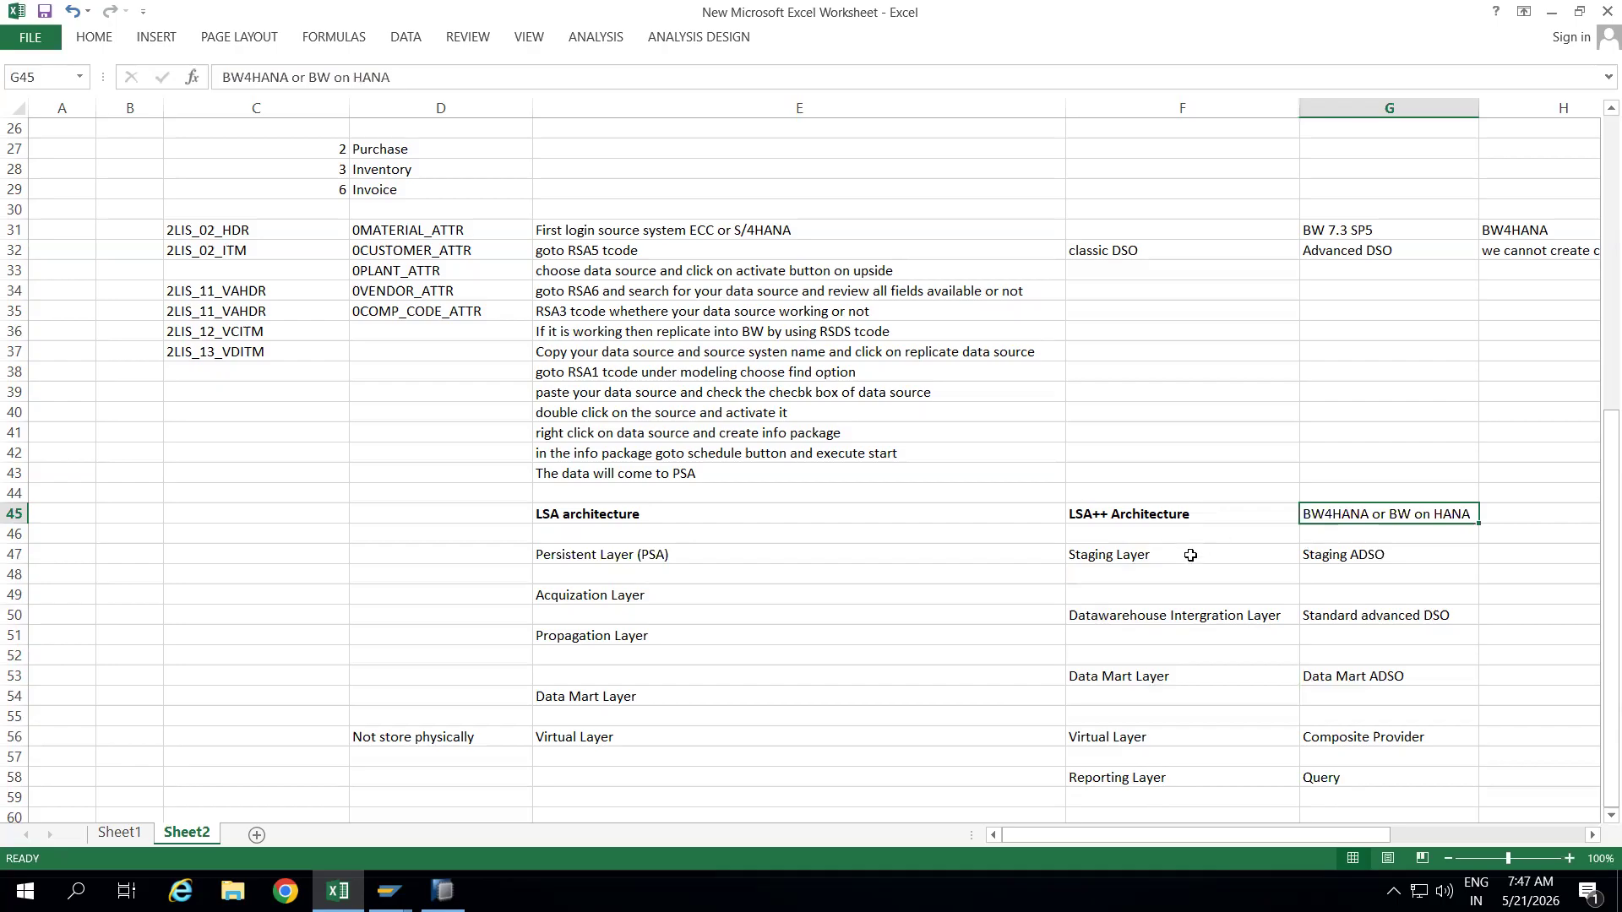
pyautogui.click(701, 553)
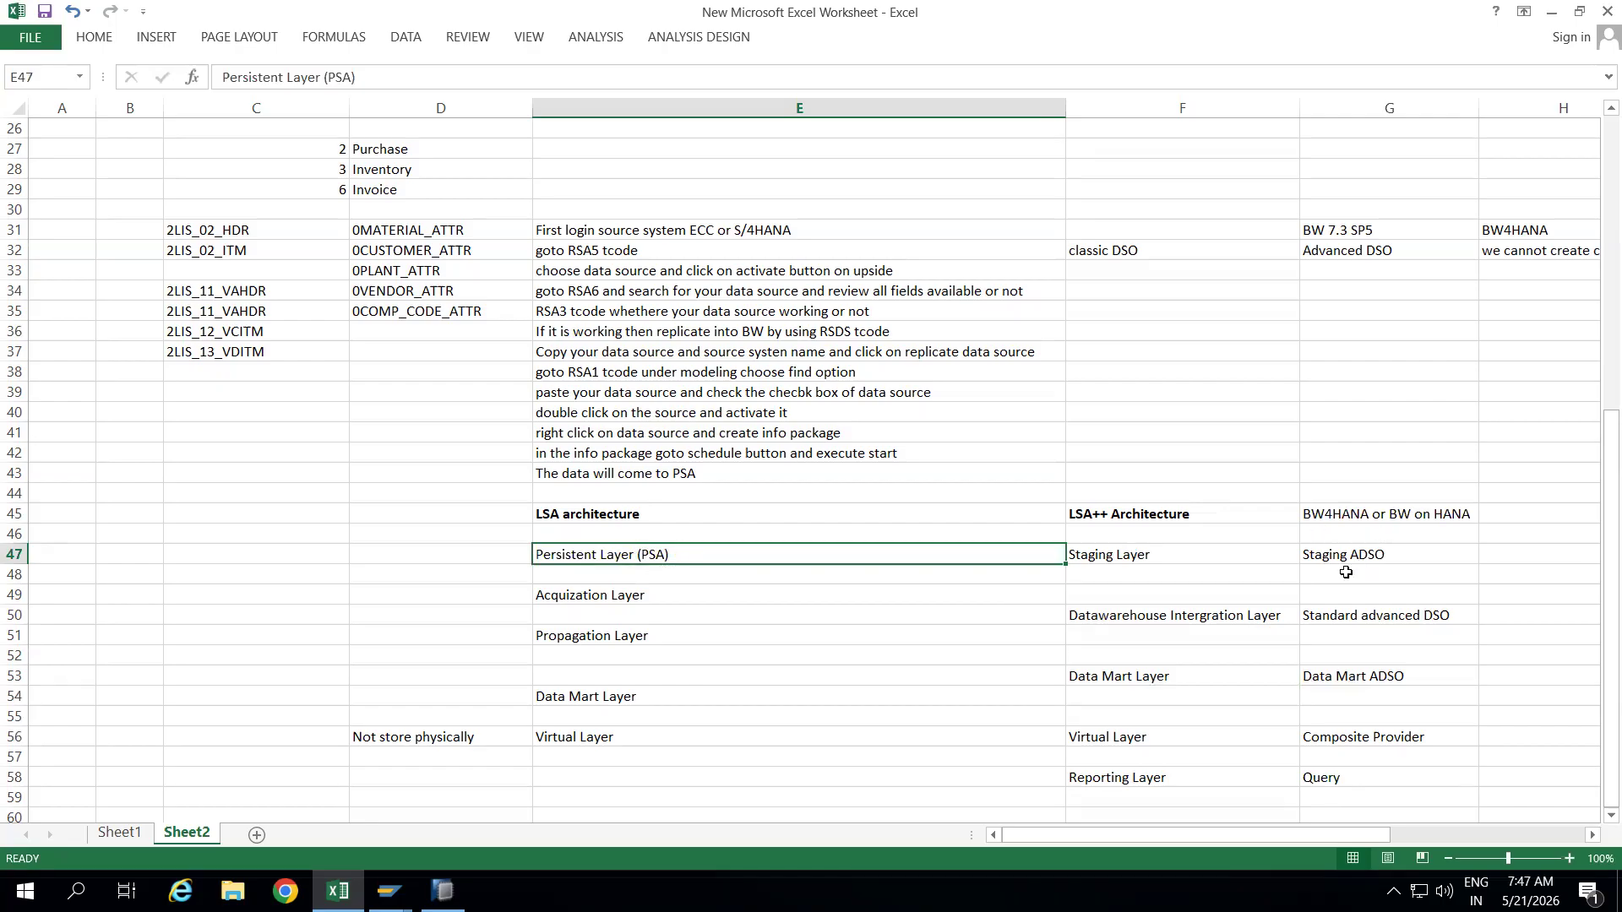
# Switch to SAP HANA Studio and expand the A4H_400 project to bring up its logon.
pyautogui.click(445, 889)
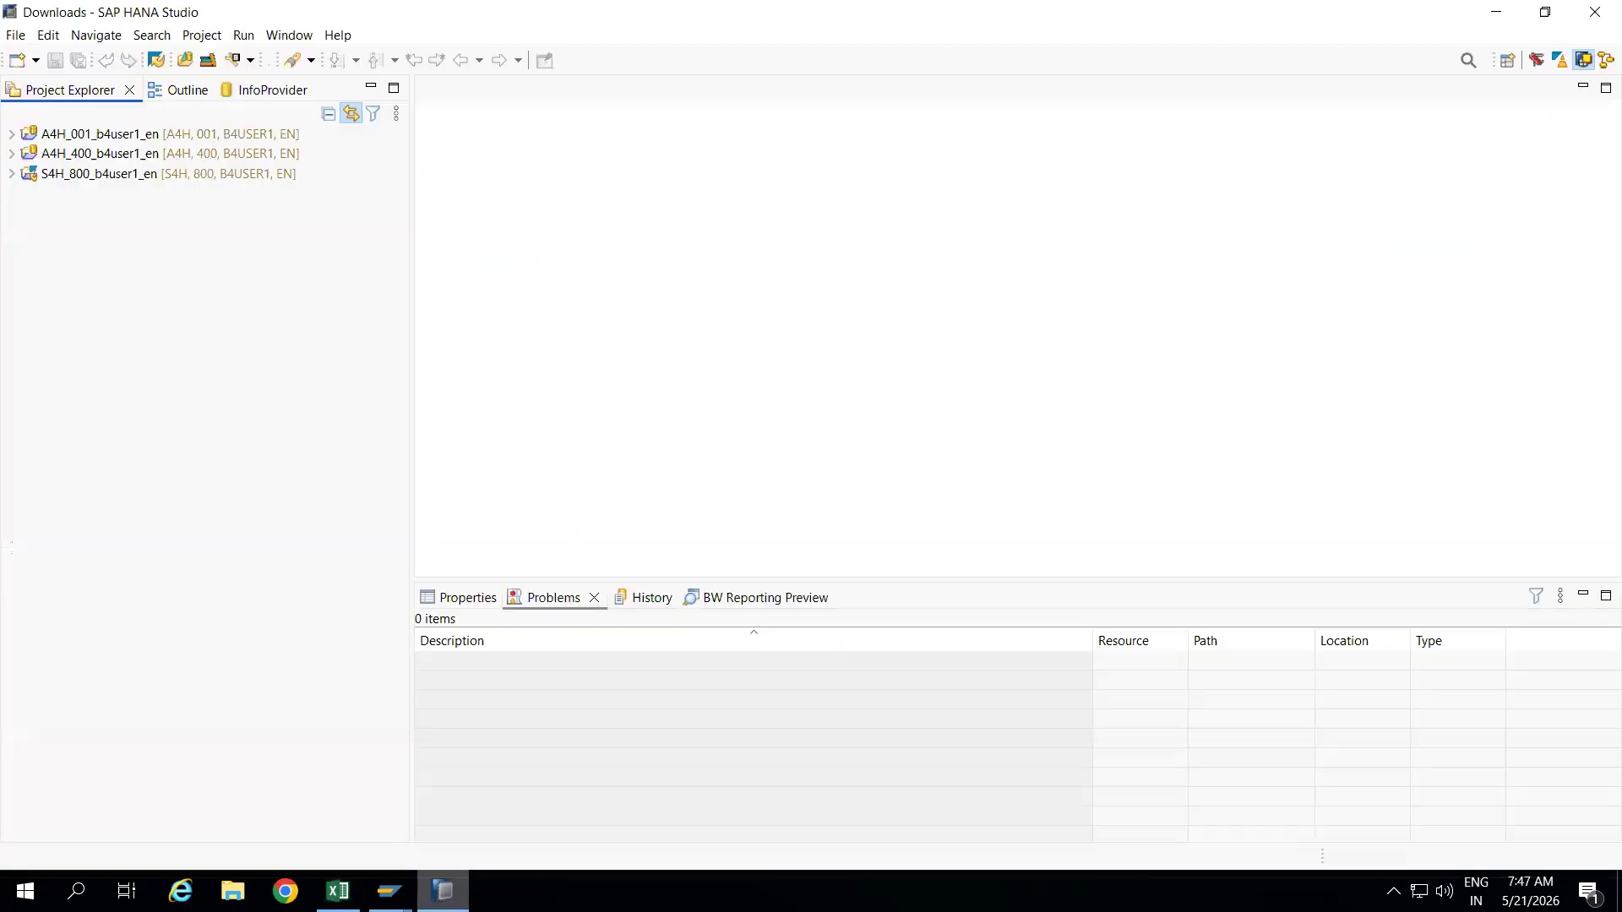
pyautogui.click(13, 153)
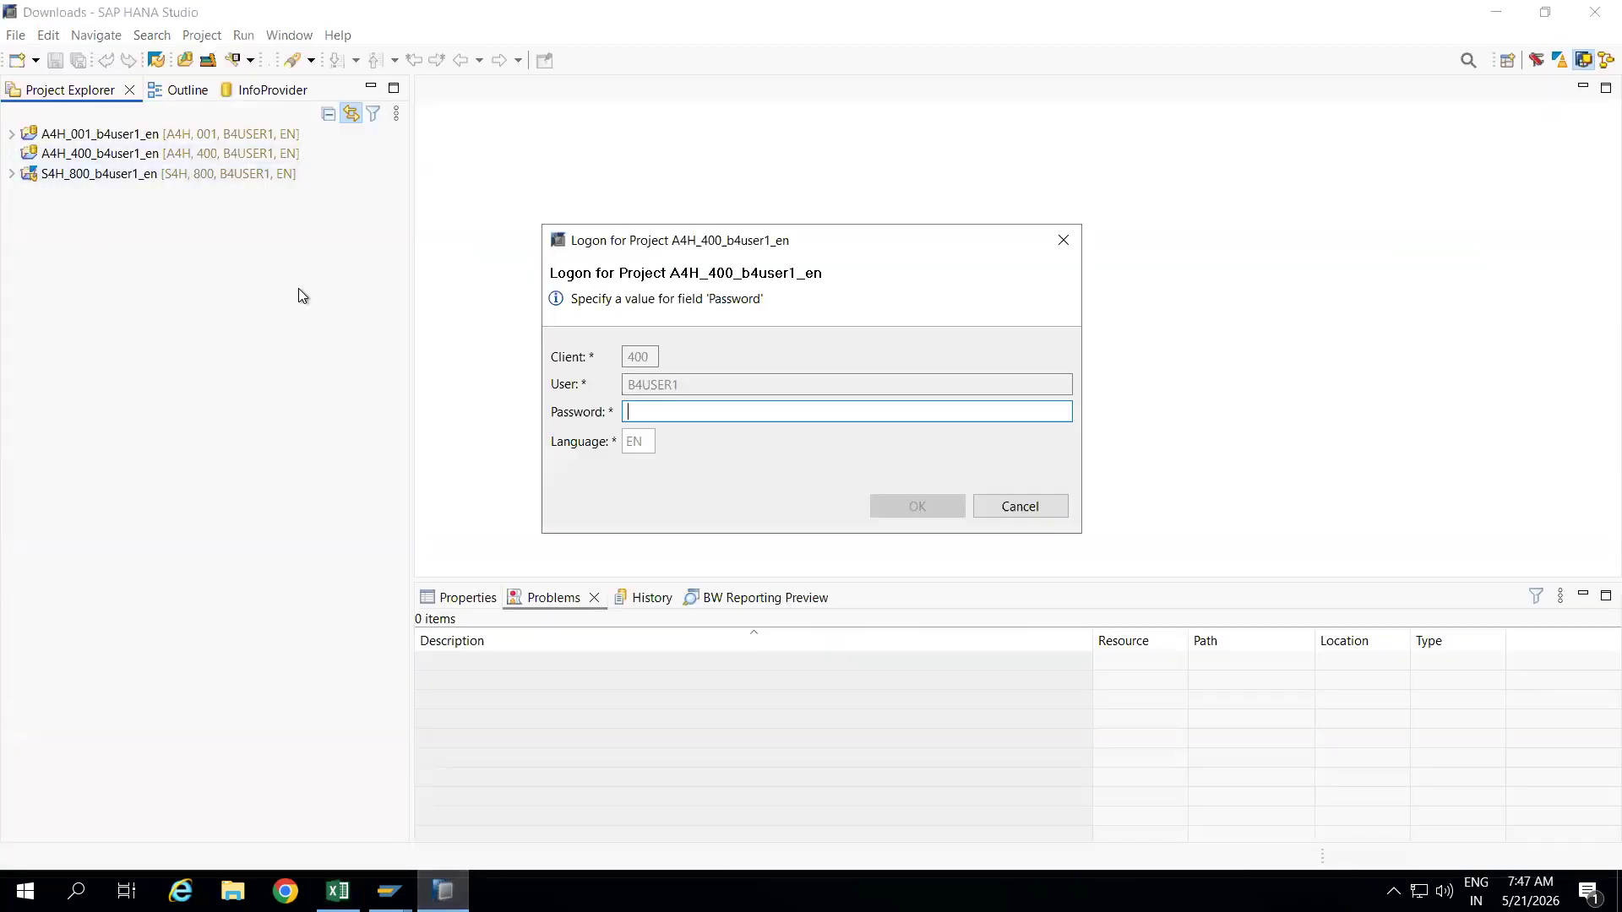
# Switch to SAP Logon, open the B4HANA2.0 system and log on to client 400 with the user name and account password.
pyautogui.click(388, 891)
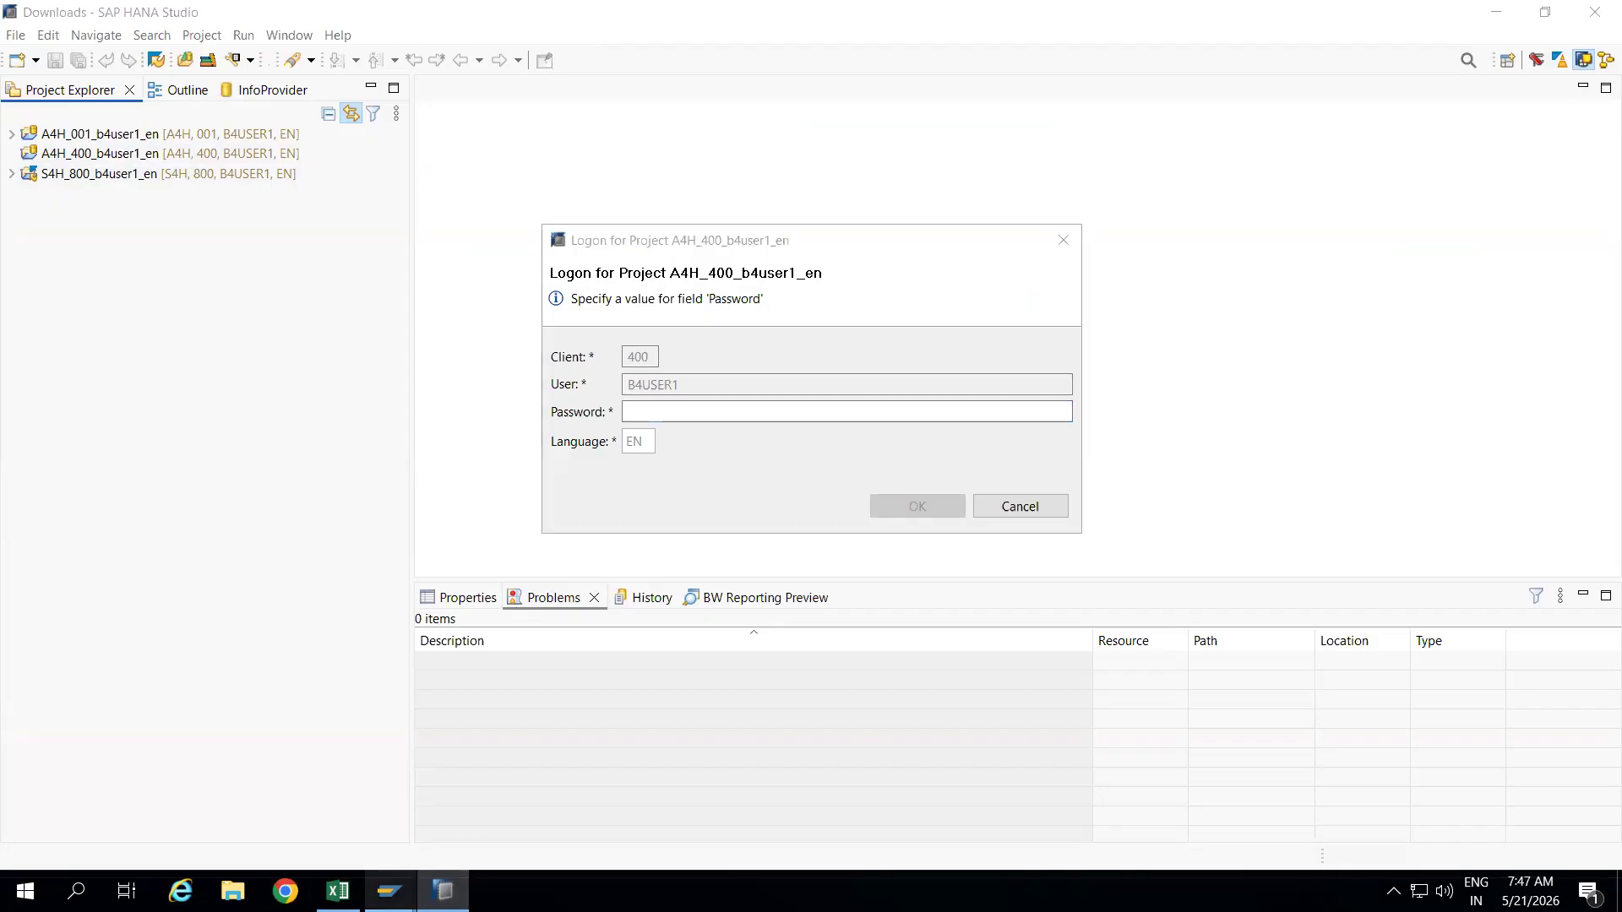
pyautogui.click(188, 799)
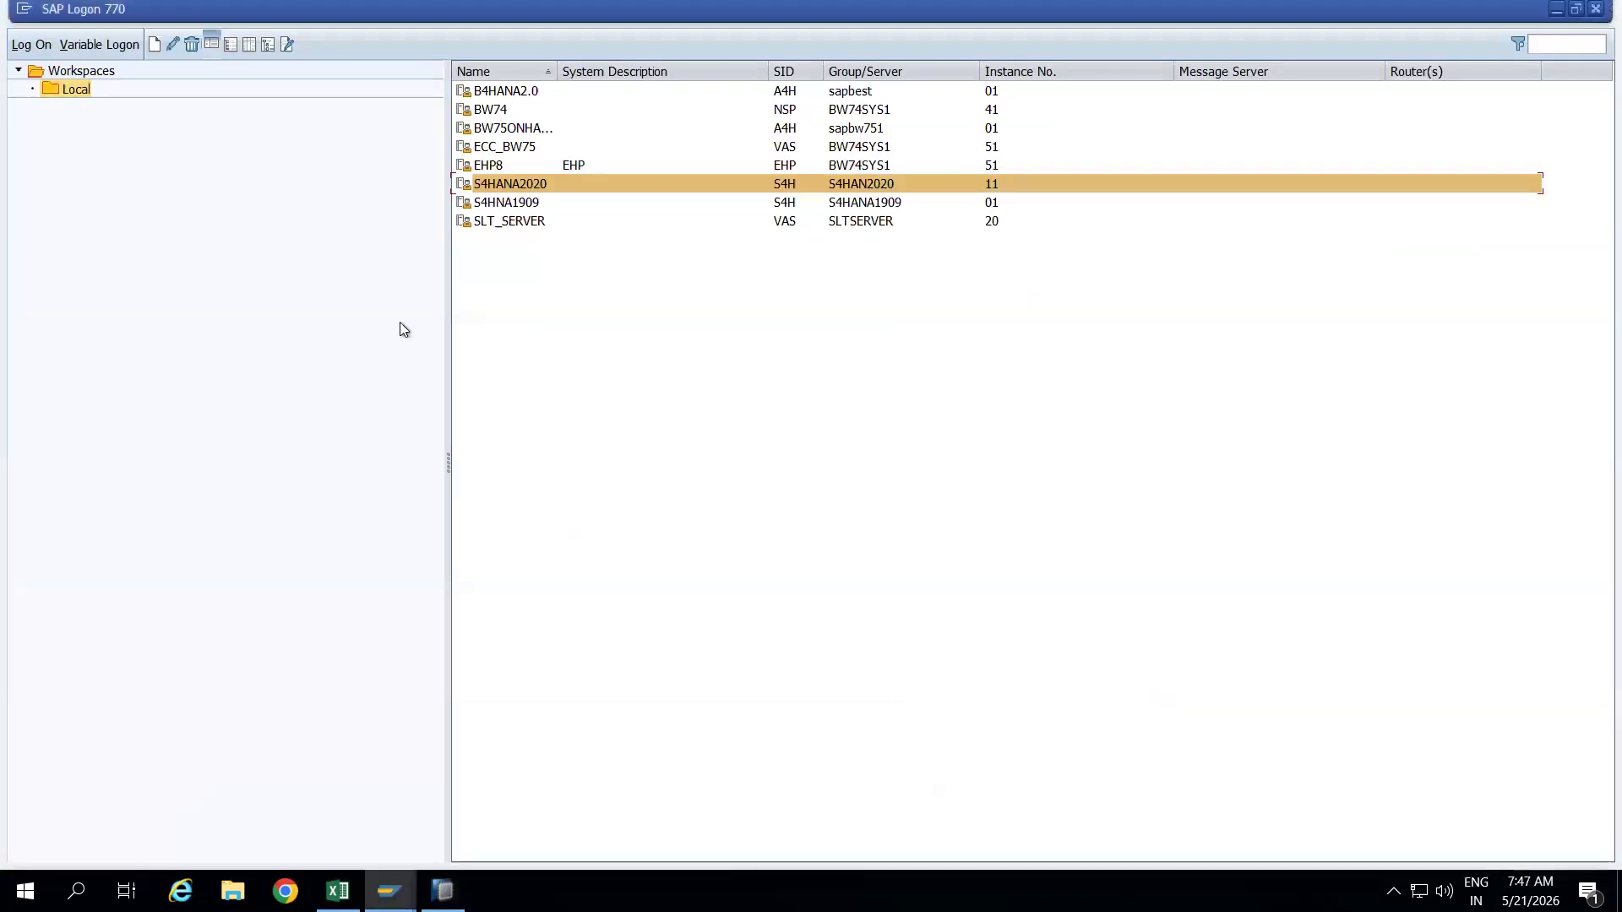
pyautogui.press('b')
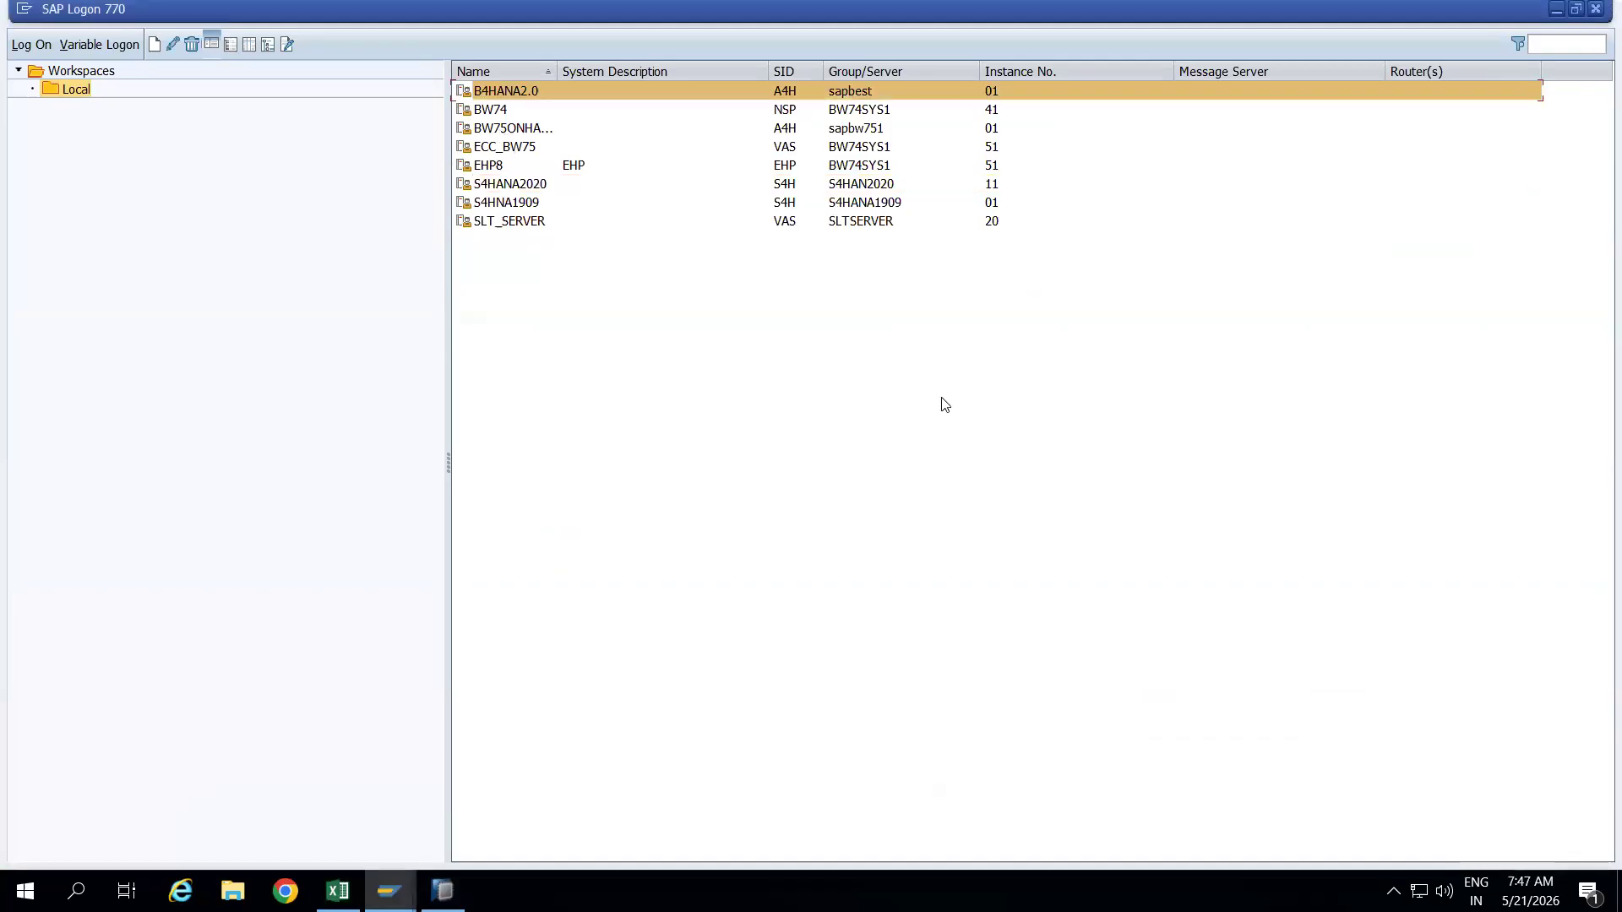
pyautogui.doubleClick(505, 91)
pyautogui.write('b')
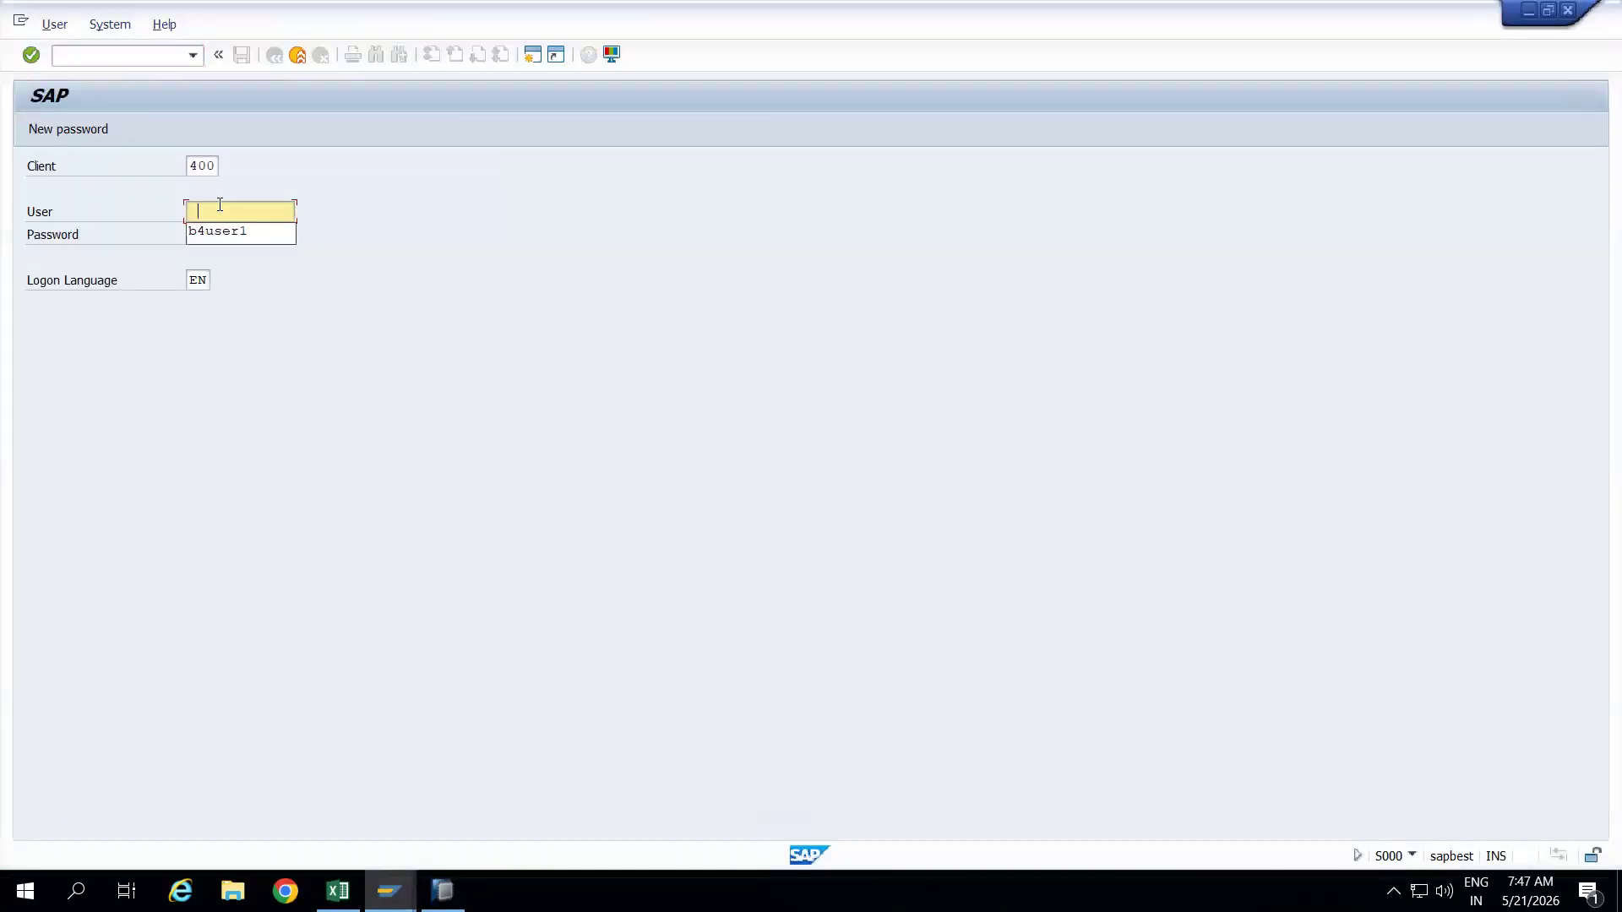
pyautogui.click(226, 240)
pyautogui.click(245, 240)
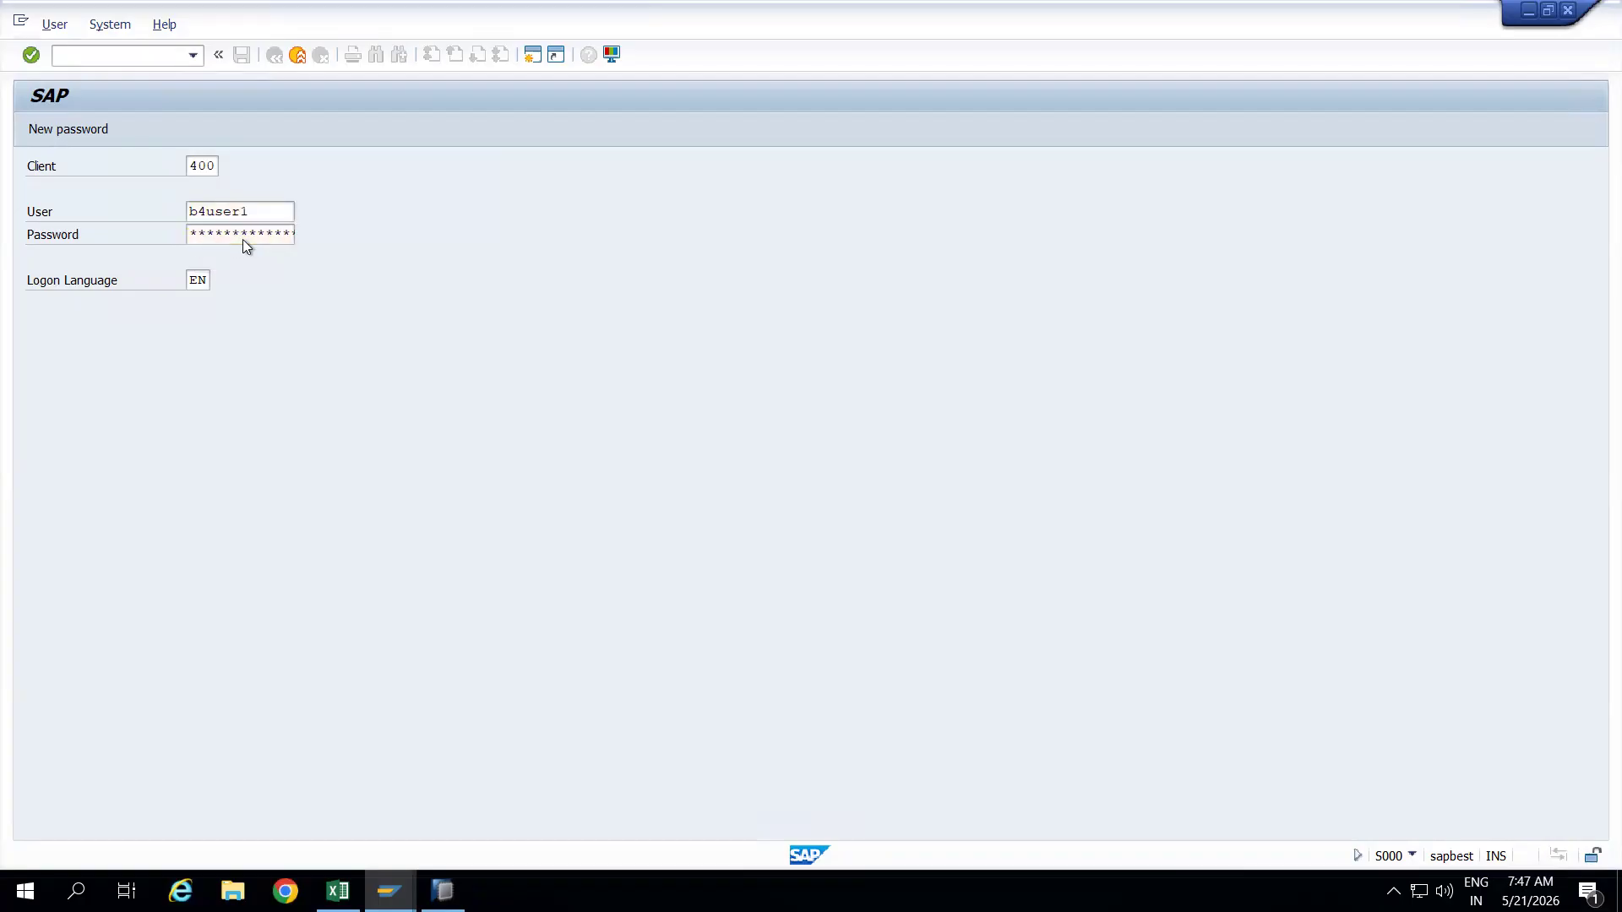
pyautogui.press('Return')
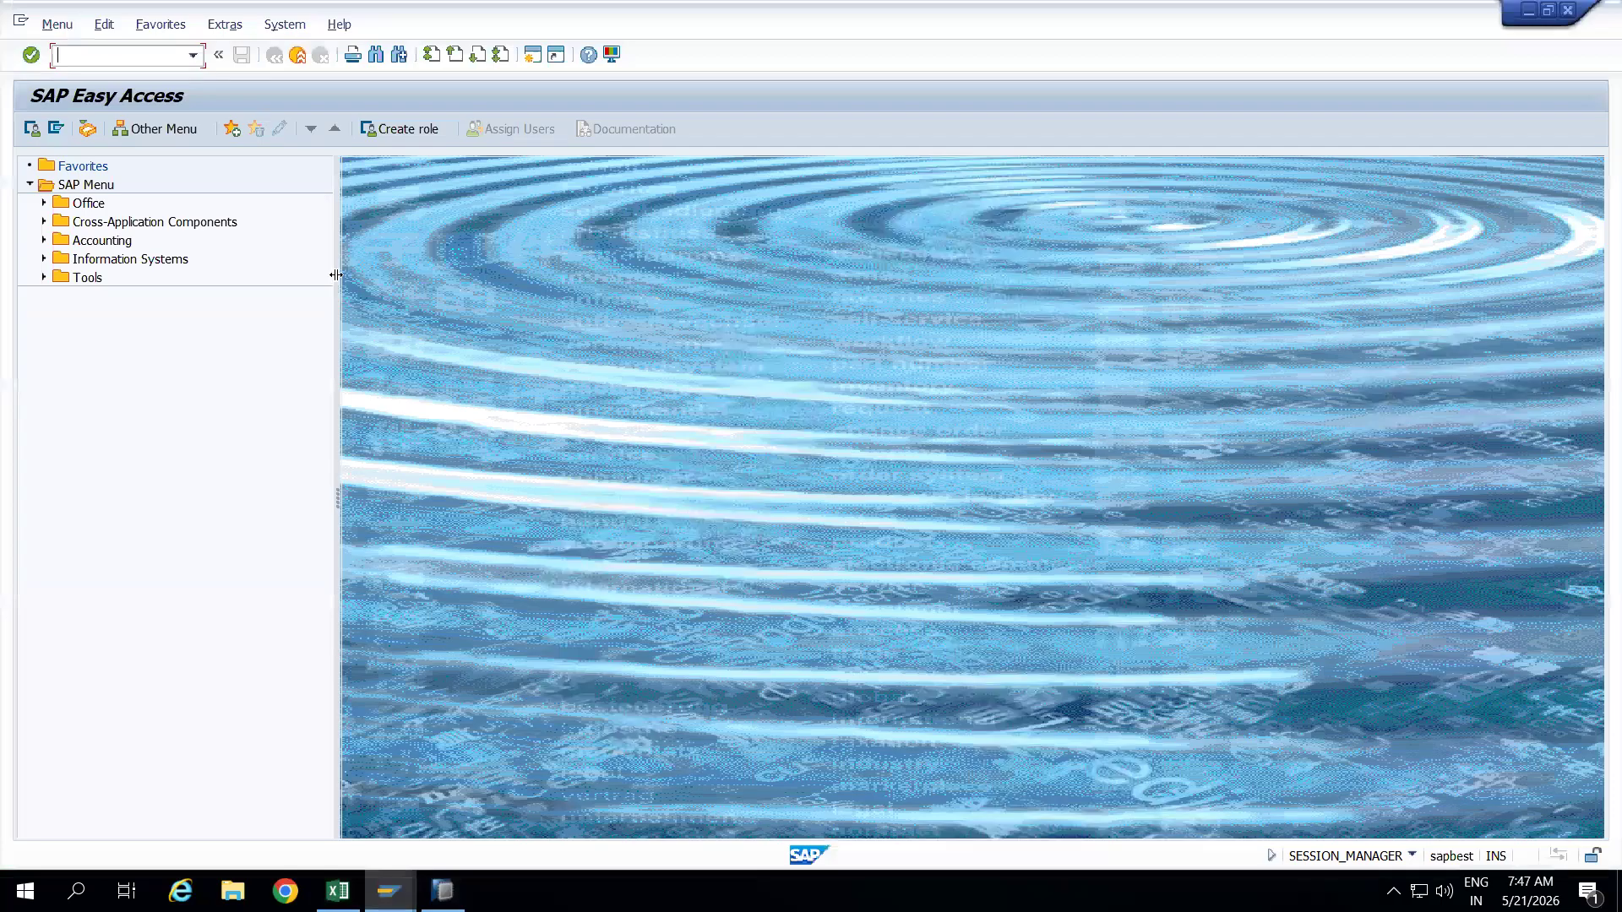
# Open the user maintenance screen with transaction SU01.
pyautogui.moveTo(335, 275); pyautogui.dragTo(283, 277)
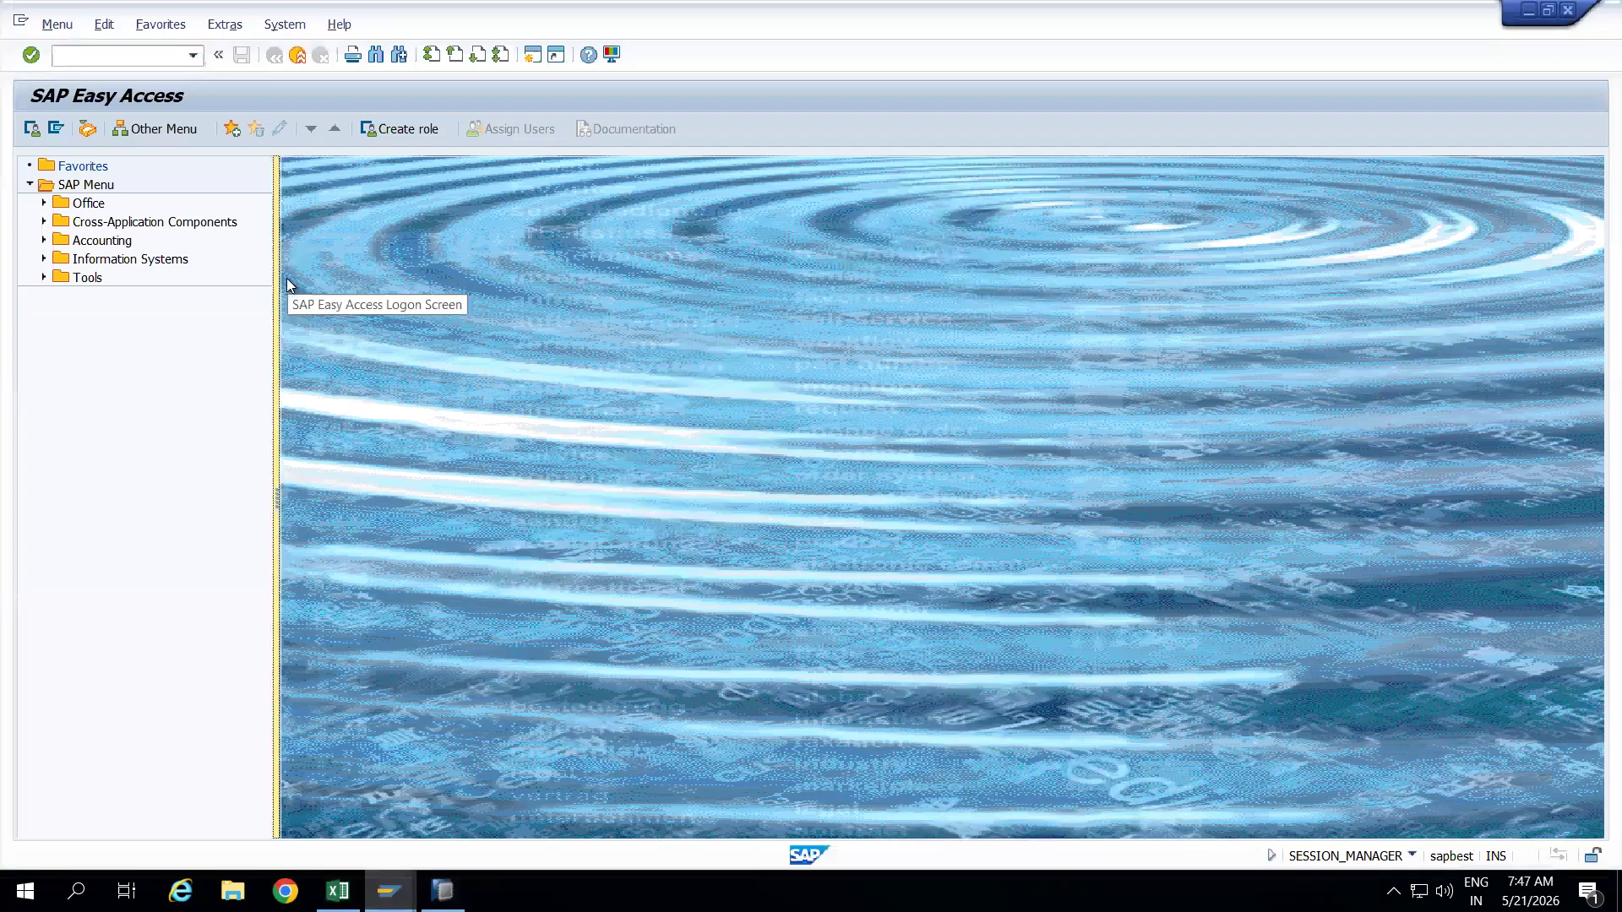
pyautogui.click(110, 56)
pyautogui.write('S')
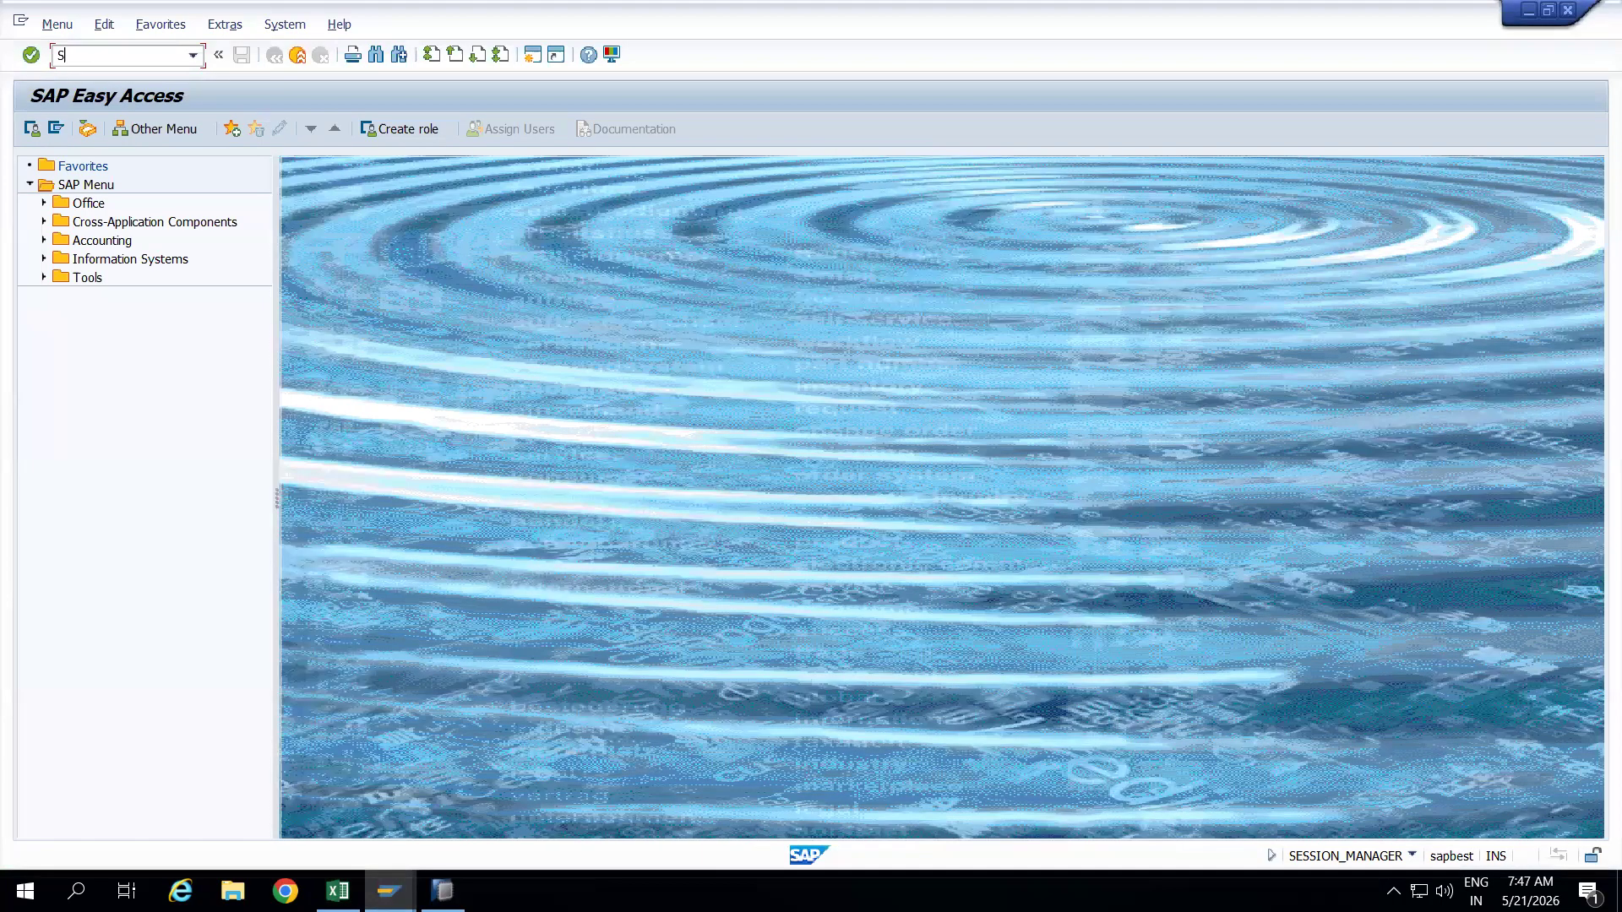
pyautogui.write('U01')
pyautogui.press('Return')
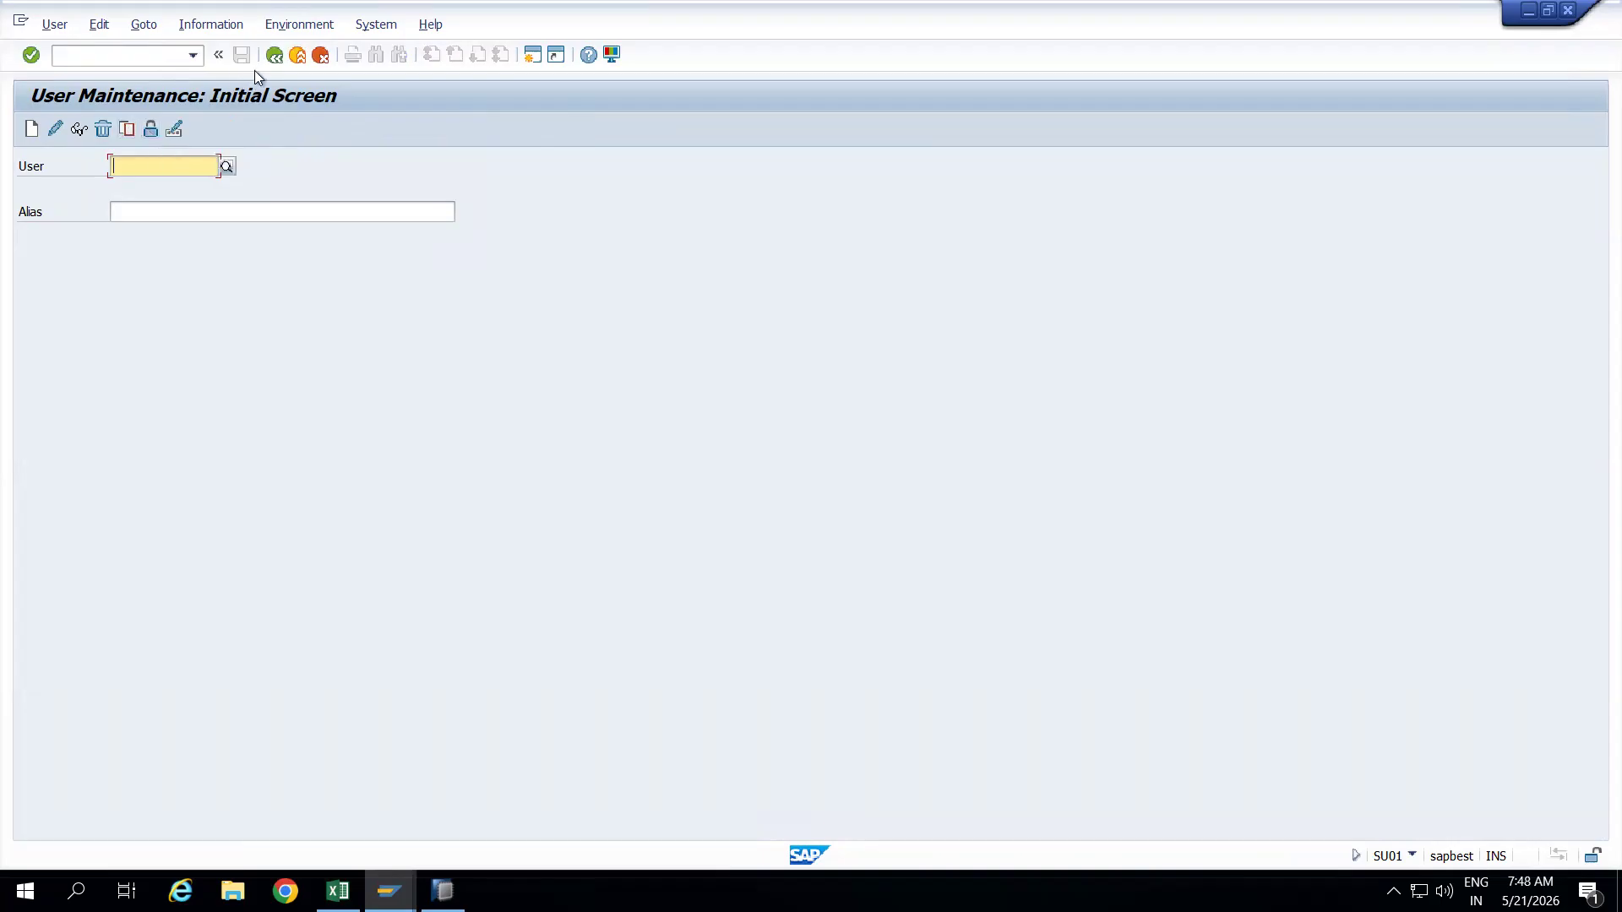
# Start the Data Warehousing Workbench with /nRSA1 and acknowledge the information message.
pyautogui.click(151, 55)
pyautogui.write('/n')
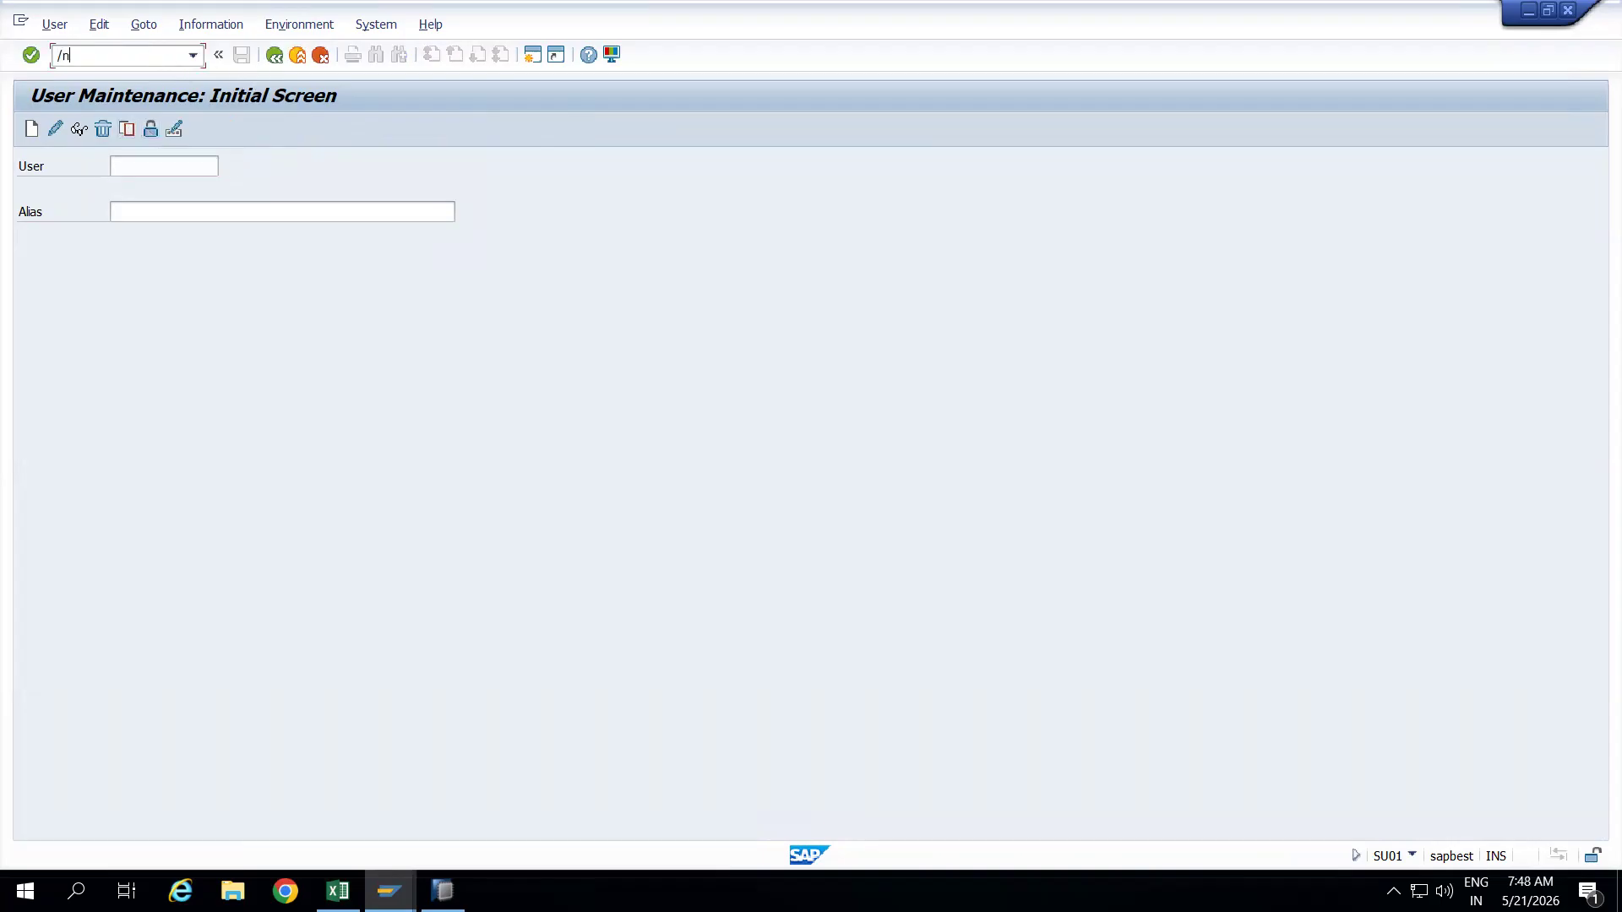
pyautogui.write('RSA1')
pyautogui.press('Return')
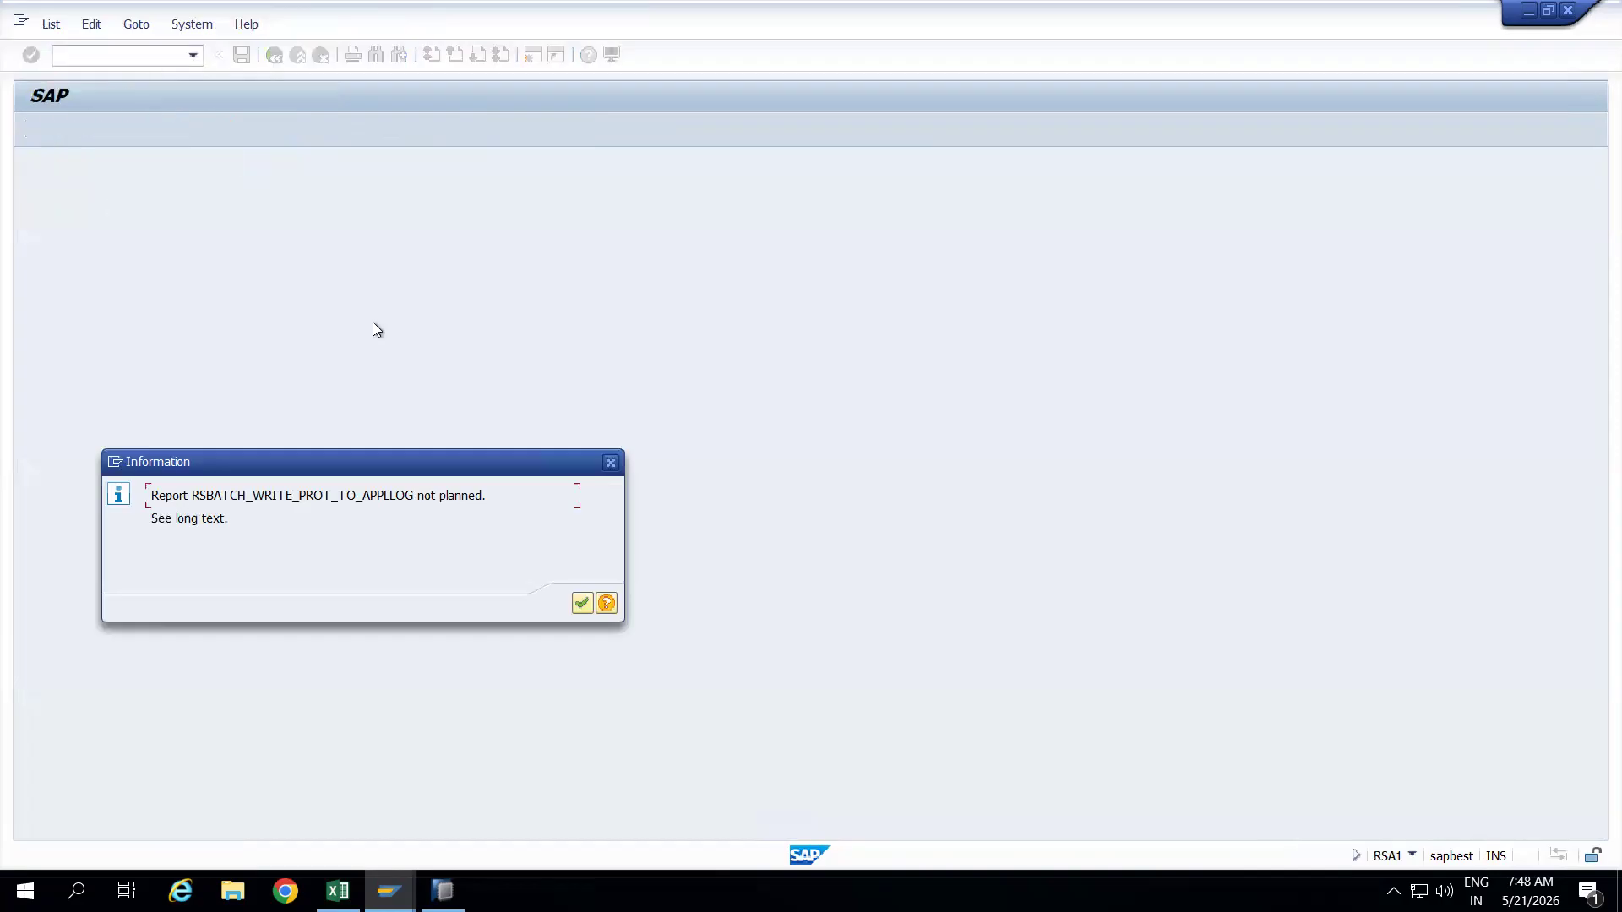
pyautogui.click(582, 602)
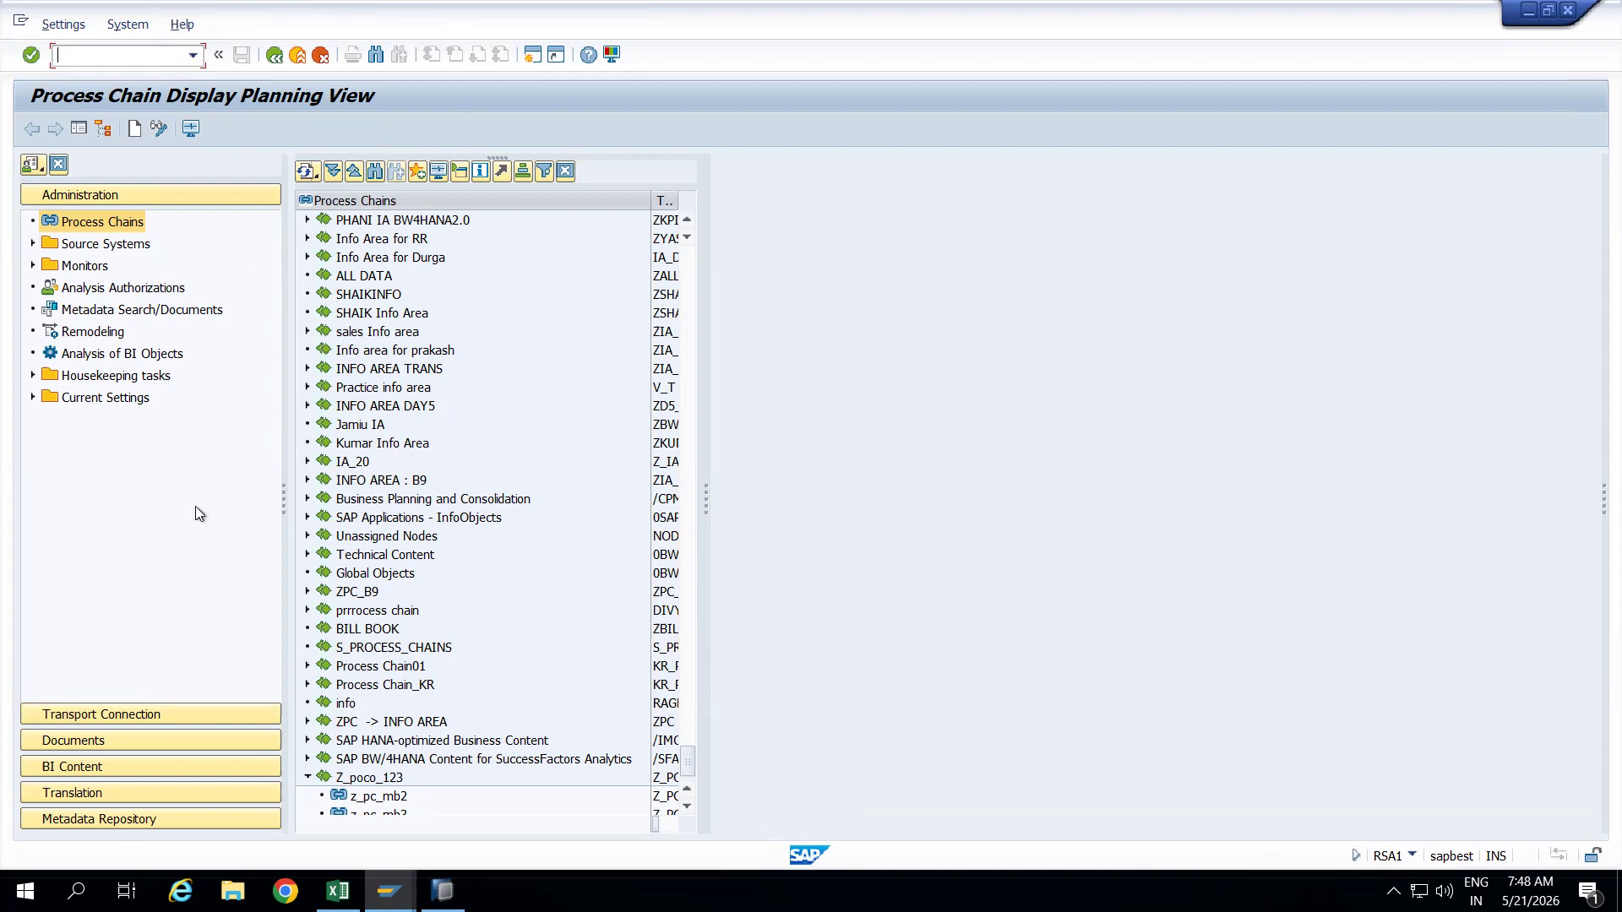
# Switch to the Data Warehousing Workbench: Modeling session and examine which objects can be created under the PROJECT1 info area.
pyautogui.click(388, 891)
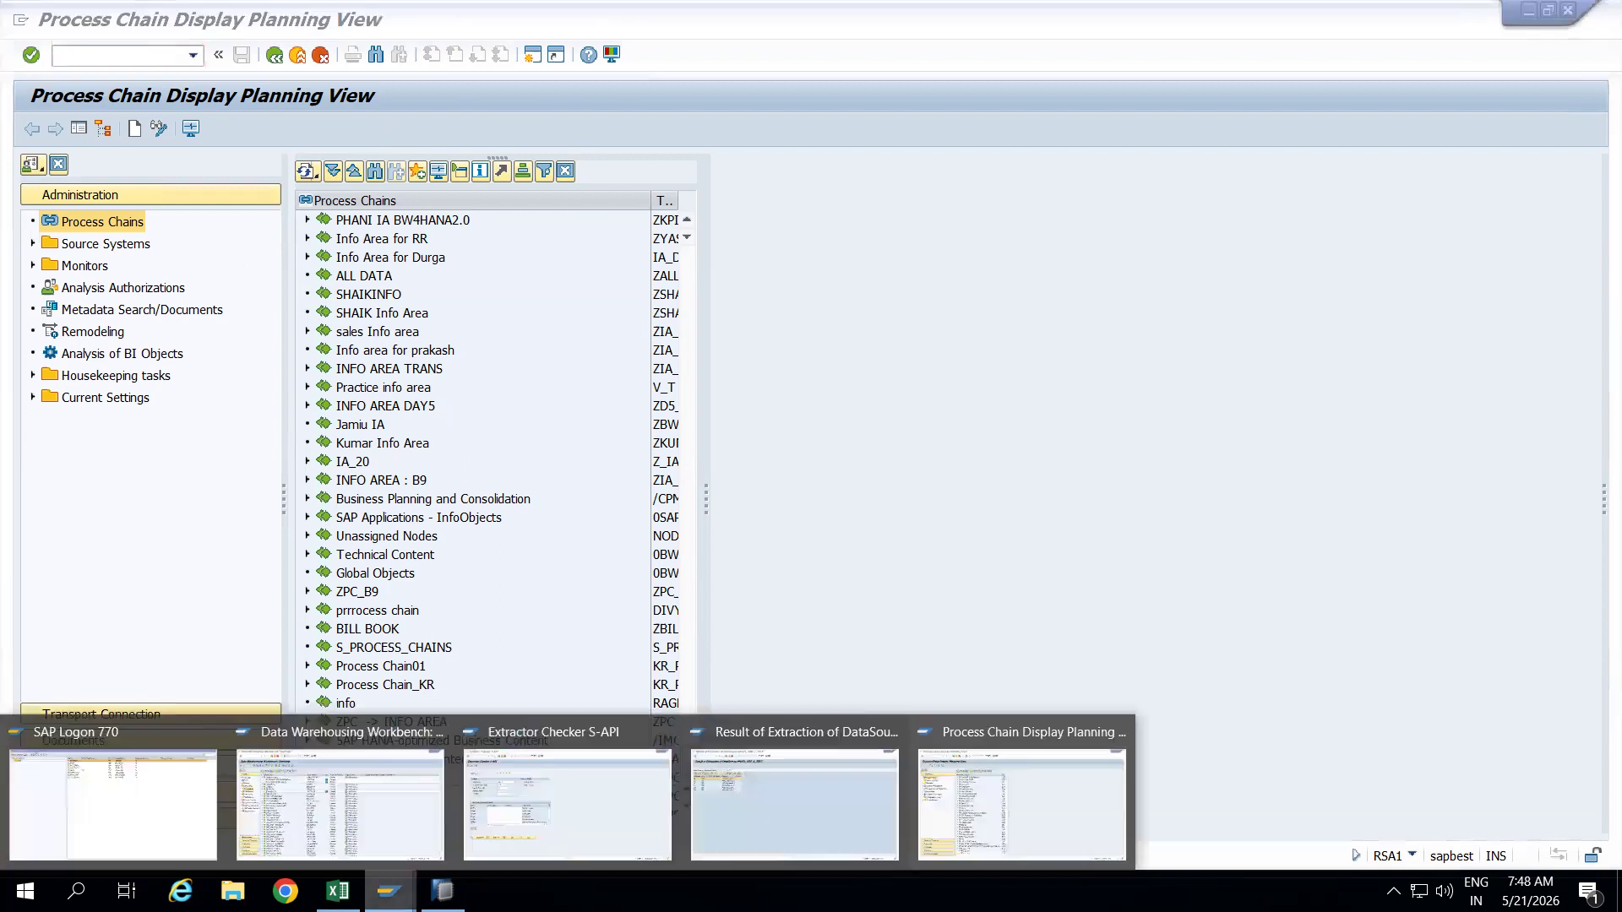
pyautogui.click(388, 748)
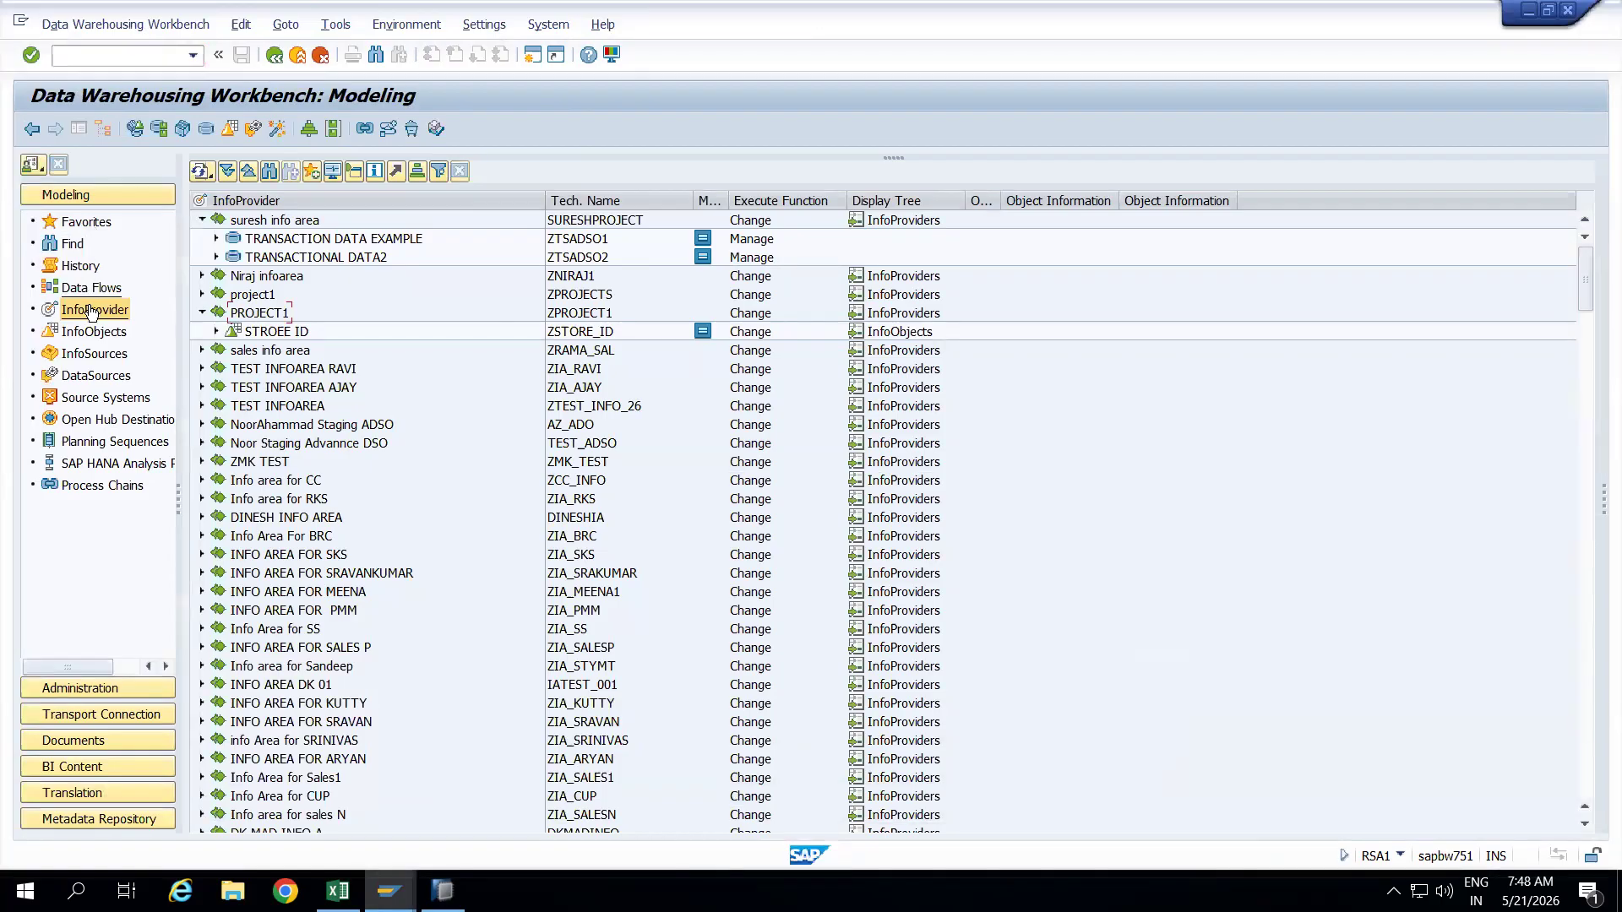
pyautogui.click(265, 315)
pyautogui.rightClick(265, 314)
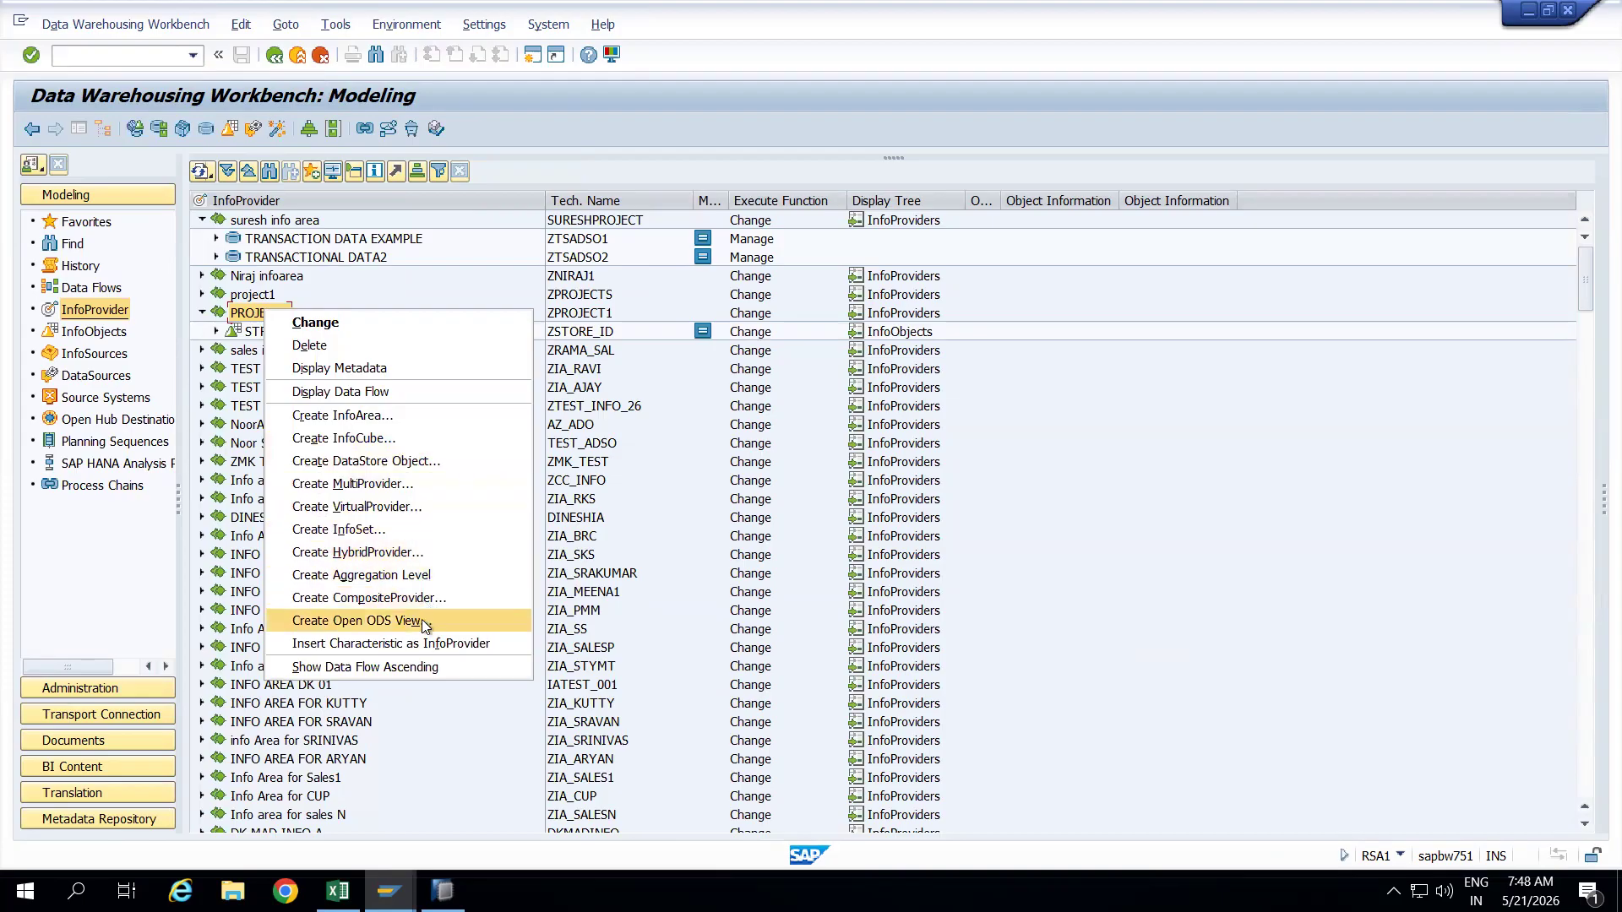
pyautogui.click(656, 555)
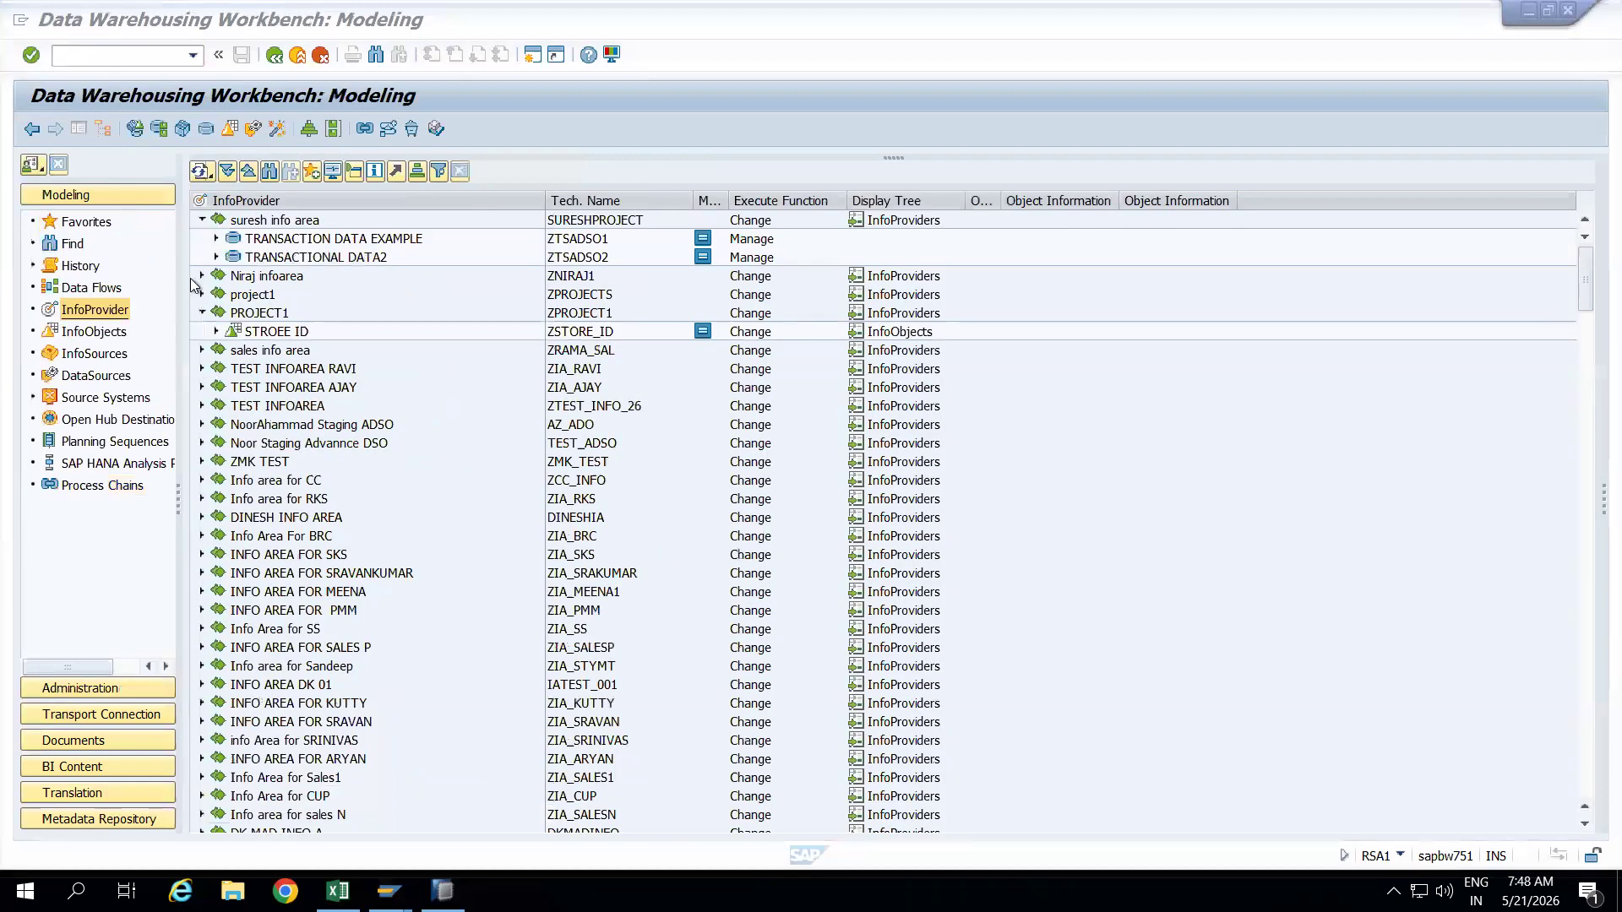
# Return to SAP HANA Studio and log on to the A4H_400 project with the account password.
pyautogui.click(328, 286)
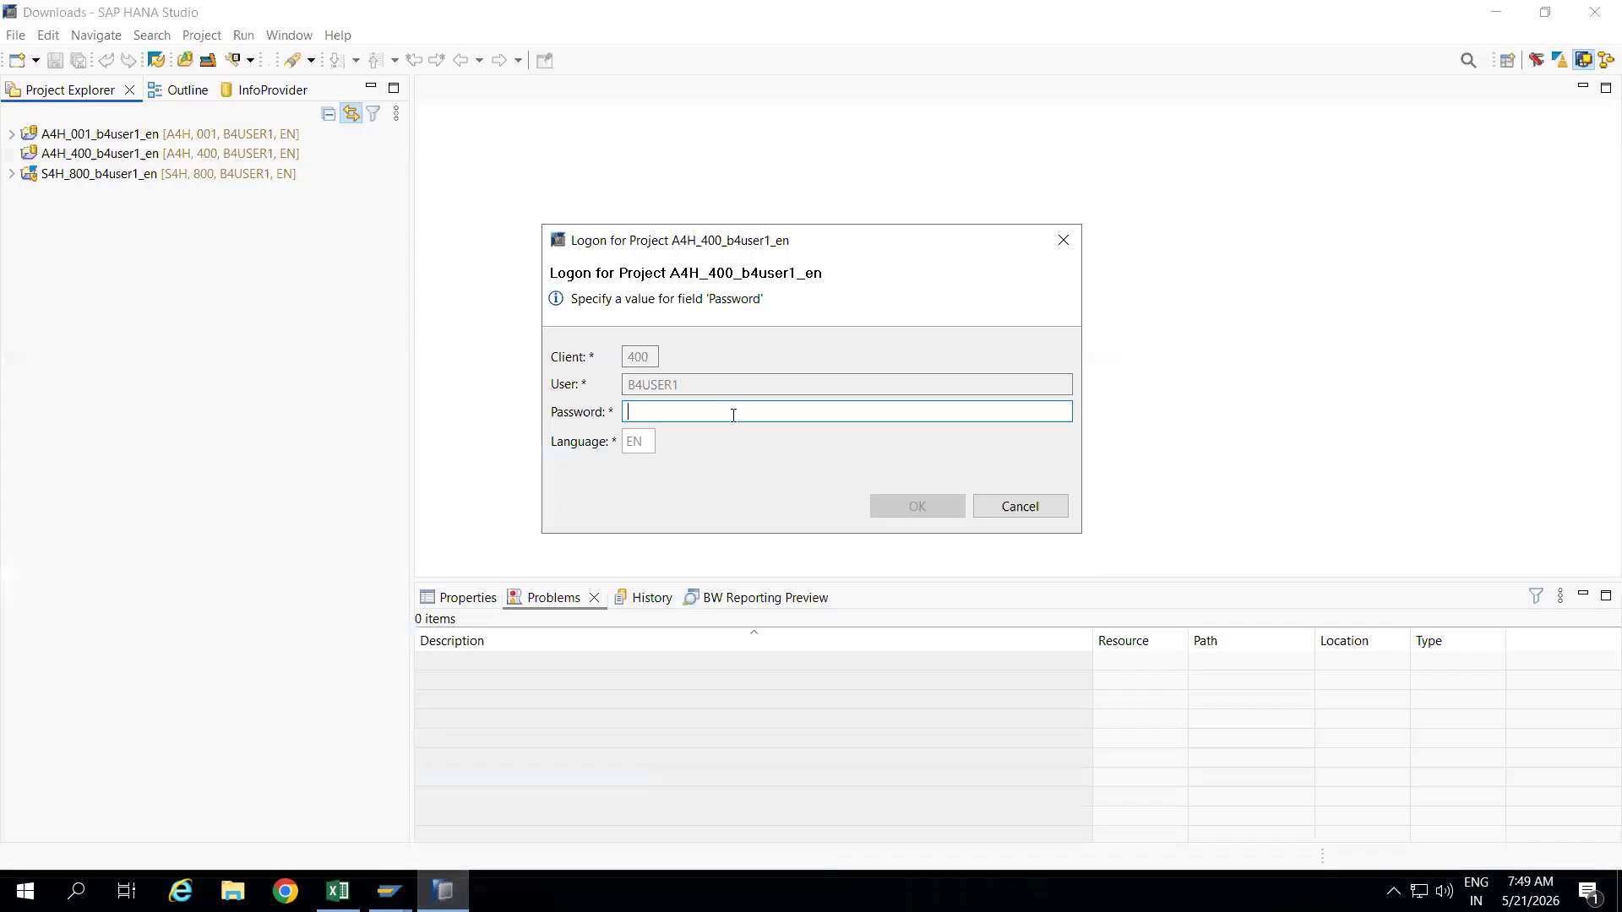
pyautogui.write('•••••••')
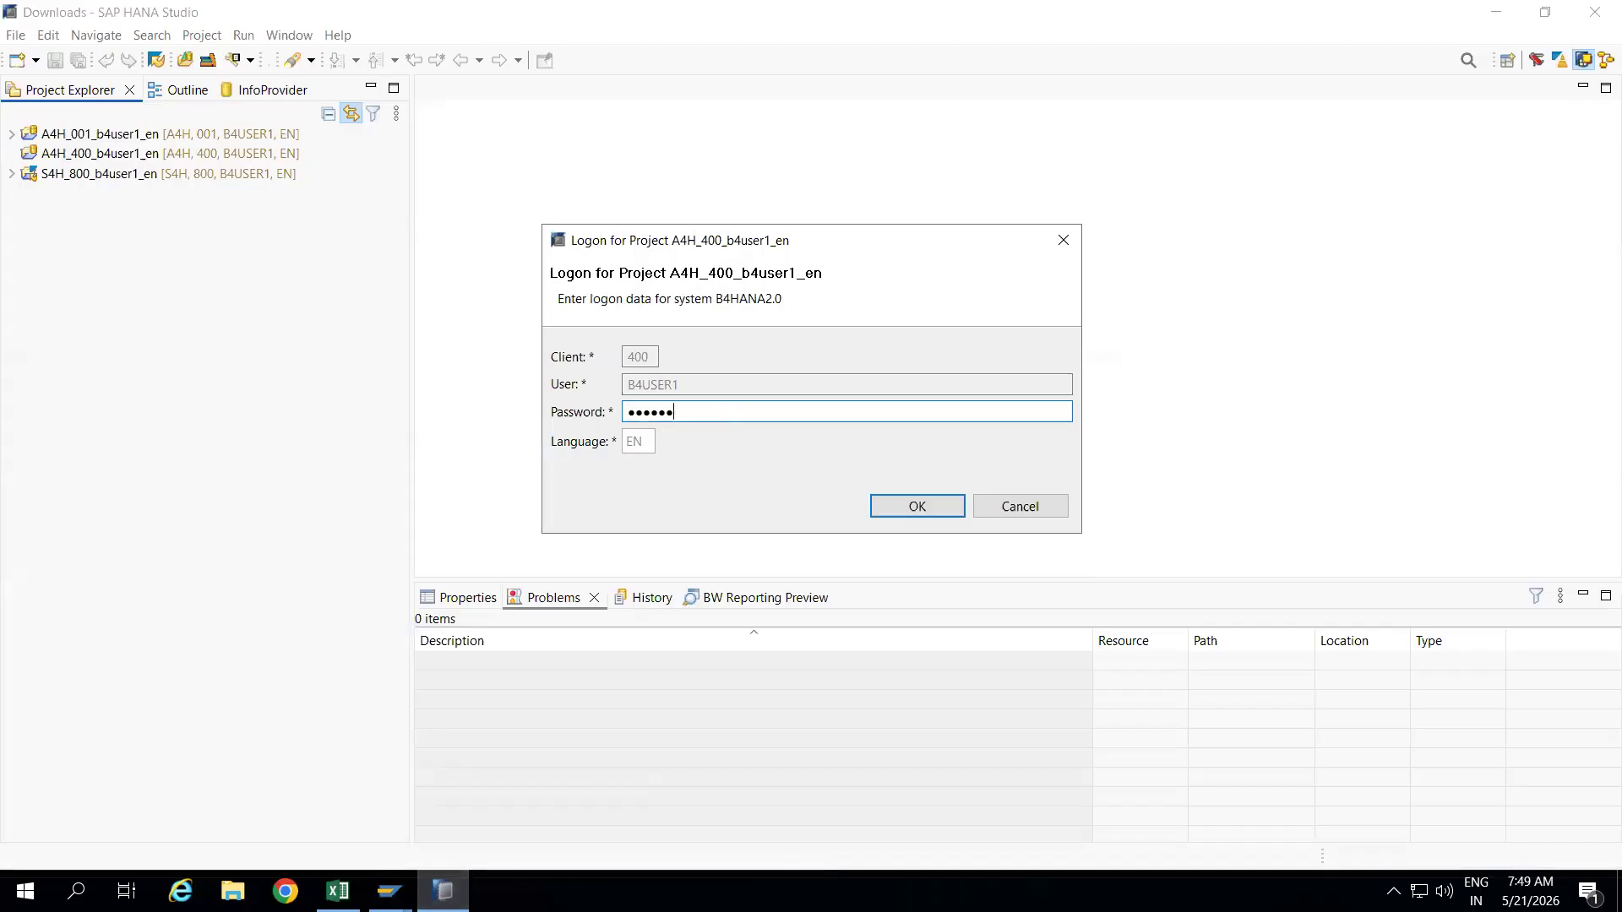
pyautogui.write('•••••')
pyautogui.press('Return')
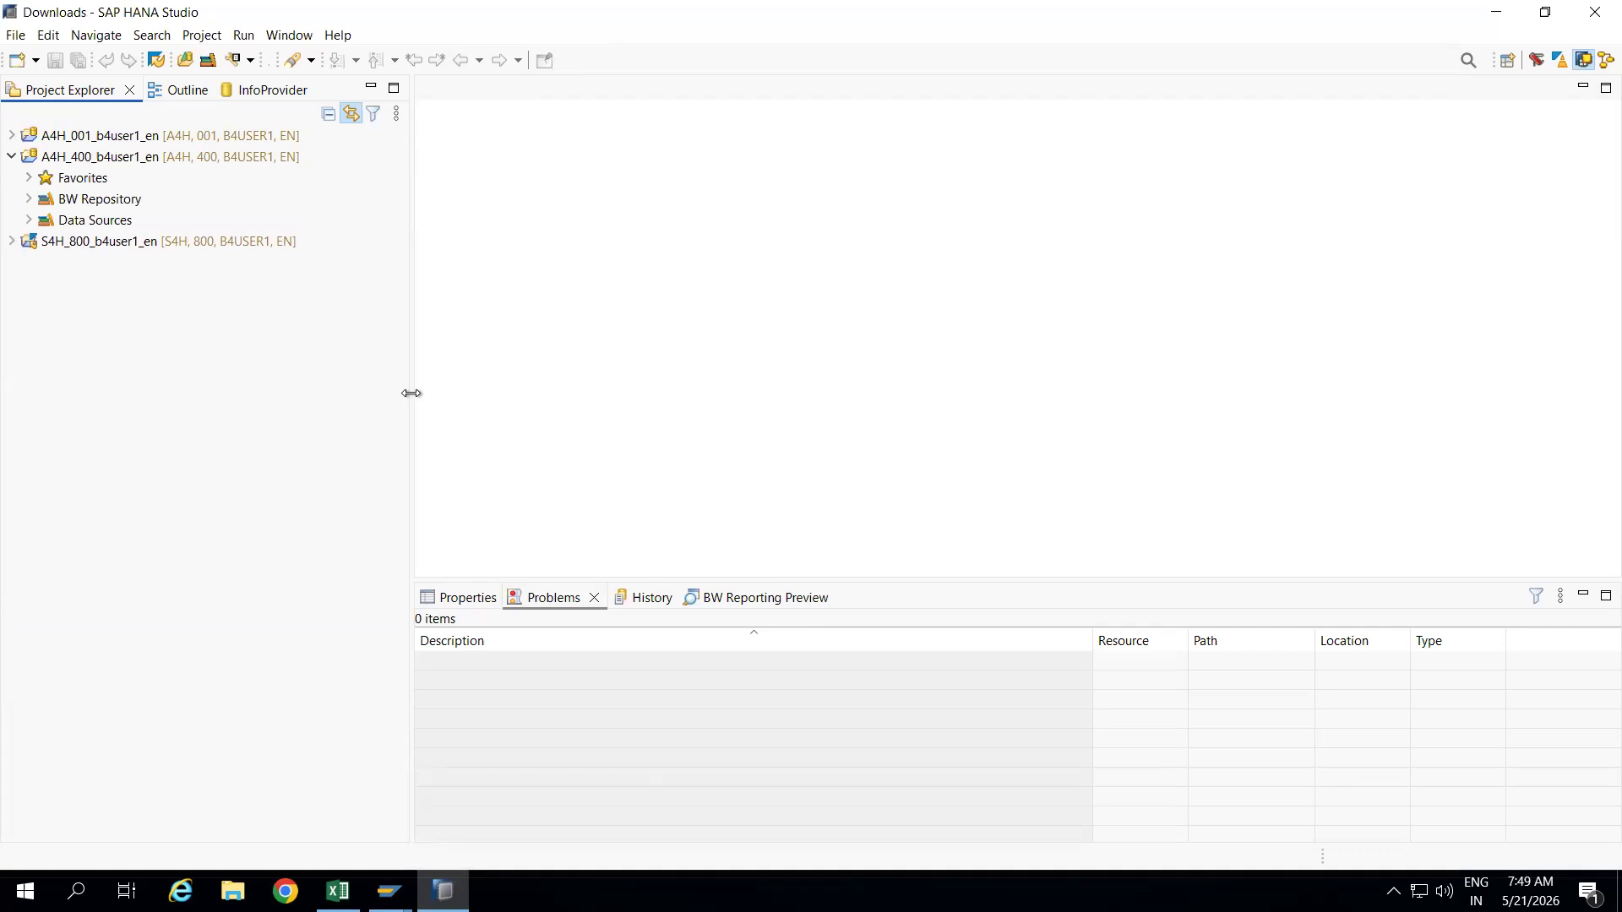
# Expand Data Sources in the A4H_400 project and open the ODP - SAP (Extractors) folder.
pyautogui.moveTo(412, 393); pyautogui.dragTo(364, 398)
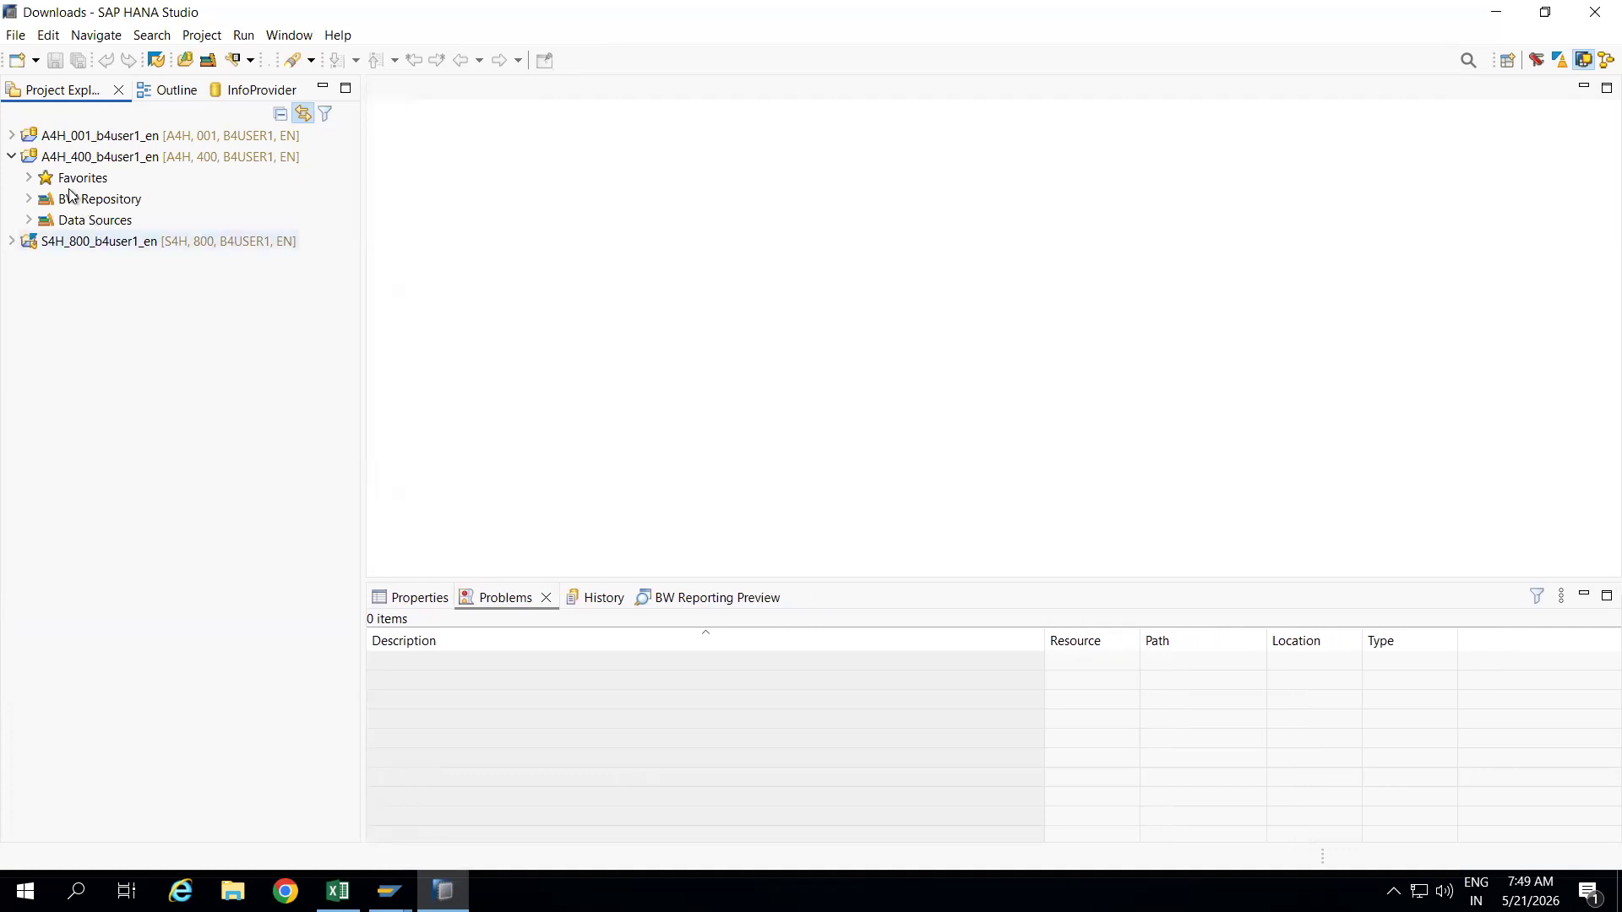
pyautogui.click(124, 162)
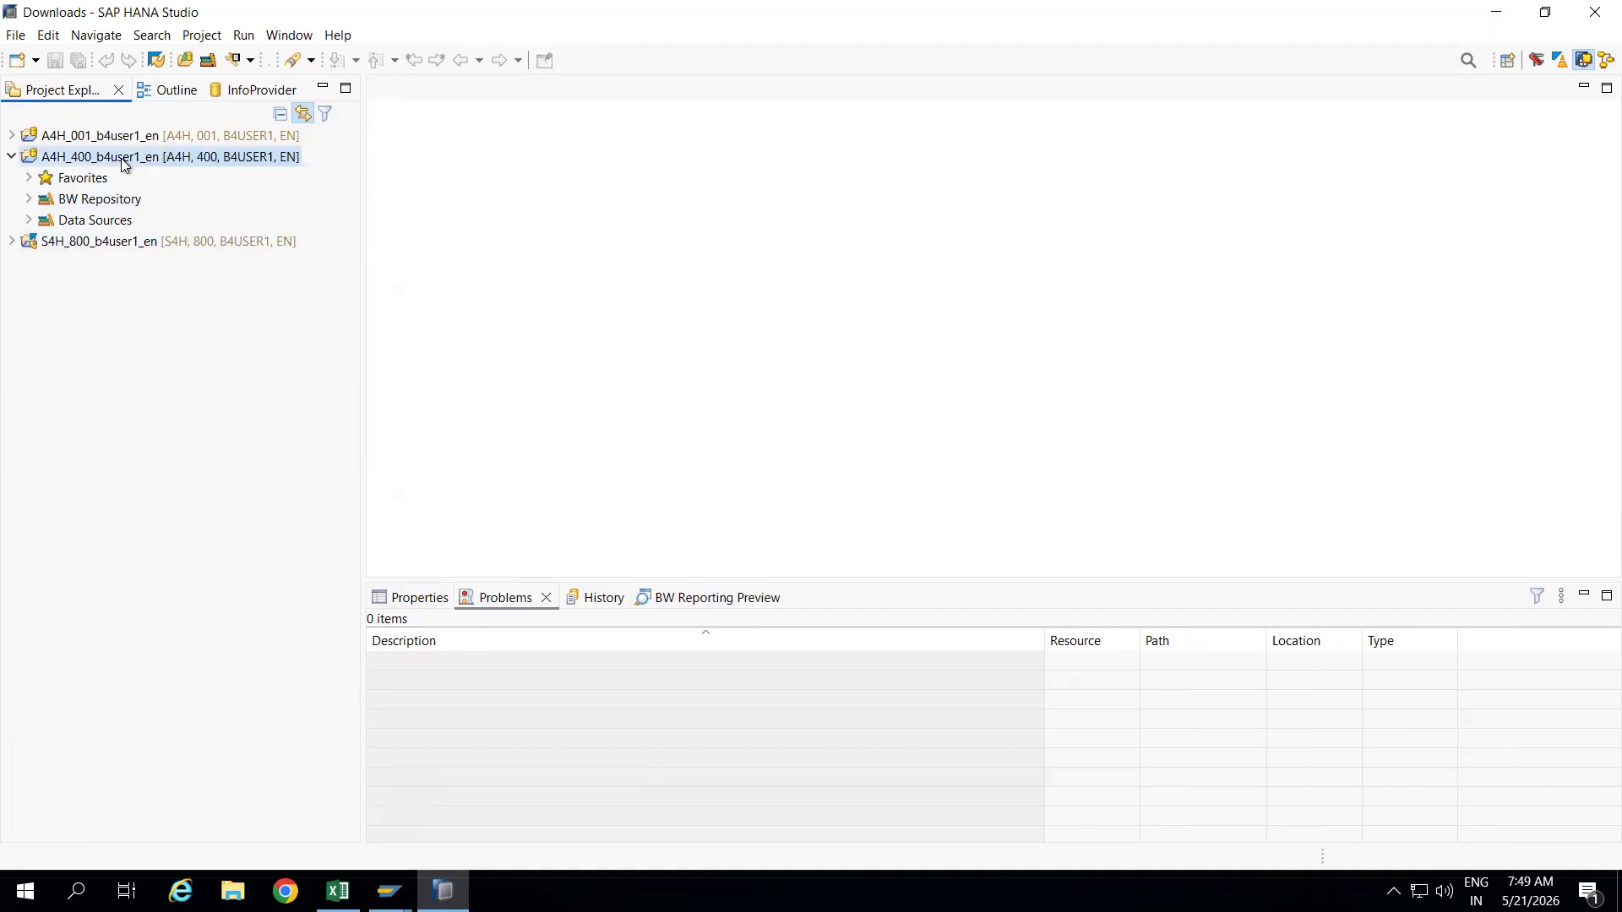
pyautogui.click(29, 220)
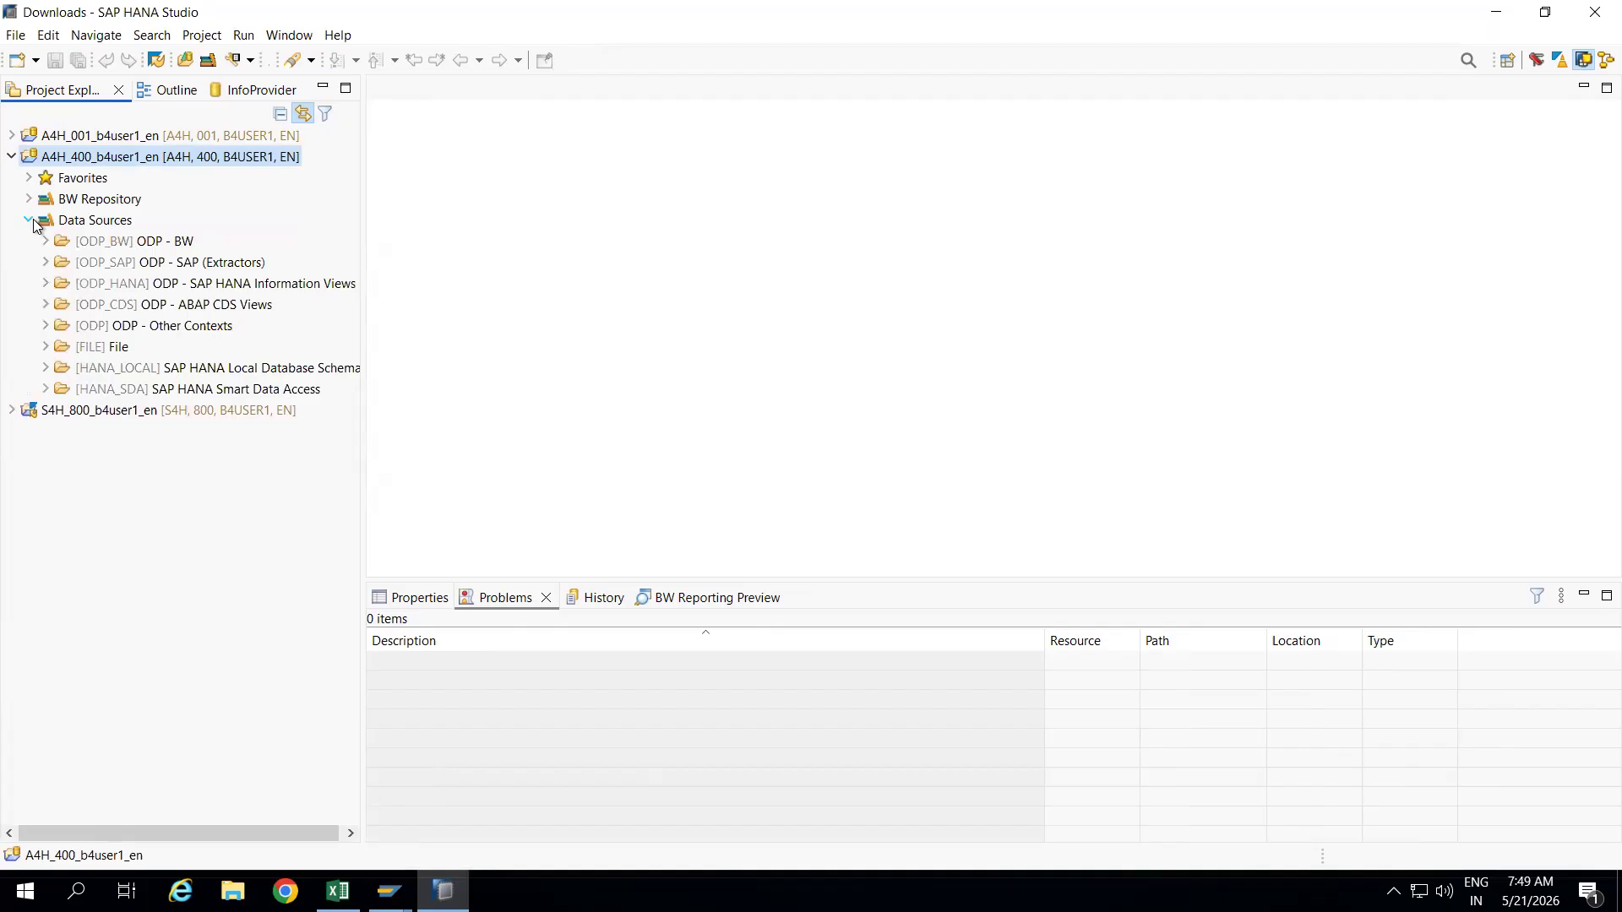
pyautogui.click(46, 263)
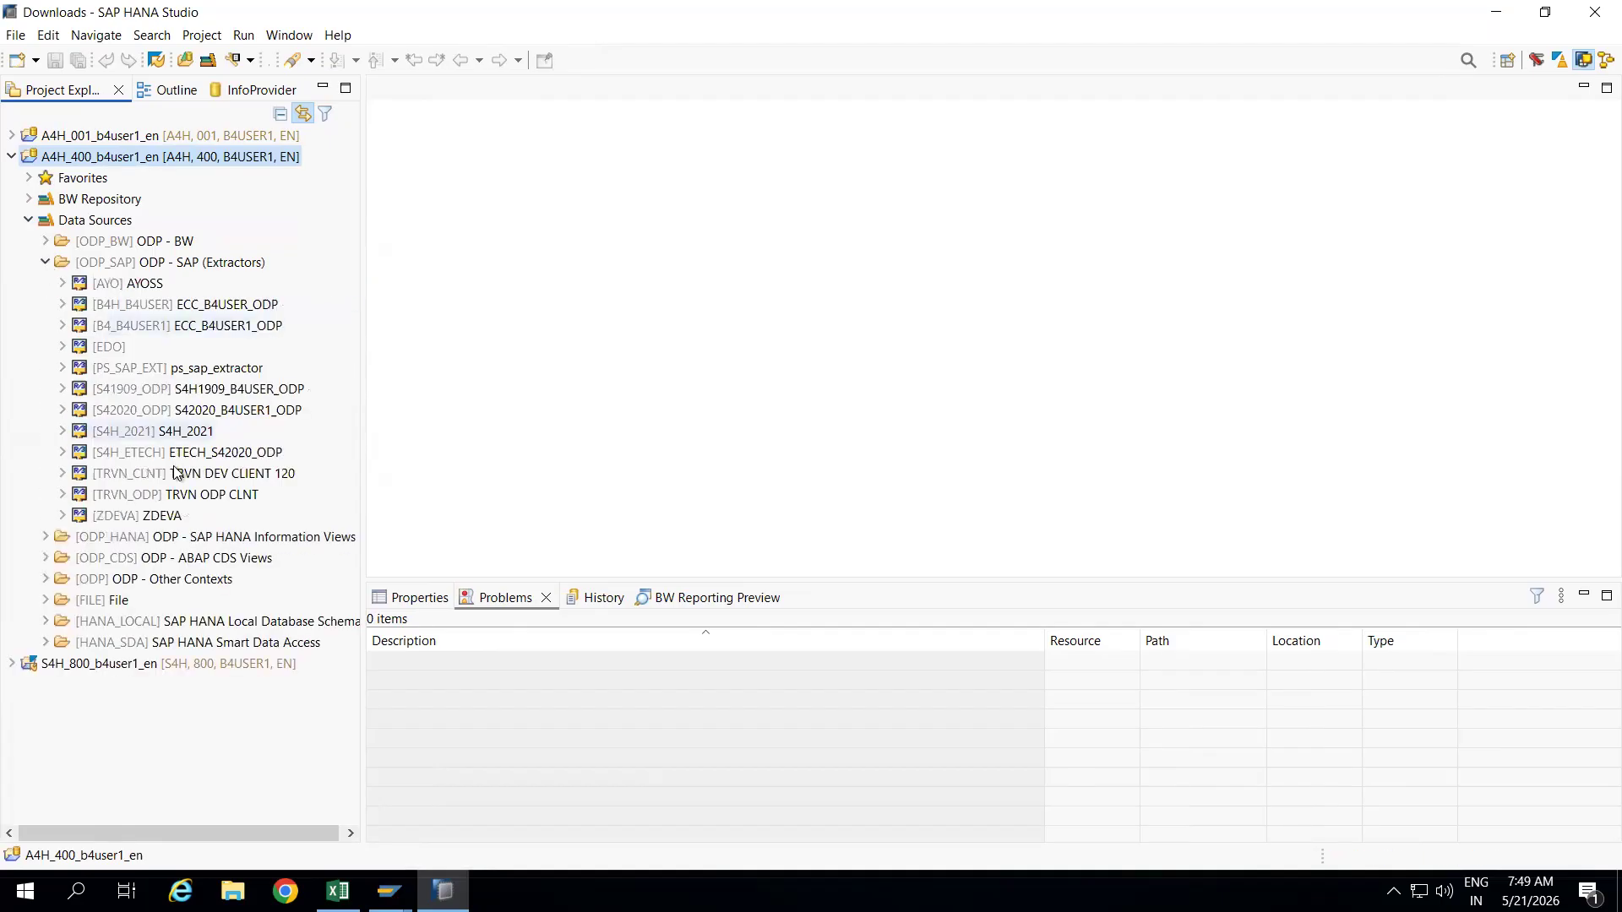
# Expand the S42020_ODP source system and start replicating its DataSources.
pyautogui.click(126, 411)
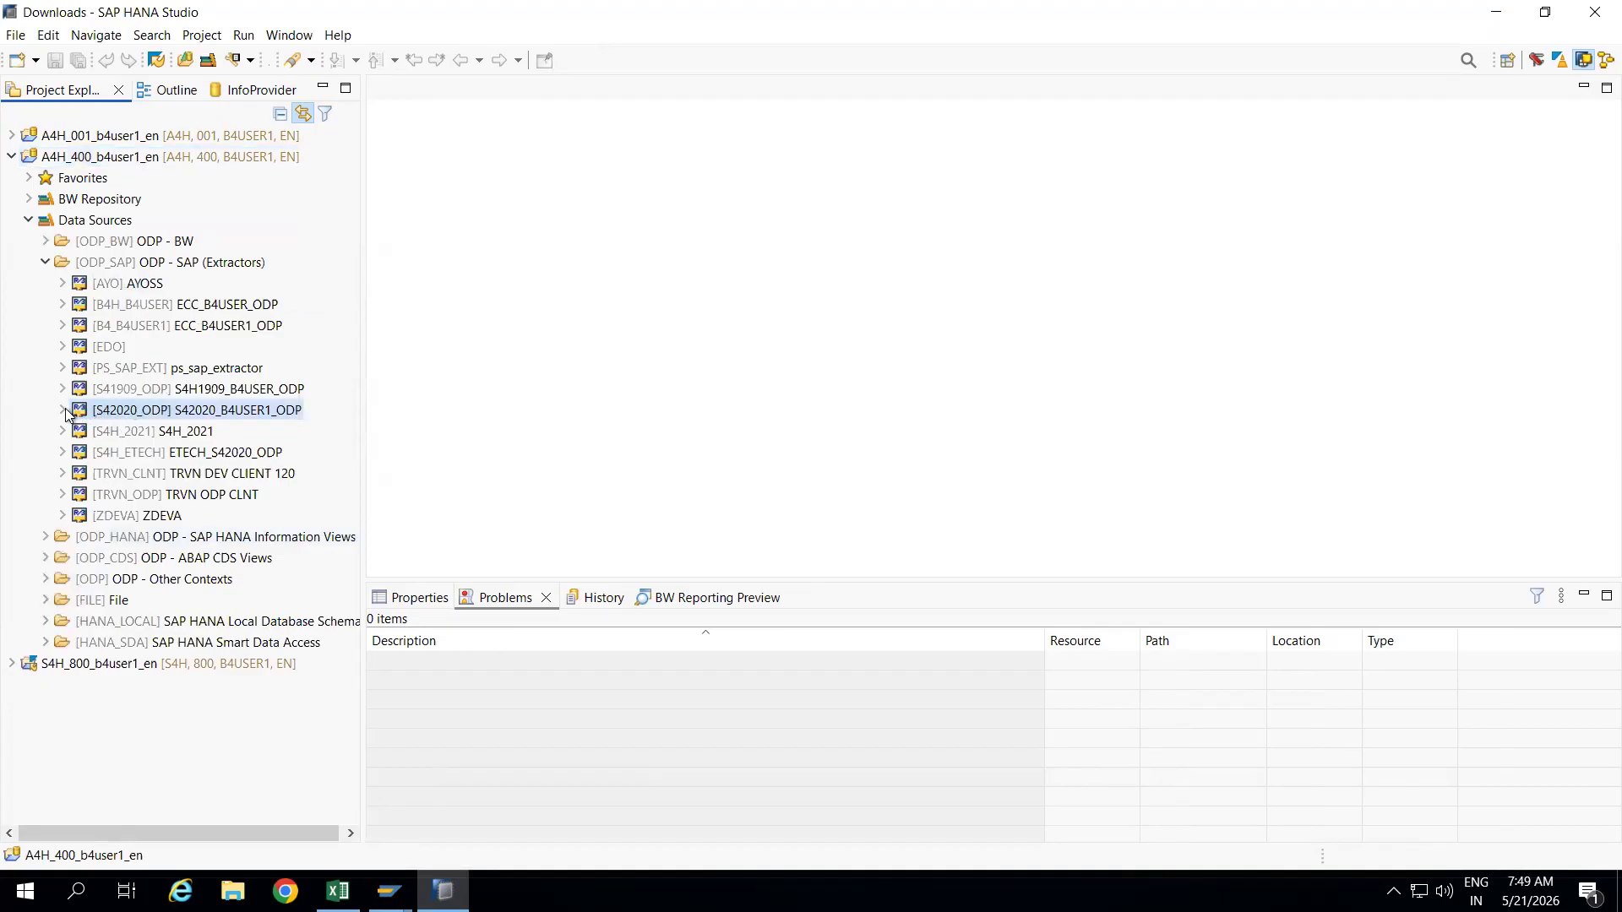
pyautogui.doubleClick(145, 414)
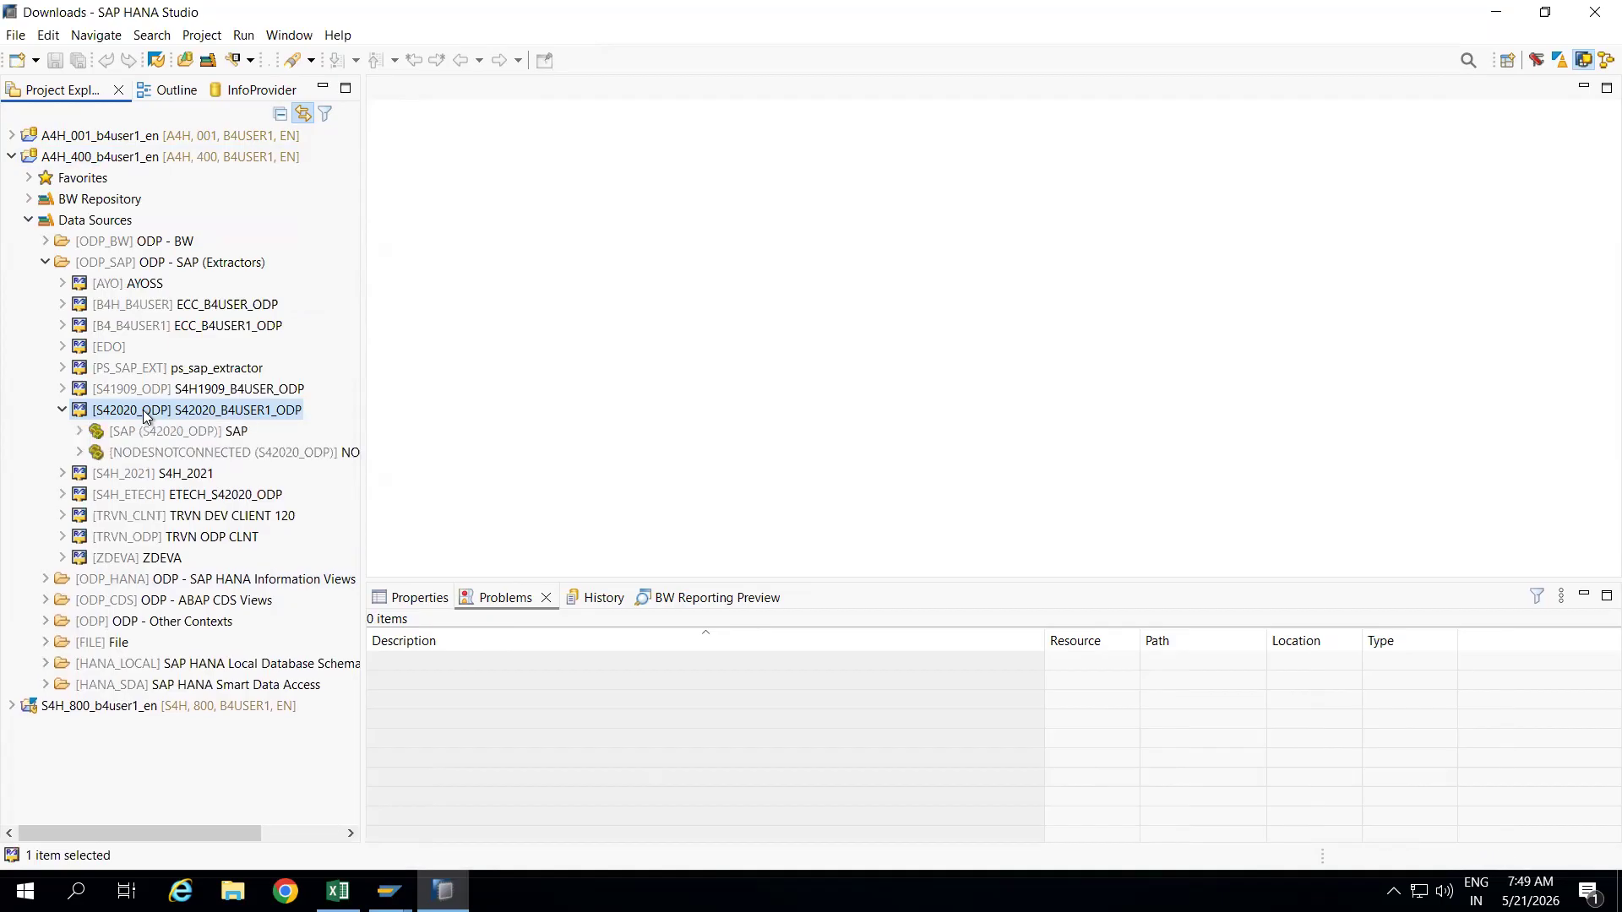
pyautogui.rightClick(145, 414)
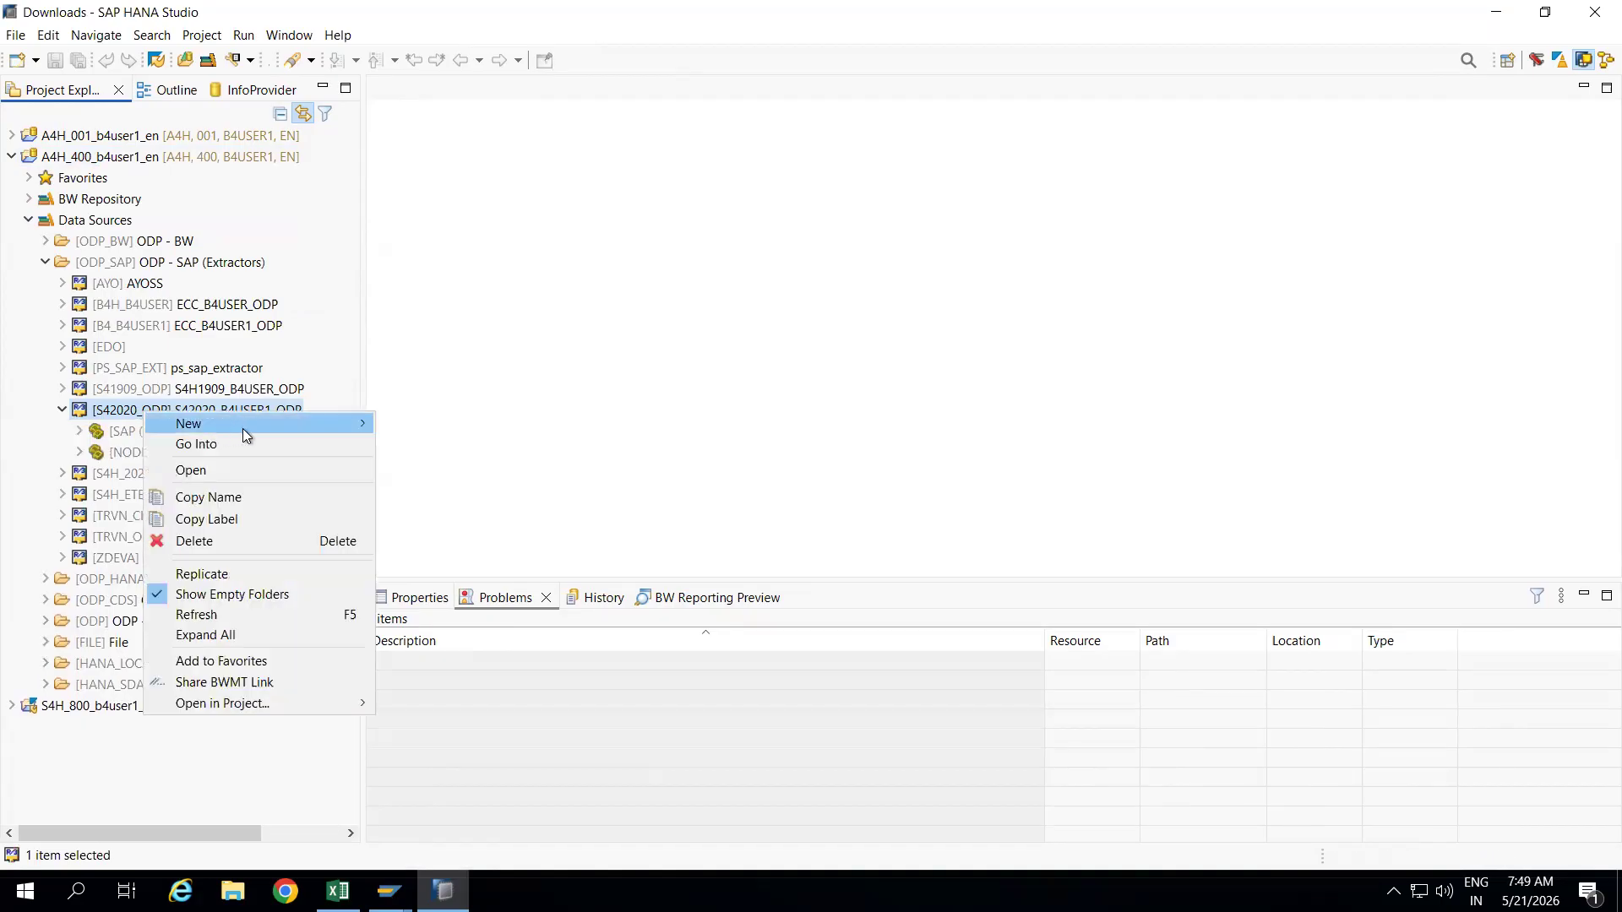
pyautogui.moveTo(271, 426)
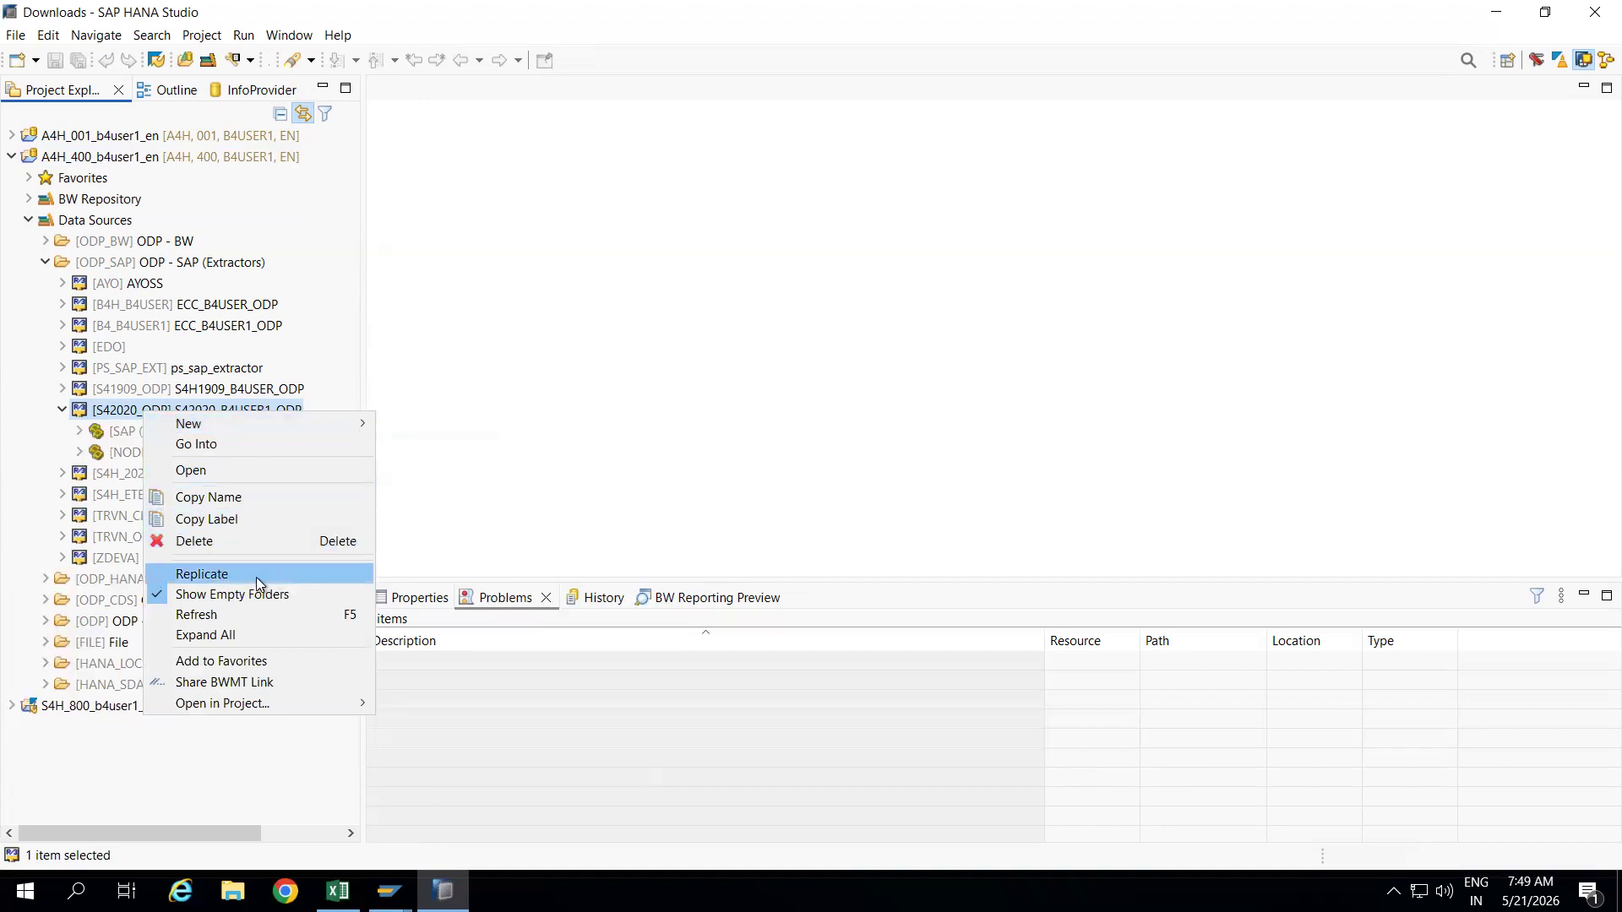
pyautogui.click(259, 585)
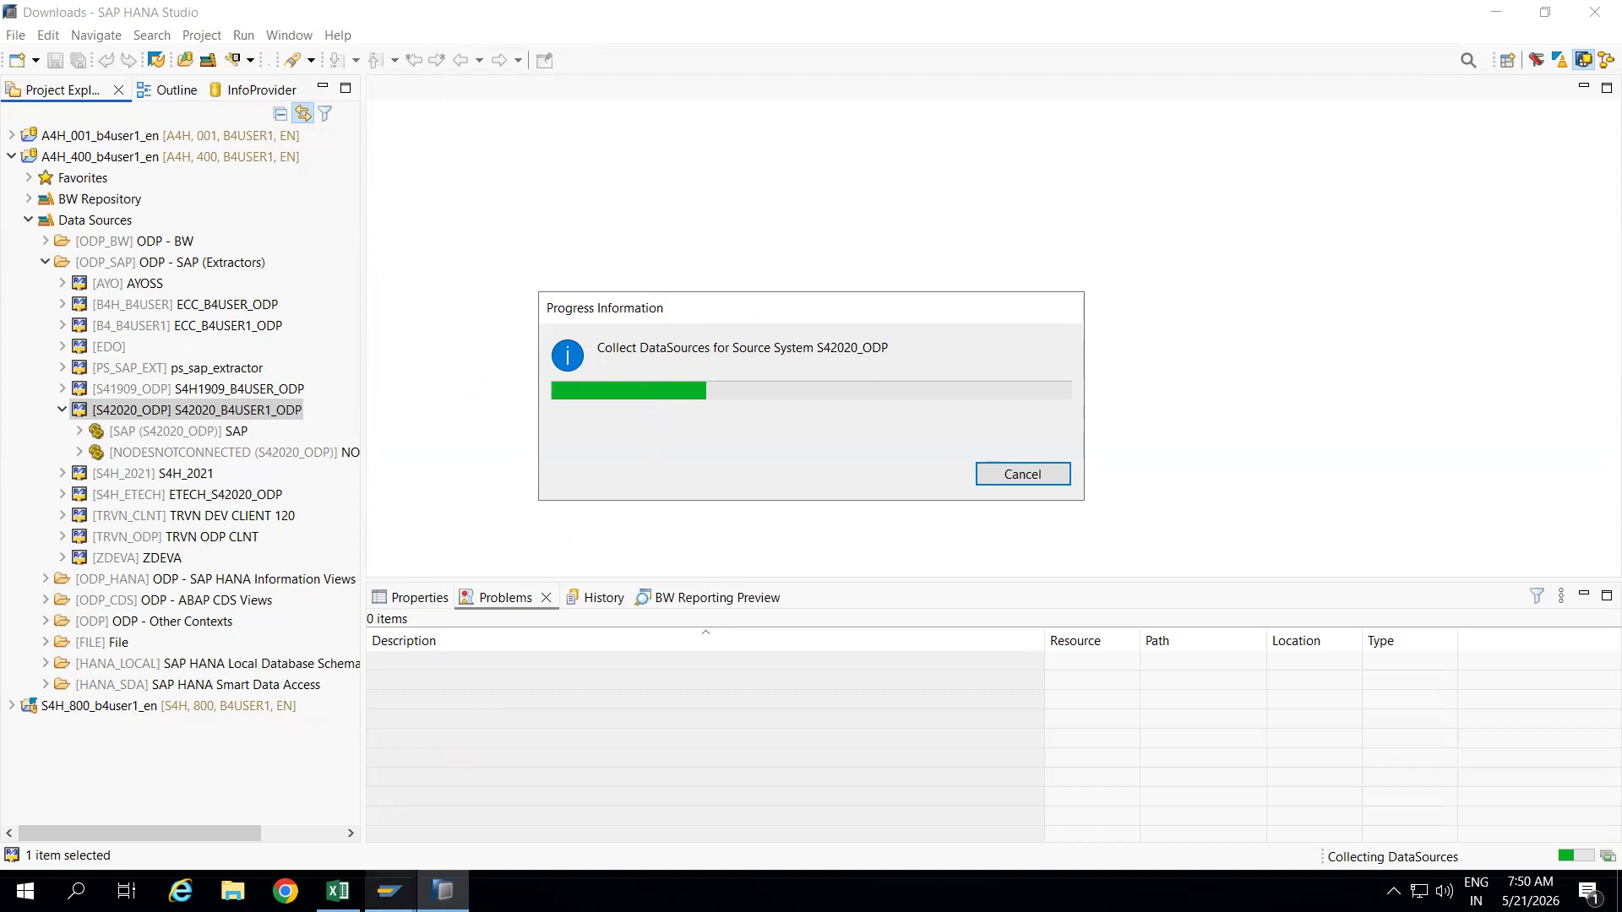
# Switch to the Process Chain Display Planning View session in SAP GUI and open the DataSource Repository with /nRSDS.
pyautogui.moveTo(388, 892)
pyautogui.moveTo(324, 792)
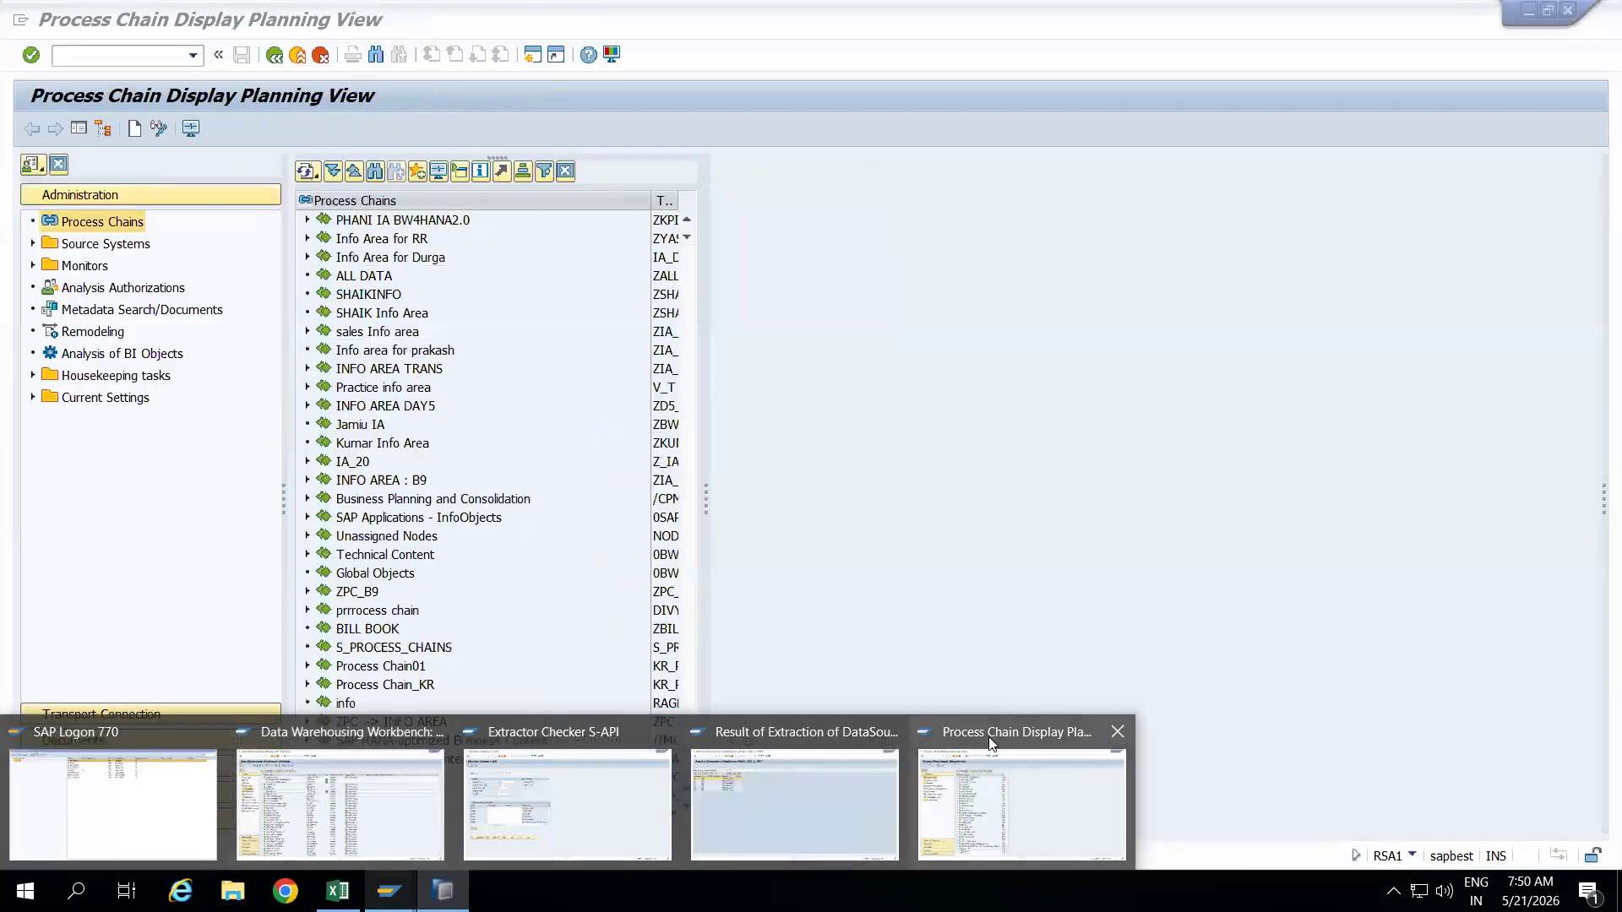
pyautogui.click(1022, 803)
pyautogui.click(140, 61)
pyautogui.write('/nRSDS')
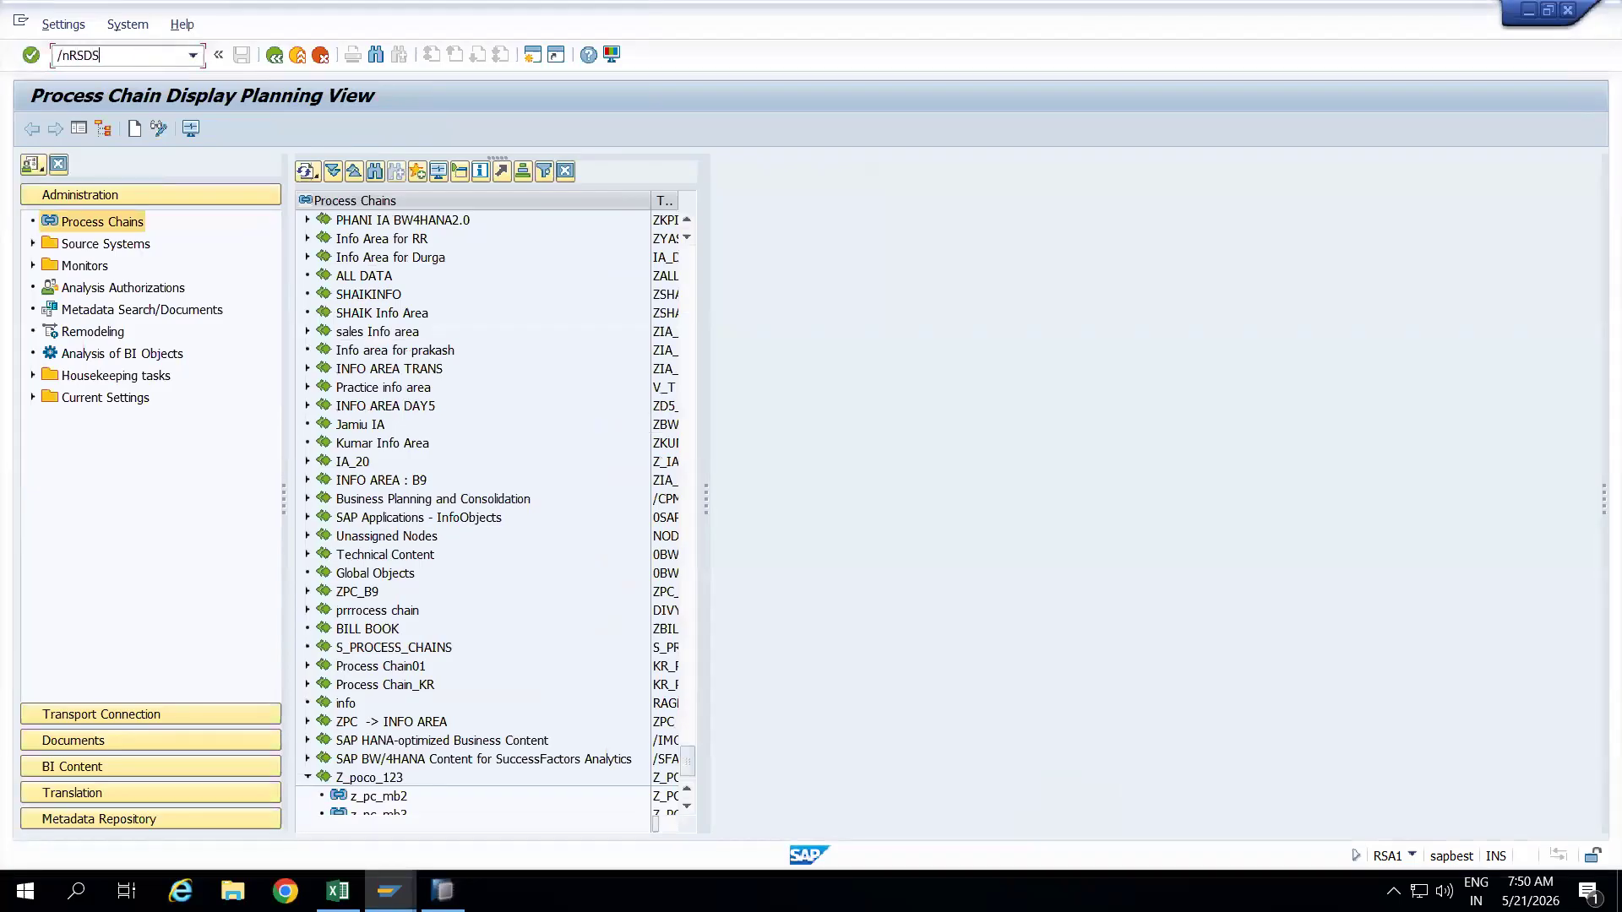
pyautogui.press('Return')
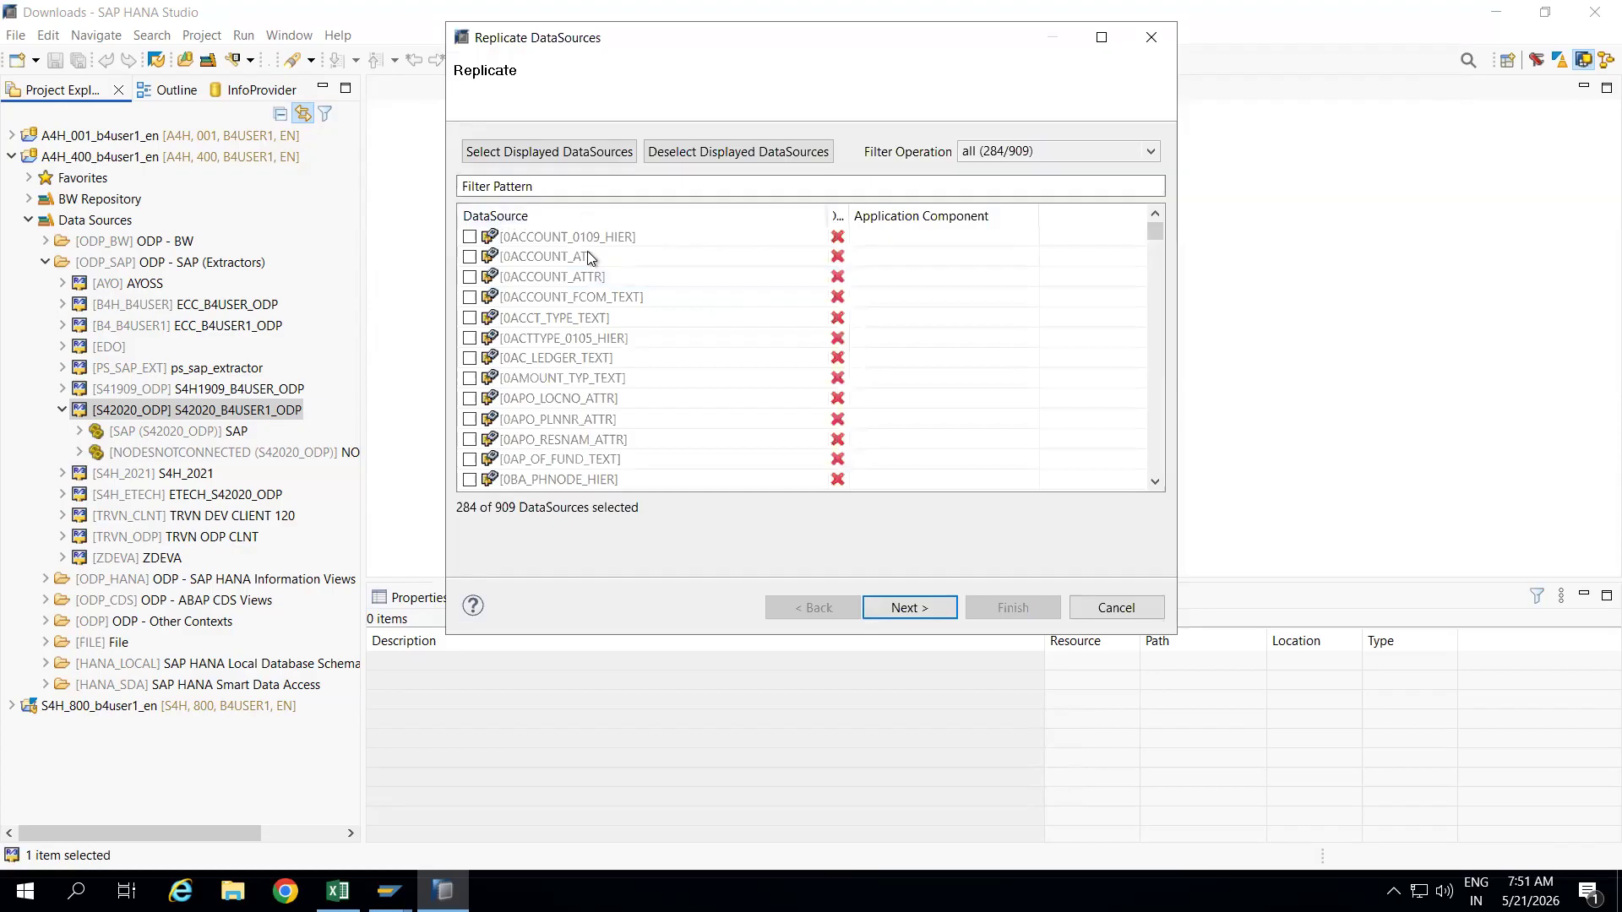
# Filter the DataSources for replication by 2LIS_12_VCITM to check its selection and clear the filter.
pyautogui.click(591, 187)
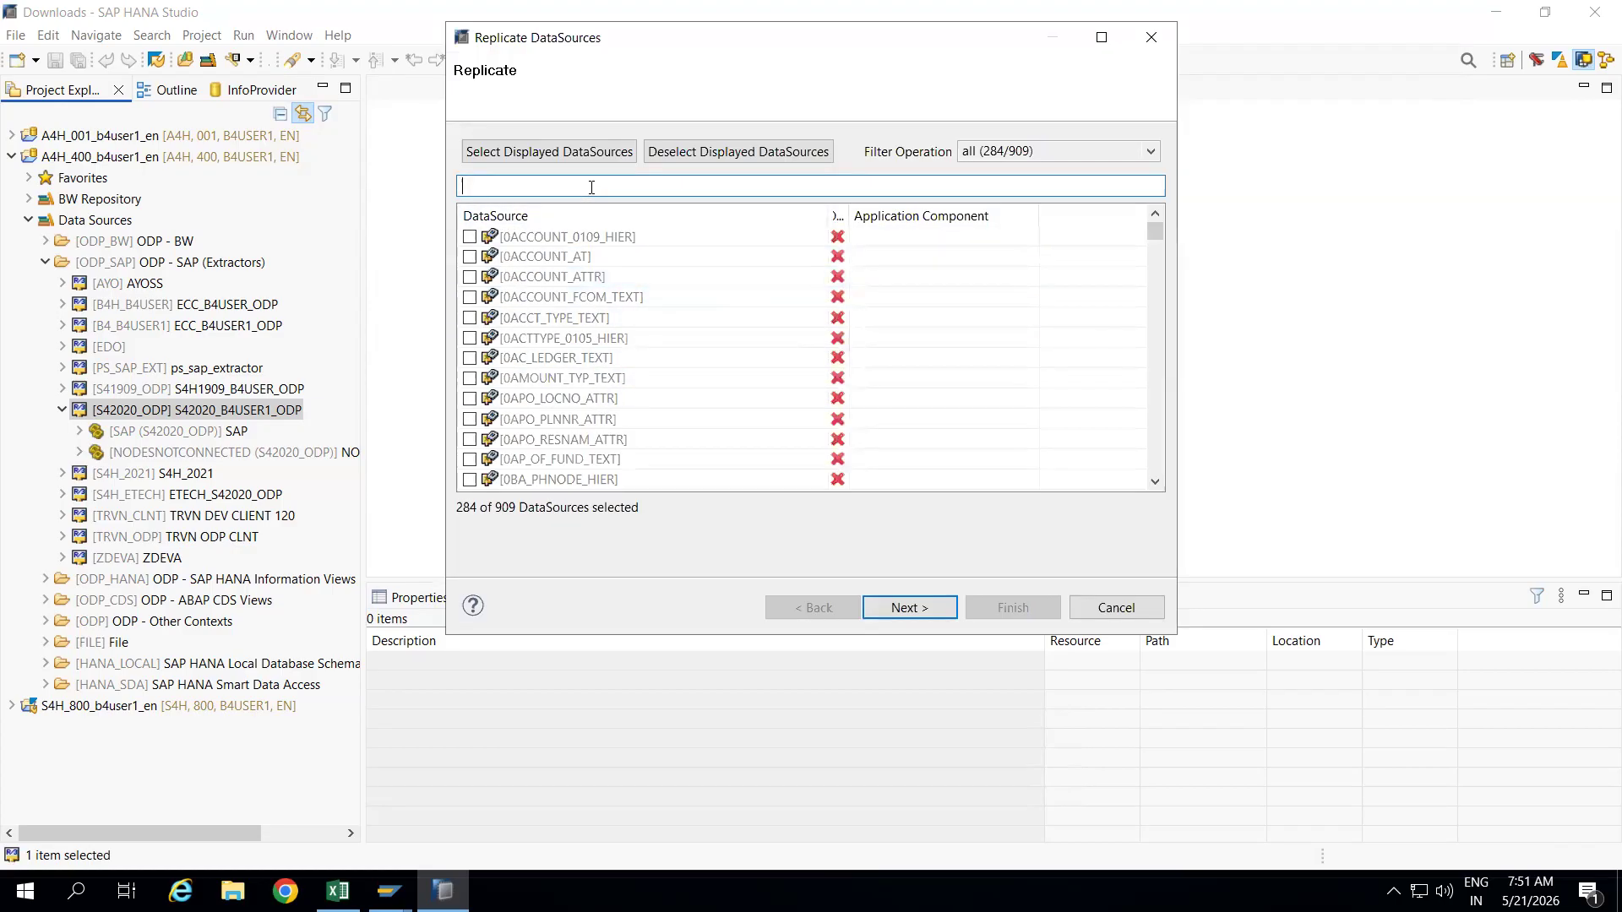
pyautogui.write('2LIS')
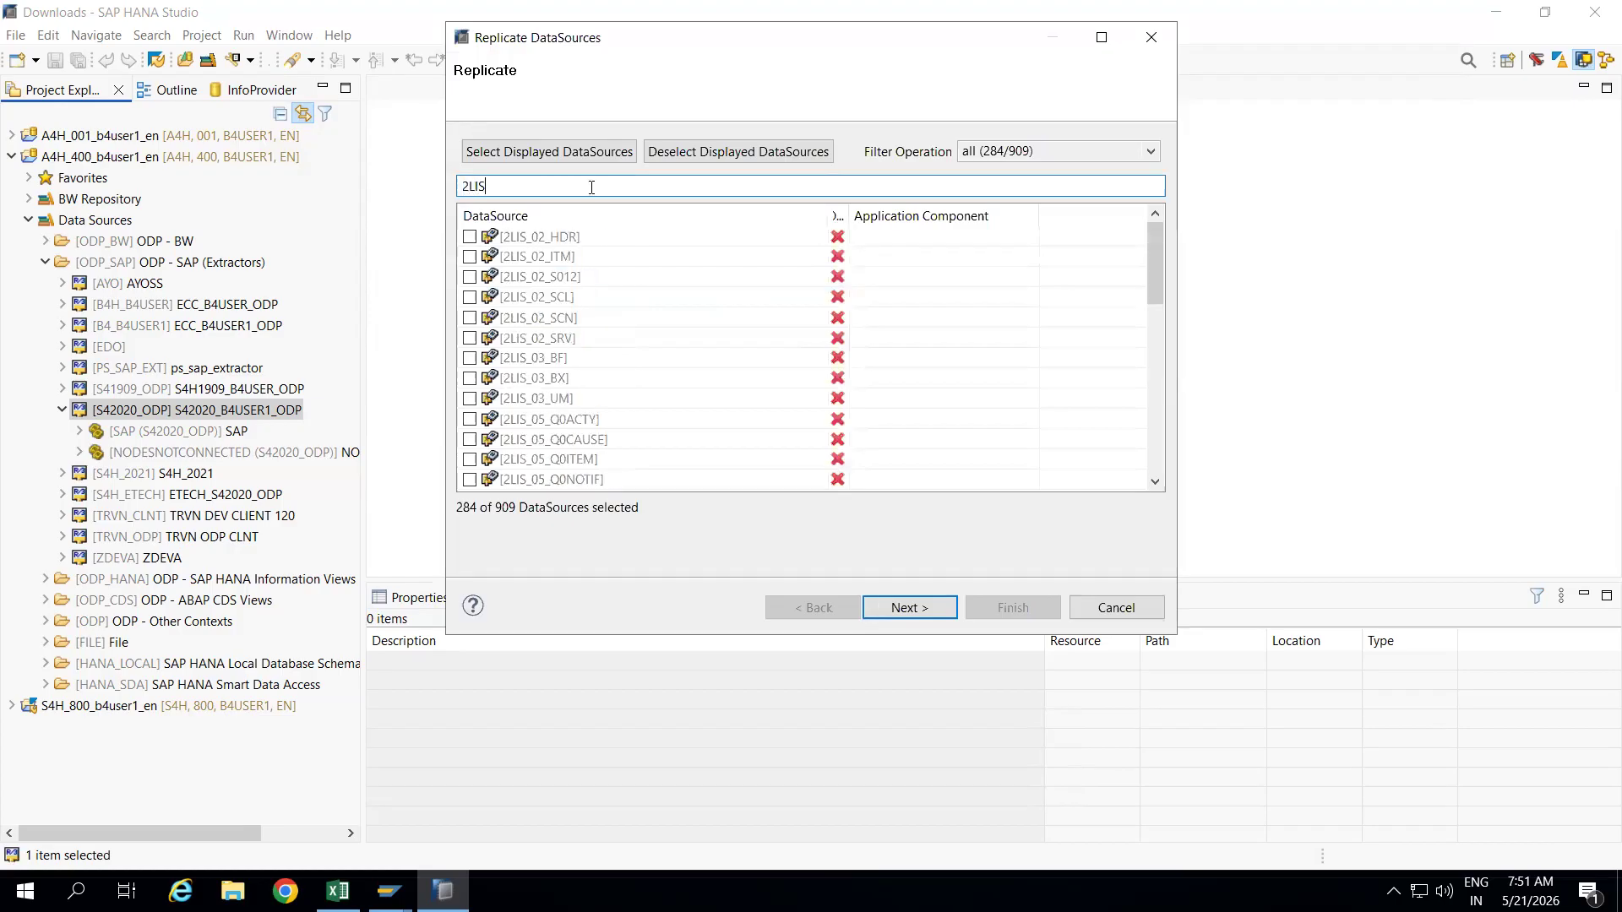
pyautogui.write('_12_VC')
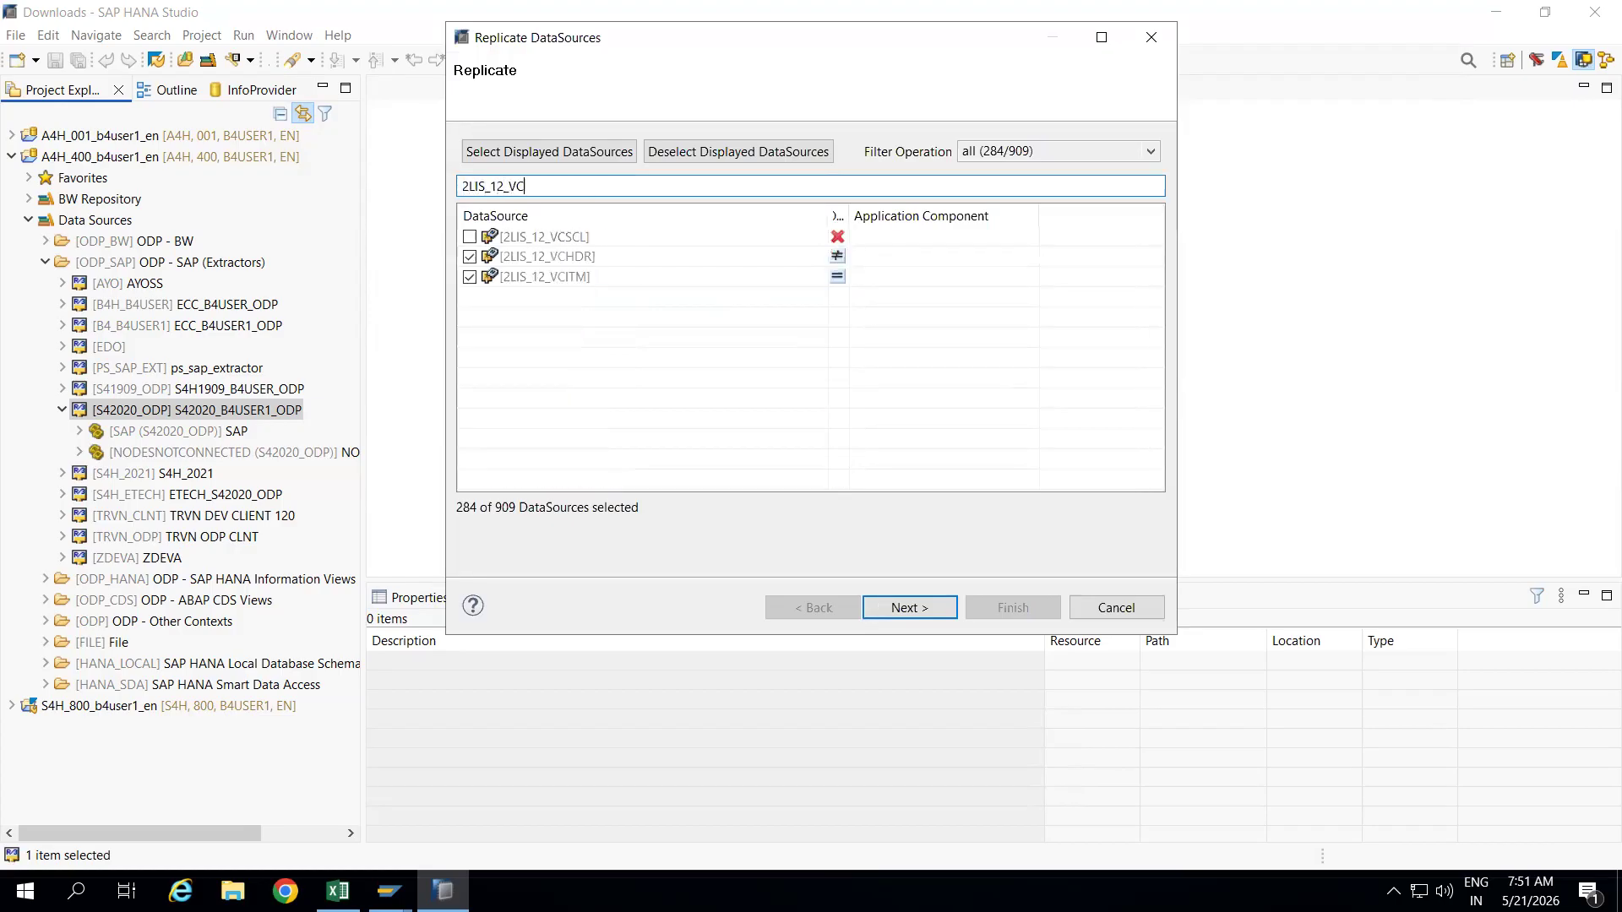
pyautogui.write('ITM')
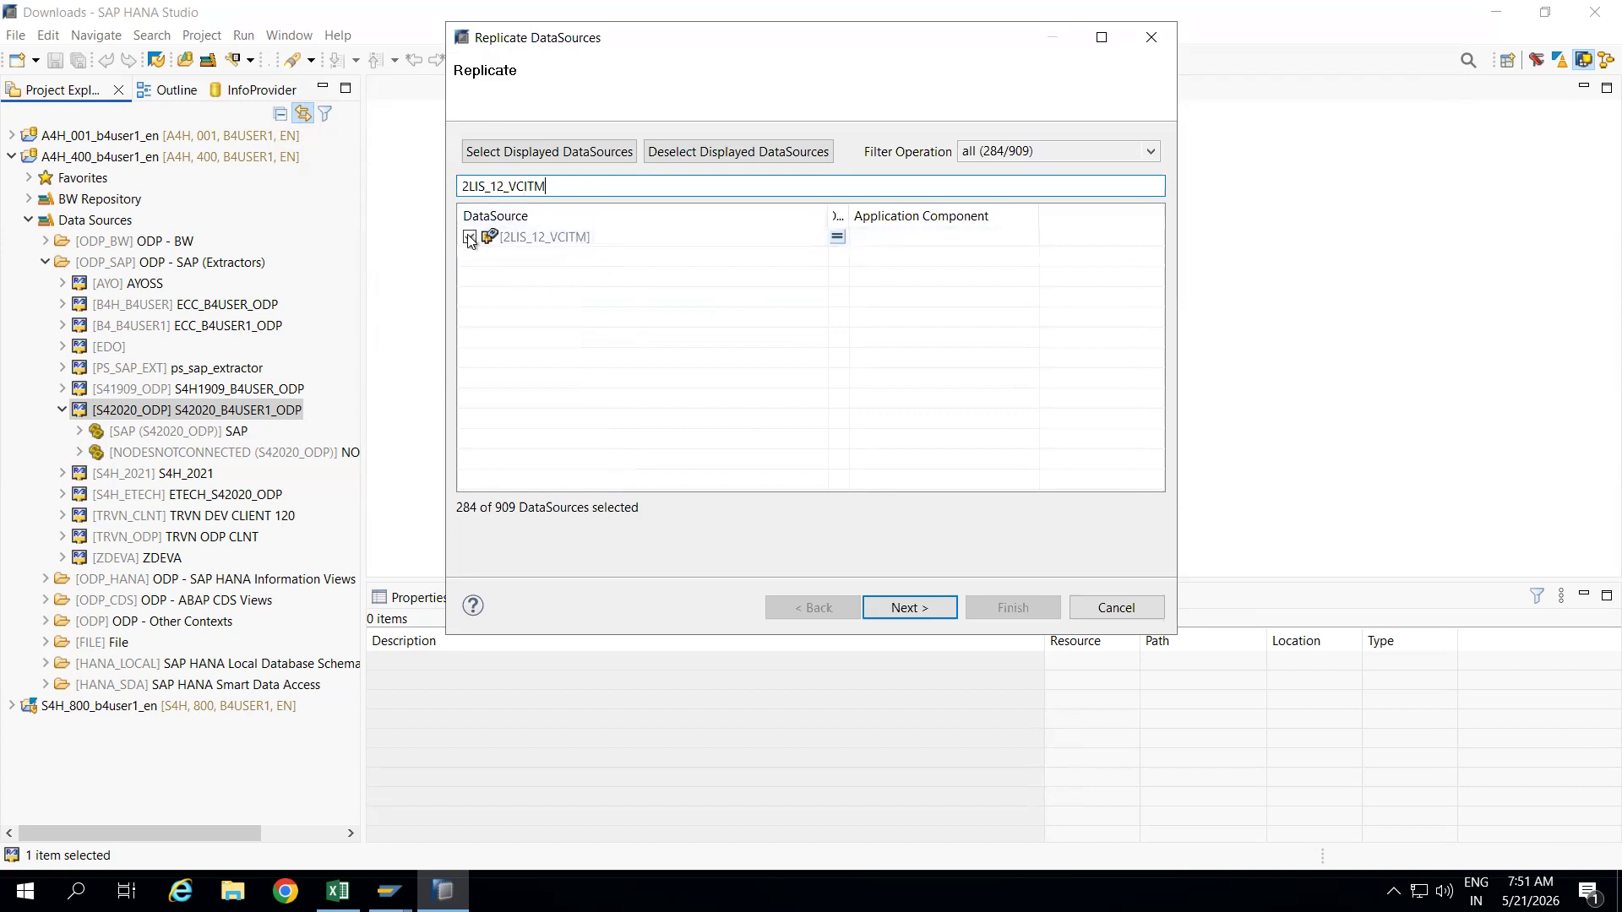
pyautogui.press('BackSpace')
pyautogui.press('BackSpace')
pyautogui.press('BackSpace')
pyautogui.press('BackSpace')
pyautogui.press('BackSpace')
pyautogui.press('BackSpace')
pyautogui.press('BackSpace')
pyautogui.press('BackSpace')
pyautogui.press('BackSpace')
pyautogui.press('BackSpace')
pyautogui.press('BackSpace')
pyautogui.press('BackSpace')
pyautogui.press('BackSpace')
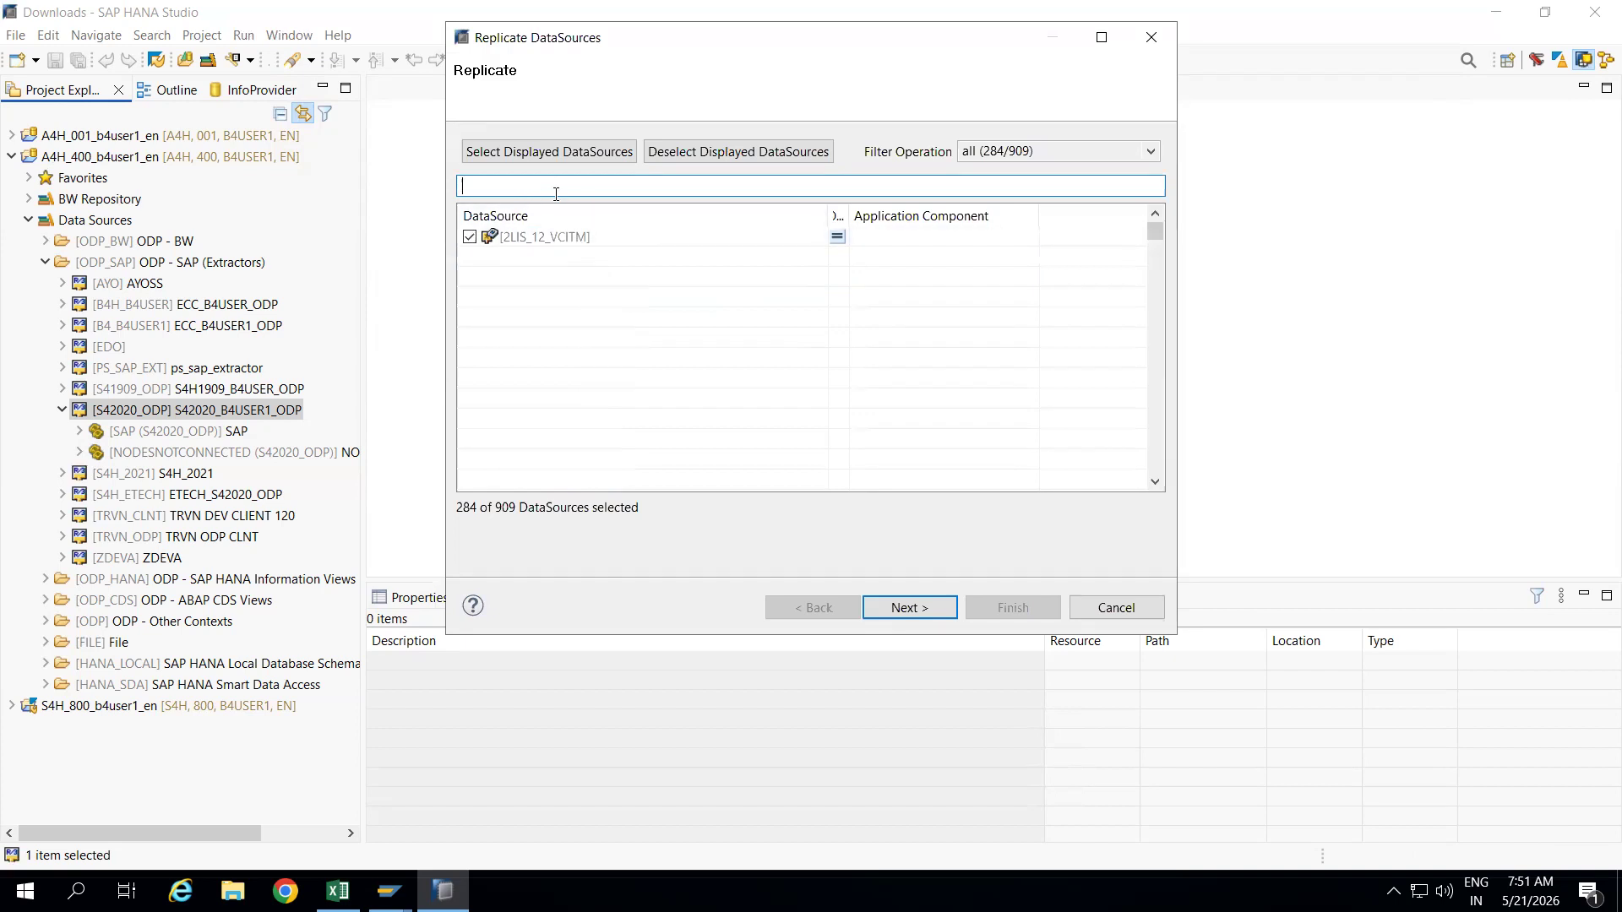
# Filter the DataSources for replication by 0customer_a to check the matching entries and clear the filter.
pyautogui.write('2')
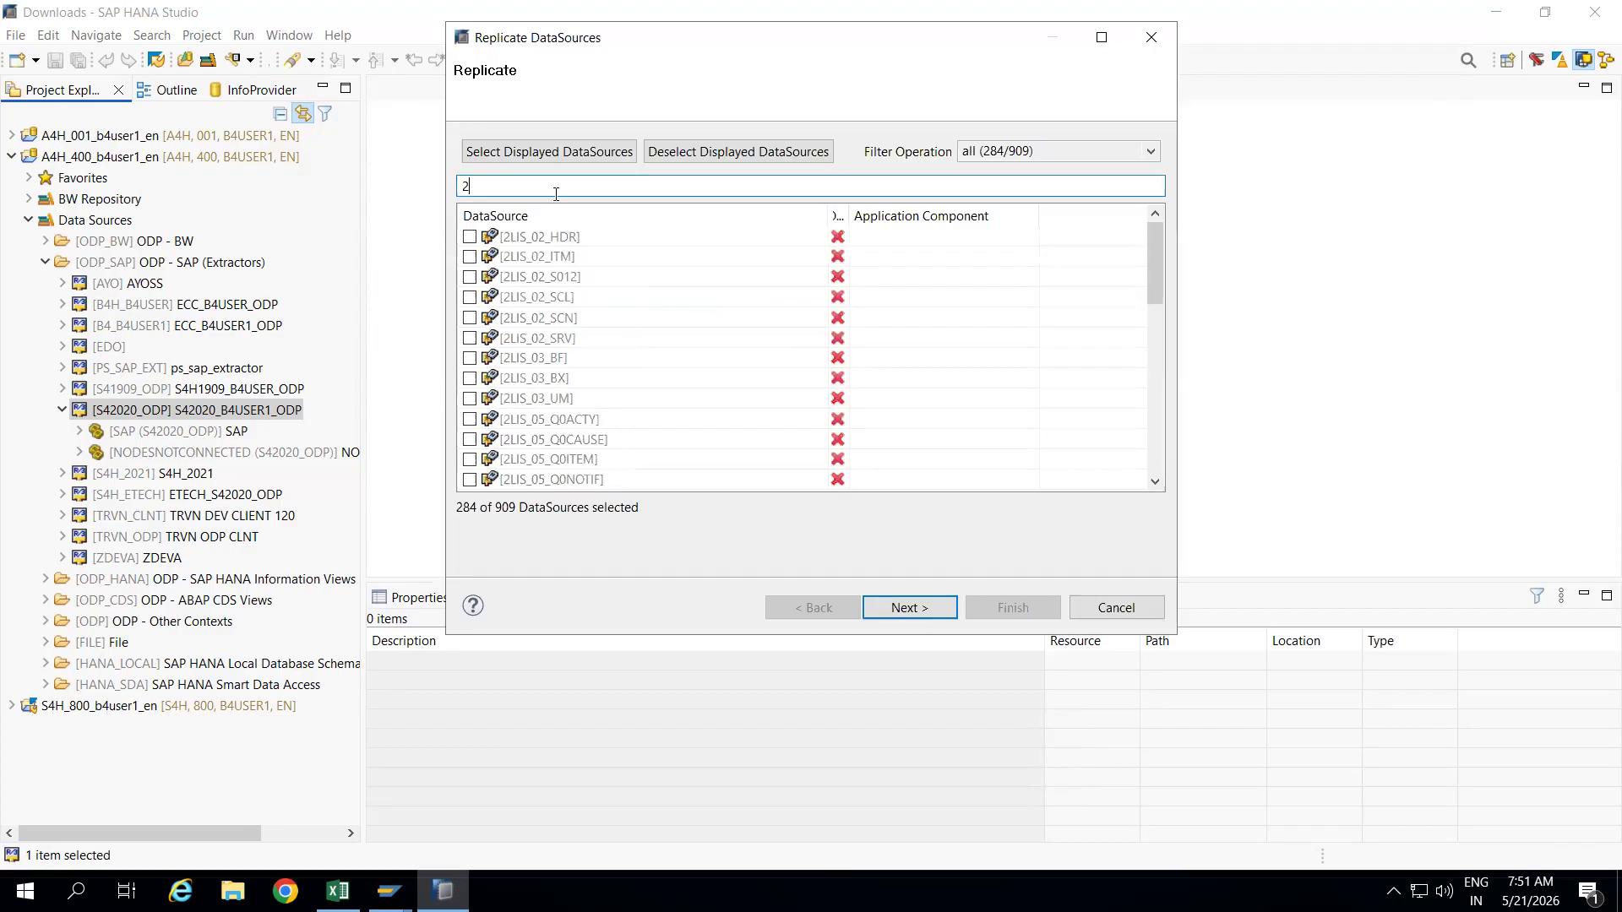
pyautogui.press('BackSpace')
pyautogui.write('0')
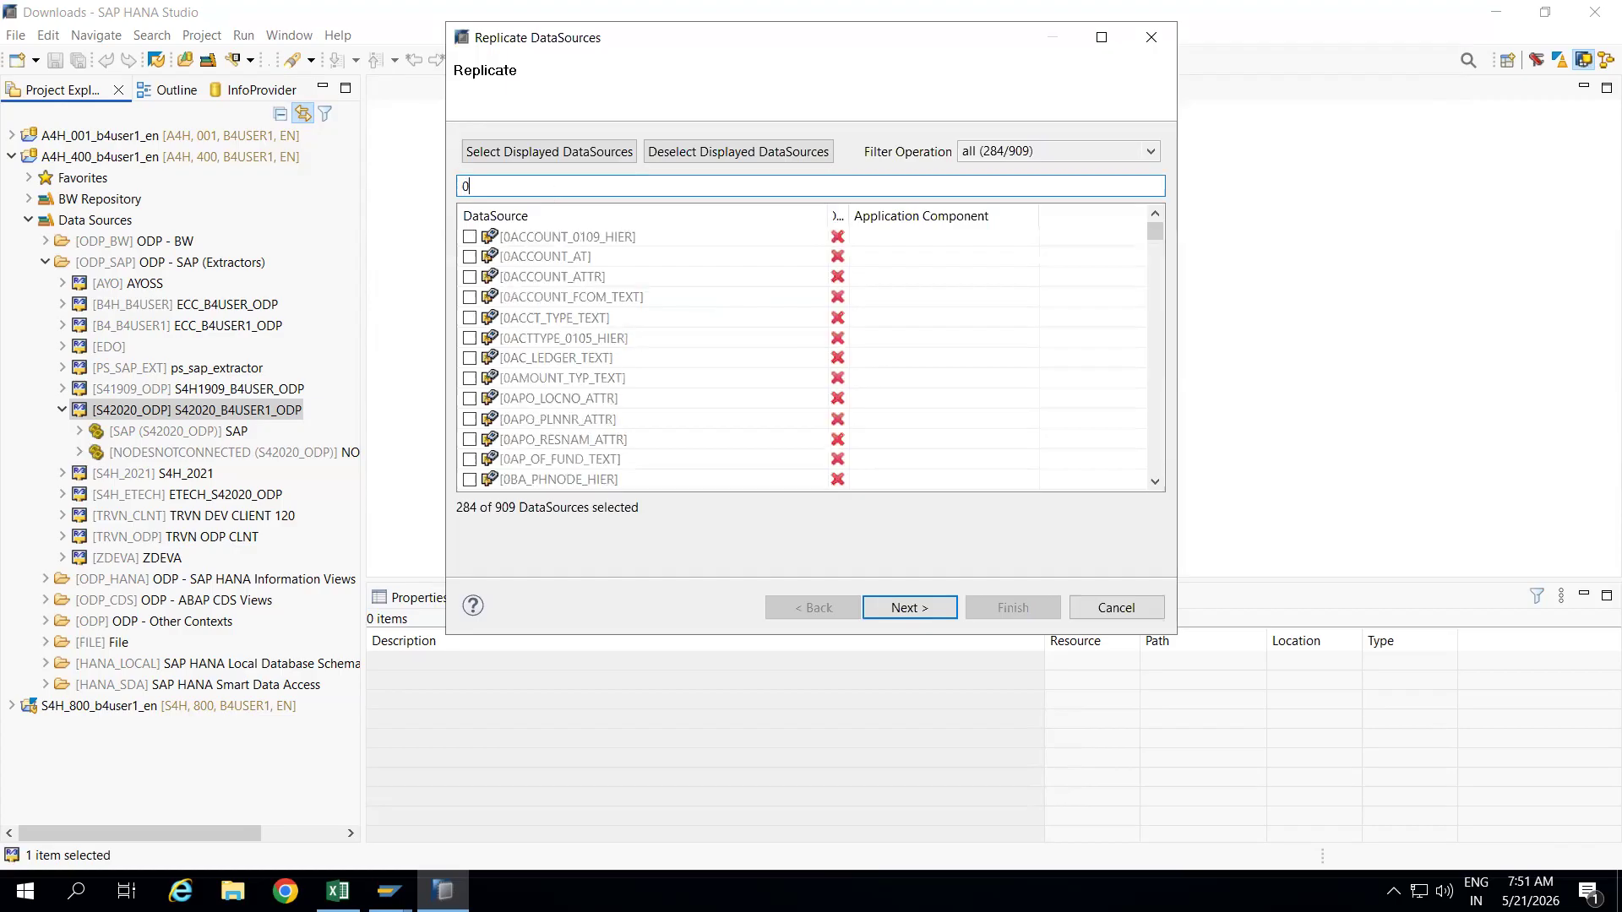
pyautogui.write('customer_a')
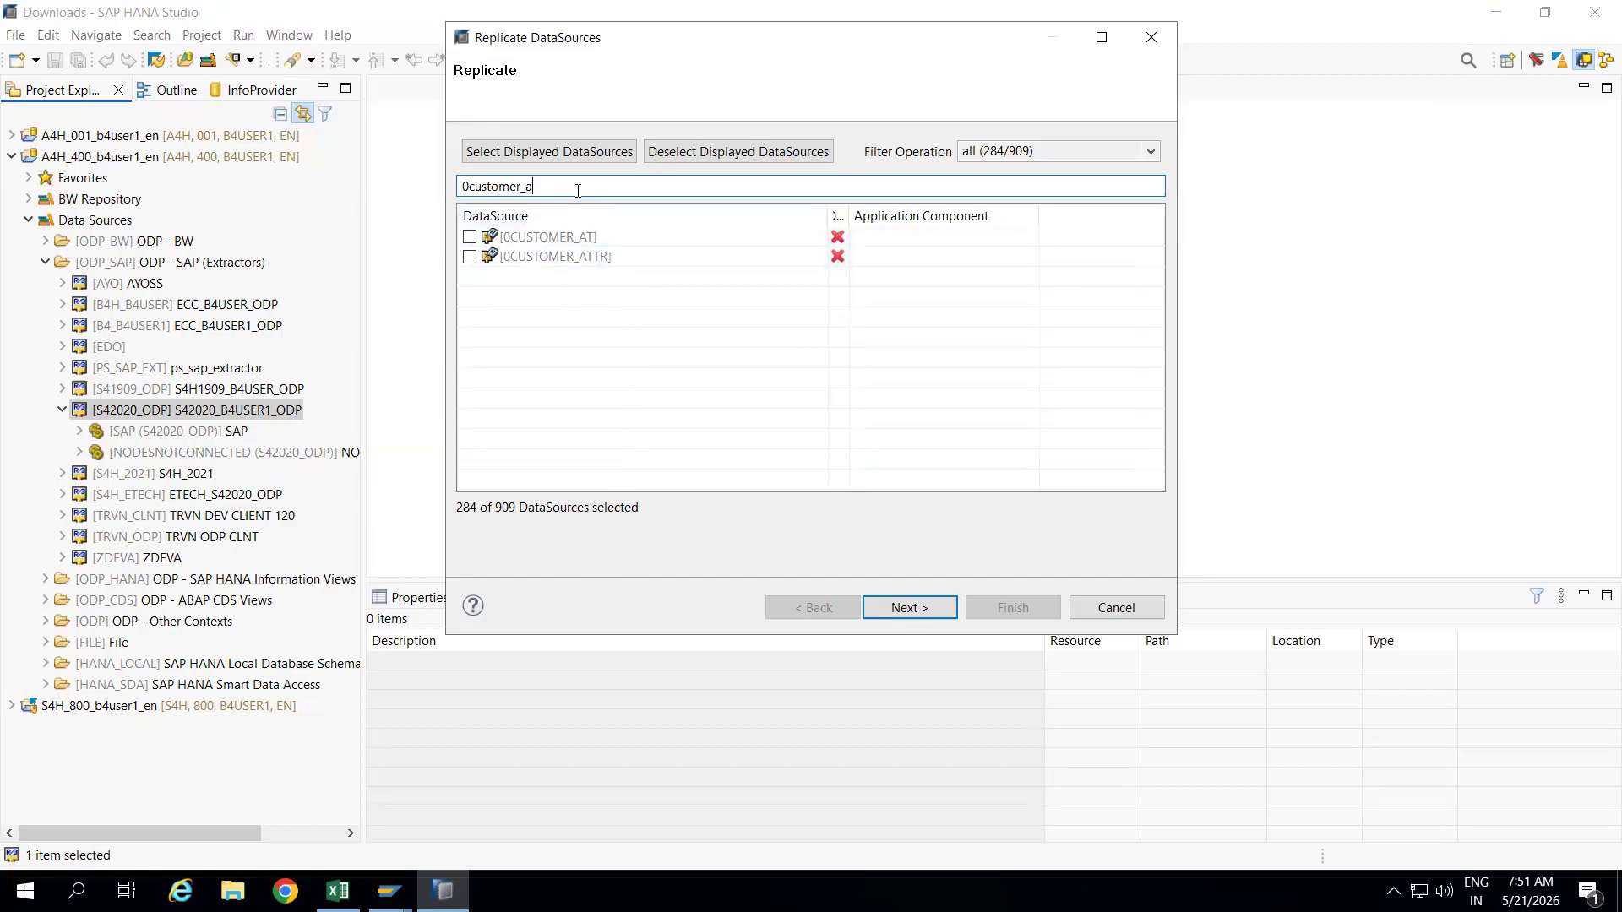
pyautogui.press('BackSpace')
pyautogui.press('BackSpace')
pyautogui.press('BackSpace')
pyautogui.press('BackSpace')
pyautogui.press('BackSpace')
pyautogui.press('BackSpace')
pyautogui.press('BackSpace')
pyautogui.press('BackSpace')
pyautogui.press('BackSpace')
pyautogui.press('BackSpace')
pyautogui.press('BackSpace')
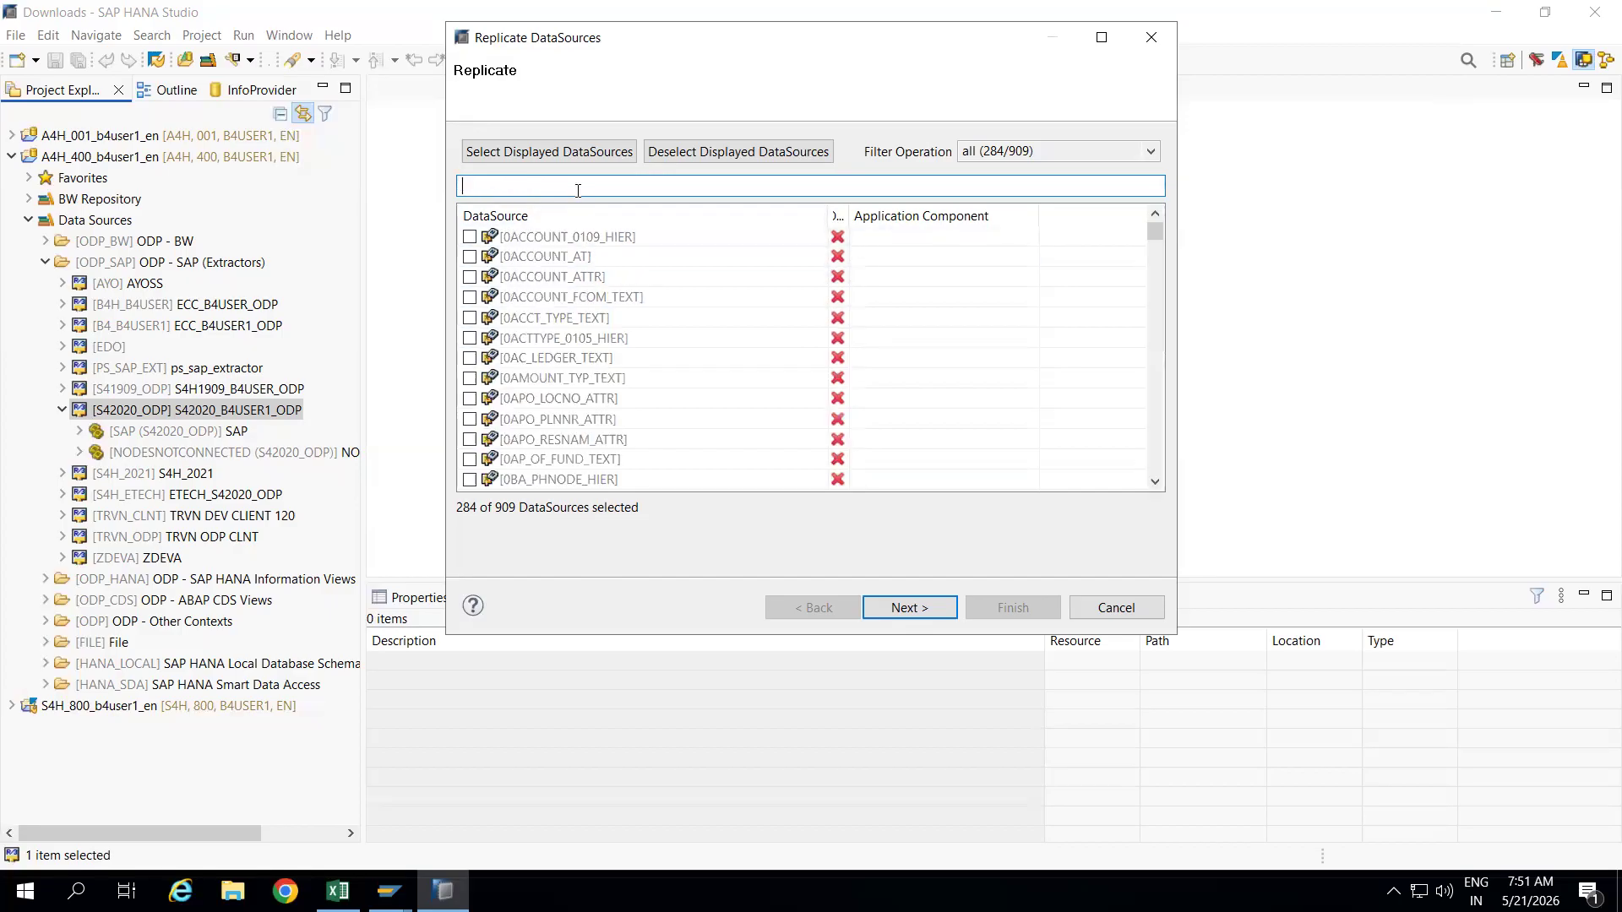
# Filter for 0CUSTOMER_ATTR, include it in the replication, and run the replication with Activate New DataSources enabled.
pyautogui.write('0CUSTOMER_ATTR')
pyautogui.click(469, 236)
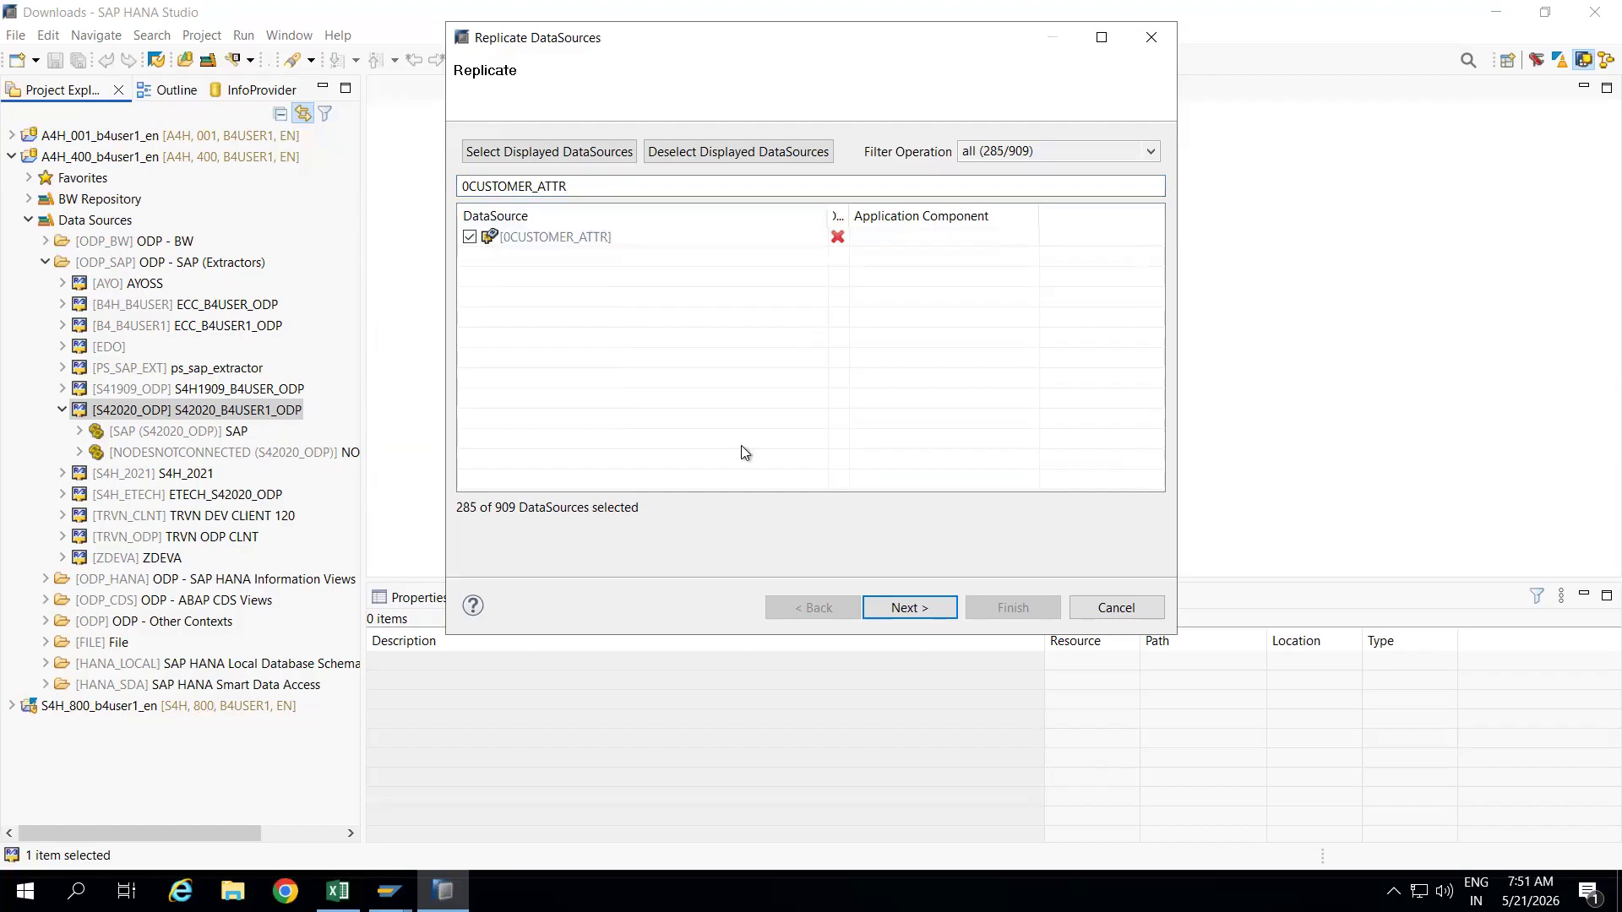
pyautogui.click(910, 607)
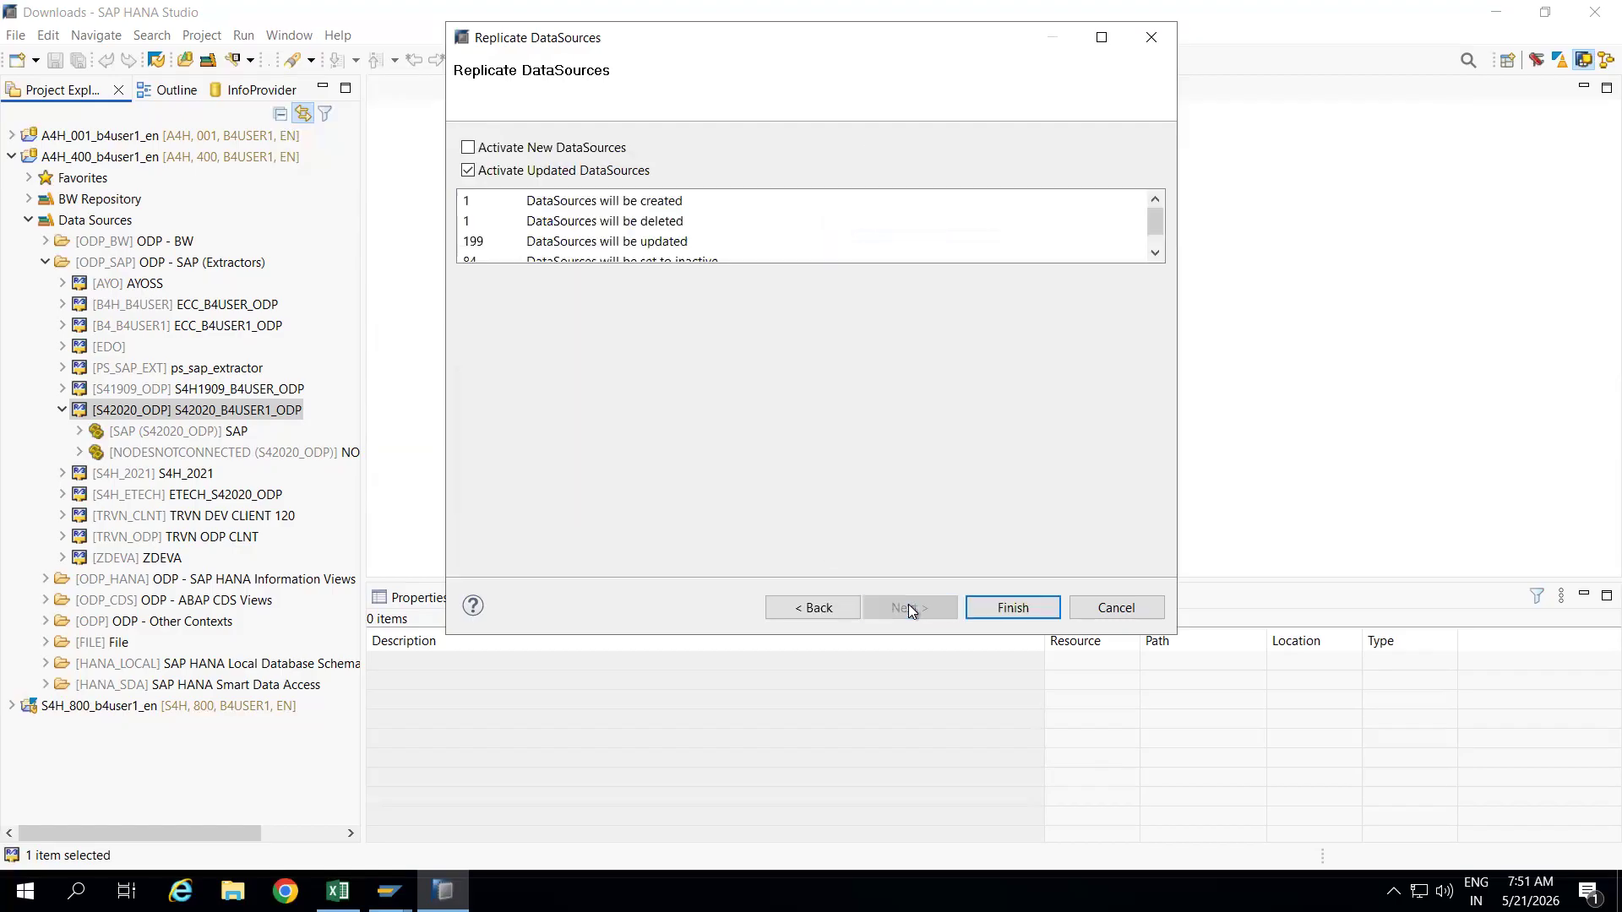
pyautogui.click(470, 149)
pyautogui.click(1011, 607)
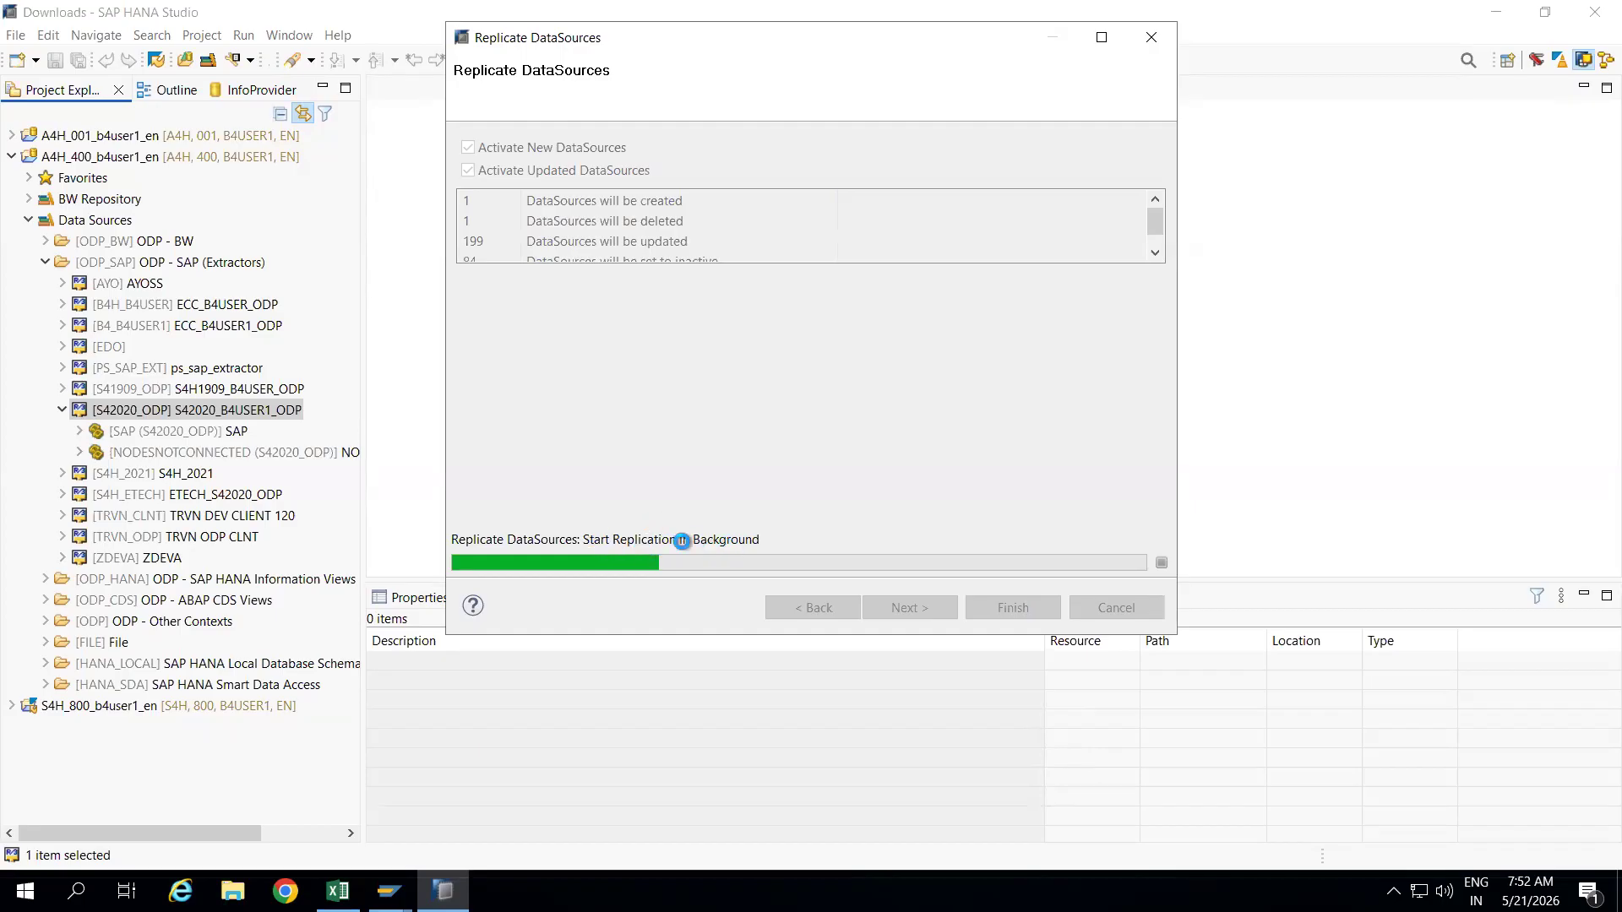
# Switch to the DataSource Repository session in SAP GUI and open Simple Job Selection with /nSM37.
pyautogui.click(388, 891)
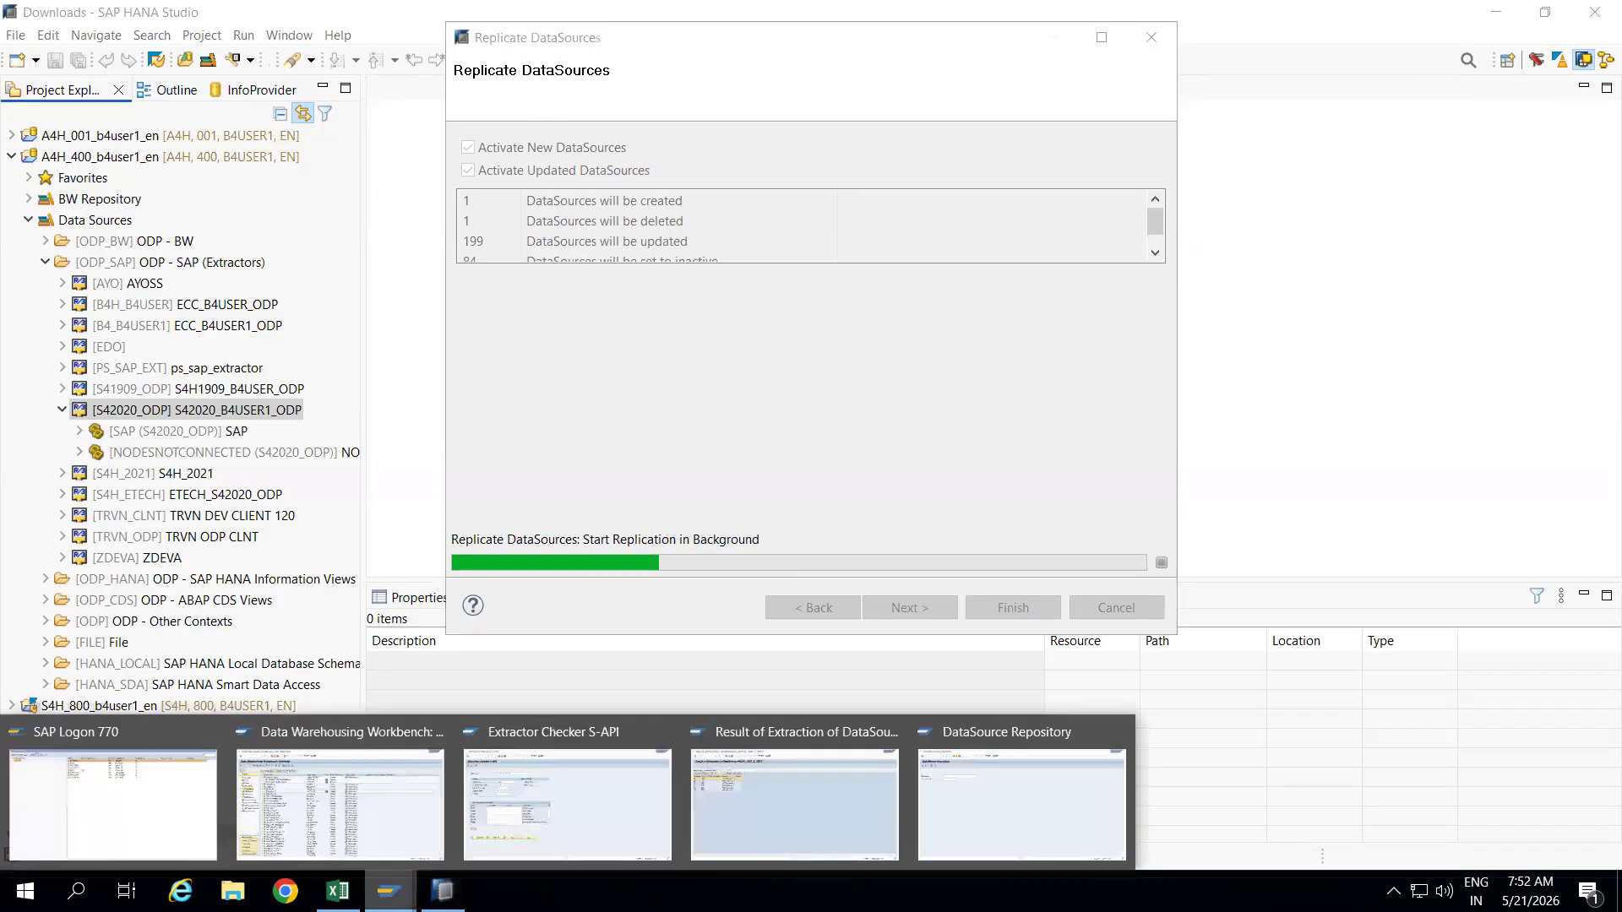
pyautogui.click(985, 744)
pyautogui.click(123, 54)
pyautogui.write('/nSM37')
pyautogui.press('Return')
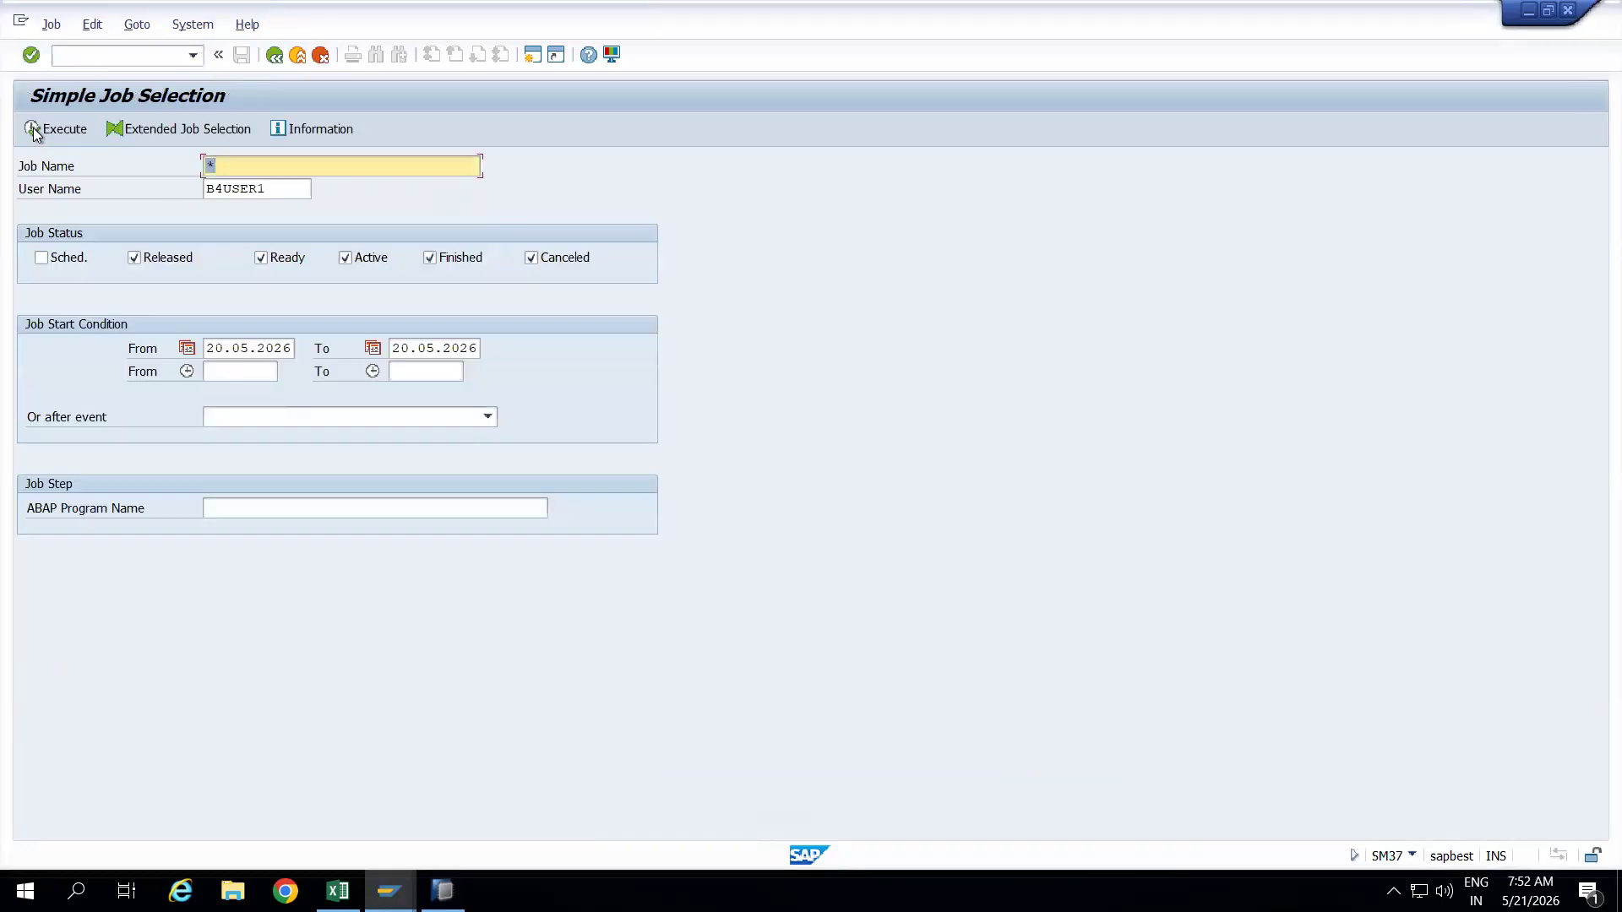
# Execute the job selection for 20.05.2026, examine the listed background jobs, and return to the selection screen.
pyautogui.click(61, 130)
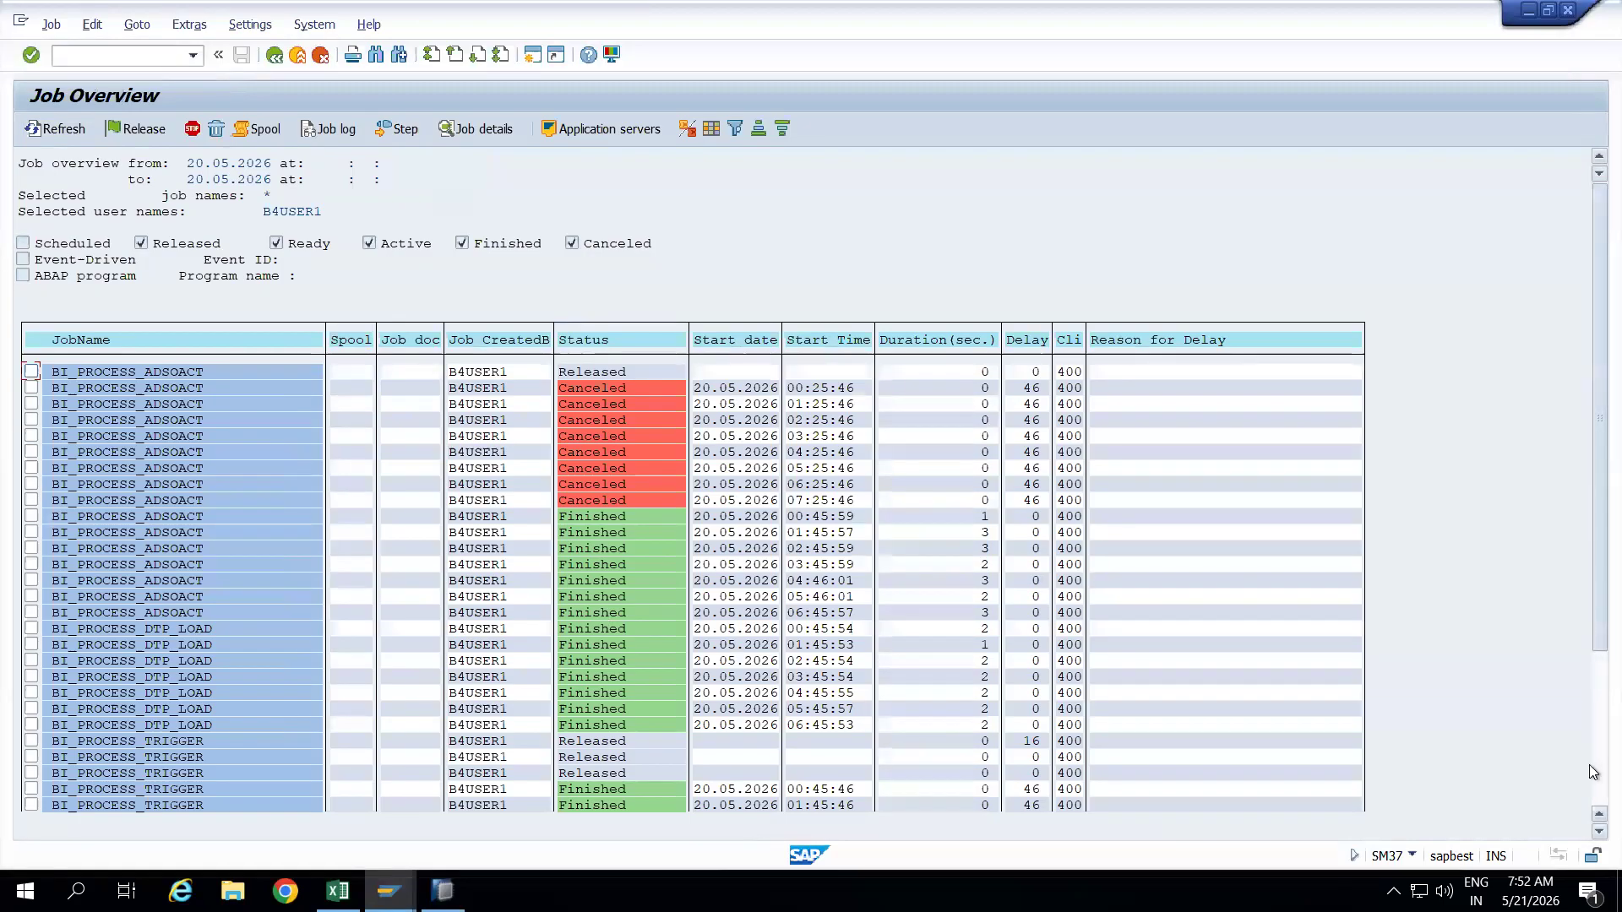
pyautogui.scroll(-3, 1138, 713)
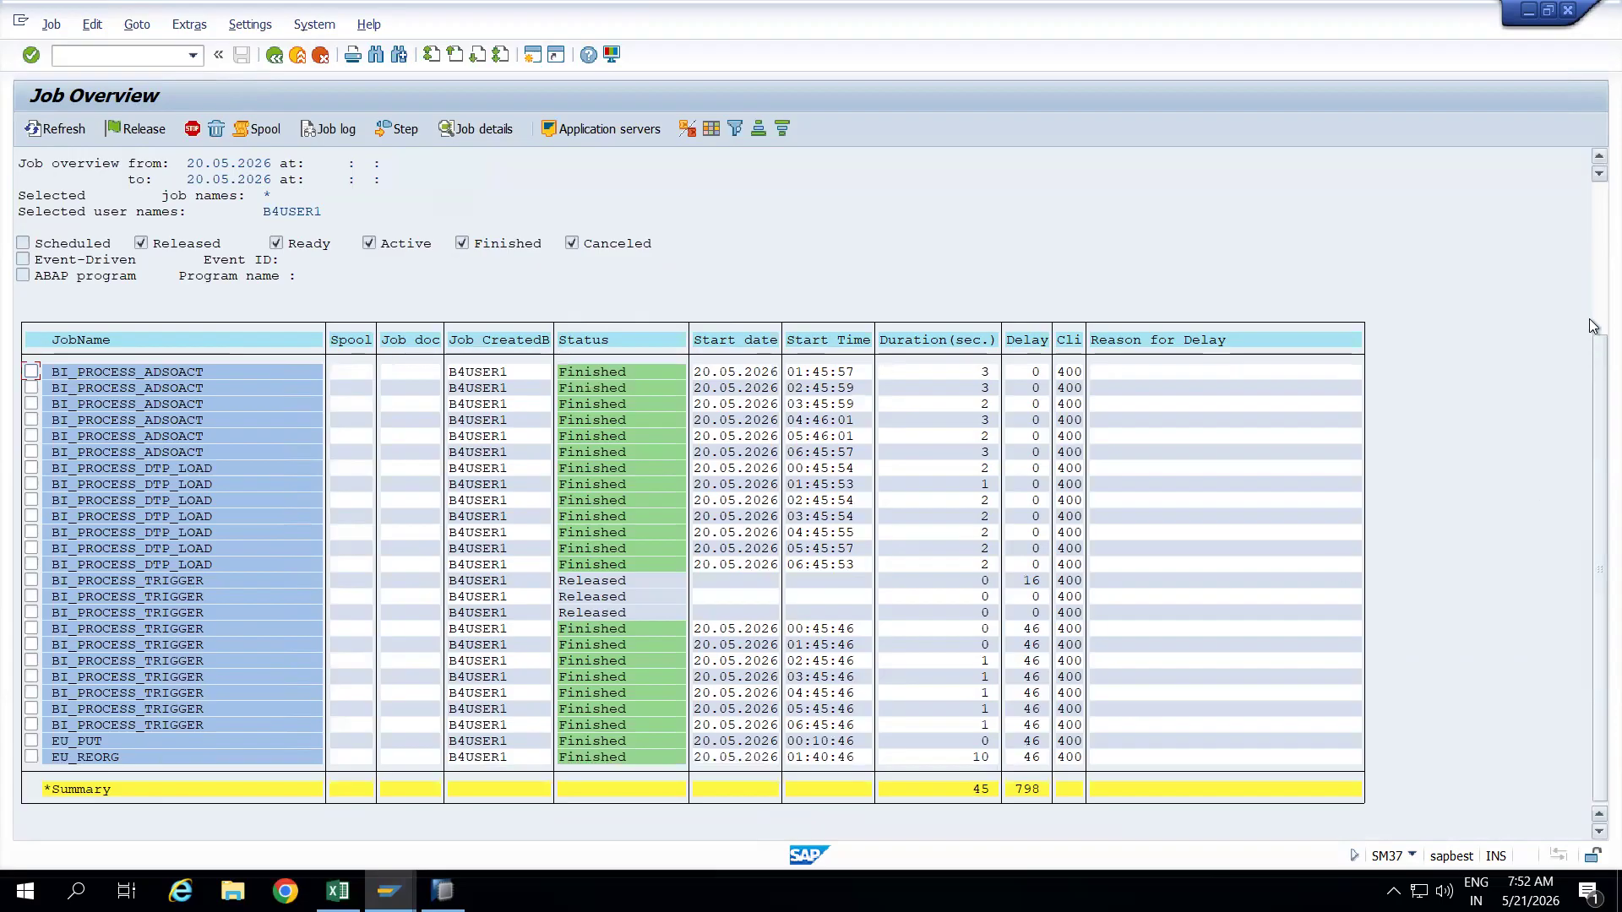
pyautogui.click(1592, 291)
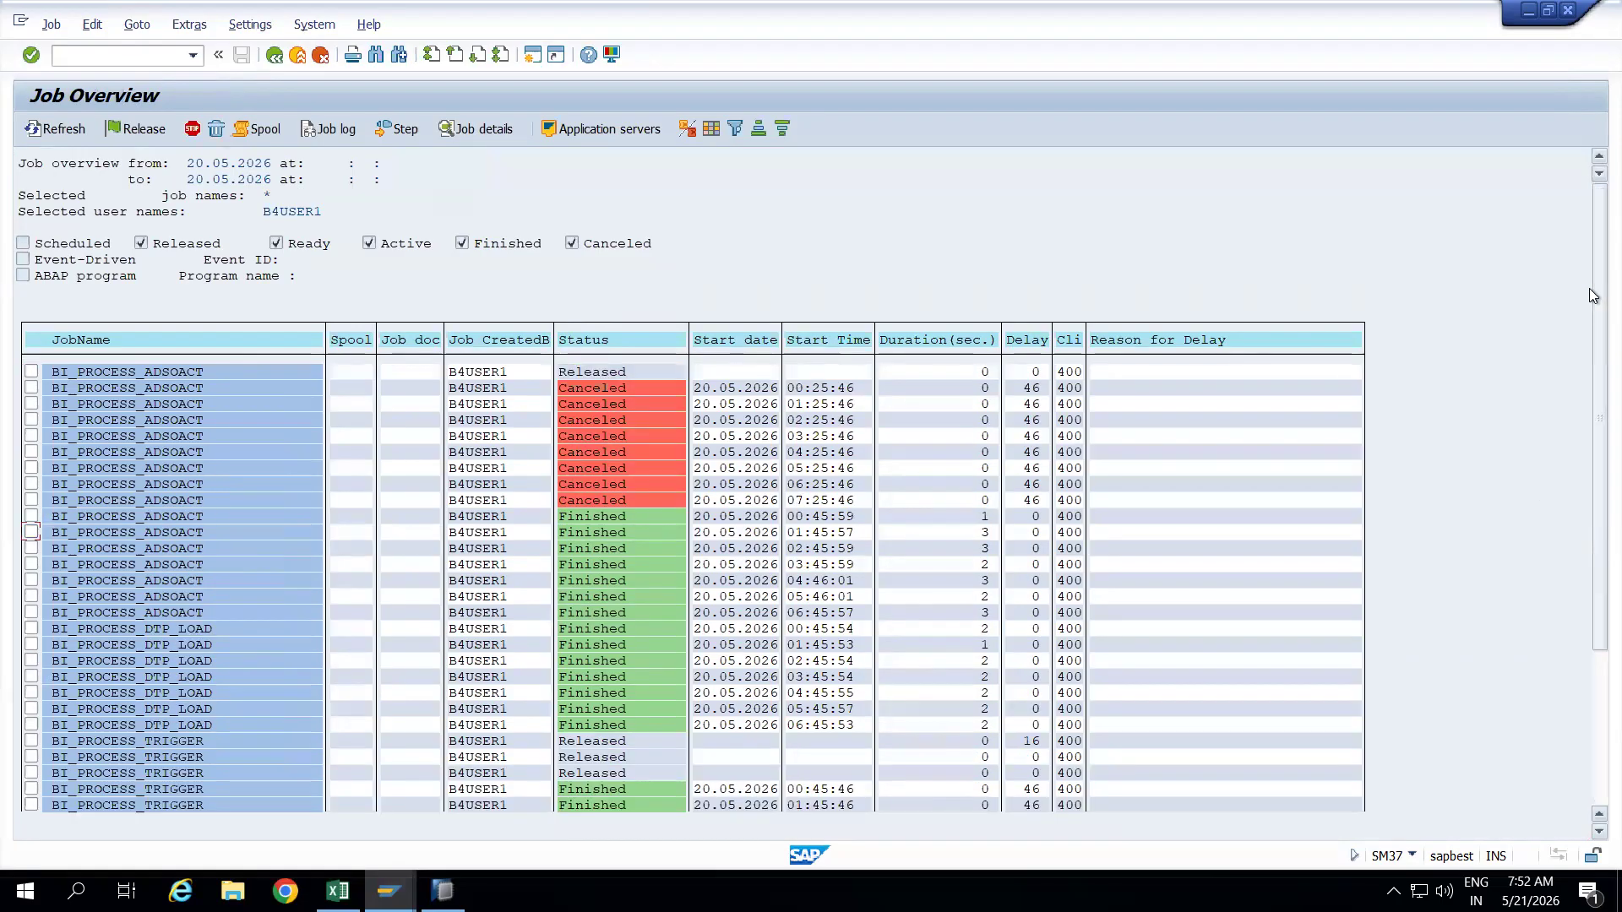
pyautogui.click(274, 55)
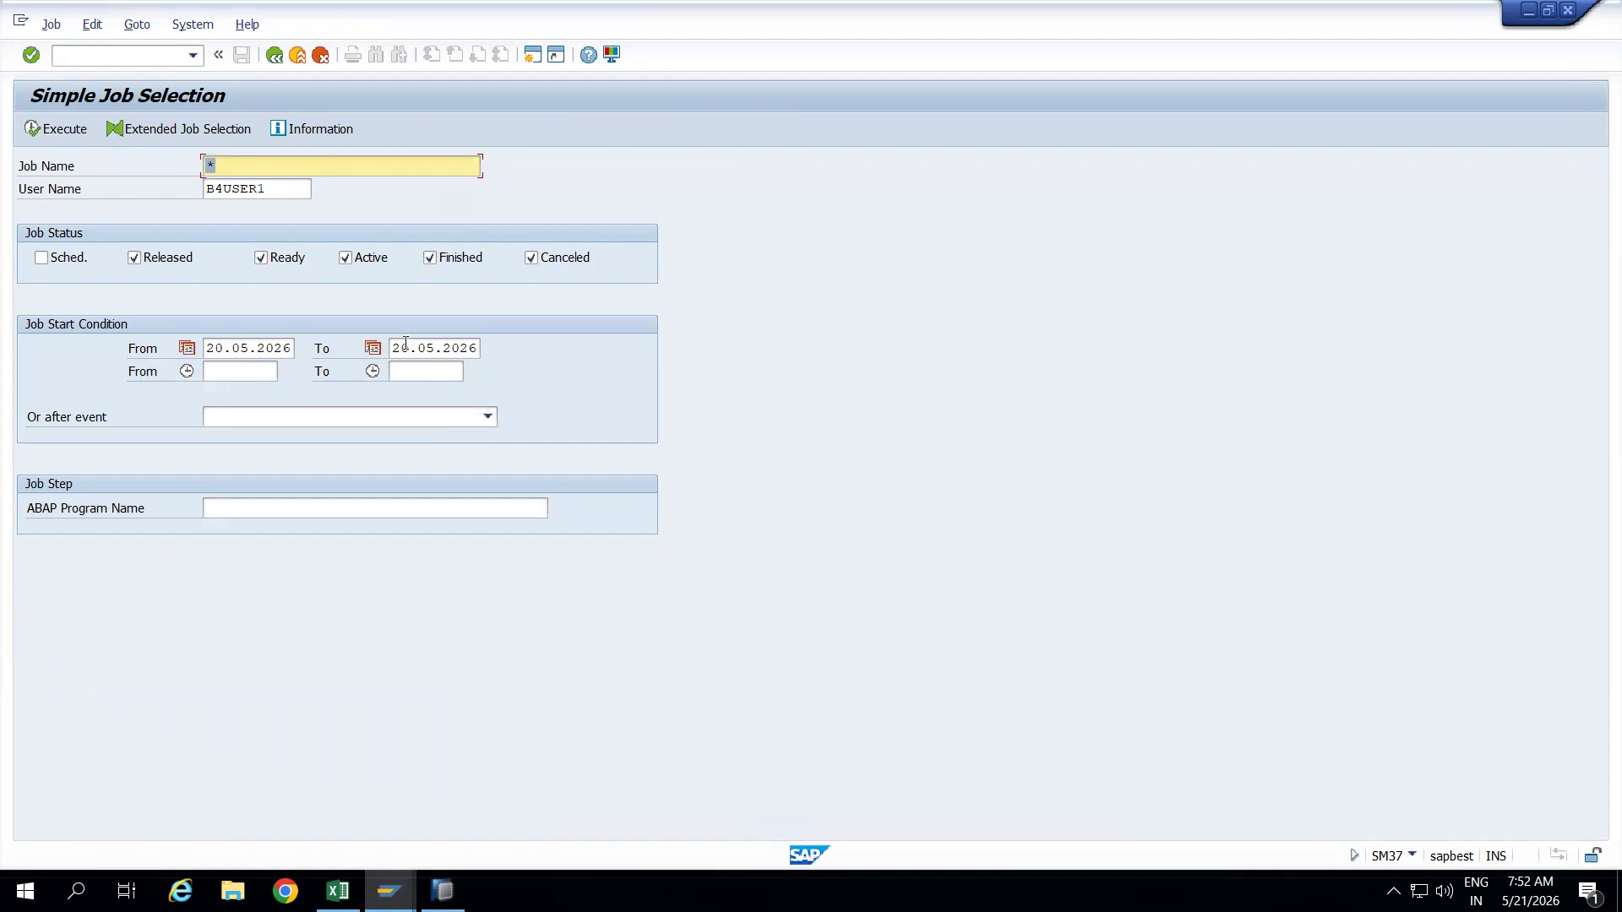
# Set both job start dates to 21.05.2026, execute the selection to examine the jobs, and return to the selection screen.
pyautogui.click(408, 349)
pyautogui.press('Delete')
pyautogui.write('1')
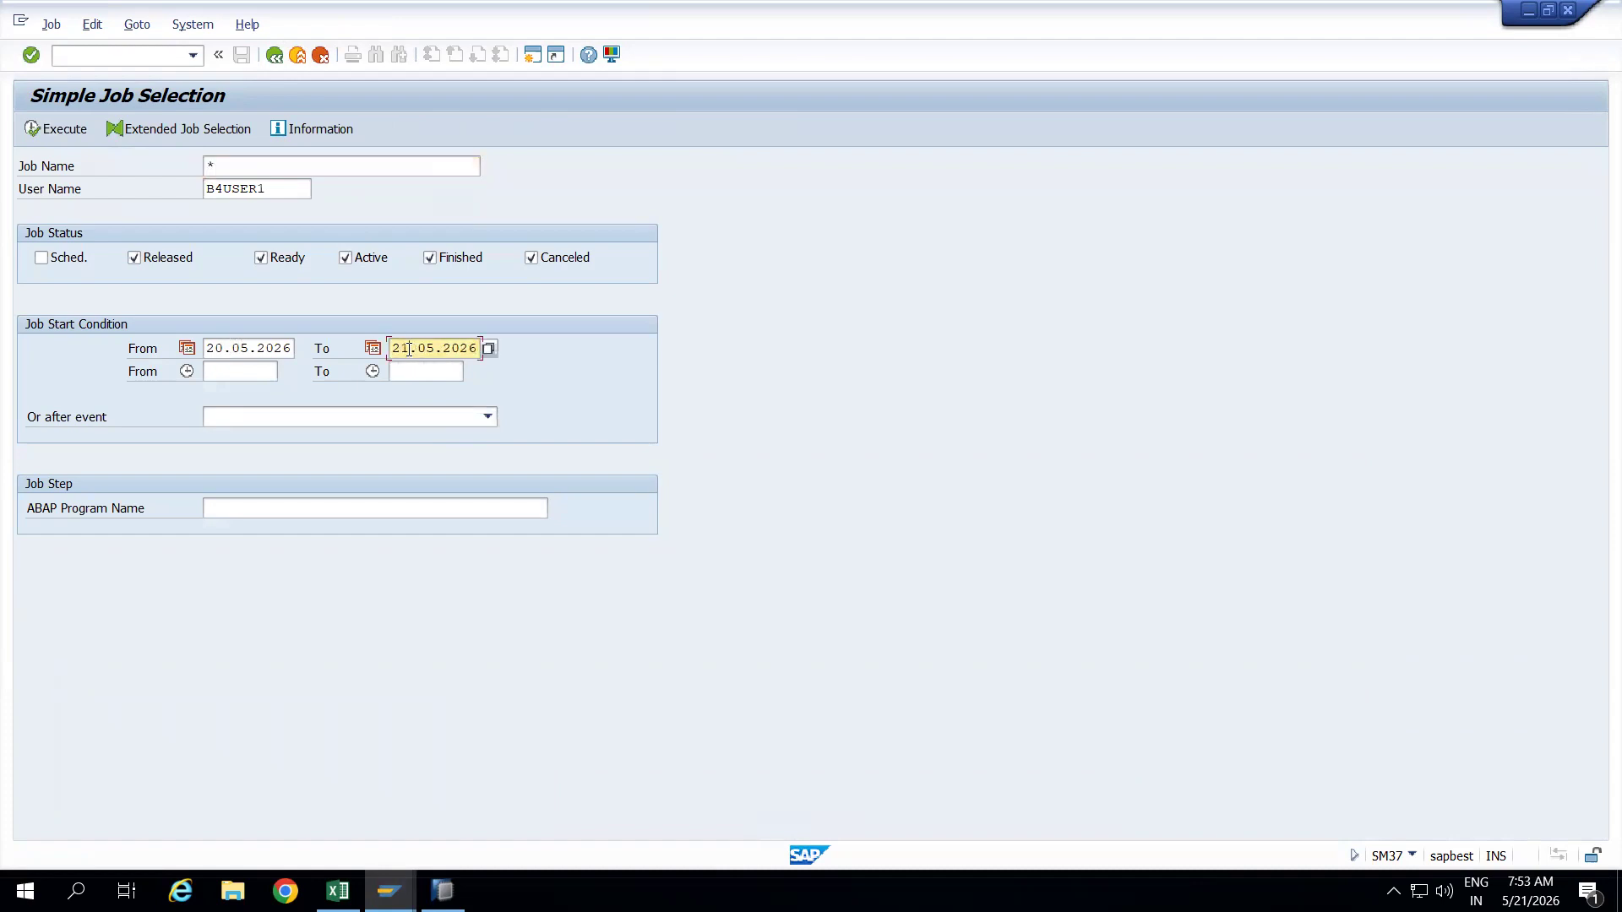
pyautogui.click(214, 349)
pyautogui.press('Delete')
pyautogui.write('1')
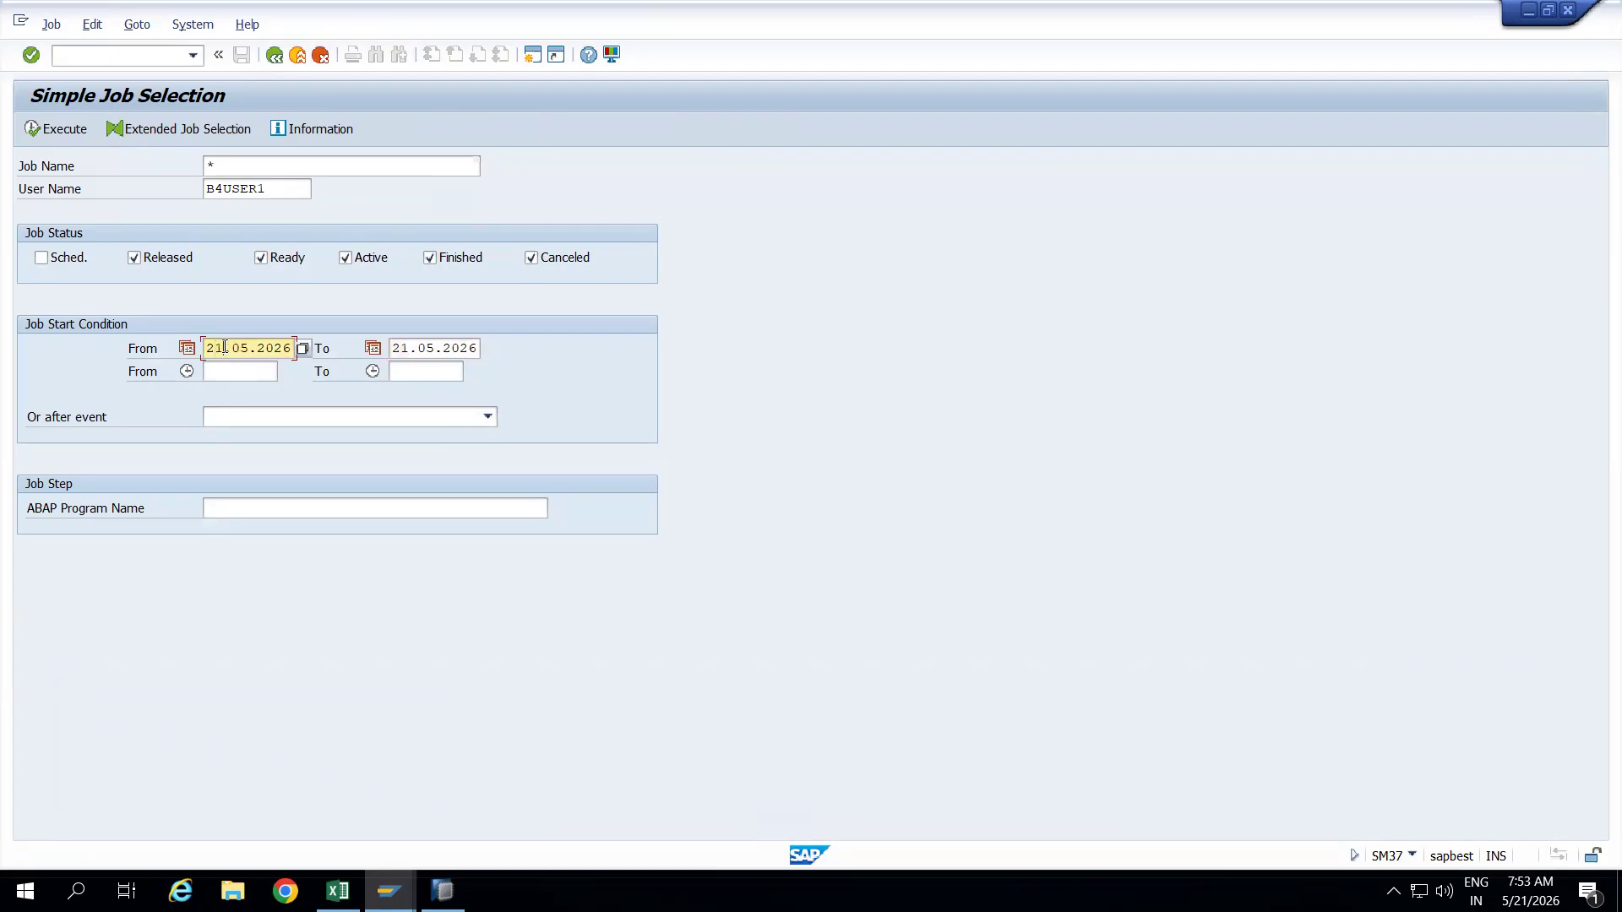
pyautogui.click(61, 130)
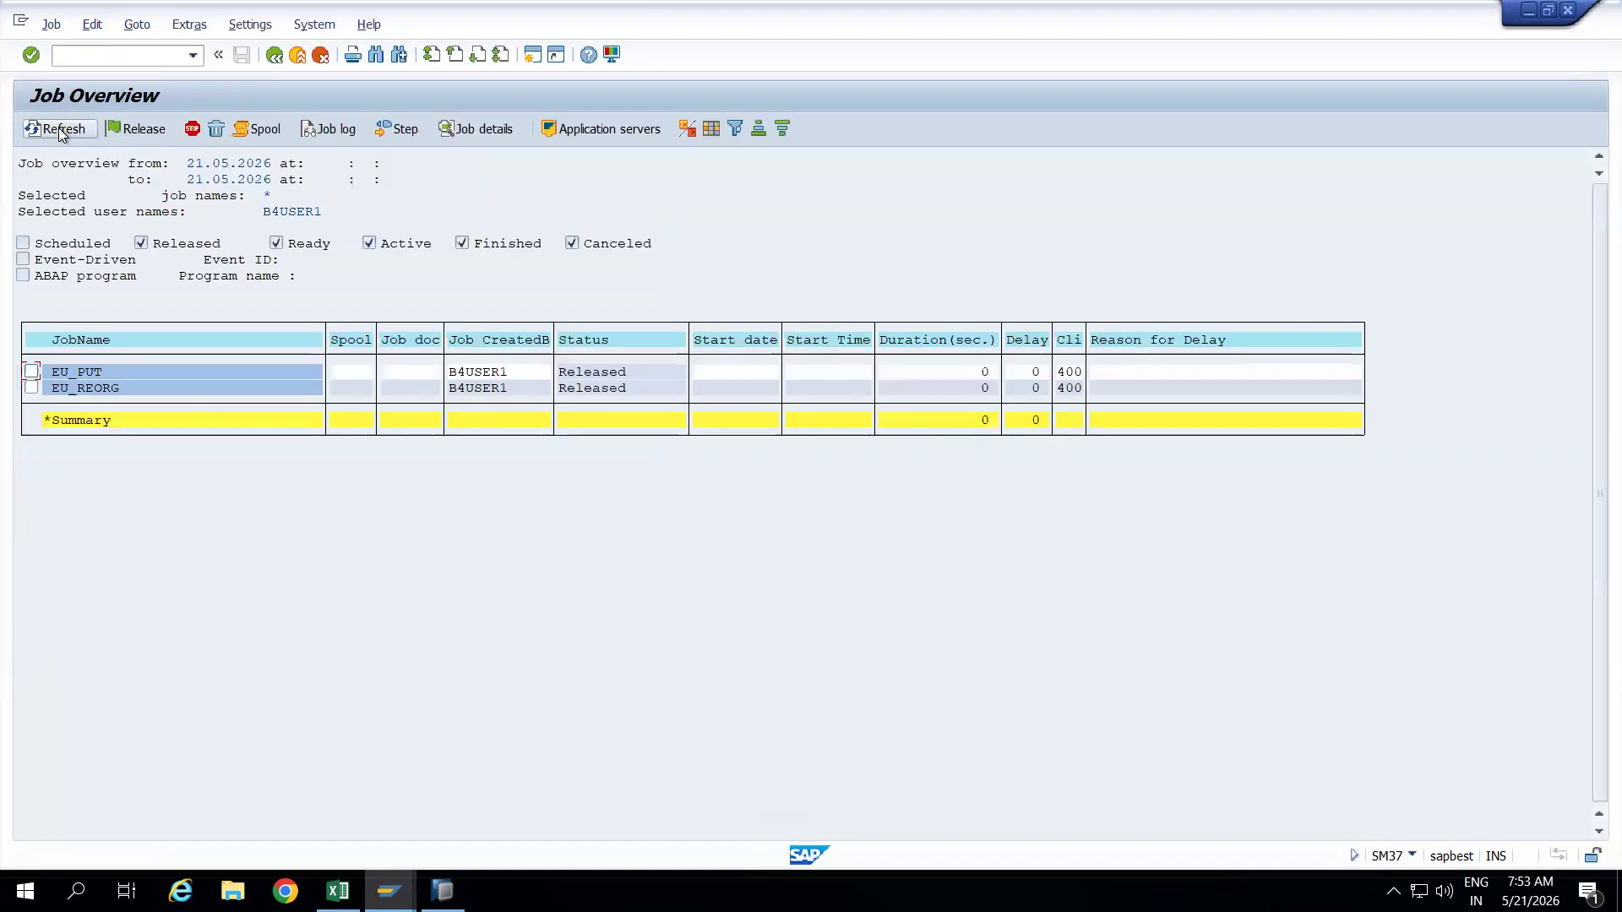
pyautogui.click(274, 55)
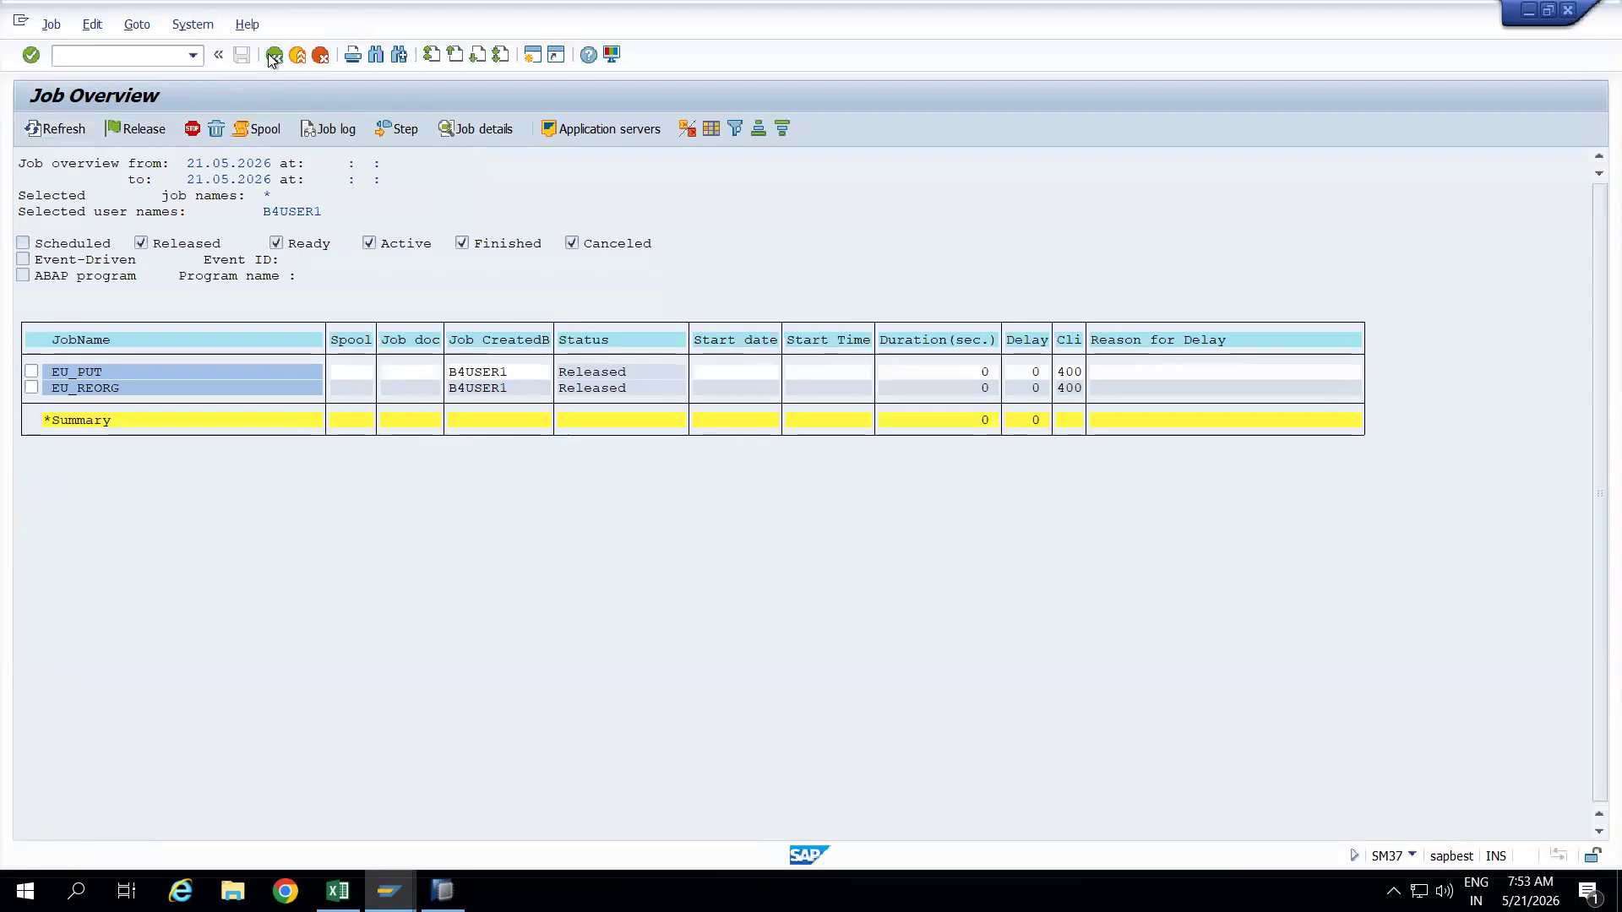
# Include scheduled jobs in the selection, execute it to examine the job overview, and return to the selection screen.
pyautogui.click(53, 261)
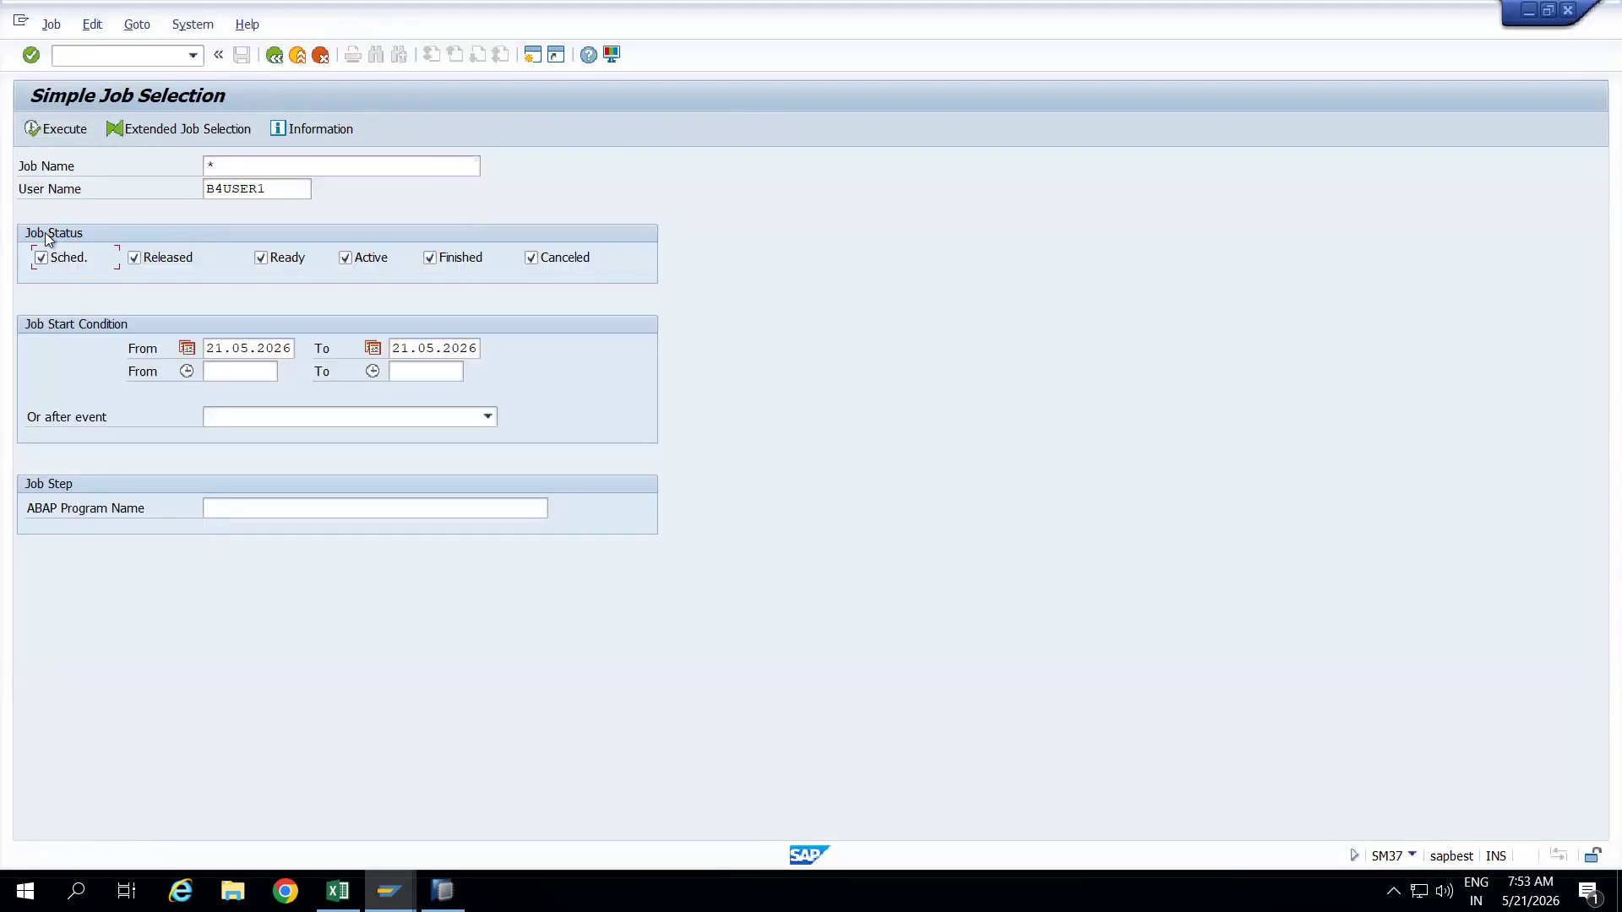
pyautogui.click(34, 133)
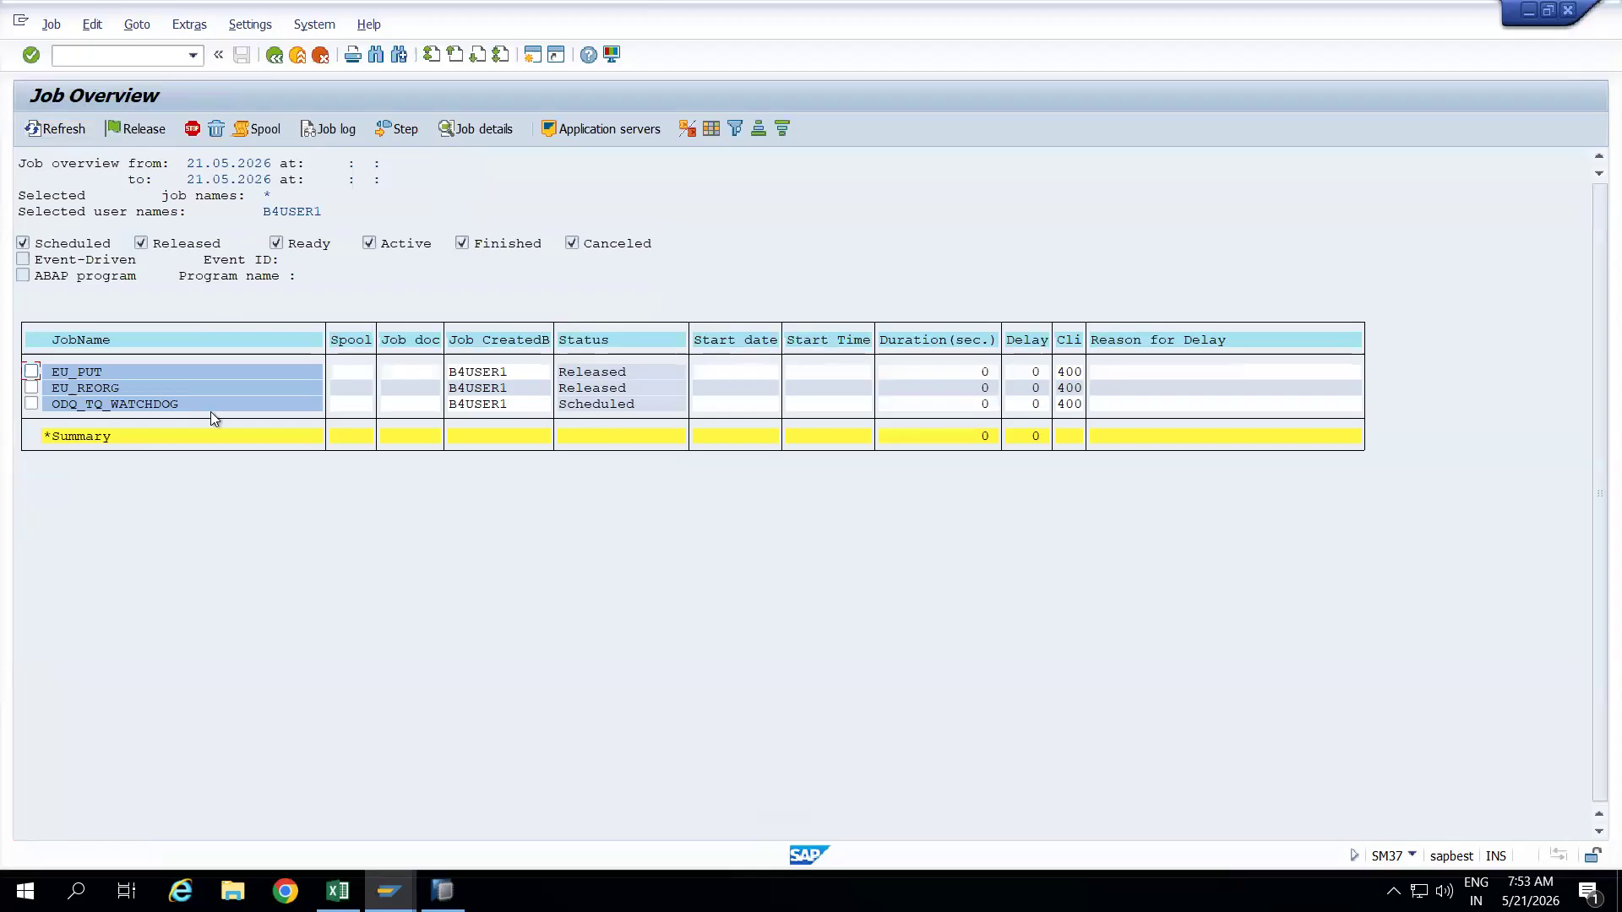
pyautogui.click(176, 404)
pyautogui.click(281, 57)
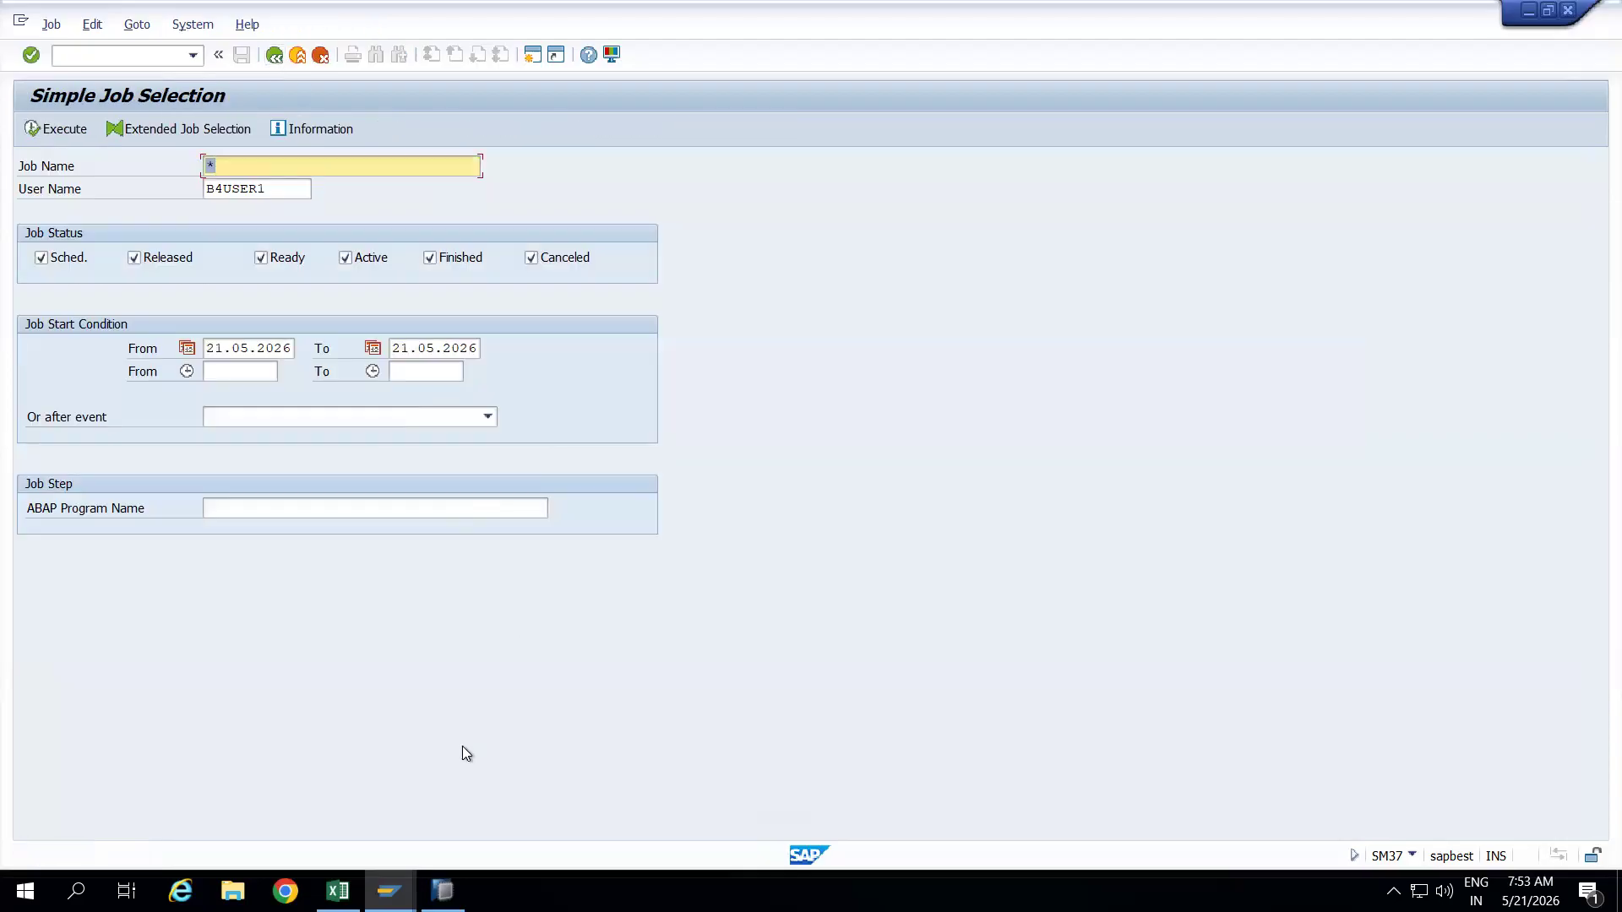
# Check the job name in HANA Studio's job log, set the SM37 job name filter to *RSDS_RE*, and execute the selection.
pyautogui.click(443, 891)
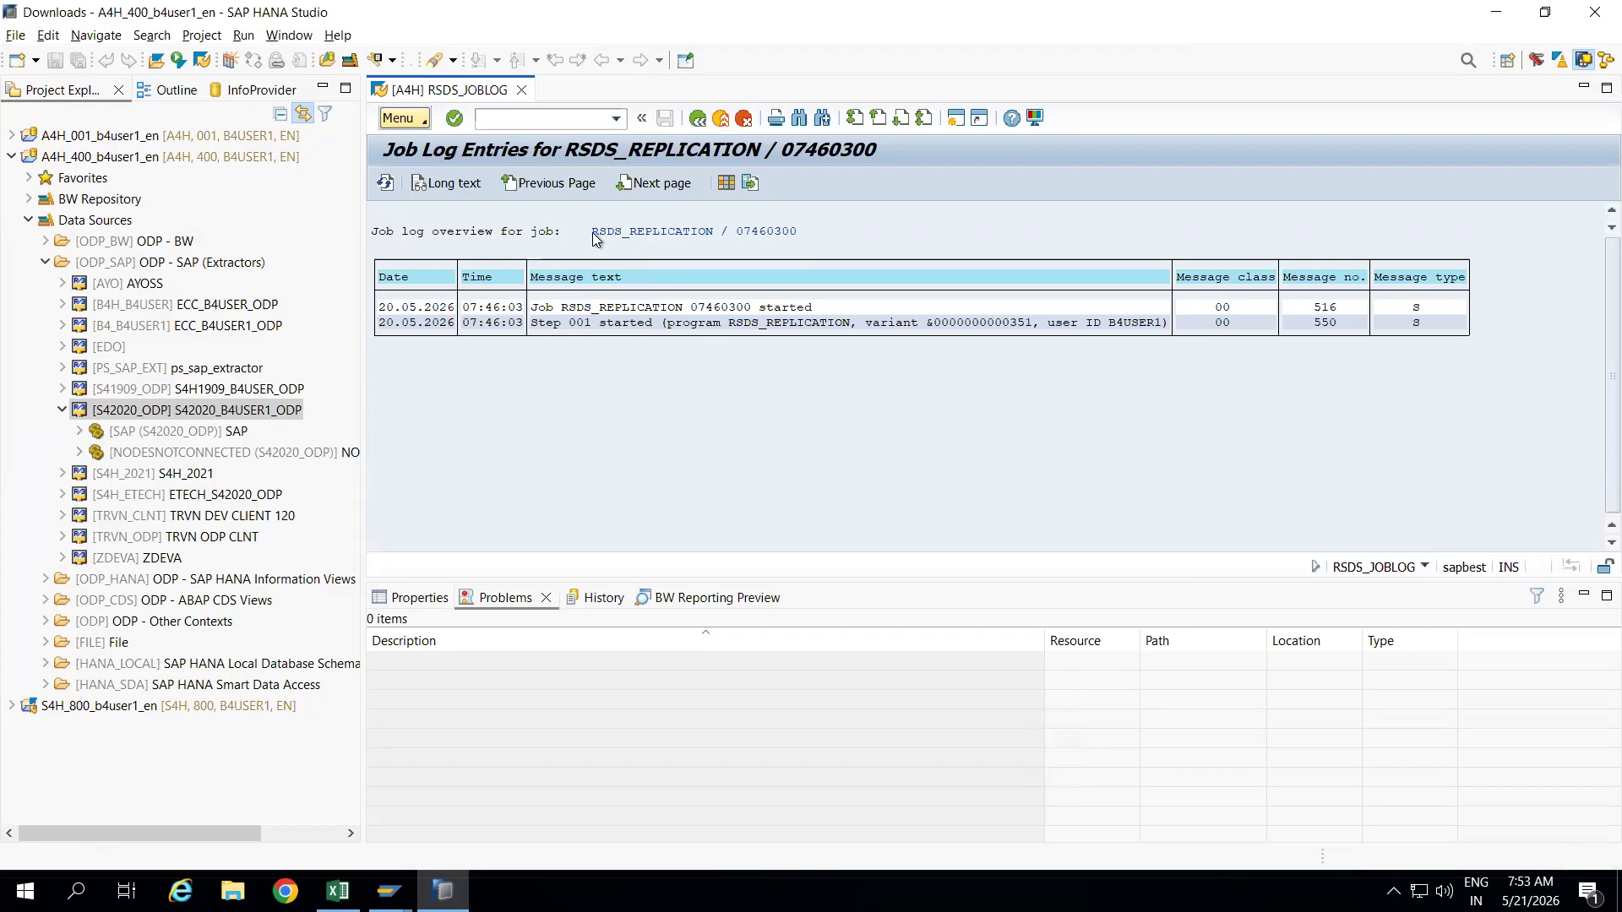
pyautogui.hotkey('alt', 'Tab')
pyautogui.press('Delete')
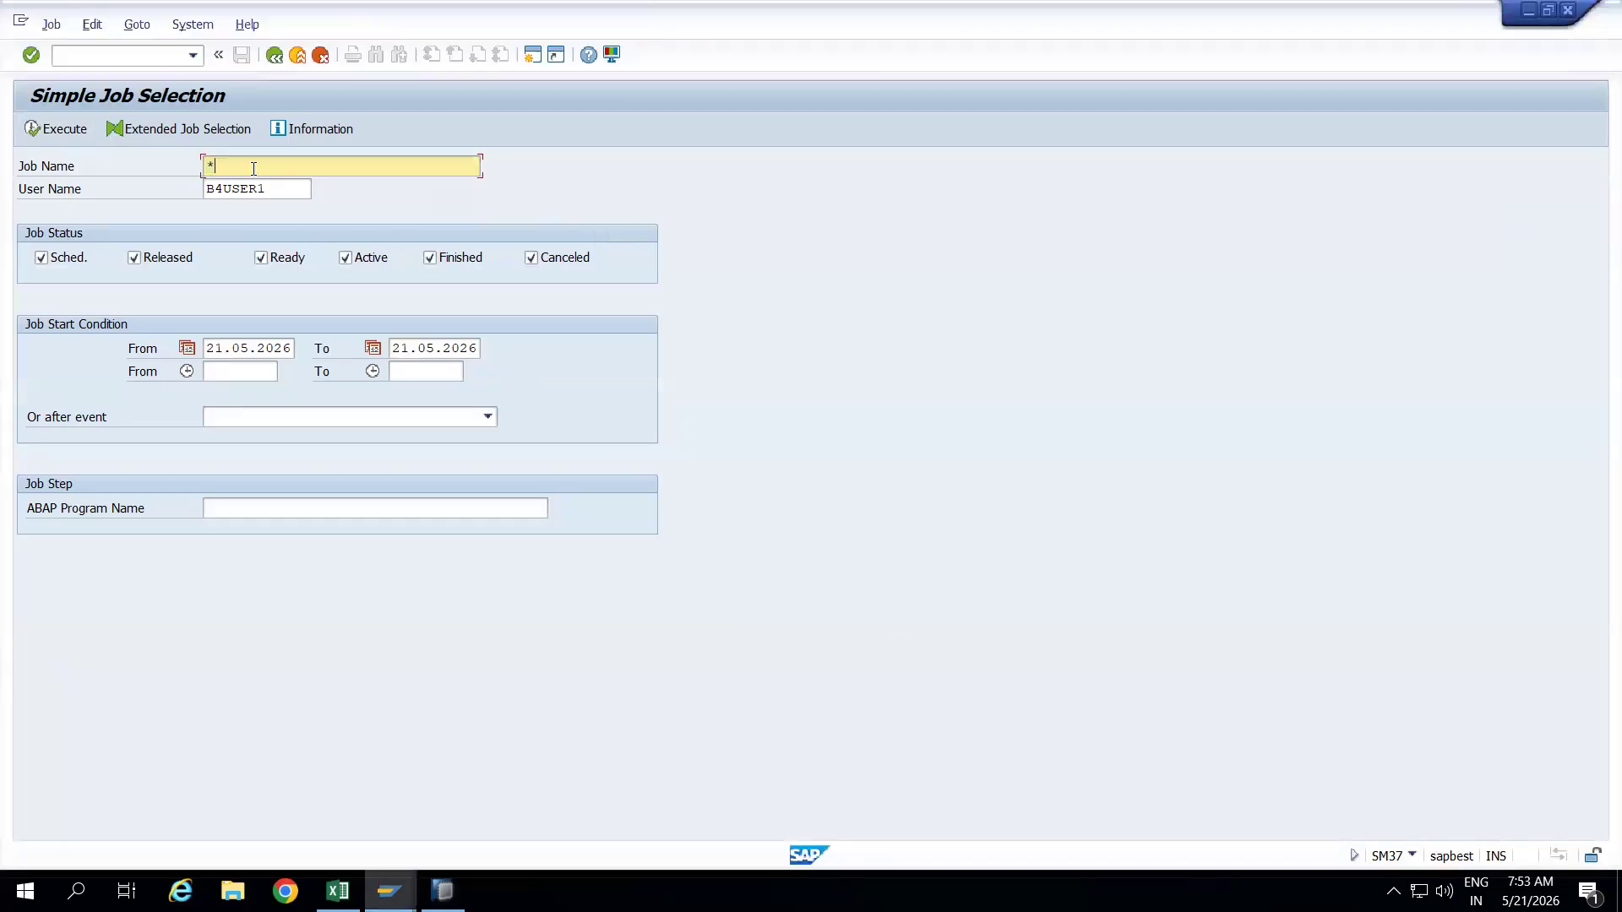
pyautogui.write('RSDS')
pyautogui.write('_')
pyautogui.write('HE*')
pyautogui.write('*')
pyautogui.click(53, 123)
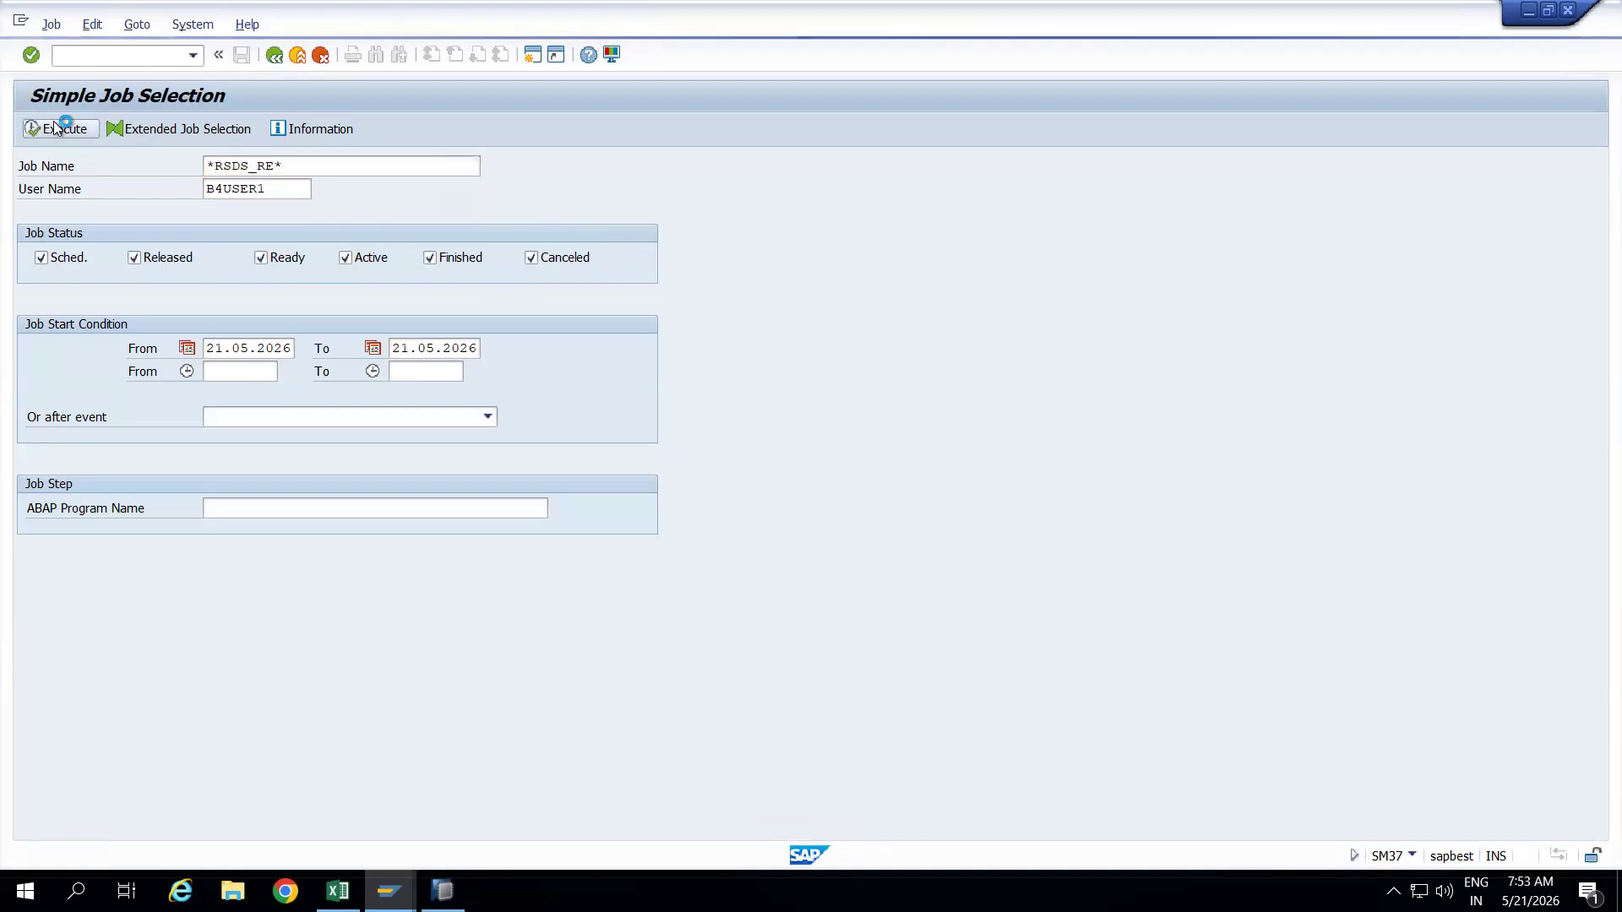
# Widen the user name filter to * for all users and execute the job selection again.
pyautogui.click(272, 188)
pyautogui.press('BackSpace')
pyautogui.press('BackSpace')
pyautogui.press('BackSpace')
pyautogui.press('BackSpace')
pyautogui.press('BackSpace')
pyautogui.press('BackSpace')
pyautogui.press('BackSpace')
pyautogui.write('*')
pyautogui.hotkey('alt', 'Tab')
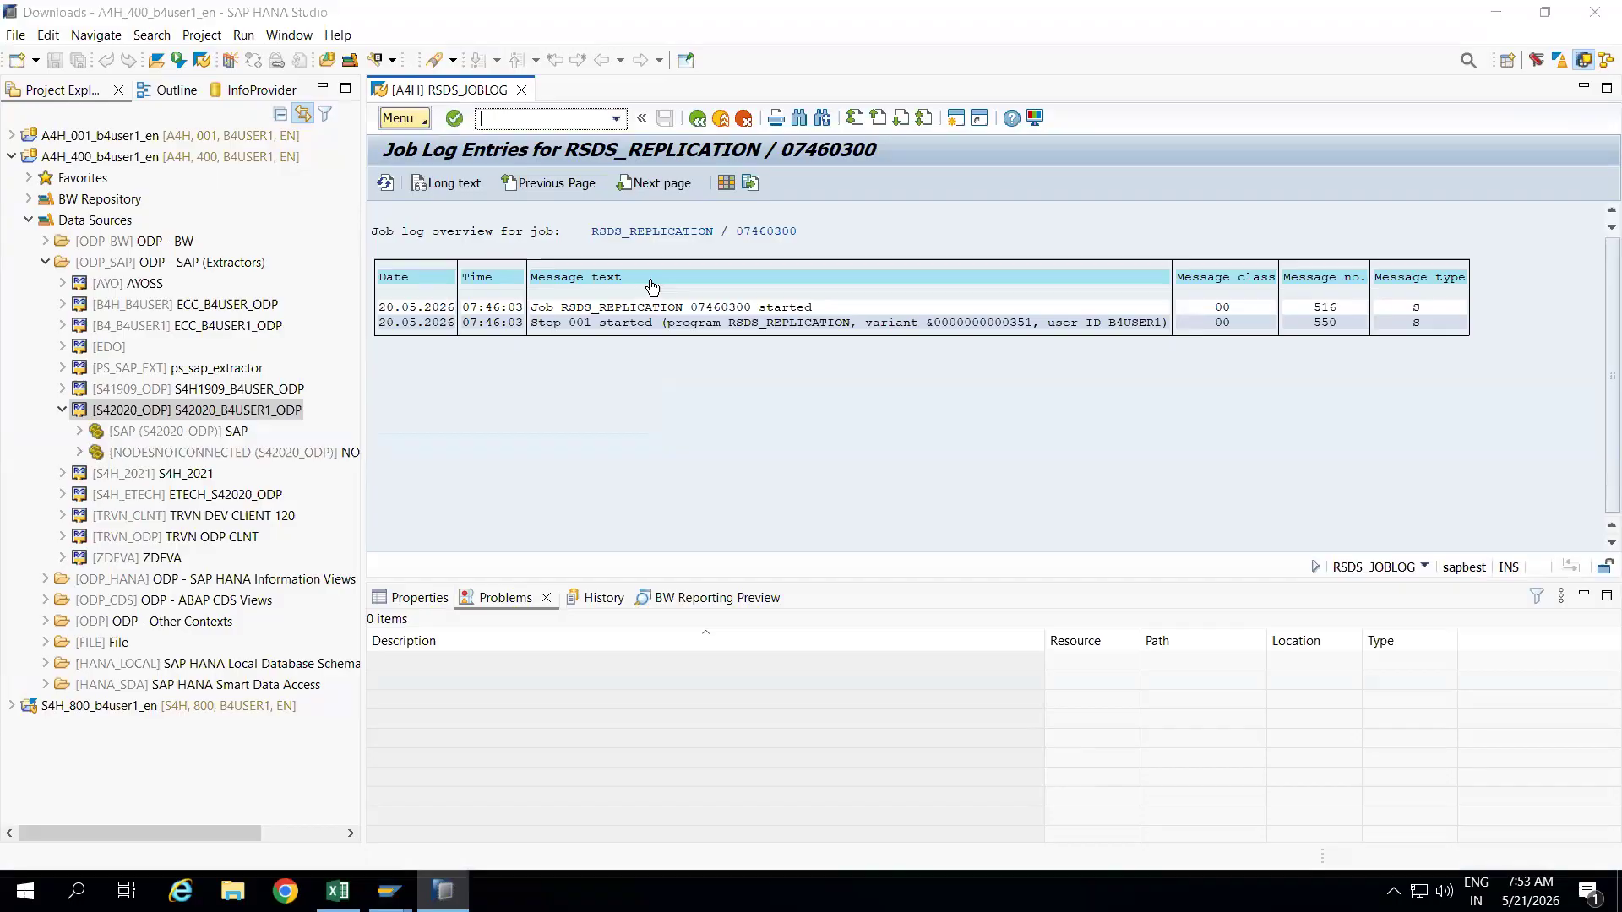
pyautogui.hotkey('alt', 'Tab')
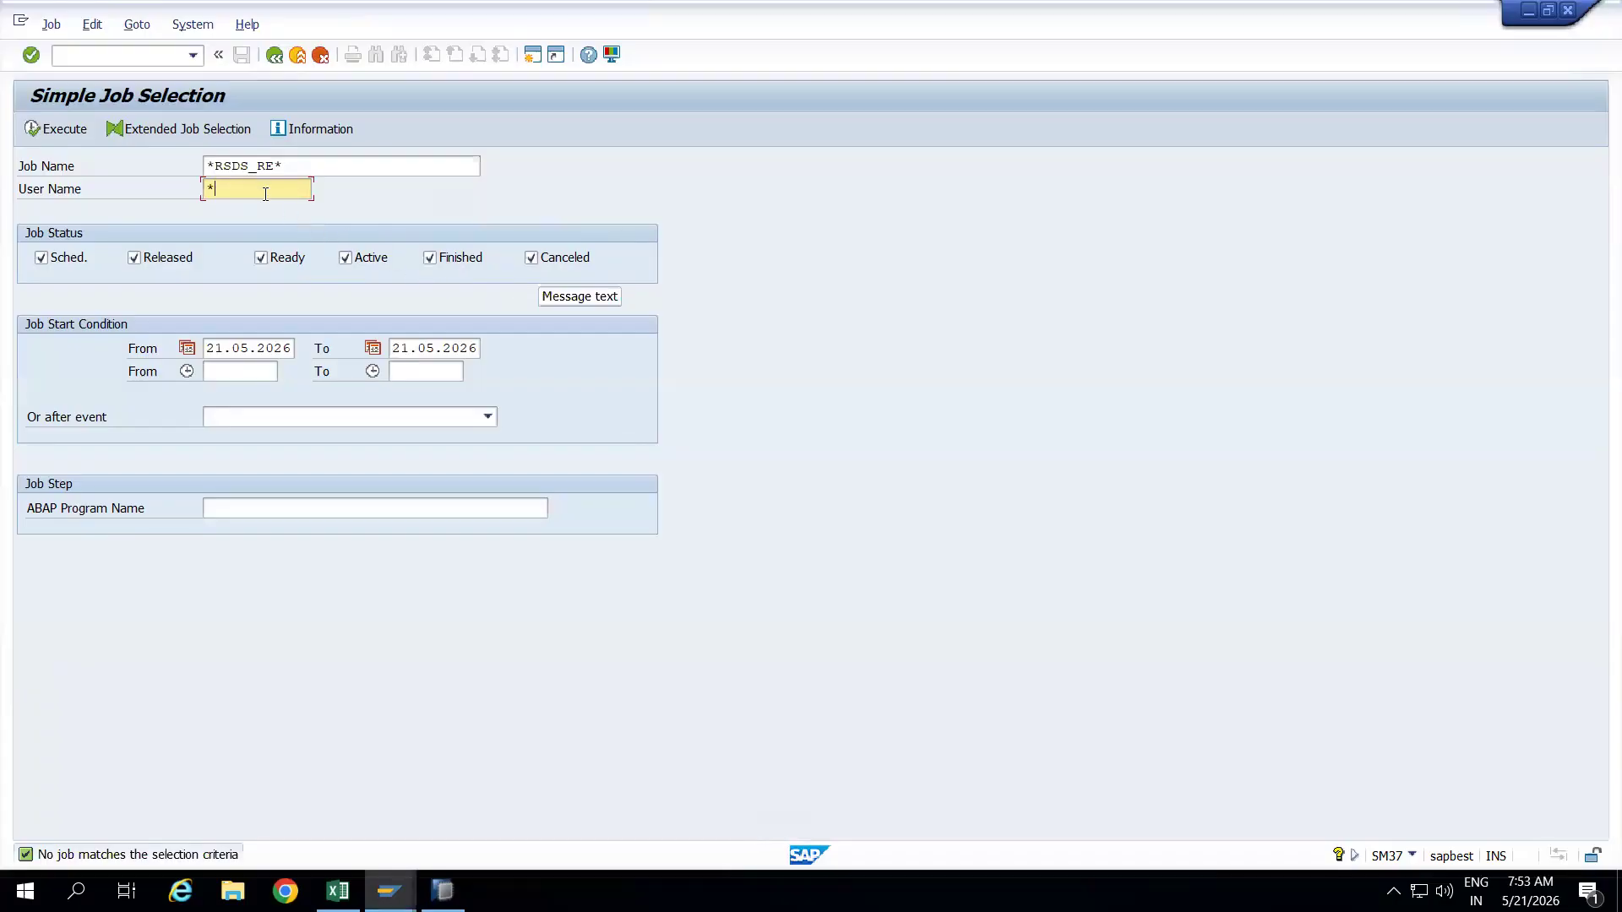
pyautogui.click(59, 126)
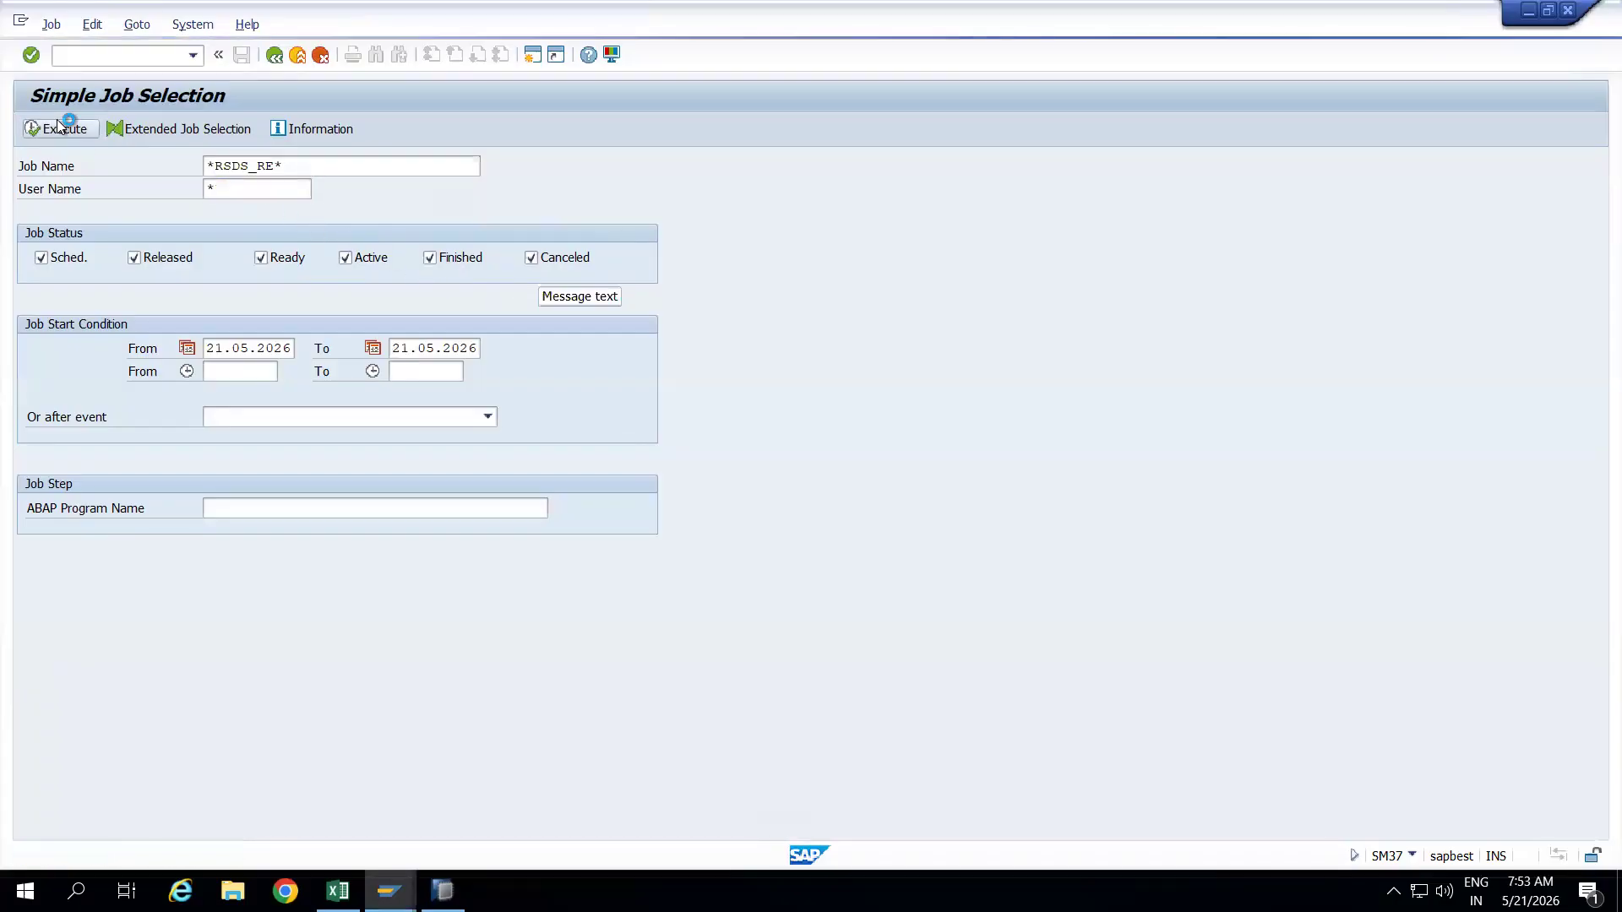
pyautogui.click(59, 127)
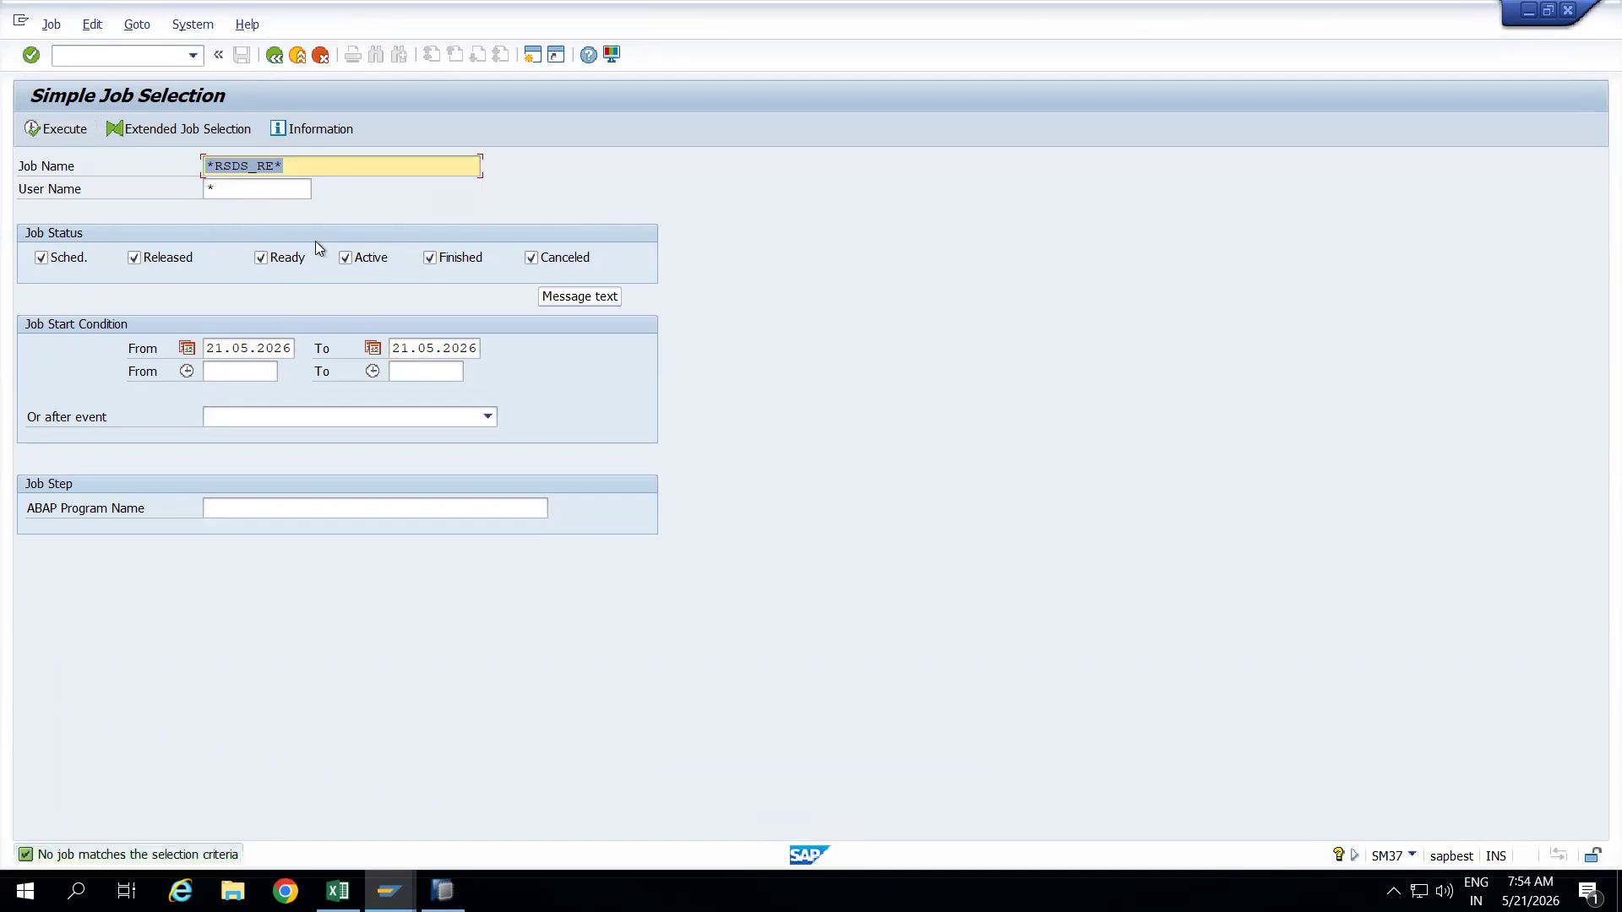
# Copy RSDS_REPLICATION from the job log in HANA Studio into the SM37 job name filter and execute the selection.
pyautogui.hotkey('alt', 'Tab')
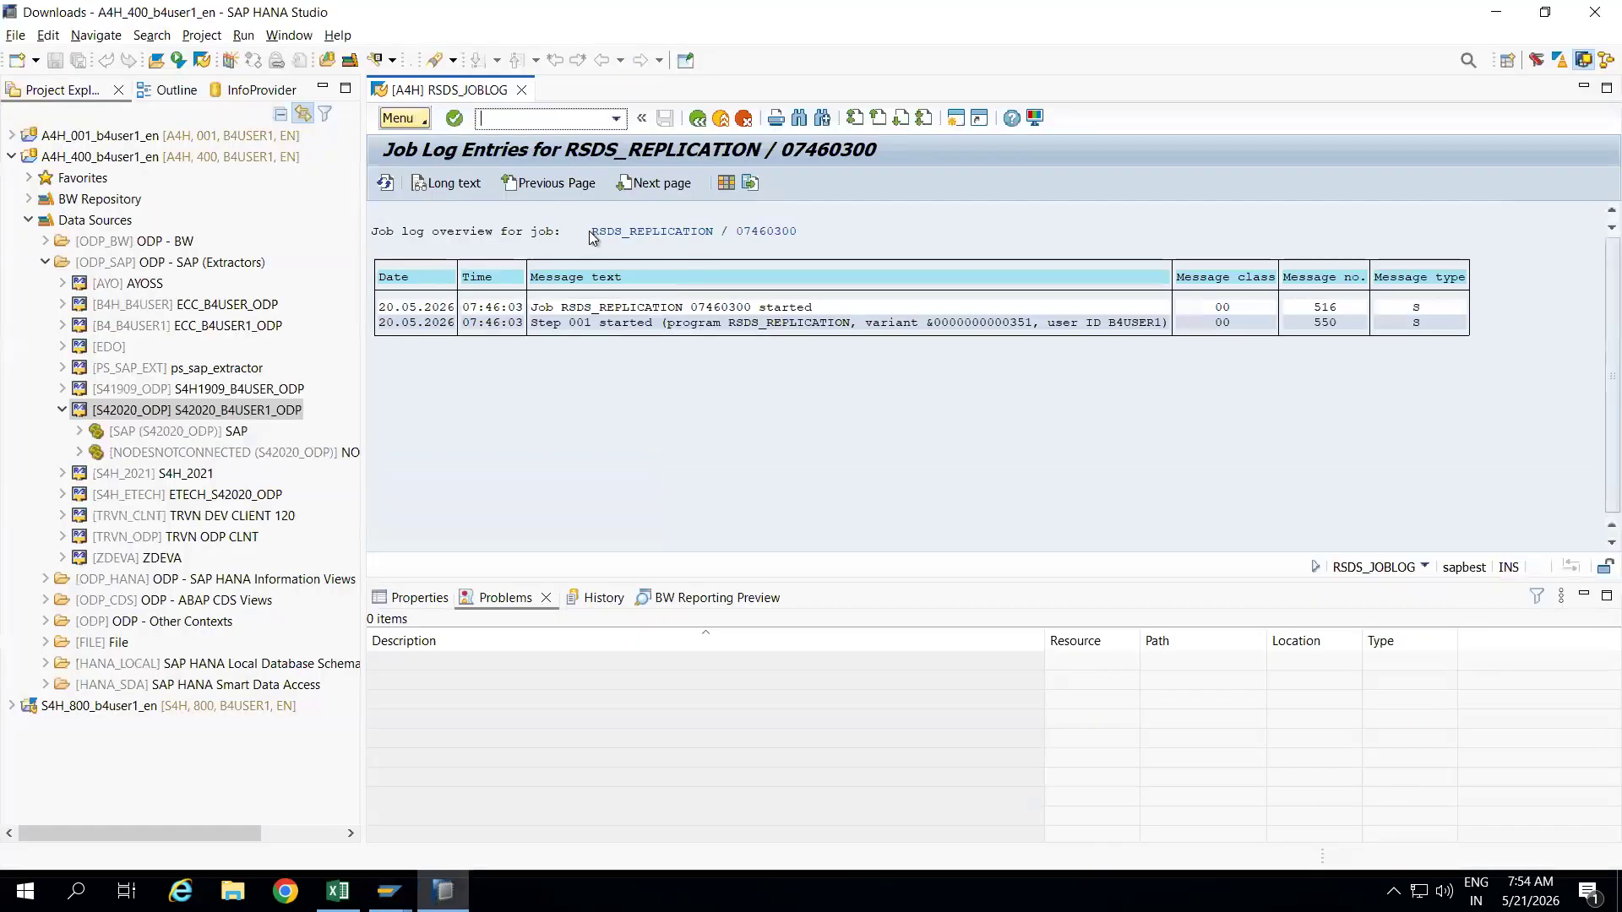
pyautogui.moveTo(587, 232); pyautogui.dragTo(707, 231)
pyautogui.hotkey('ctrl', 'c')
pyautogui.hotkey('alt', 'Tab')
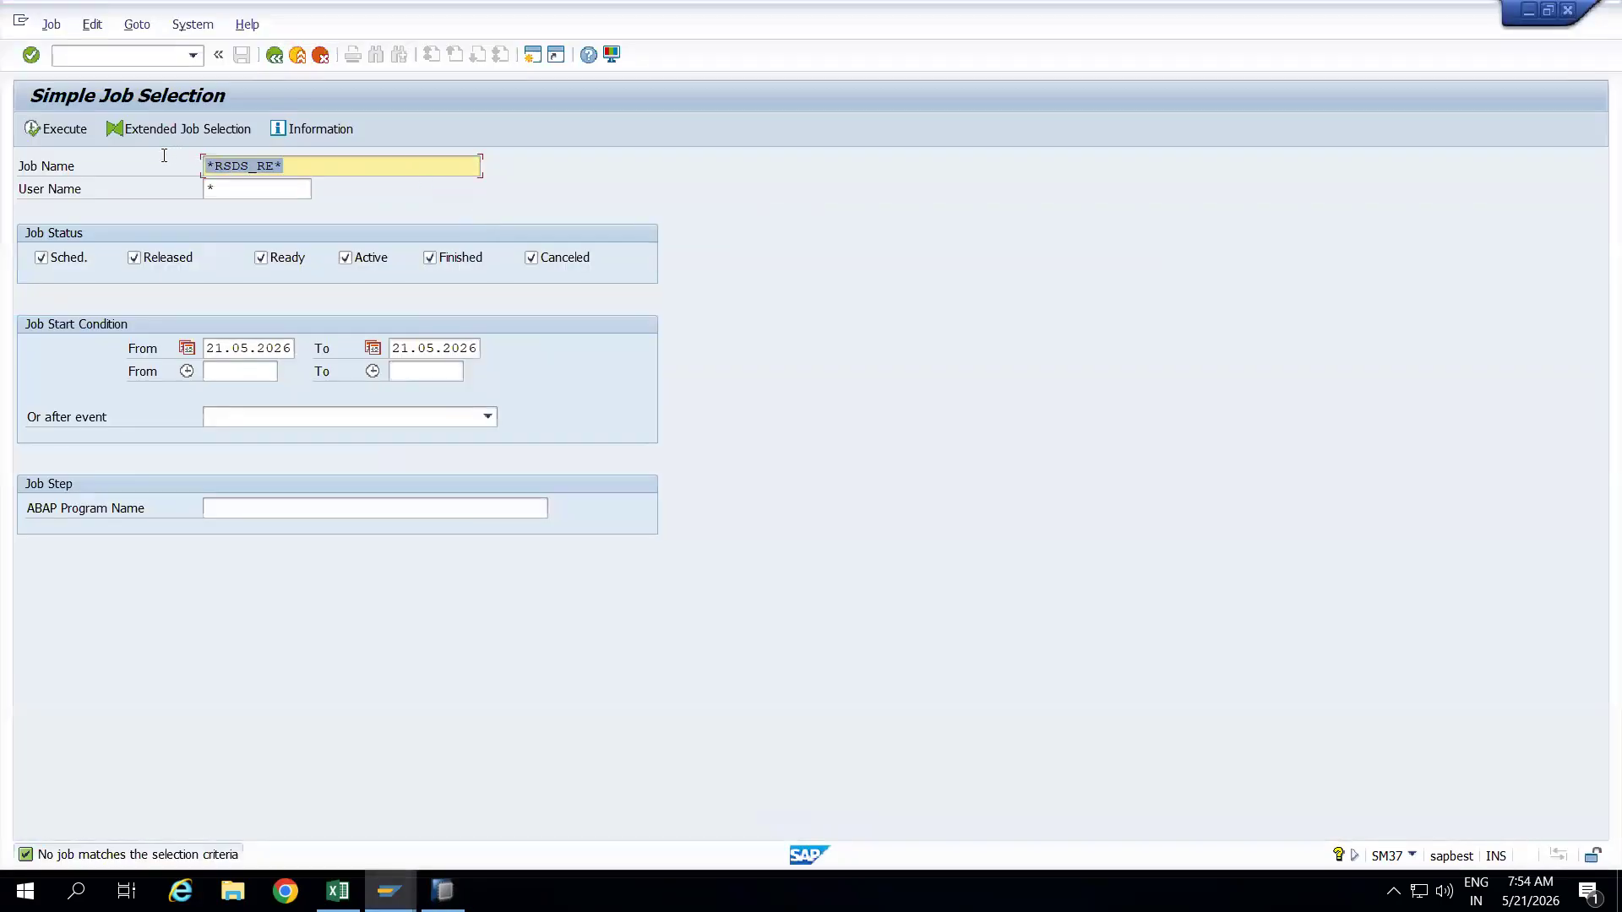
pyautogui.hotkey('ctrl', 'v')
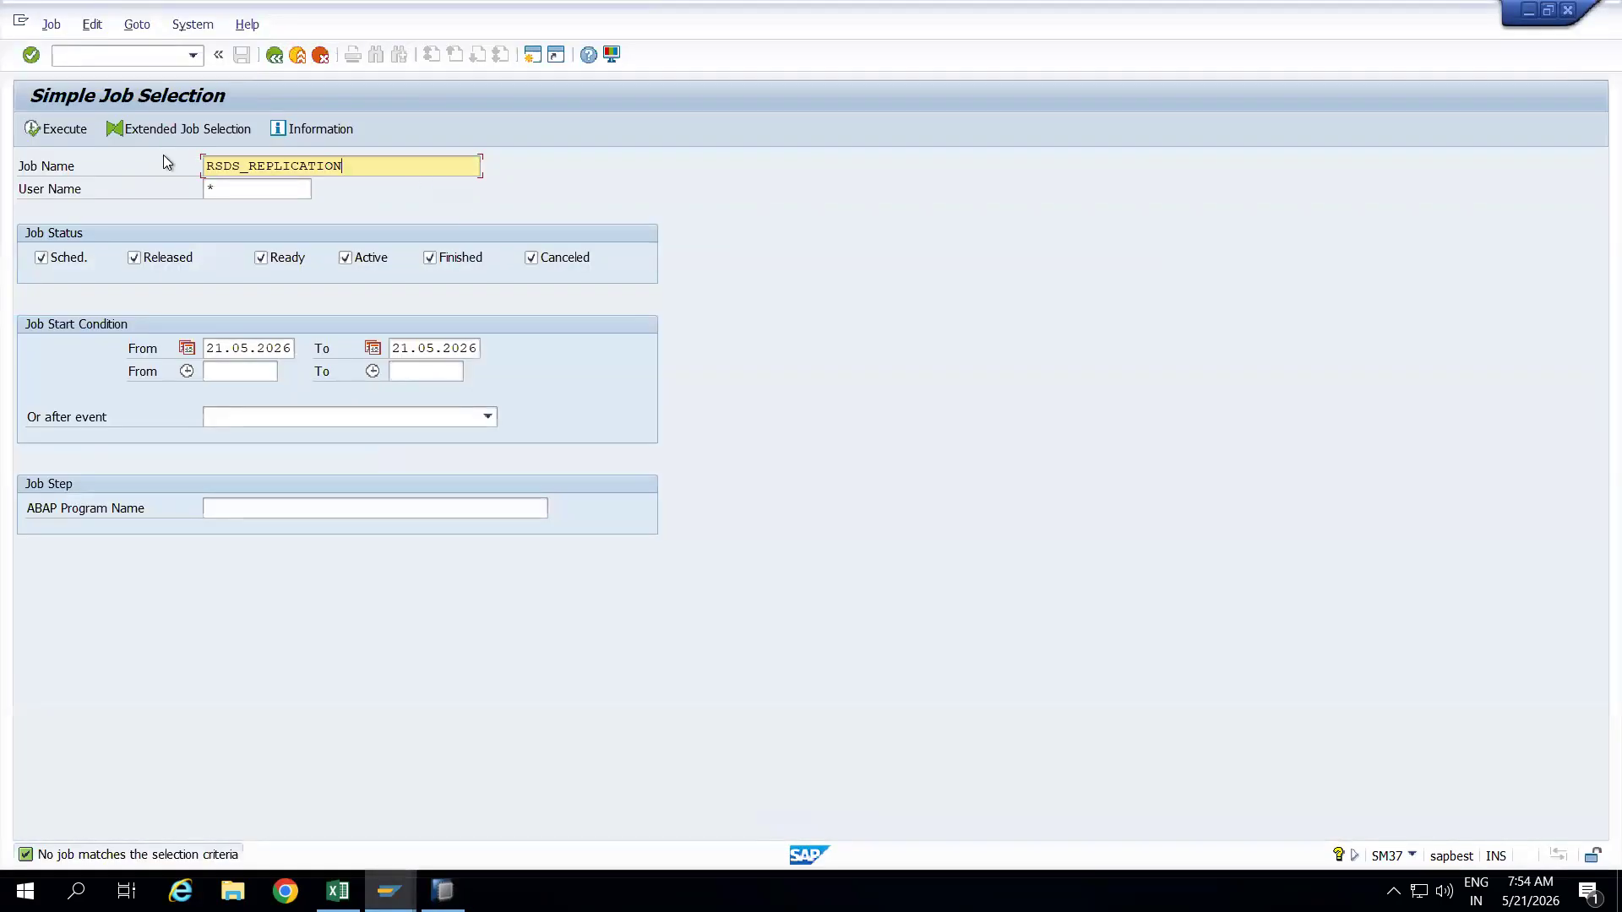
pyautogui.click(63, 129)
pyautogui.click(63, 129)
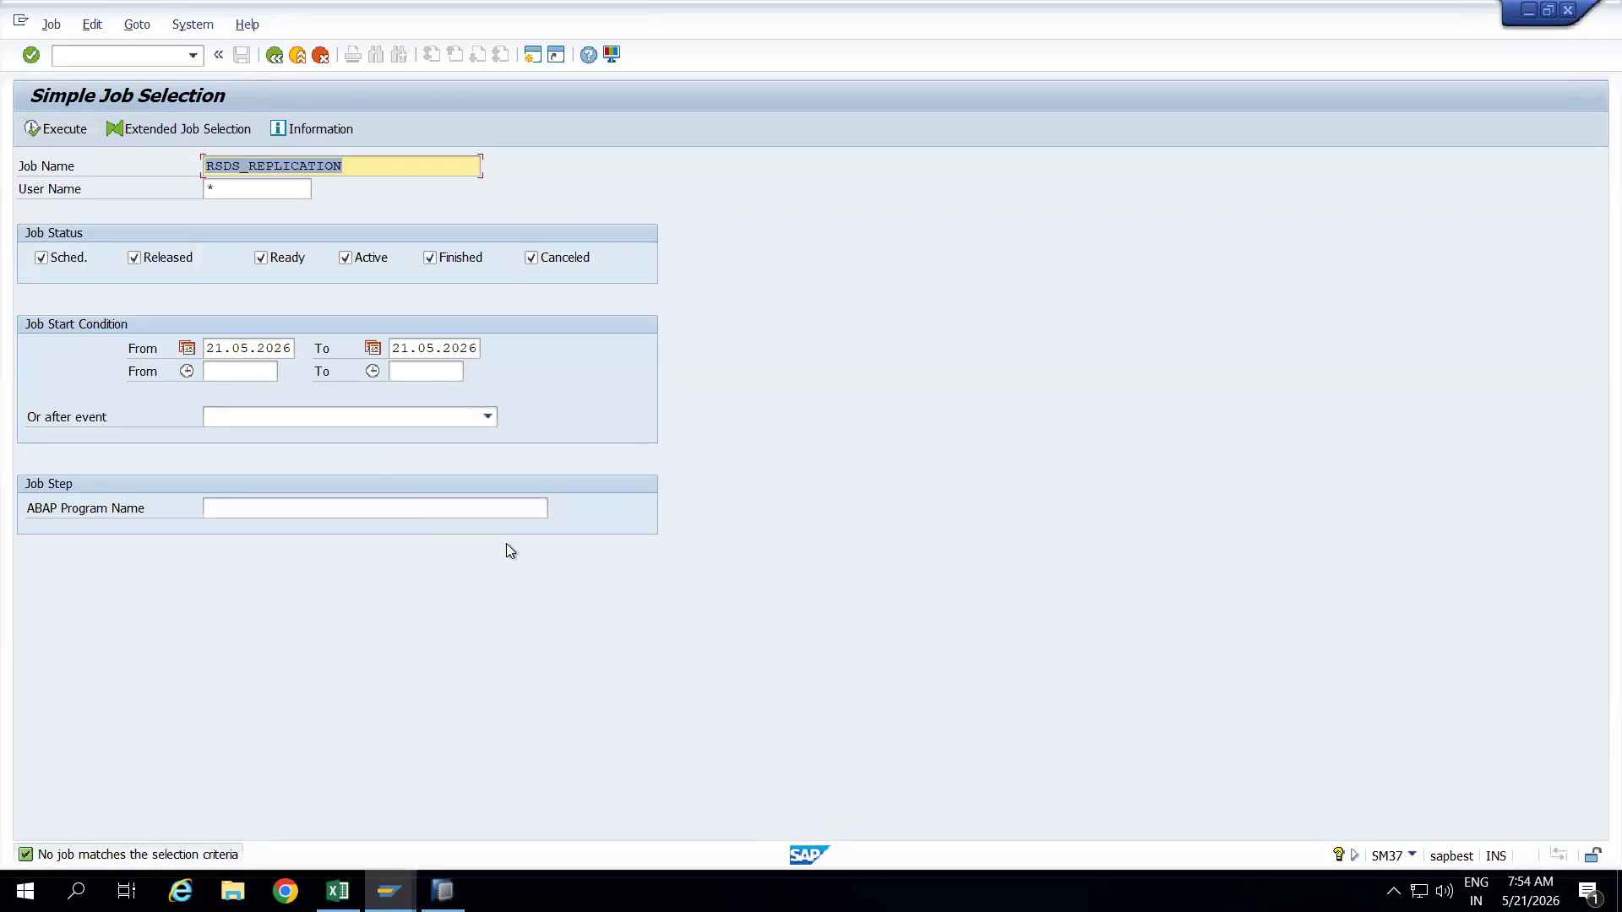
# Return to HANA Studio, refresh the RSDS_REPLICATION job log, and examine the message about the S42020_ODP source system.
pyautogui.hotkey('alt', 'Tab')
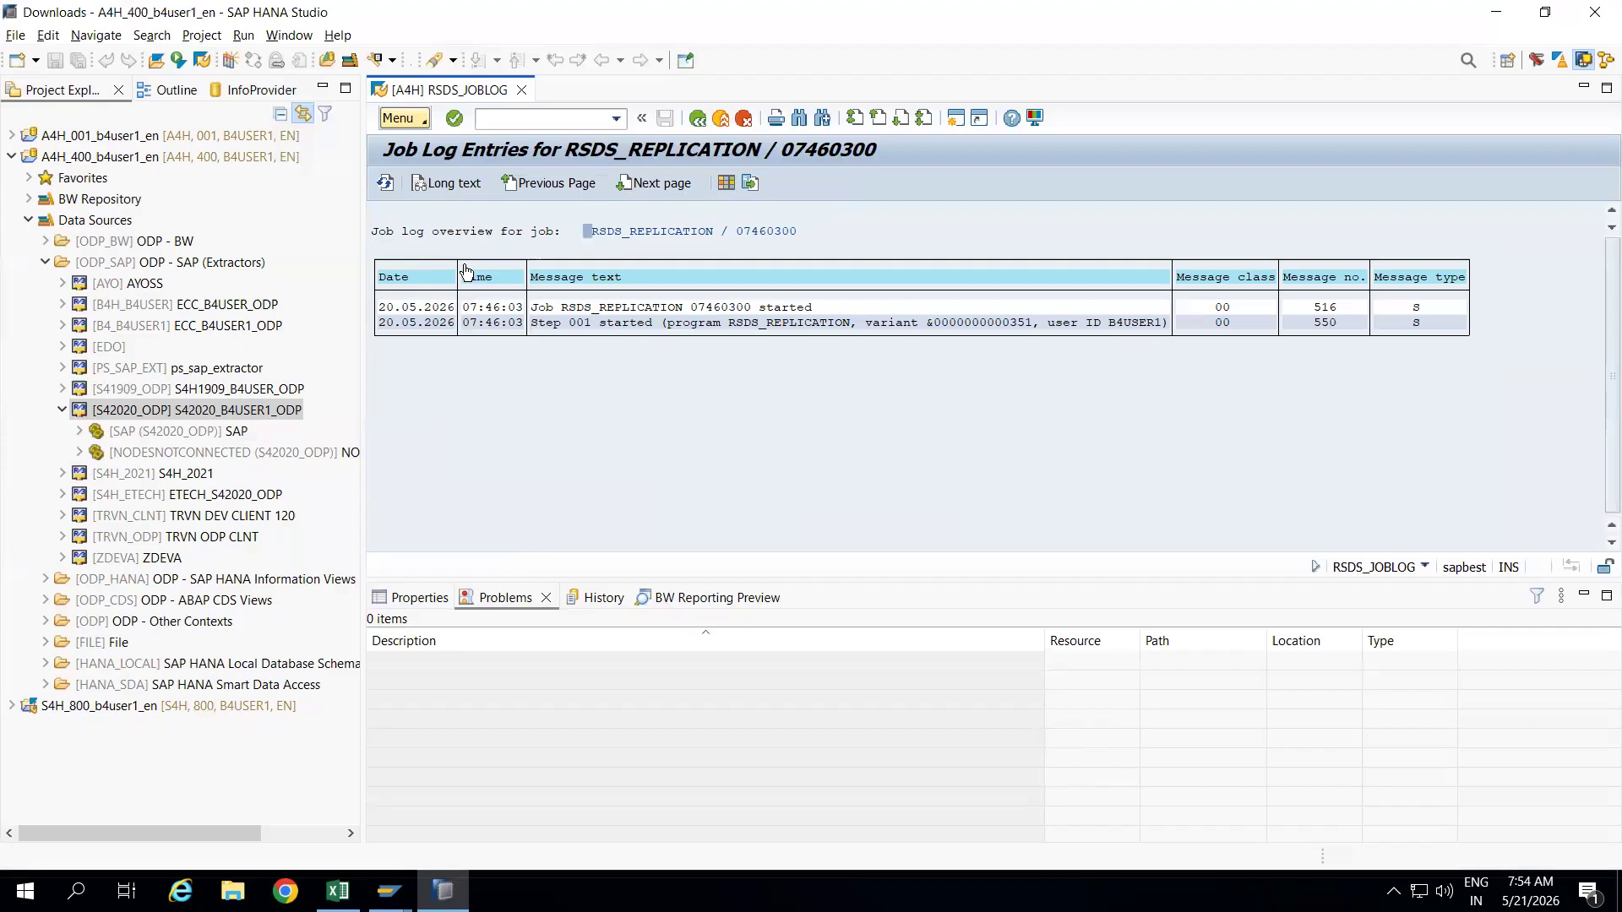
pyautogui.click(386, 184)
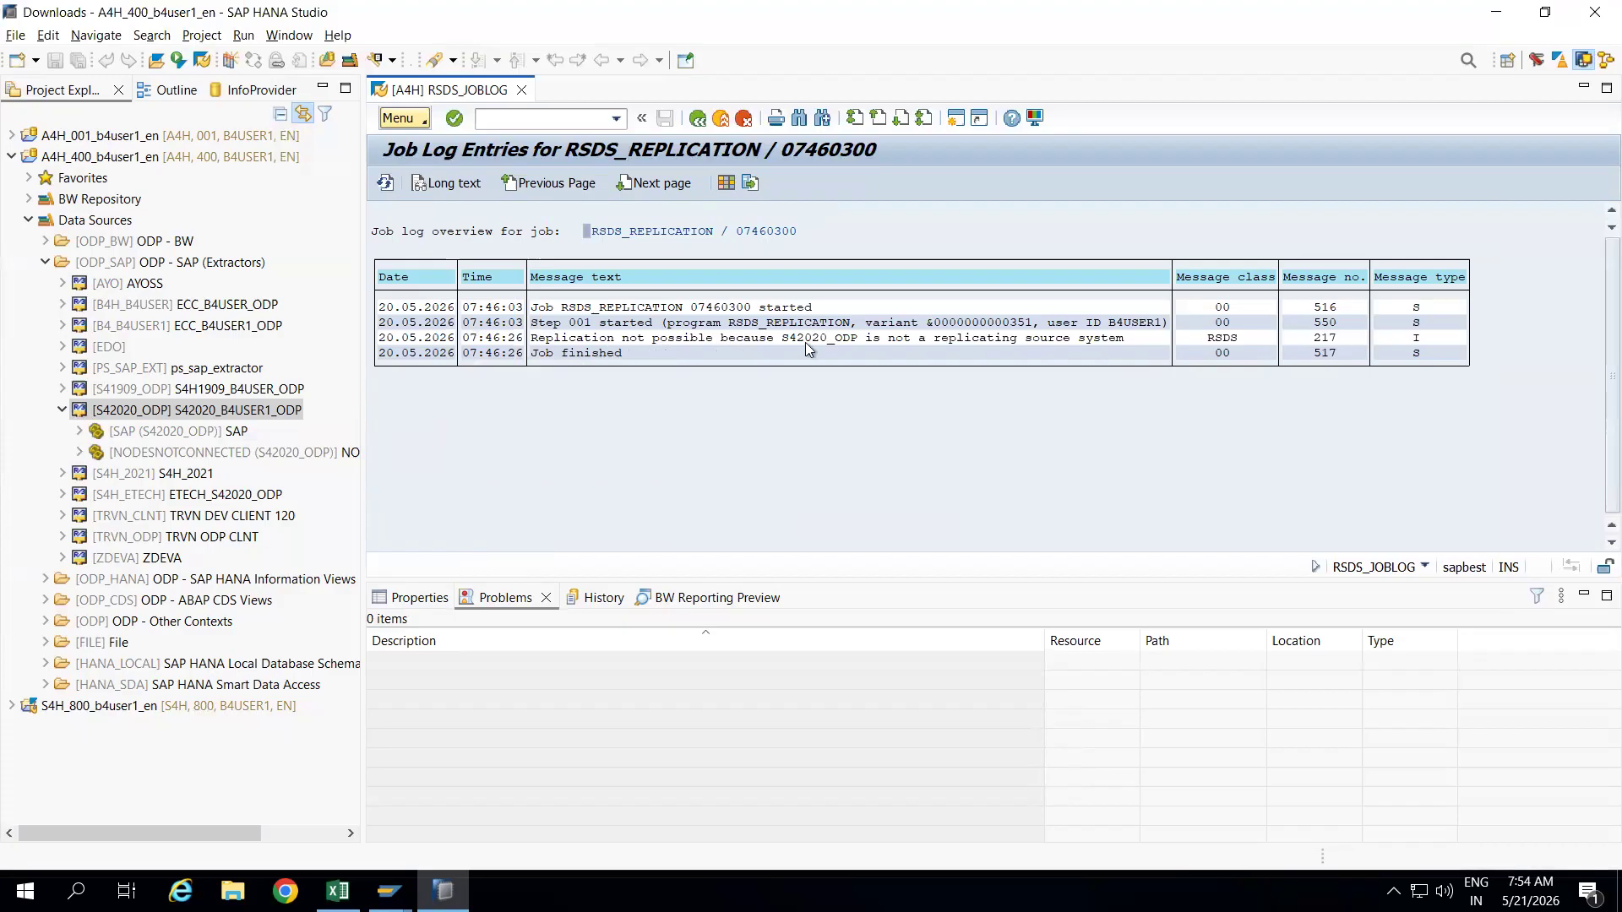
pyautogui.click(1113, 338)
# Switch to the Extractor Checker session in SAP GUI and open Installation of DataSource from Business Content with /nRSA5.
pyautogui.moveTo(397, 882)
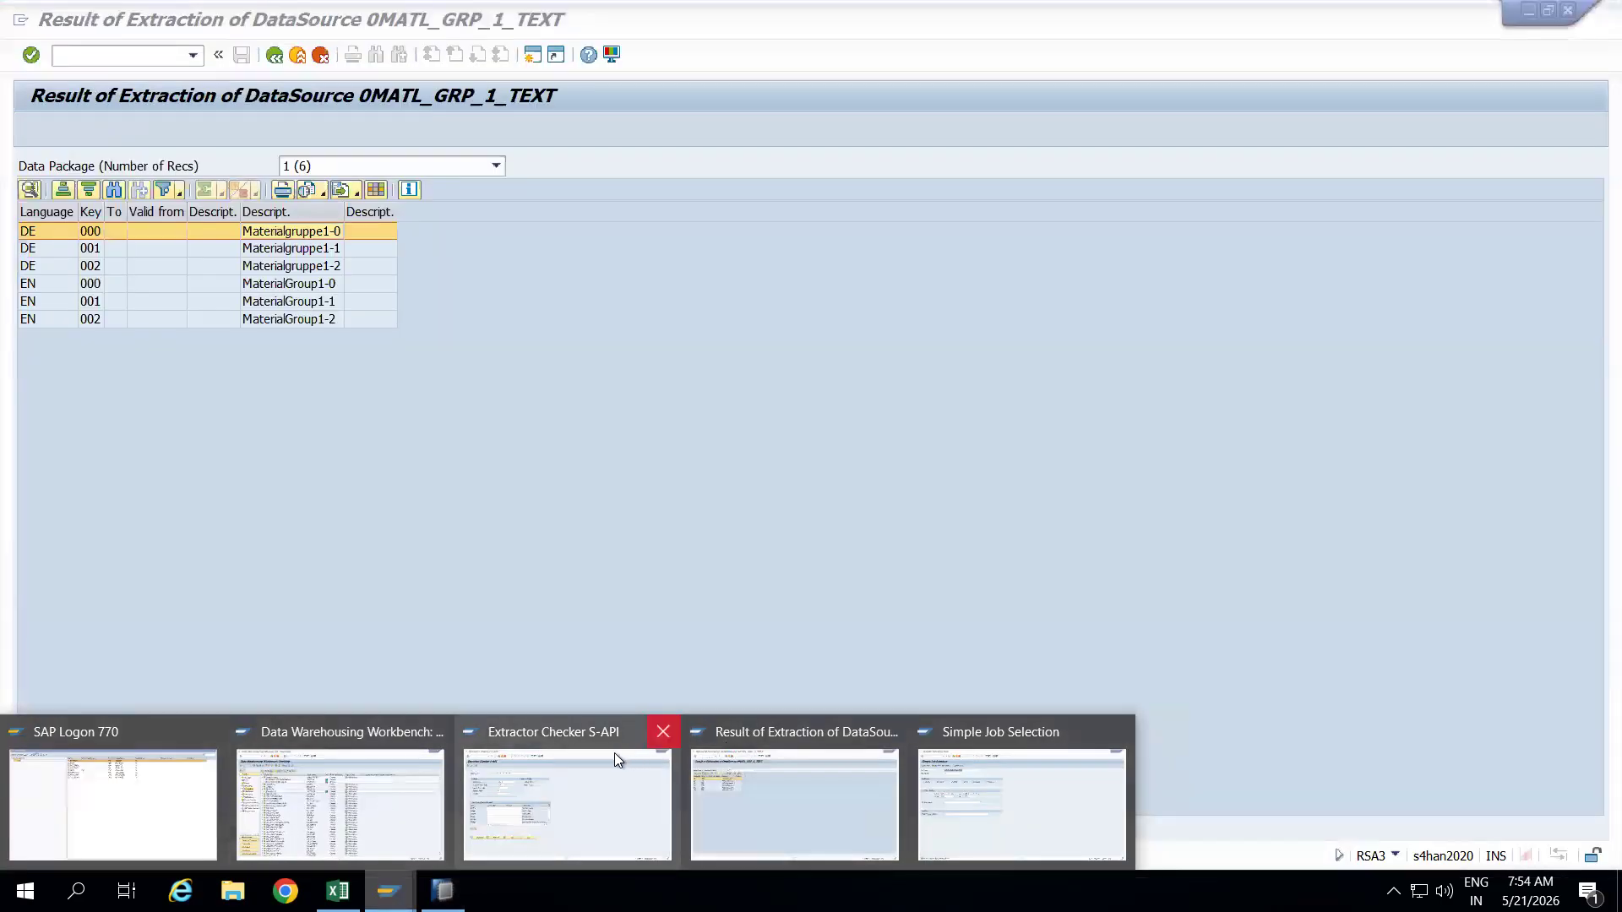
pyautogui.click(612, 753)
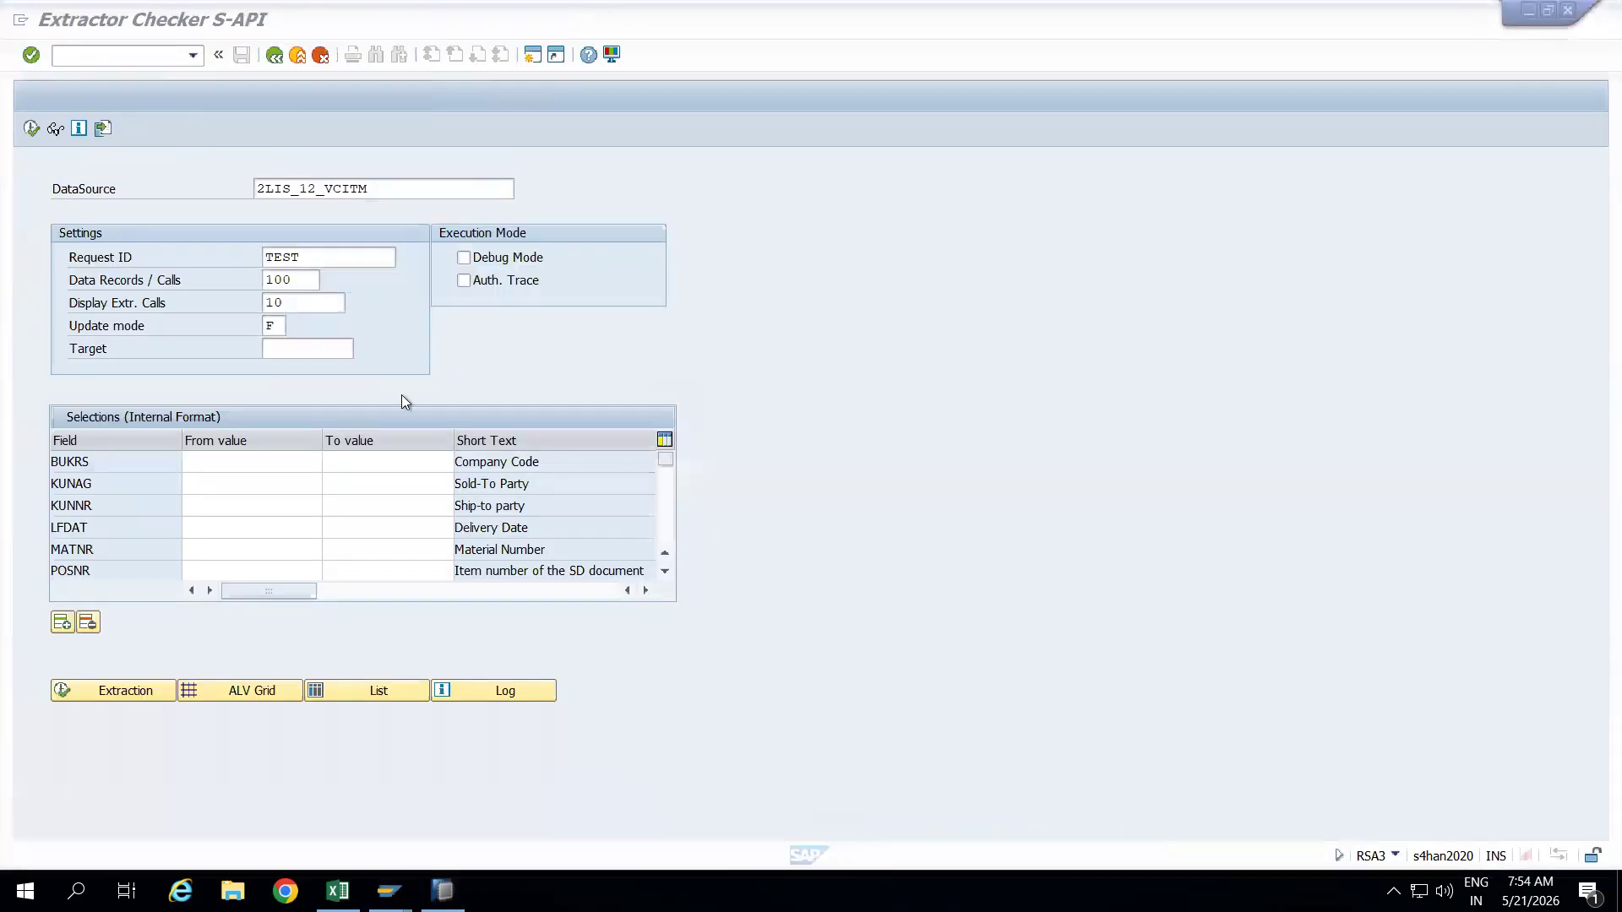
pyautogui.click(124, 60)
pyautogui.write('/nrsa')
pyautogui.press('Return')
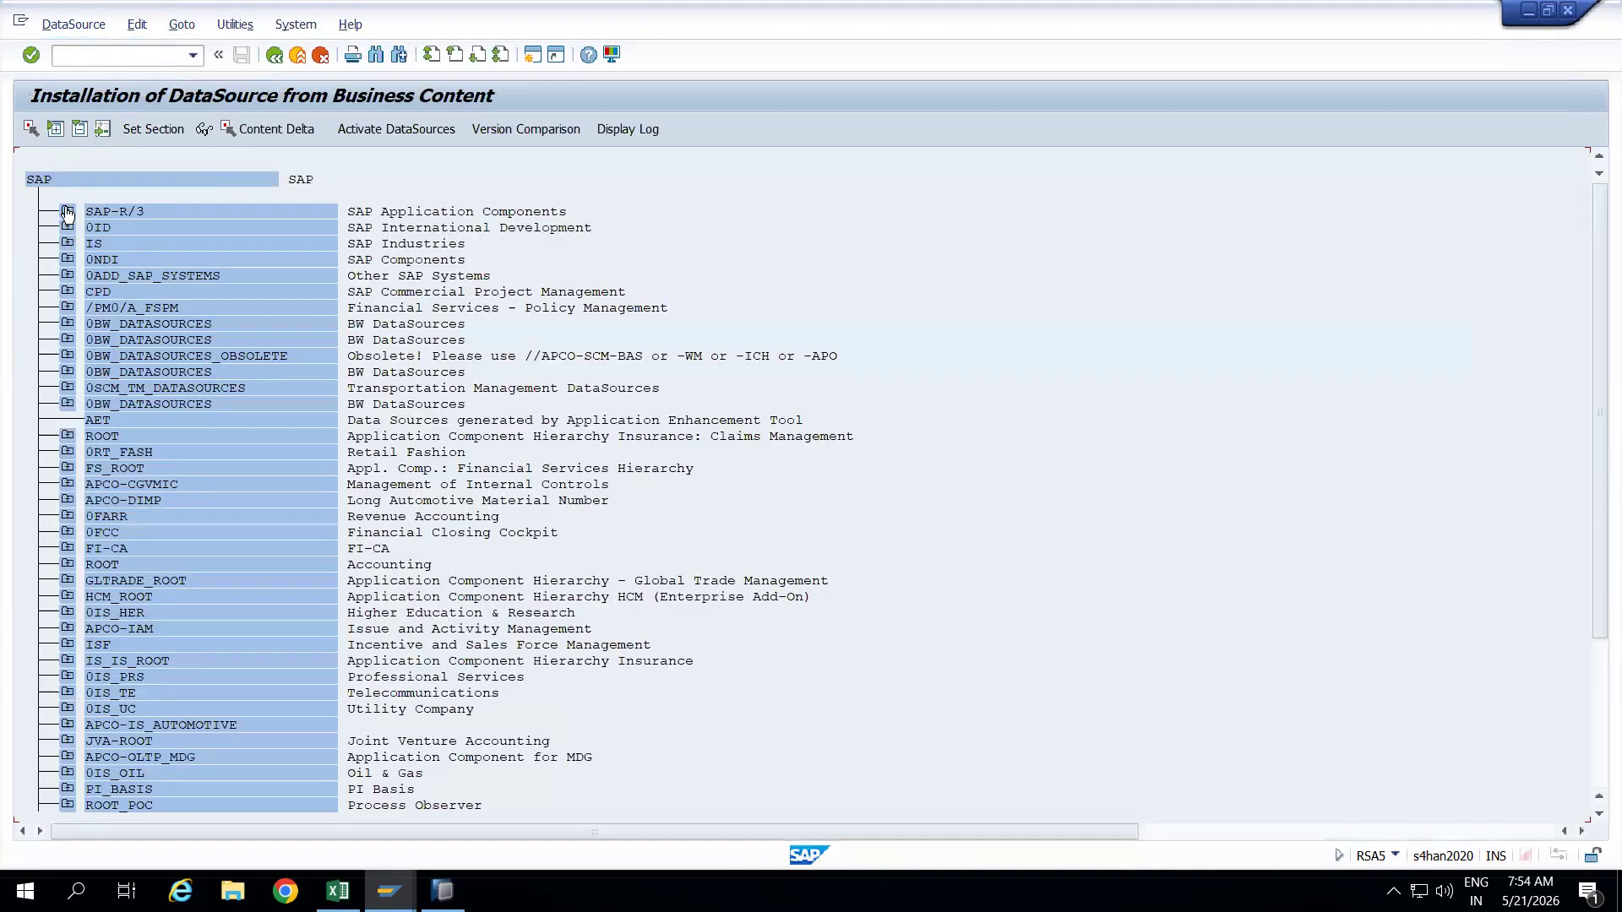
# Expand the whole SAP component tree and find the 0CUSTOMER_ATTR DataSource in it.
pyautogui.click(44, 178)
pyautogui.click(49, 133)
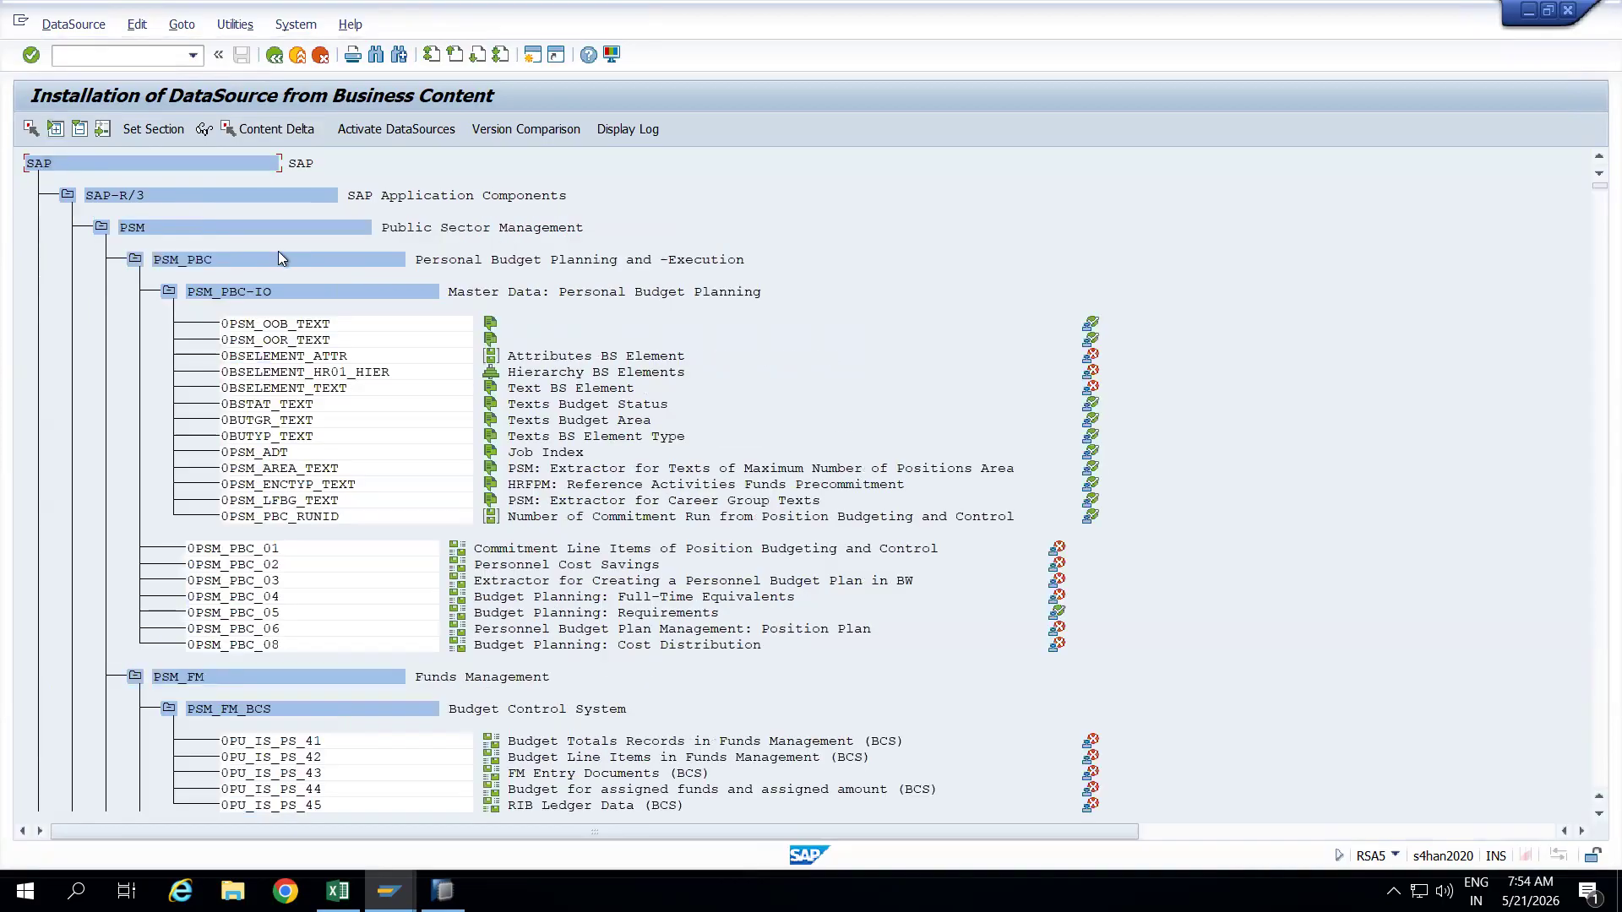
pyautogui.hotkey('ctrl', 'f')
pyautogui.write('0')
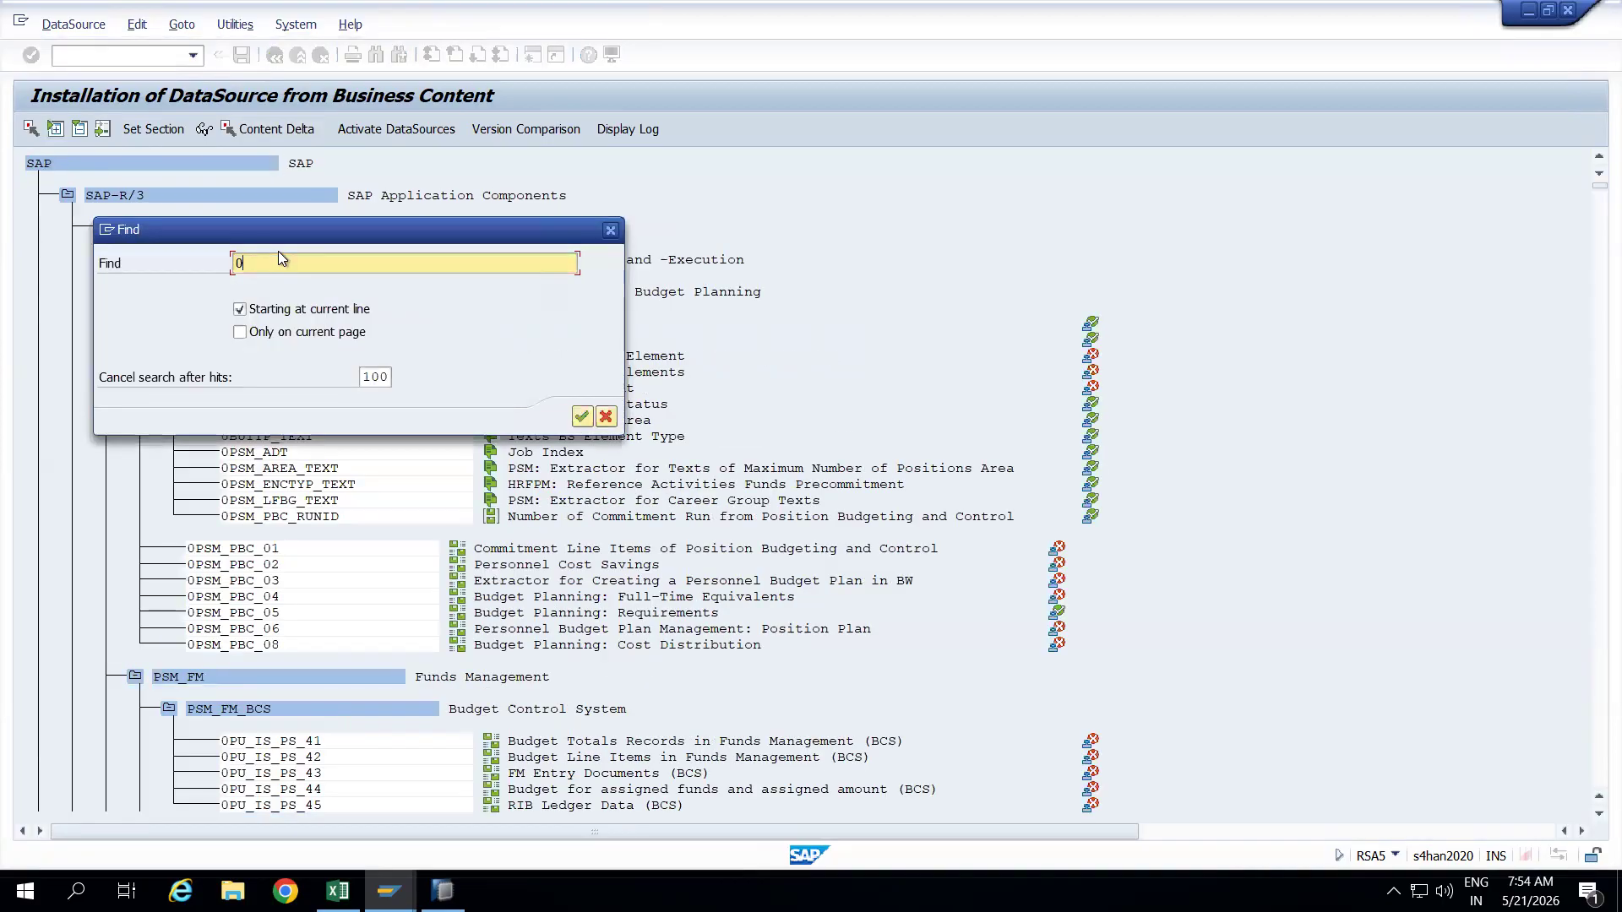
pyautogui.write('CUSTOMER_ATTR')
pyautogui.press('Return')
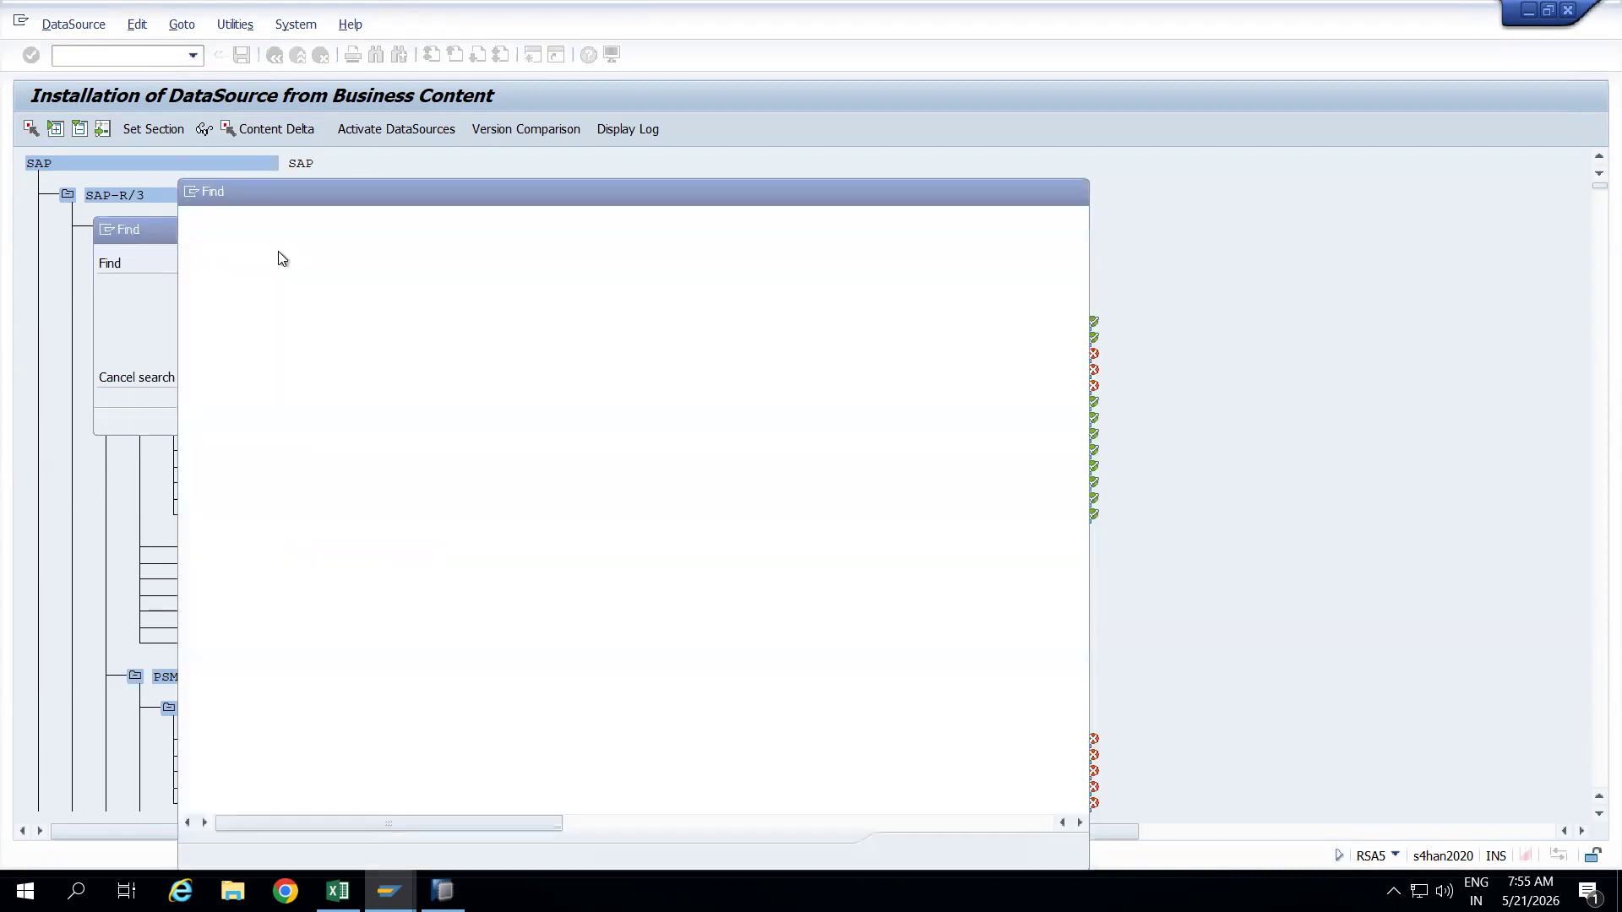
pyautogui.doubleClick(398, 257)
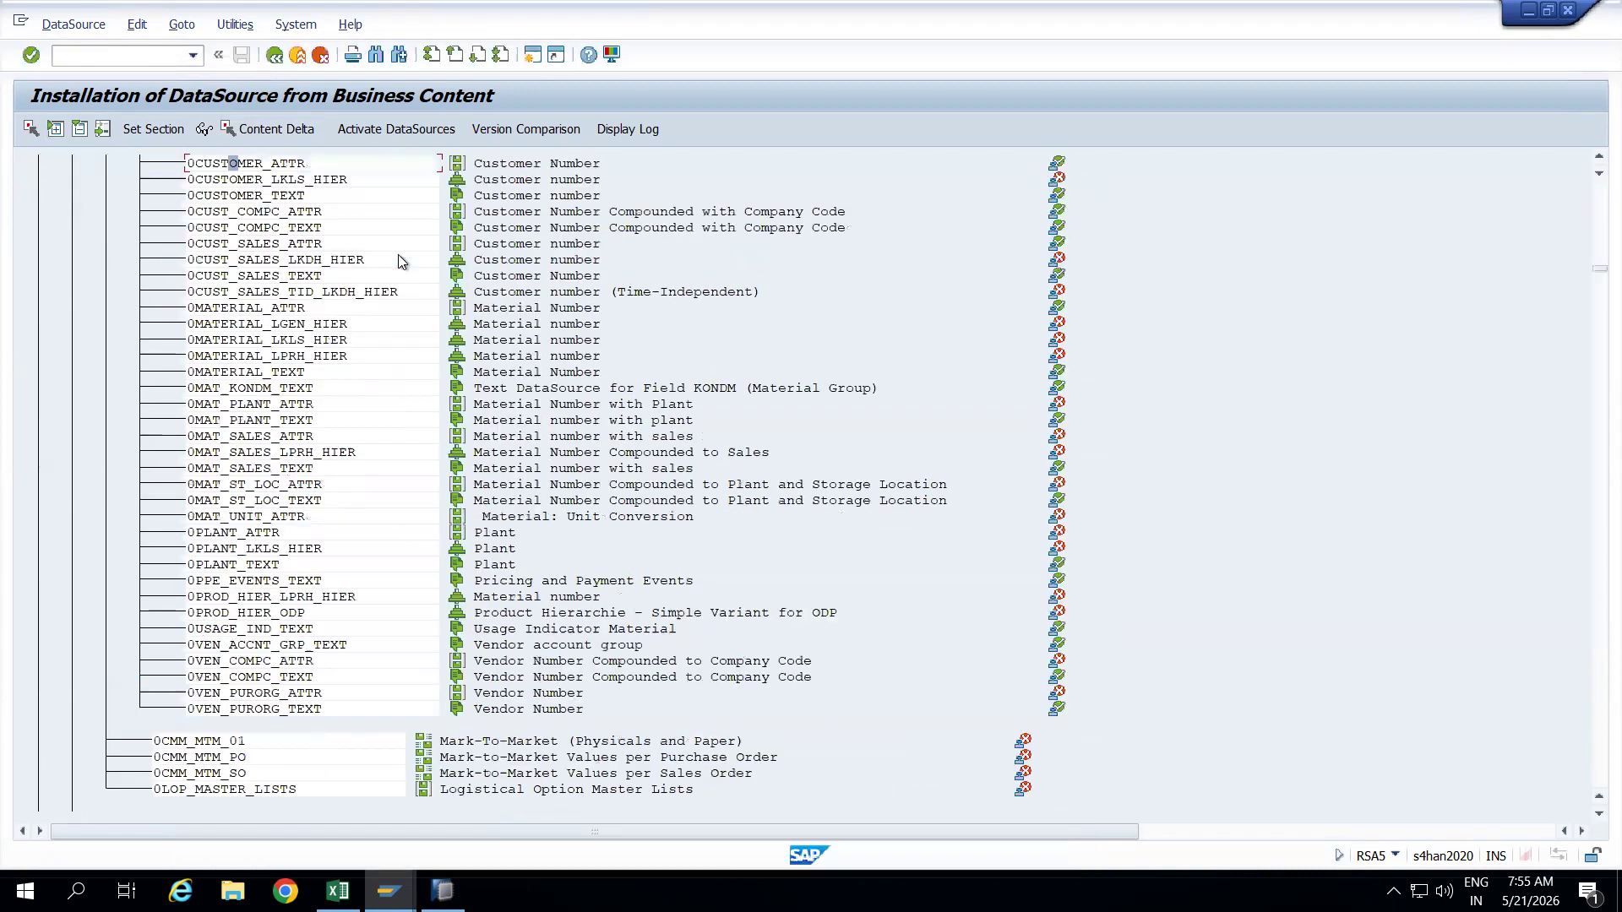
pyautogui.click(282, 163)
# Return to HANA Studio, close the job log, and open the 0CUSTOMER_ATTR DataSource of S42020_ODP through the BW object search.
pyautogui.hotkey('alt', 'Tab')
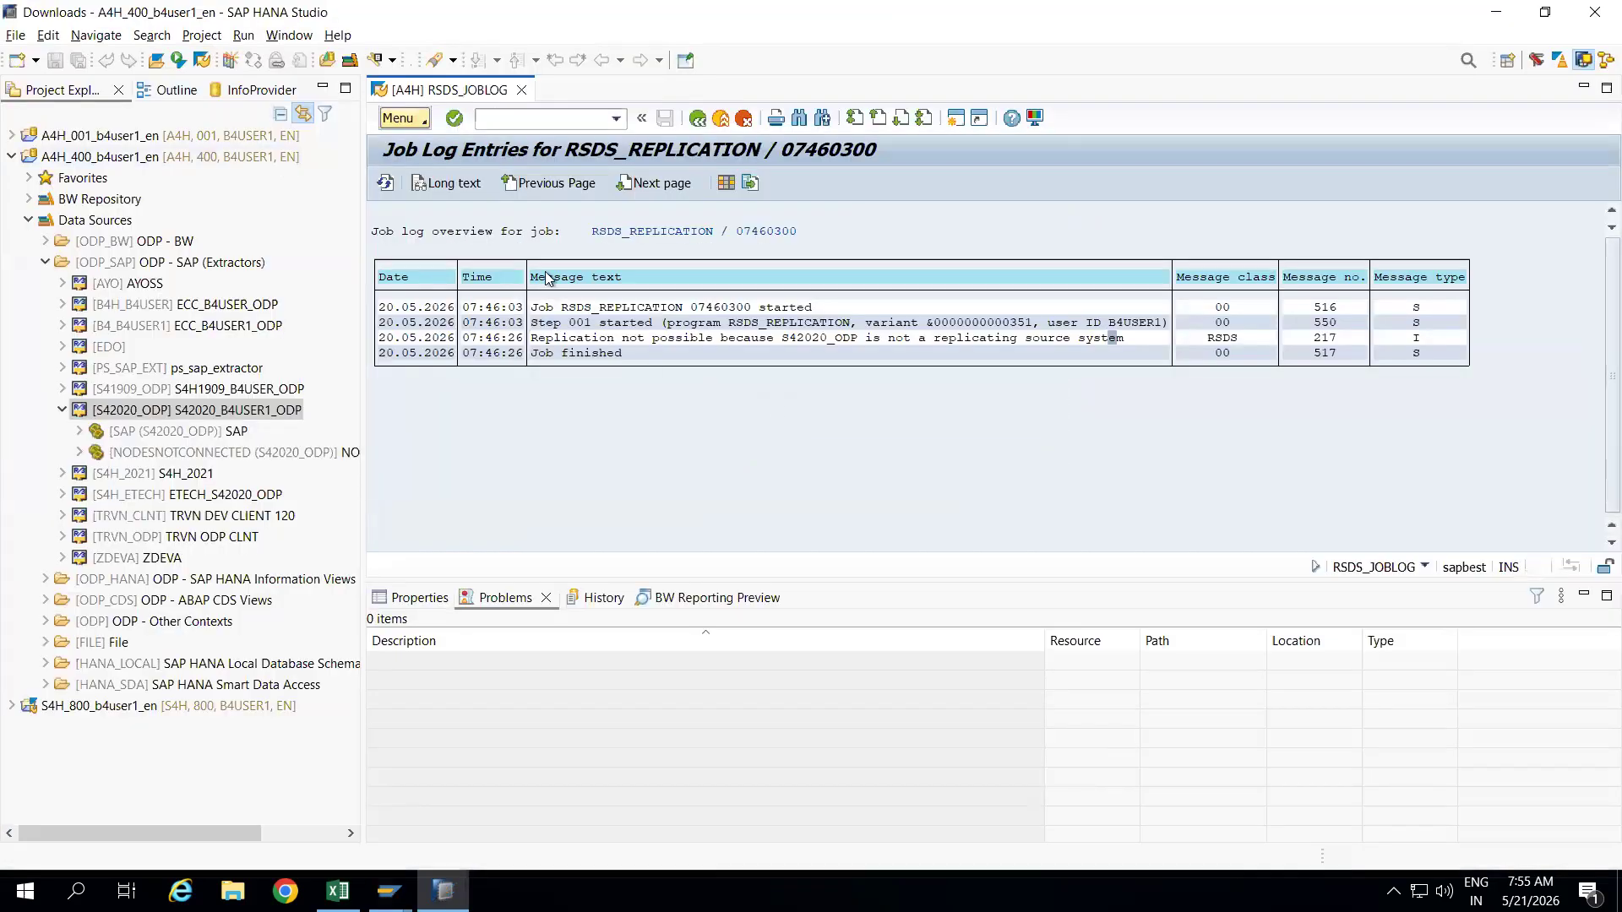
pyautogui.click(522, 91)
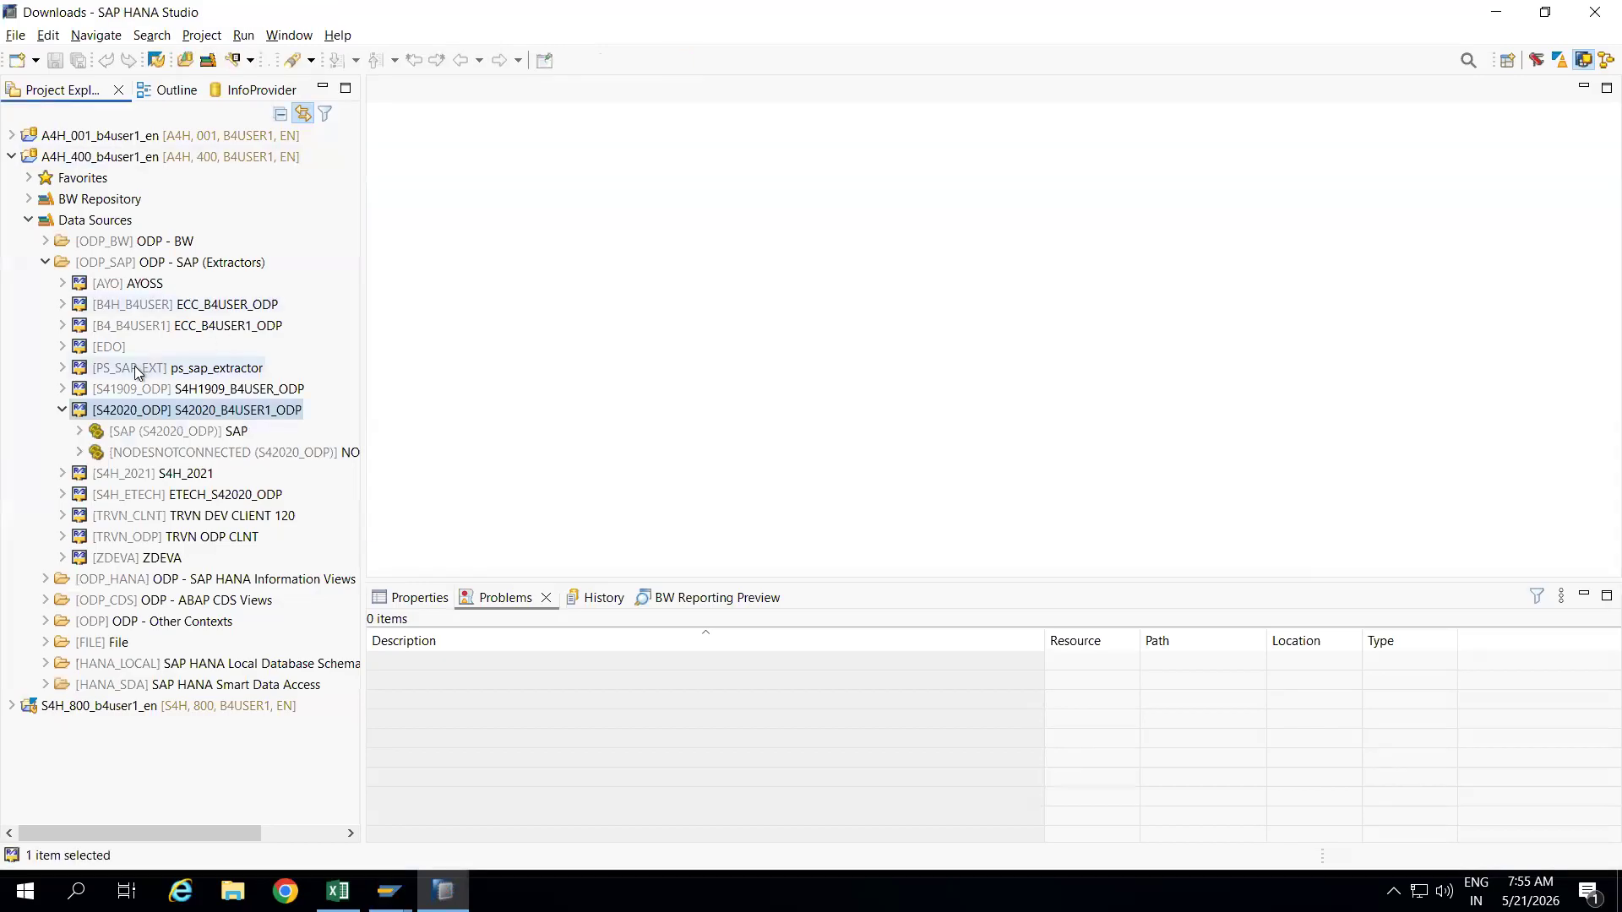
pyautogui.click(113, 266)
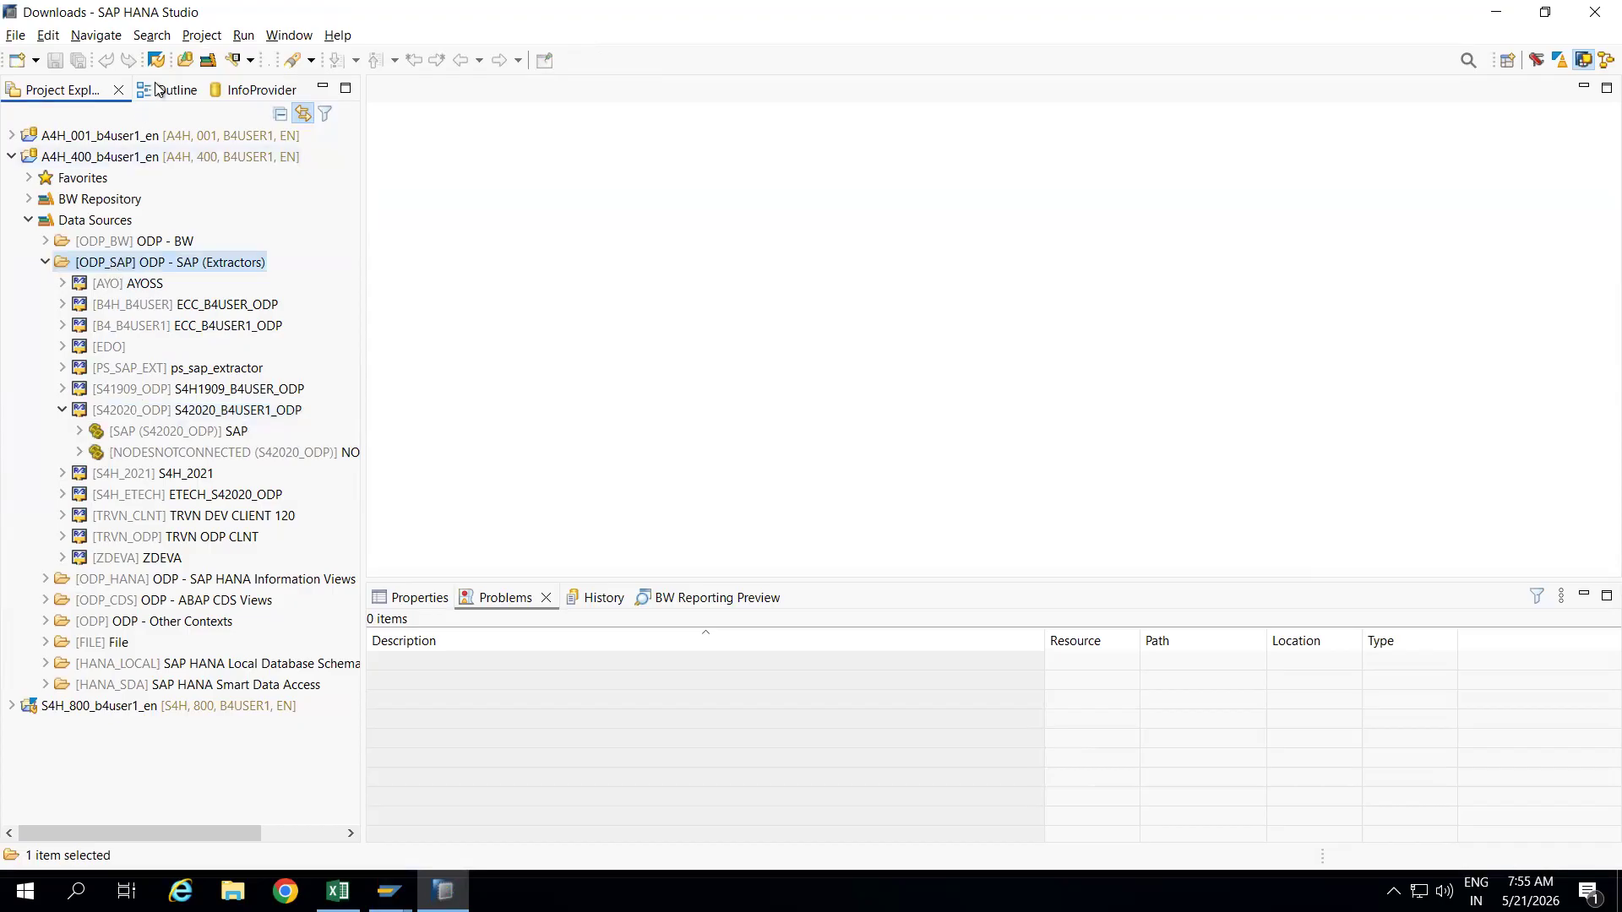
pyautogui.click(184, 61)
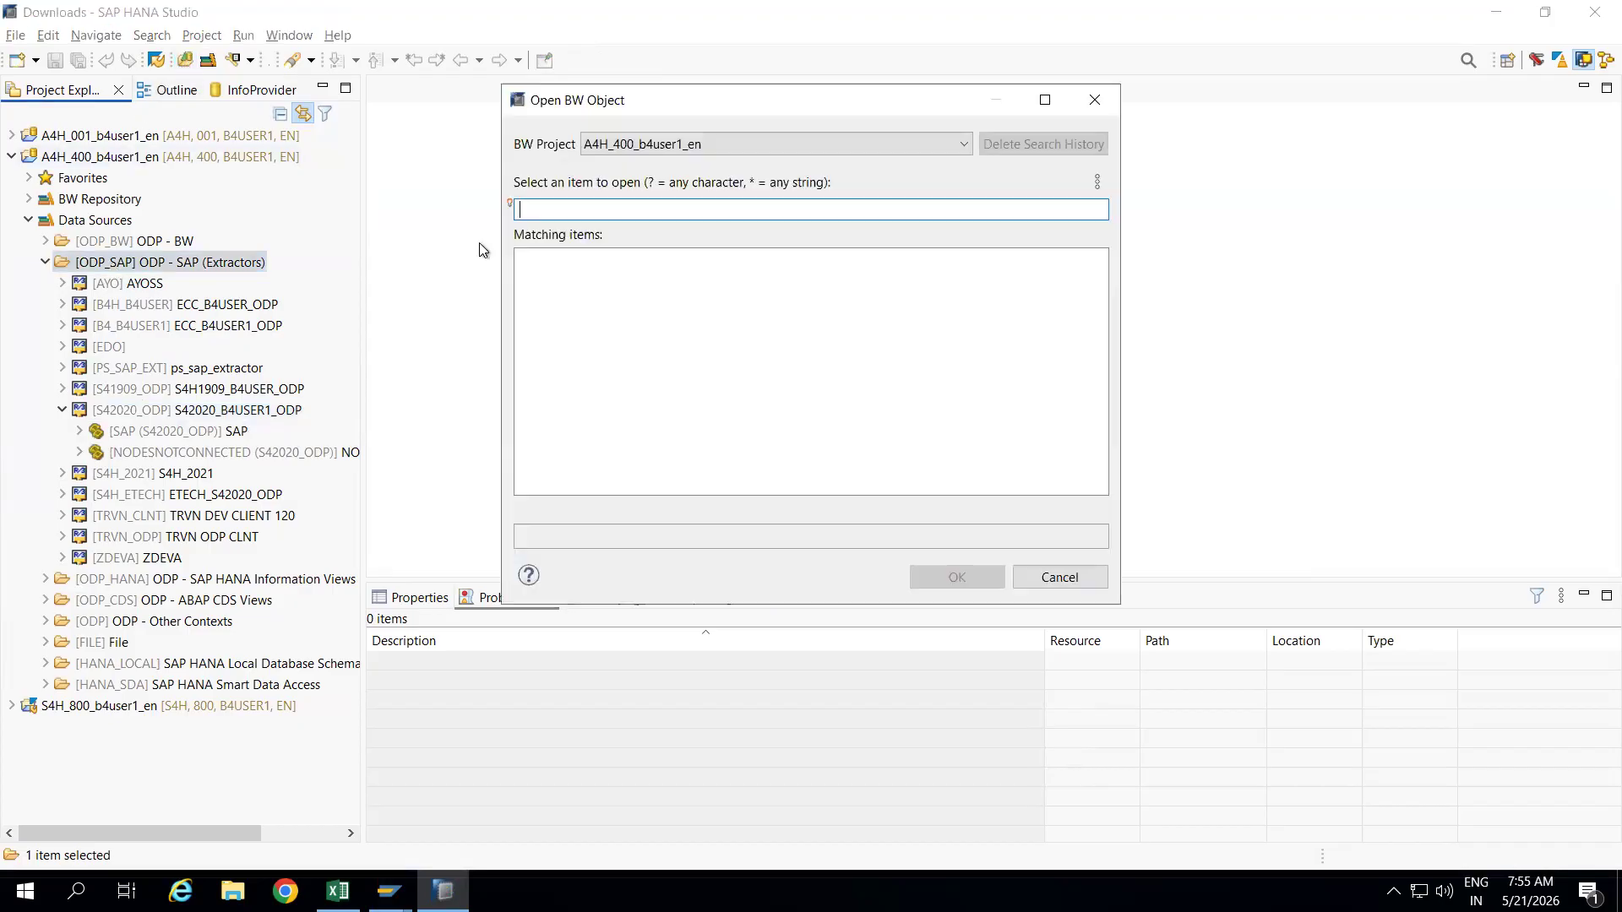
pyautogui.write('0CUSTOMER_ATTR')
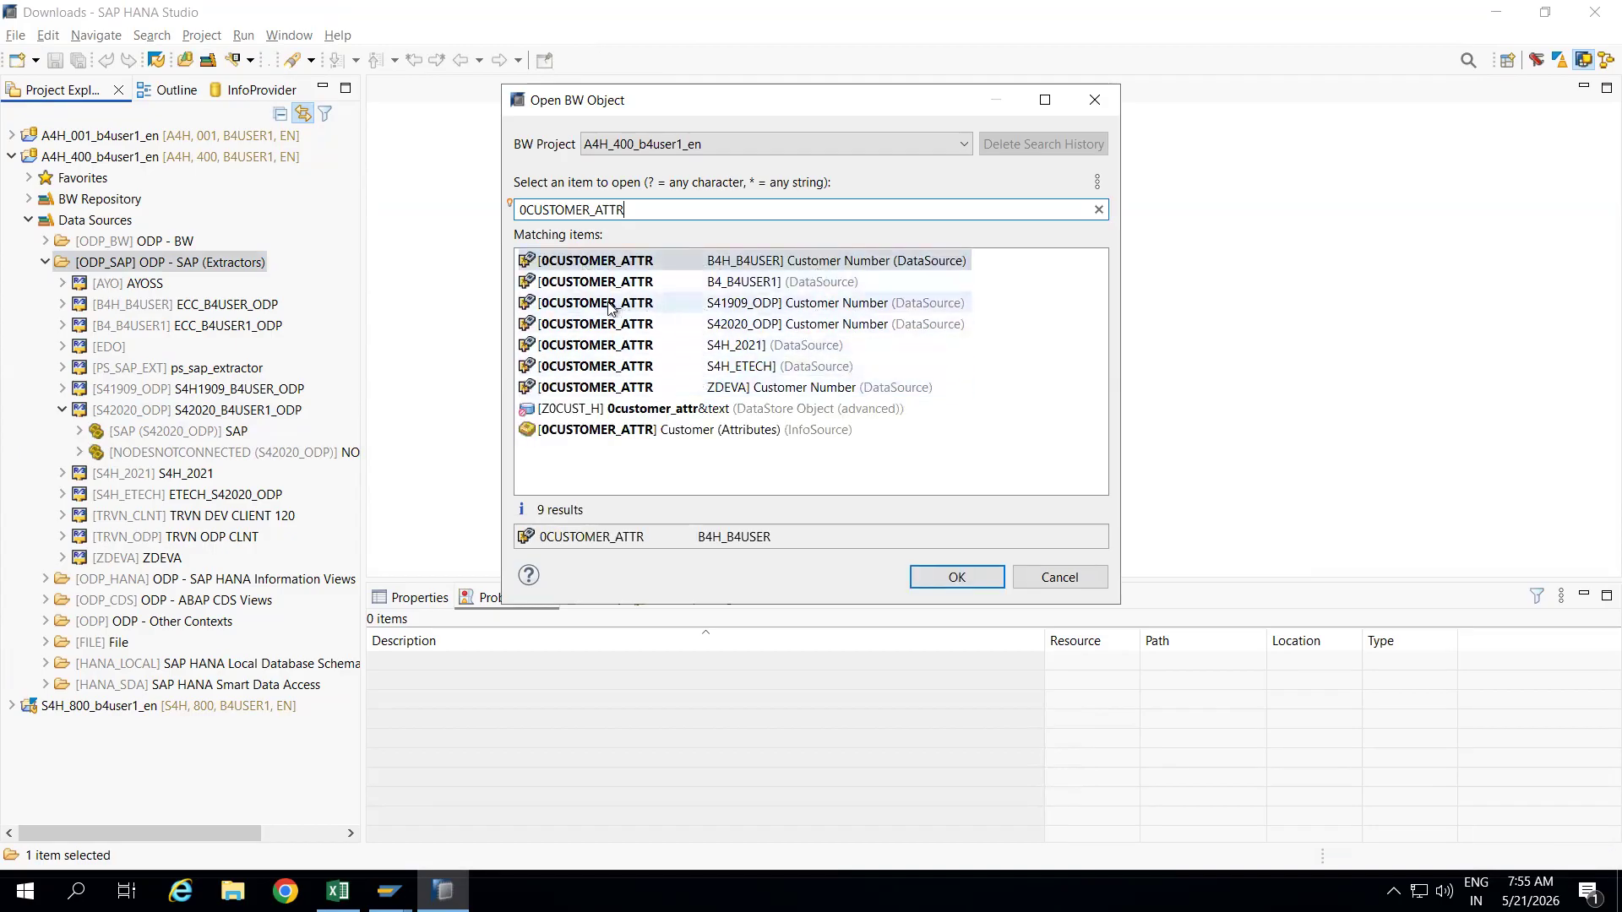
pyautogui.click(604, 328)
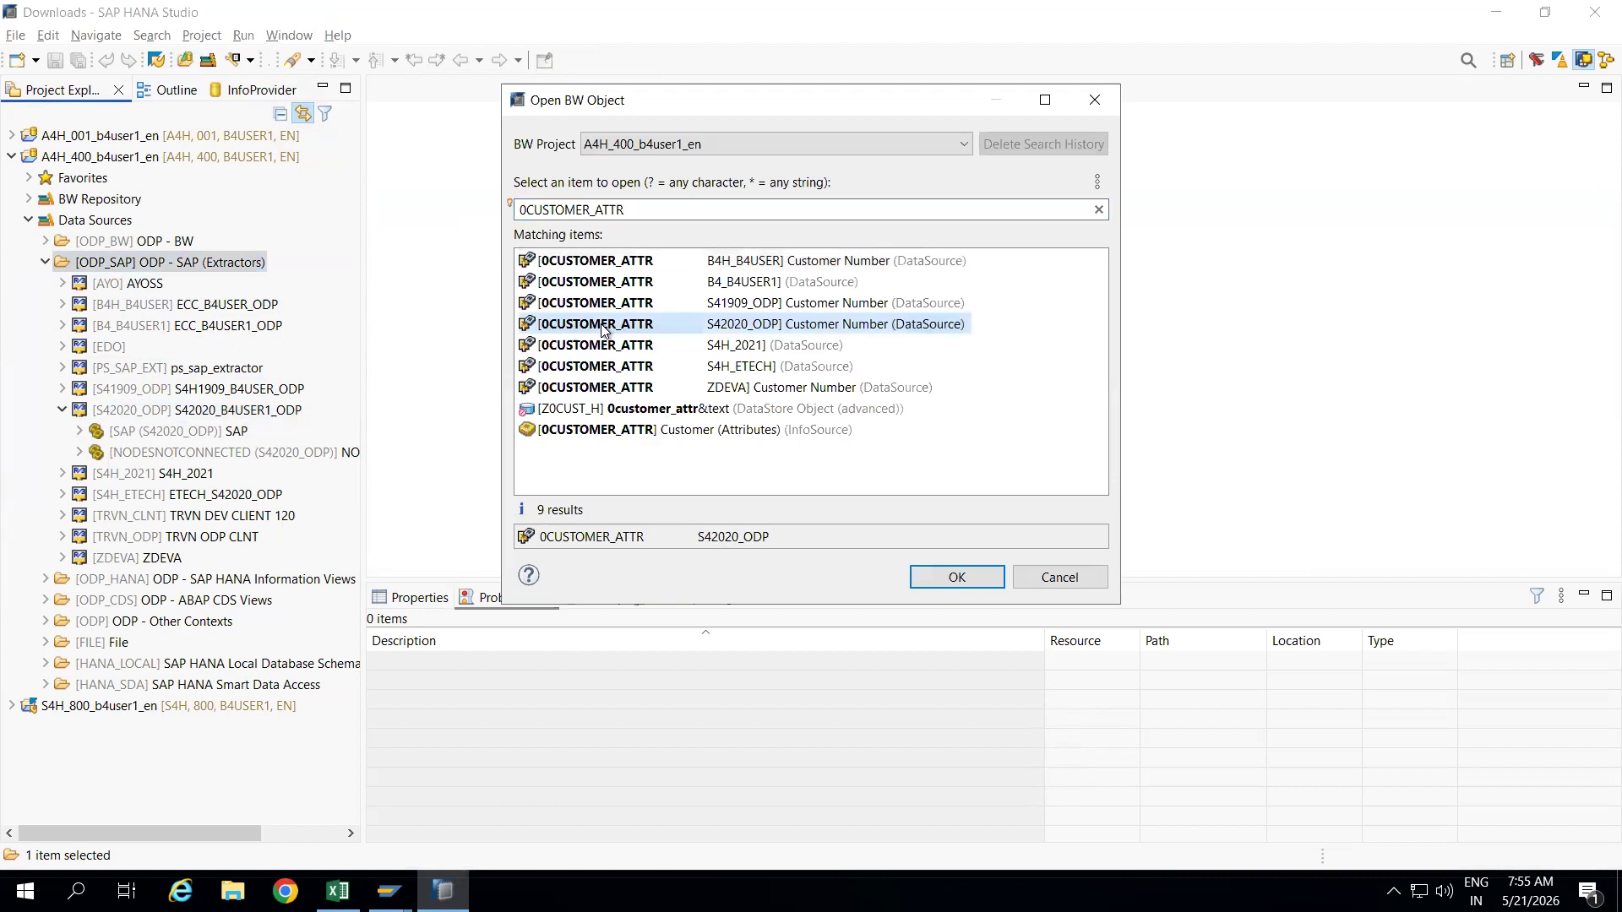
pyautogui.doubleClick(688, 329)
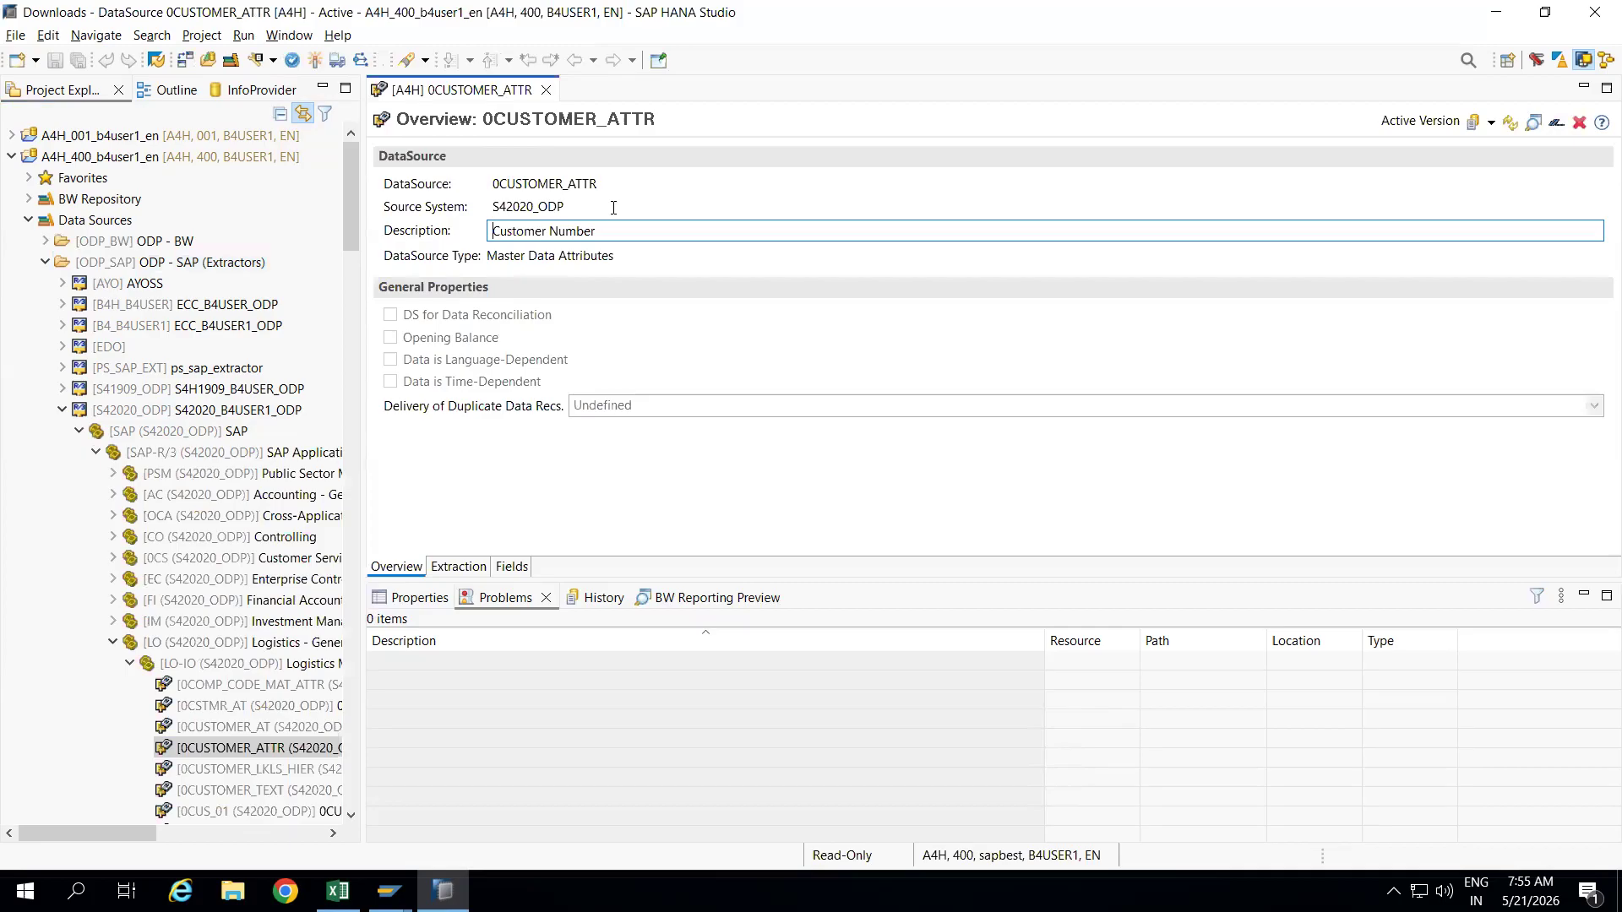
# Examine the extraction settings and field list of 0CUSTOMER_ATTR, including the data type options of the KUNNR field.
pyautogui.click(459, 567)
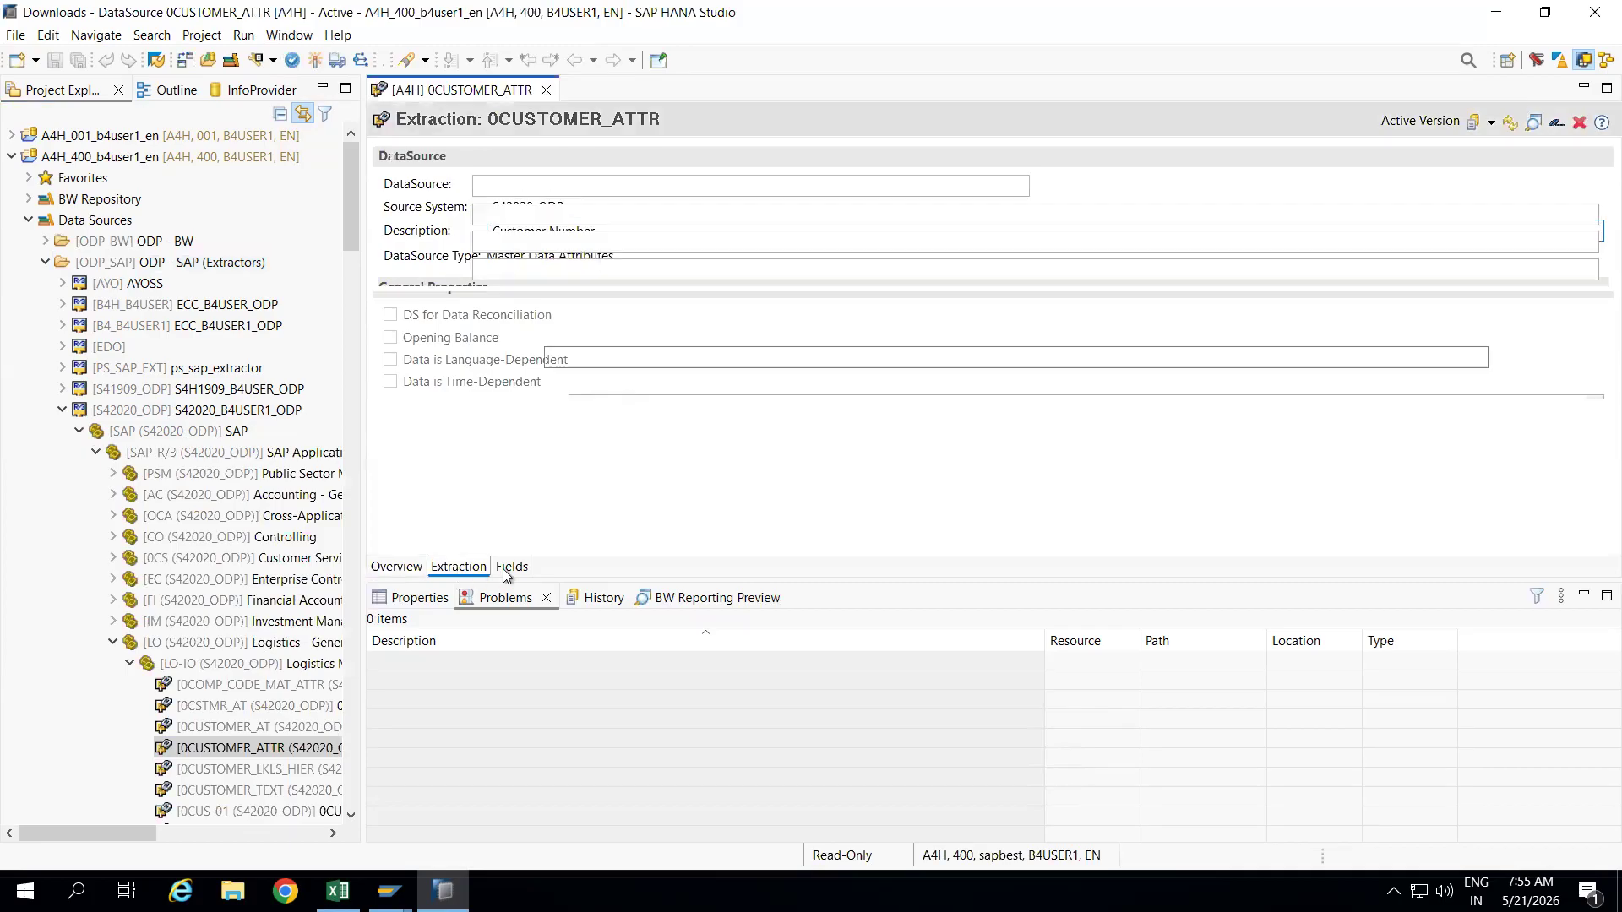
pyautogui.click(512, 567)
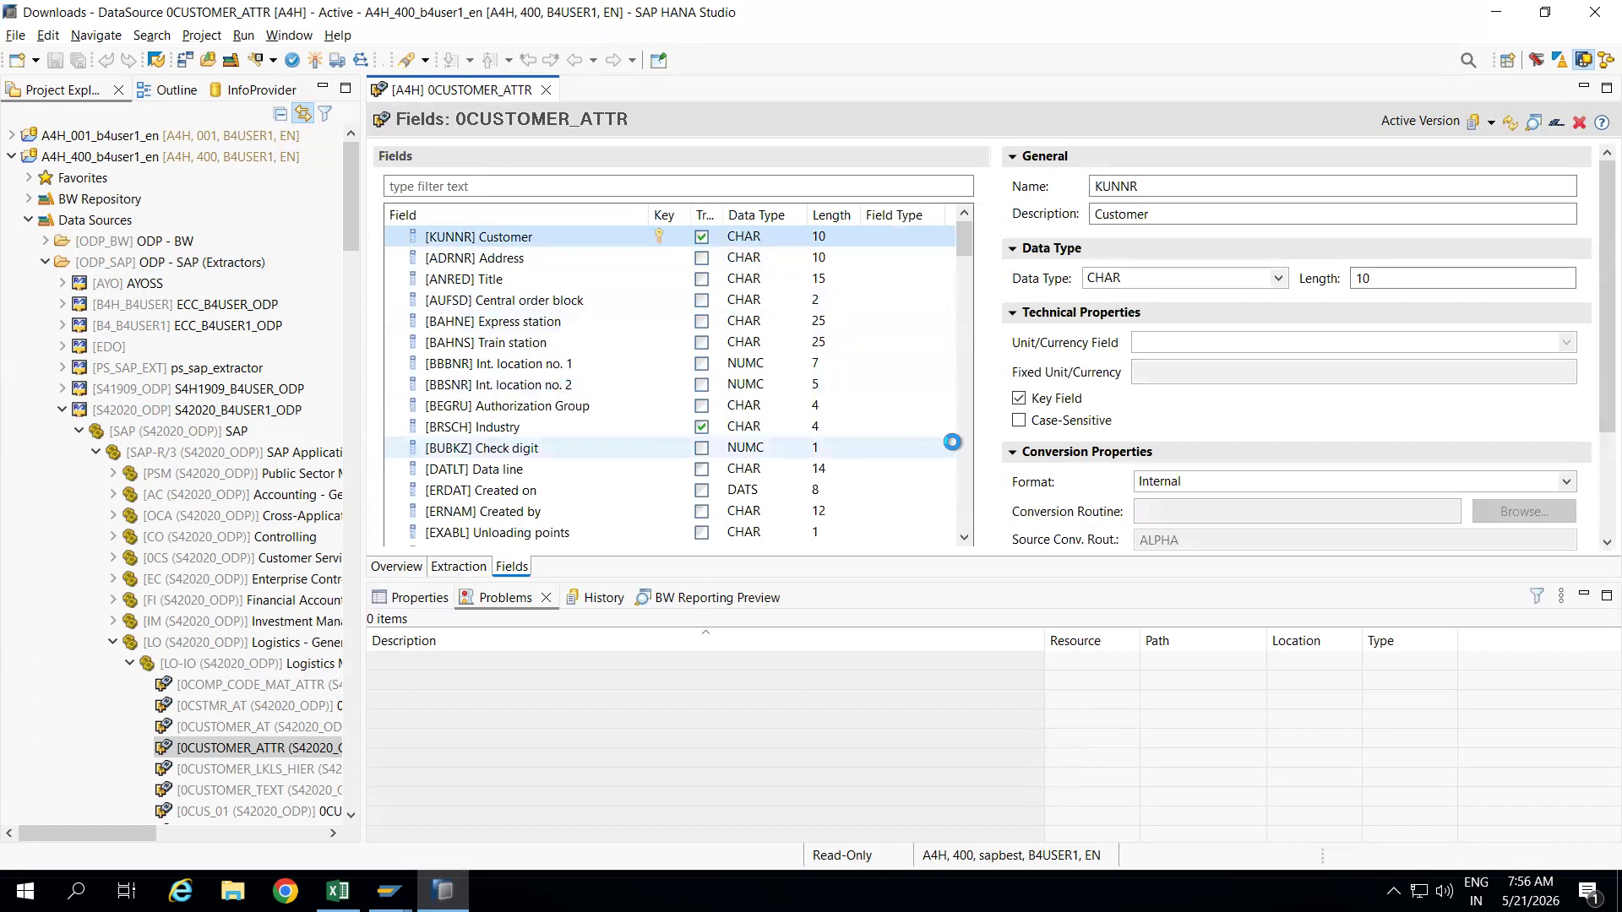
pyautogui.click(964, 457)
pyautogui.click(964, 457)
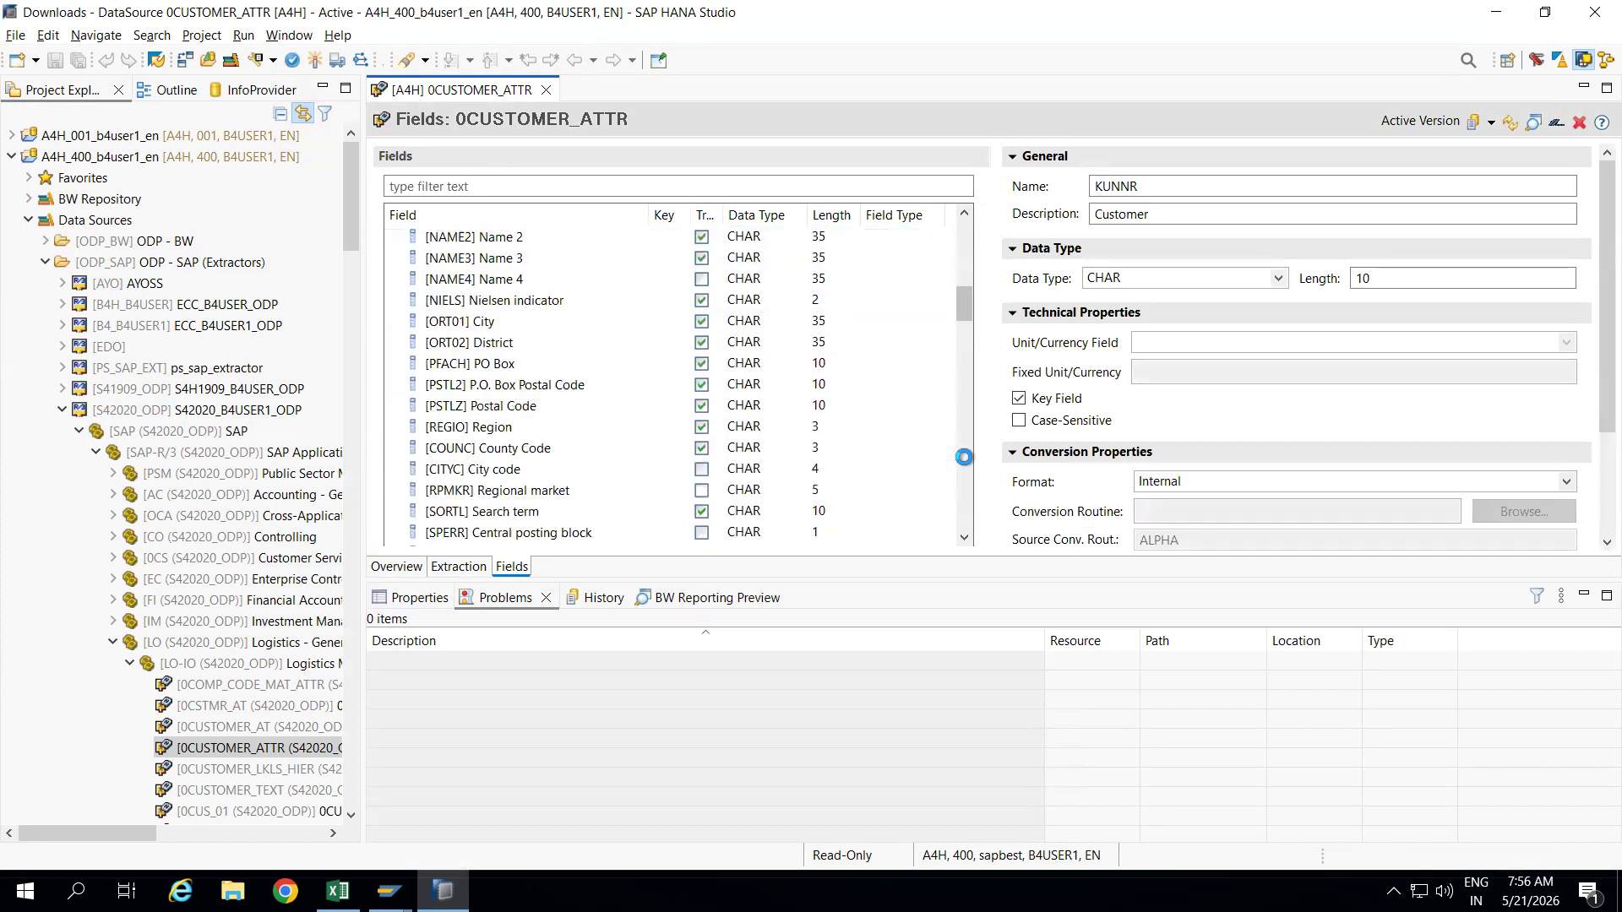
pyautogui.moveTo(965, 302); pyautogui.dragTo(964, 230)
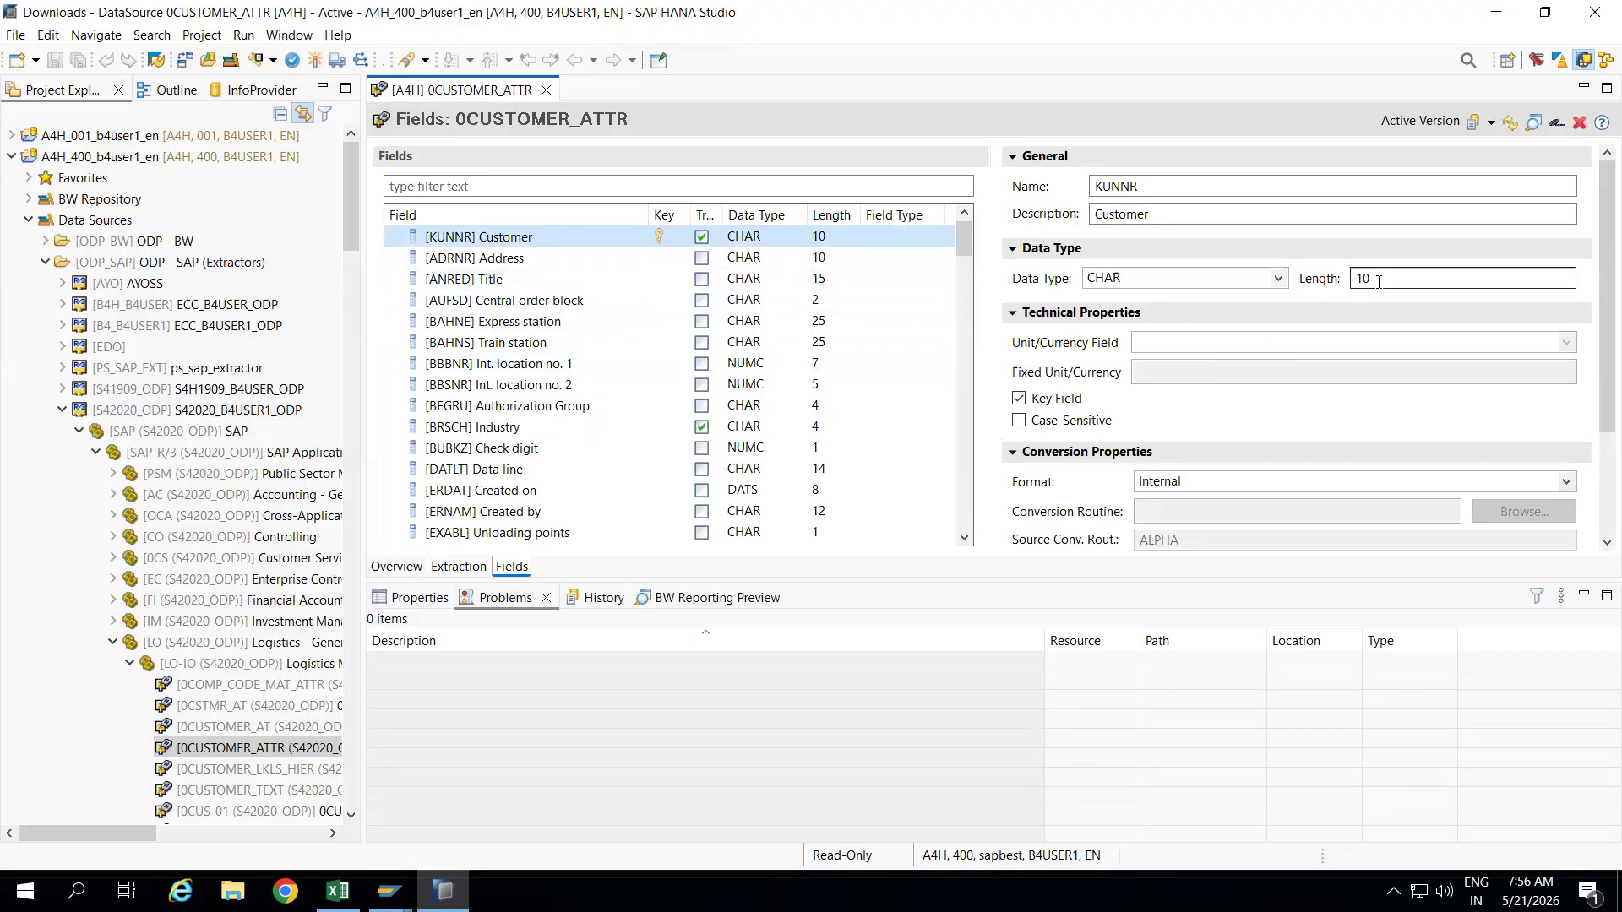
pyautogui.click(1280, 280)
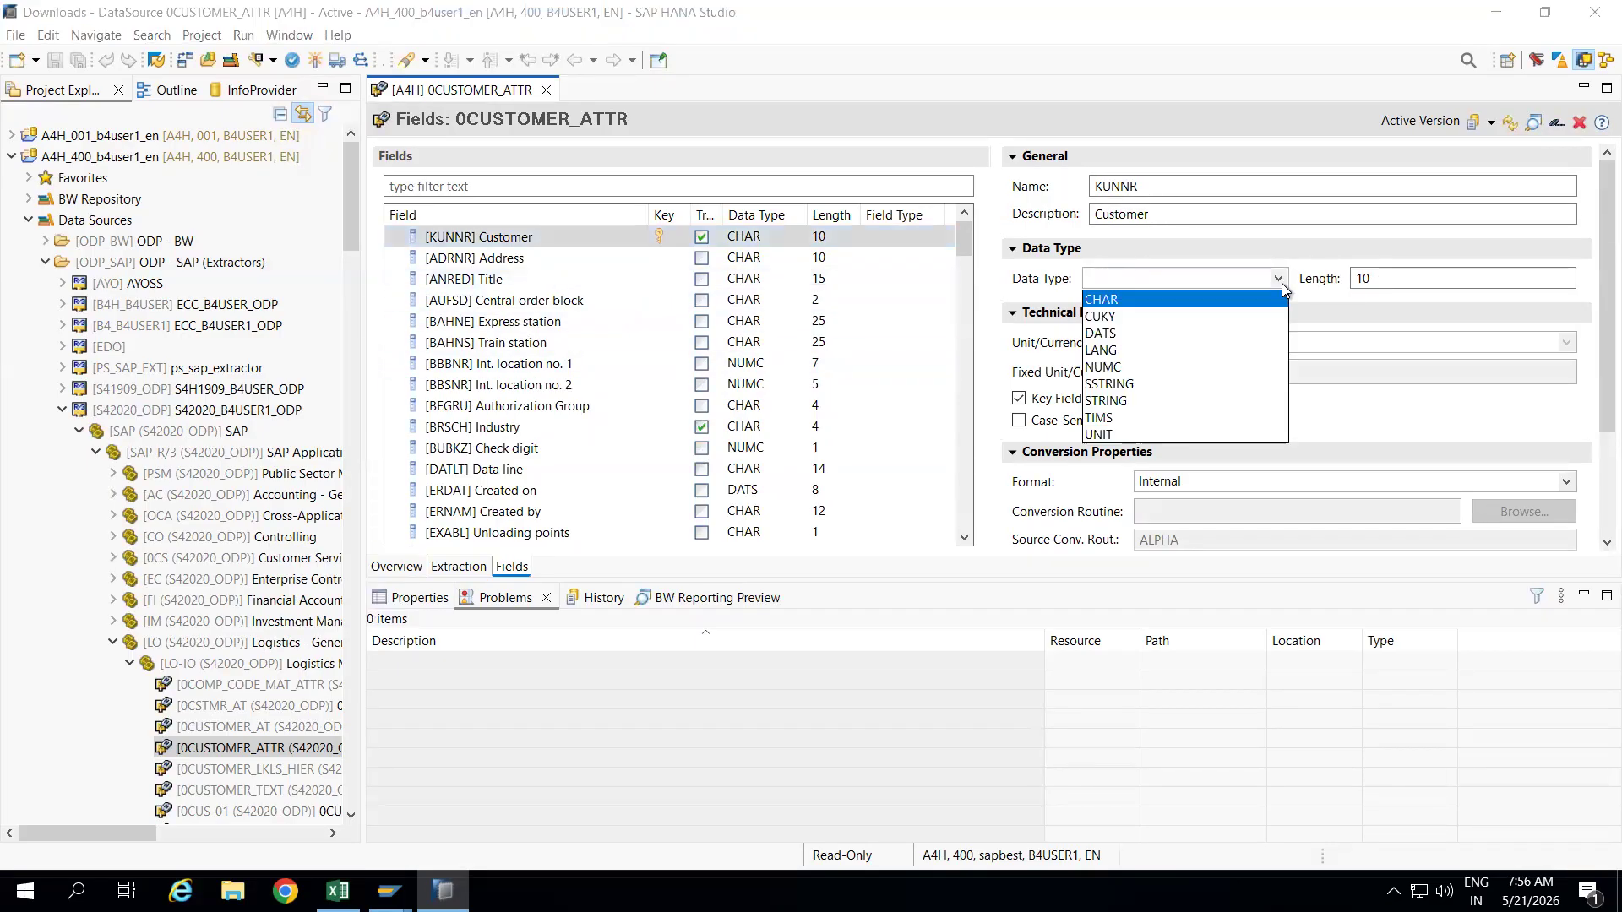
pyautogui.click(1407, 419)
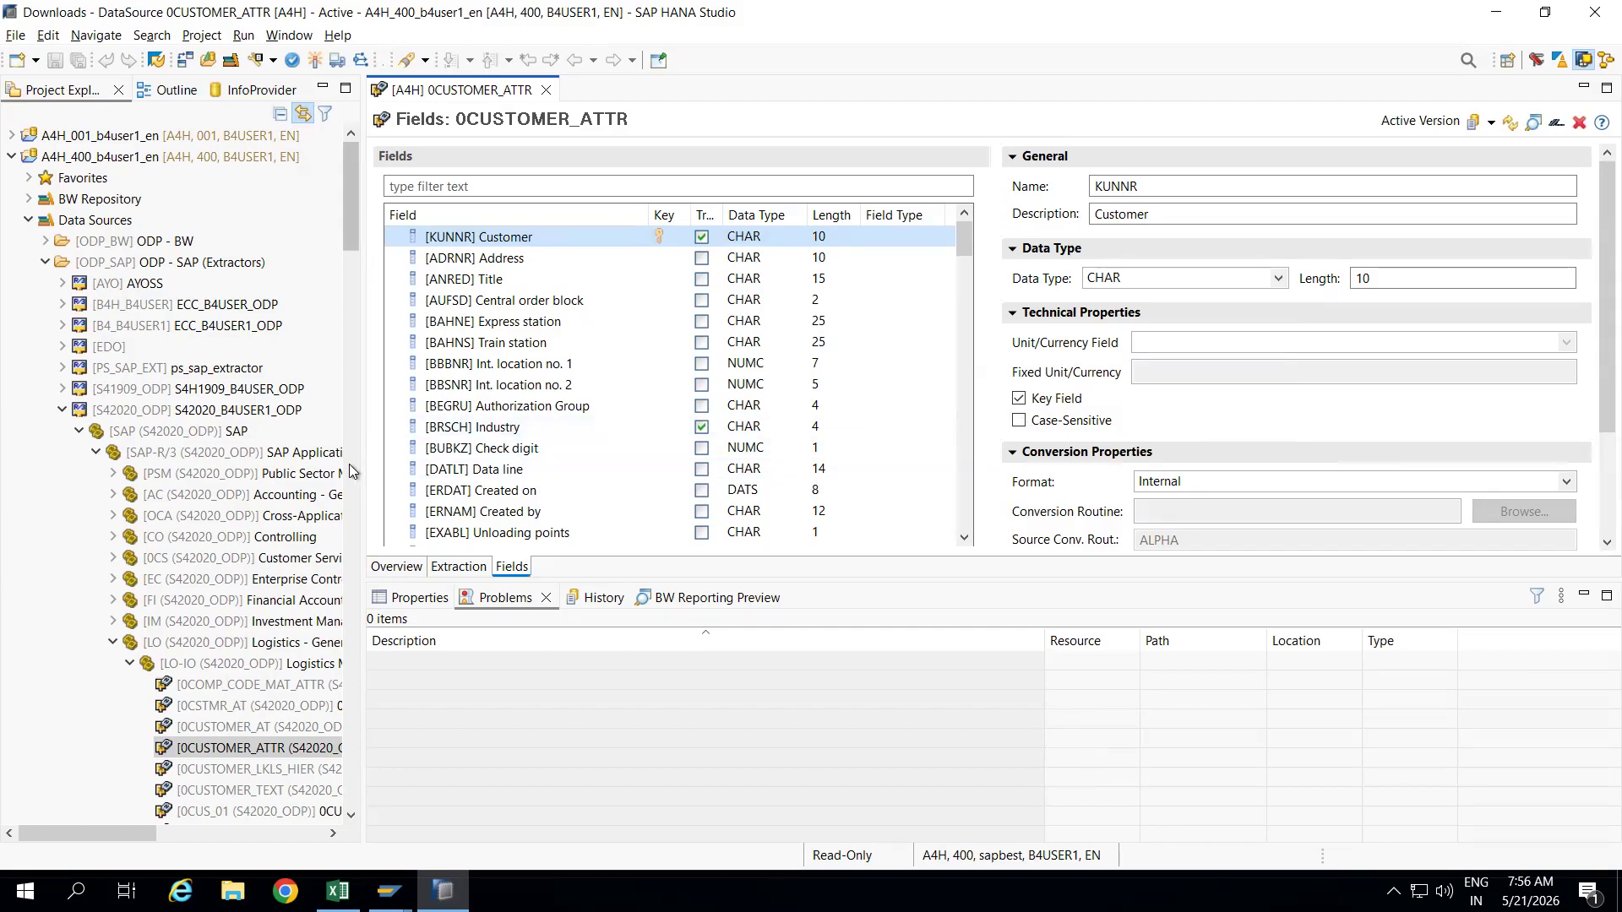
# Explore the data flow of the 0CUSTOMER_ATTR DataSource under S42020_ODP.
pyautogui.rightClick(223, 750)
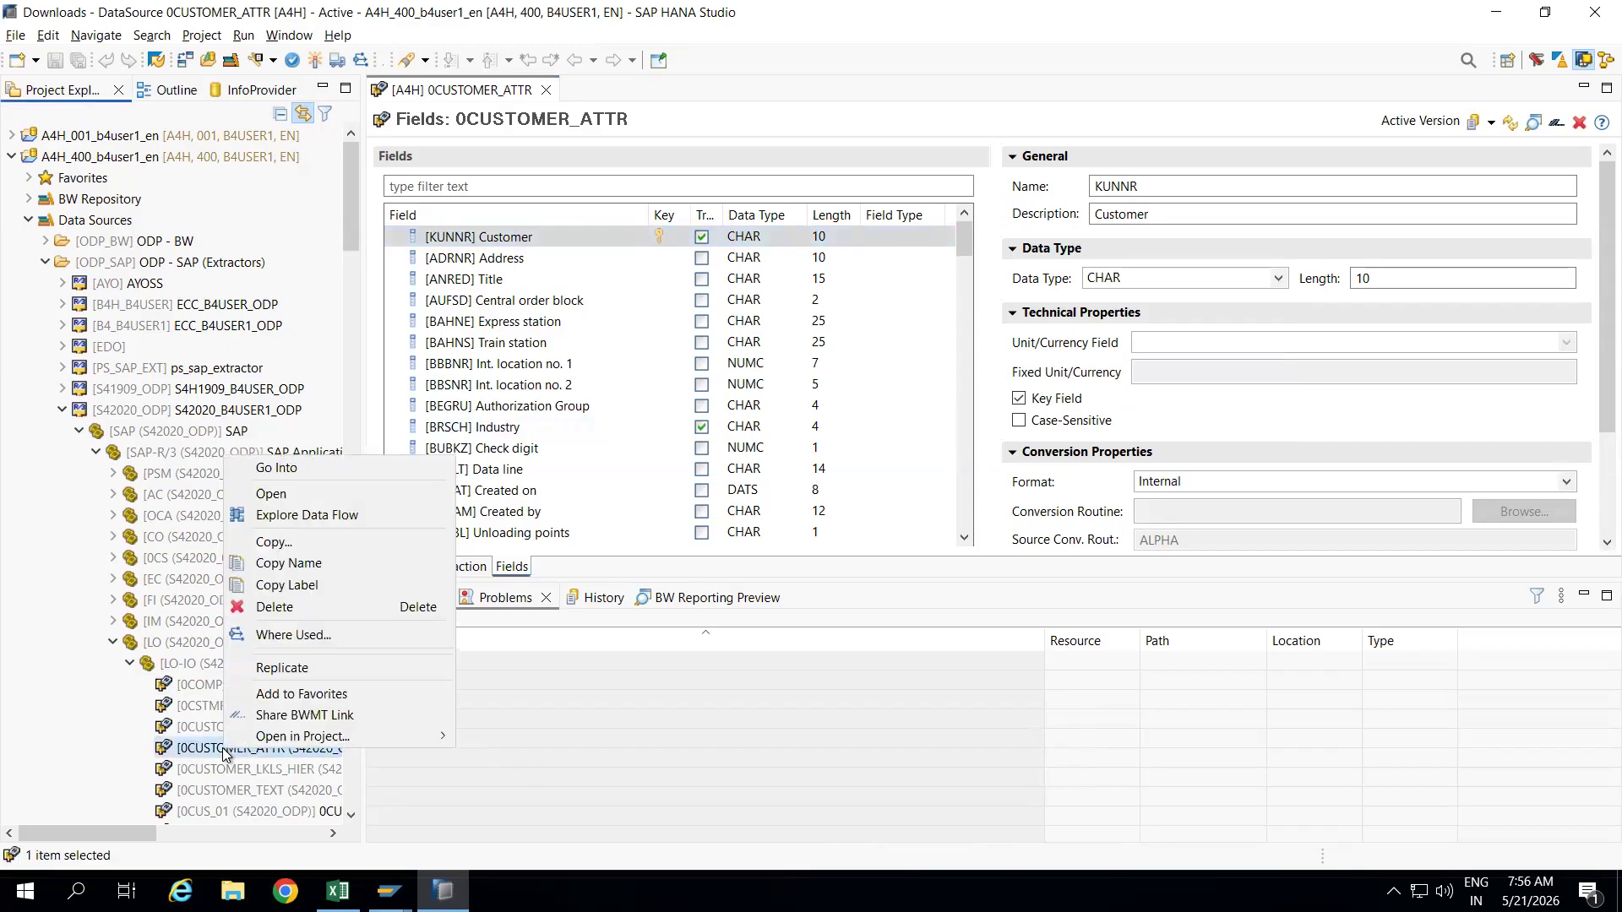
pyautogui.click(295, 519)
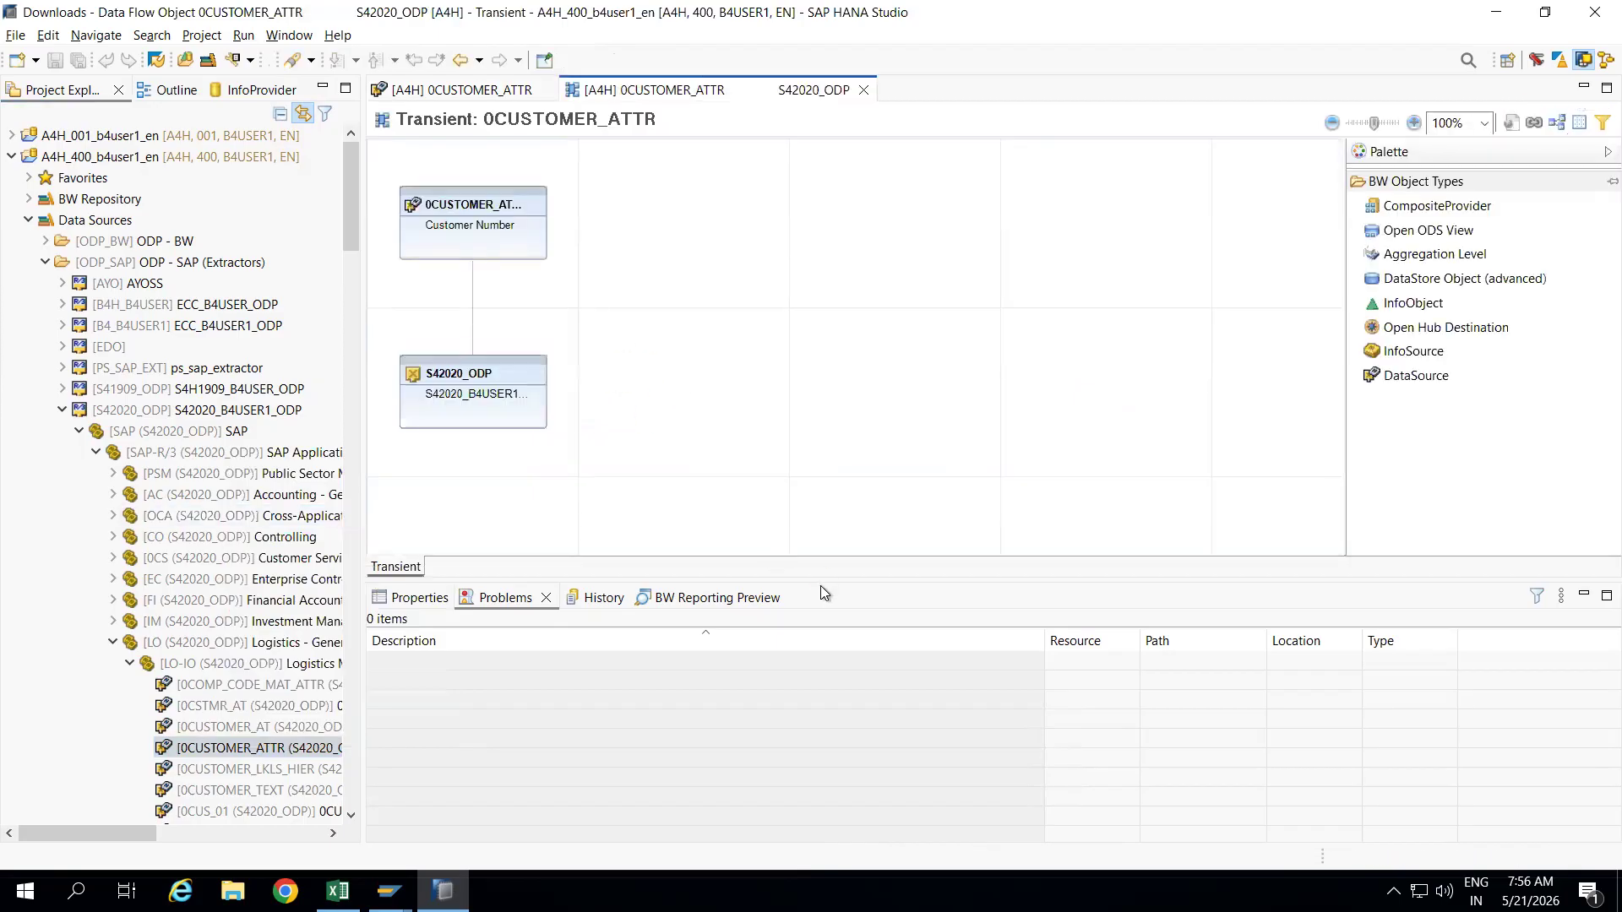
# Add an InfoObject node to the 0CUSTOMER_ATTR data flow and assign the existing 0CUSTOMER InfoObject to it.
pyautogui.moveTo(822, 578); pyautogui.dragTo(822, 672)
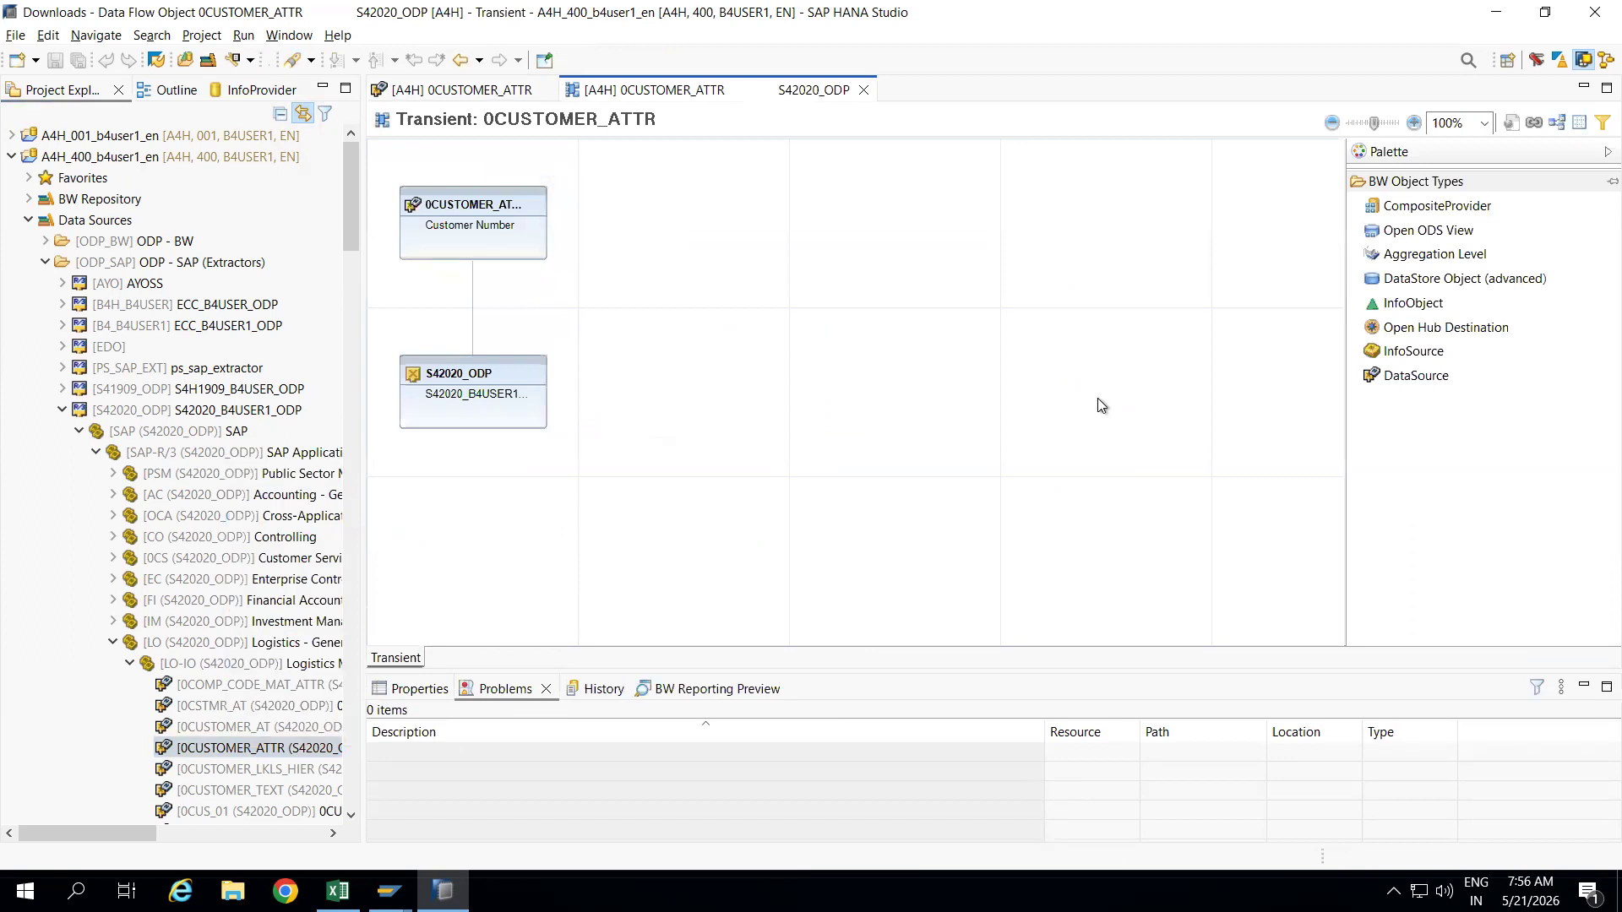
pyautogui.click(1408, 302)
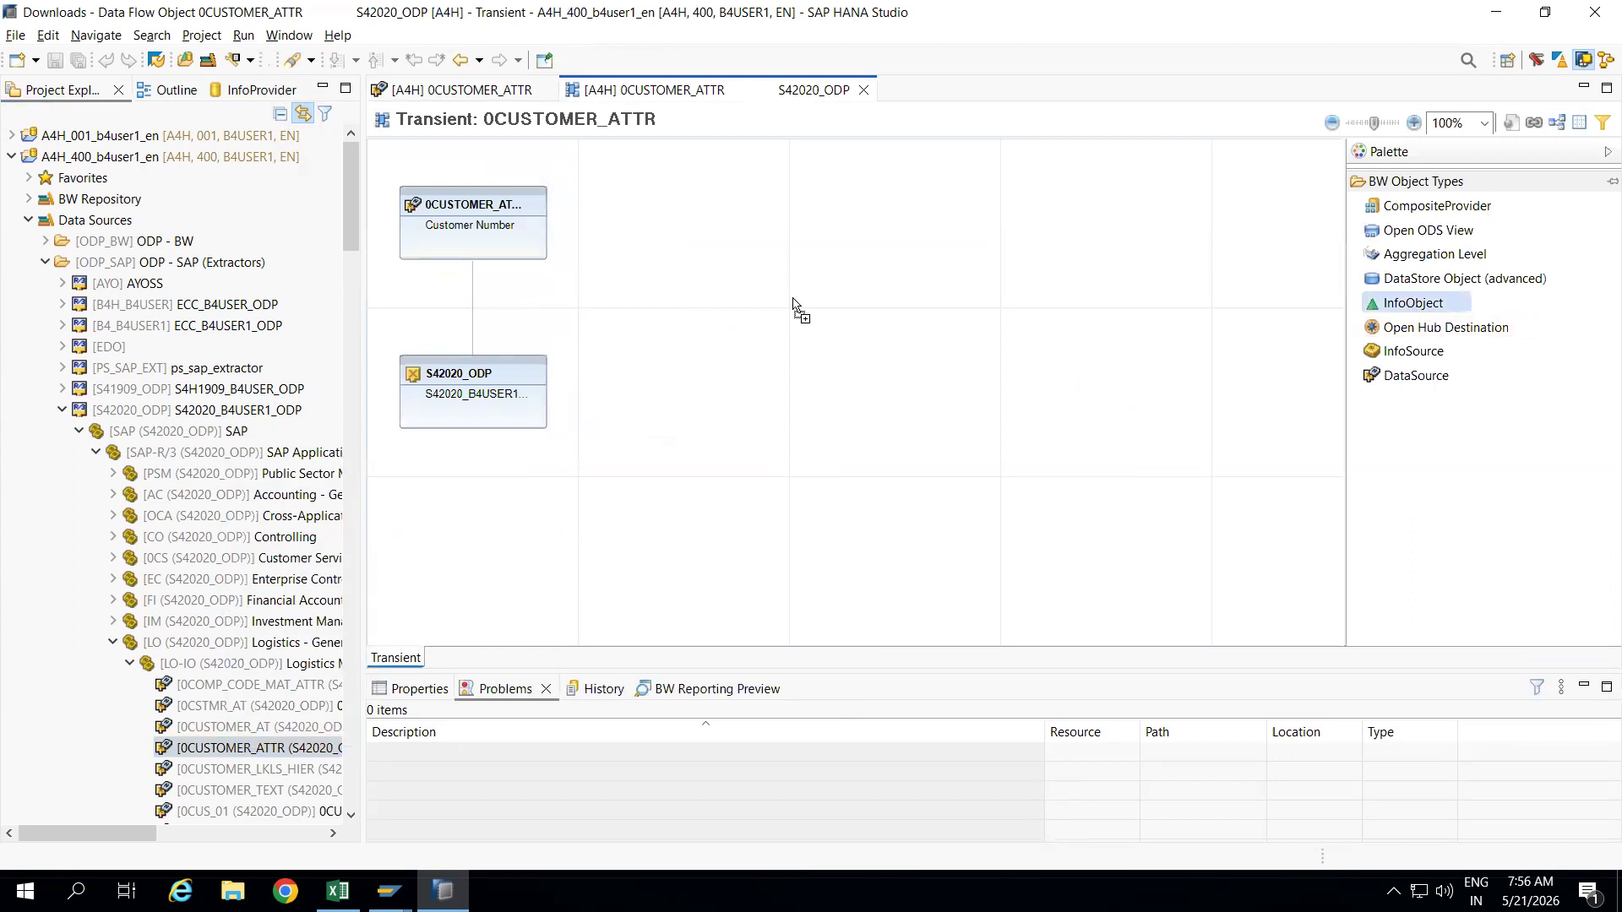
pyautogui.click(696, 232)
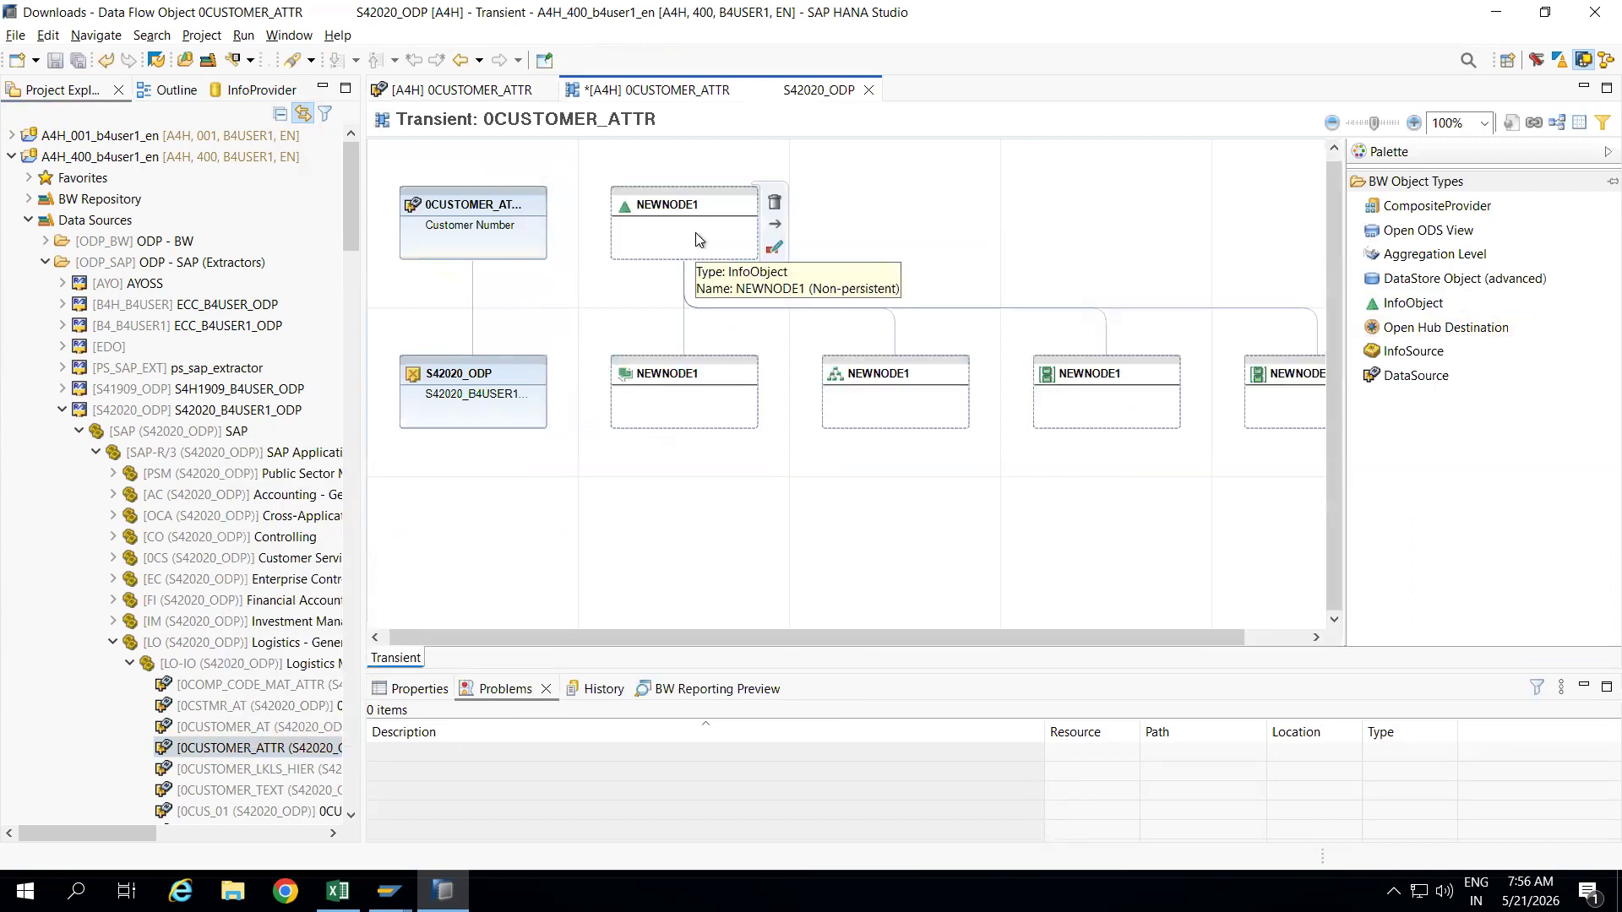
pyautogui.rightClick(663, 197)
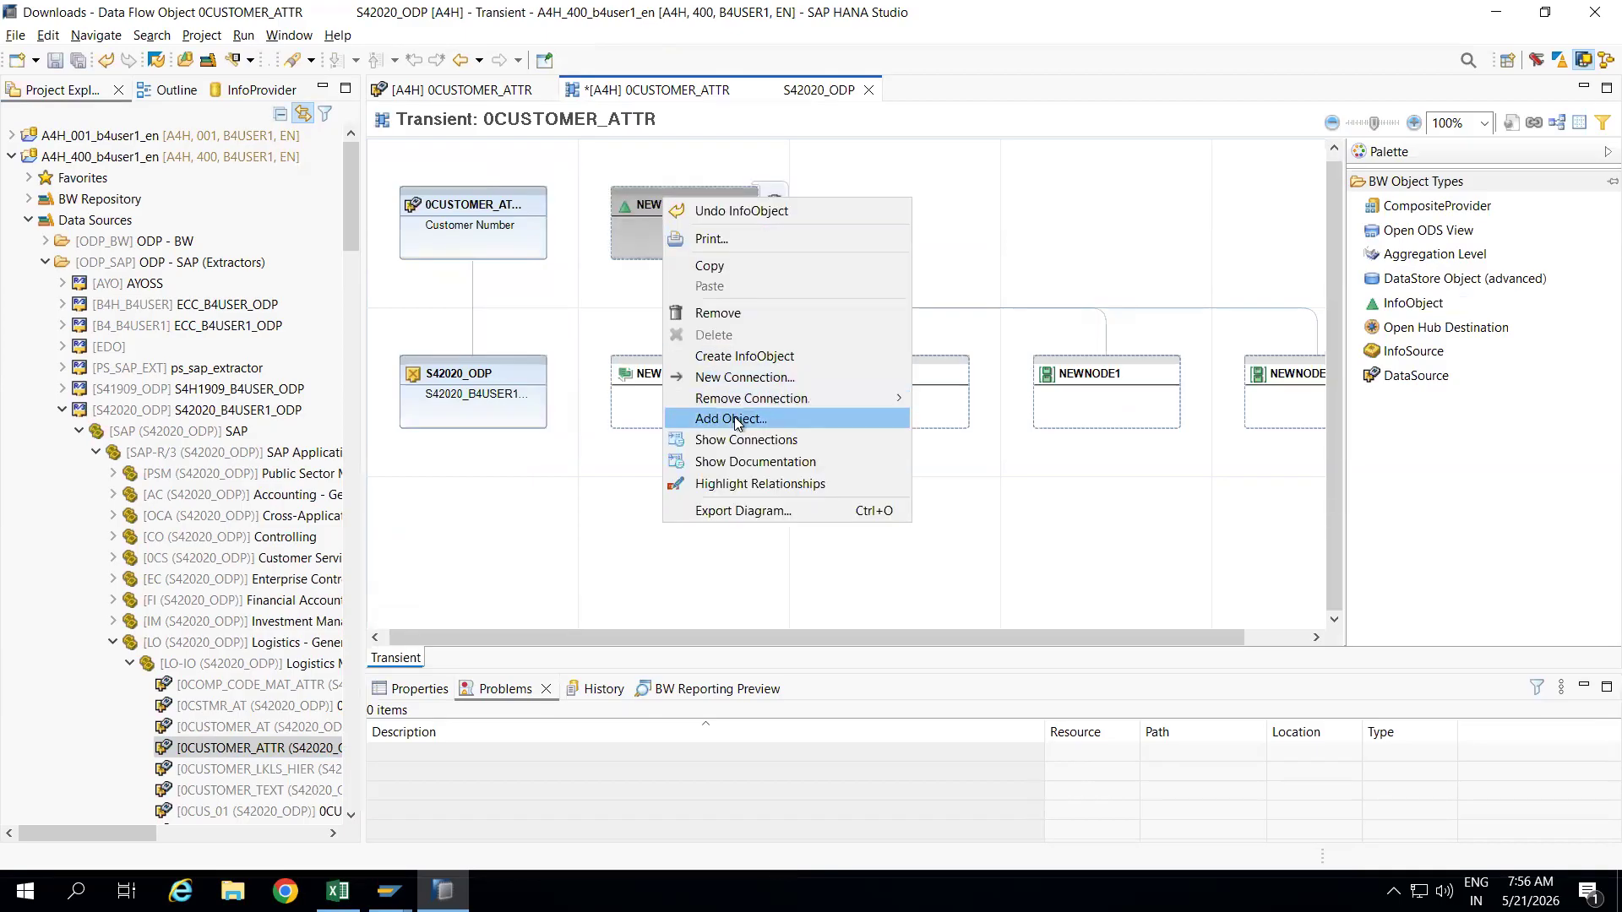
pyautogui.click(731, 419)
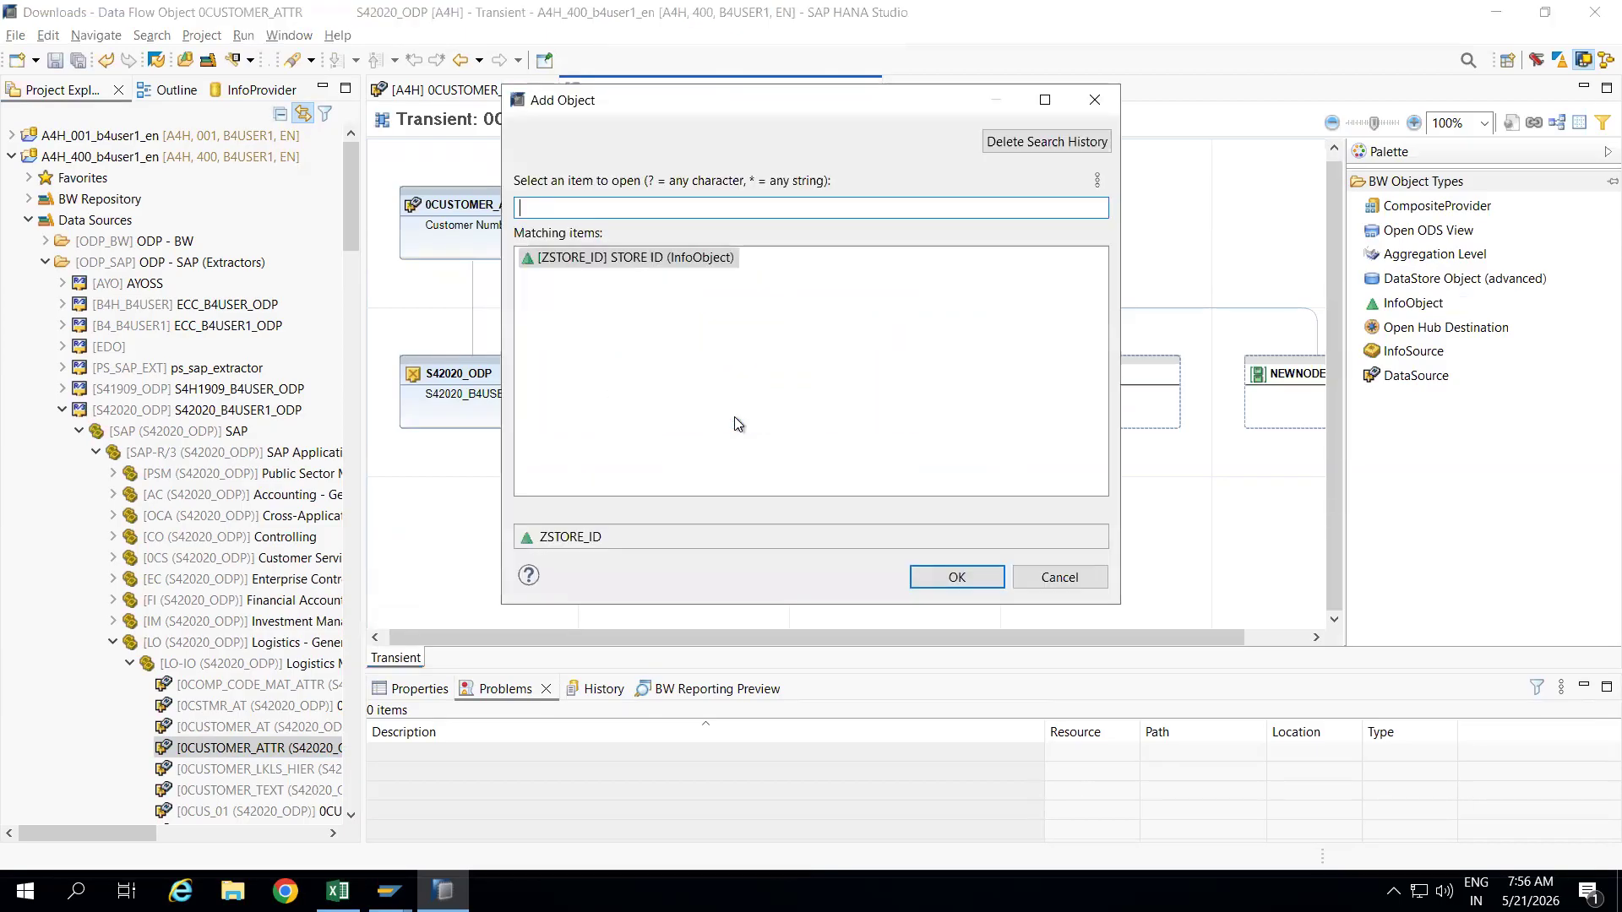
pyautogui.write('0CUST')
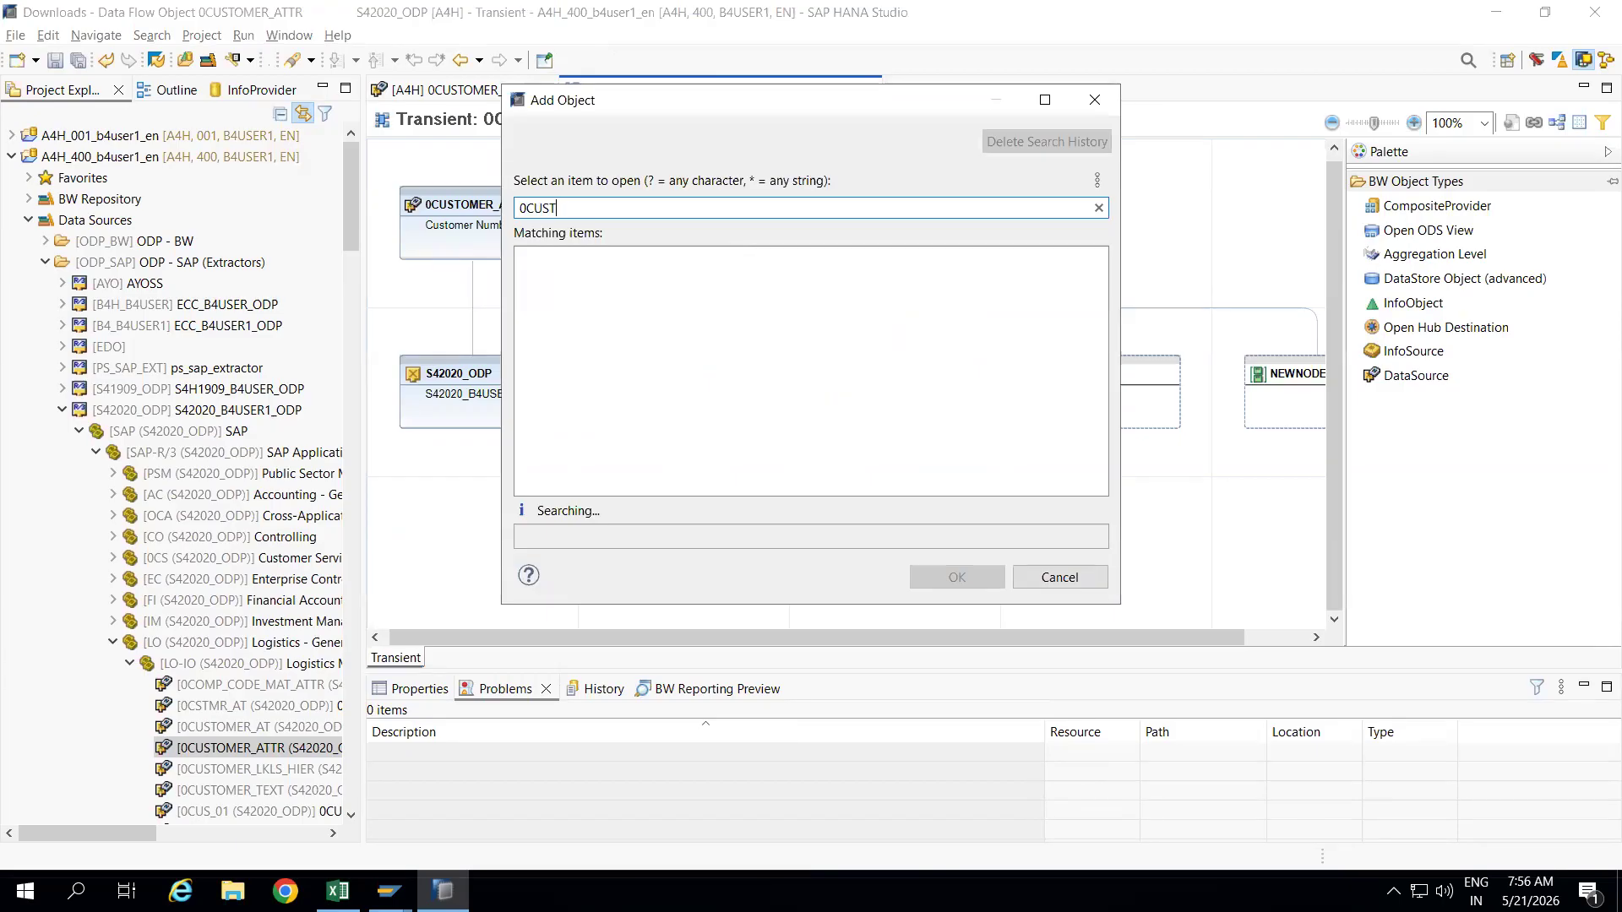
pyautogui.write('OMER')
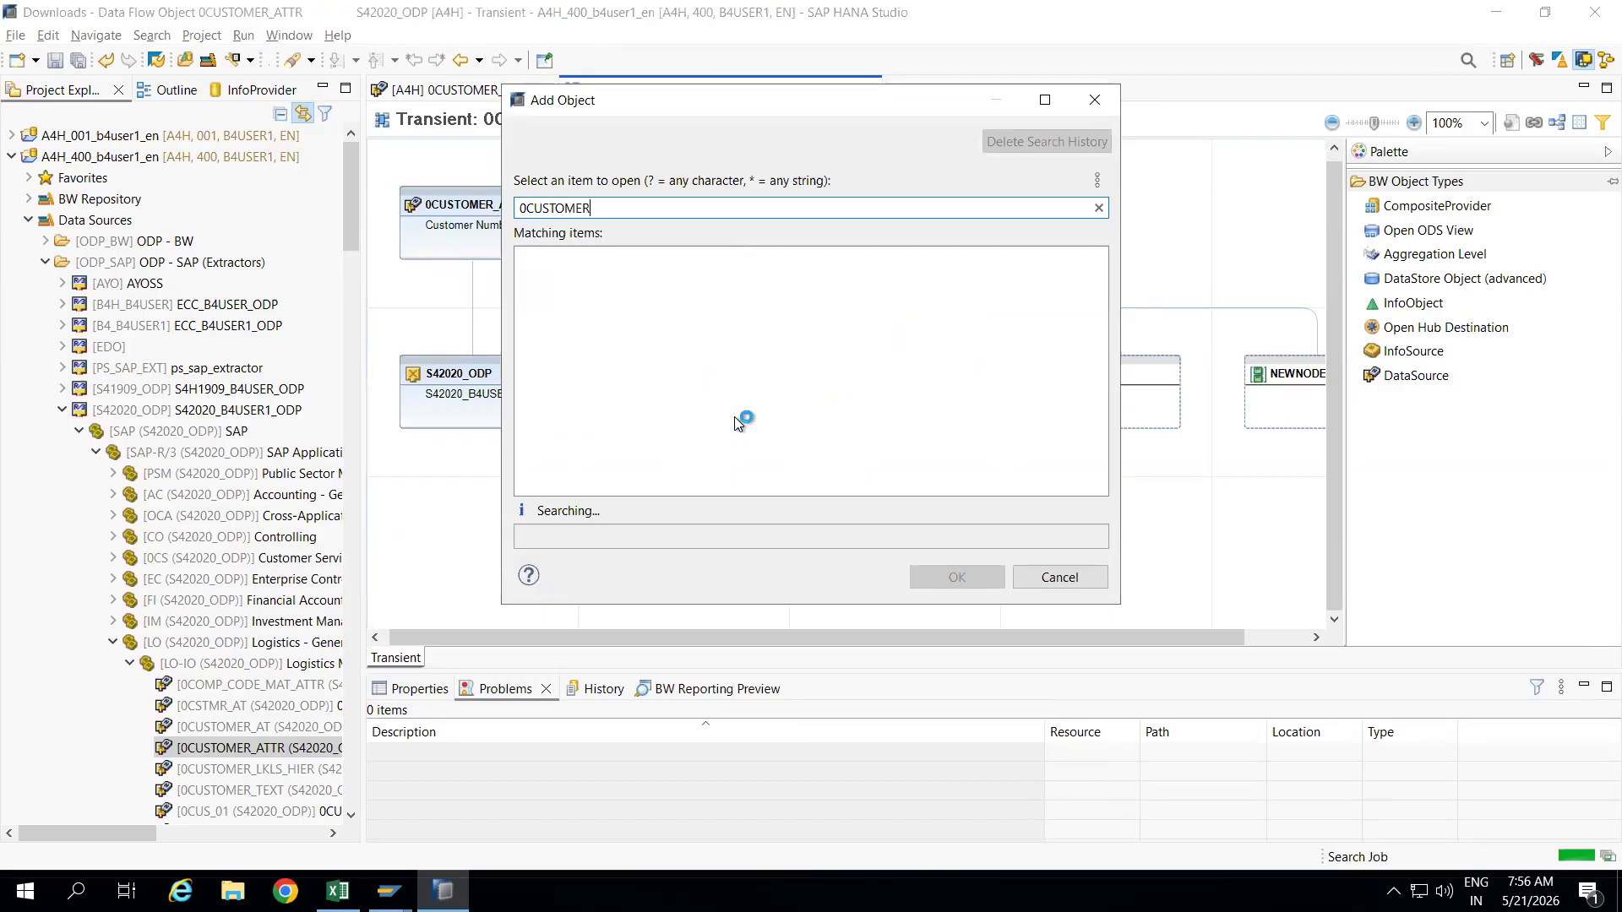
pyautogui.doubleClick(574, 259)
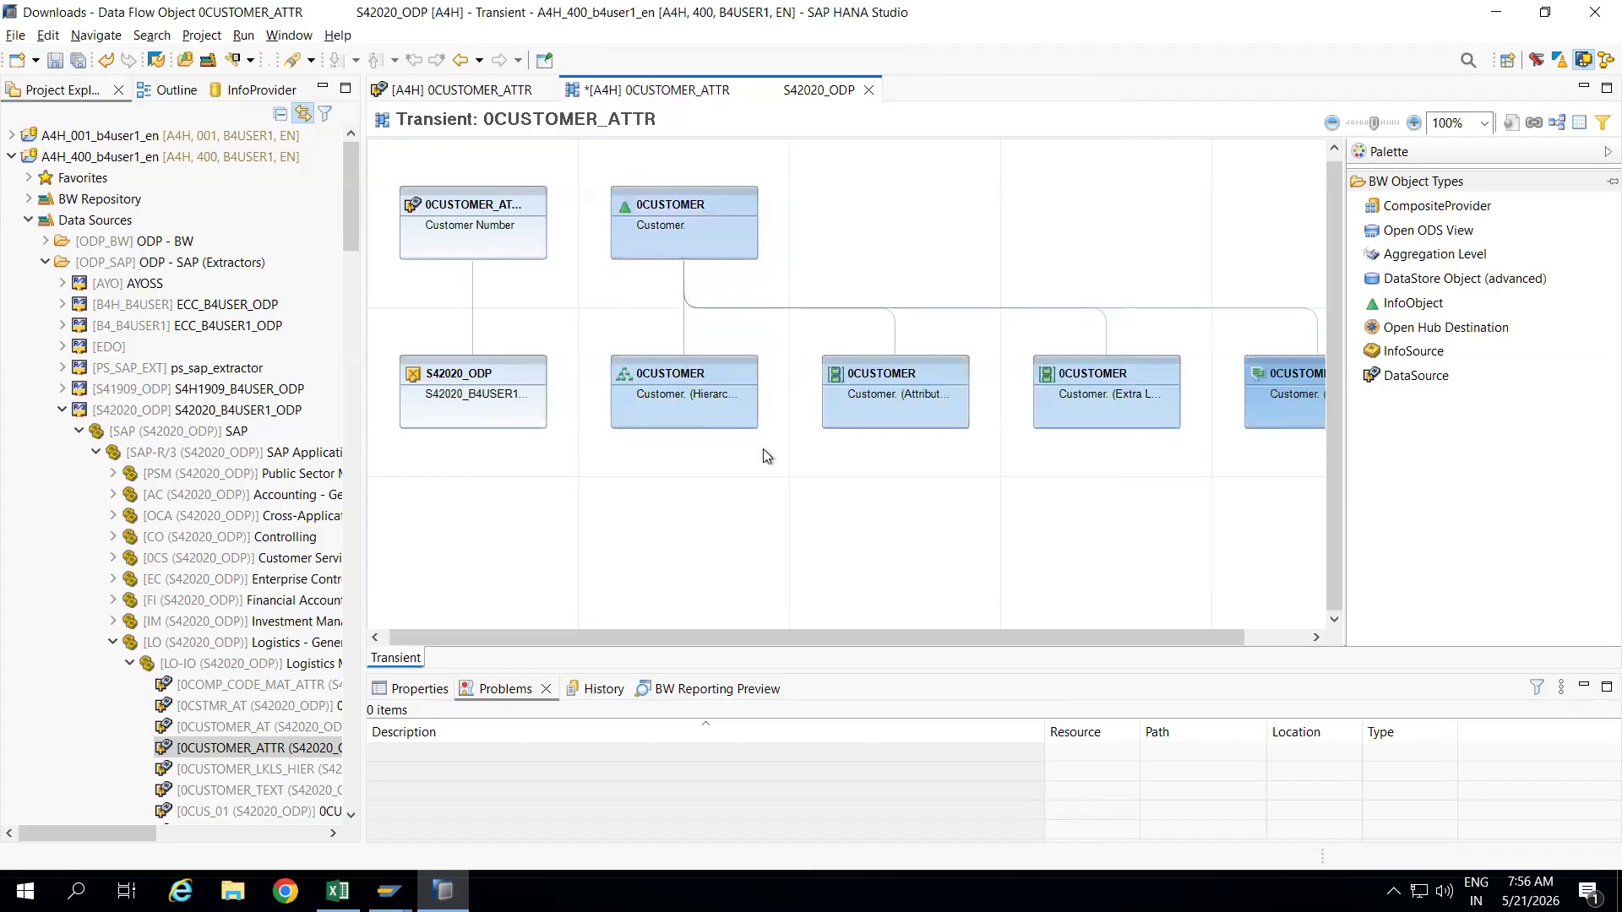
# Connect the 0CUSTOMER_ATTR DataSource to the 0CUSTOMER attributes node and rearrange the data flow layout automatically.
pyautogui.click(522, 218)
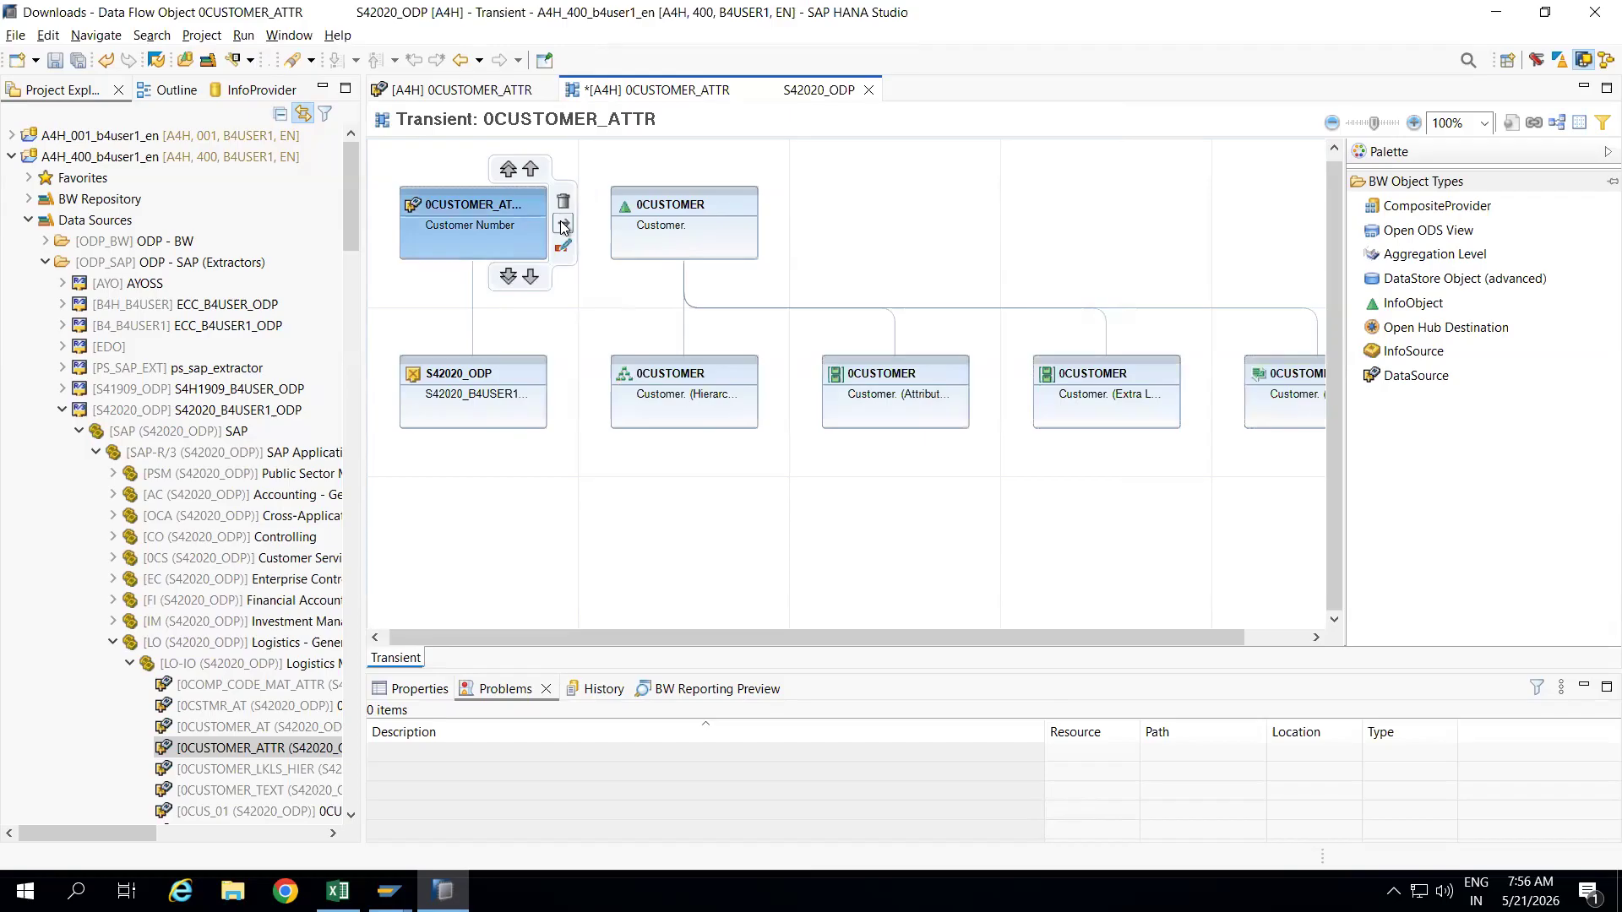
pyautogui.moveTo(563, 226); pyautogui.dragTo(855, 408)
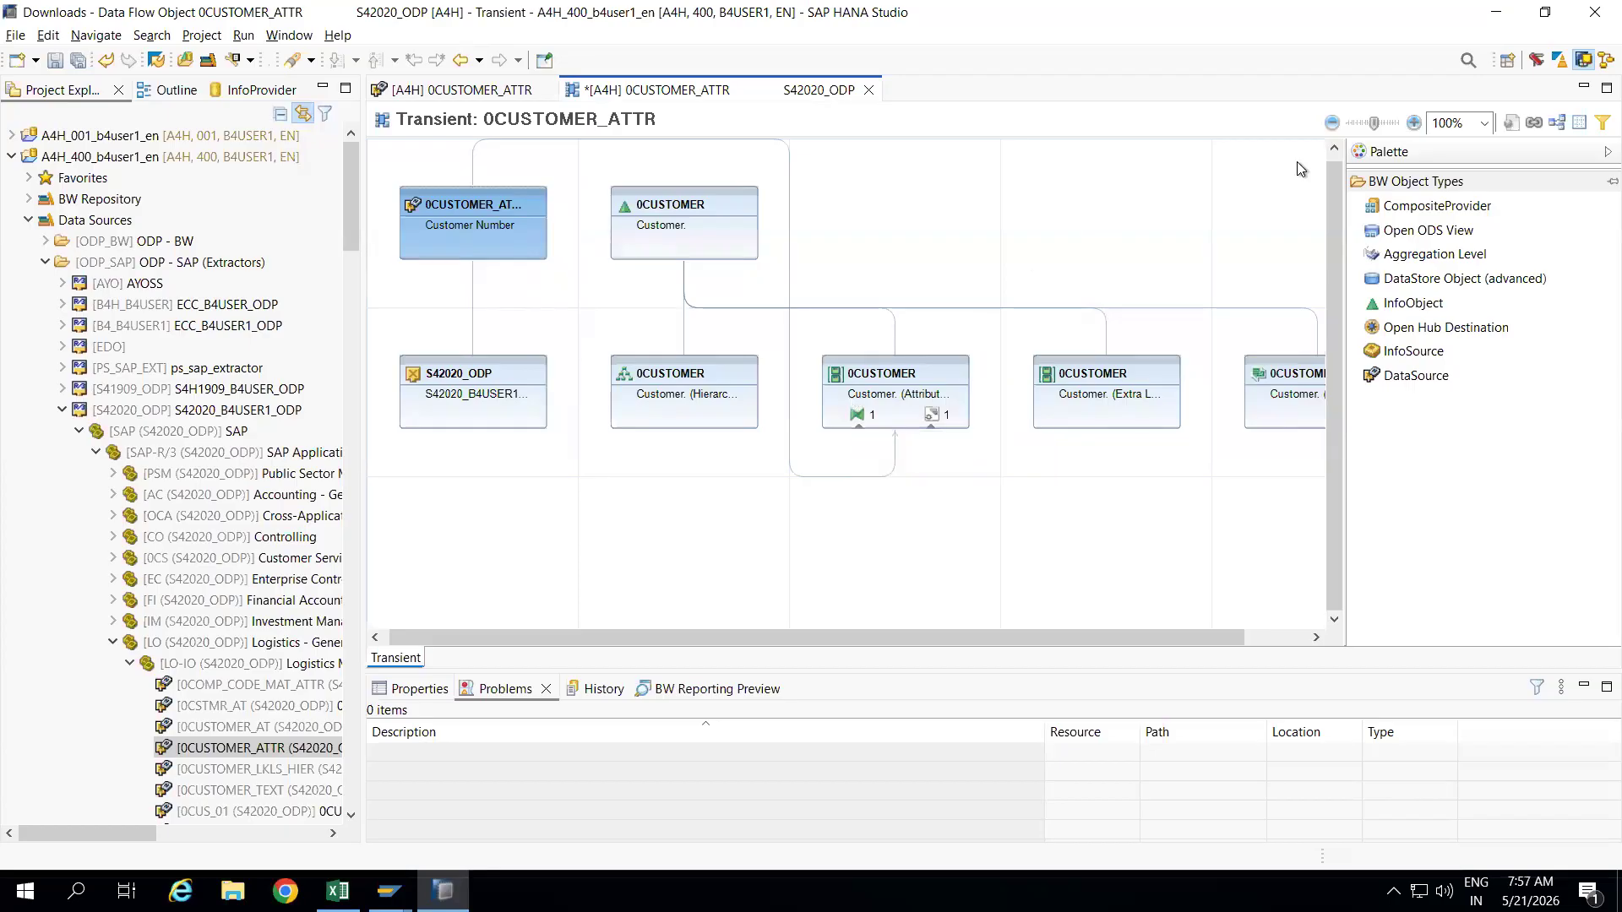
pyautogui.click(1558, 127)
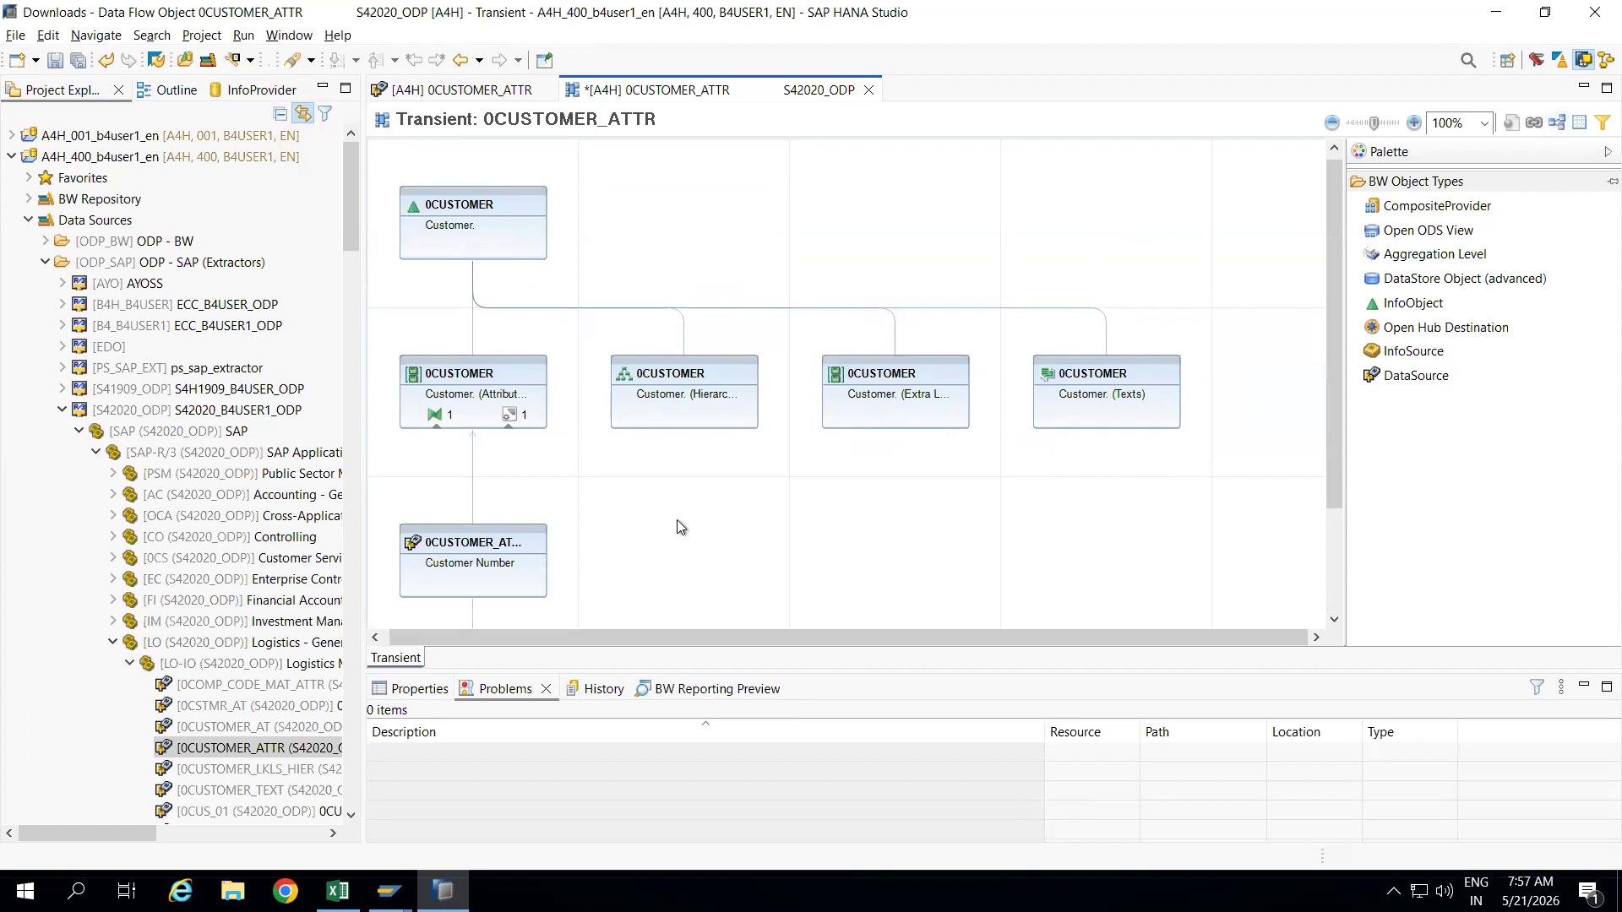
# Open the transformation into the 0CUSTOMER attributes, review its field rules, activate it and close it.
pyautogui.moveTo(518, 414)
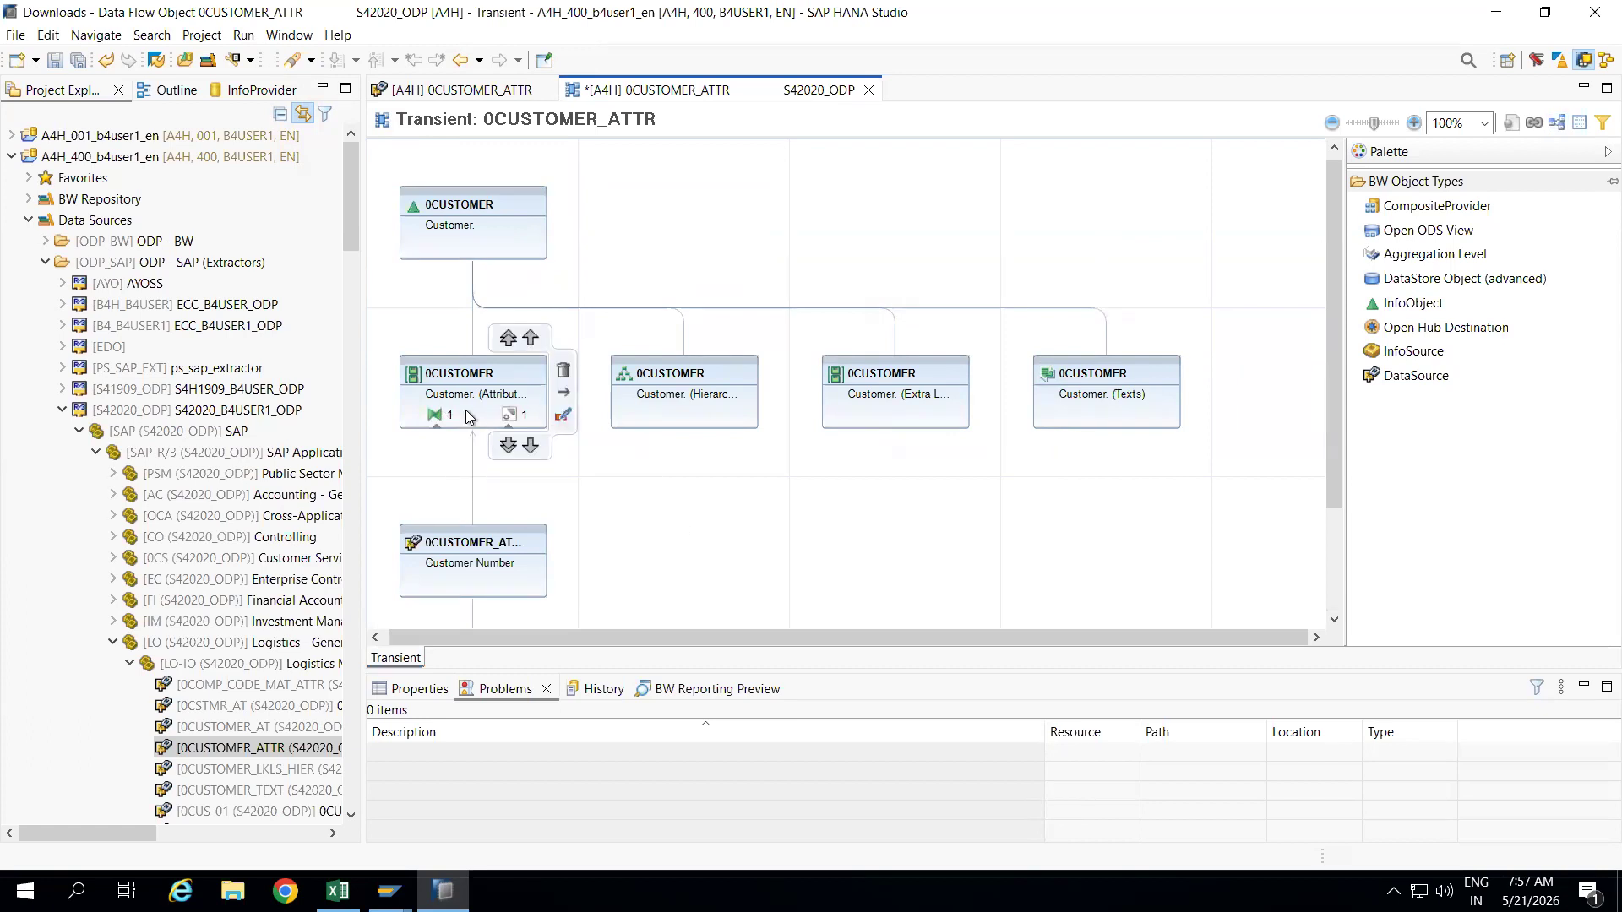
pyautogui.click(436, 416)
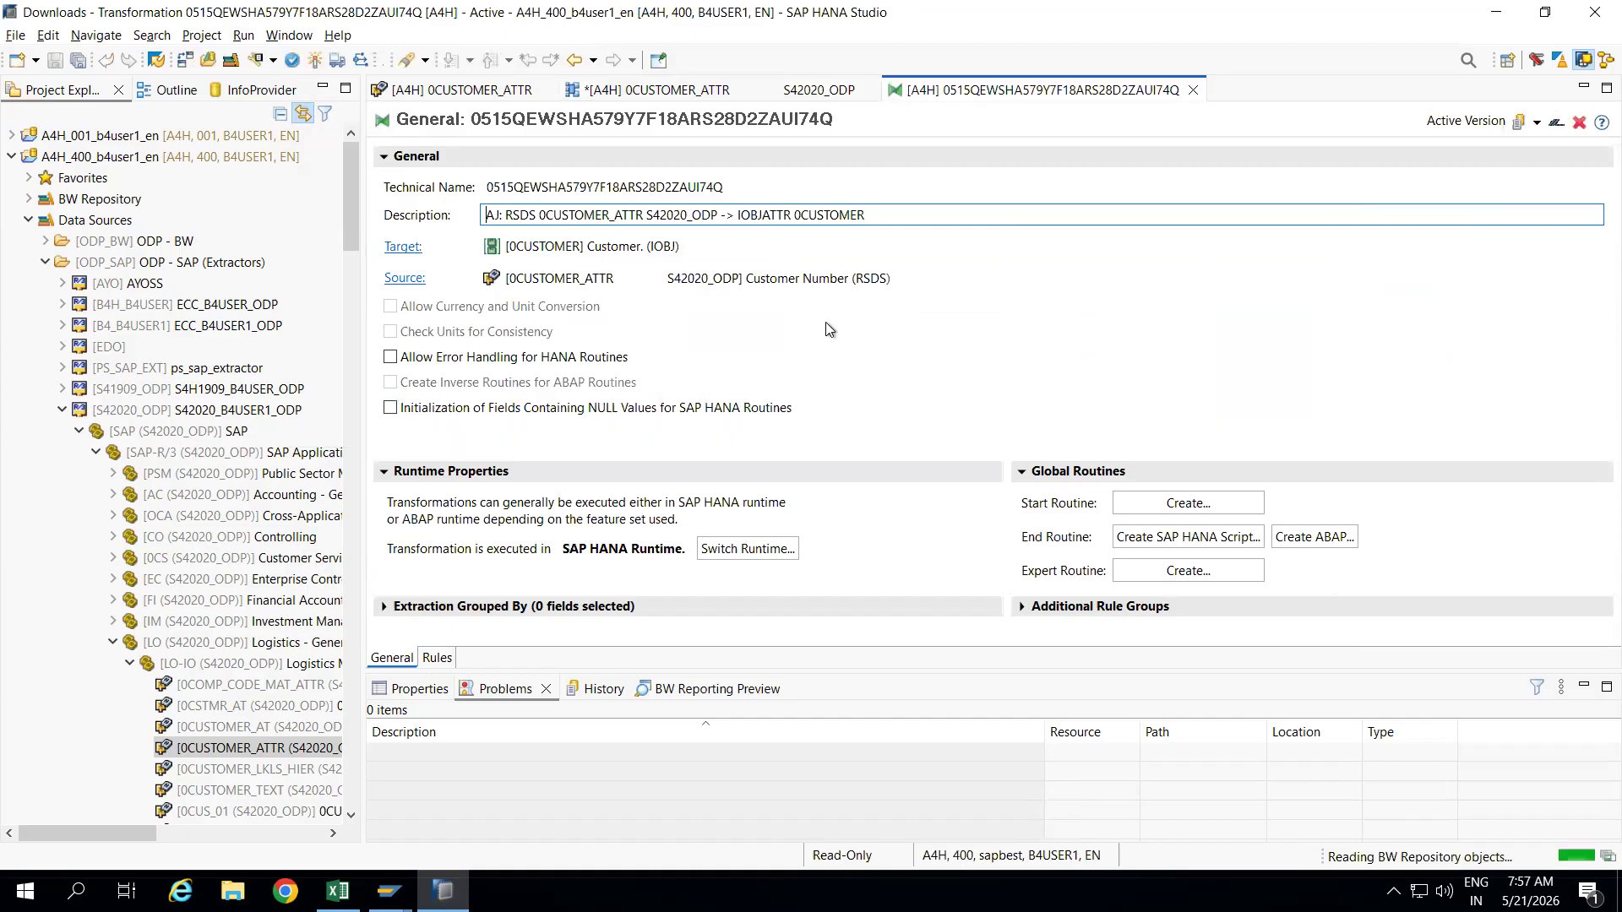
pyautogui.click(436, 657)
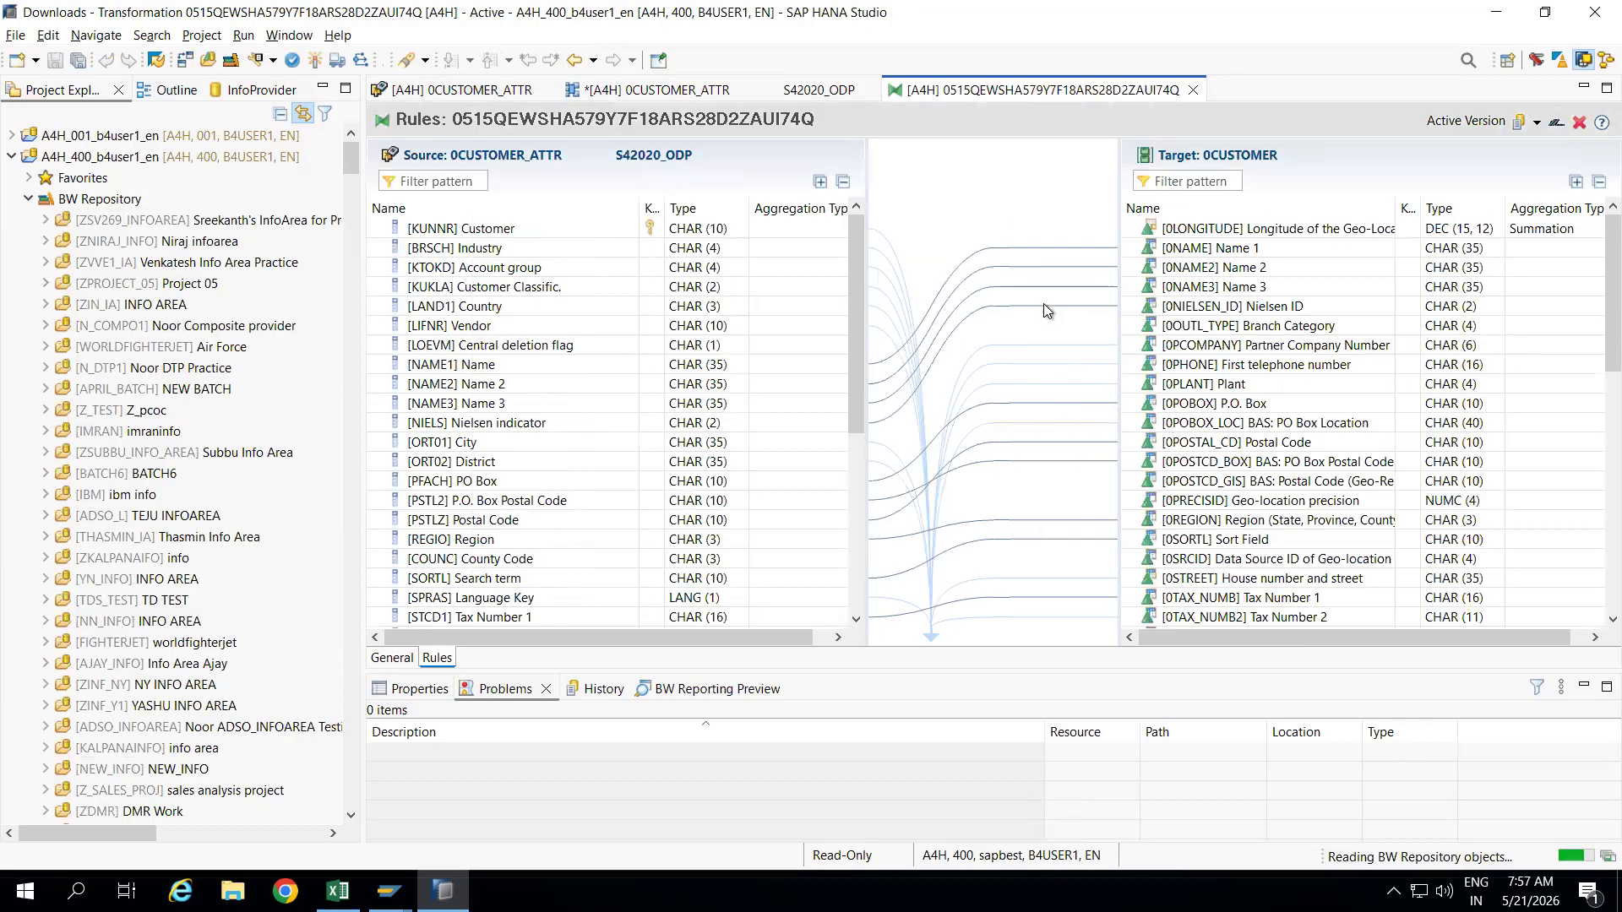
pyautogui.click(316, 61)
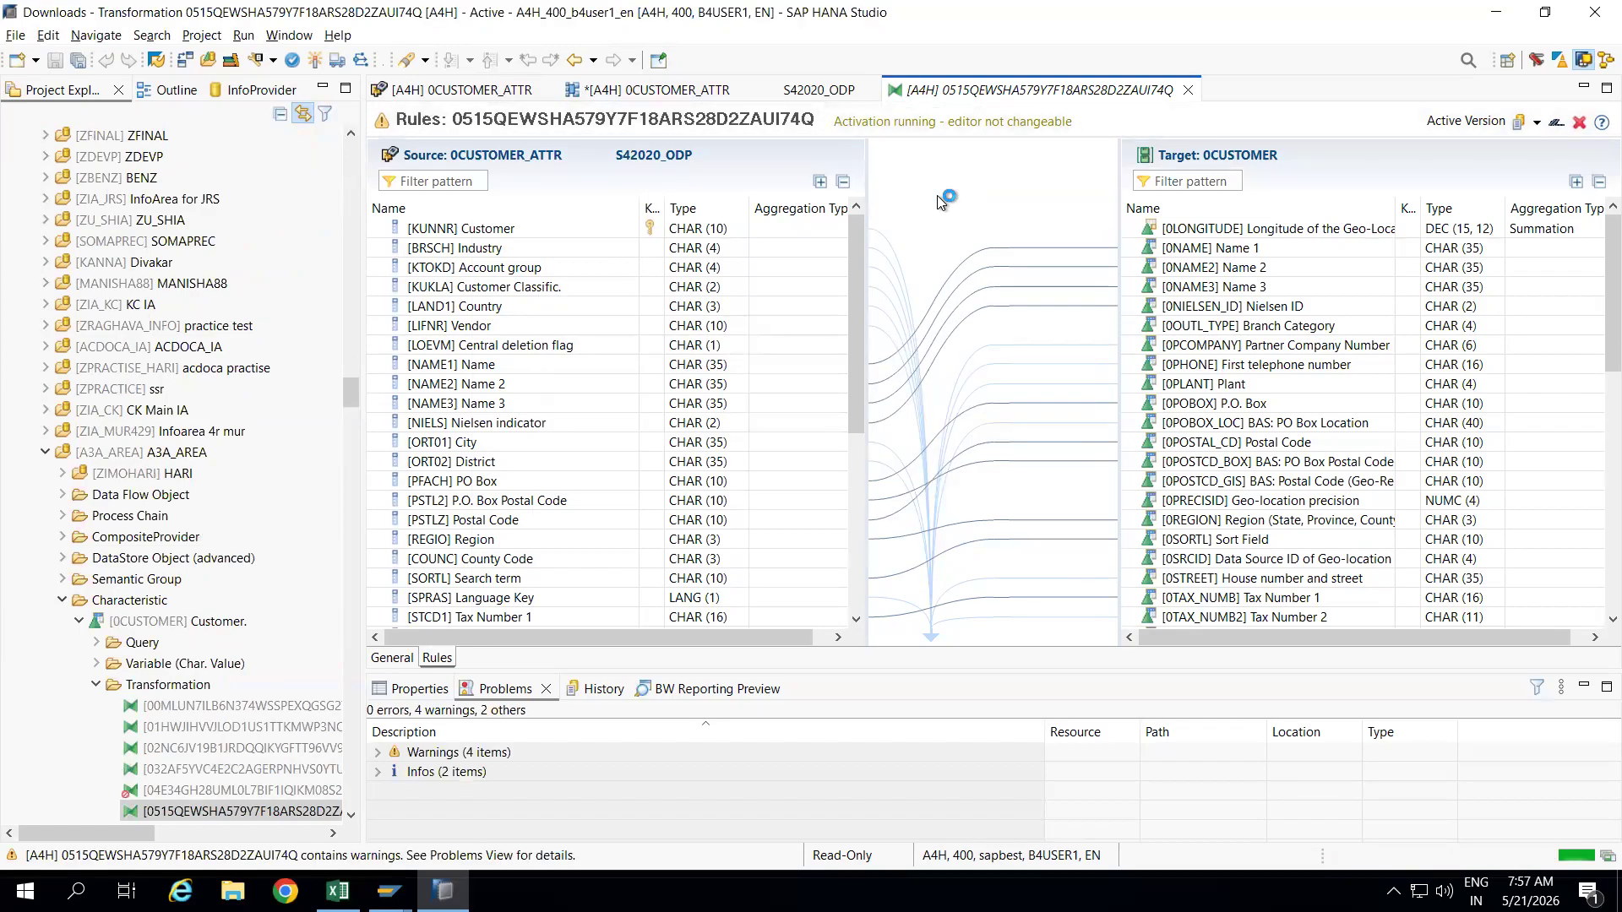
pyautogui.click(1194, 89)
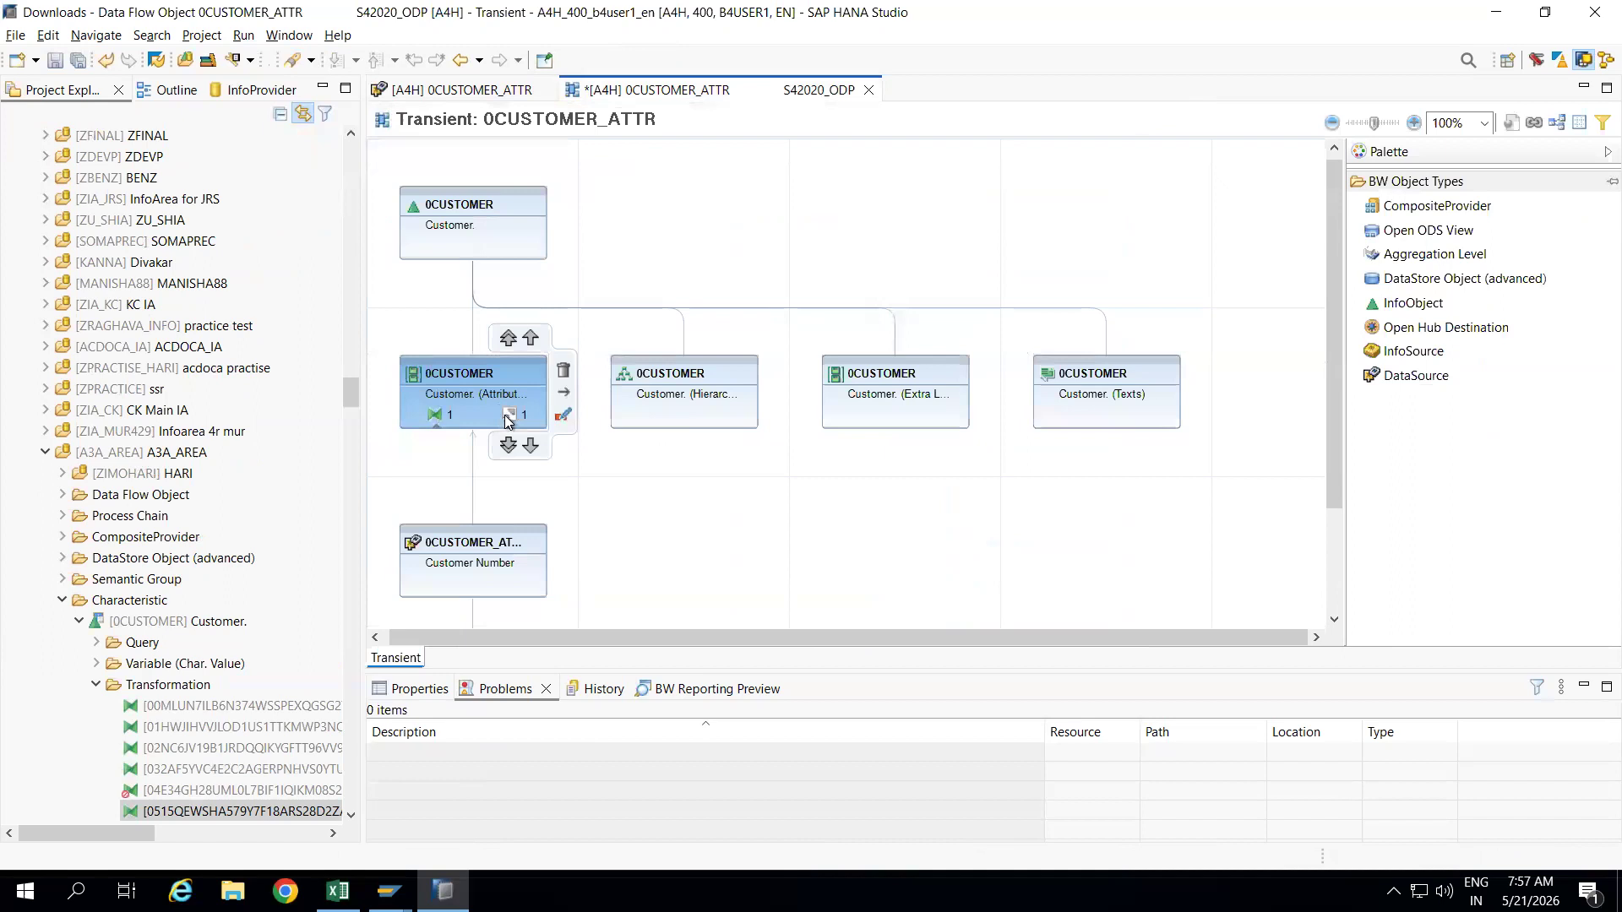
# Insert the additional DTPs and create a new data transfer process from 0CUSTOMER_ATTR of S42020_ODP to the 0CUSTOMER attributes.
pyautogui.click(508, 418)
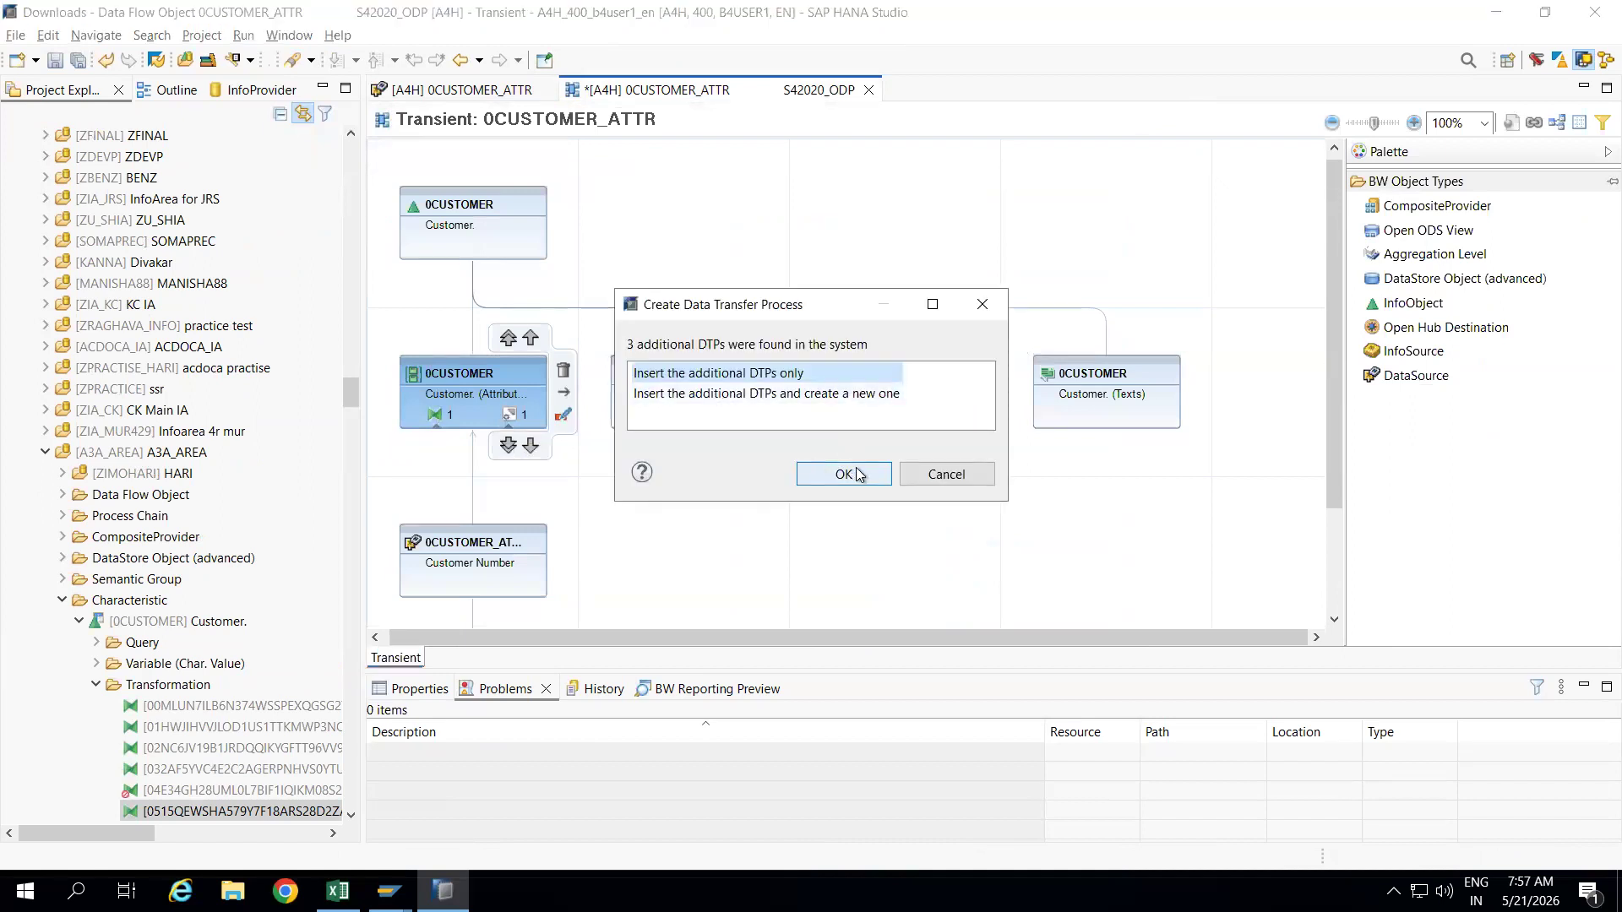
pyautogui.click(799, 393)
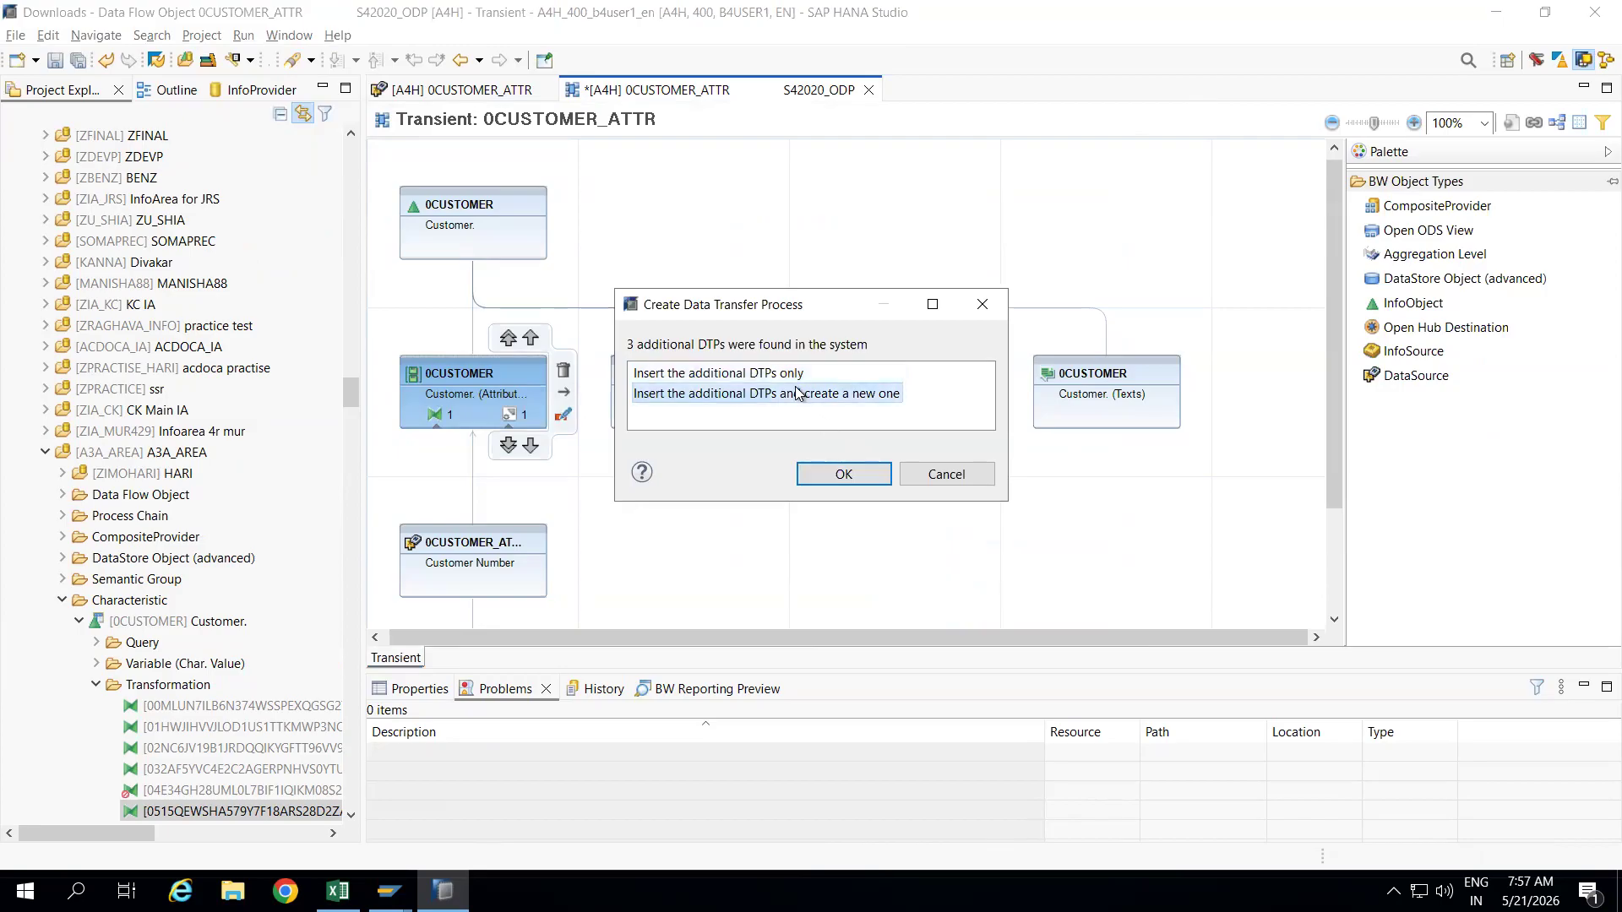
pyautogui.click(855, 479)
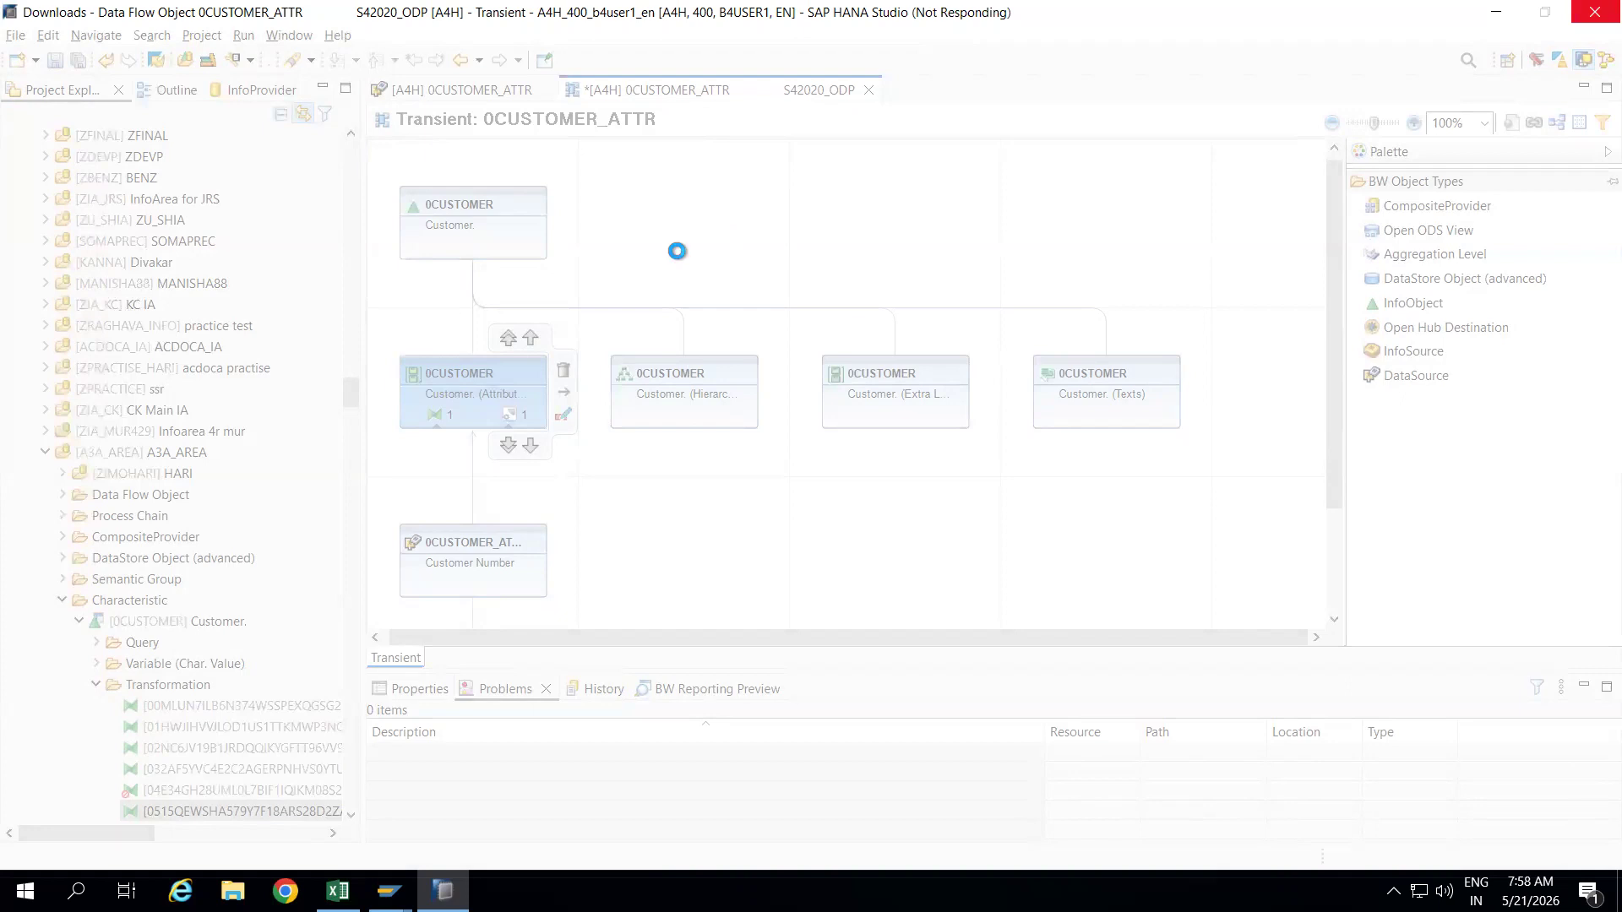
pyautogui.click(338, 891)
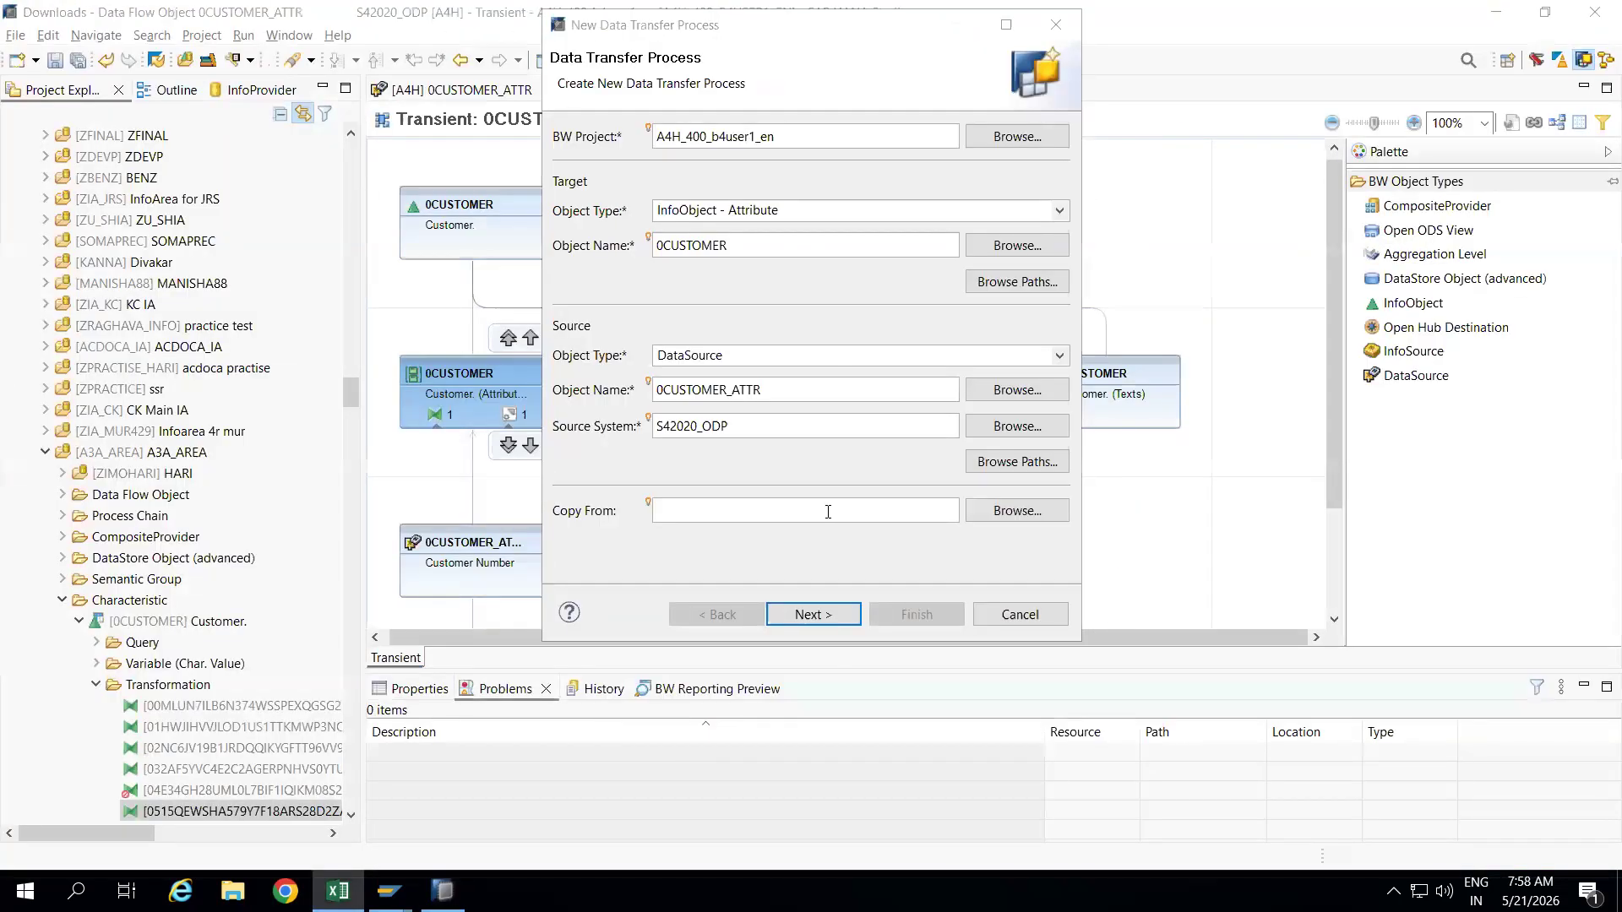
pyautogui.click(819, 615)
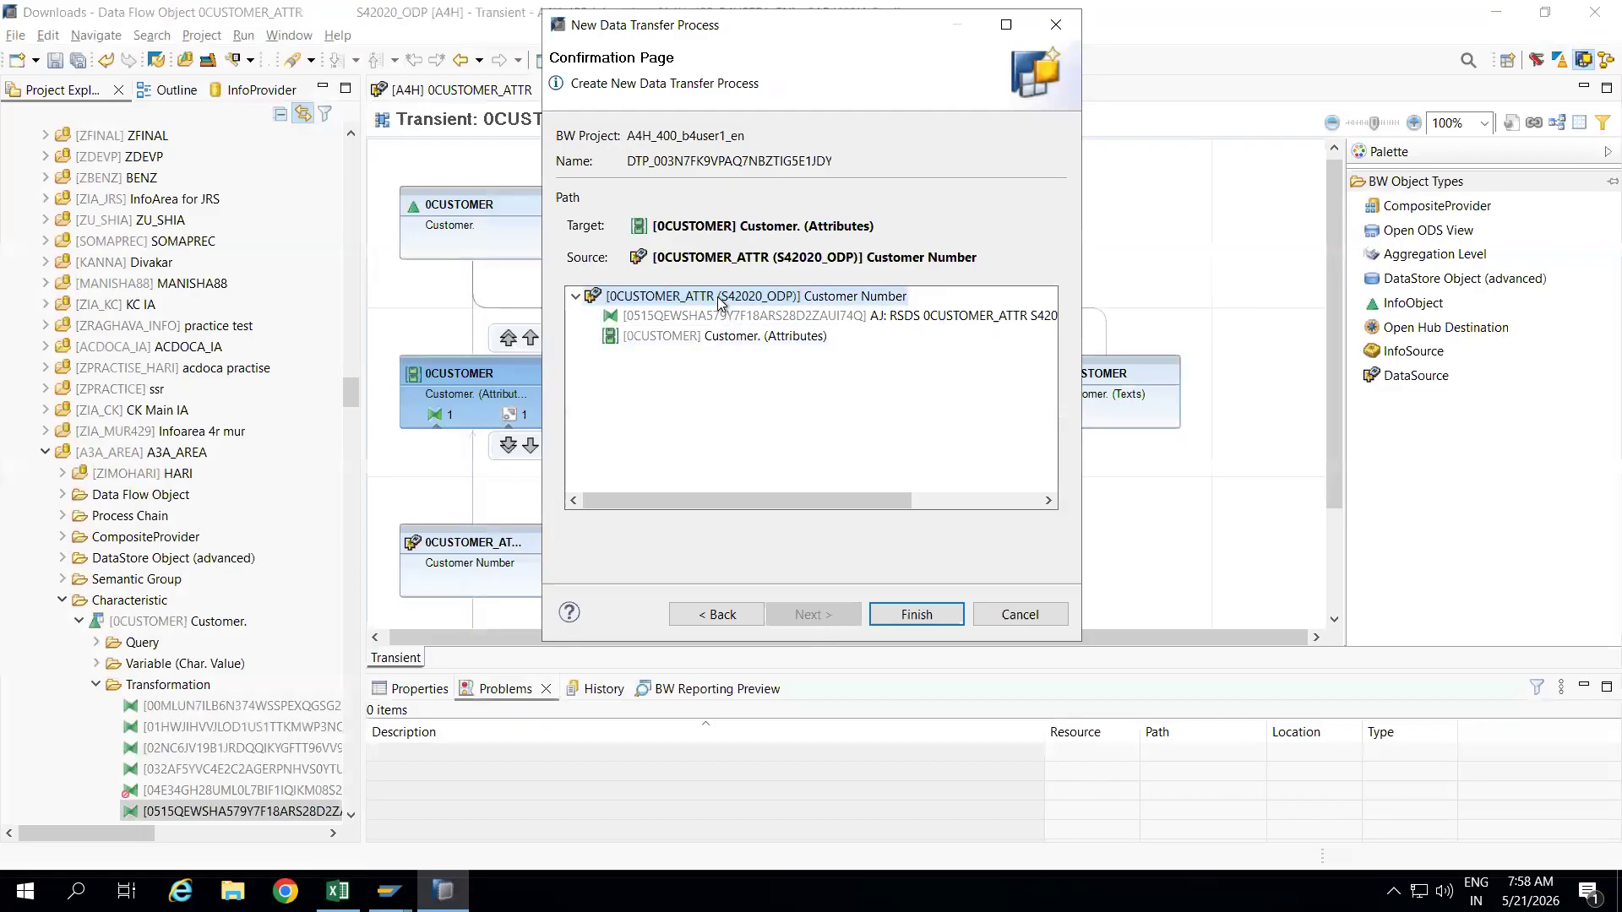
pyautogui.click(918, 616)
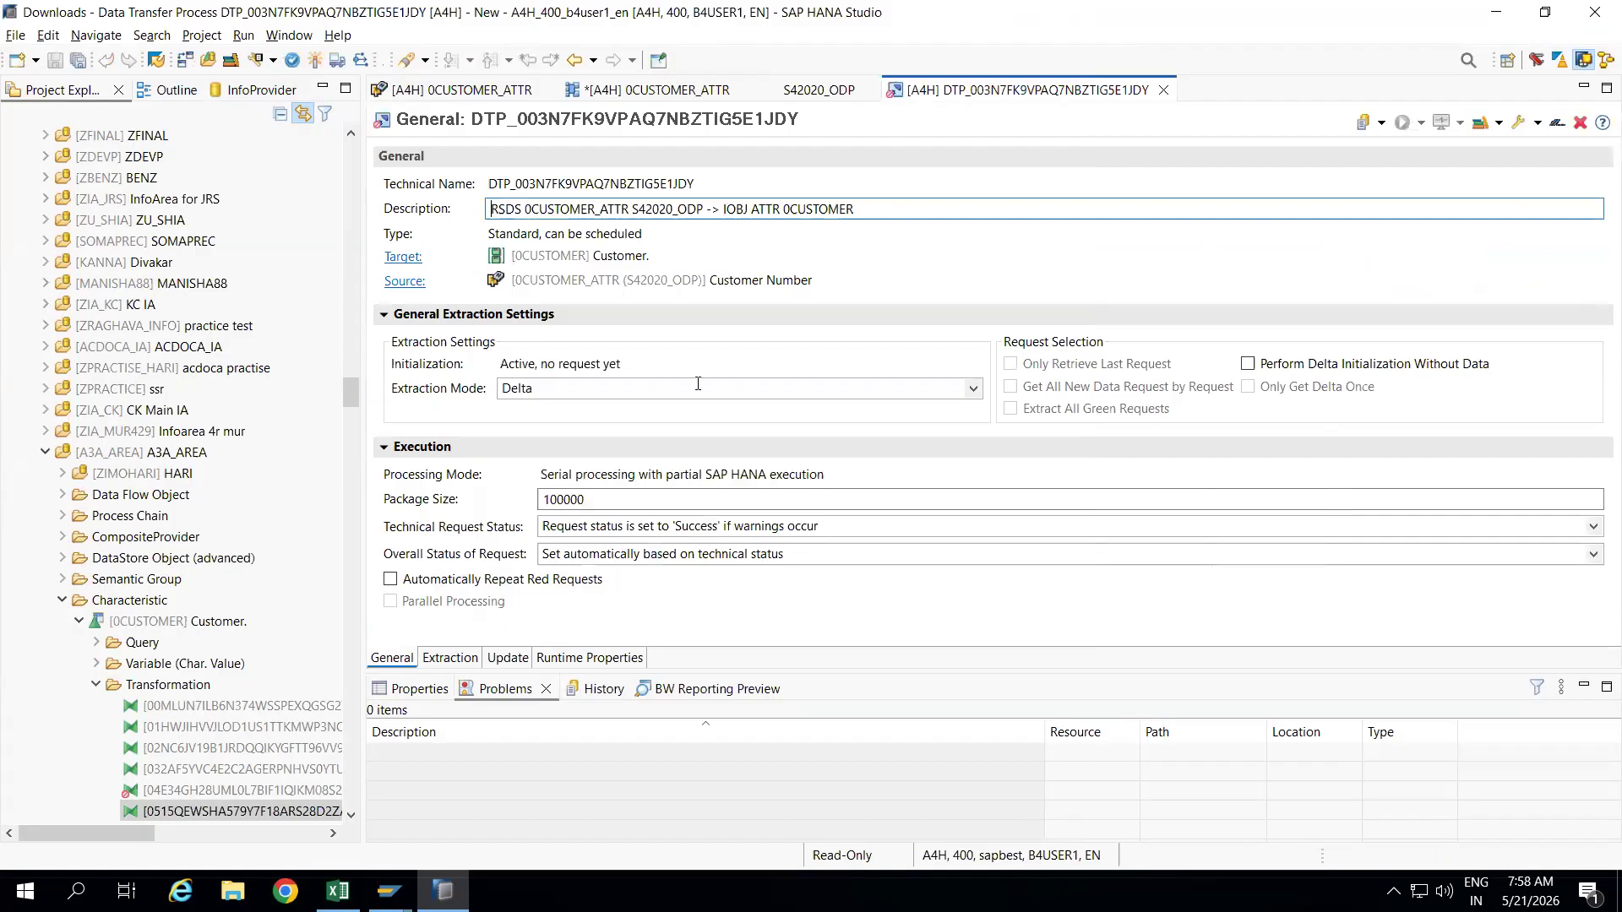
# Try to activate the new data transfer process and examine the details of the reported errors.
pyautogui.click(317, 60)
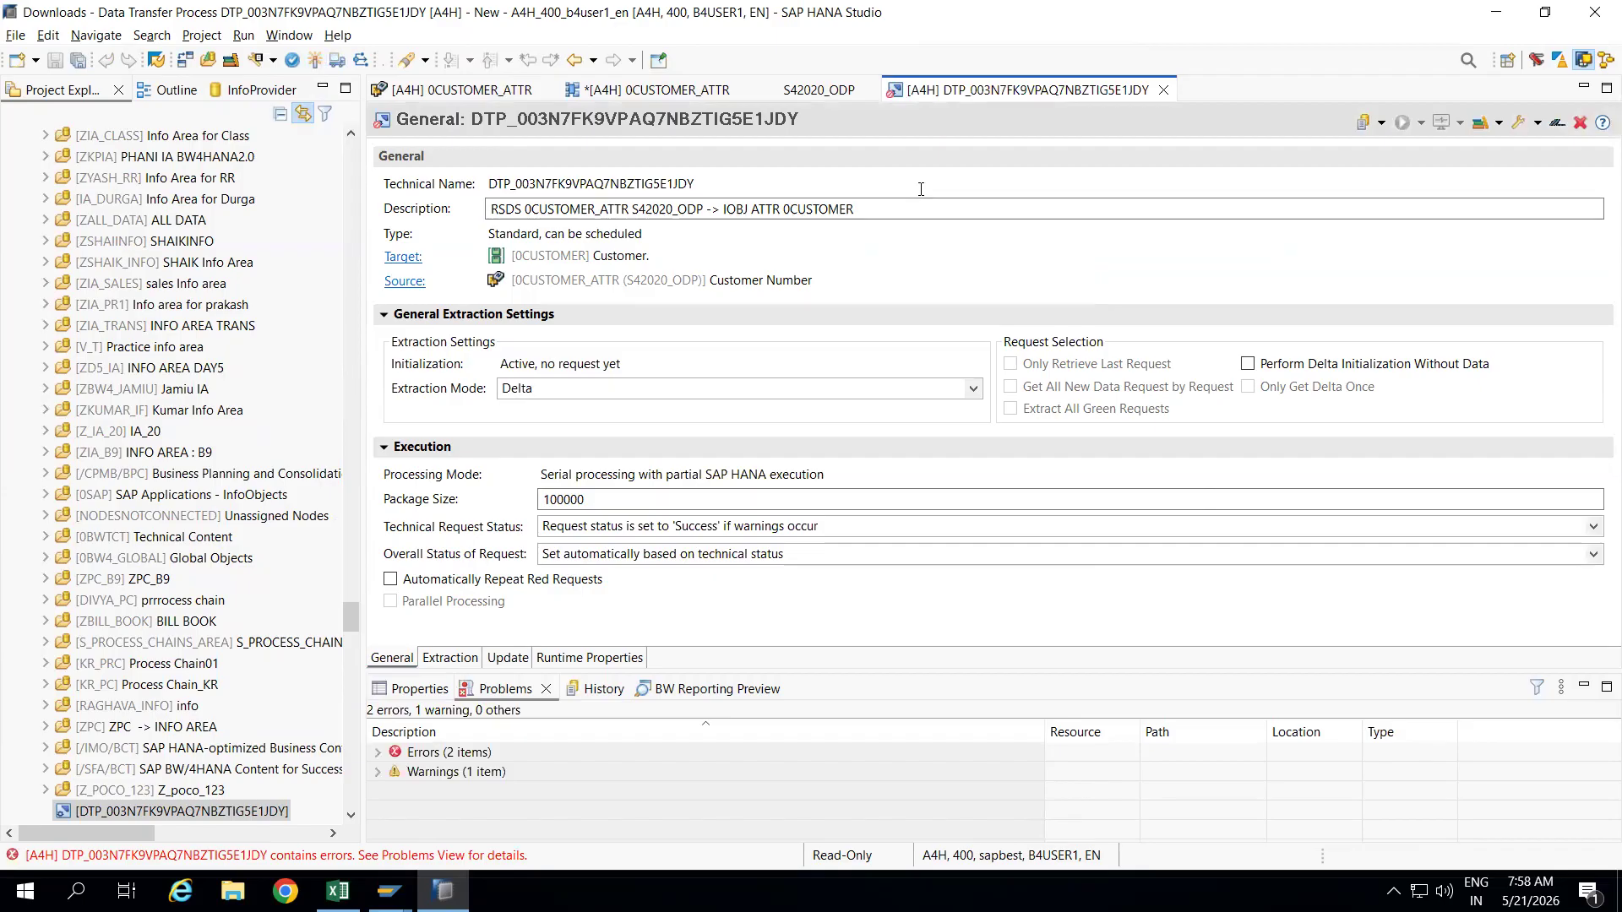
pyautogui.click(377, 752)
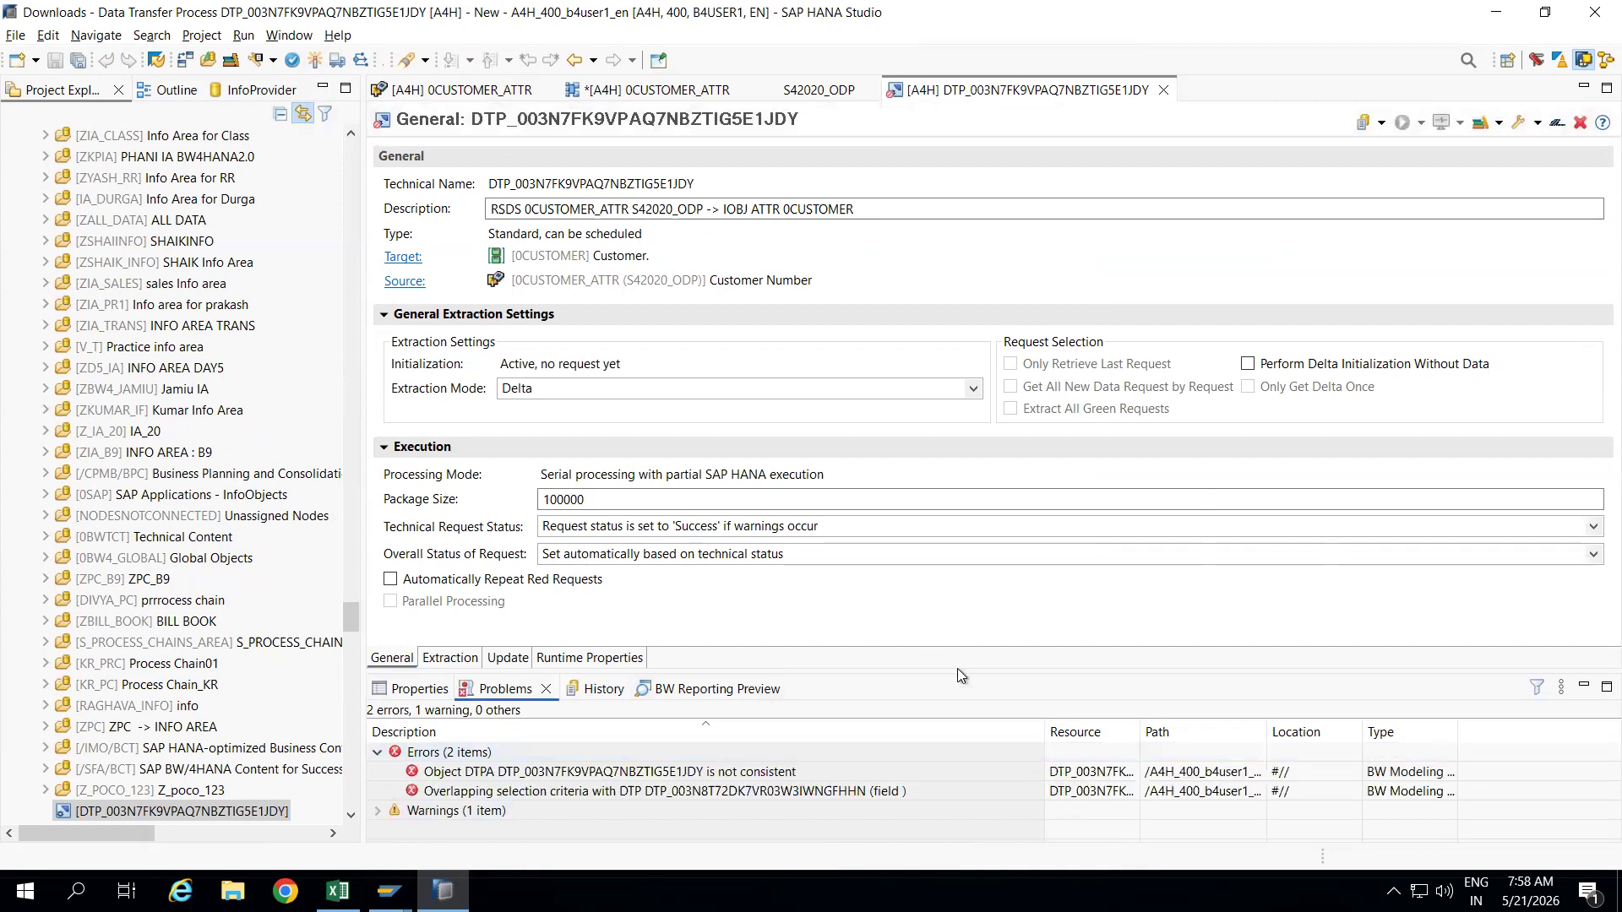
pyautogui.moveTo(958, 669); pyautogui.dragTo(944, 448)
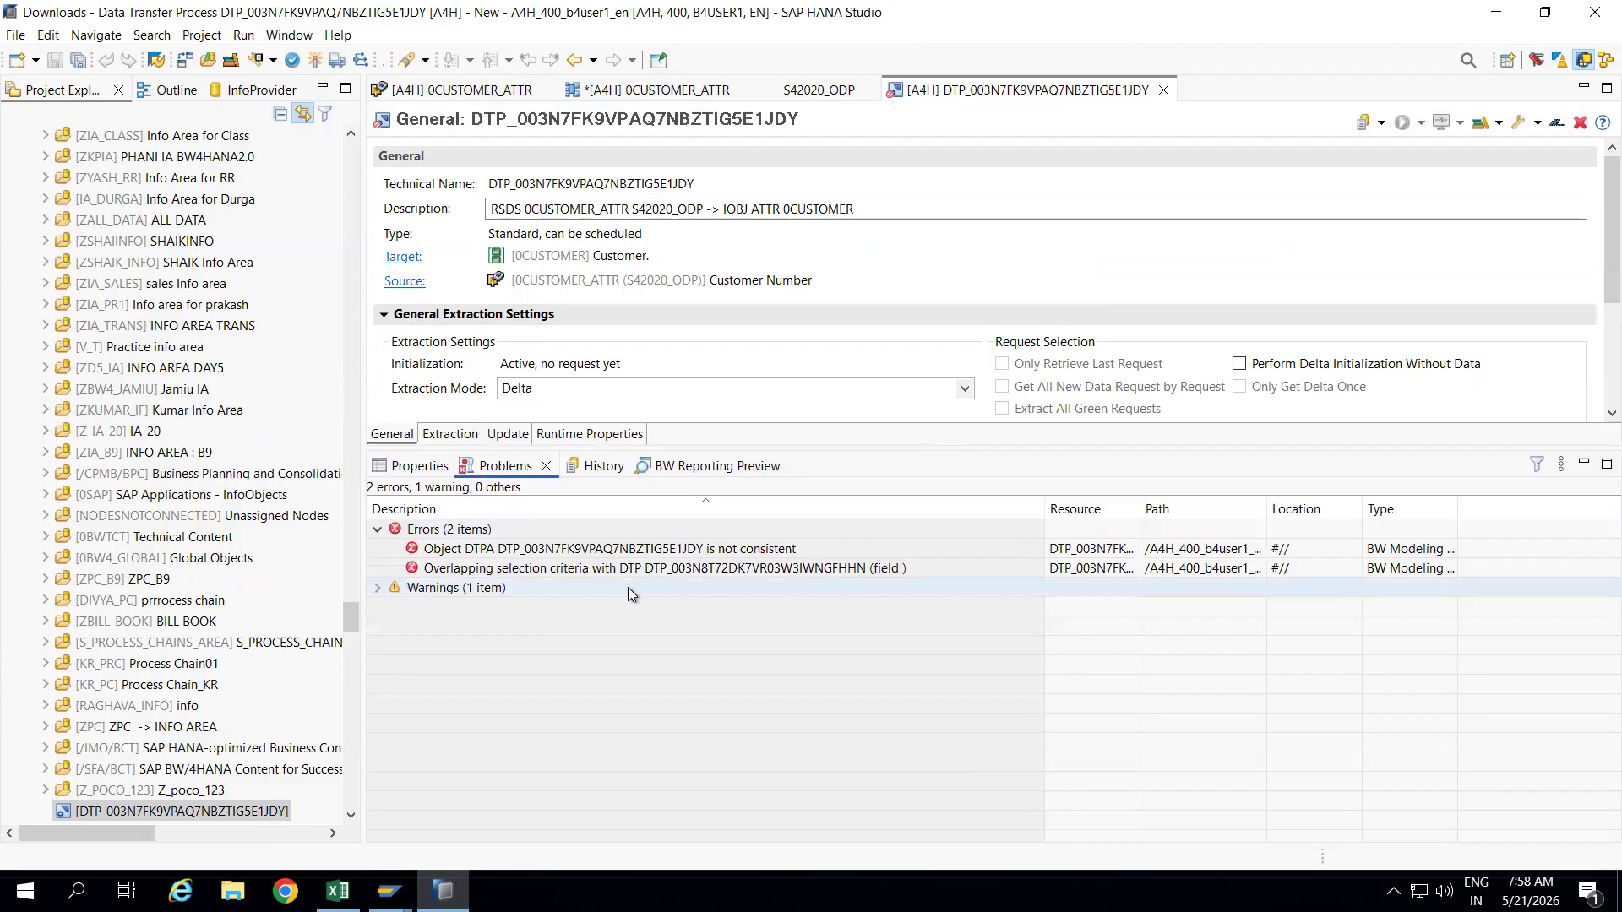
# Set the data transfer process's extraction mode to Full and activate it.
pyautogui.click(693, 397)
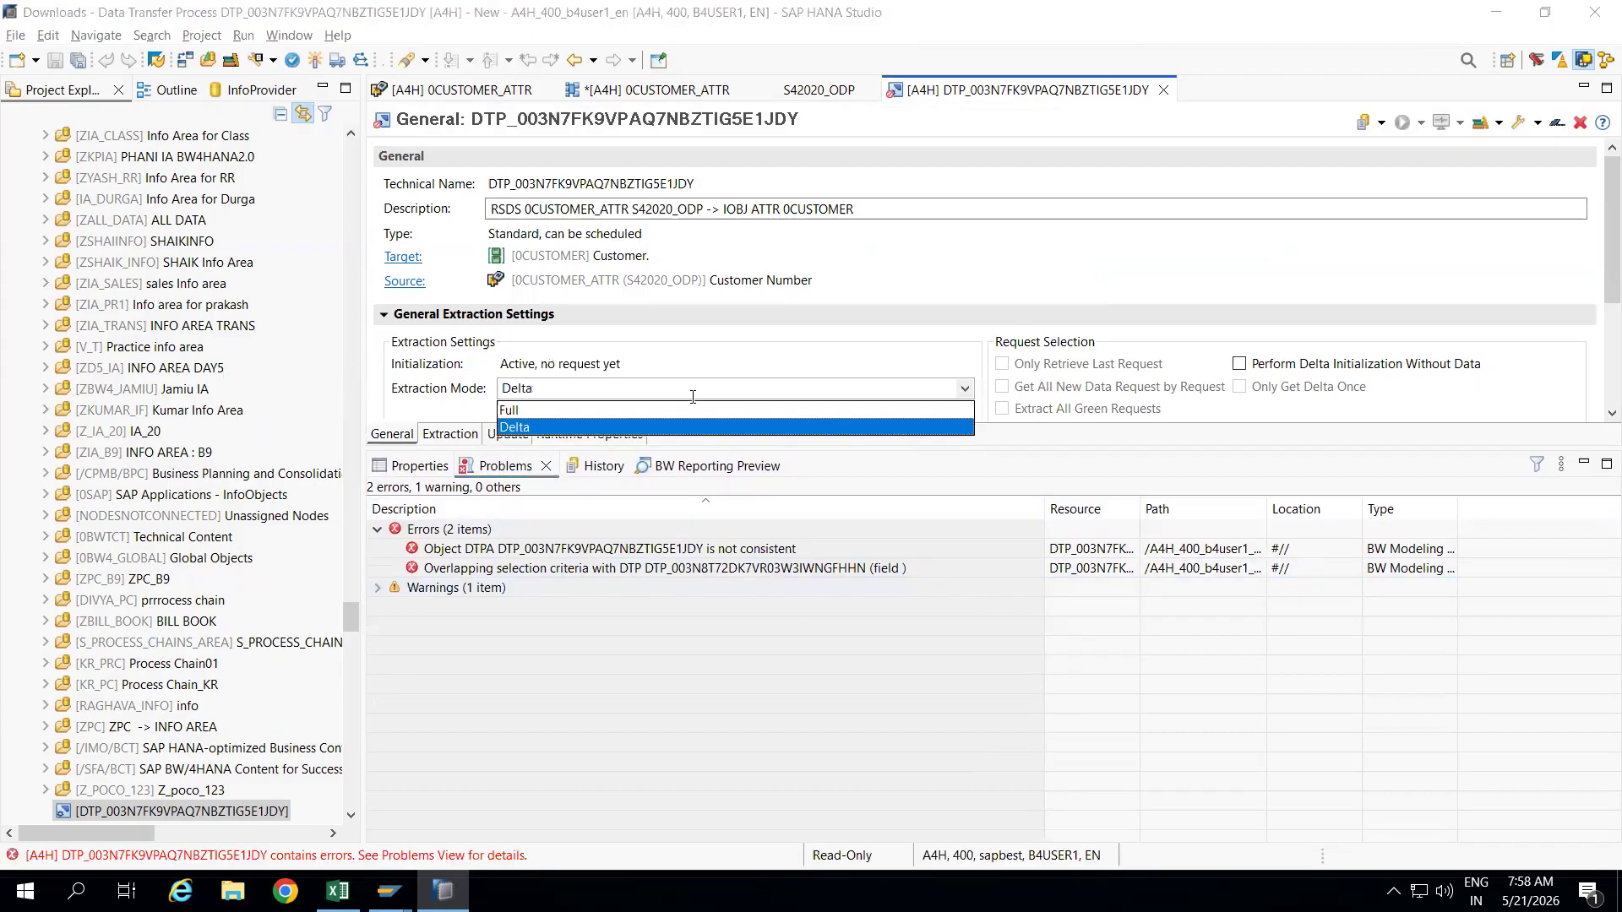
pyautogui.click(601, 408)
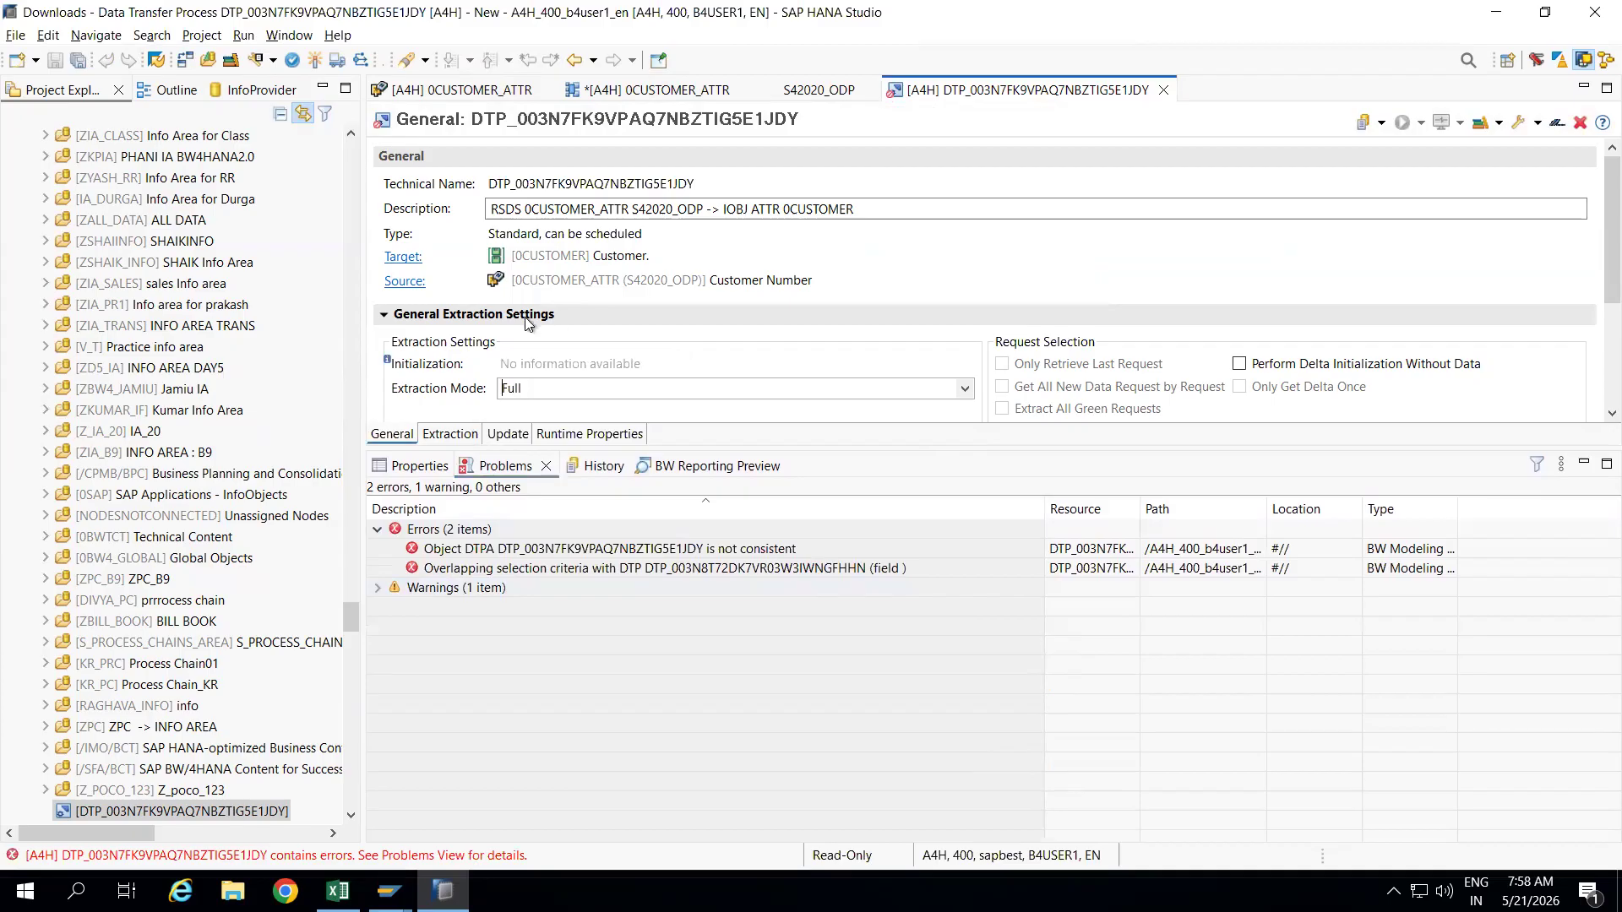
pyautogui.click(314, 62)
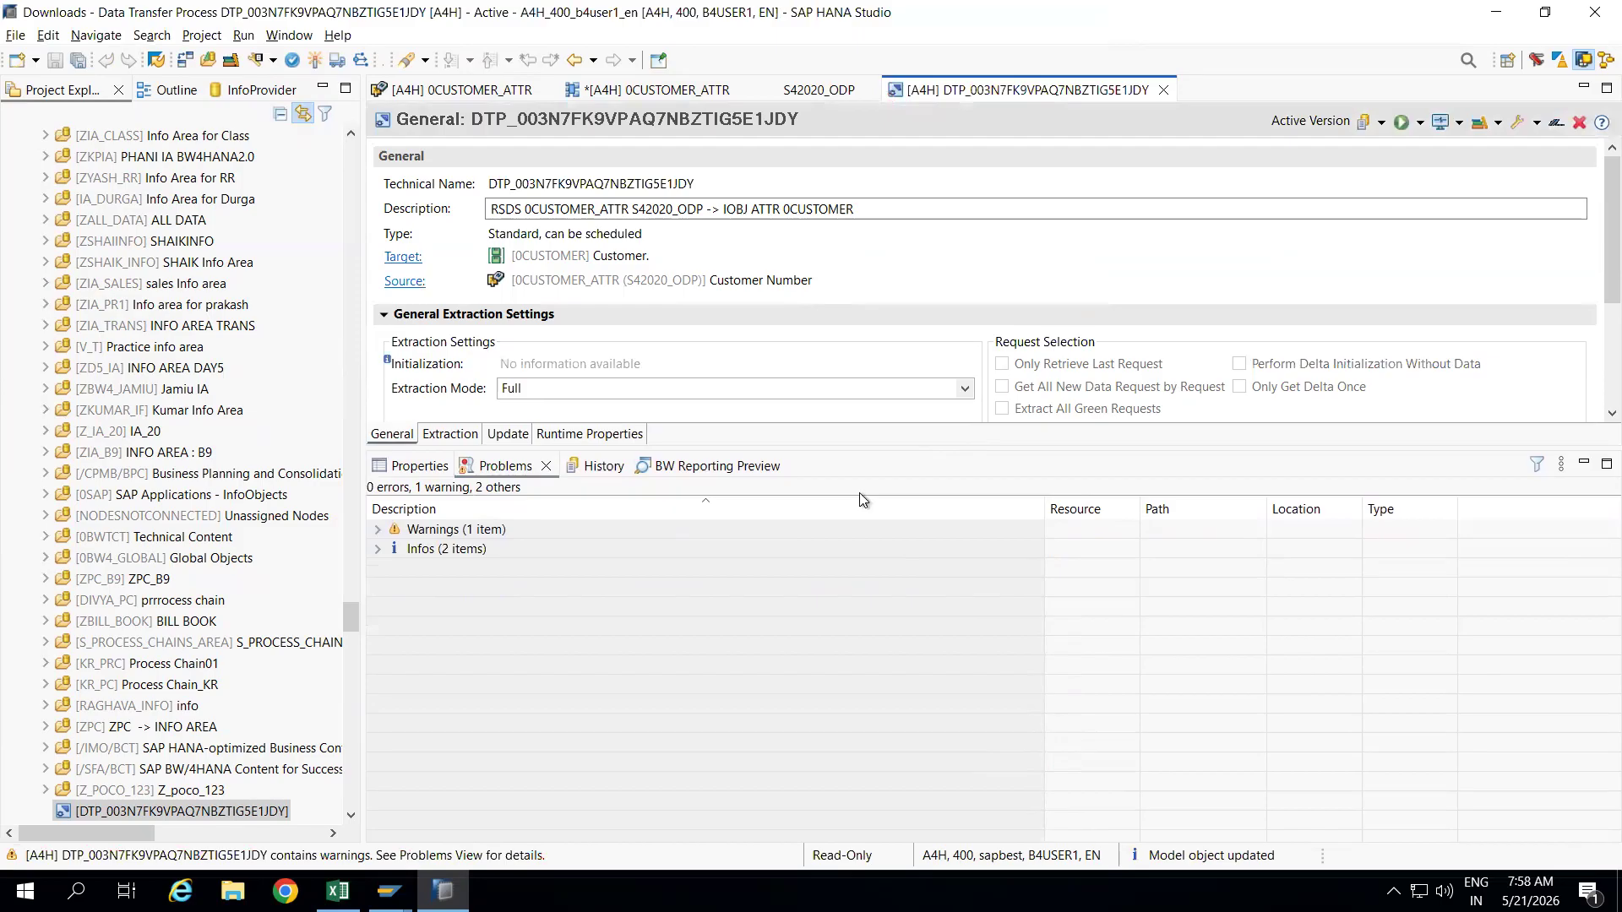
pyautogui.moveTo(898, 446); pyautogui.dragTo(904, 550)
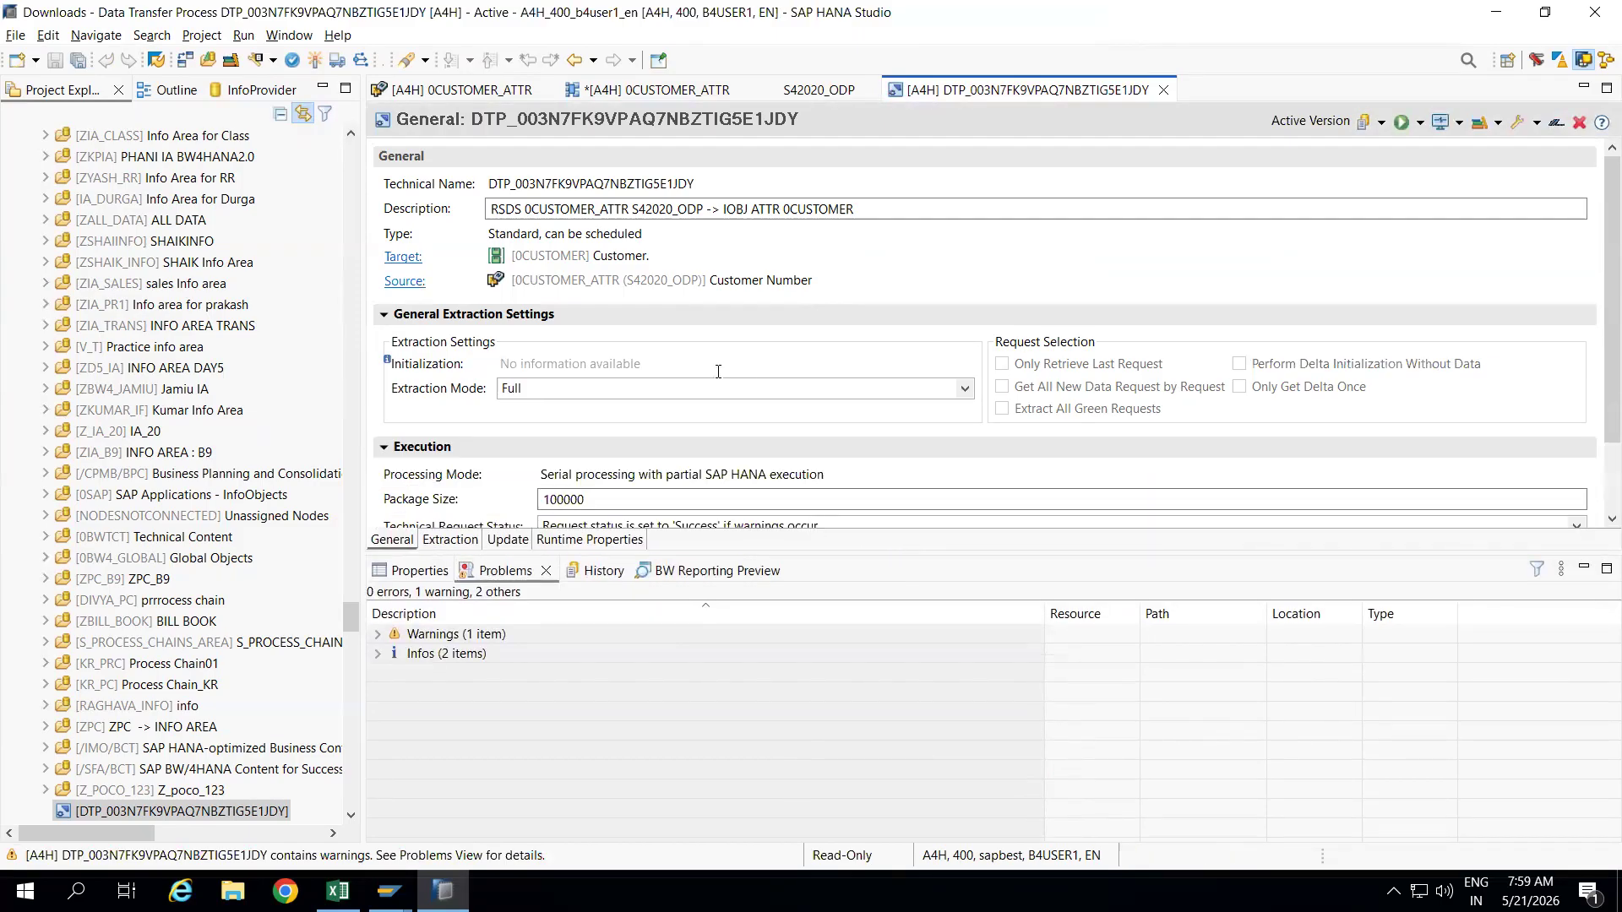
# Start saving the transient 0CUSTOMER_ATTR data flow as a data flow object and assign it to the Learn B4H InfoArea.
pyautogui.click(647, 91)
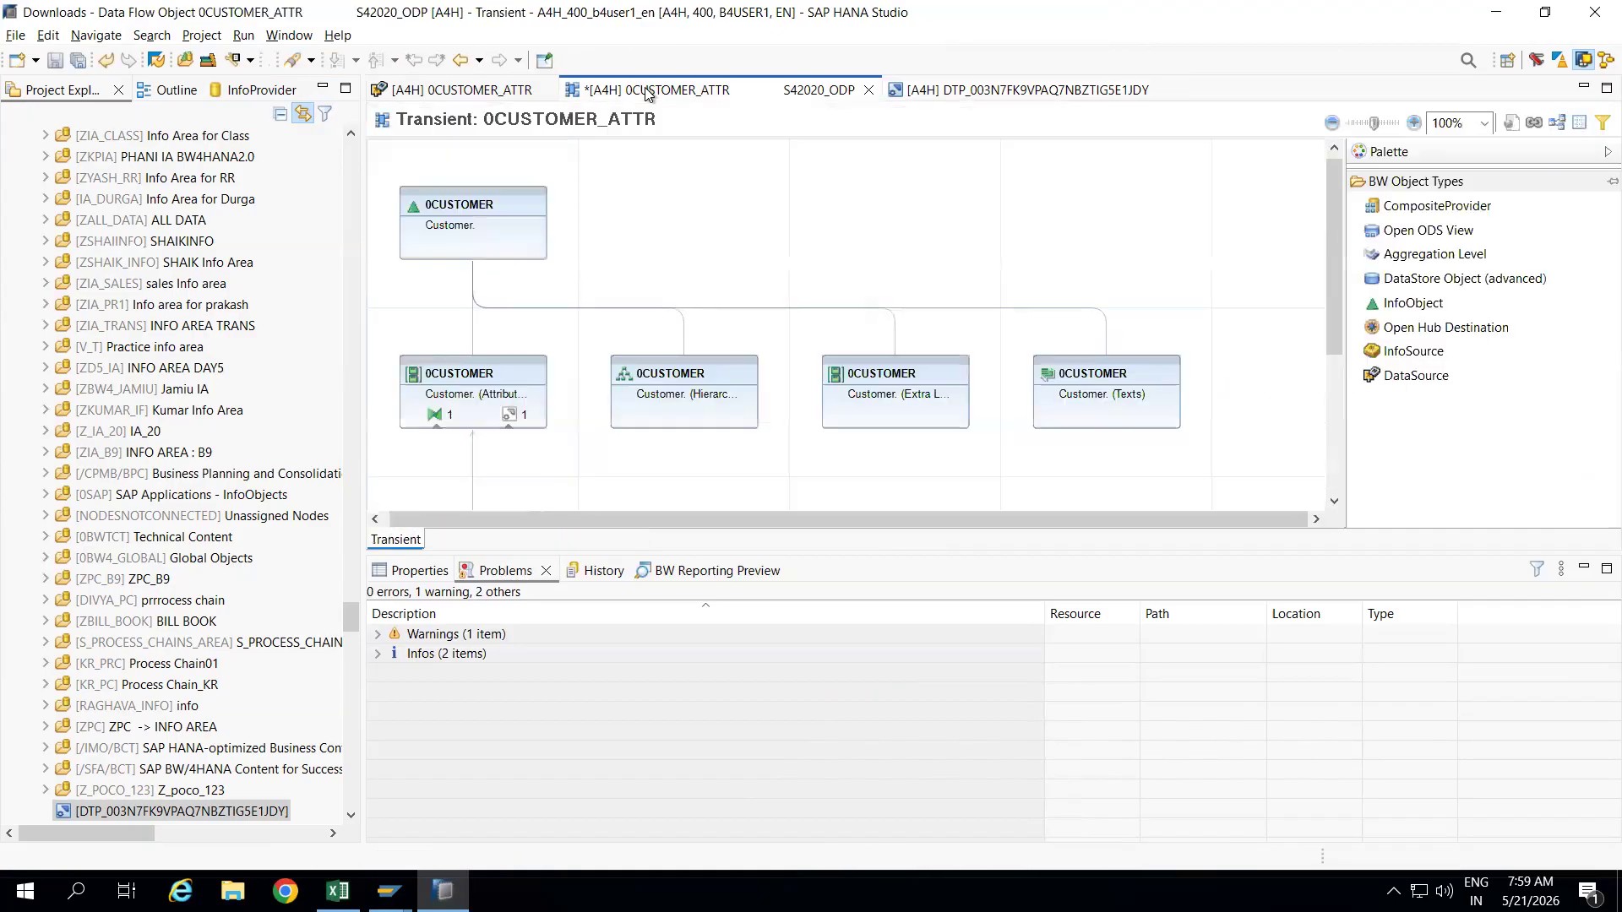
pyautogui.moveTo(545, 418)
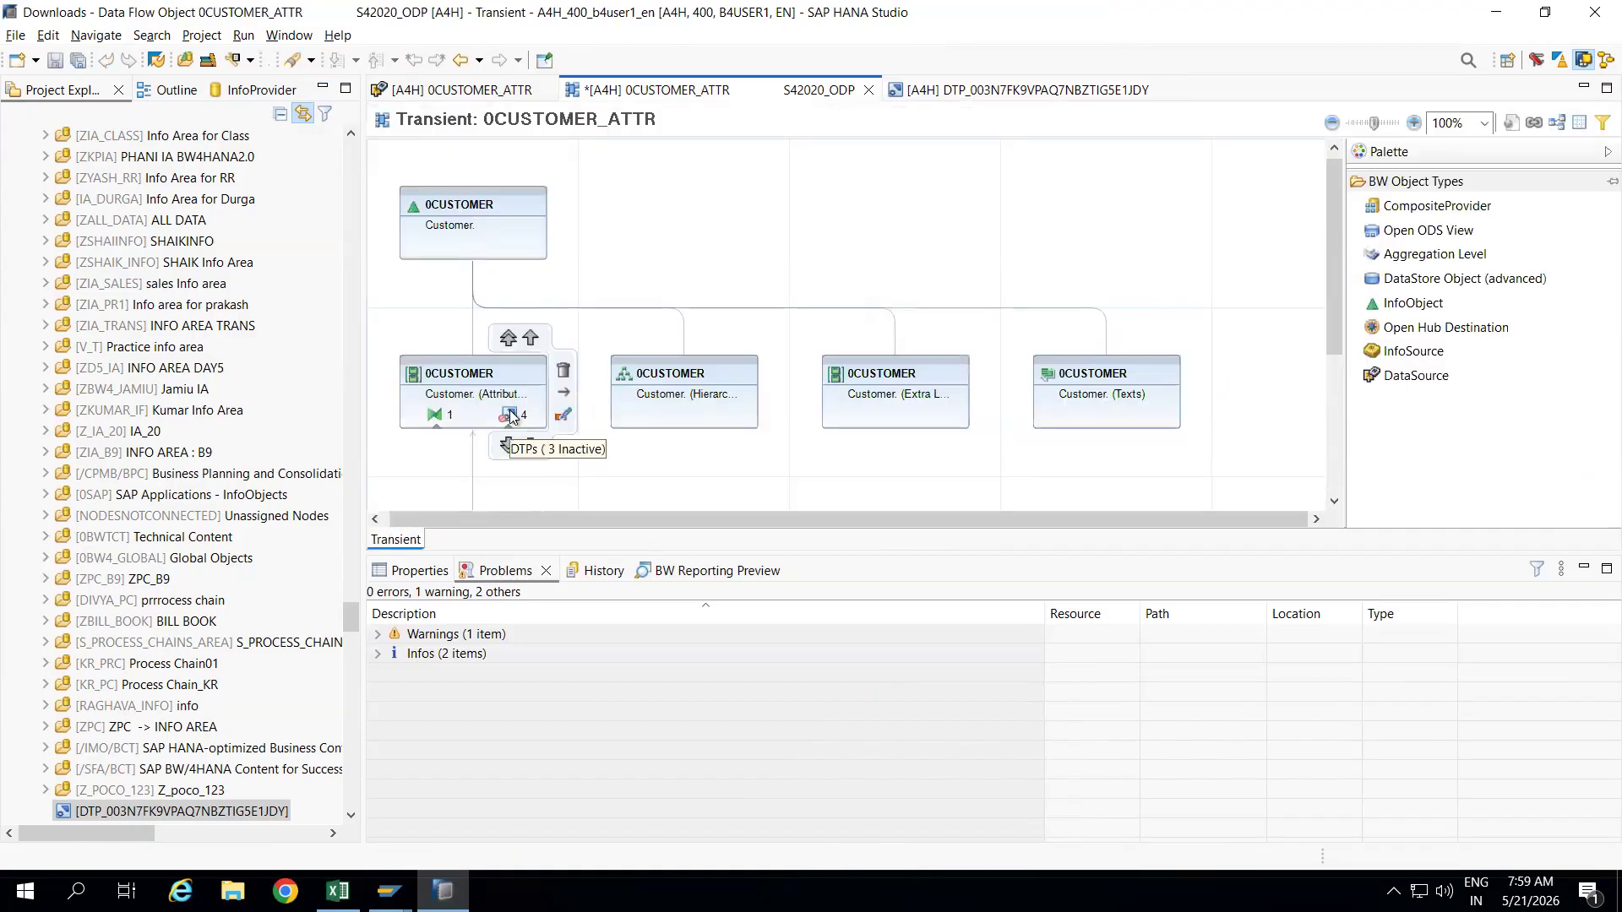
pyautogui.click(56, 61)
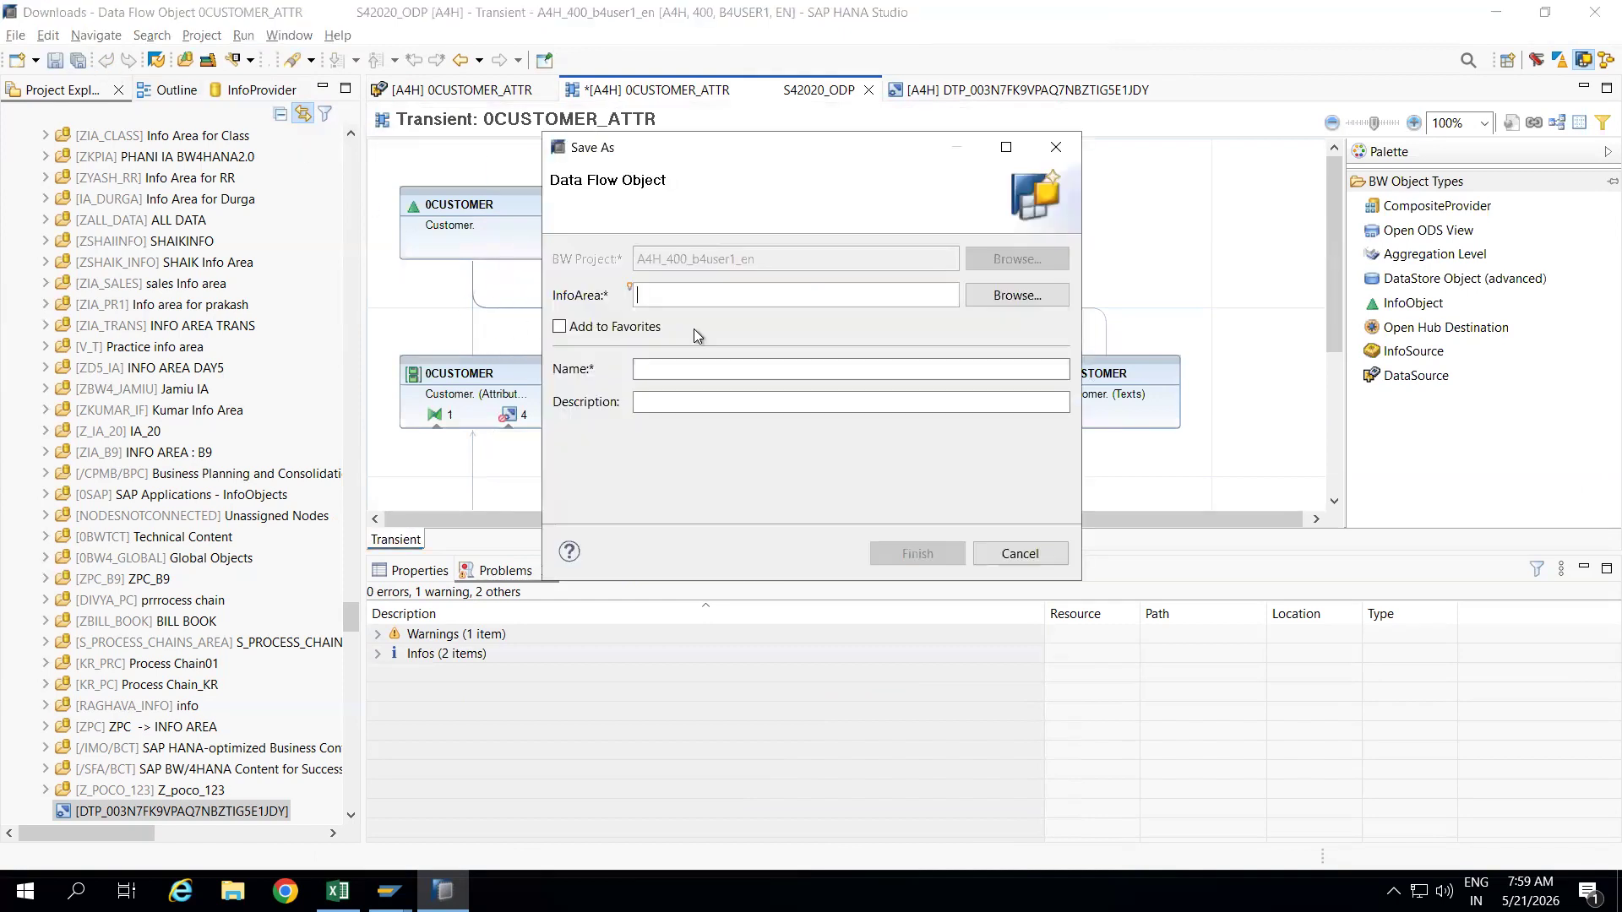
pyautogui.click(981, 293)
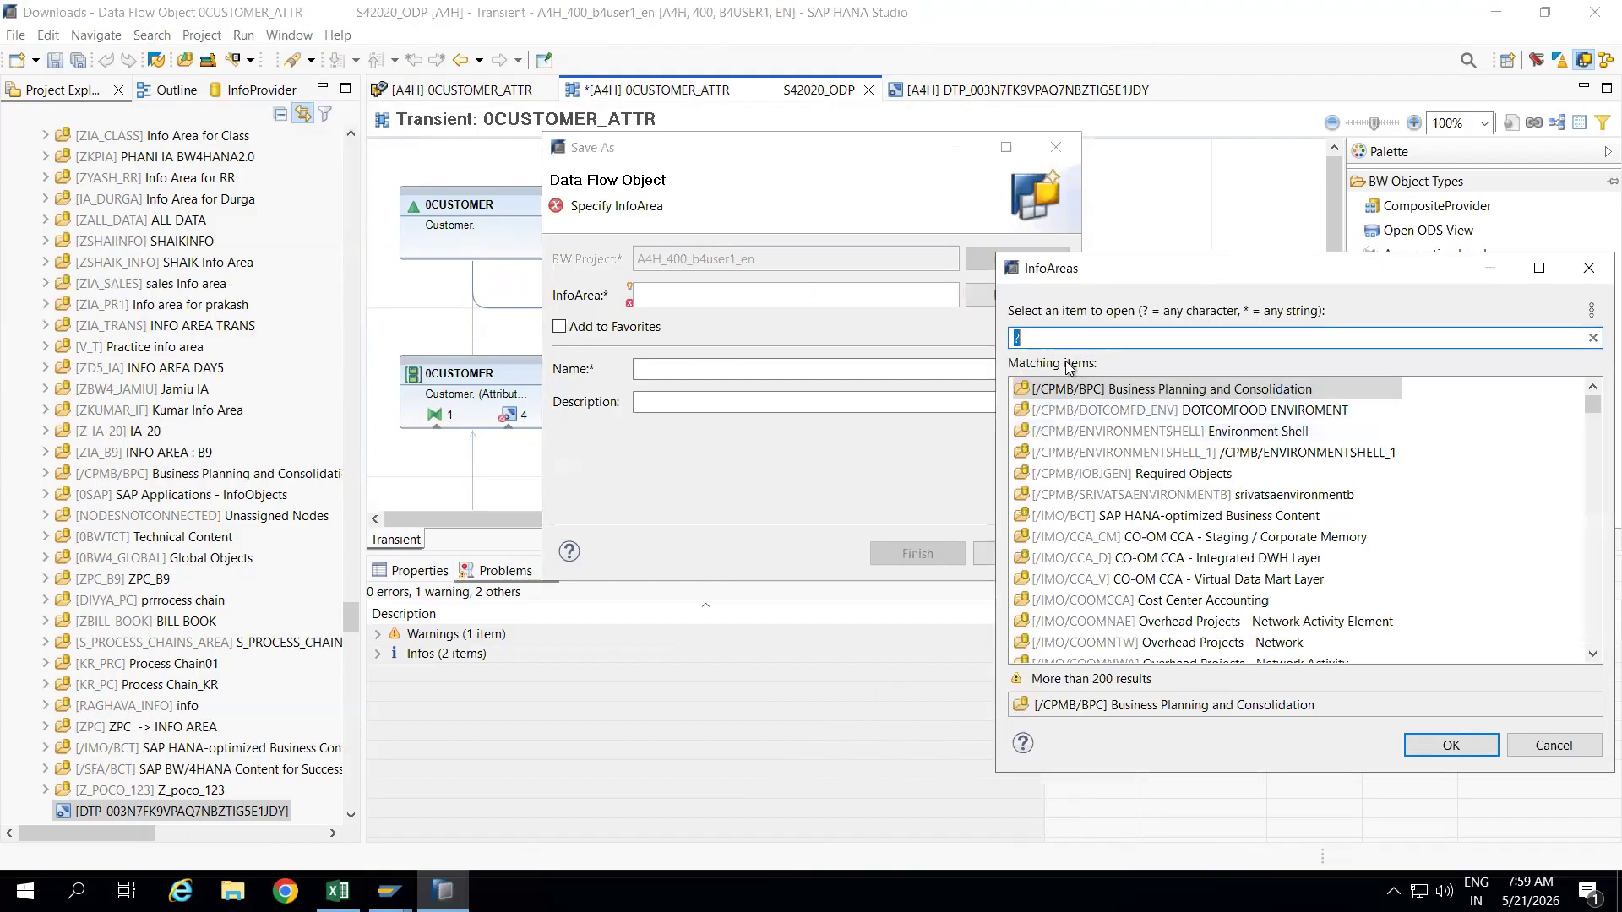
pyautogui.write('Z')
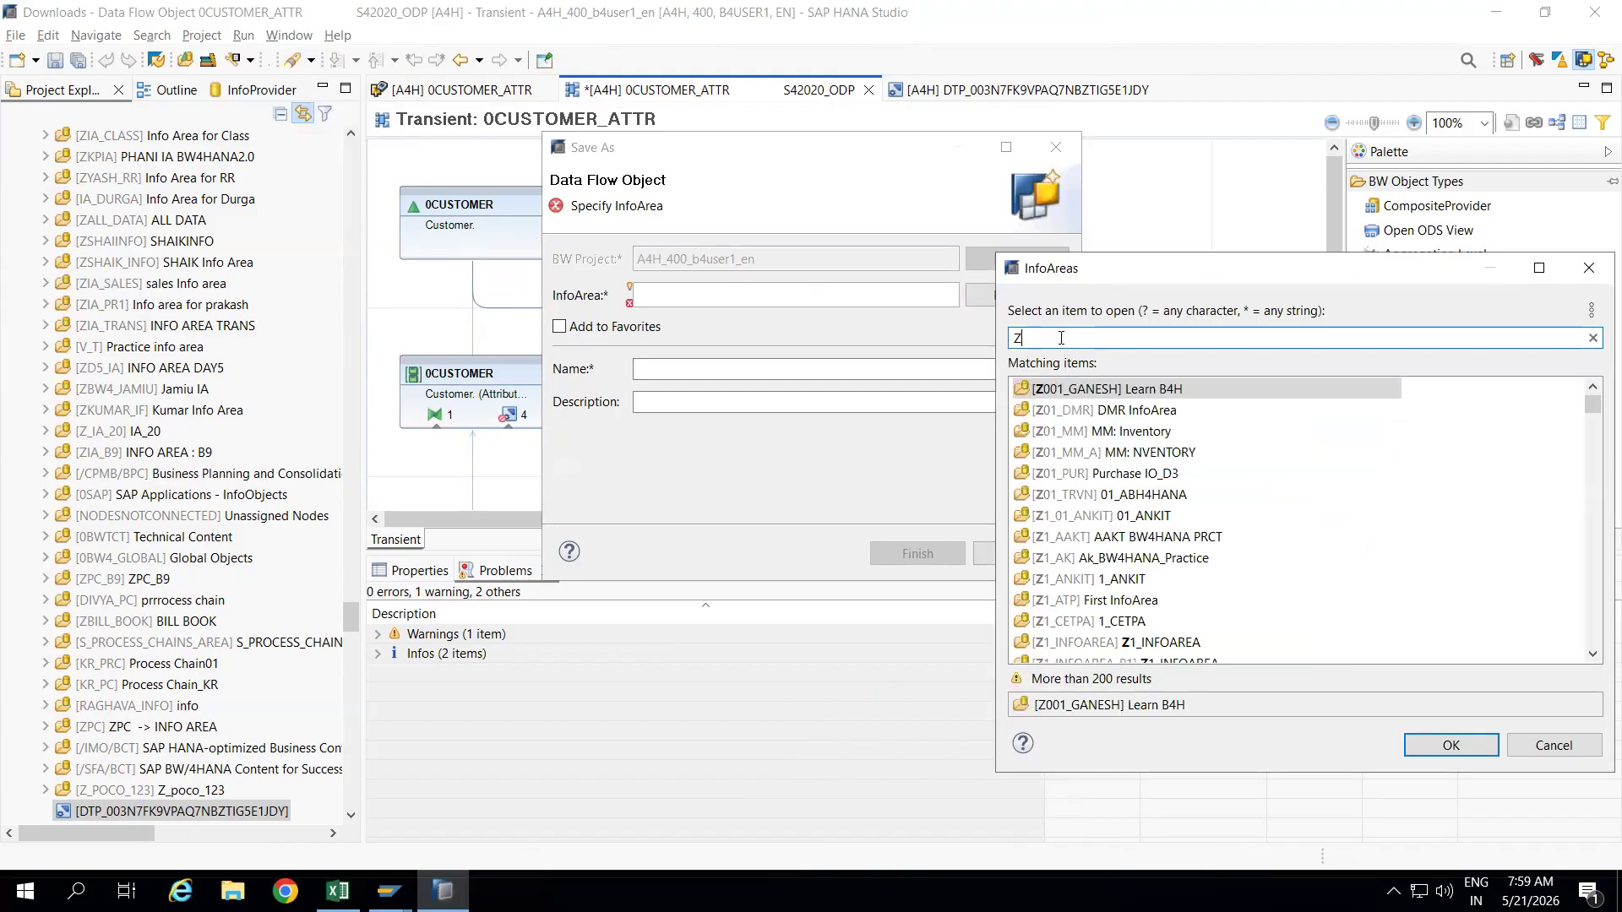
pyautogui.doubleClick(1057, 388)
# Name the data flow object ZCUST_FLOW, describe it as "Custoemr FLow" and save it.
pyautogui.click(733, 372)
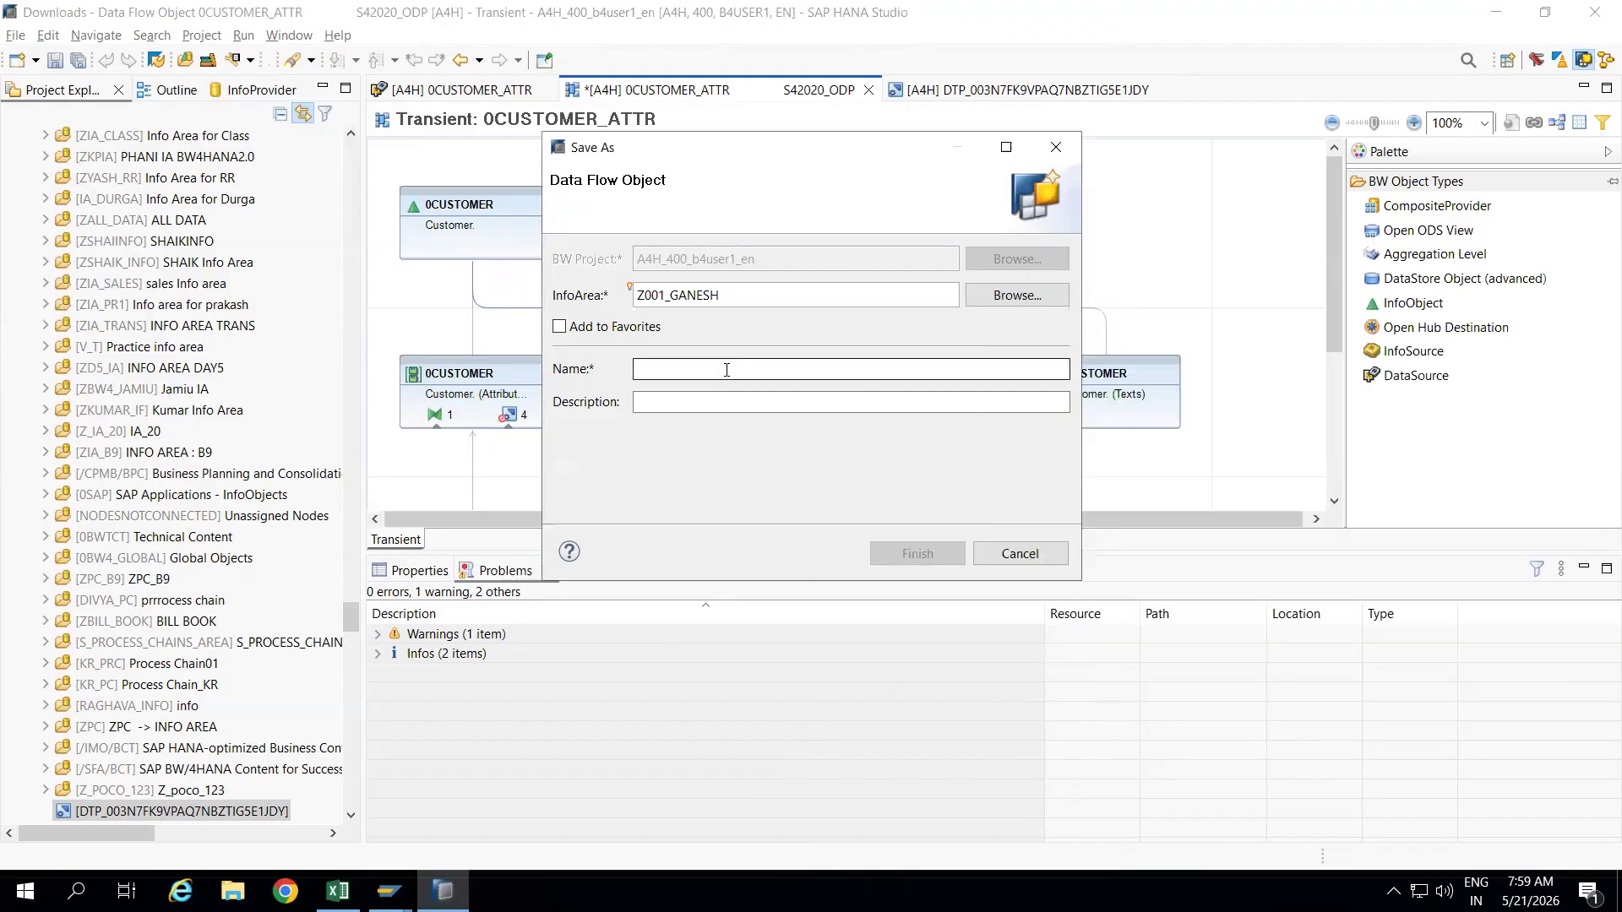
pyautogui.write('ZCUST')
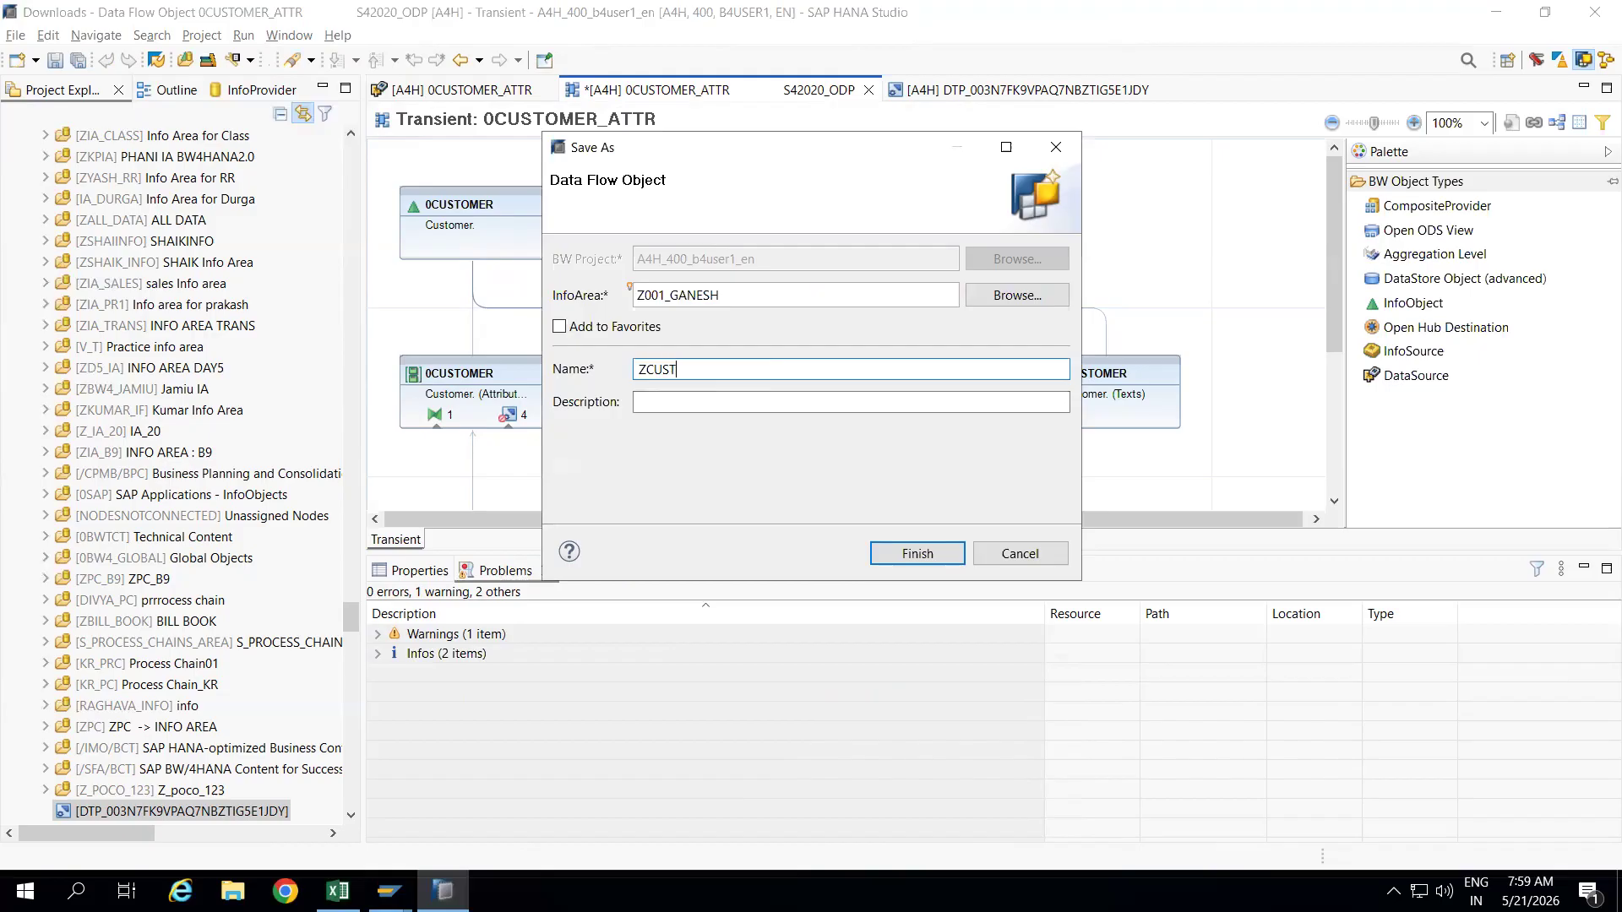
pyautogui.write('_FLOW')
pyautogui.press('Tab')
pyautogui.write('Custoemr FLow')
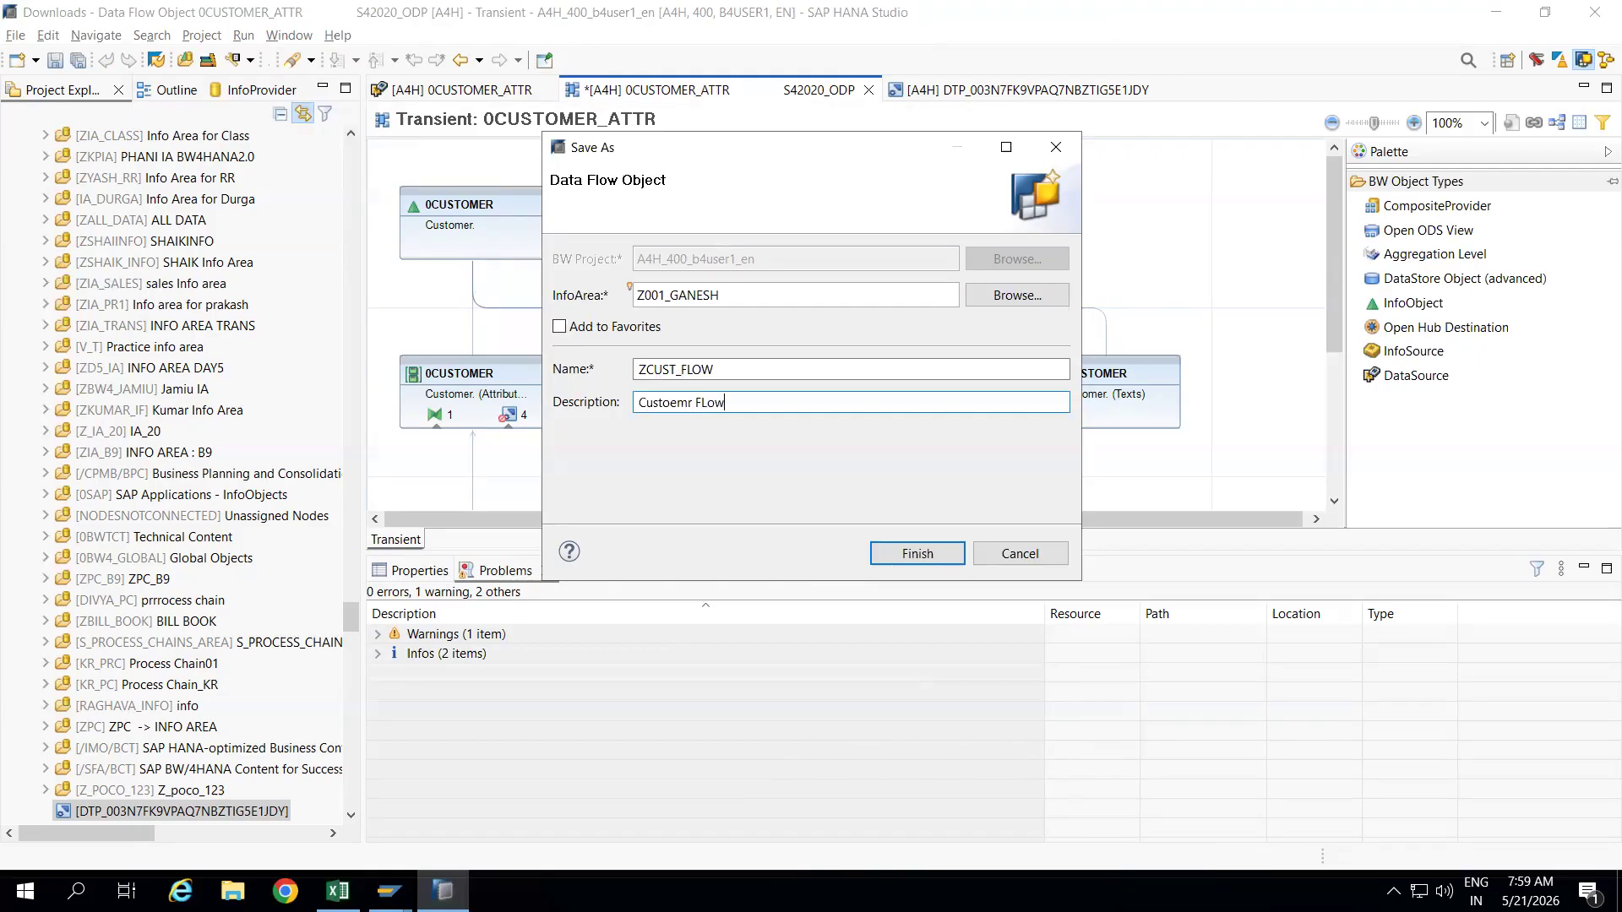
pyautogui.click(917, 553)
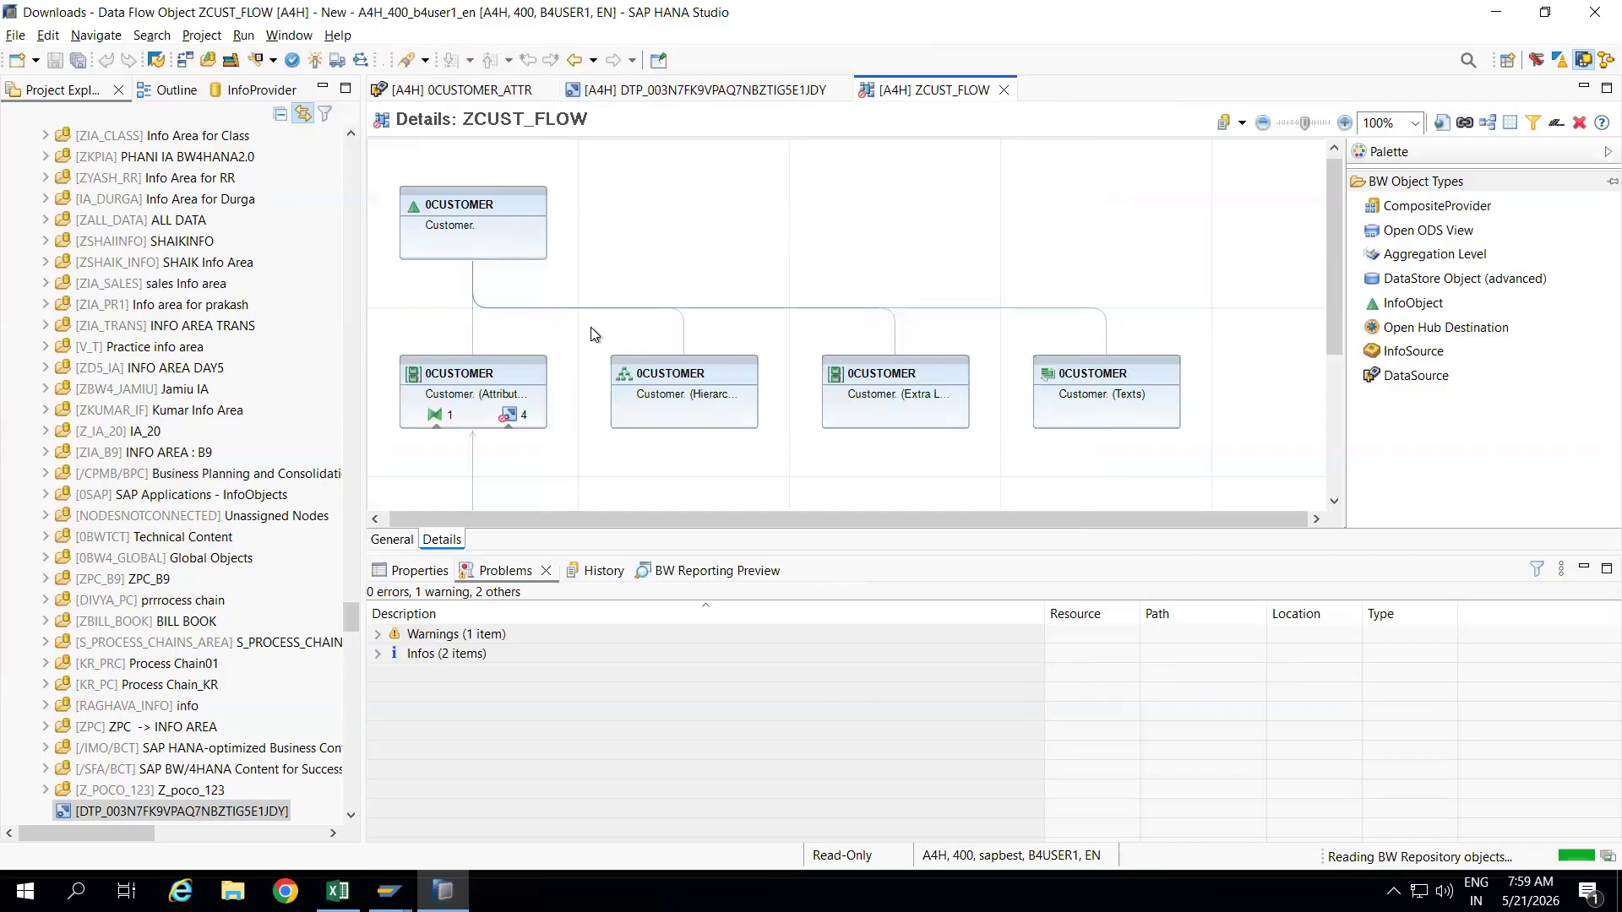
# Try to activate the ZCUST_FLOW data flow and examine the reported errors about inactive objects.
pyautogui.click(313, 61)
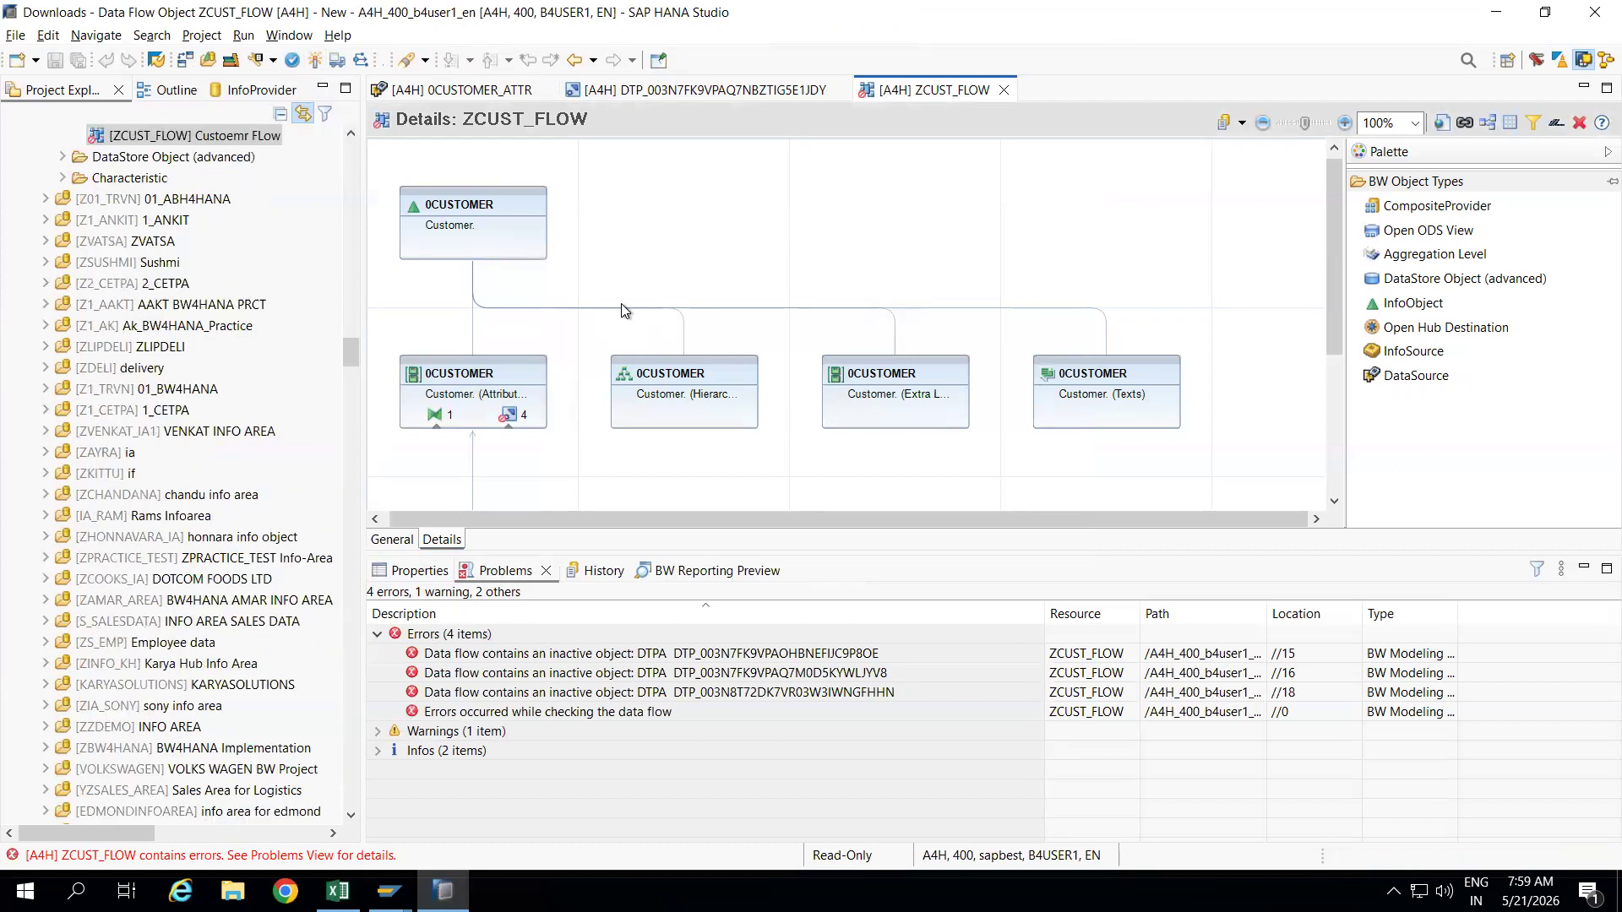
pyautogui.click(351, 135)
pyautogui.click(351, 136)
pyautogui.click(351, 136)
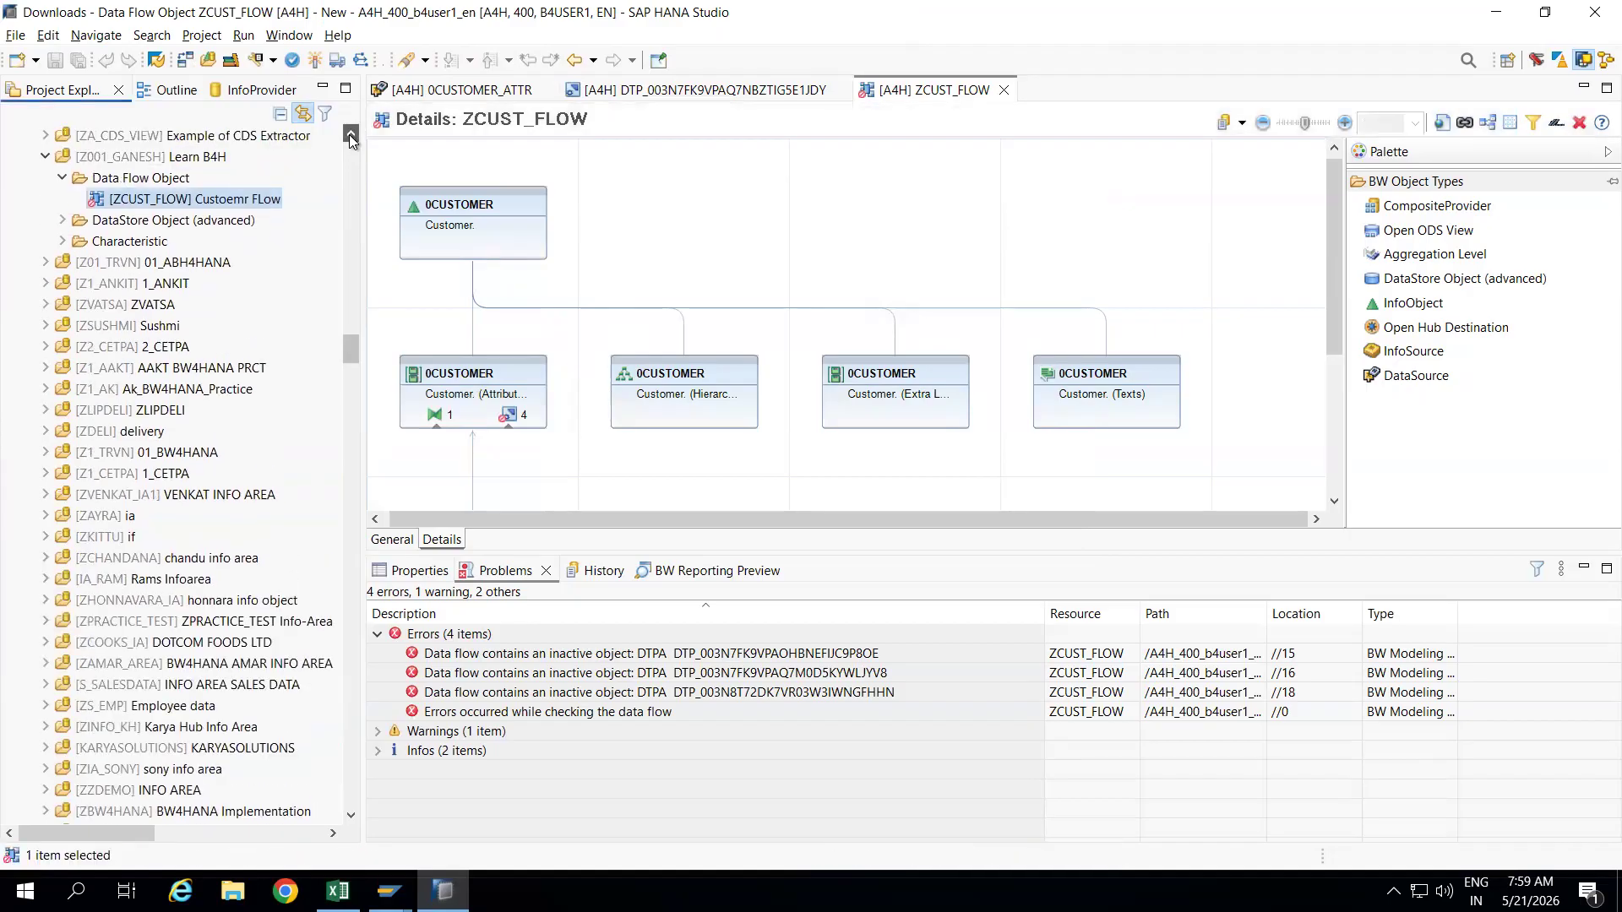
pyautogui.click(509, 416)
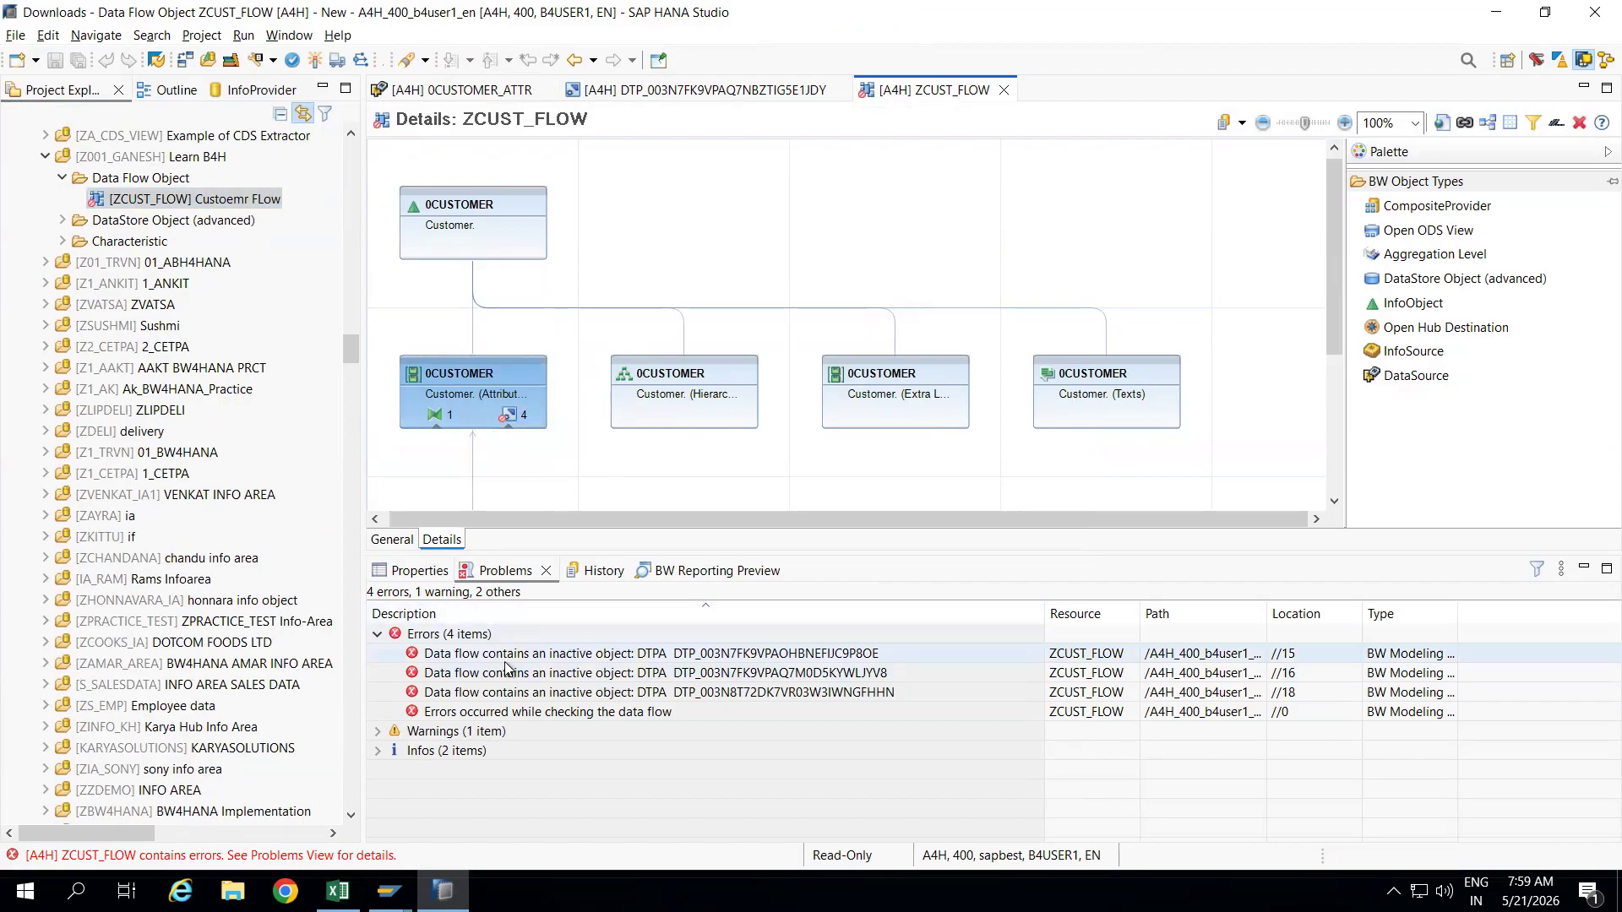
pyautogui.click(378, 635)
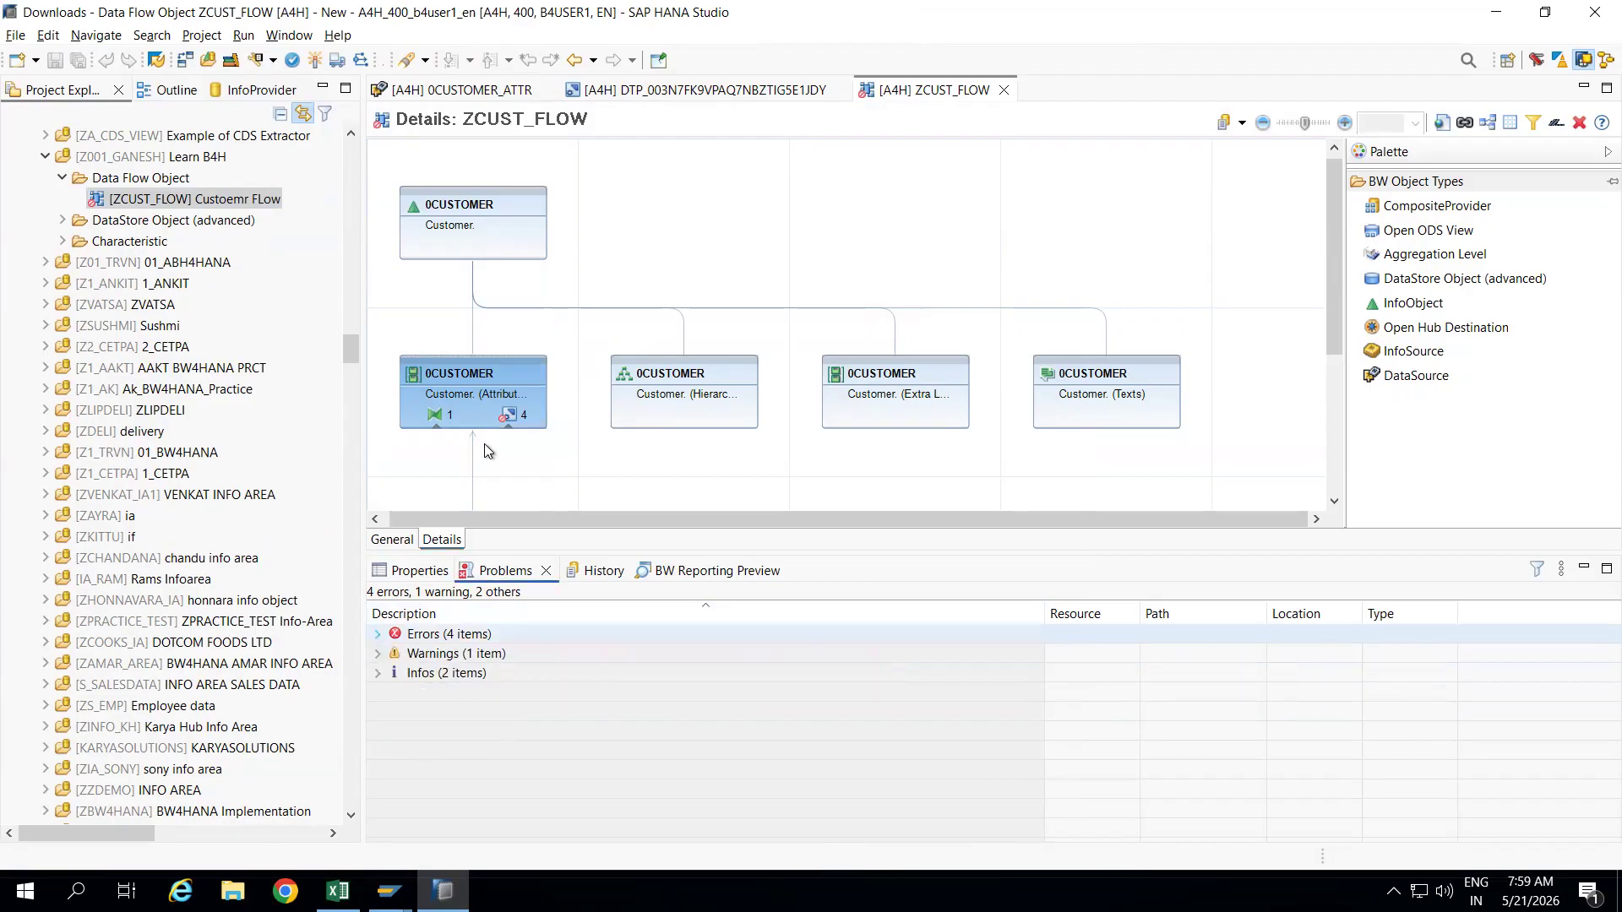
# Add all lower-level objects feeding the 0CUSTOMER attributes to the ZCUST_FLOW data flow and look through the expanded flow.
pyautogui.moveTo(519, 397)
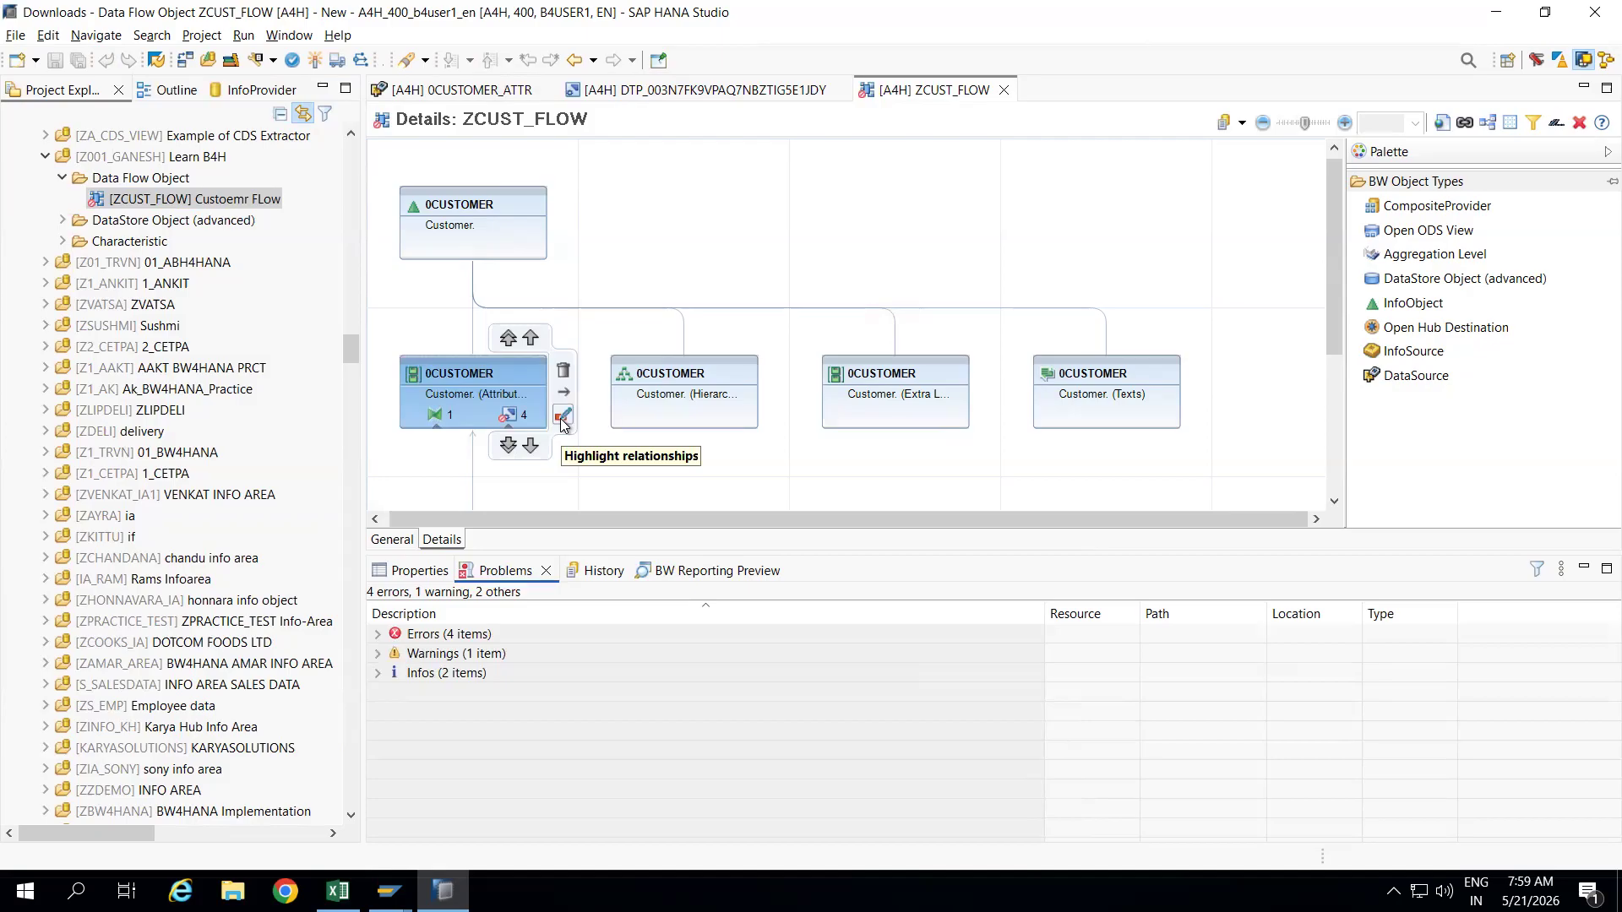
pyautogui.click(512, 446)
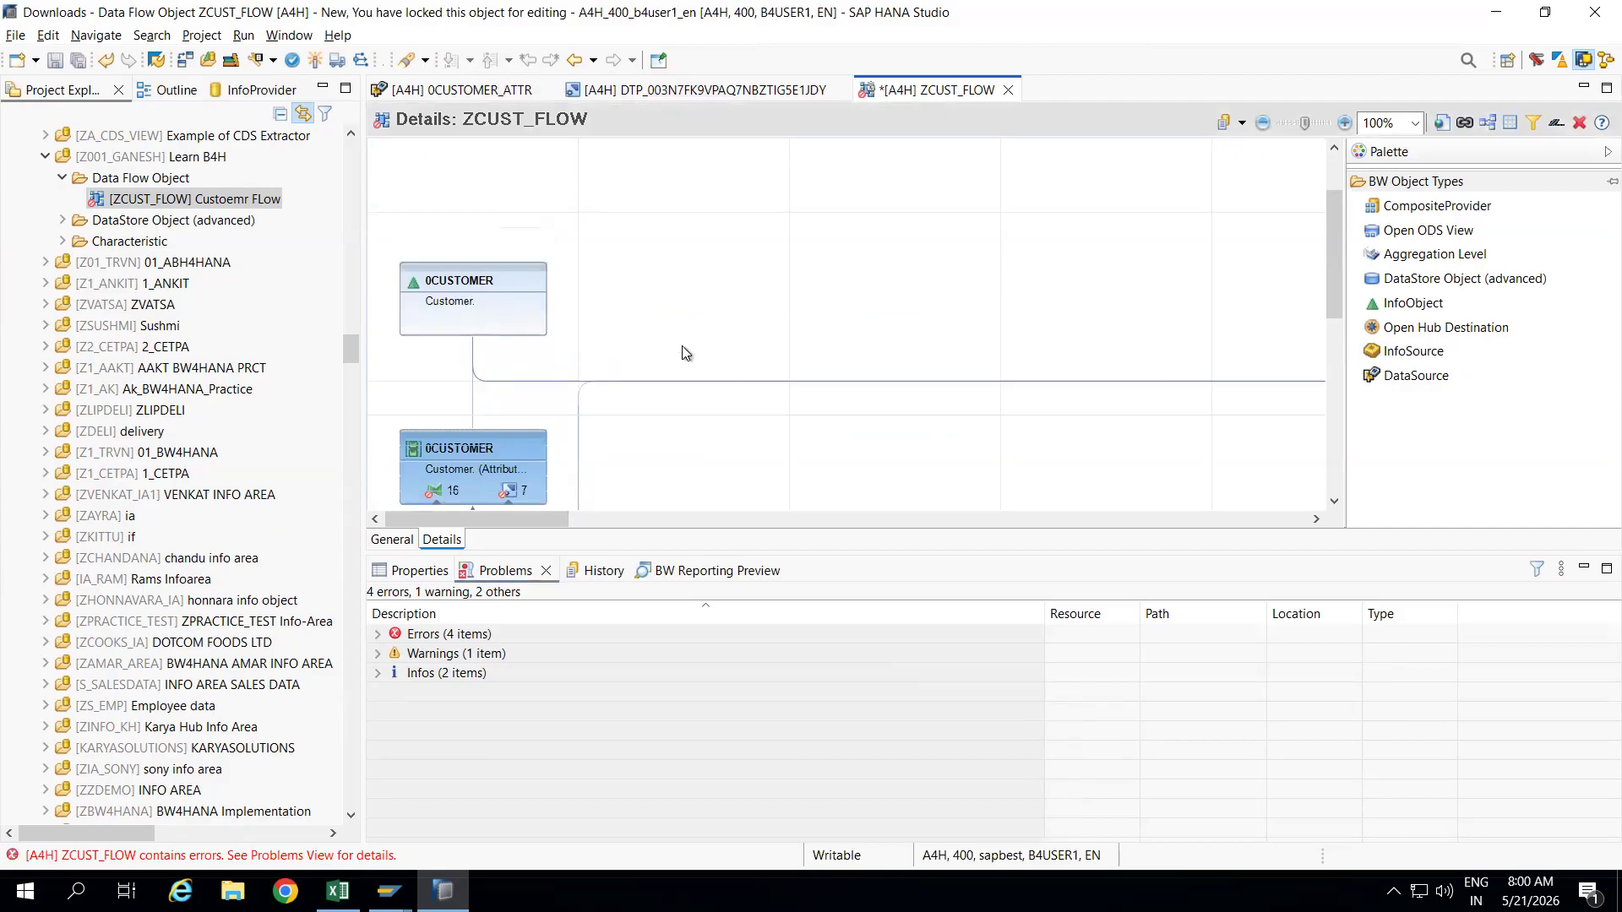
pyautogui.moveTo(1335, 276); pyautogui.dragTo(1335, 487)
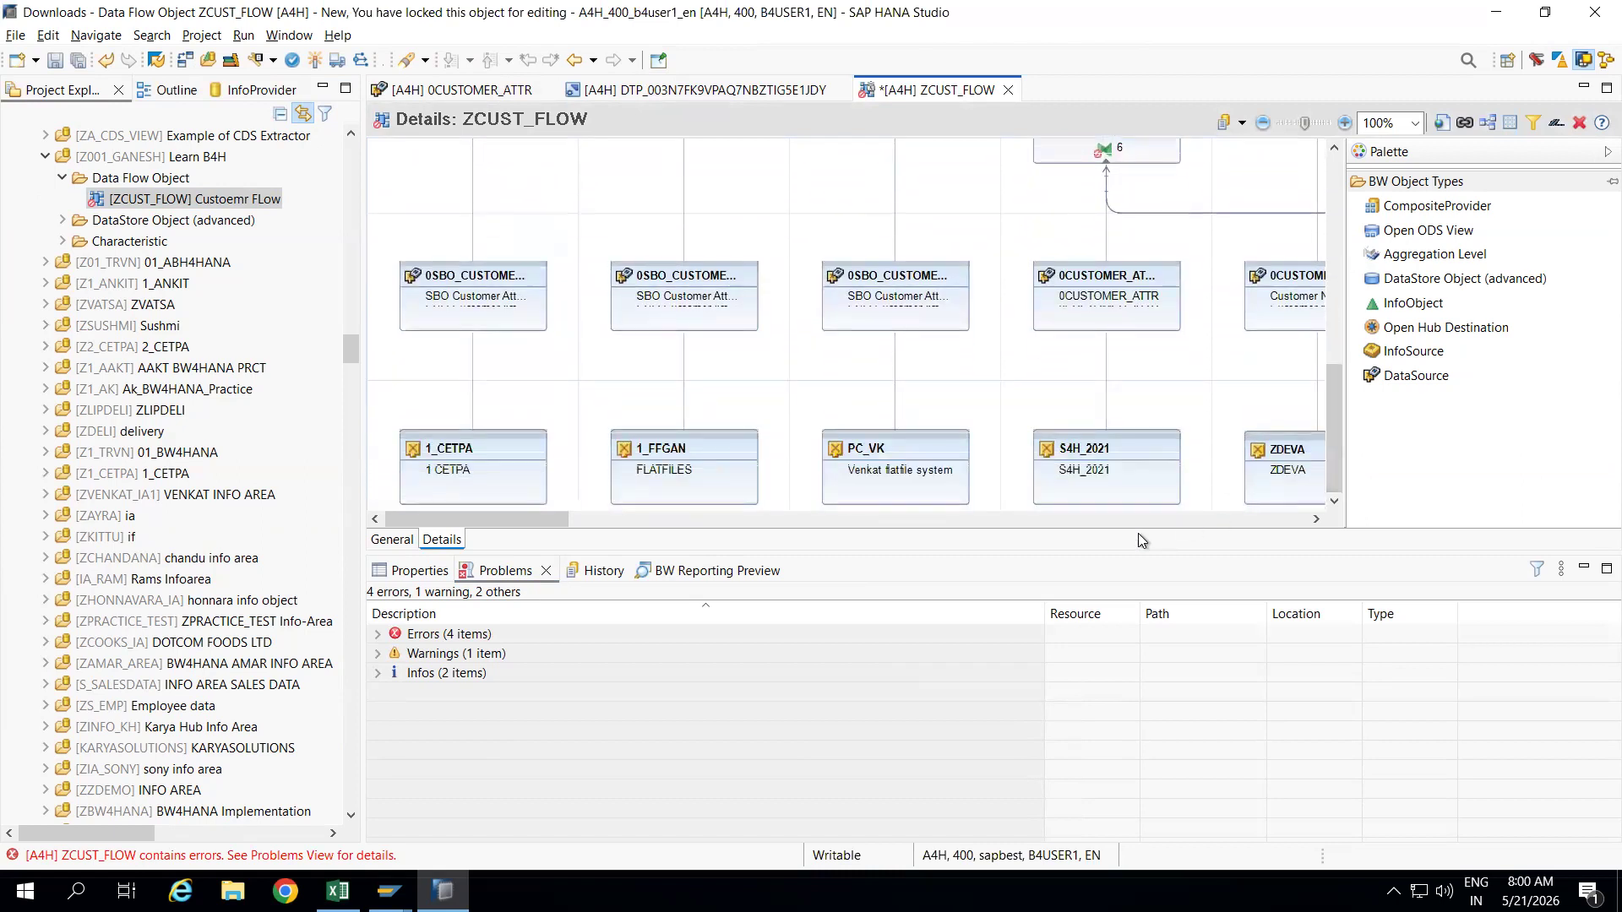
pyautogui.moveTo(1340, 382); pyautogui.dragTo(1335, 326)
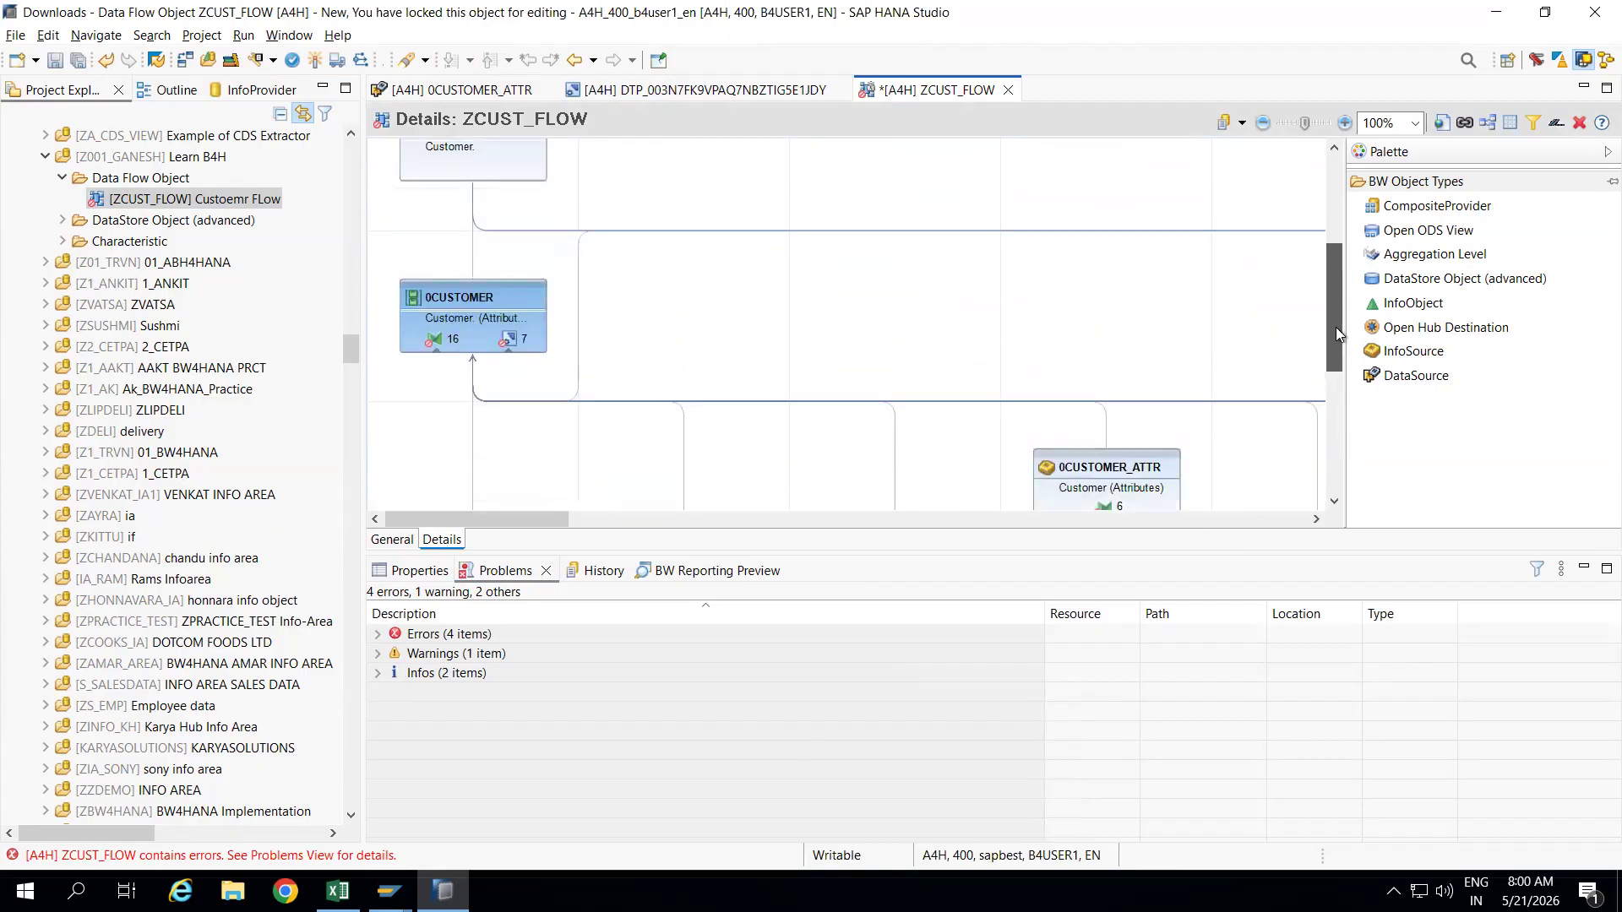
pyautogui.moveTo(508, 342)
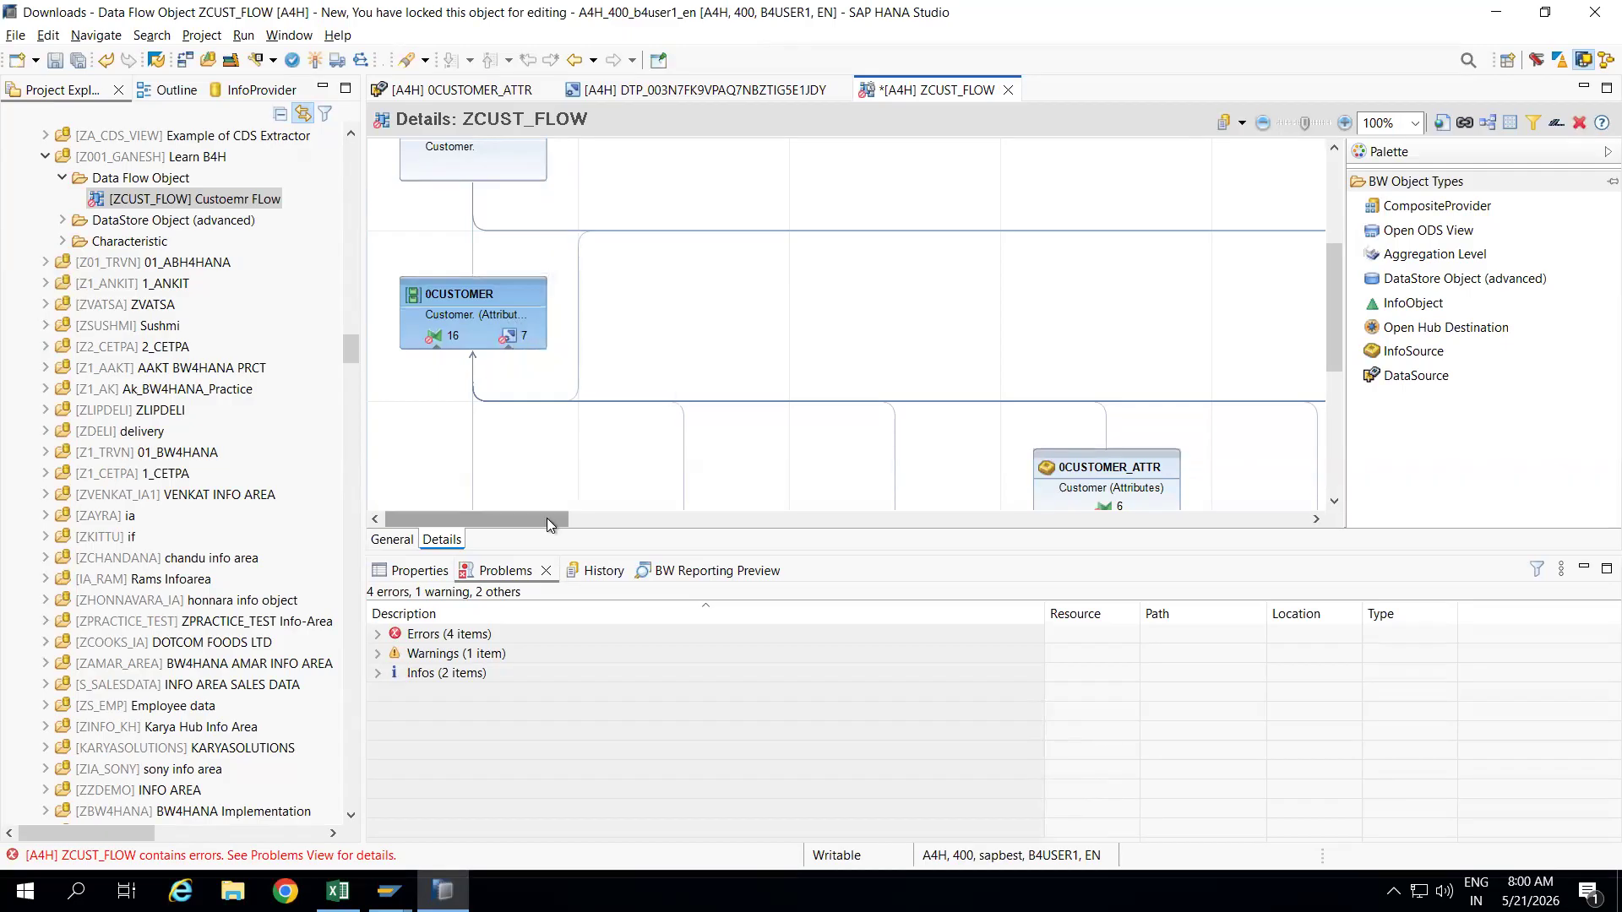
pyautogui.moveTo(524, 517); pyautogui.dragTo(490, 519)
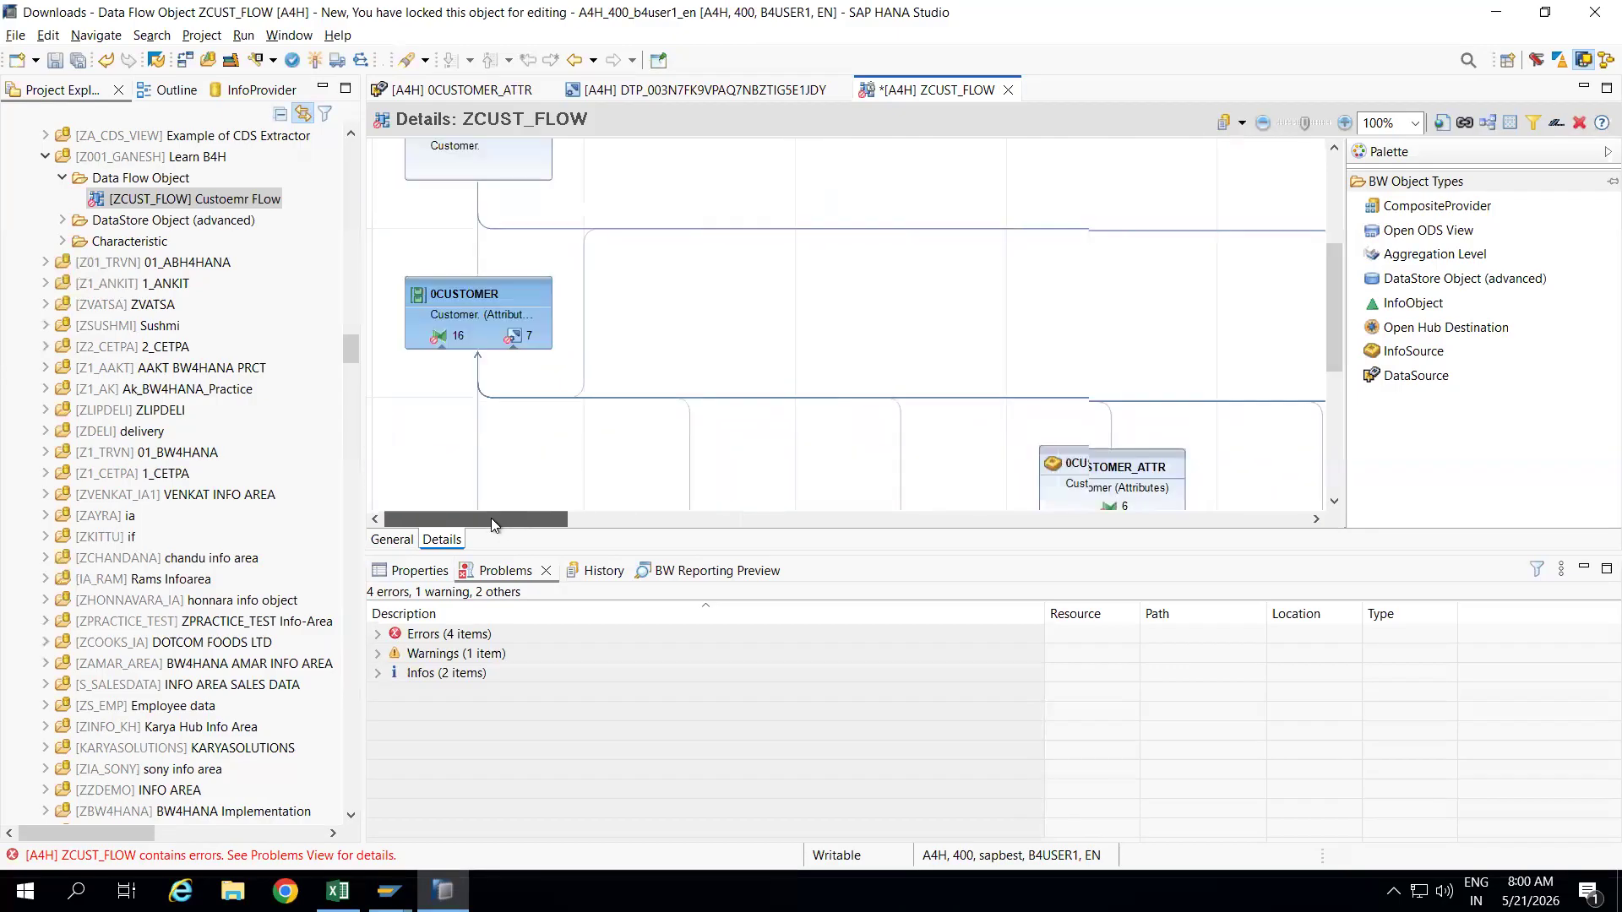
# Search the BW objects for 0customer and open the 0CUSTOMER InfoObject.
pyautogui.moveTo(351, 336)
pyautogui.mouseDown()
pyautogui.moveTo(351, 312)
pyautogui.moveTo(352, 334)
pyautogui.mouseUp()
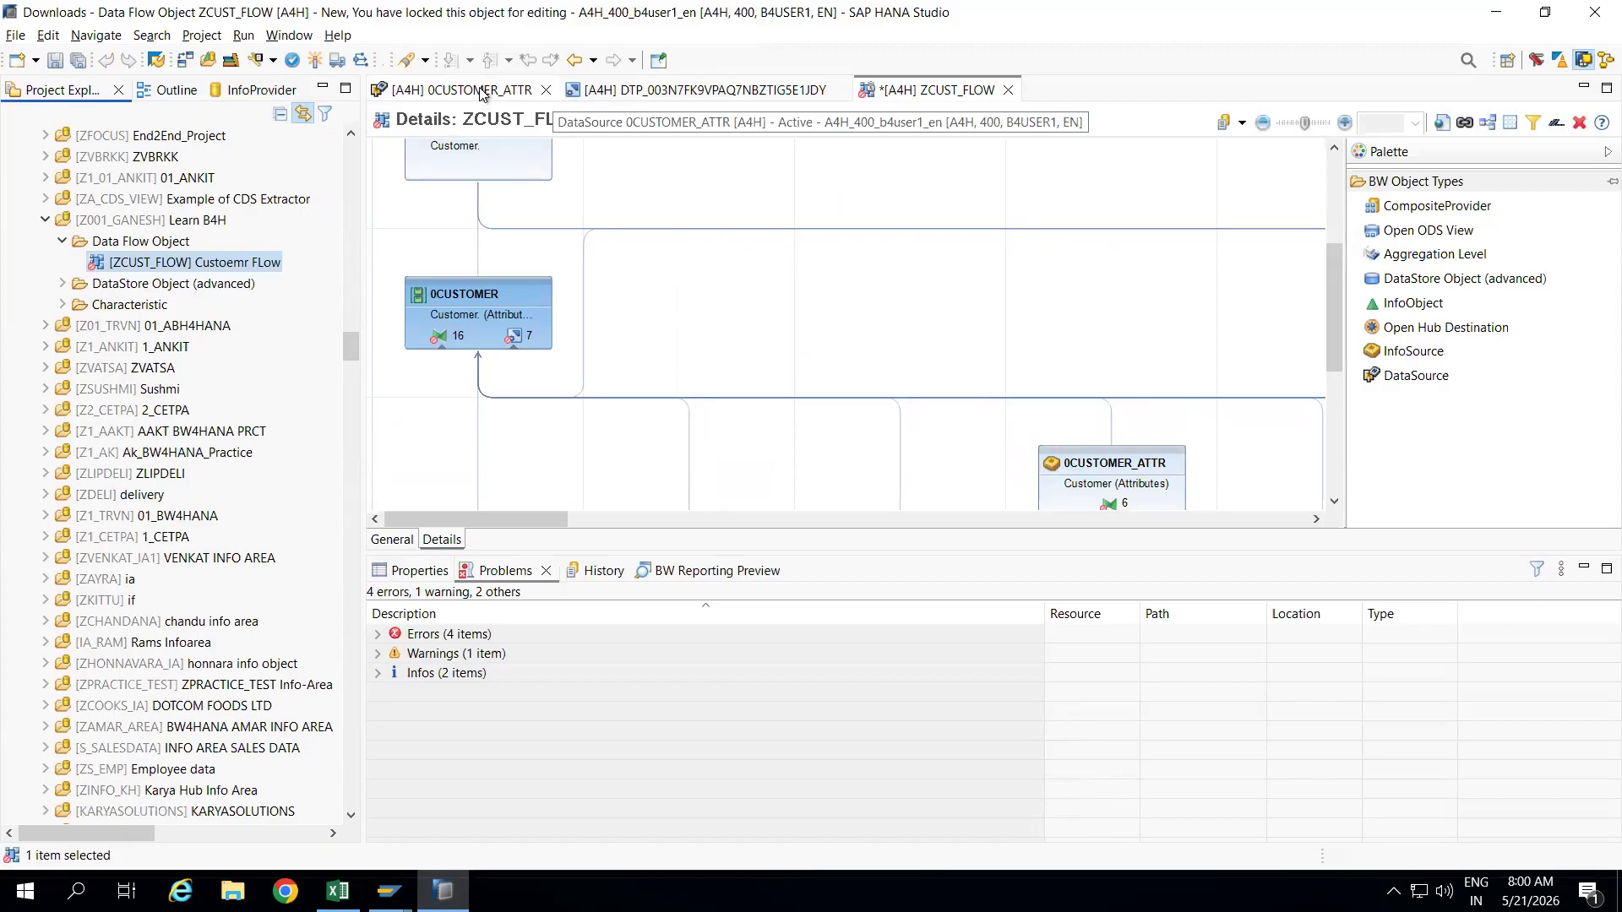
pyautogui.click(207, 64)
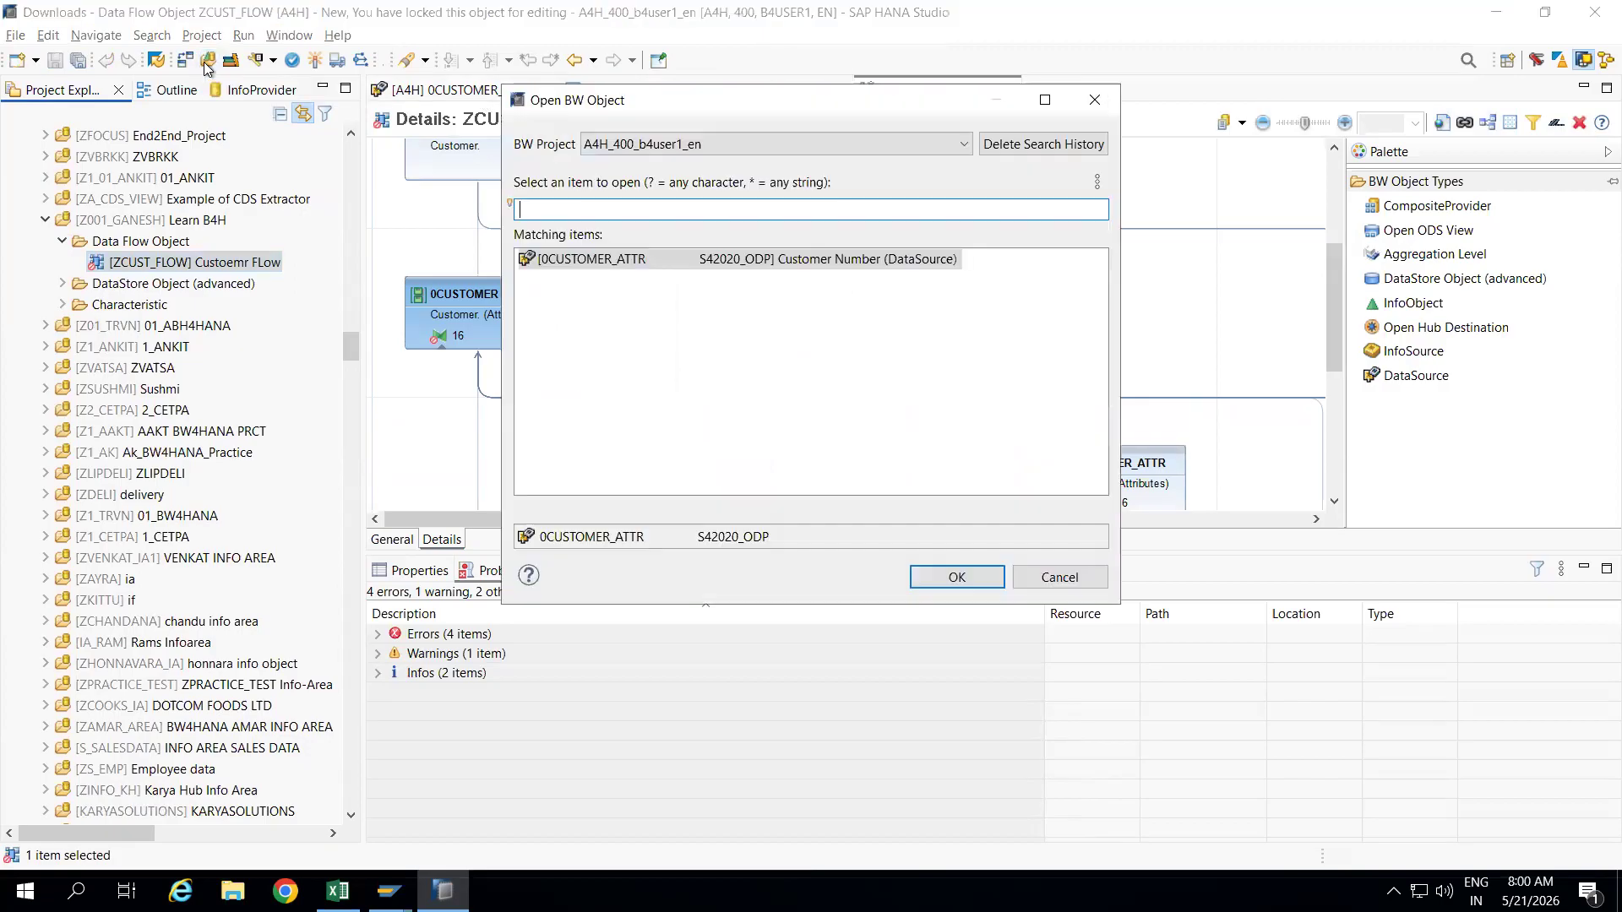
pyautogui.write('0customer')
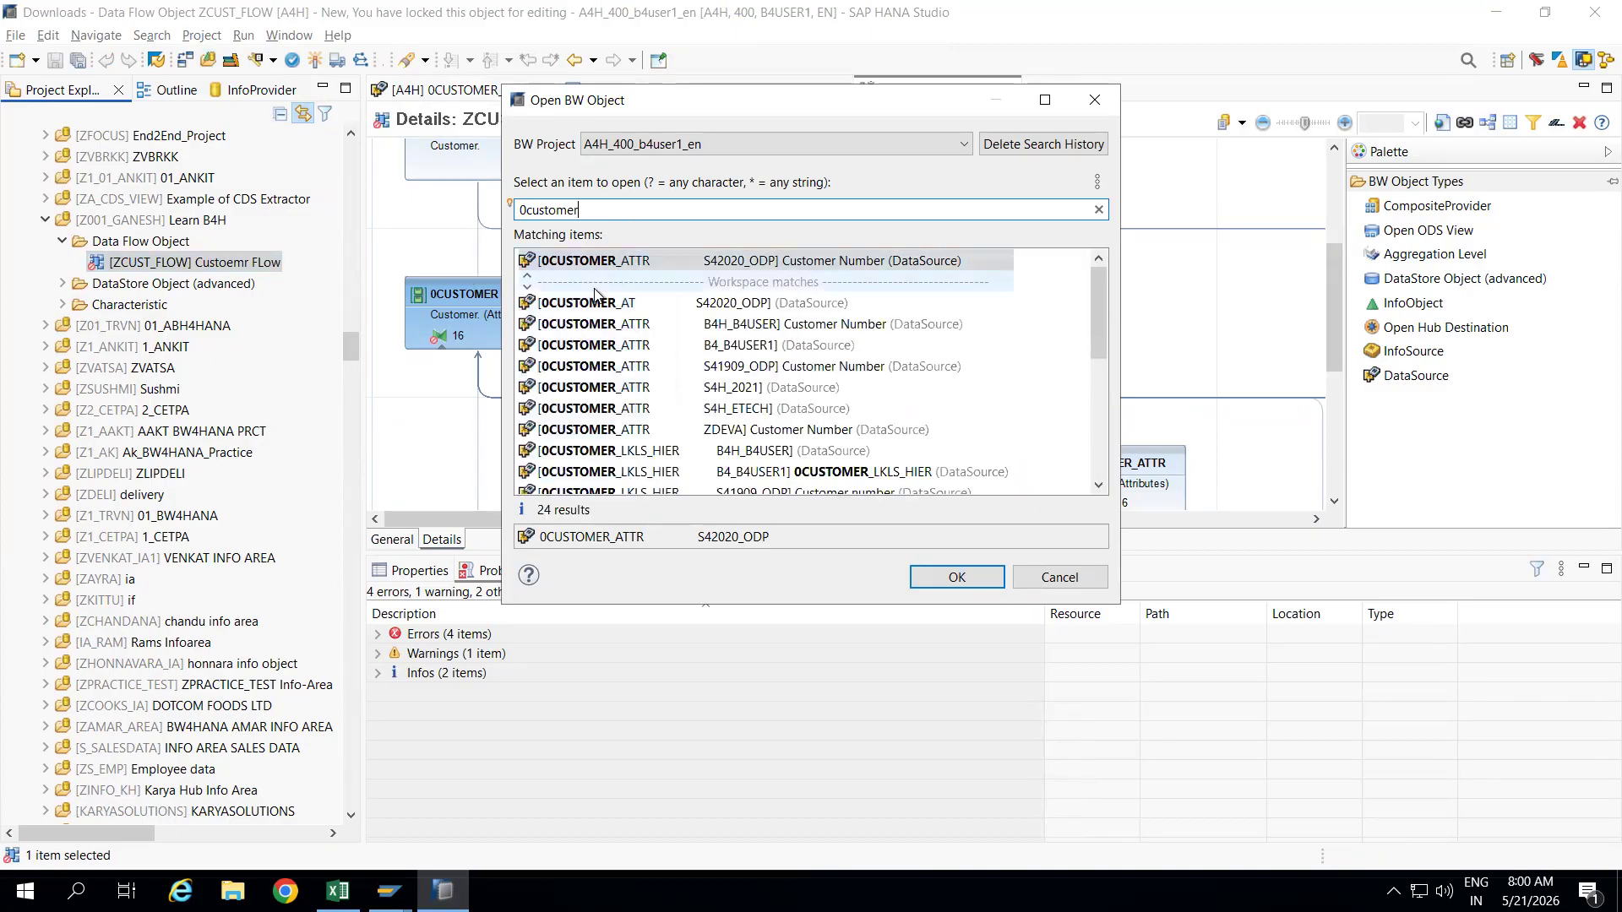
pyautogui.click(1093, 408)
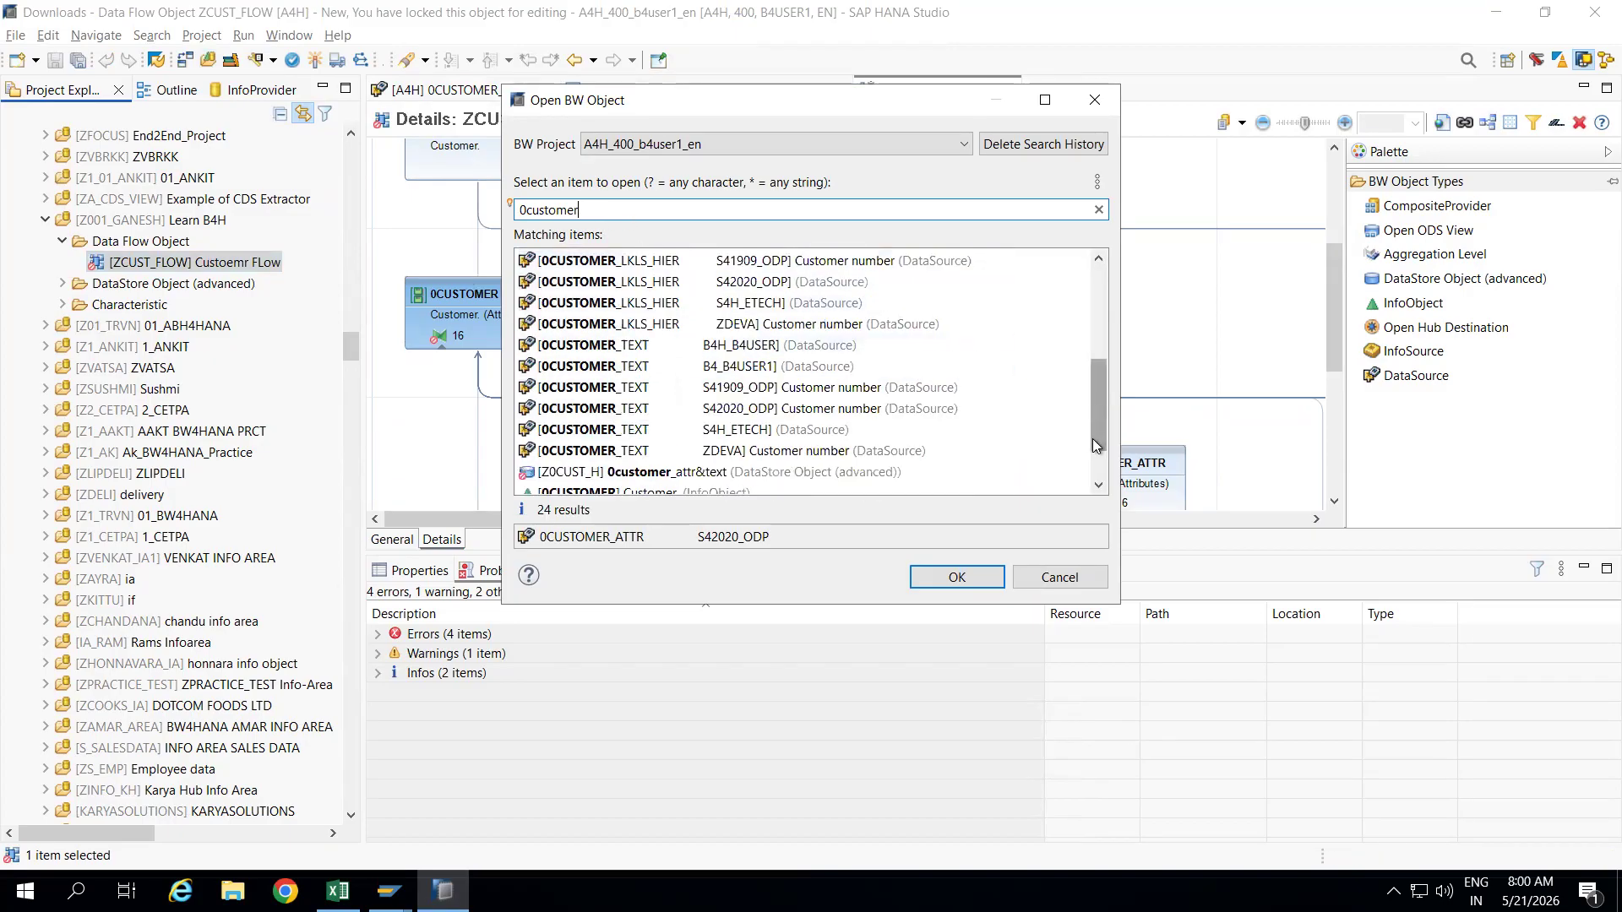
pyautogui.click(1097, 468)
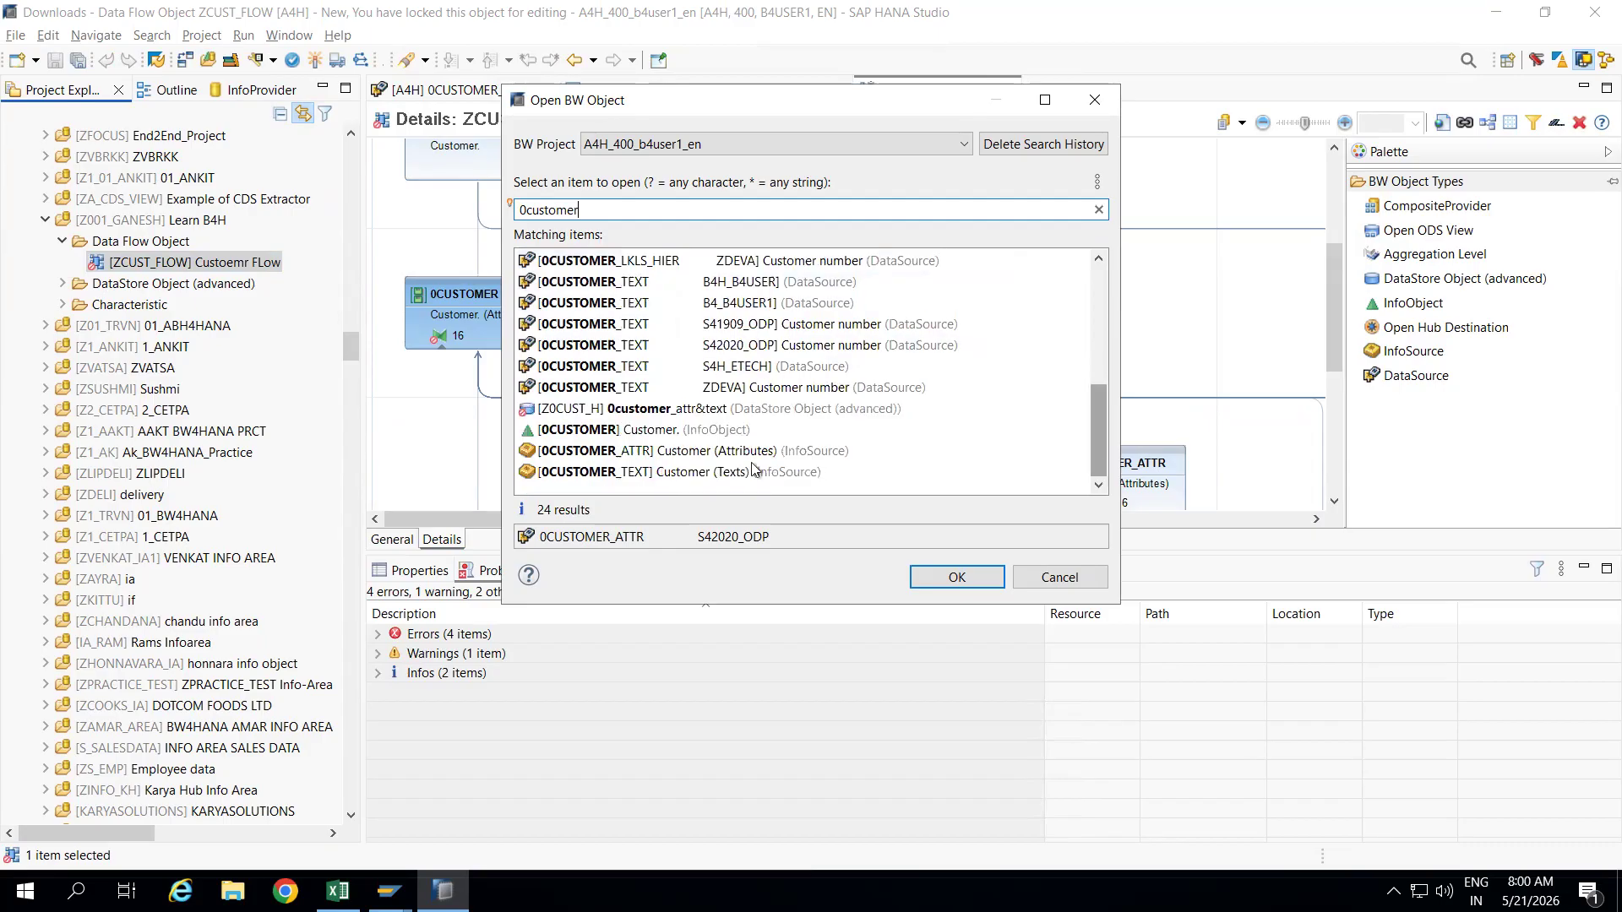
pyautogui.click(601, 434)
pyautogui.doubleClick(596, 428)
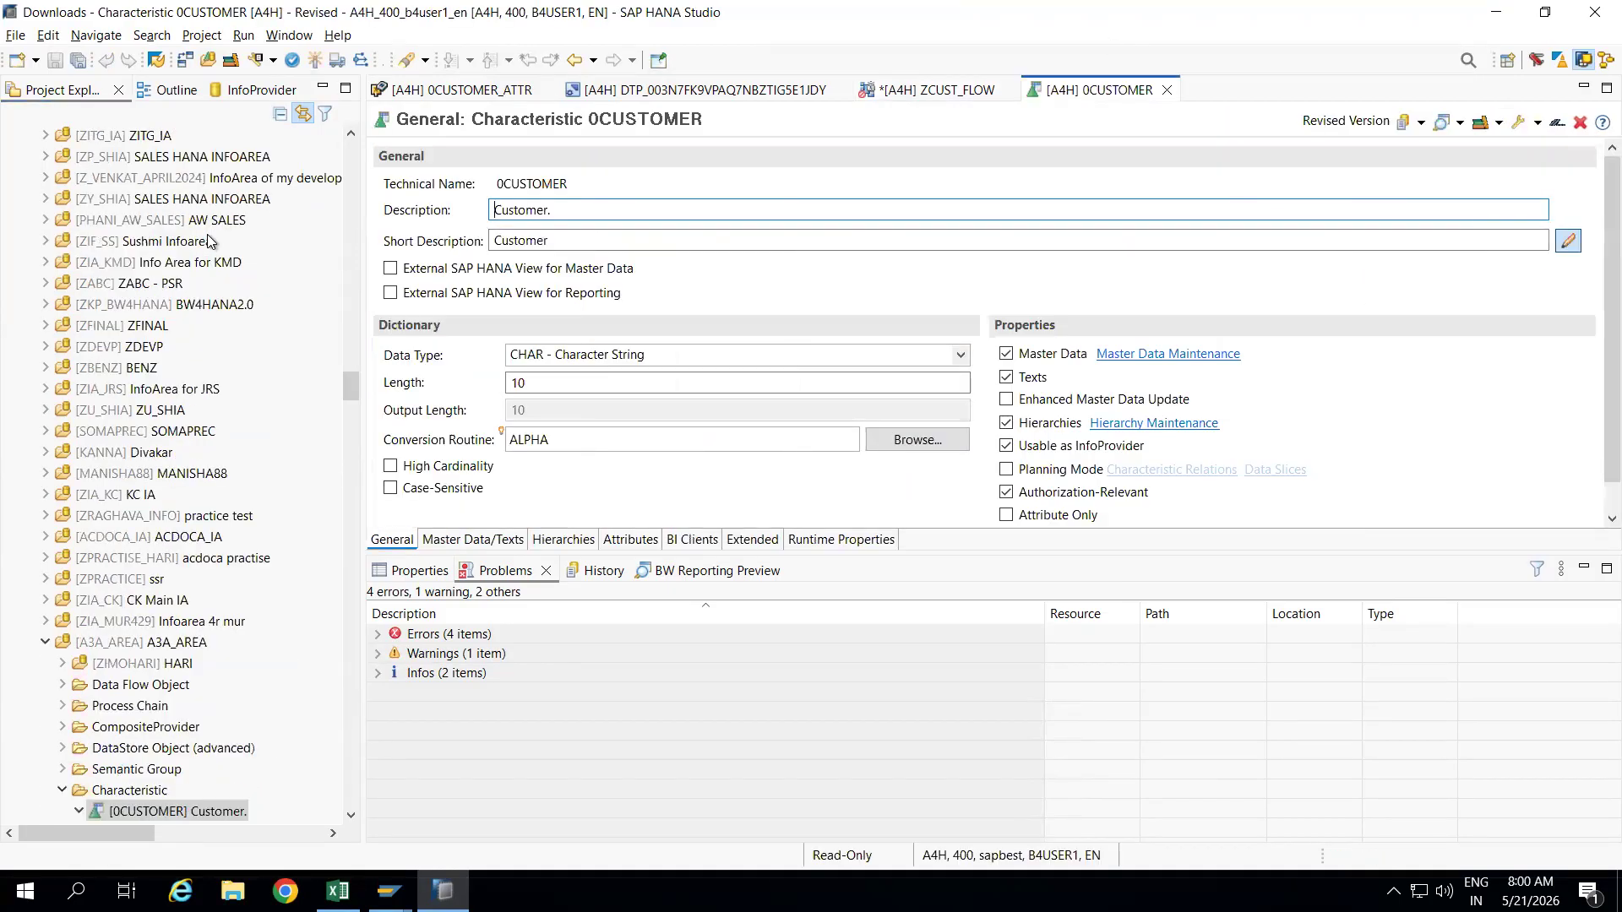
# Find the inactive transformation from 0CUSTOMER_AT of S42020_ODP among the 0CUSTOMER transformations and delete it.
pyautogui.click(353, 816)
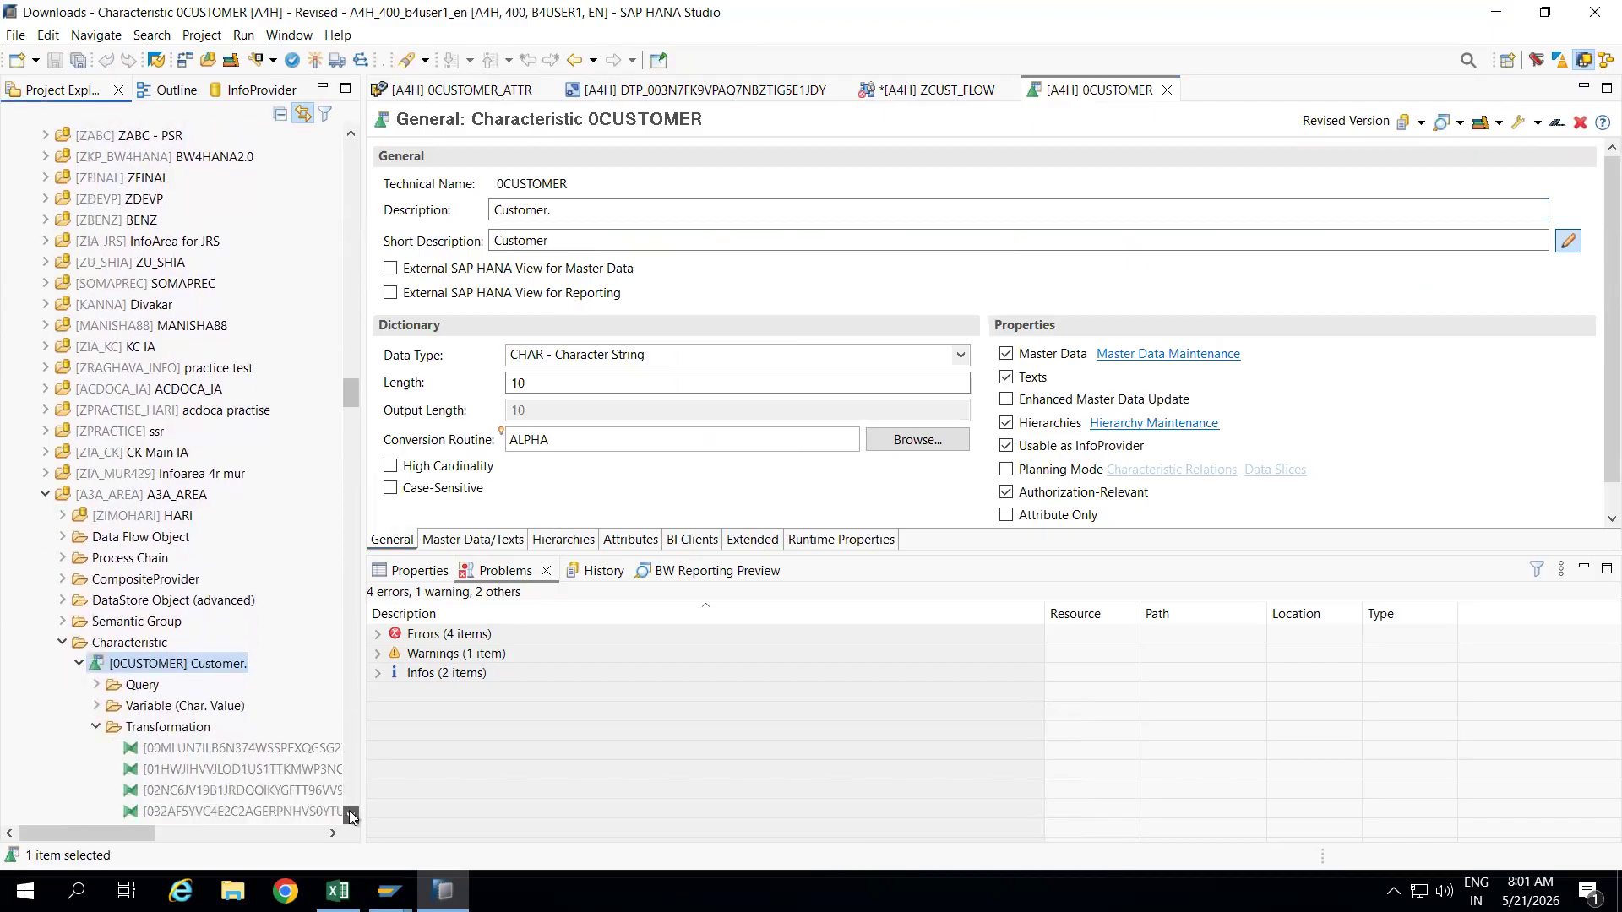
pyautogui.moveTo(352, 816); pyautogui.dragTo(352, 816)
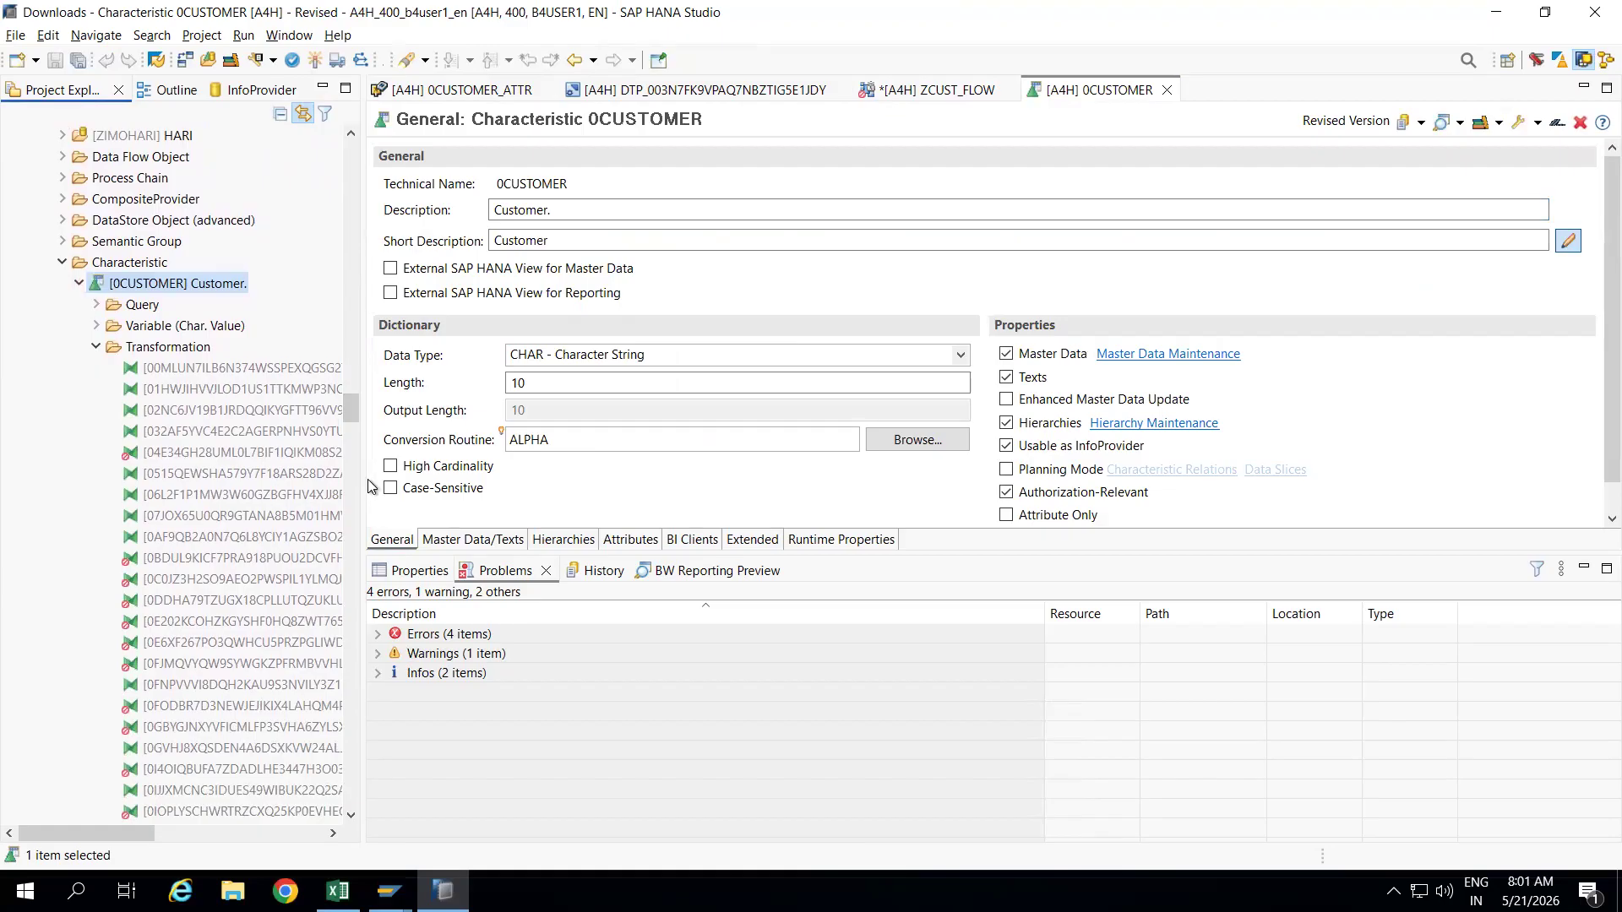
pyautogui.moveTo(577, 382); pyautogui.dragTo(800, 429)
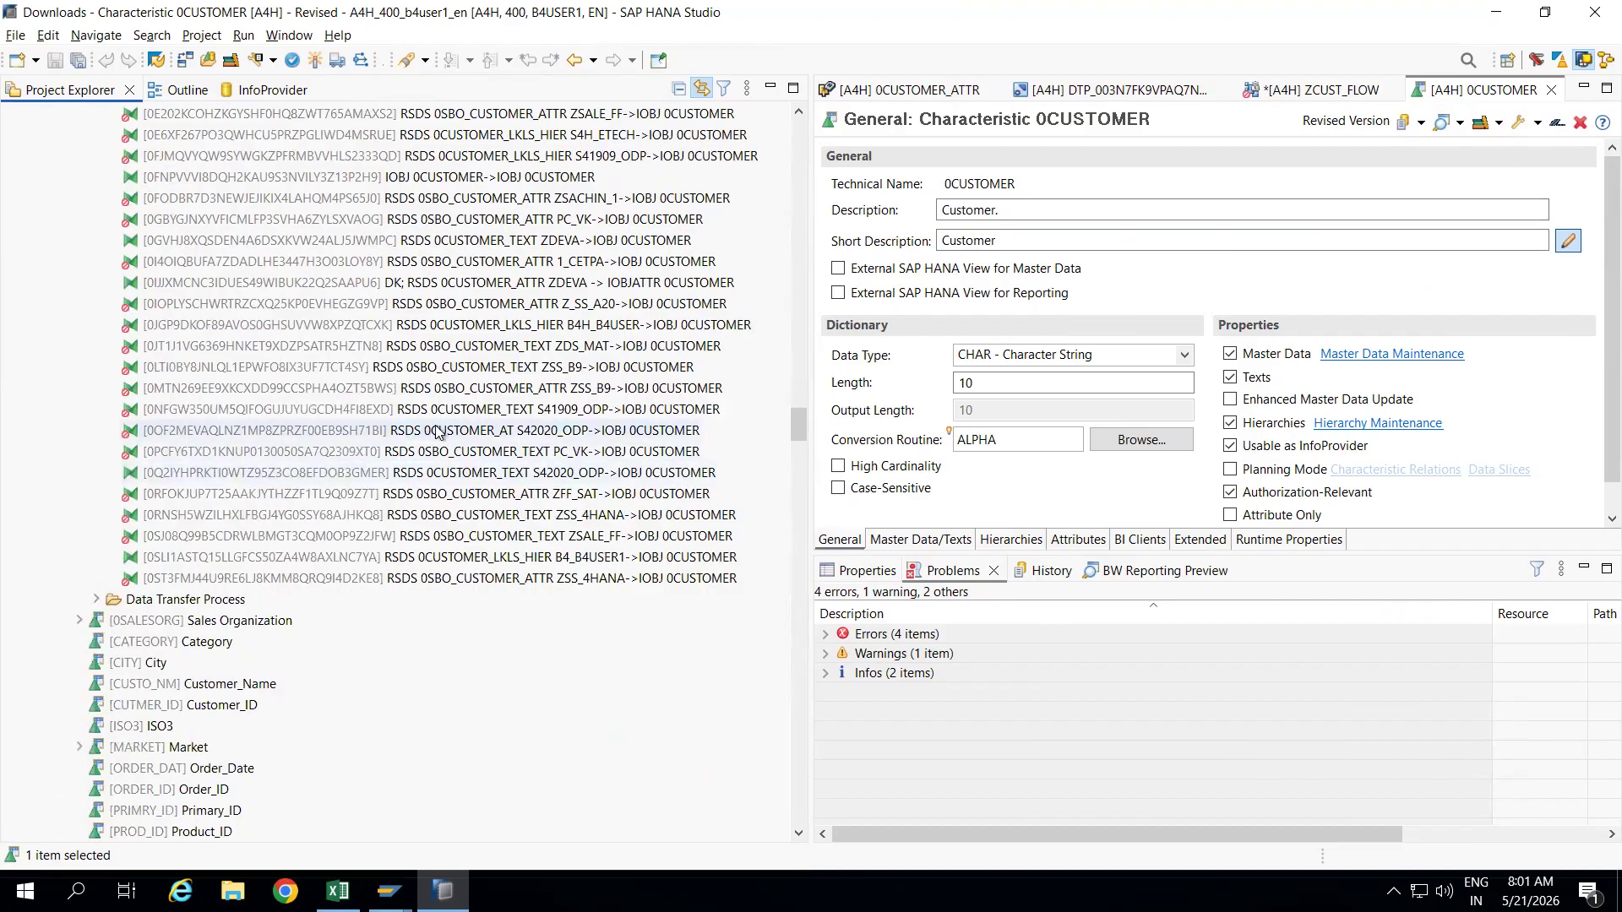
pyautogui.click(483, 435)
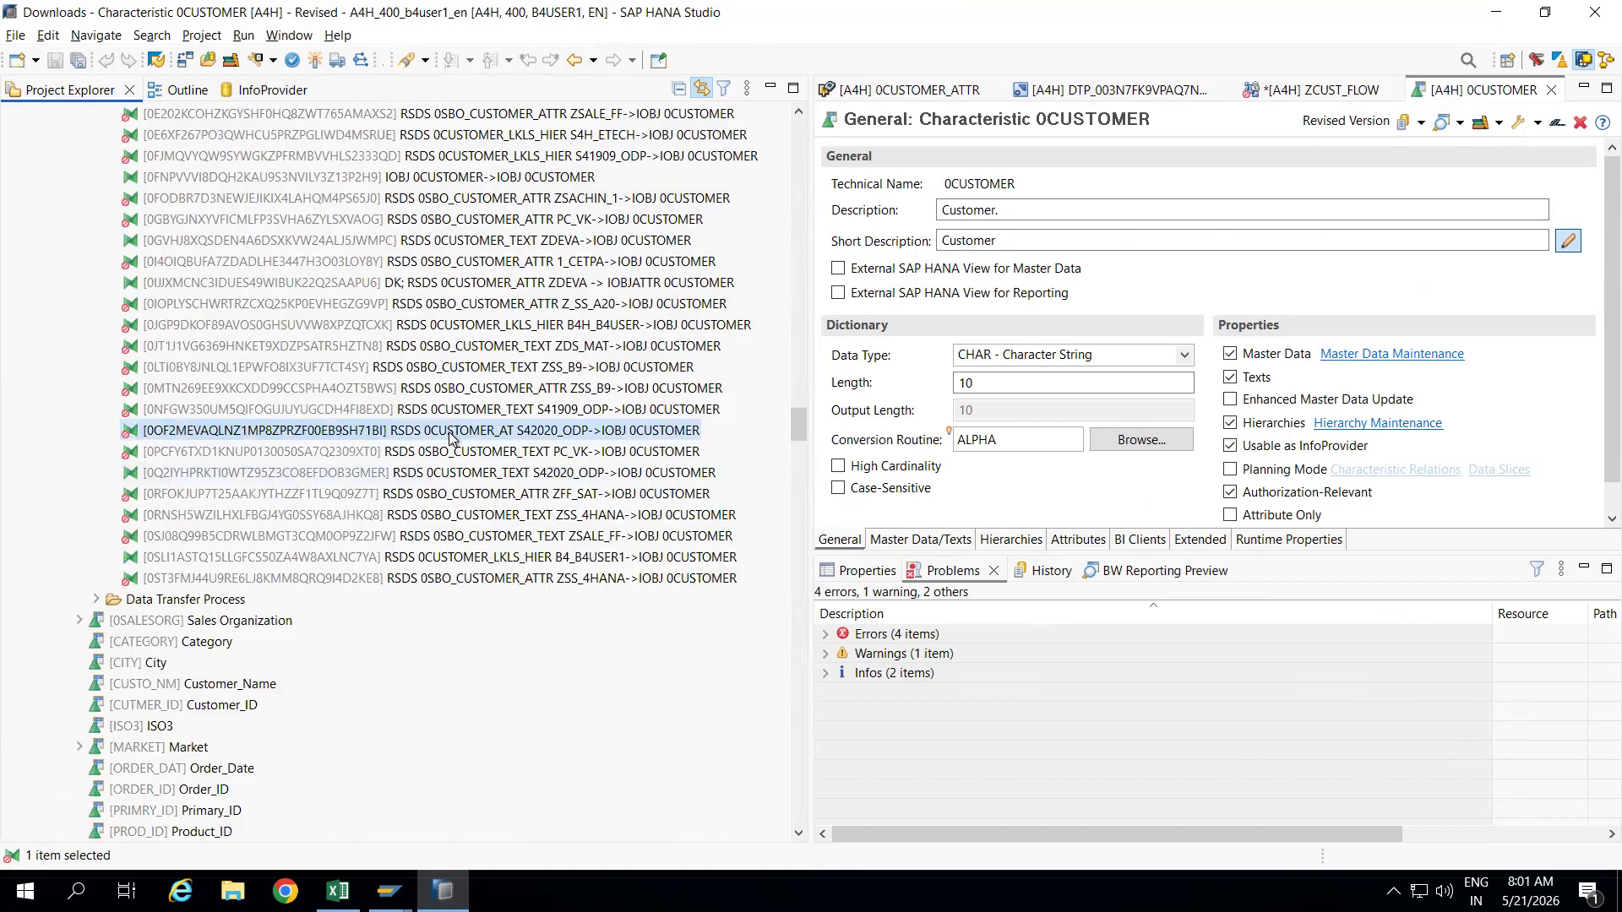
pyautogui.rightClick(448, 433)
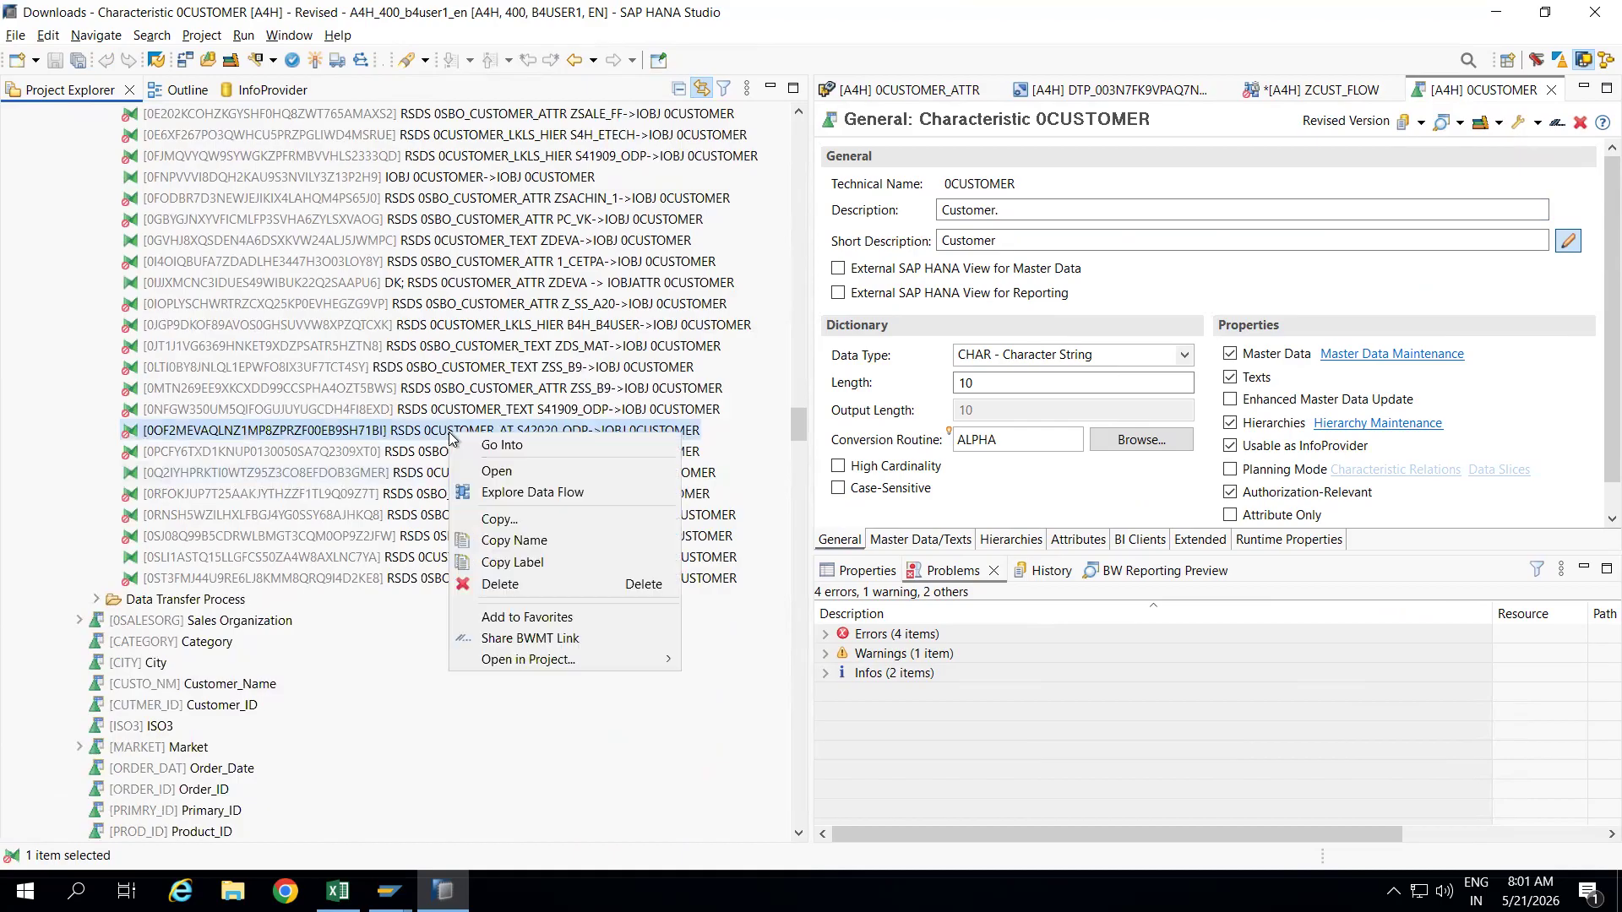
pyautogui.click(505, 583)
pyautogui.click(895, 456)
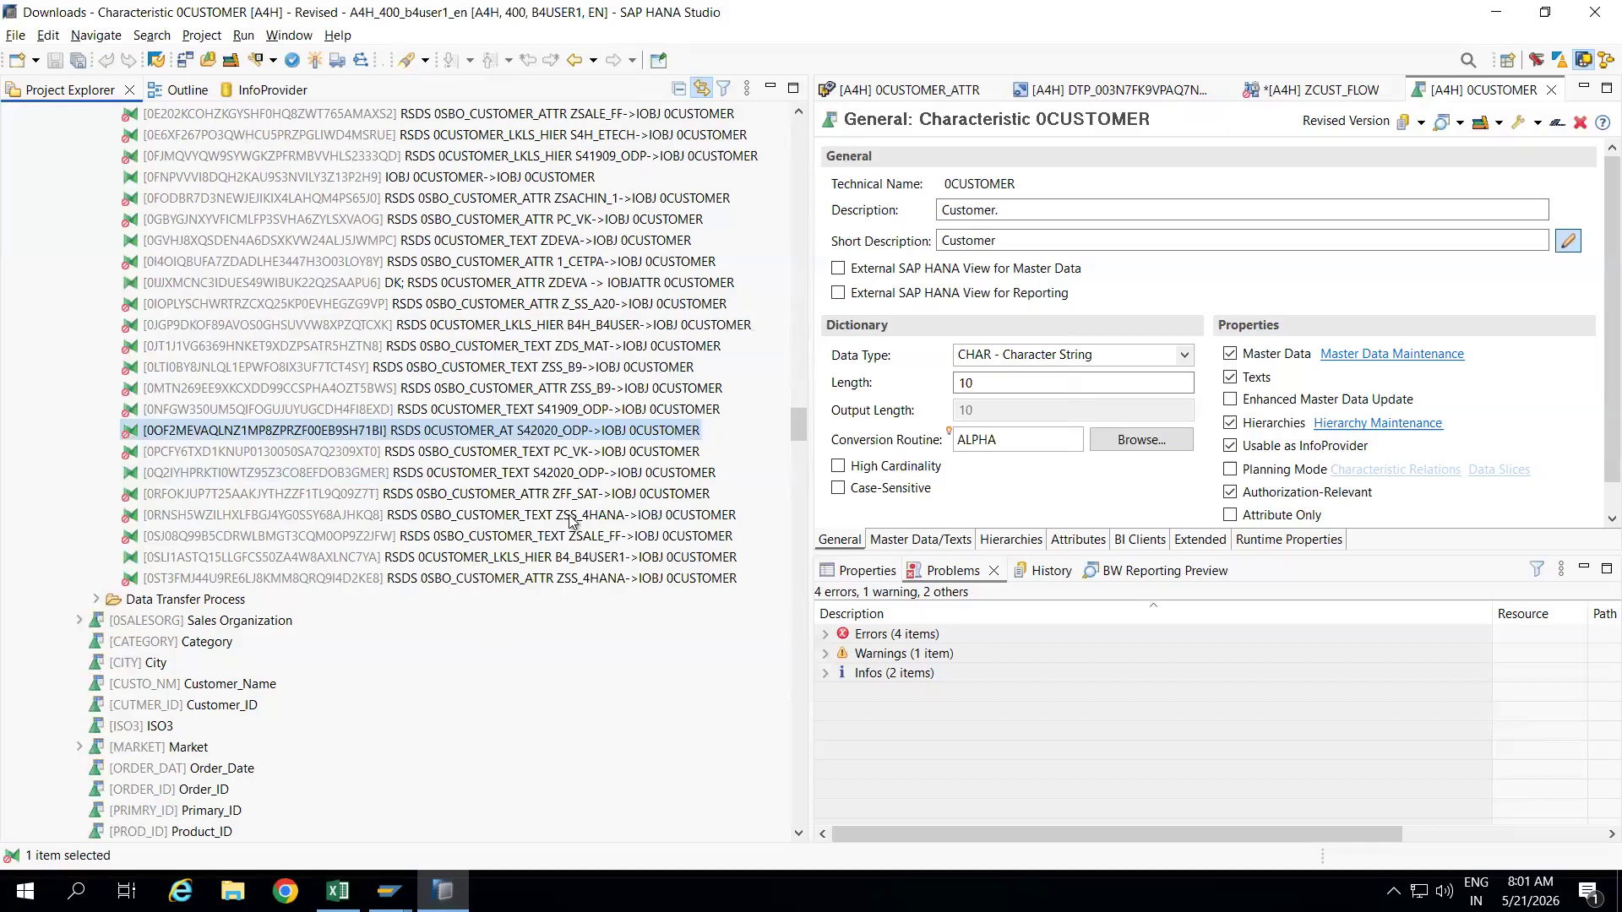
# Find the TRCS 0CUSTOMER_ATTR transformation into IOBJ 0CUSTOMER, open it, and activate it.
pyautogui.moveTo(803, 424); pyautogui.dragTo(803, 405)
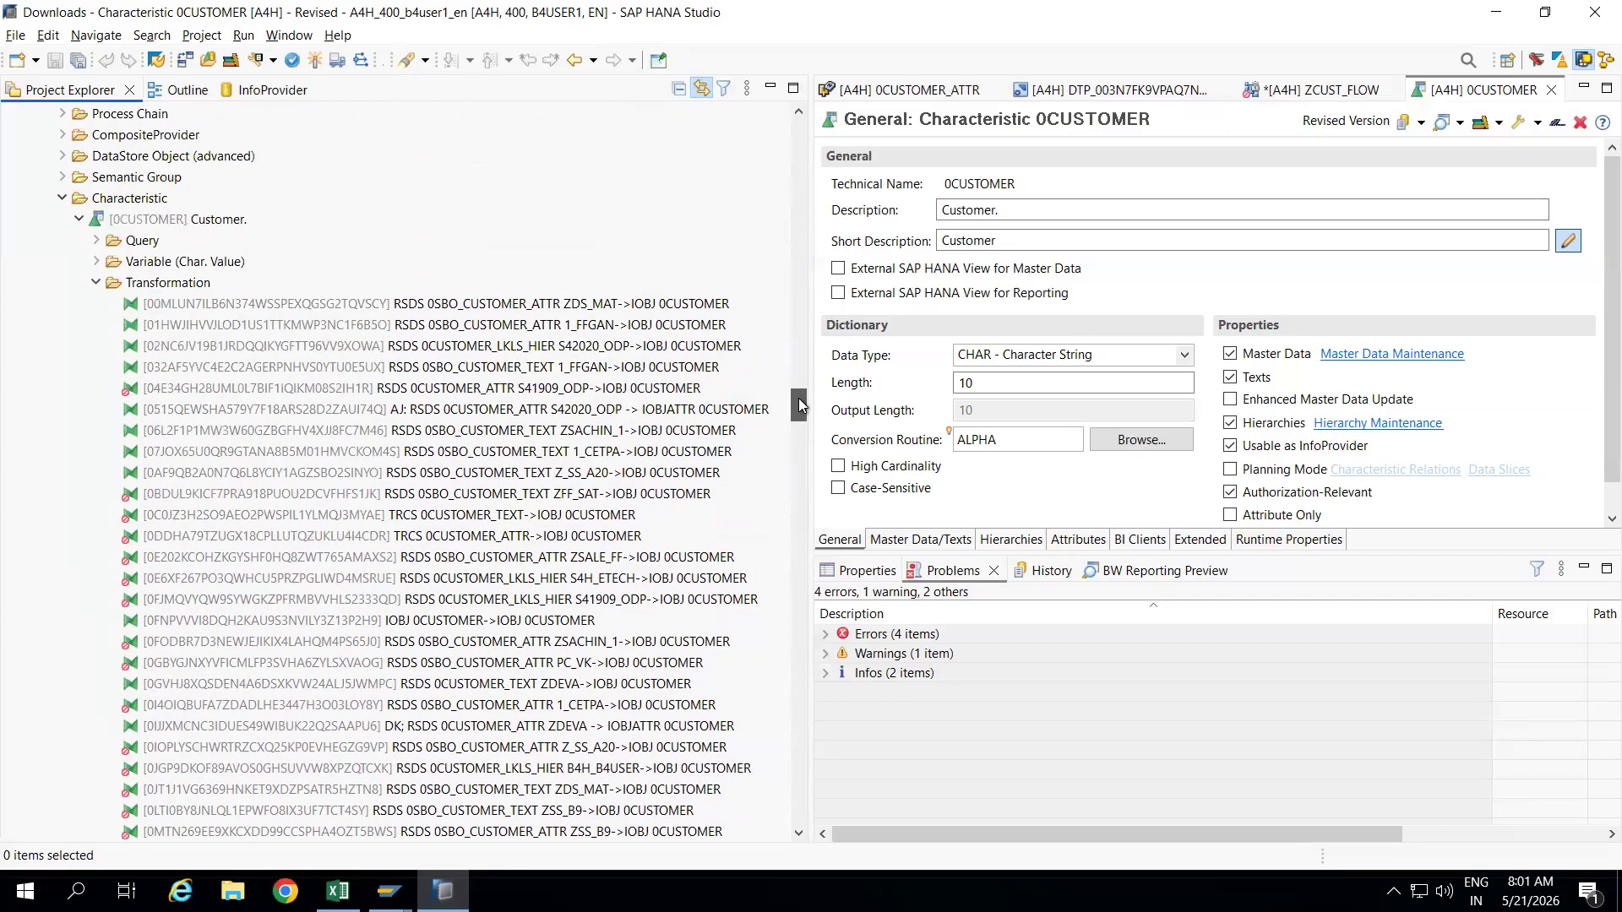
pyautogui.click(426, 391)
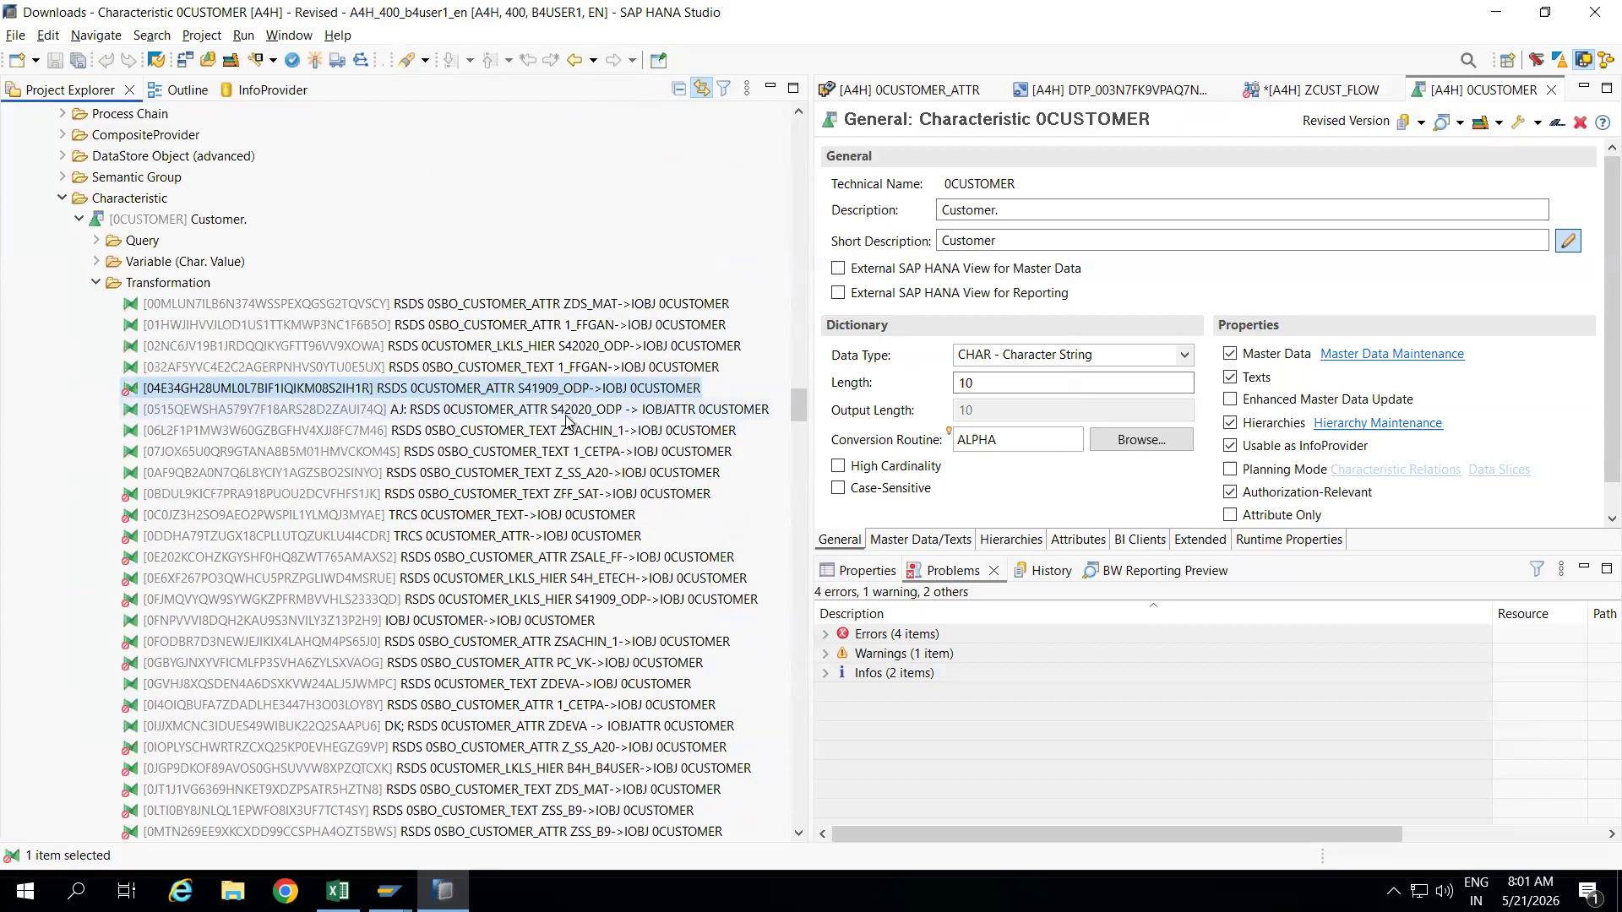
pyautogui.click(457, 411)
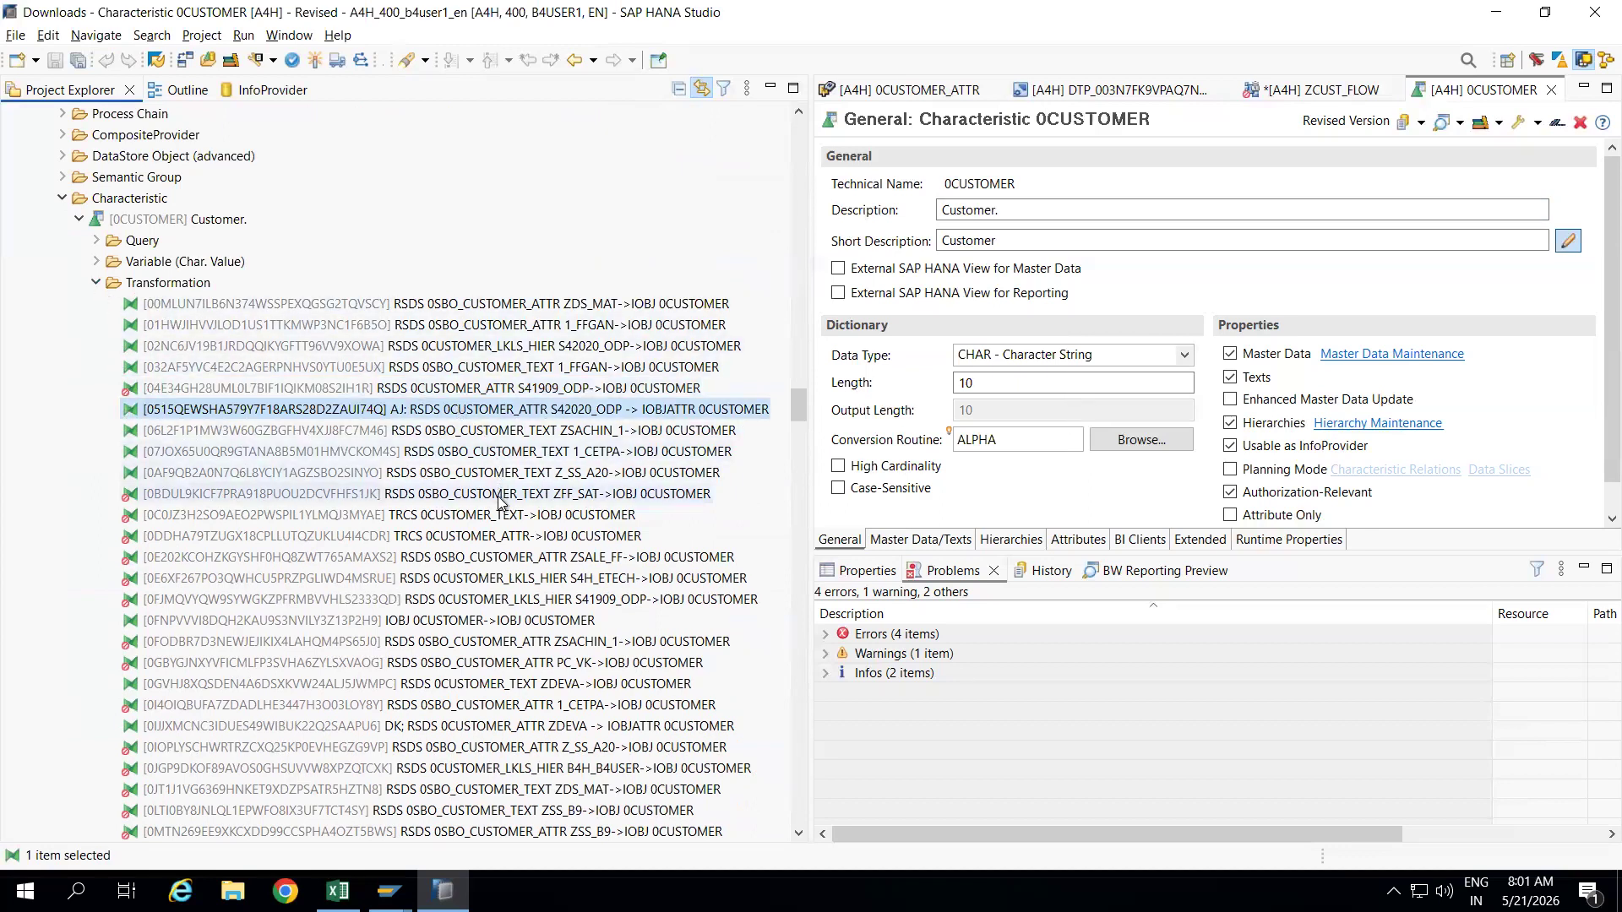
pyautogui.click(486, 538)
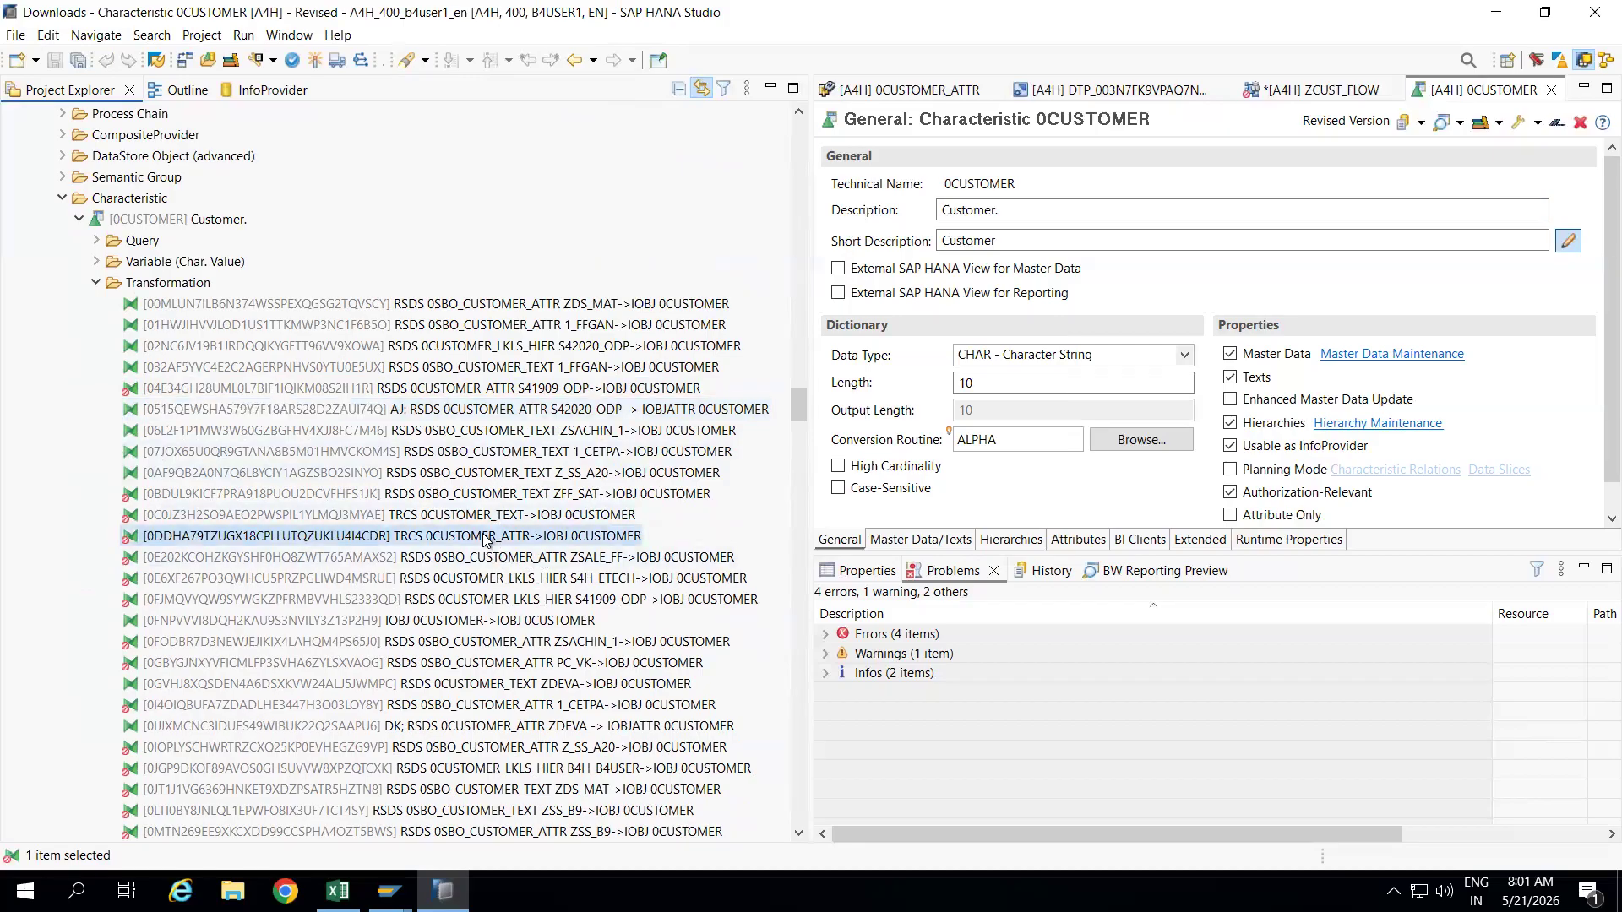
pyautogui.doubleClick(486, 538)
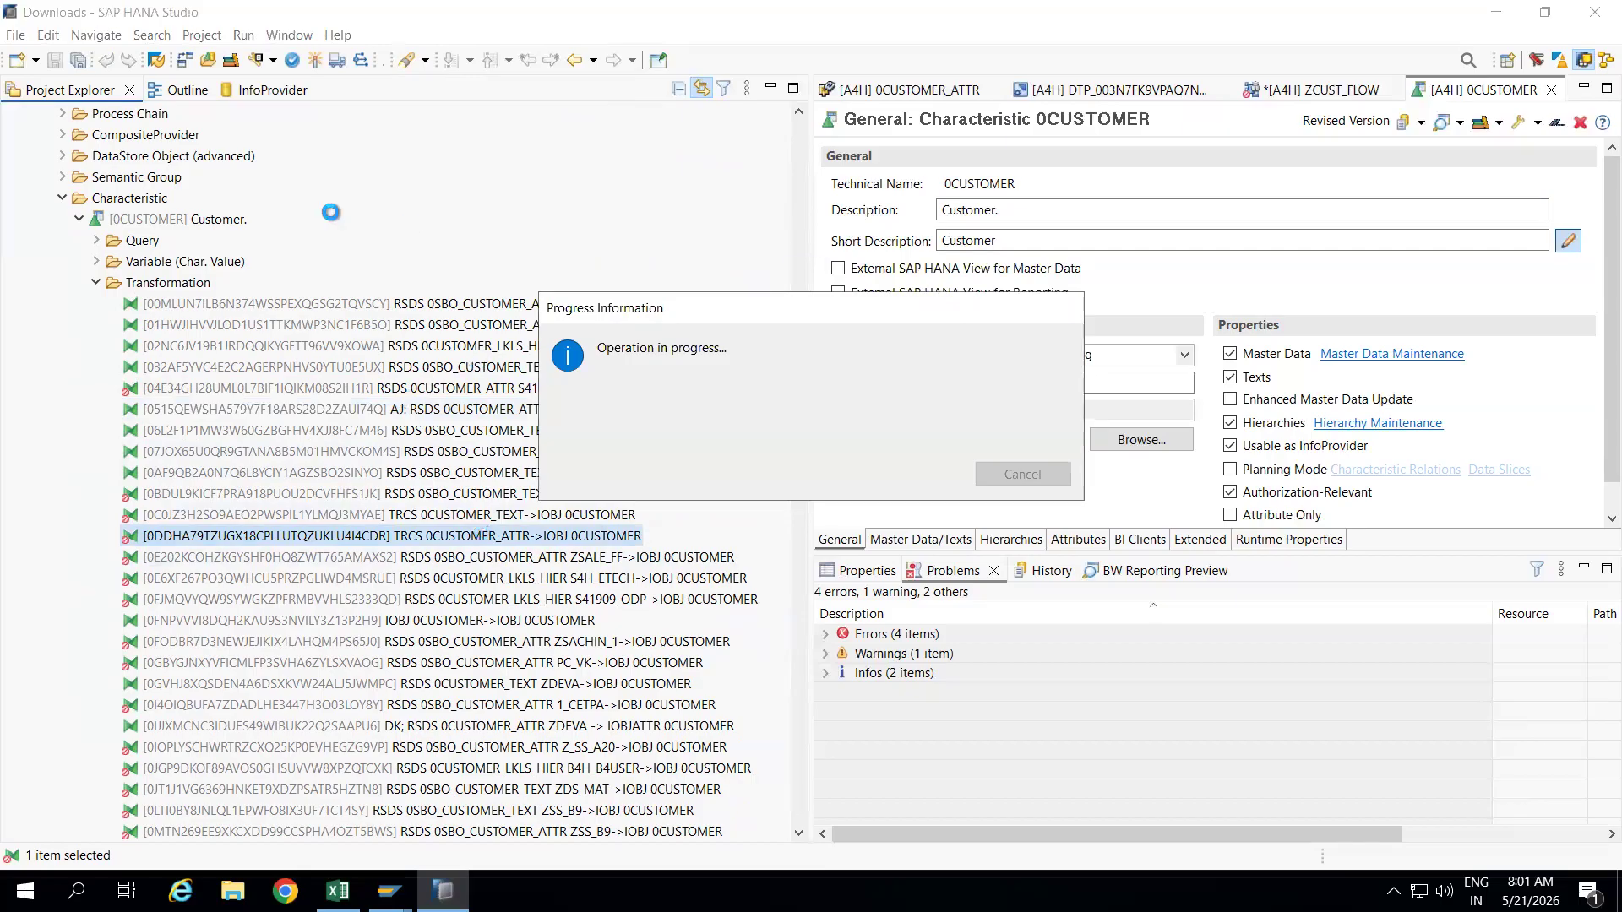
pyautogui.click(314, 60)
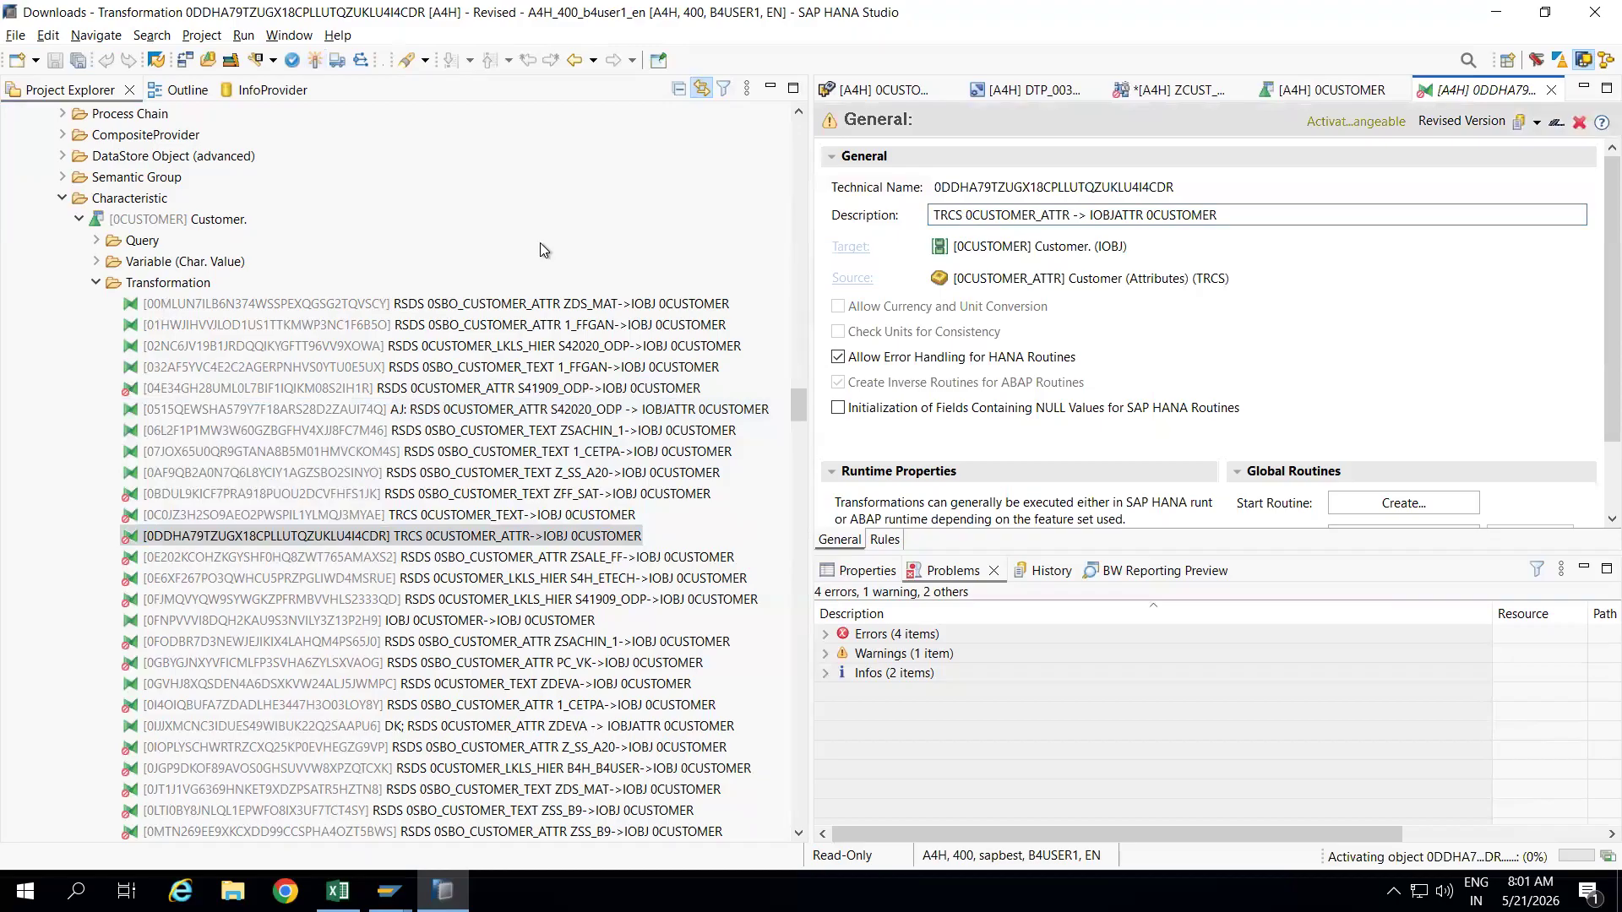
pyautogui.click(98, 284)
pyautogui.click(78, 220)
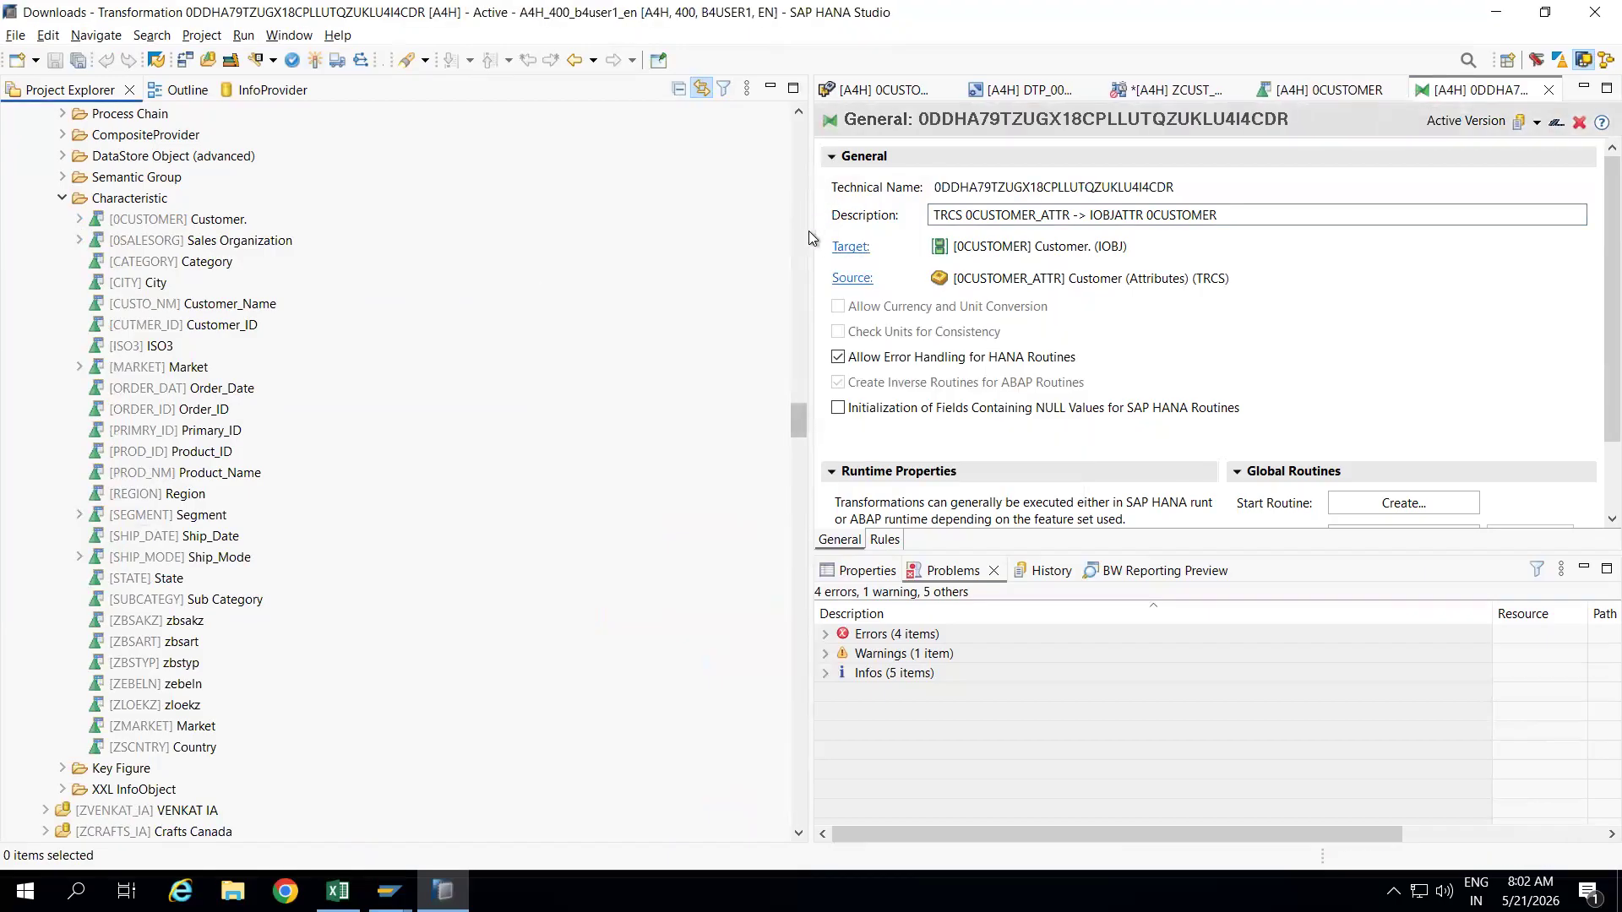
pyautogui.moveTo(811, 231); pyautogui.dragTo(418, 231)
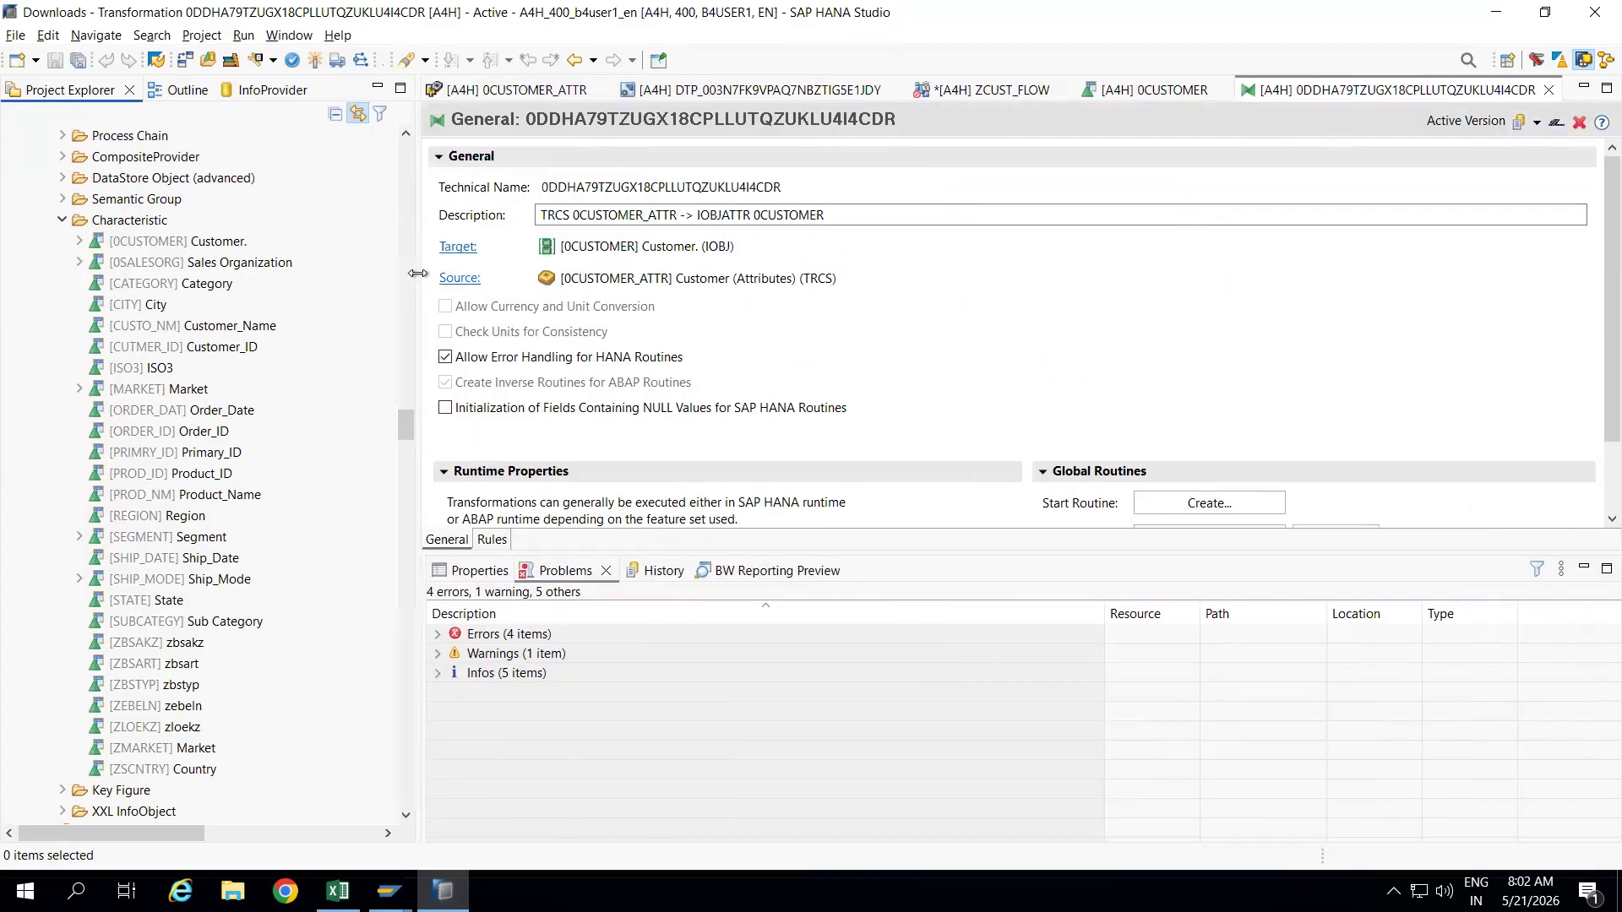
# Try to permanently delete the 0CUSTOMER attributes object from within the ZCUST_FLOW data flow.
pyautogui.click(988, 93)
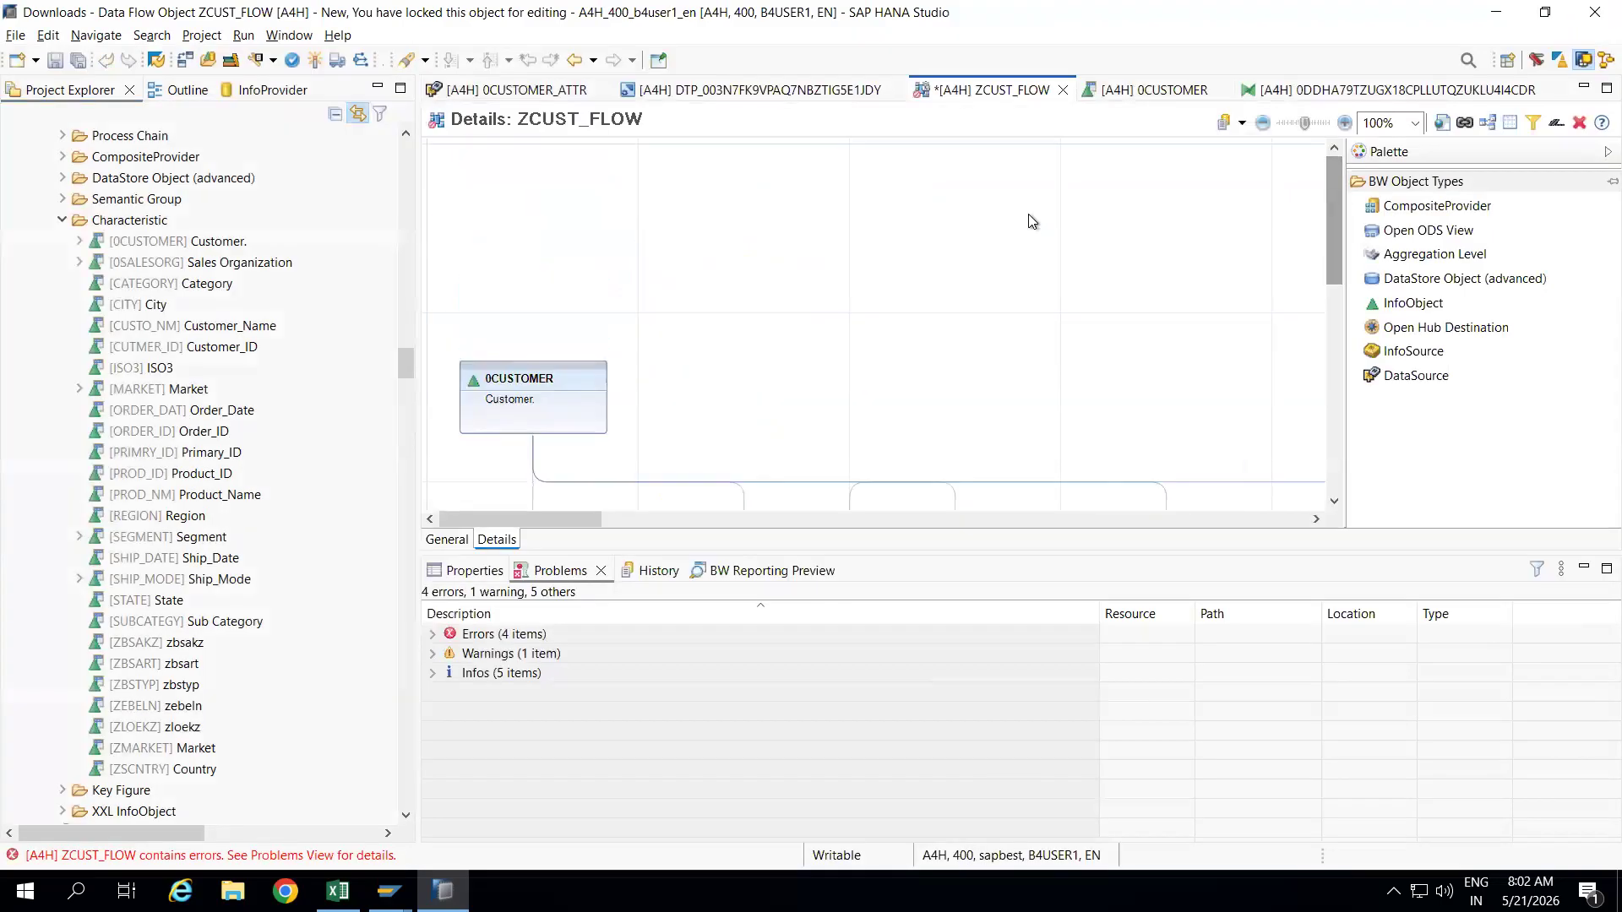
pyautogui.click(1330, 369)
pyautogui.moveTo(778, 317)
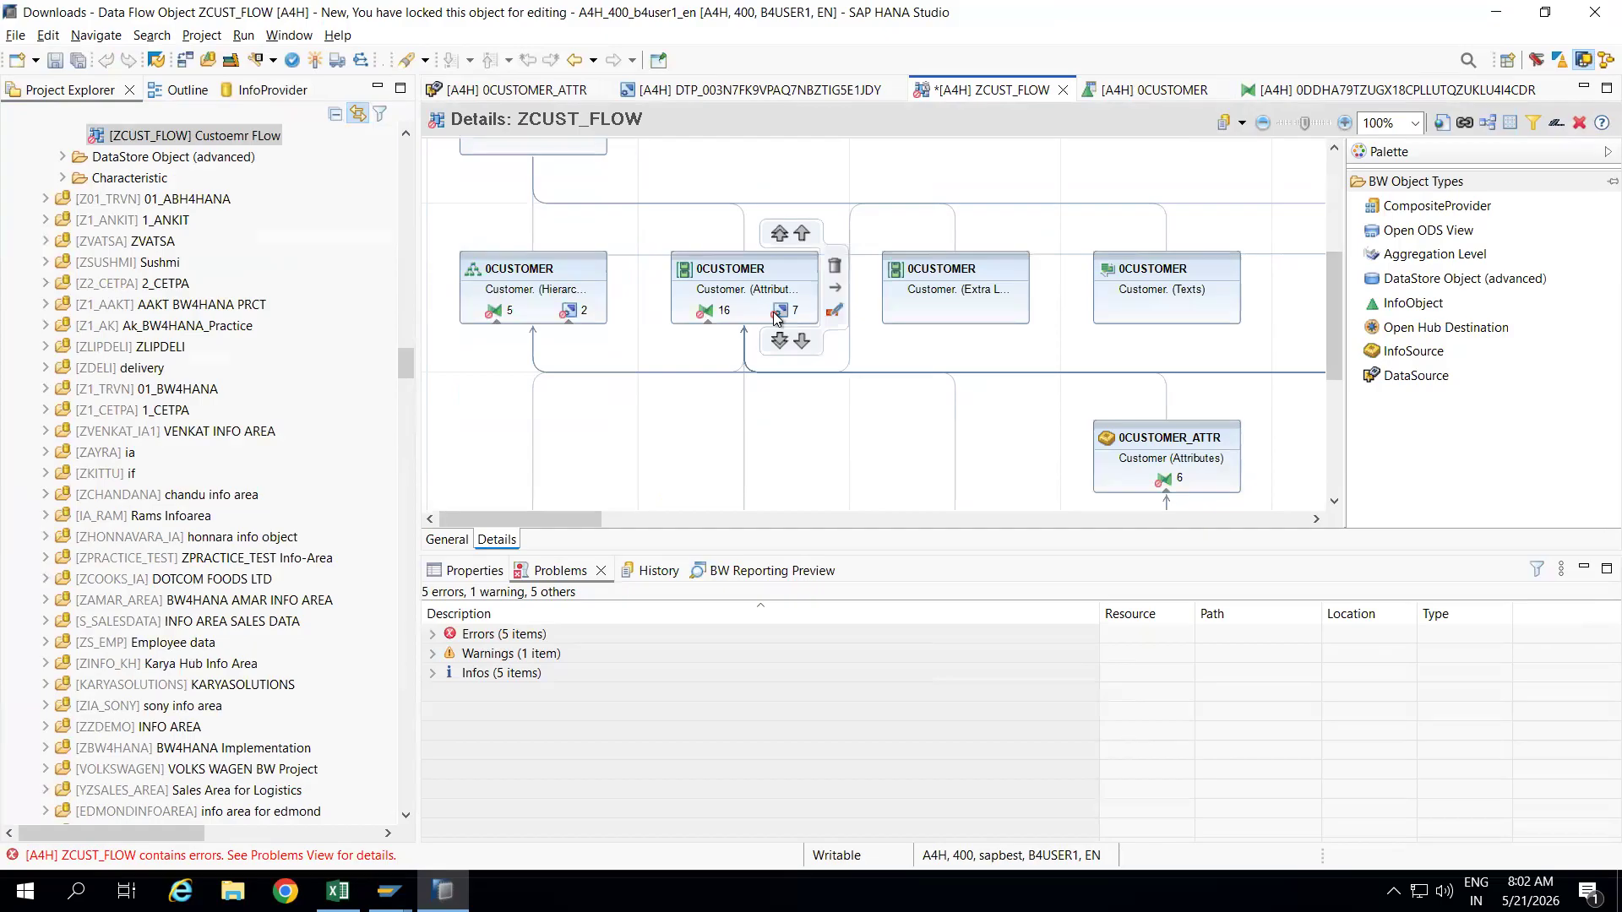
pyautogui.rightClick(777, 317)
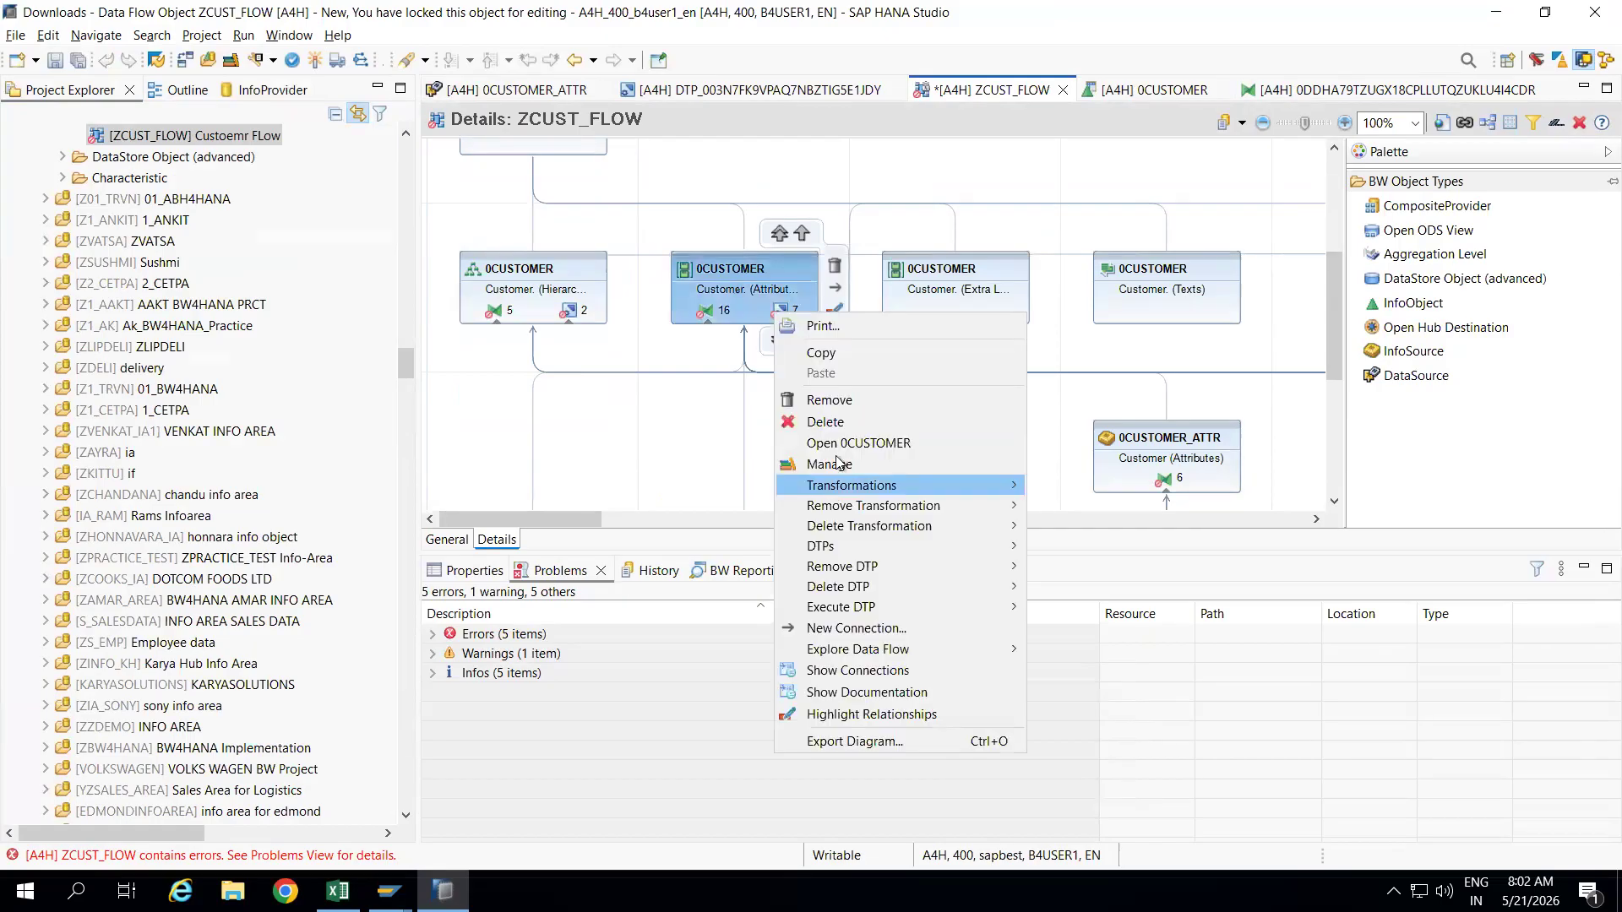
pyautogui.click(822, 423)
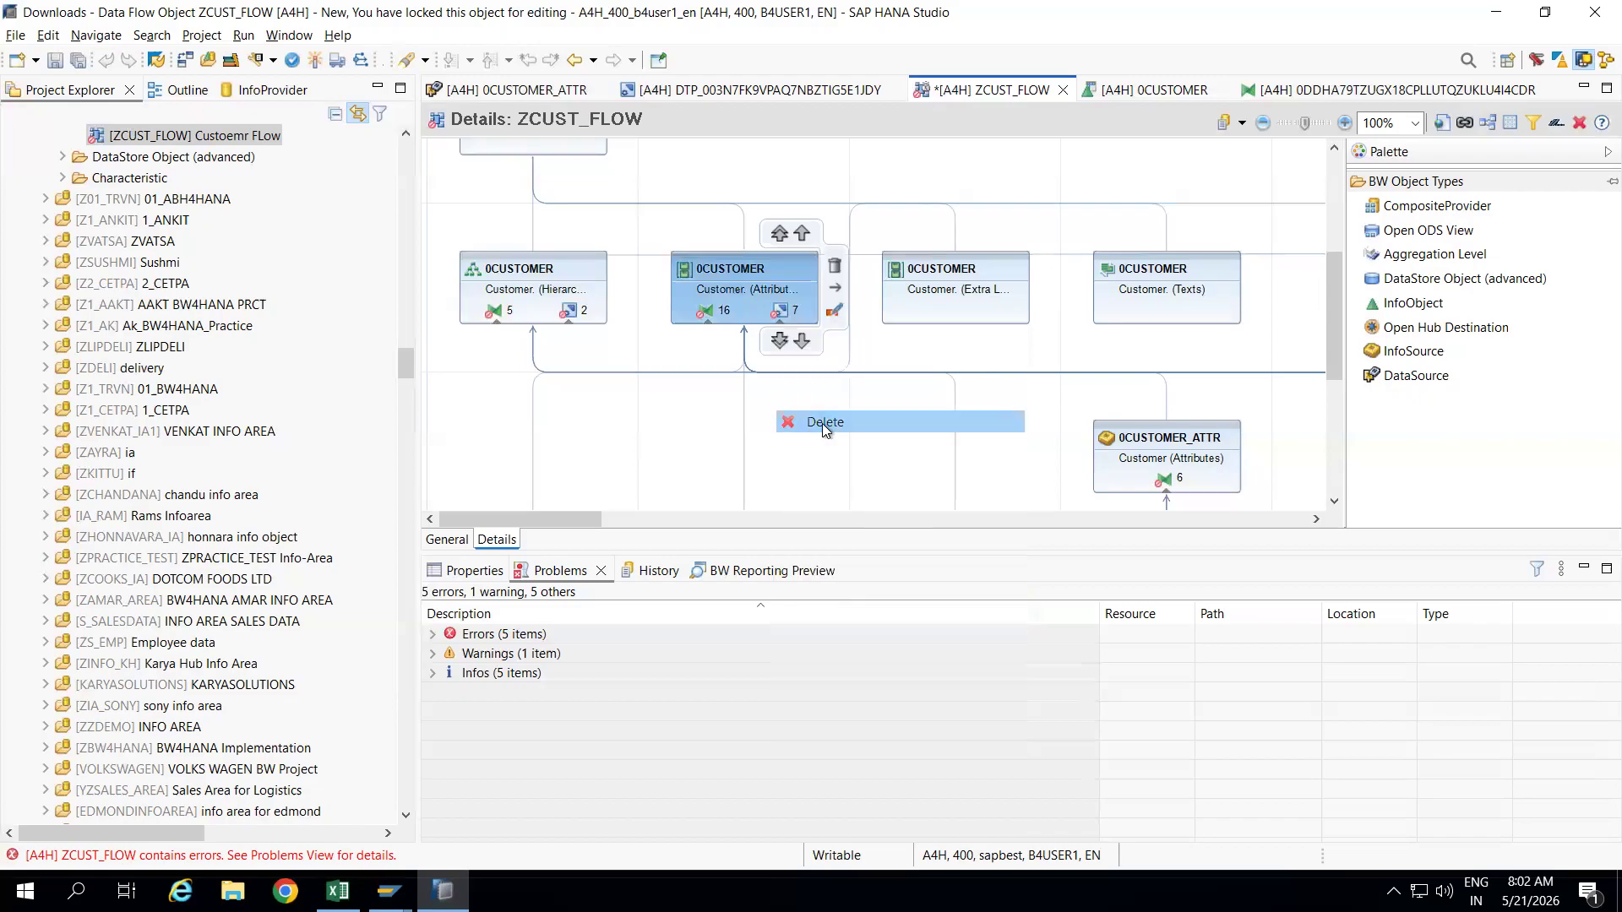
pyautogui.click(899, 448)
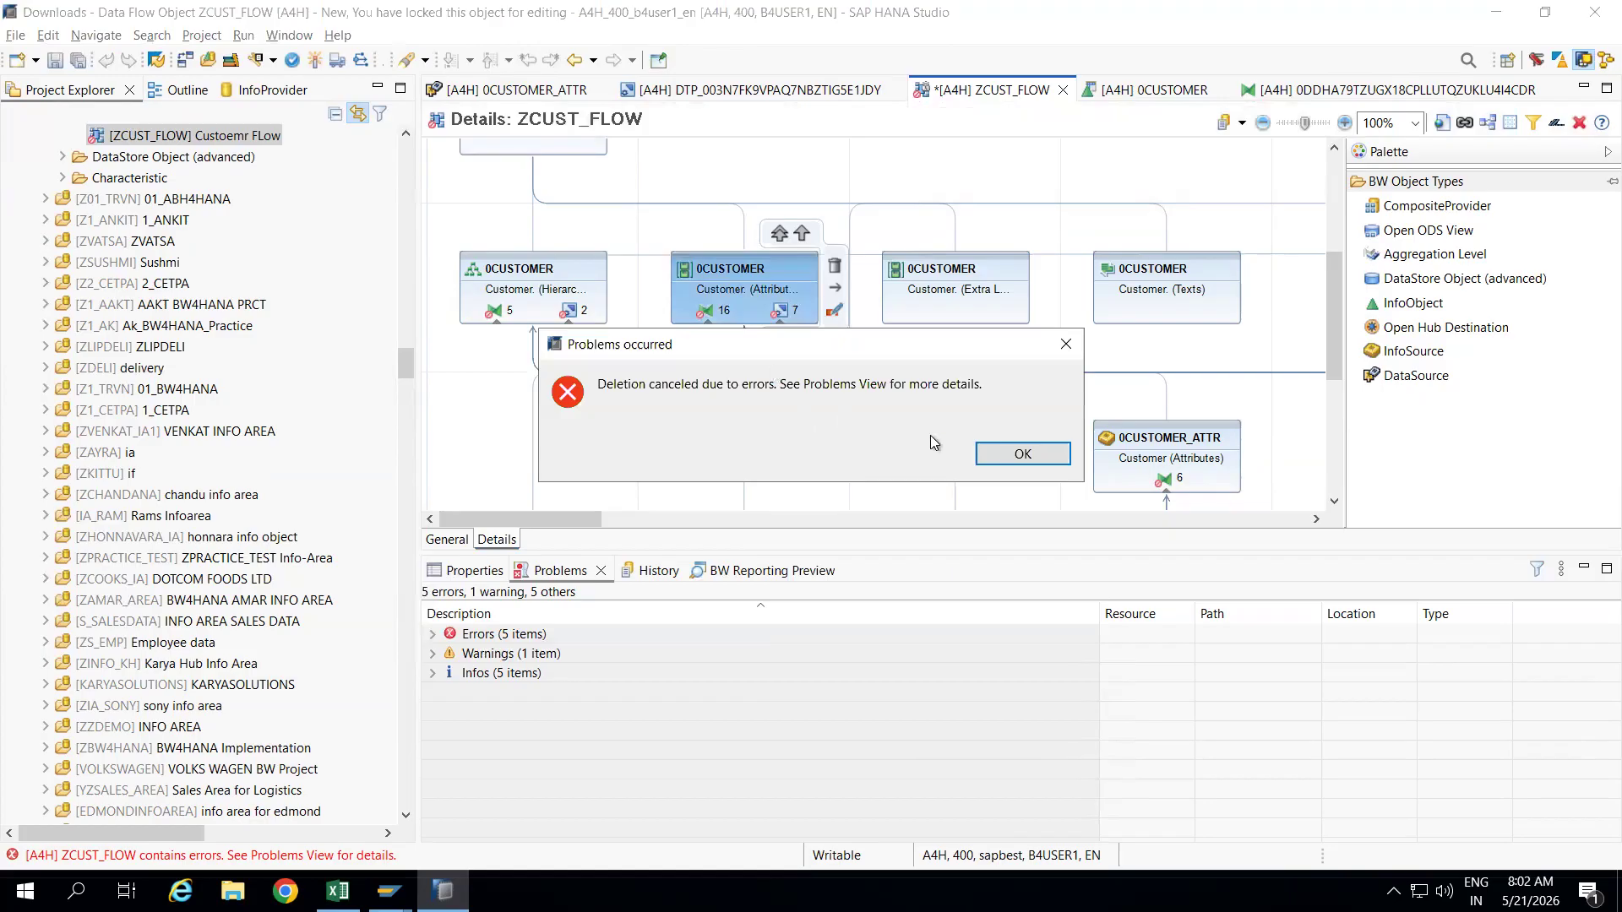
pyautogui.click(1024, 454)
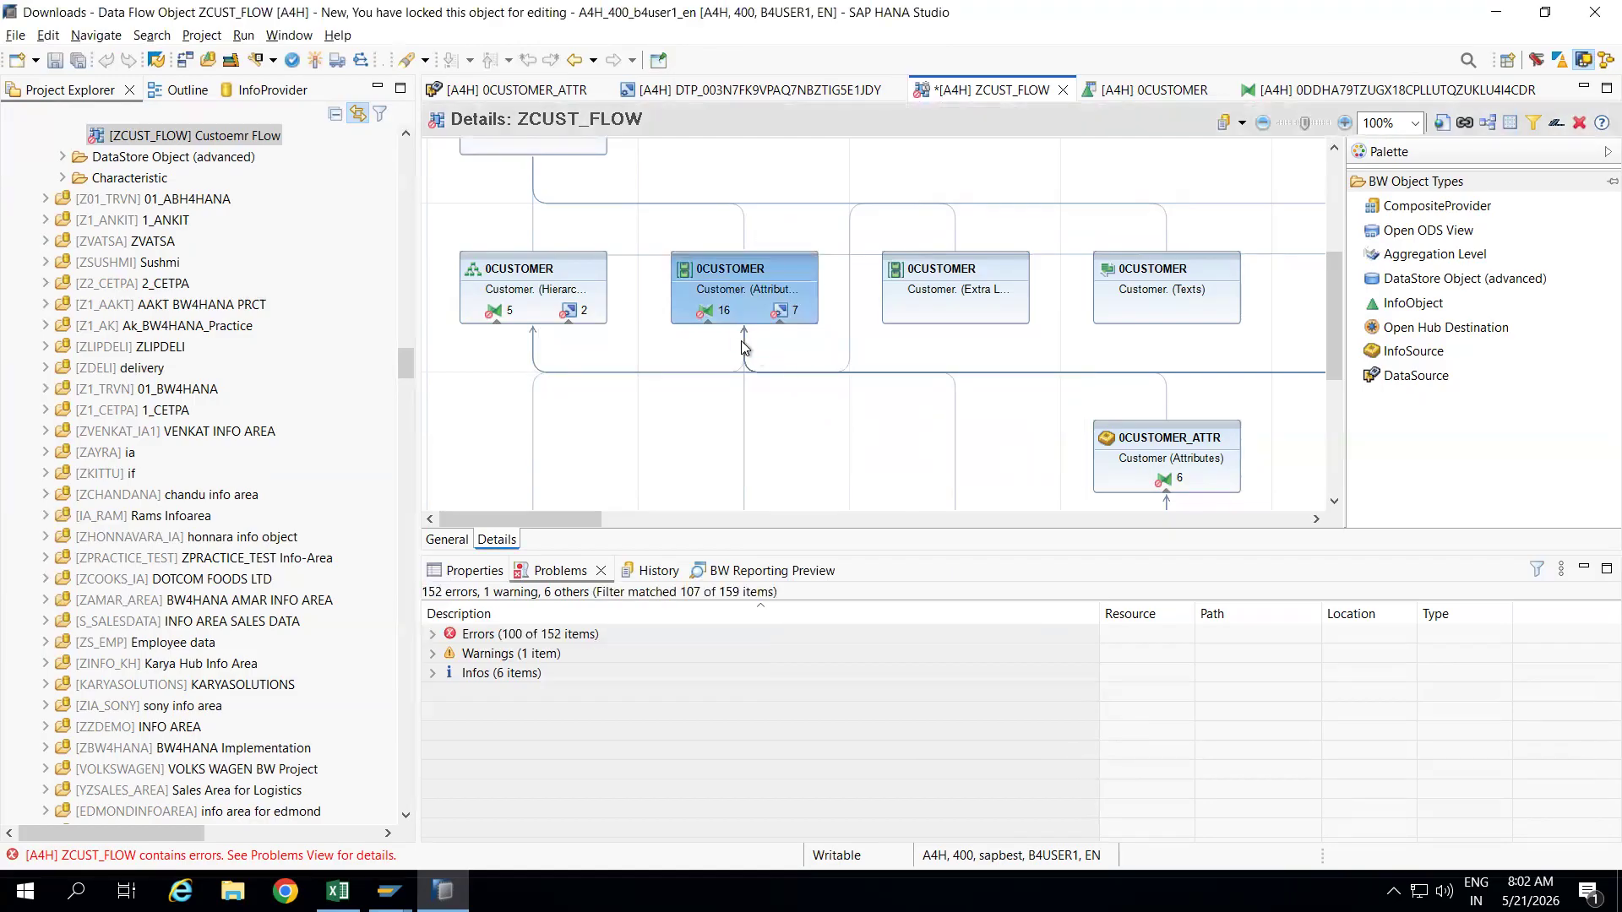
pyautogui.rightClick(709, 311)
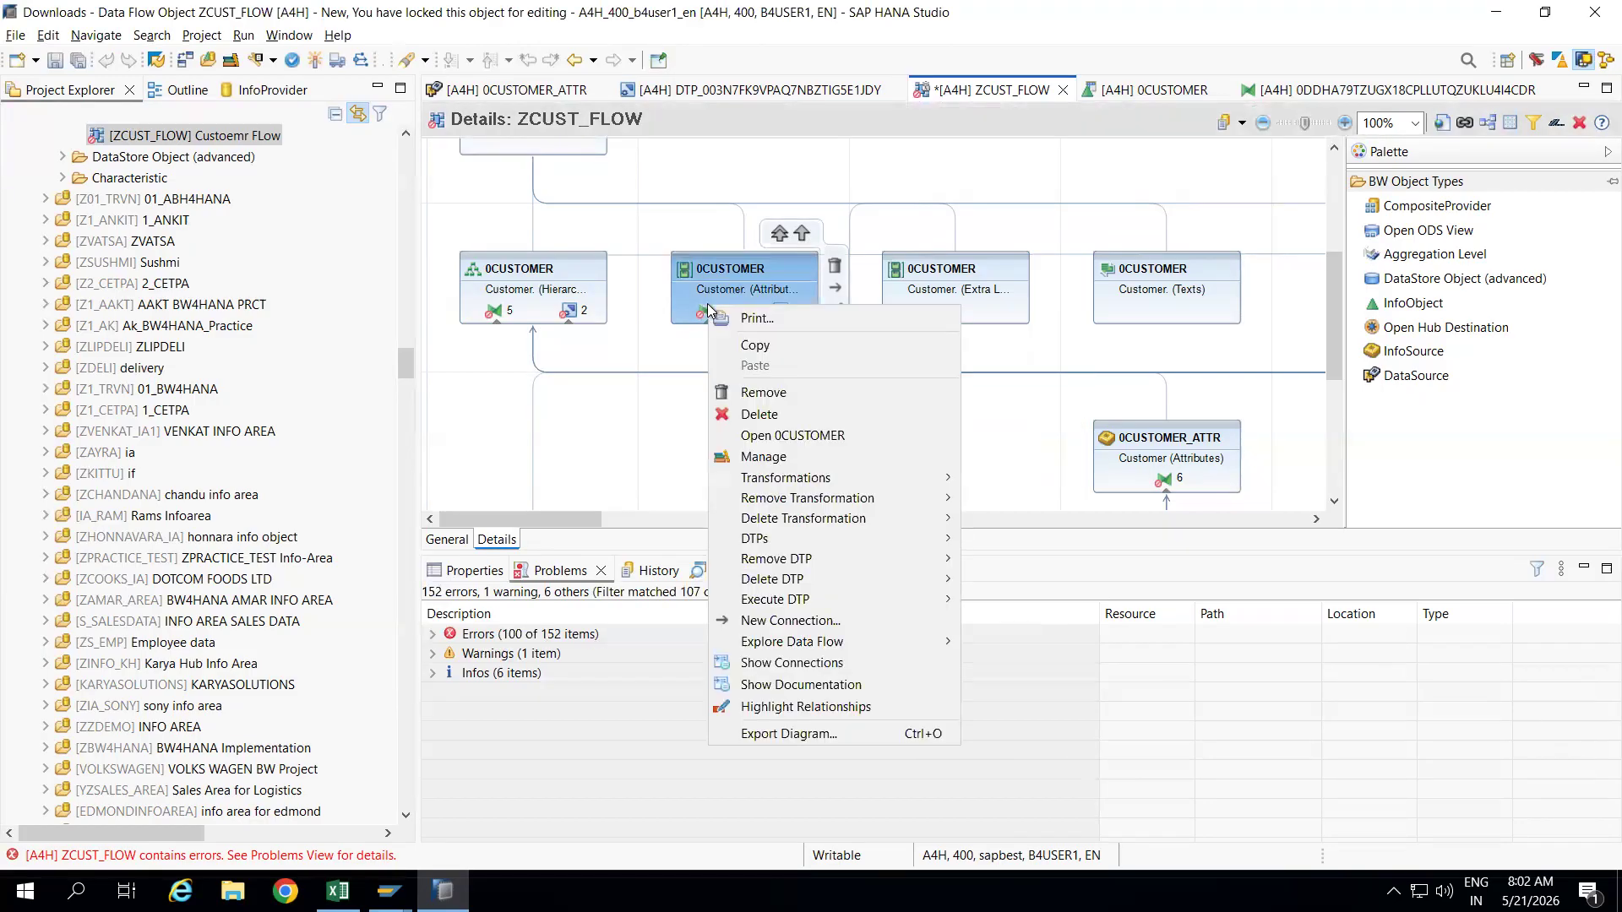
pyautogui.click(803, 414)
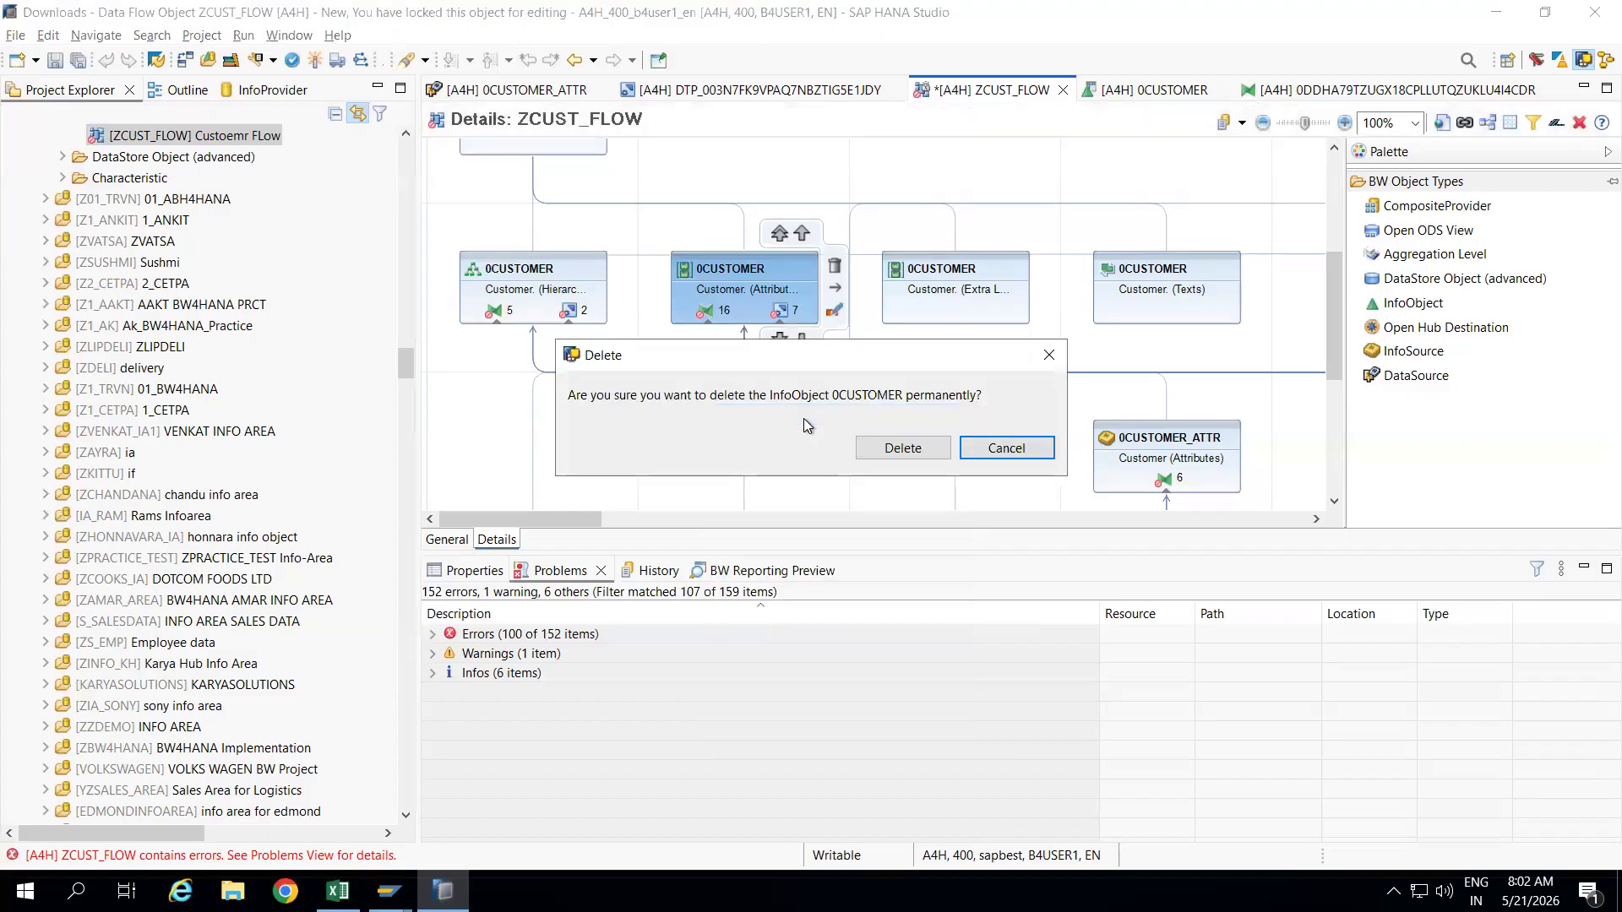
pyautogui.click(891, 460)
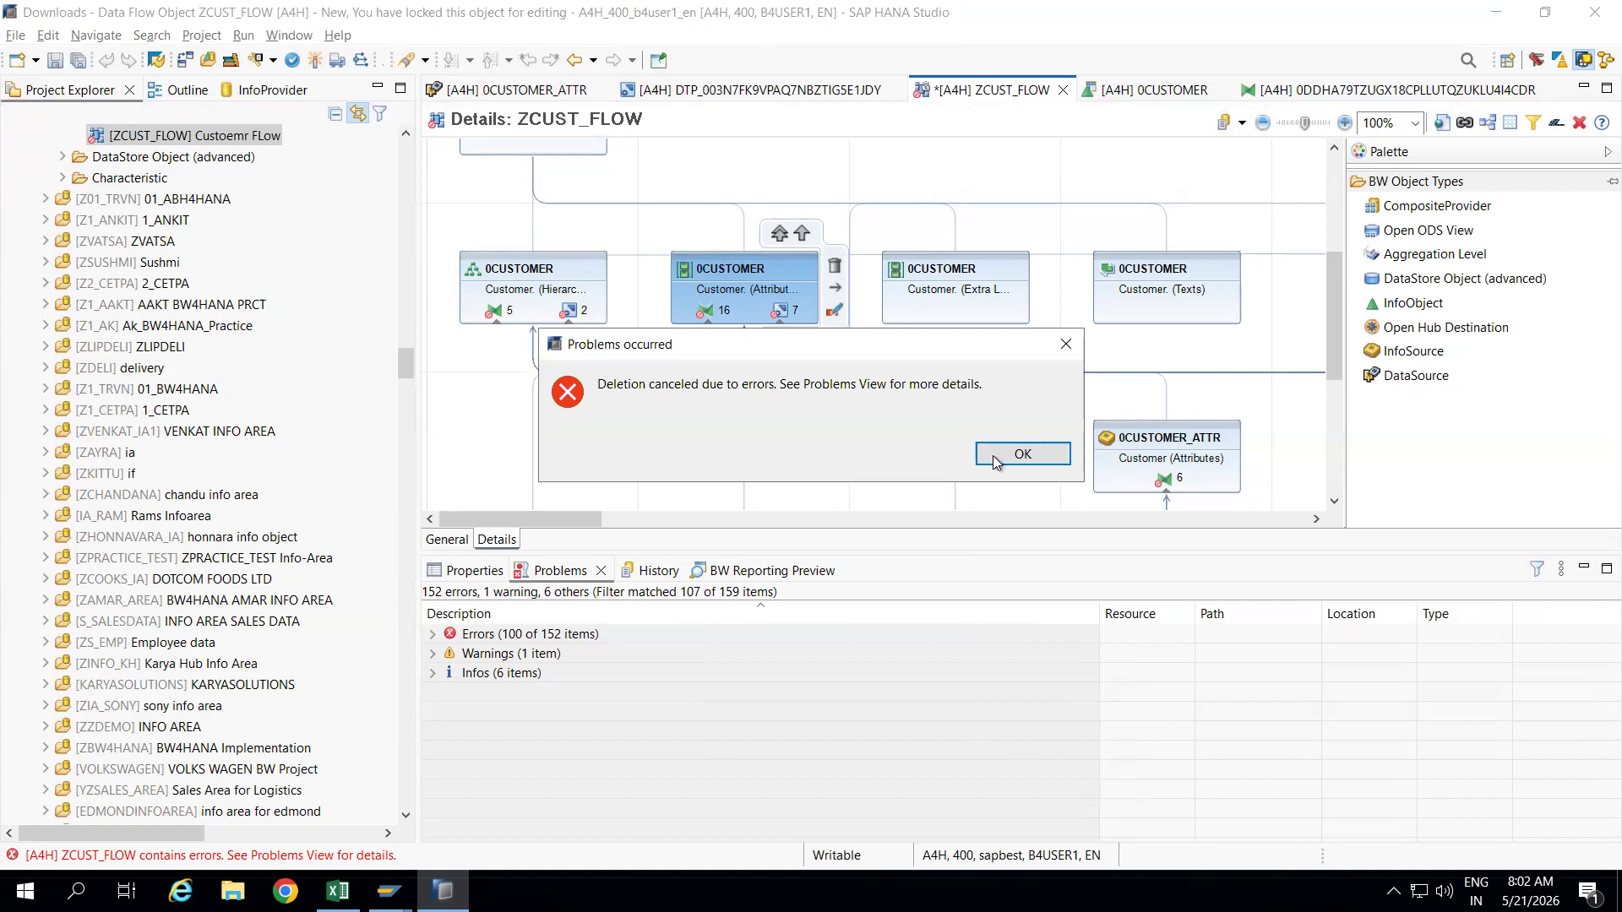
pyautogui.click(1018, 454)
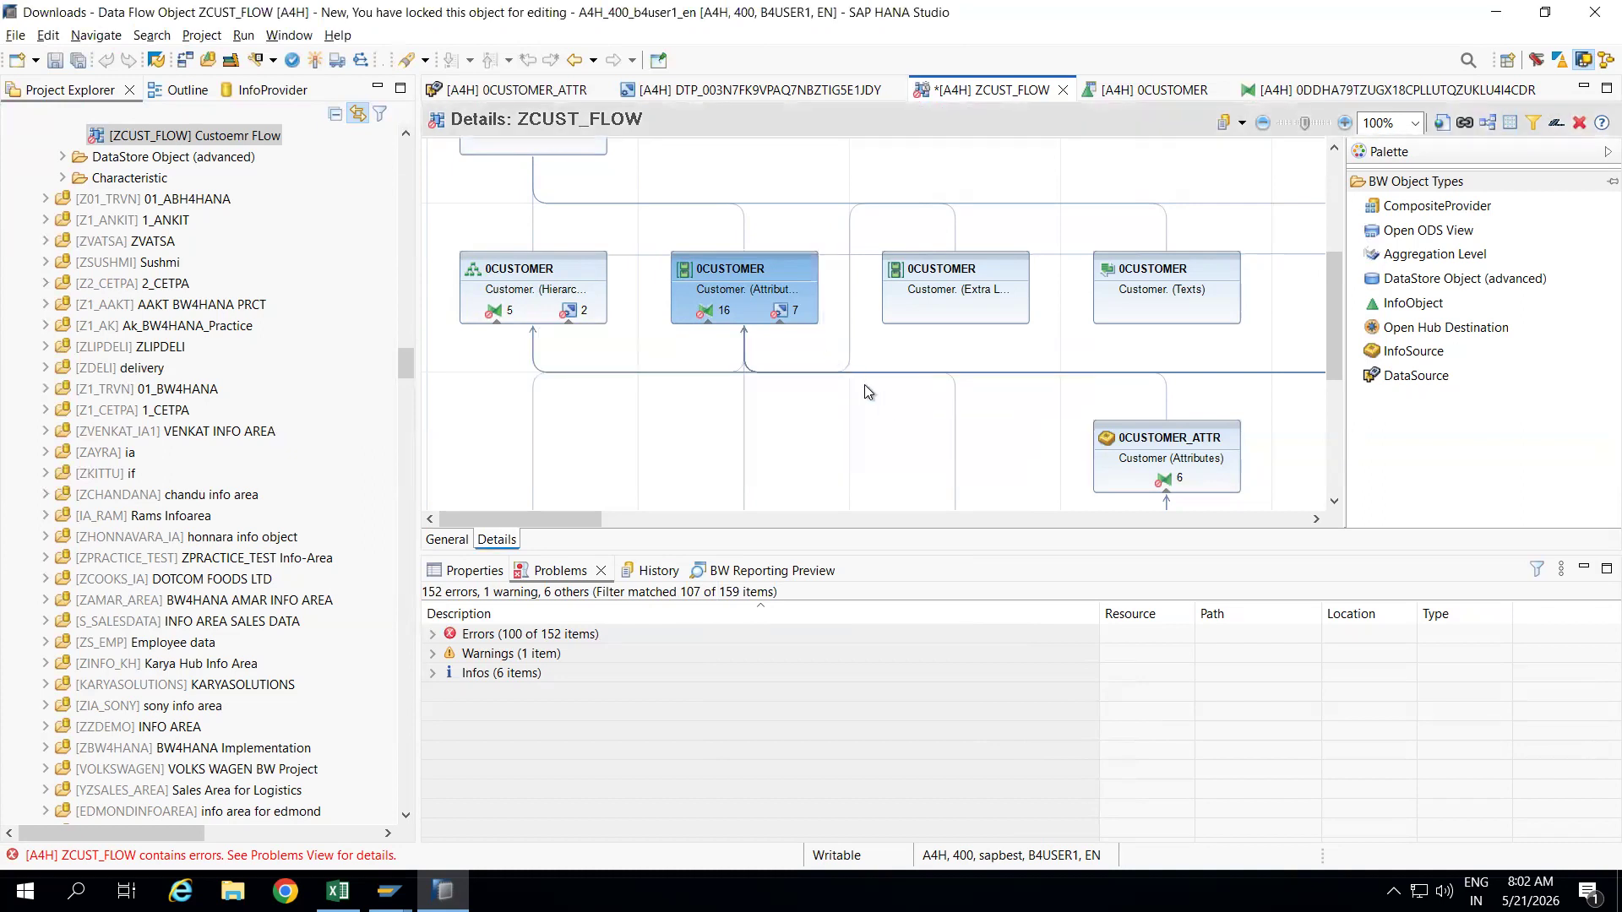
# Close the ZCUST_FLOW data flow, the 0CUSTOMER InfoObject, the 0CUSTOMER_ATTR transformation and the data transfer process.
pyautogui.click(1063, 90)
pyautogui.click(900, 448)
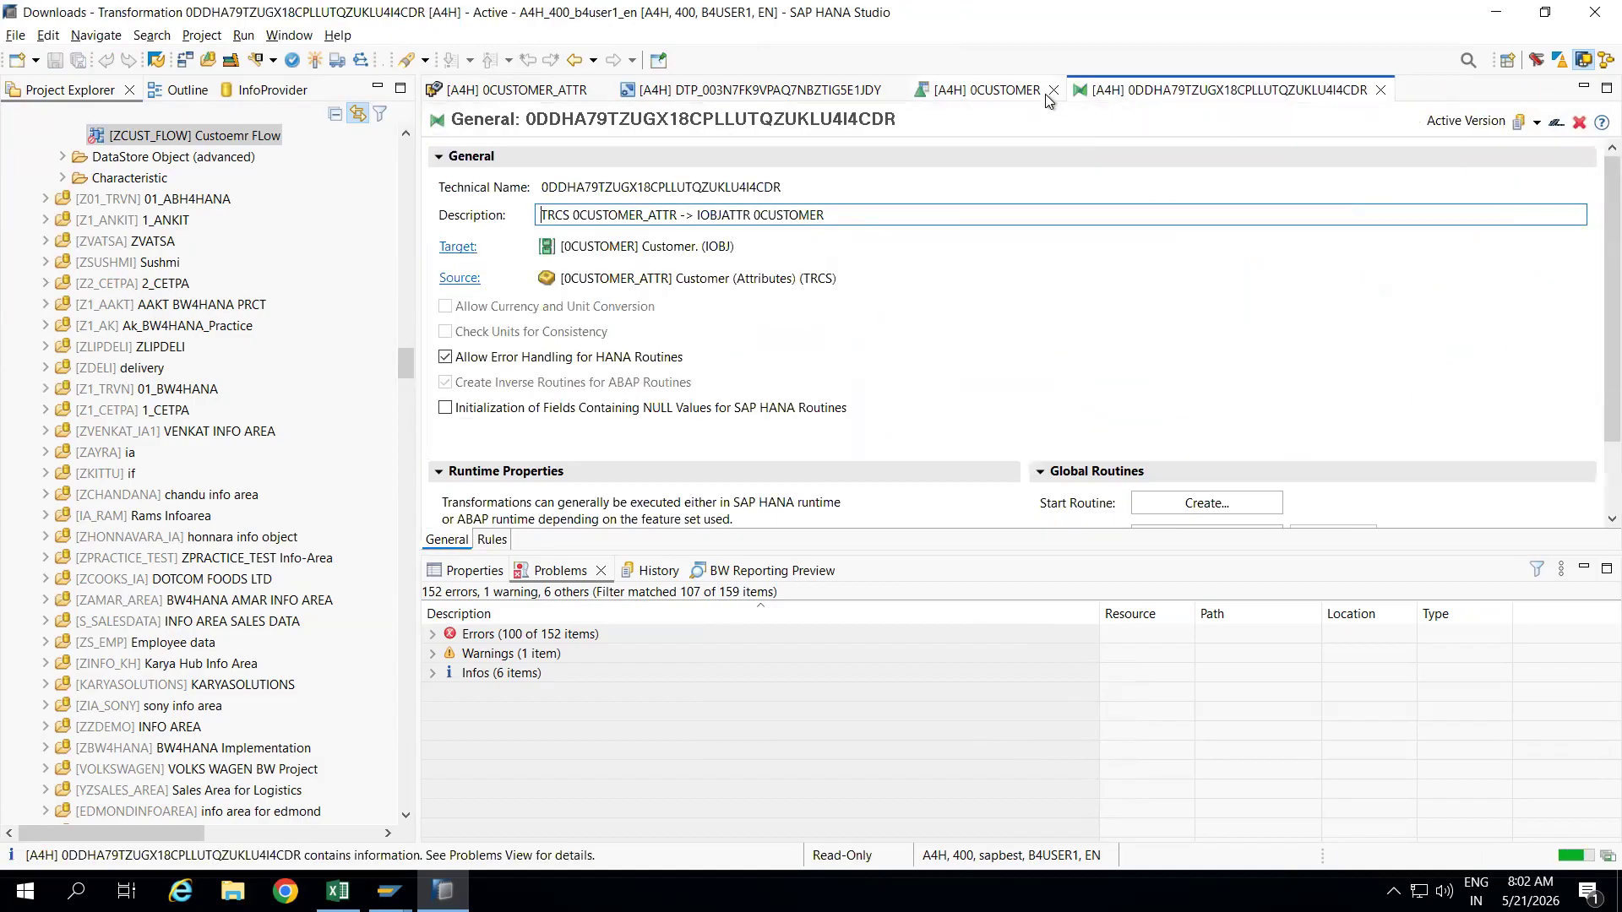
pyautogui.click(1053, 91)
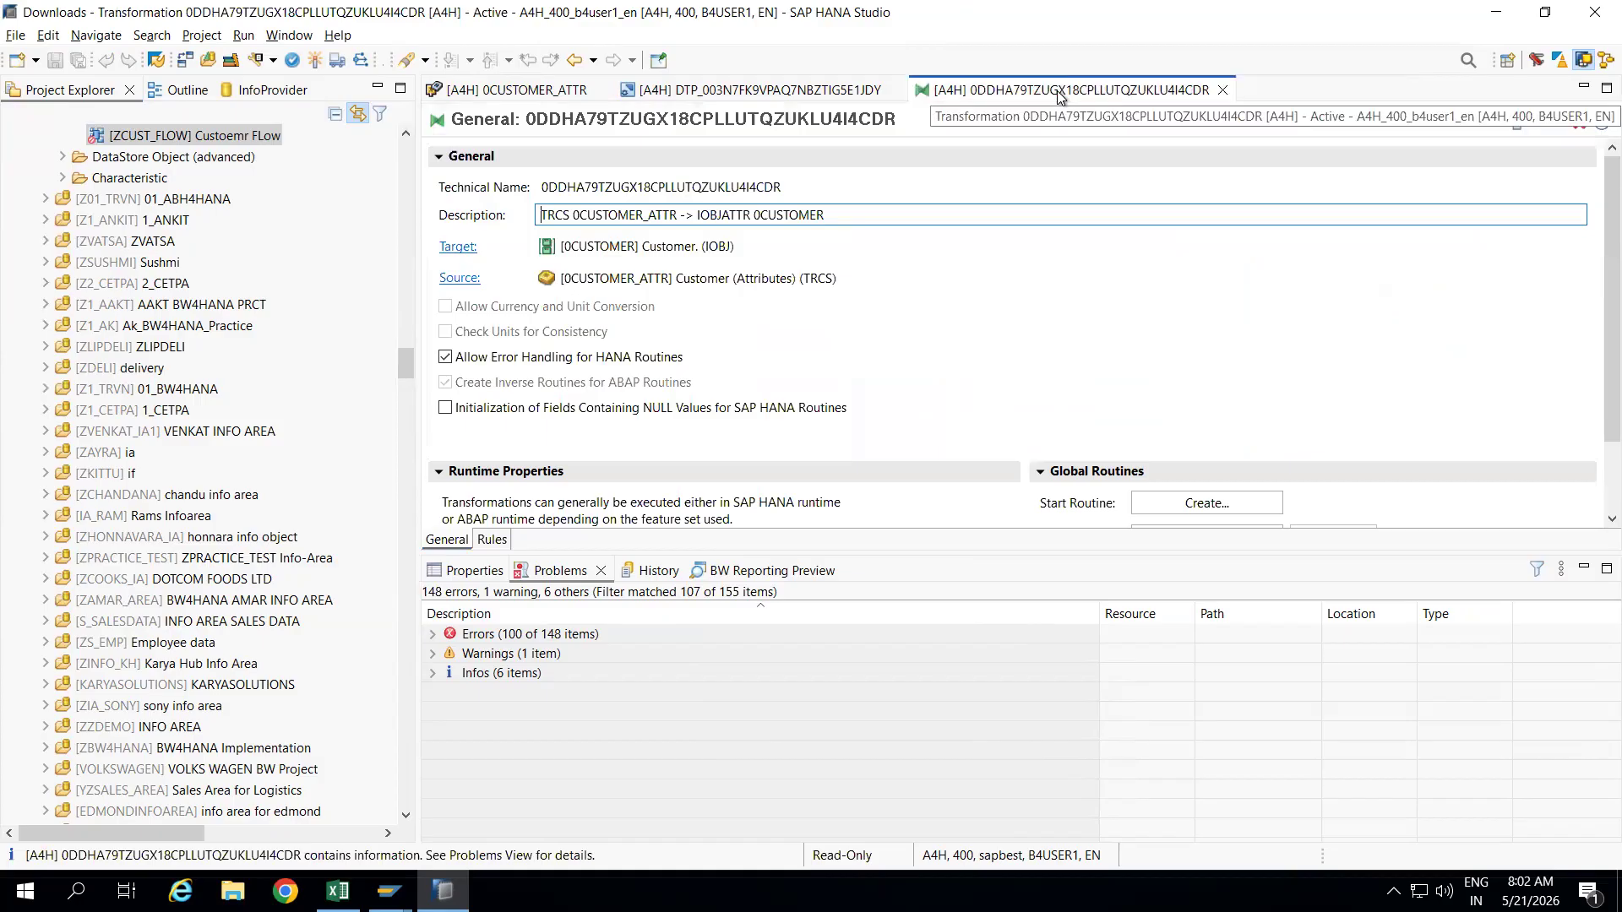
pyautogui.click(1223, 90)
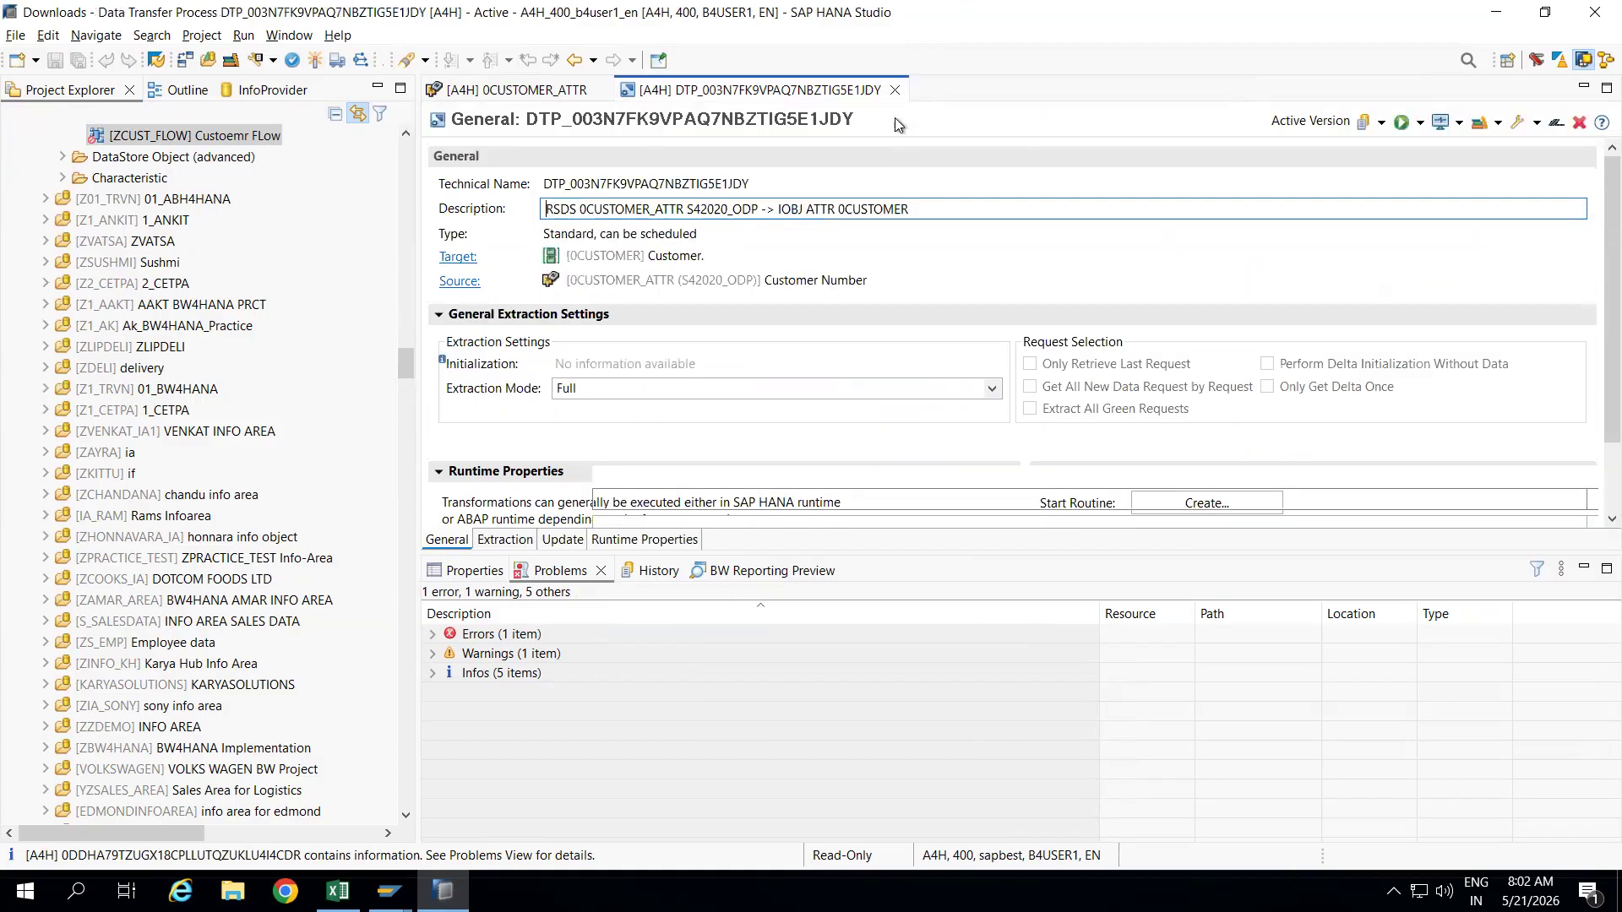
pyautogui.click(895, 90)
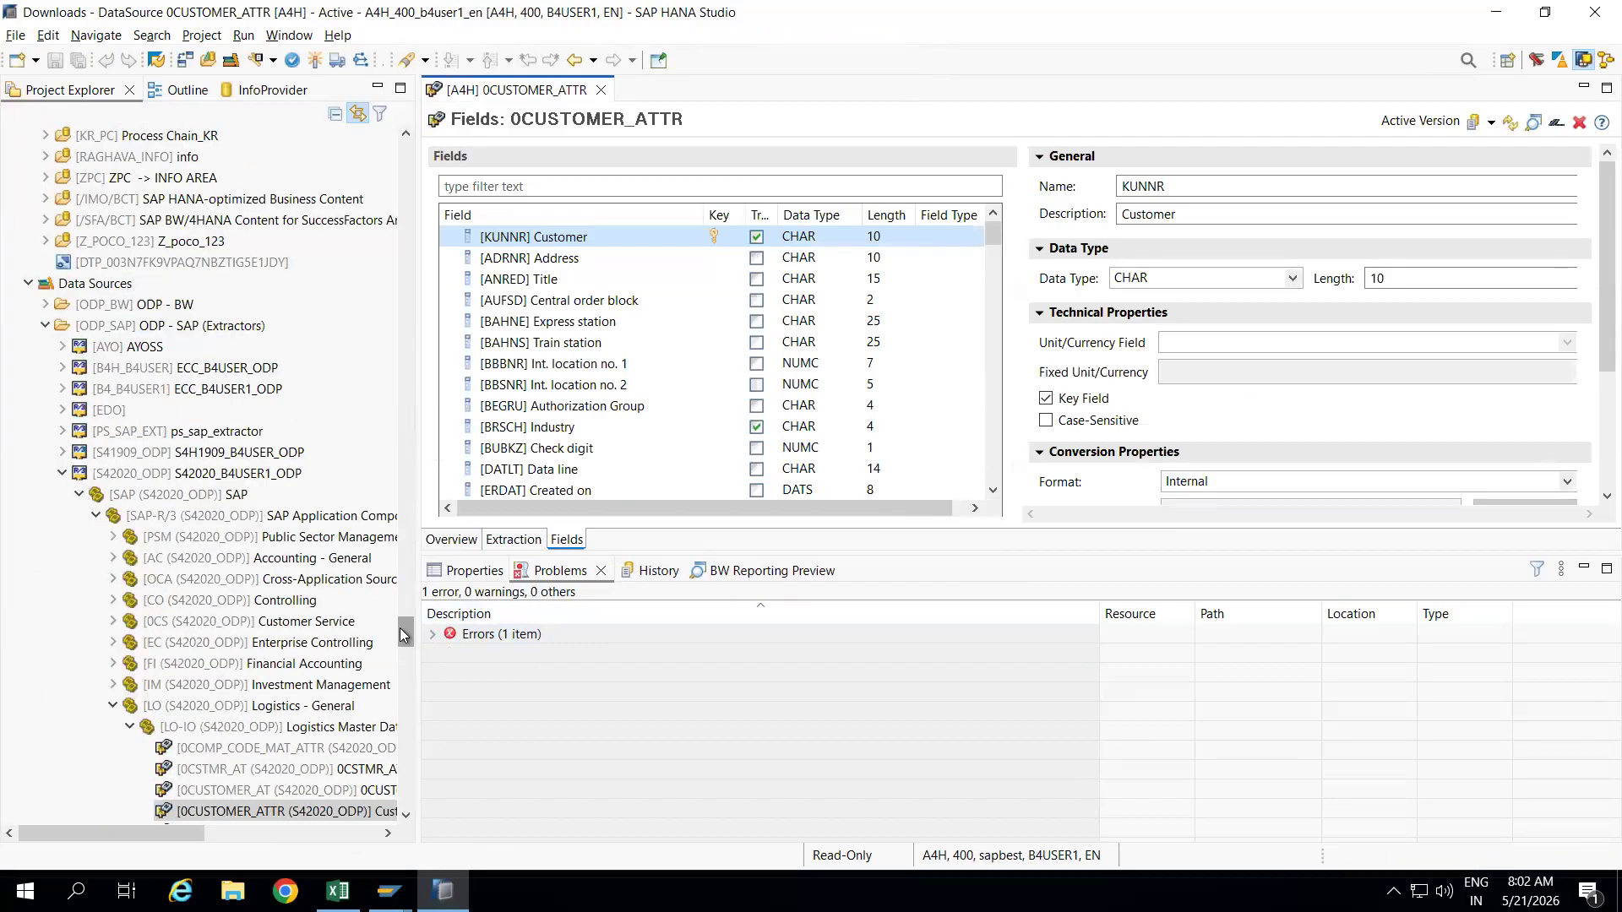
pyautogui.rightClick(167, 481)
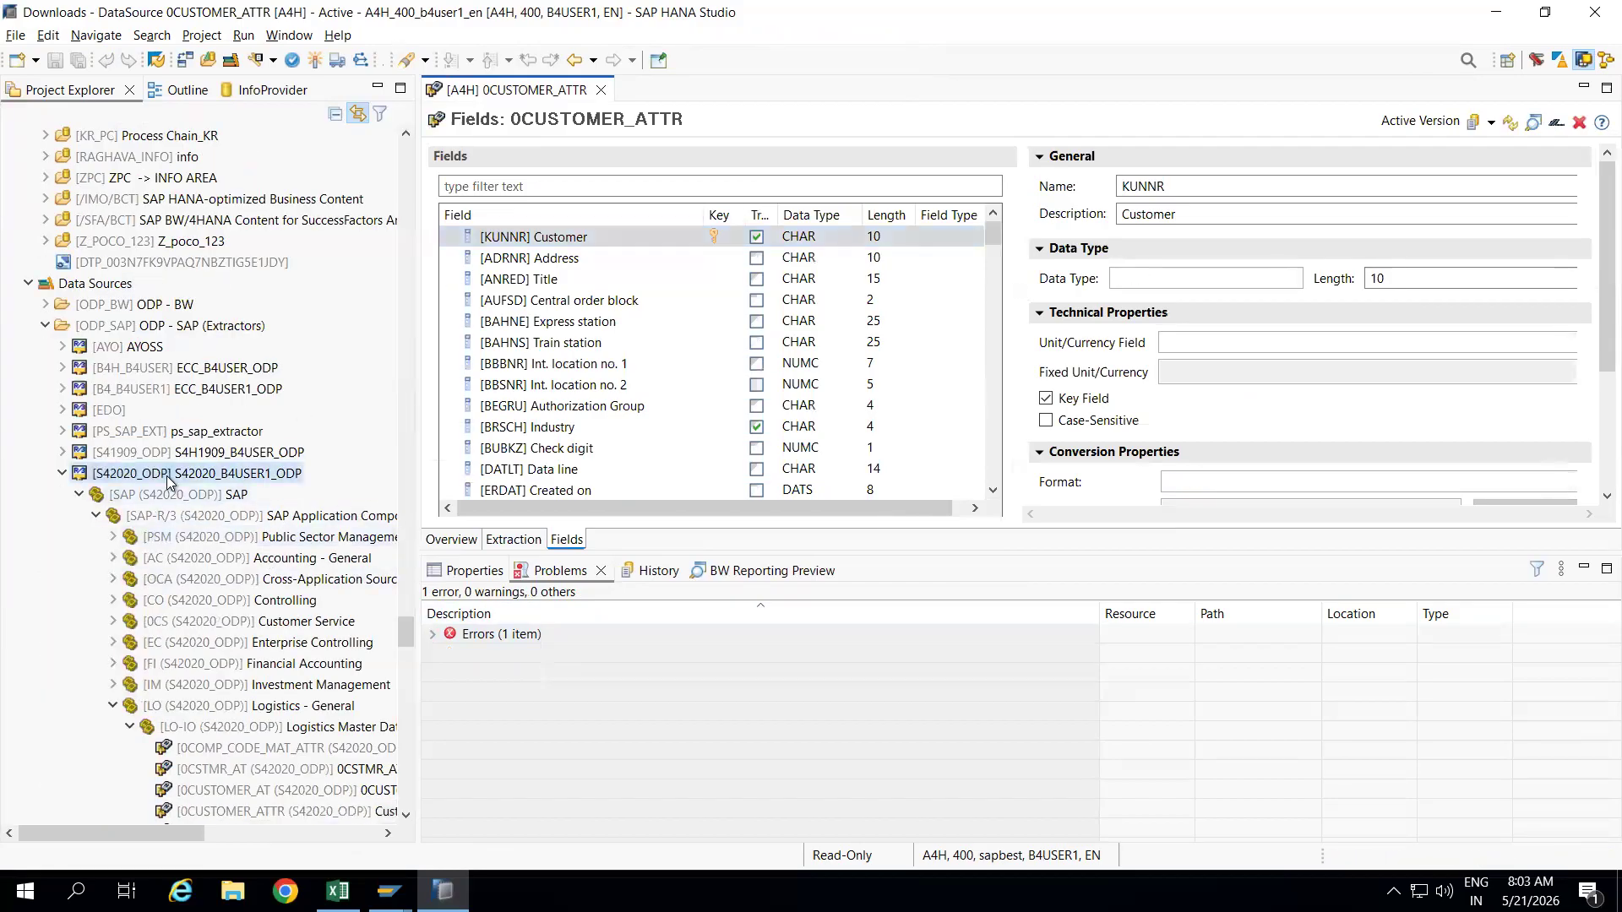
pyautogui.moveTo(265, 494)
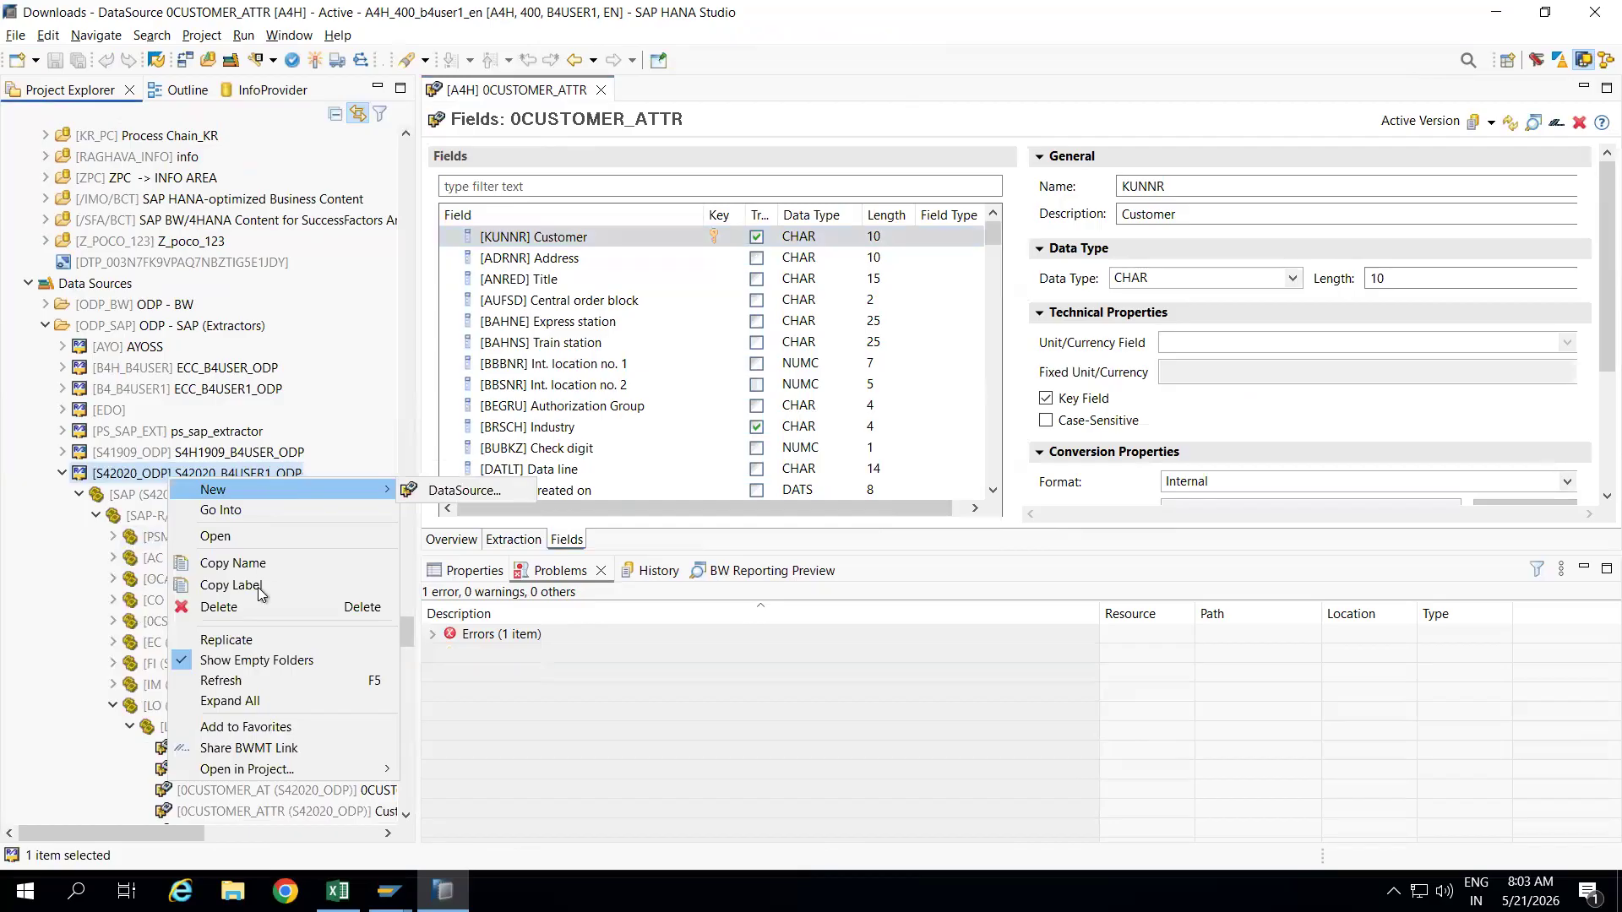
pyautogui.click(346, 640)
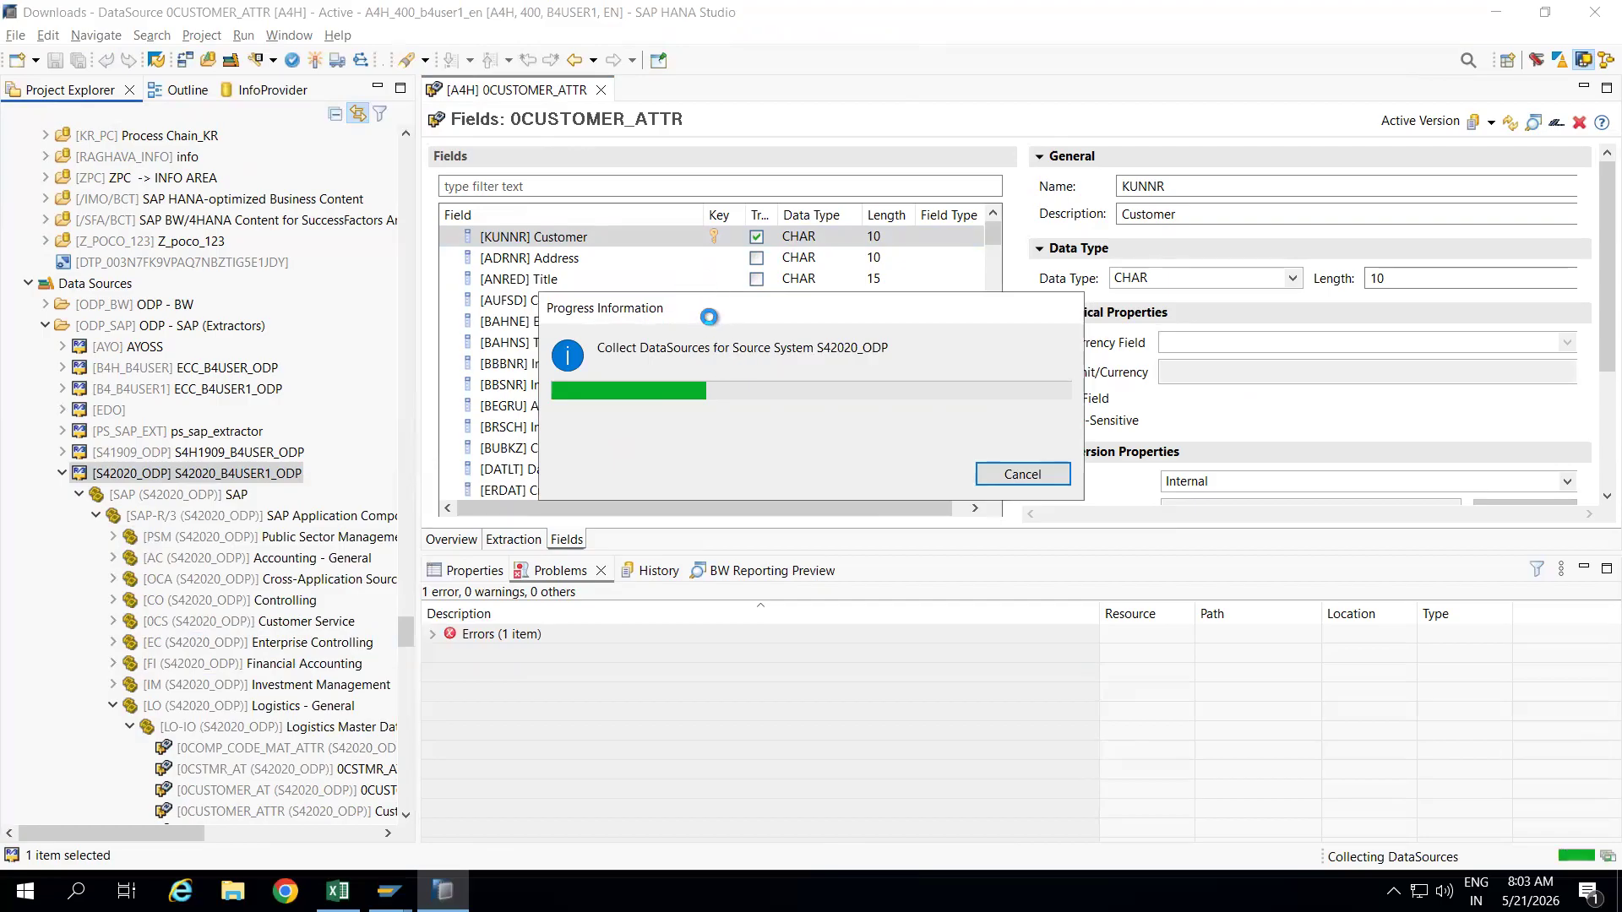
pyautogui.click(1041, 478)
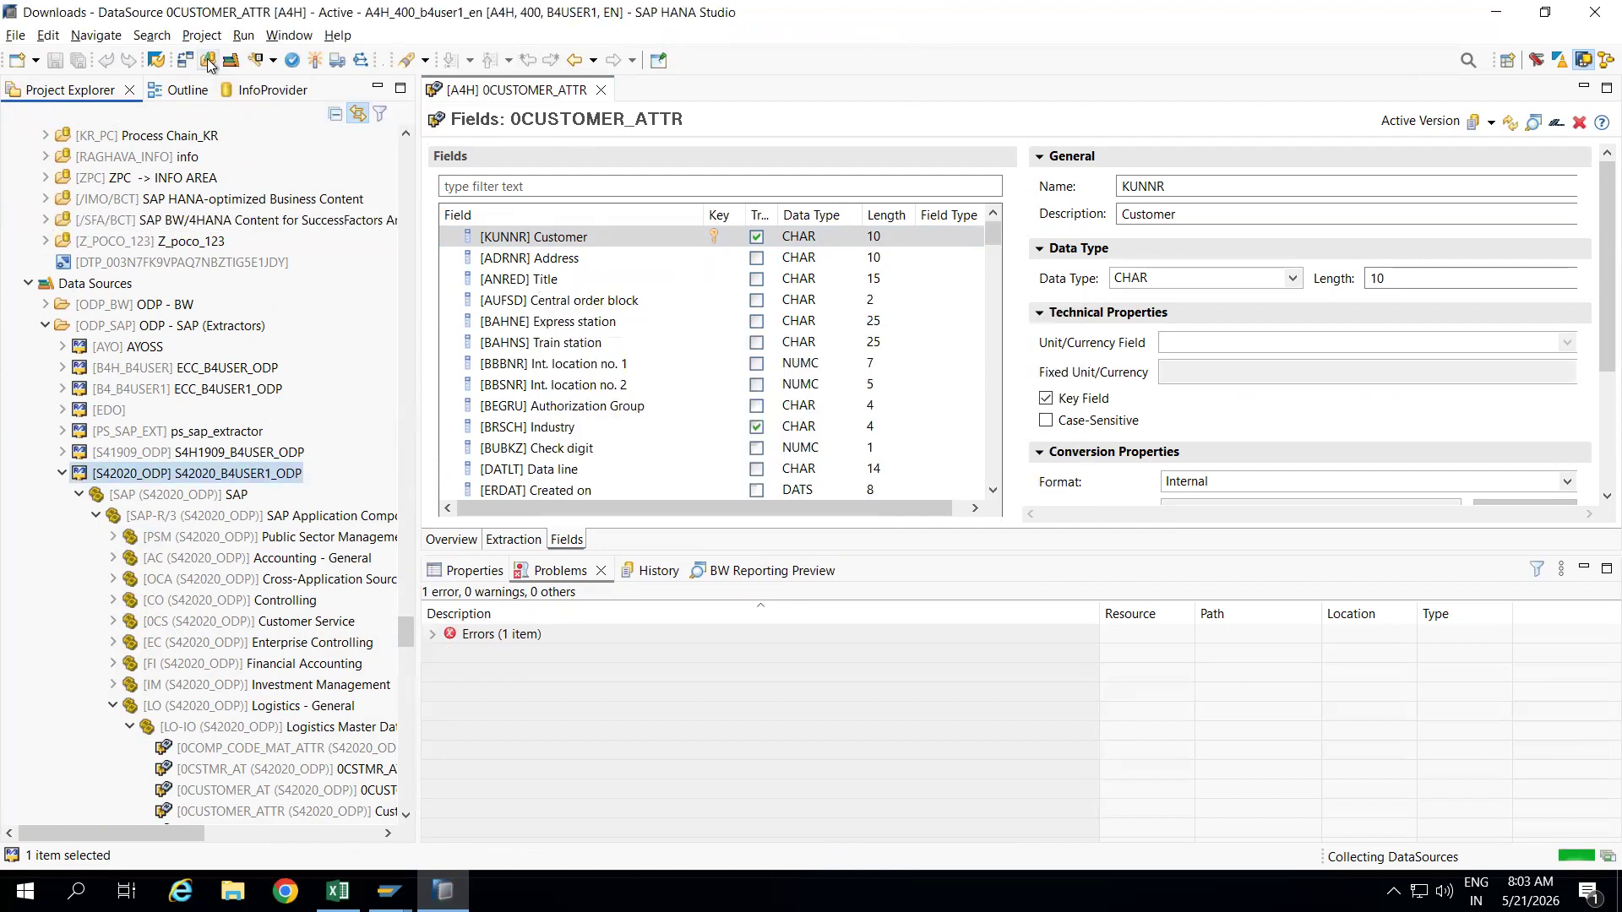
# Search the BW objects for 2LIS_12_VCITM, open and activate the S42020_ODP DataSource, and close the 0CUSTOMER_ATTR DataSource.
pyautogui.click(207, 59)
pyautogui.write('2')
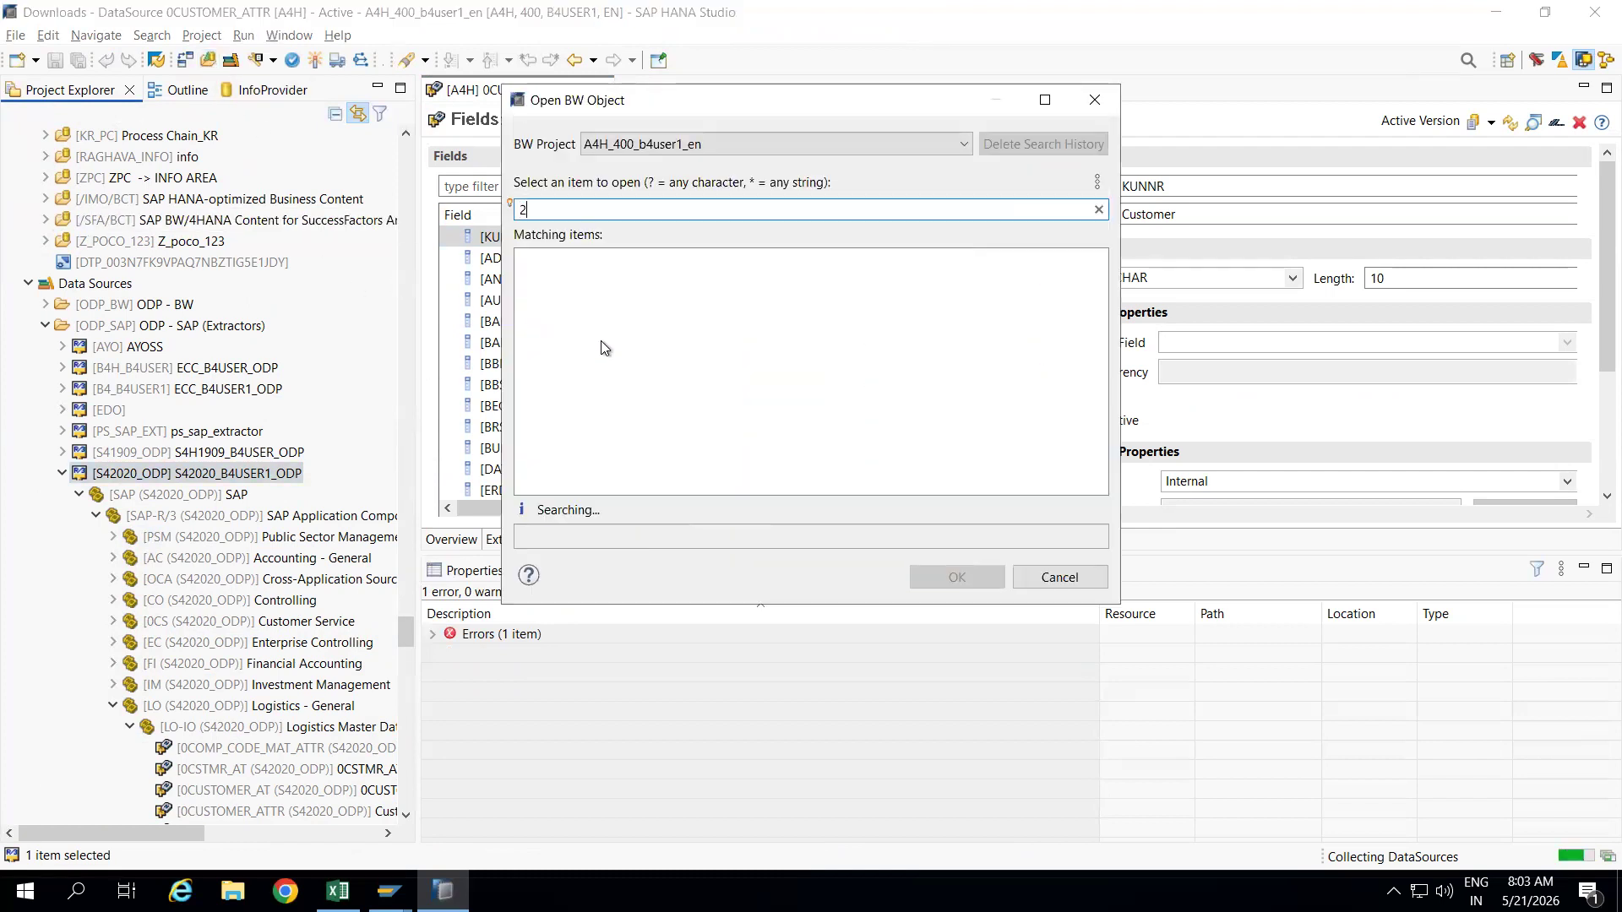
pyautogui.write('LIS_12_VCITM')
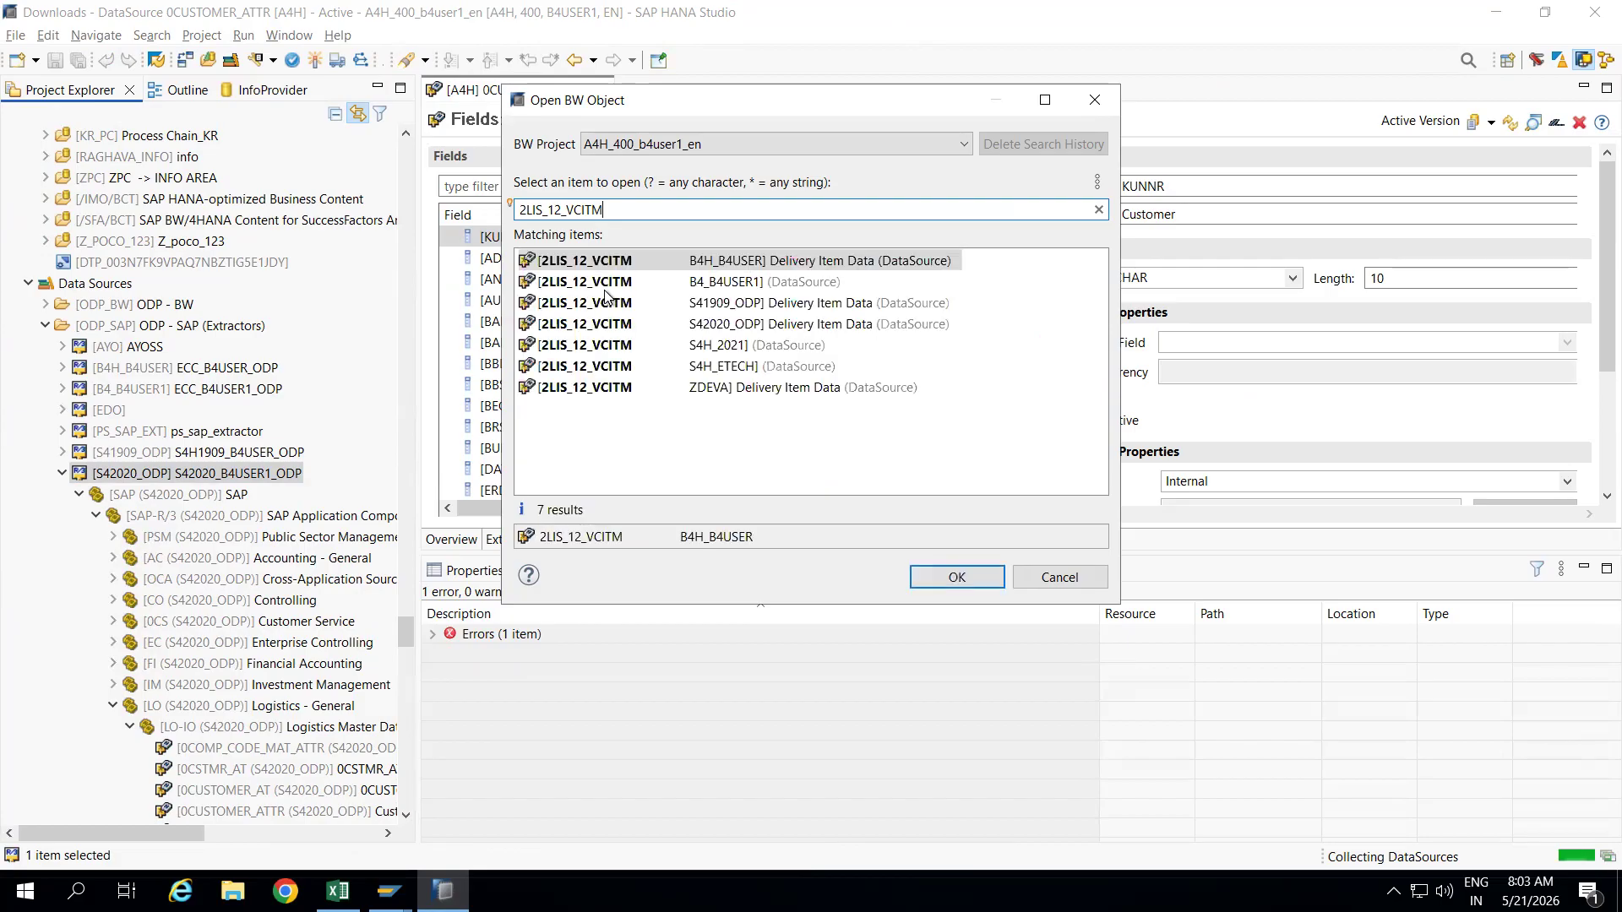
pyautogui.doubleClick(615, 327)
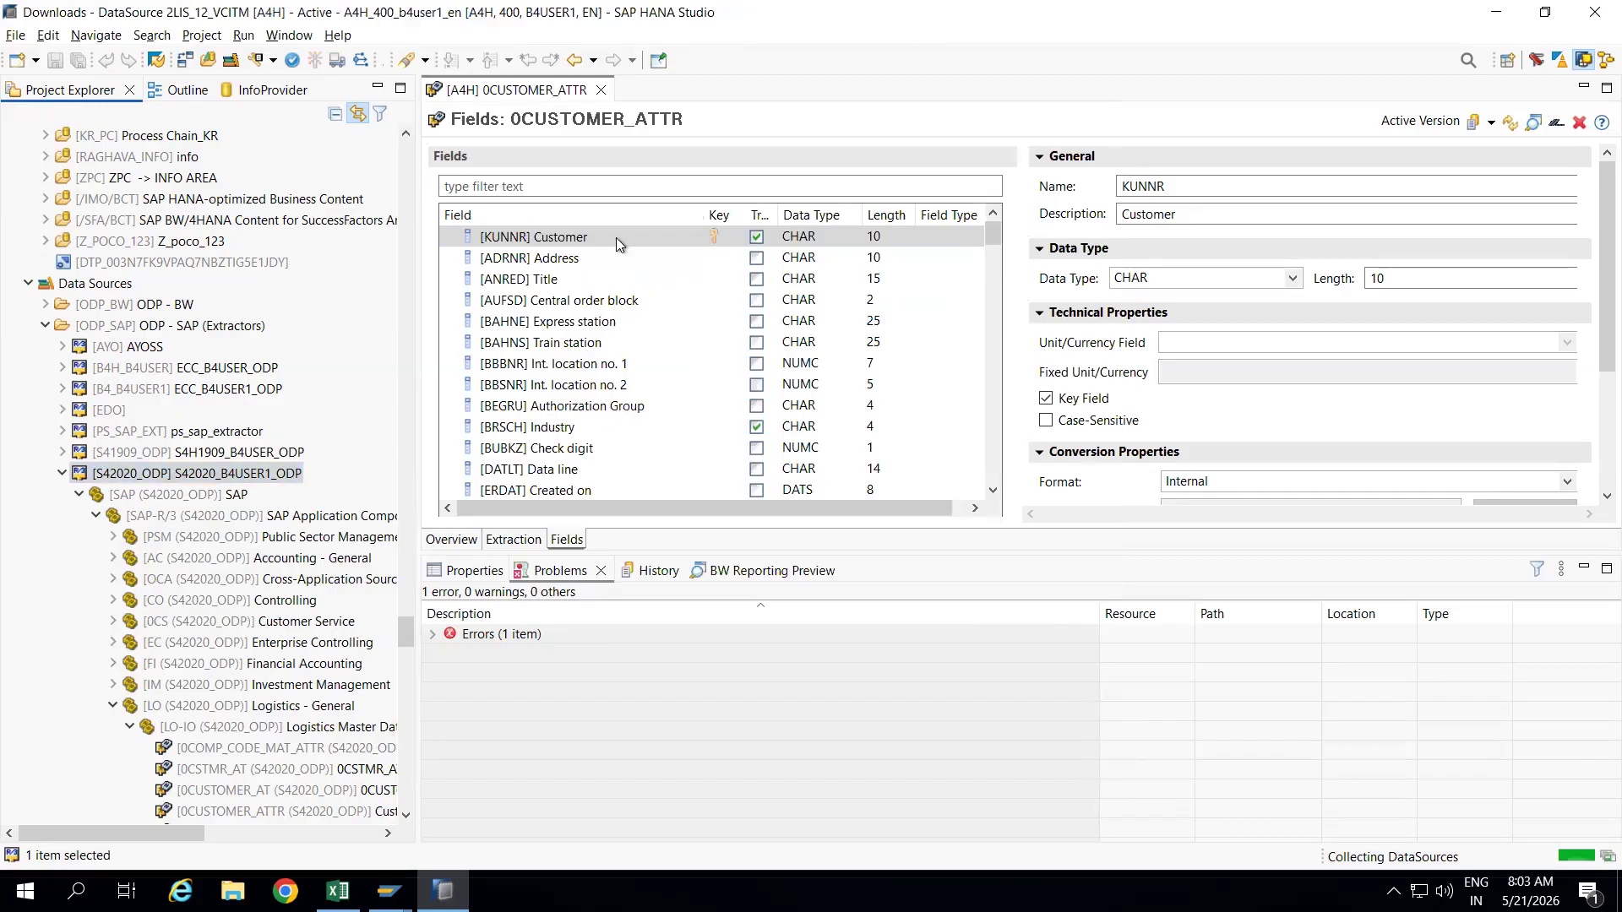
pyautogui.click(600, 89)
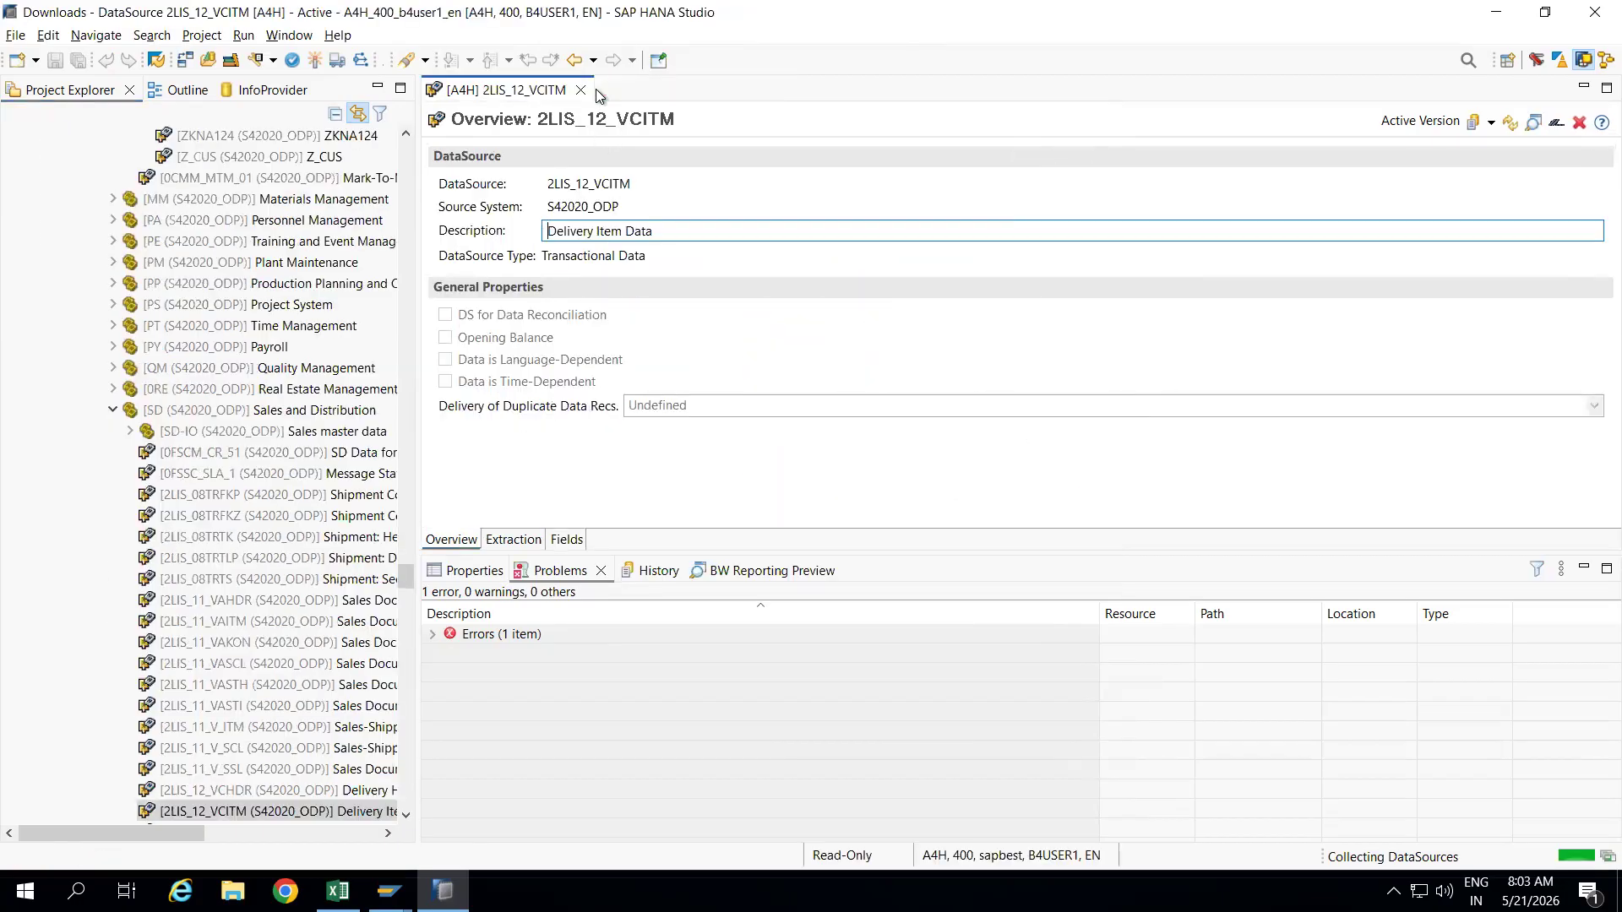
pyautogui.click(313, 62)
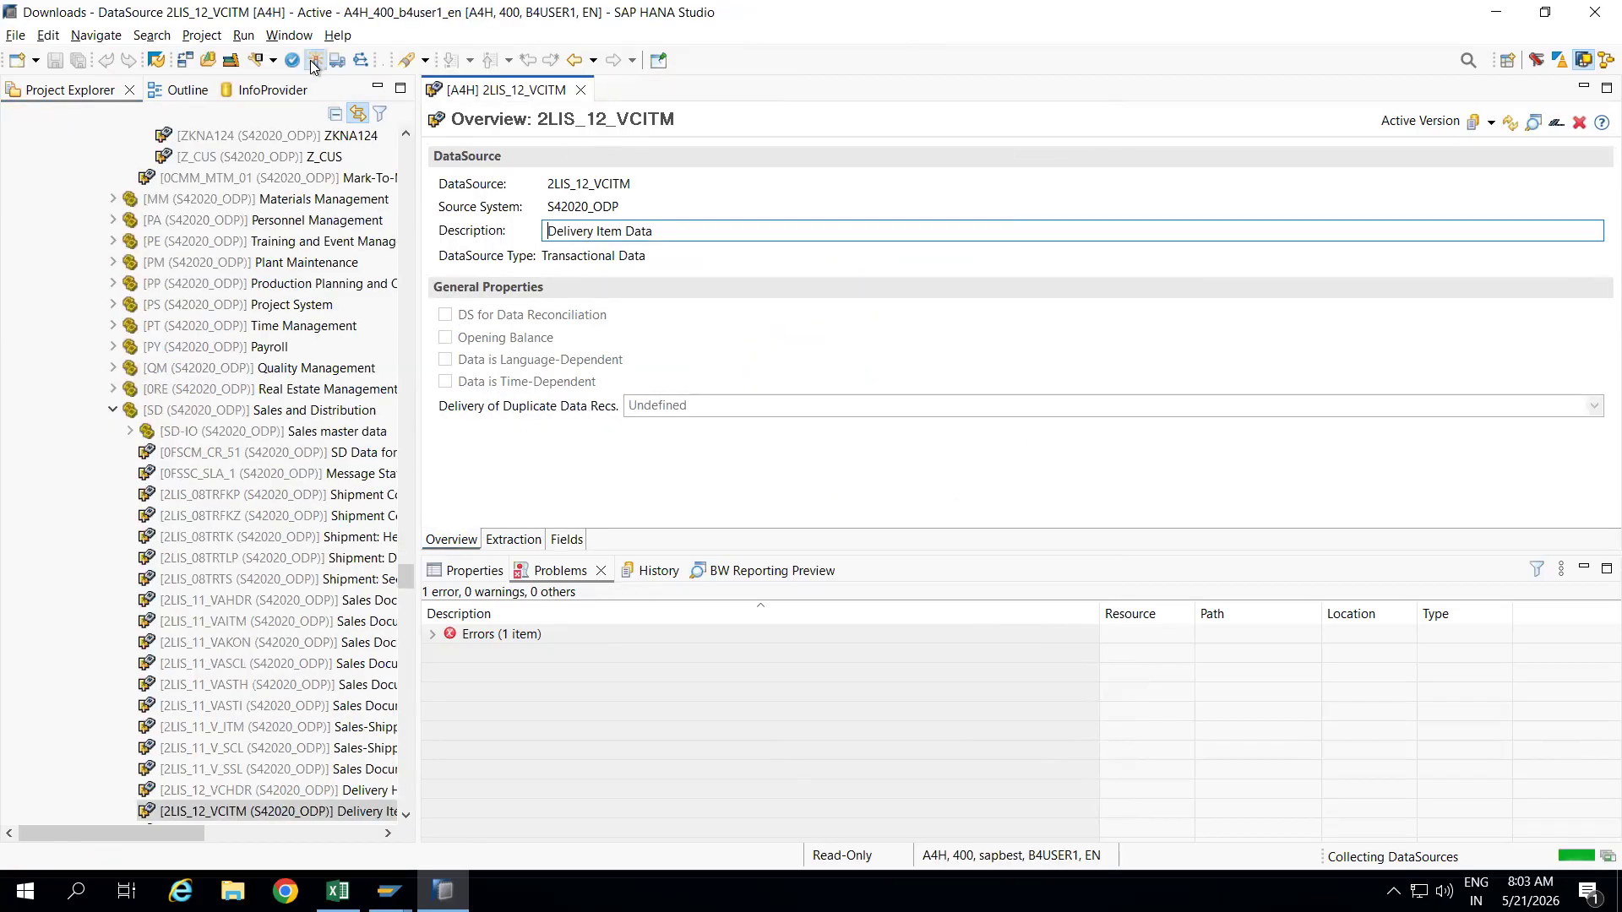
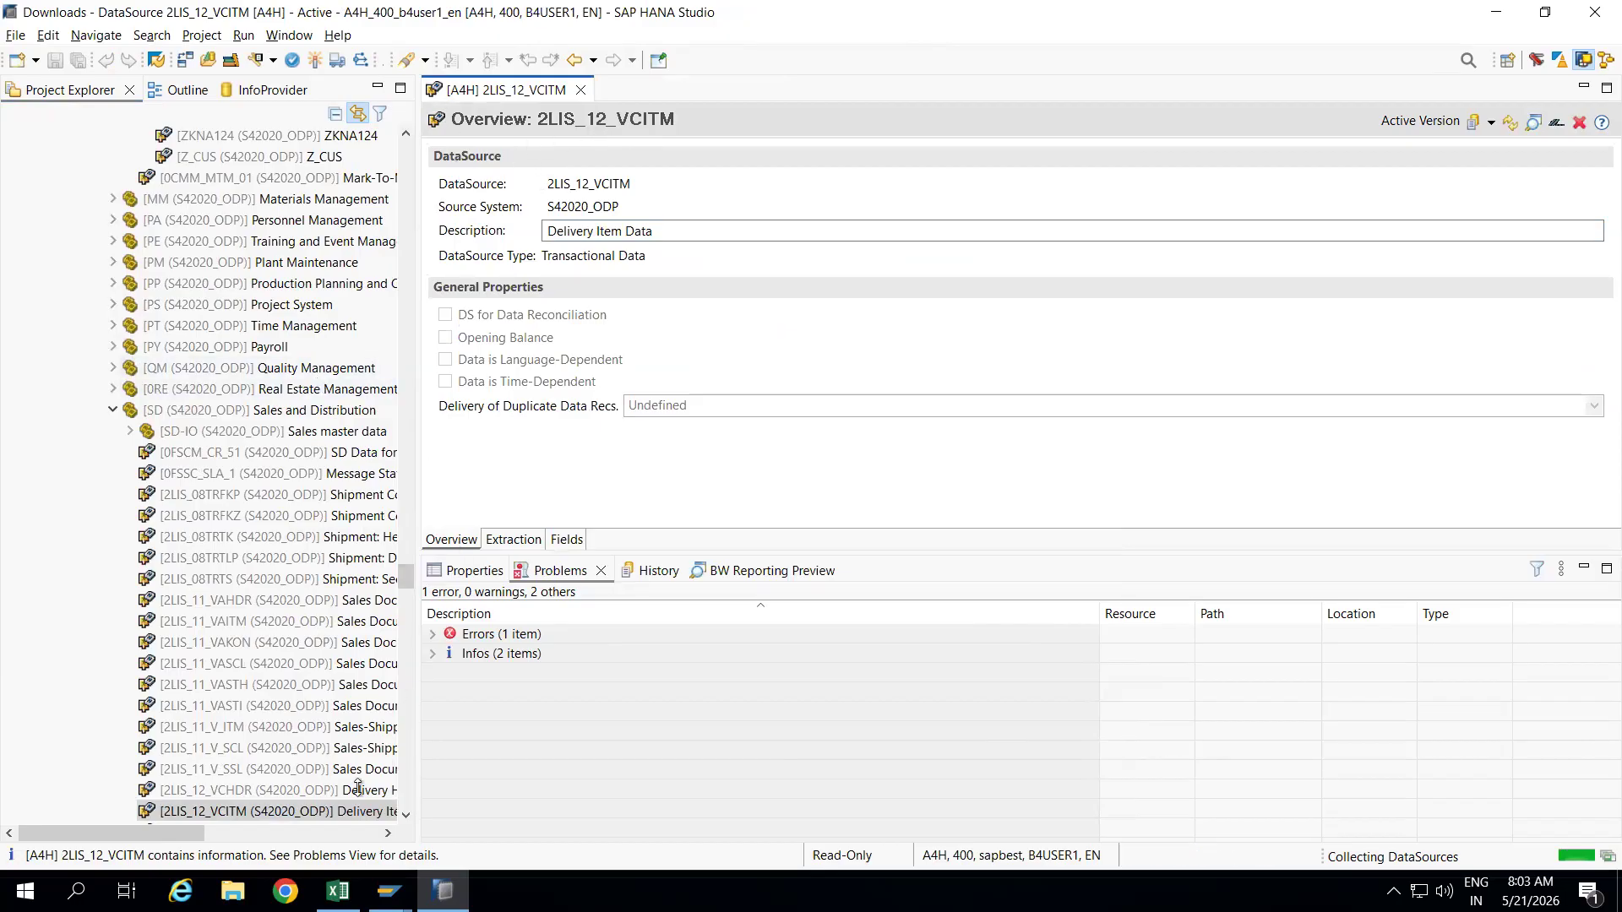
# Explore the data flow of the 2LIS_12_VCITM DataSource and add an advanced DataStore Object node beside it.
pyautogui.rightClick(267, 809)
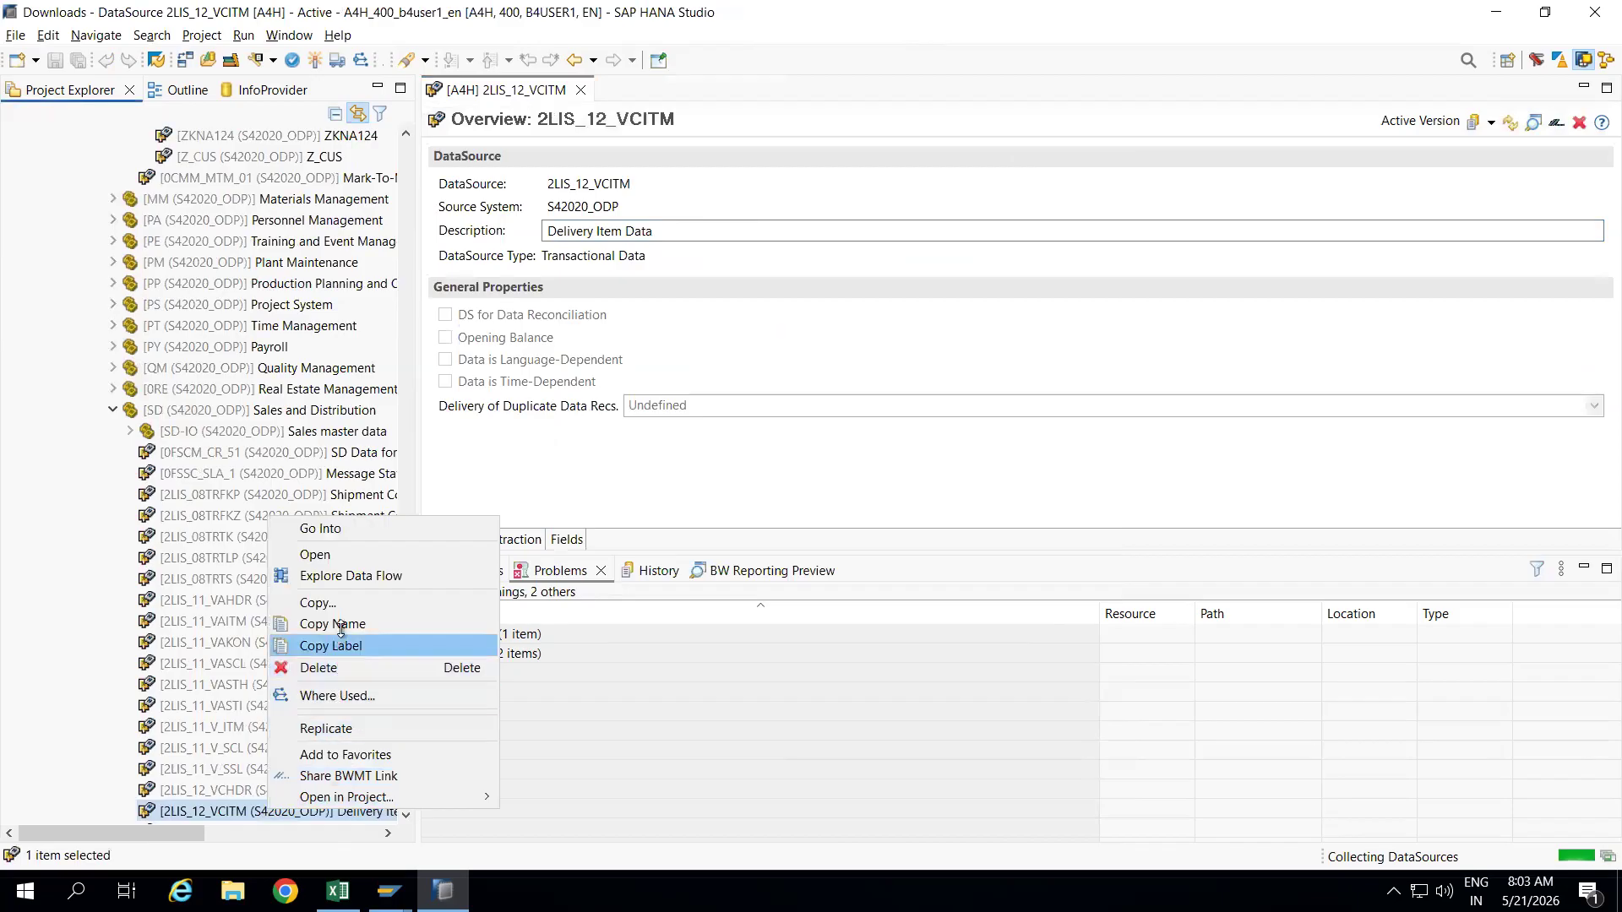
pyautogui.click(344, 578)
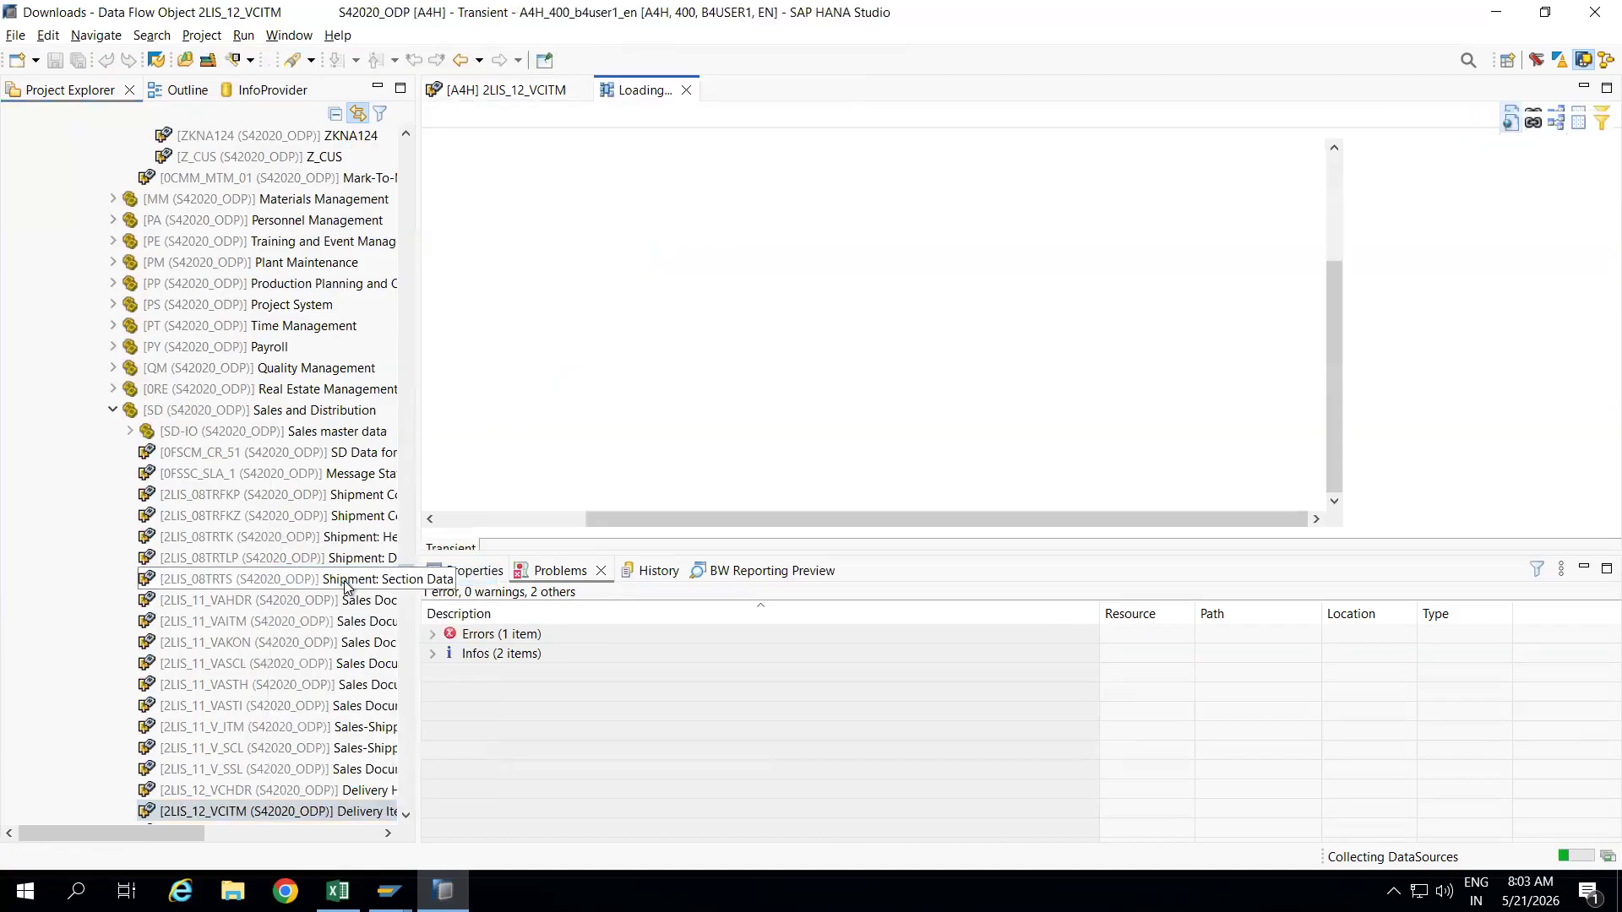
pyautogui.click(1409, 282)
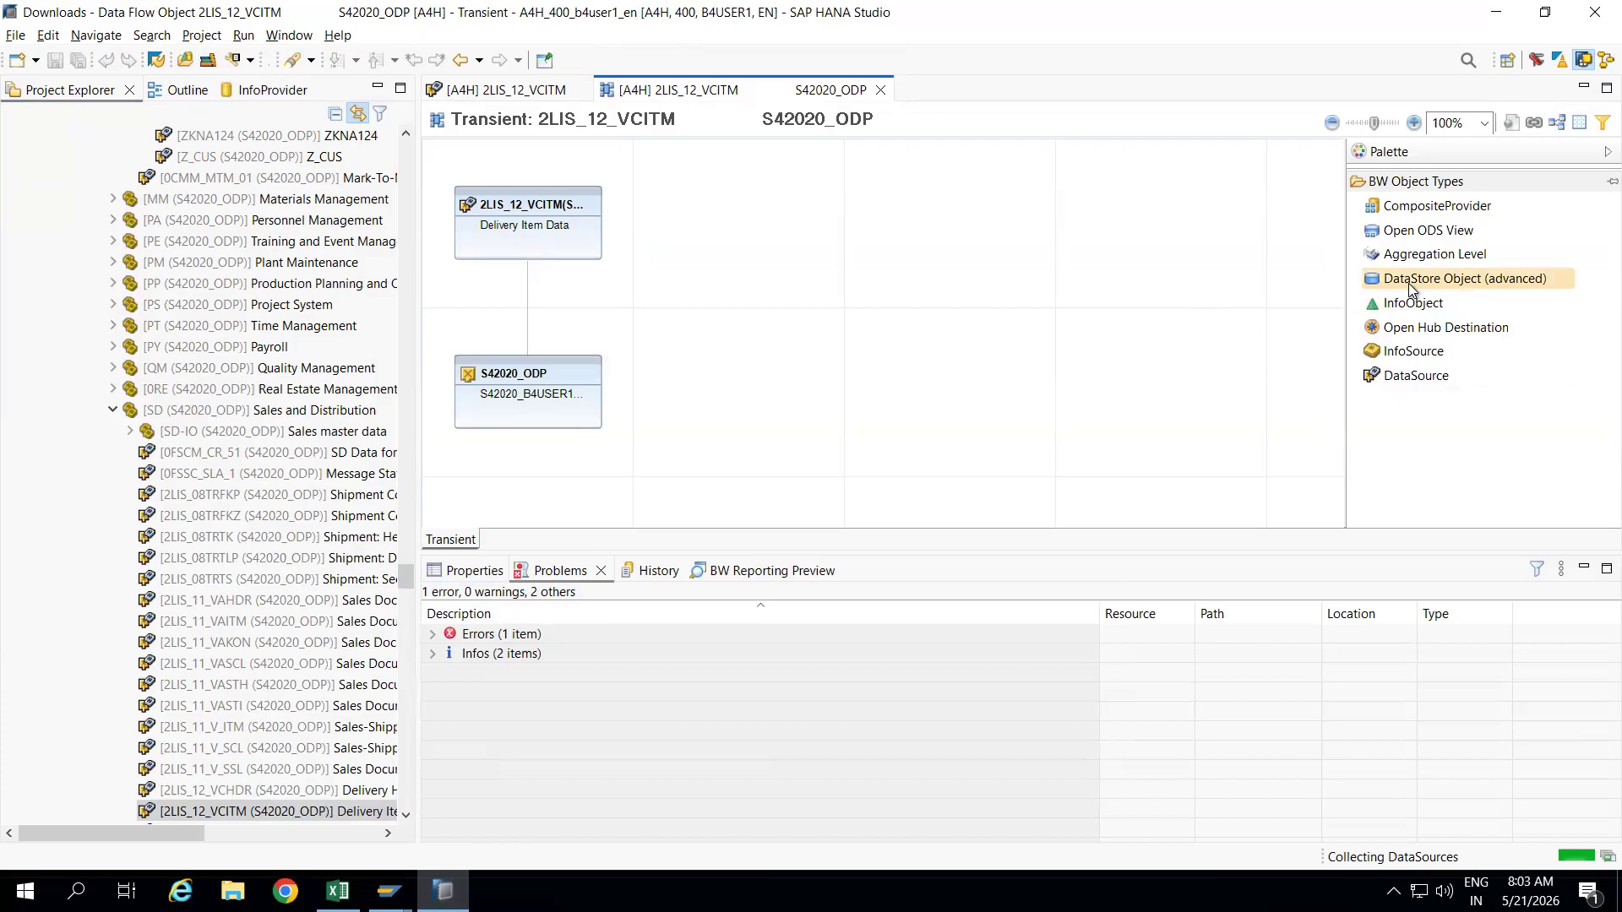
pyautogui.click(953, 247)
pyautogui.click(915, 353)
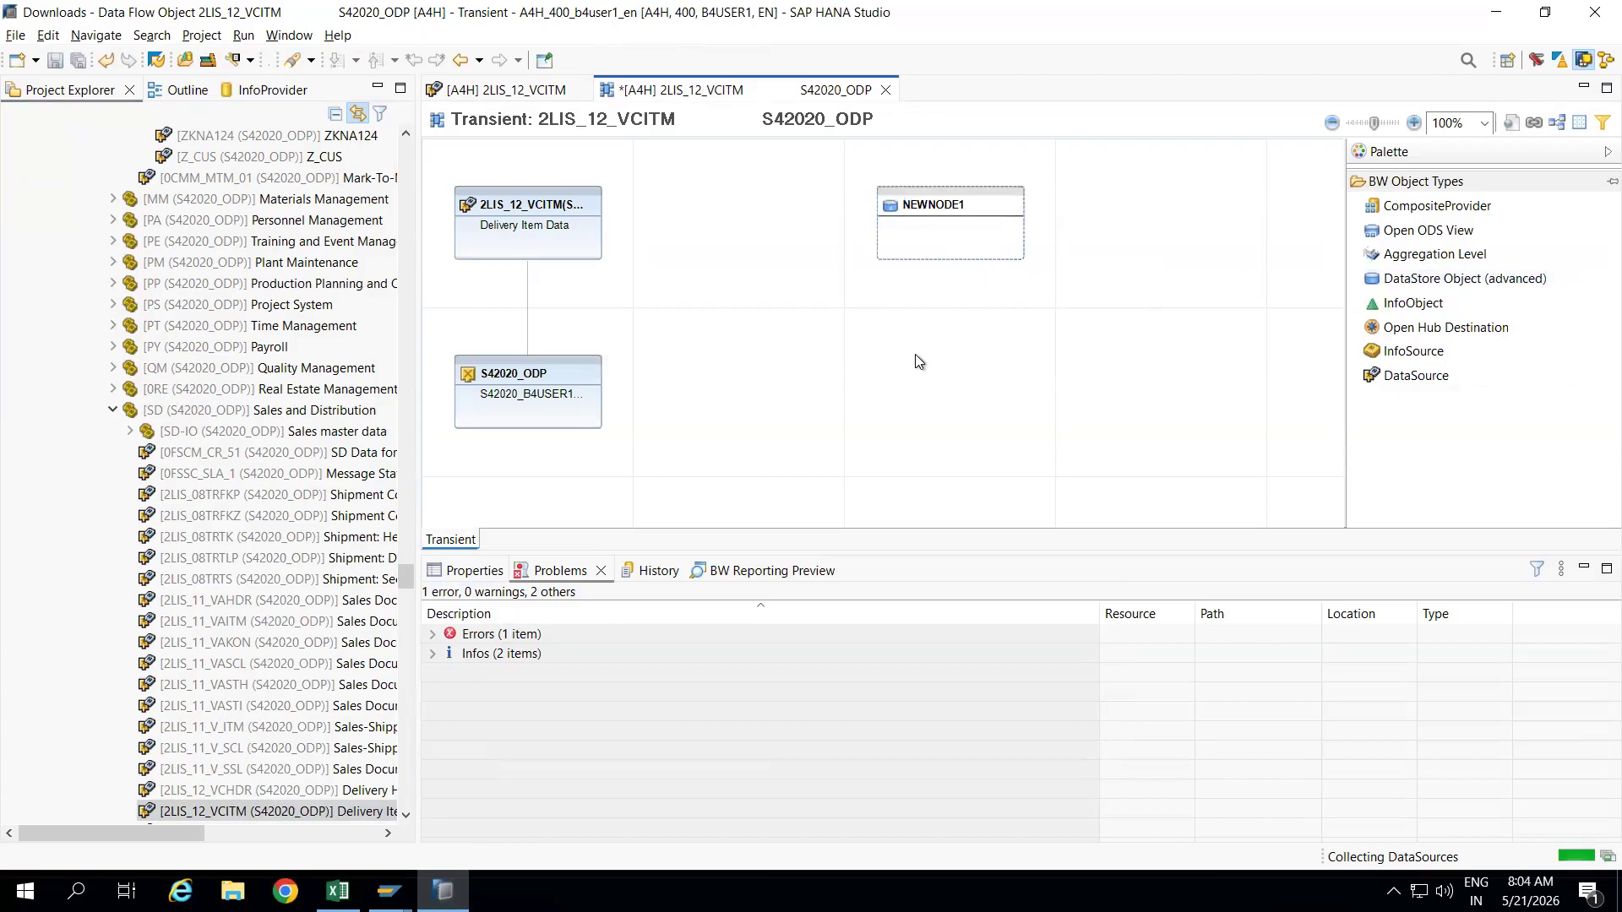
# Start creating the advanced DataStore Object from the new NEWNODE1 node.
pyautogui.click(919, 204)
pyautogui.rightClick(919, 204)
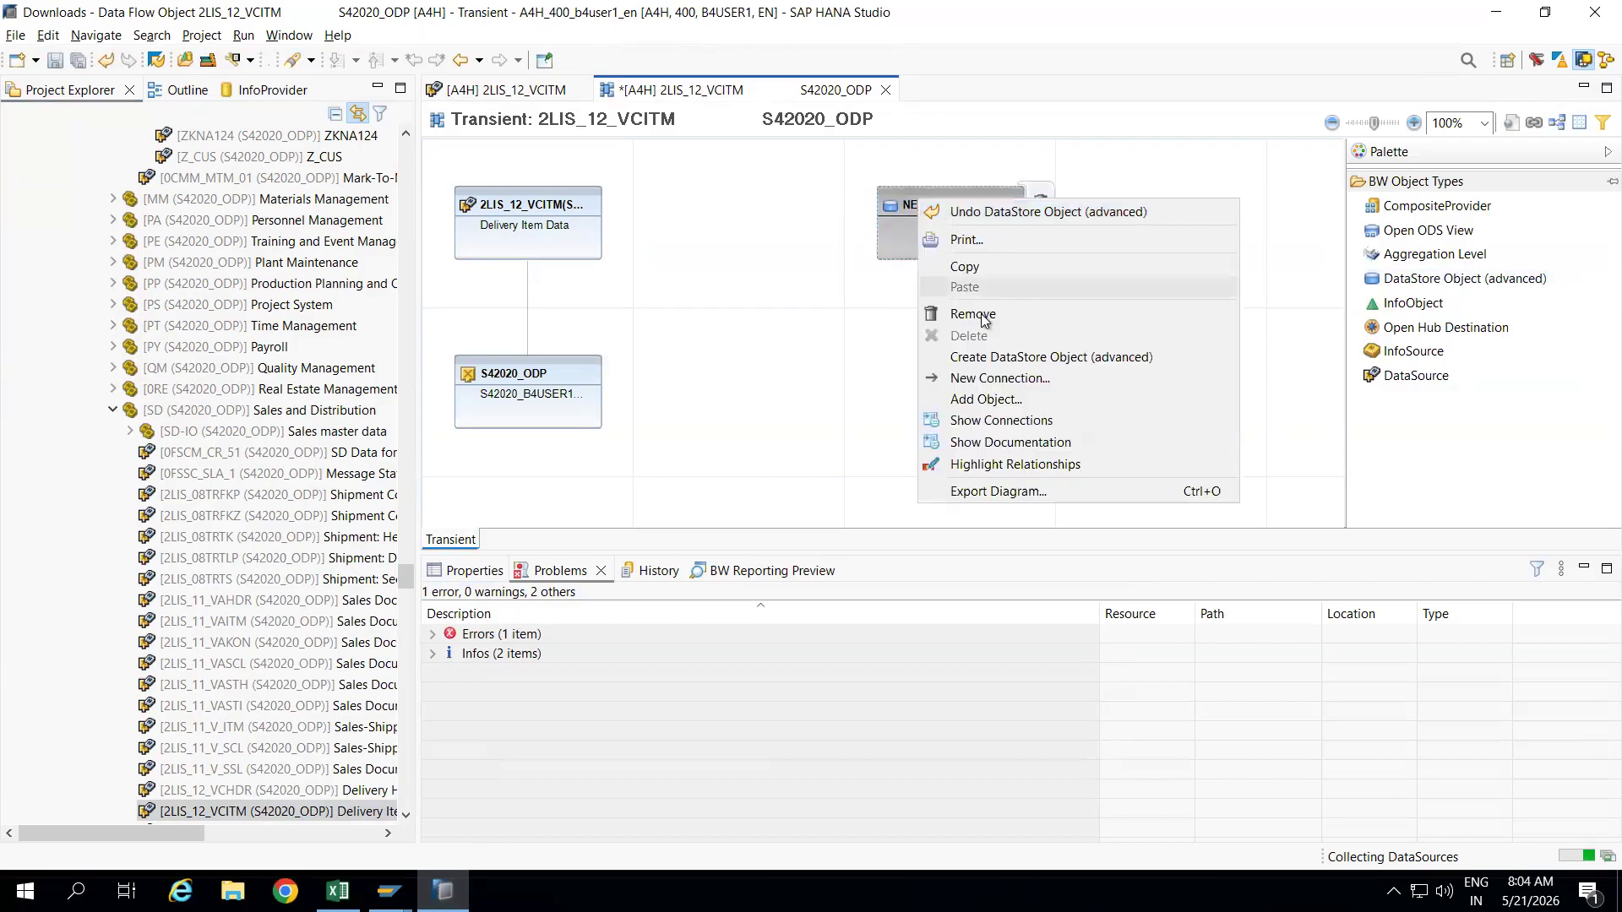
pyautogui.click(1000, 358)
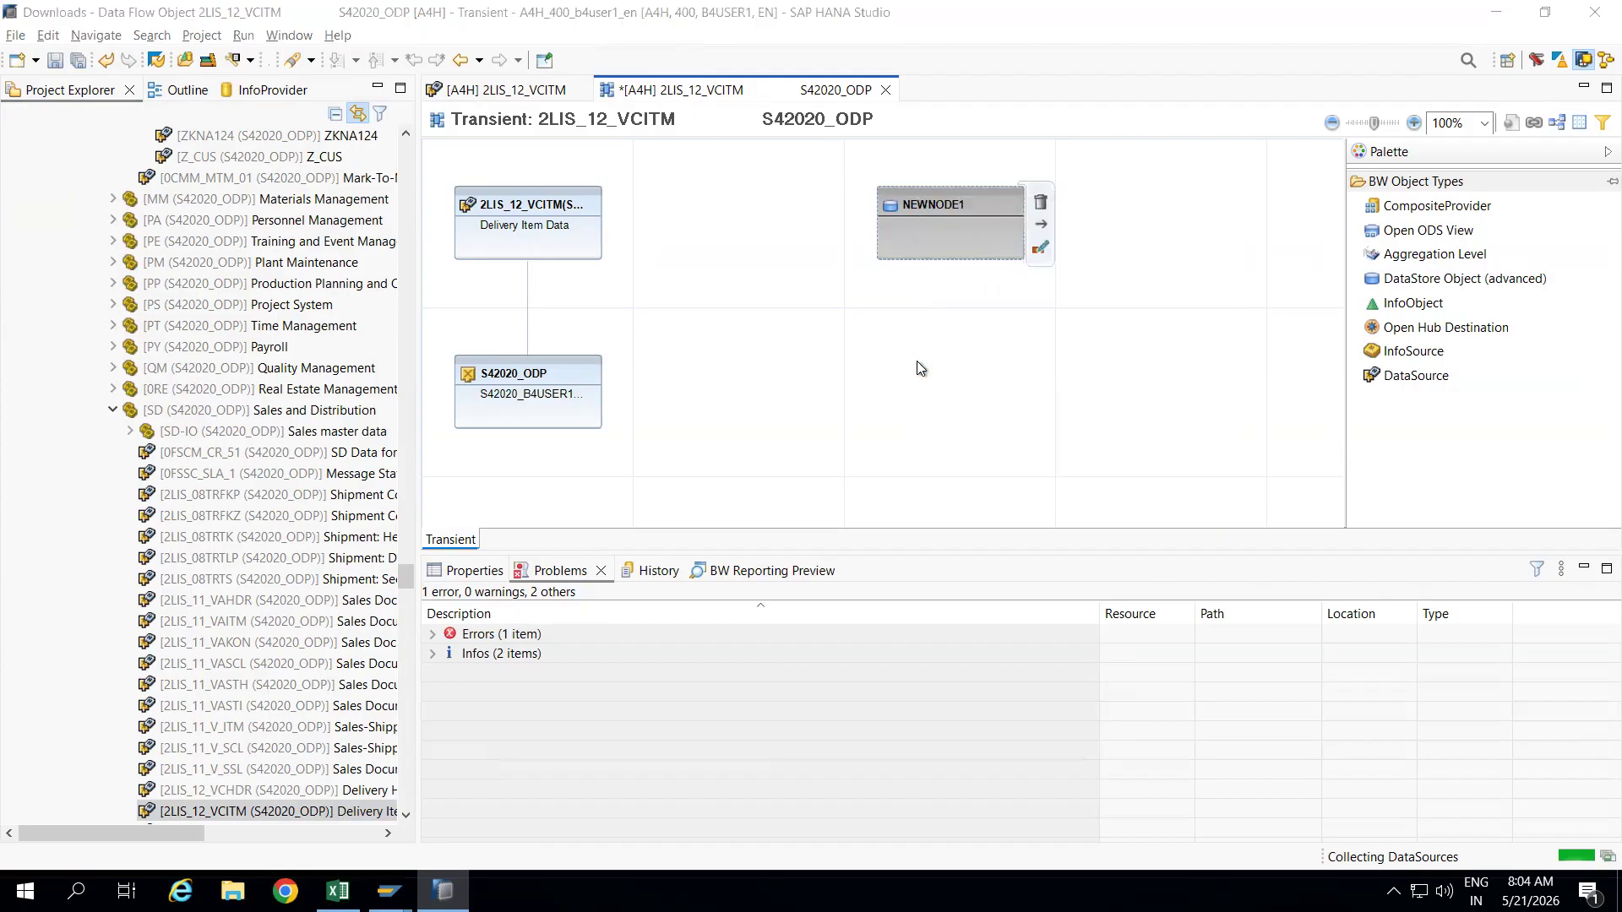
pyautogui.write('ZADSO')
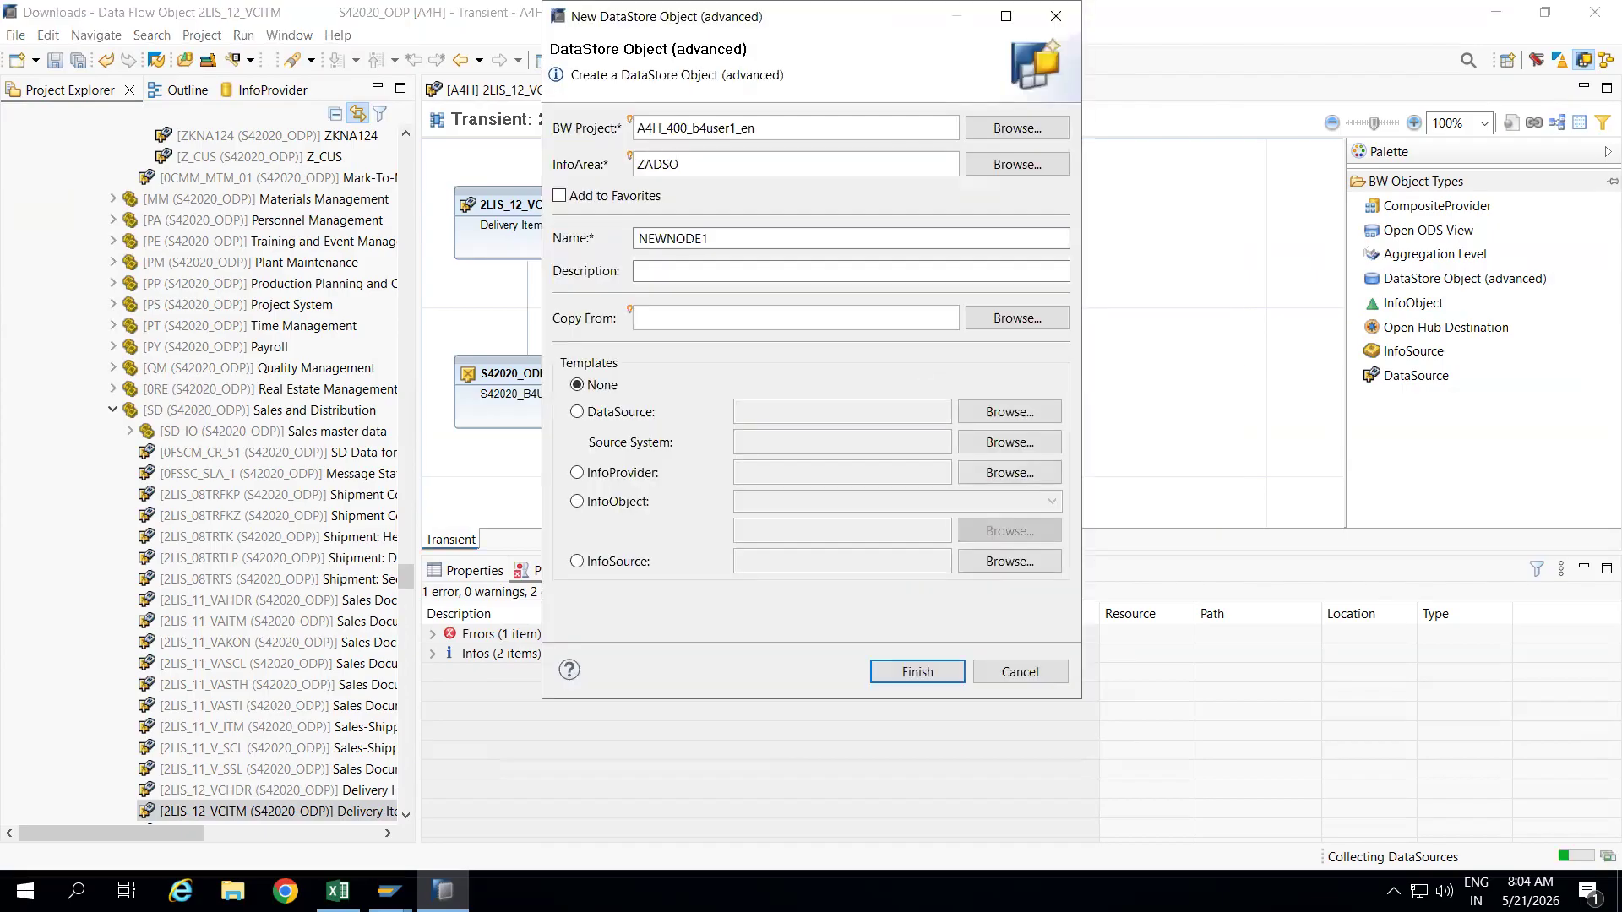
pyautogui.write('_')
pyautogui.press('BackSpace')
pyautogui.press('BackSpace')
pyautogui.press('BackSpace')
pyautogui.press('BackSpace')
pyautogui.press('BackSpace')
pyautogui.press('BackSpace')
# Assign the new DataStore Object to the Learn B4H InfoArea and name it ZADSO_67.
pyautogui.click(1014, 163)
pyautogui.write('Z')
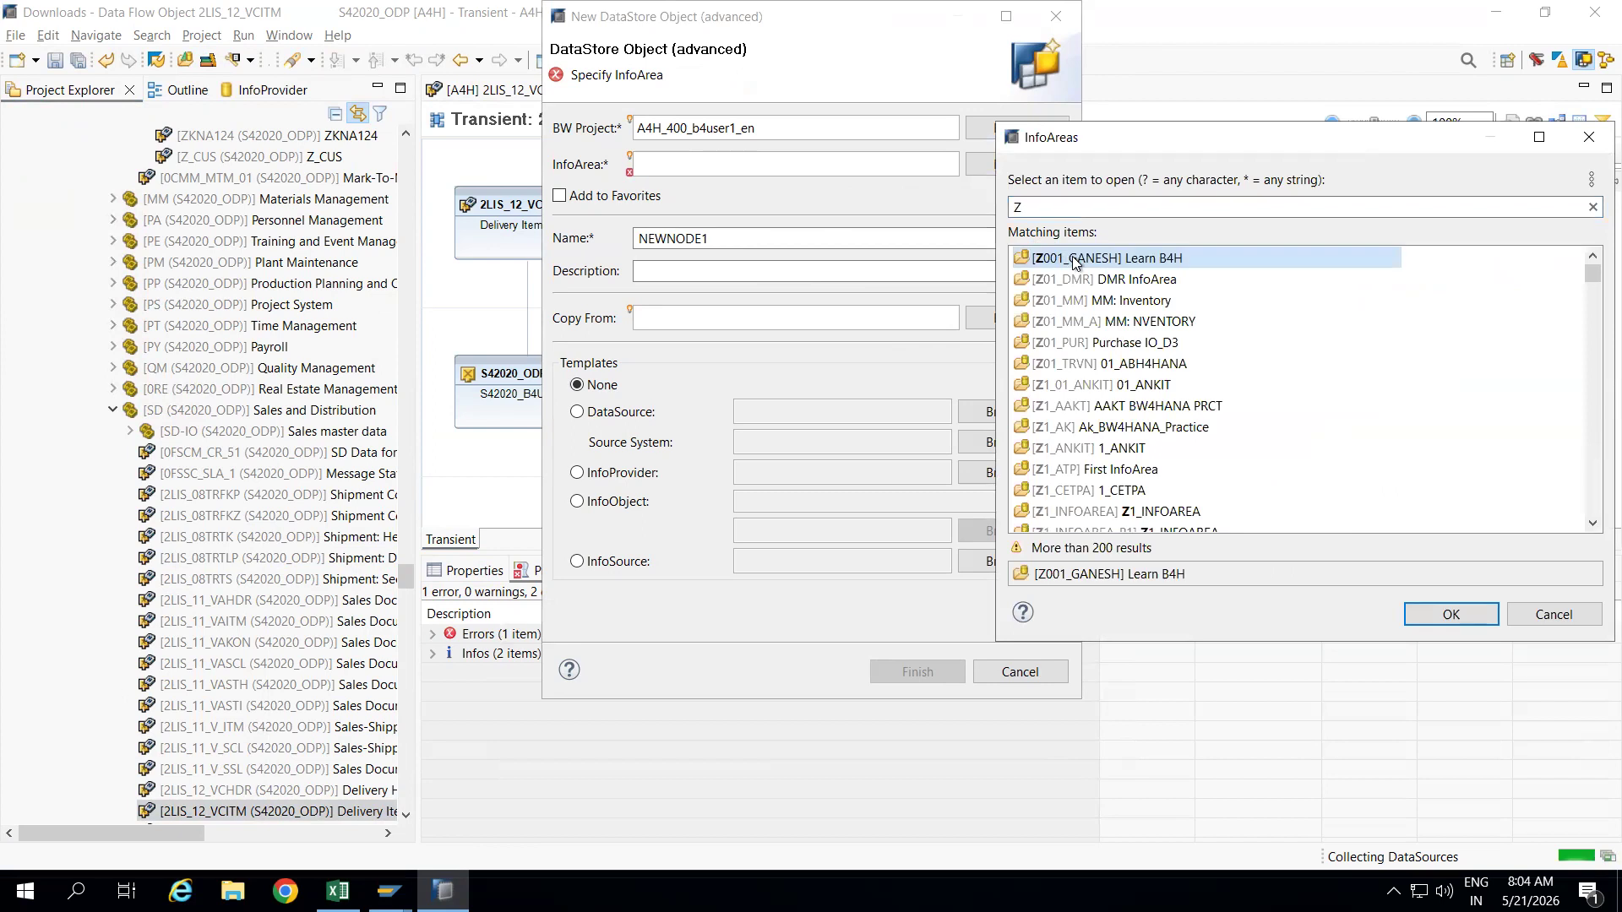
pyautogui.doubleClick(1072, 259)
pyautogui.moveTo(728, 236); pyautogui.dragTo(596, 241)
pyautogui.write('ZADSO_67')
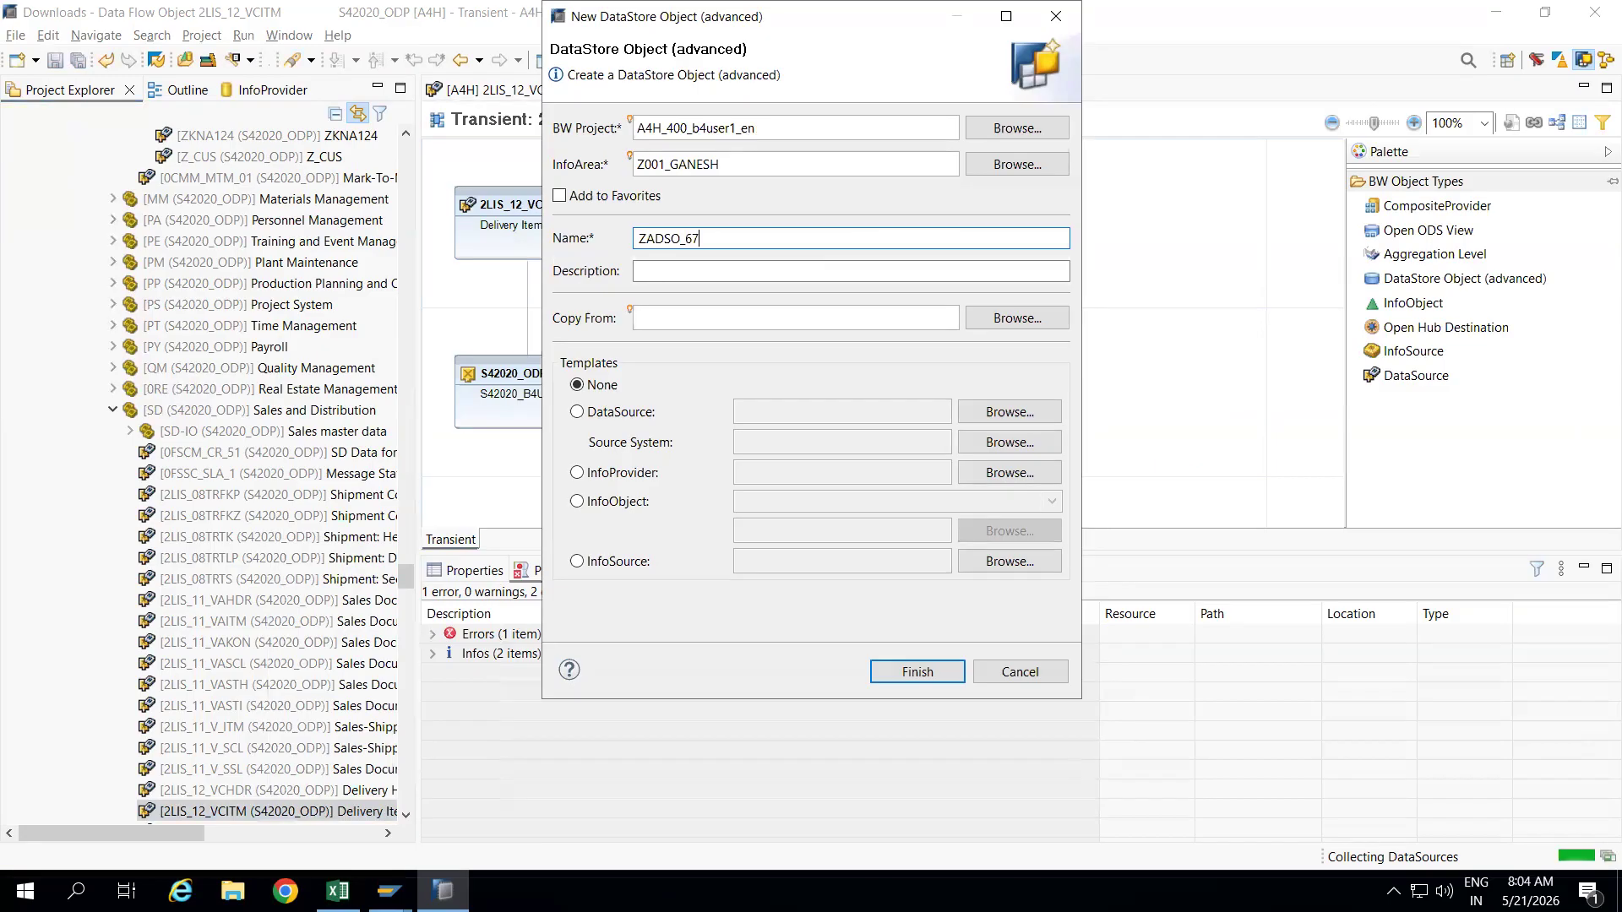
# Describe ZADSO_67 as Delviery ADSO and create it from the template DataSource 2LIS_12_VCITM of source system S42020_ODP.
pyautogui.click(688, 271)
pyautogui.write('Delviery ADSO')
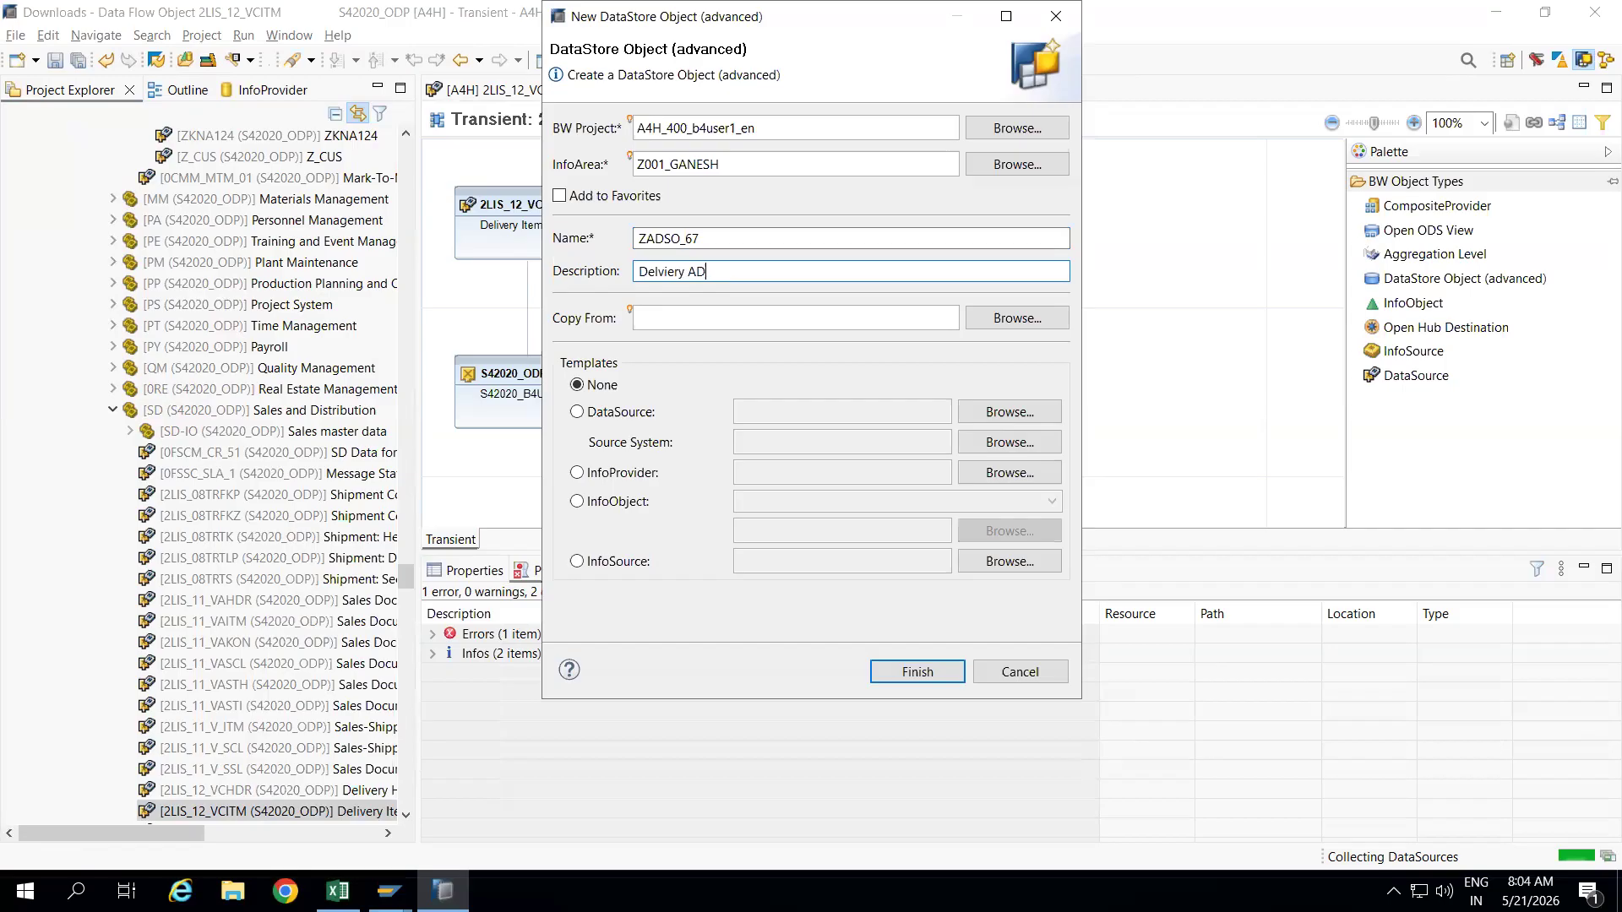
pyautogui.click(577, 414)
pyautogui.click(969, 413)
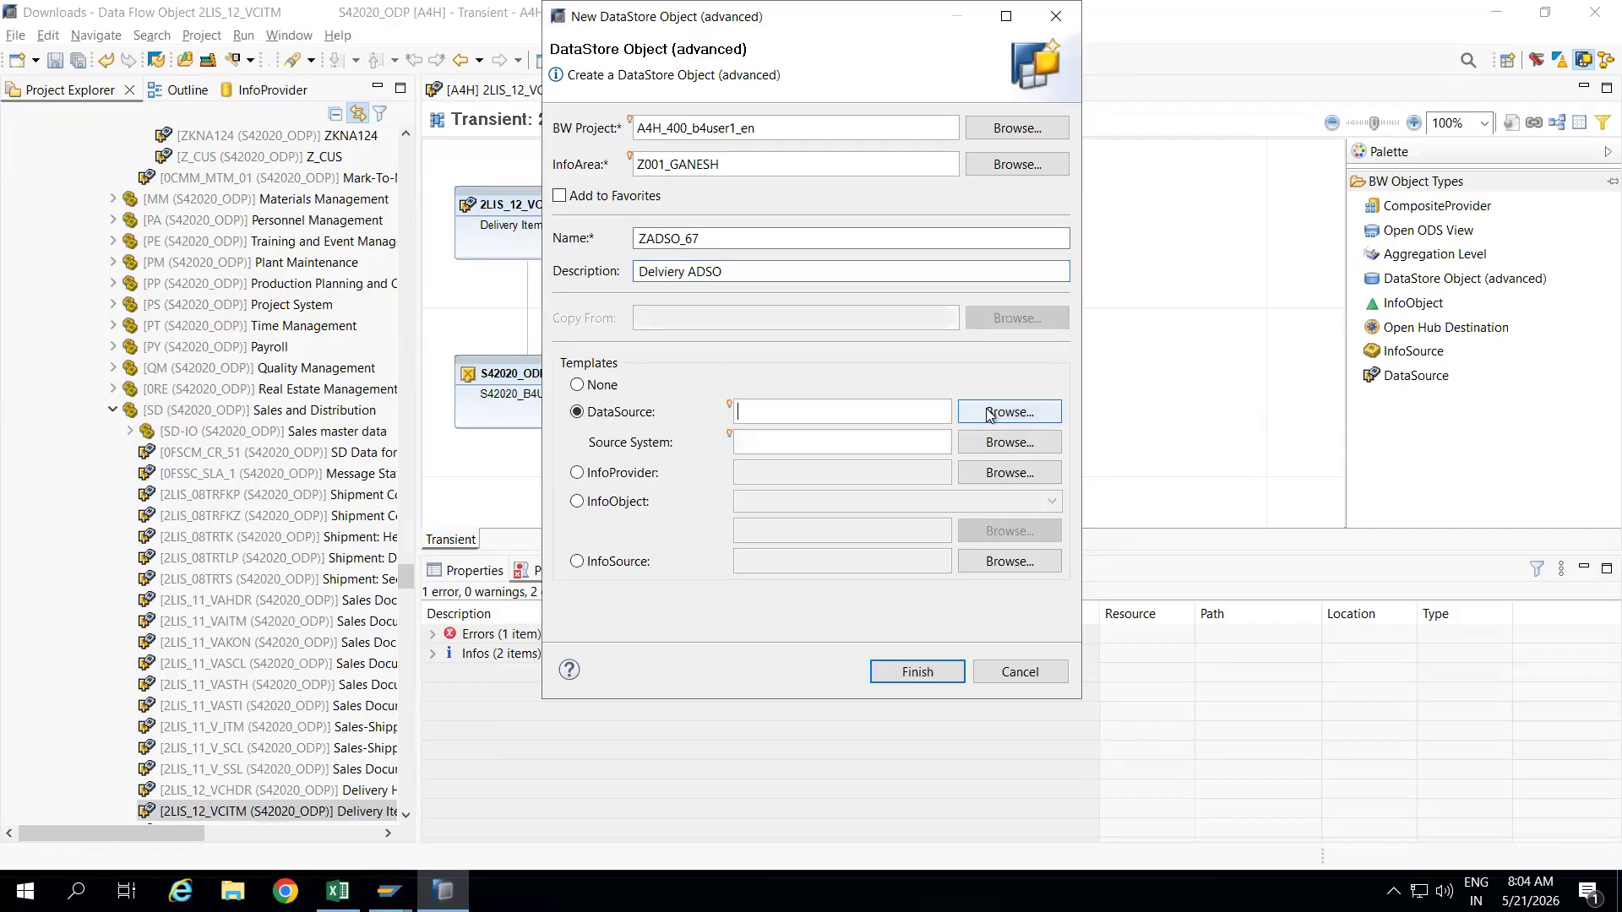
pyautogui.write('2LIS')
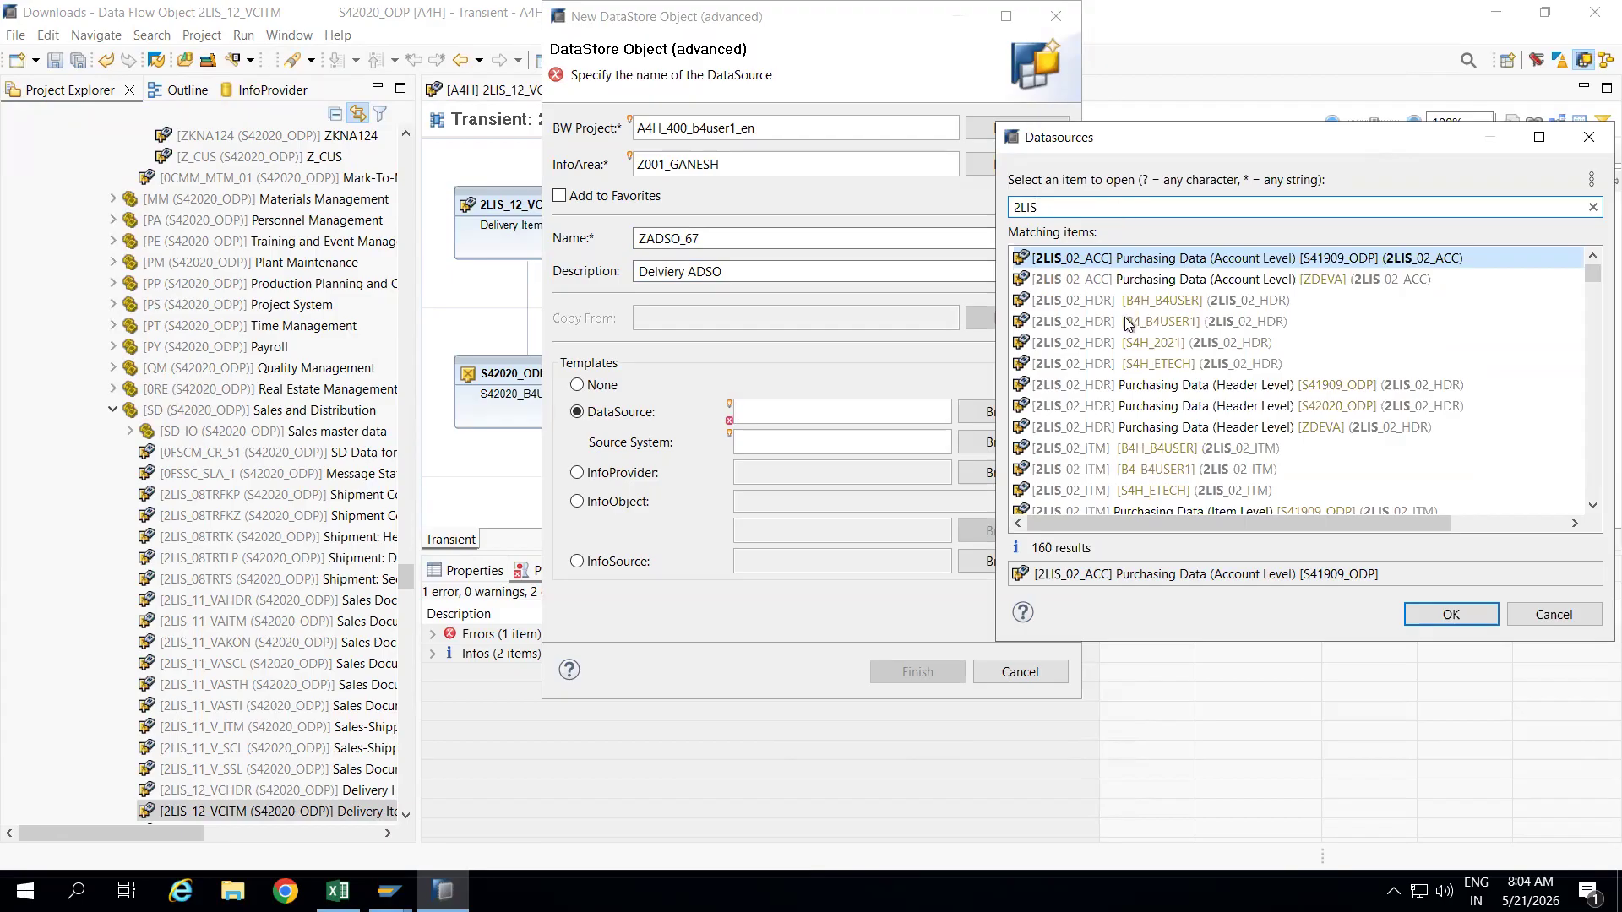
pyautogui.write('_12_VCITM_')
pyautogui.press('BackSpace')
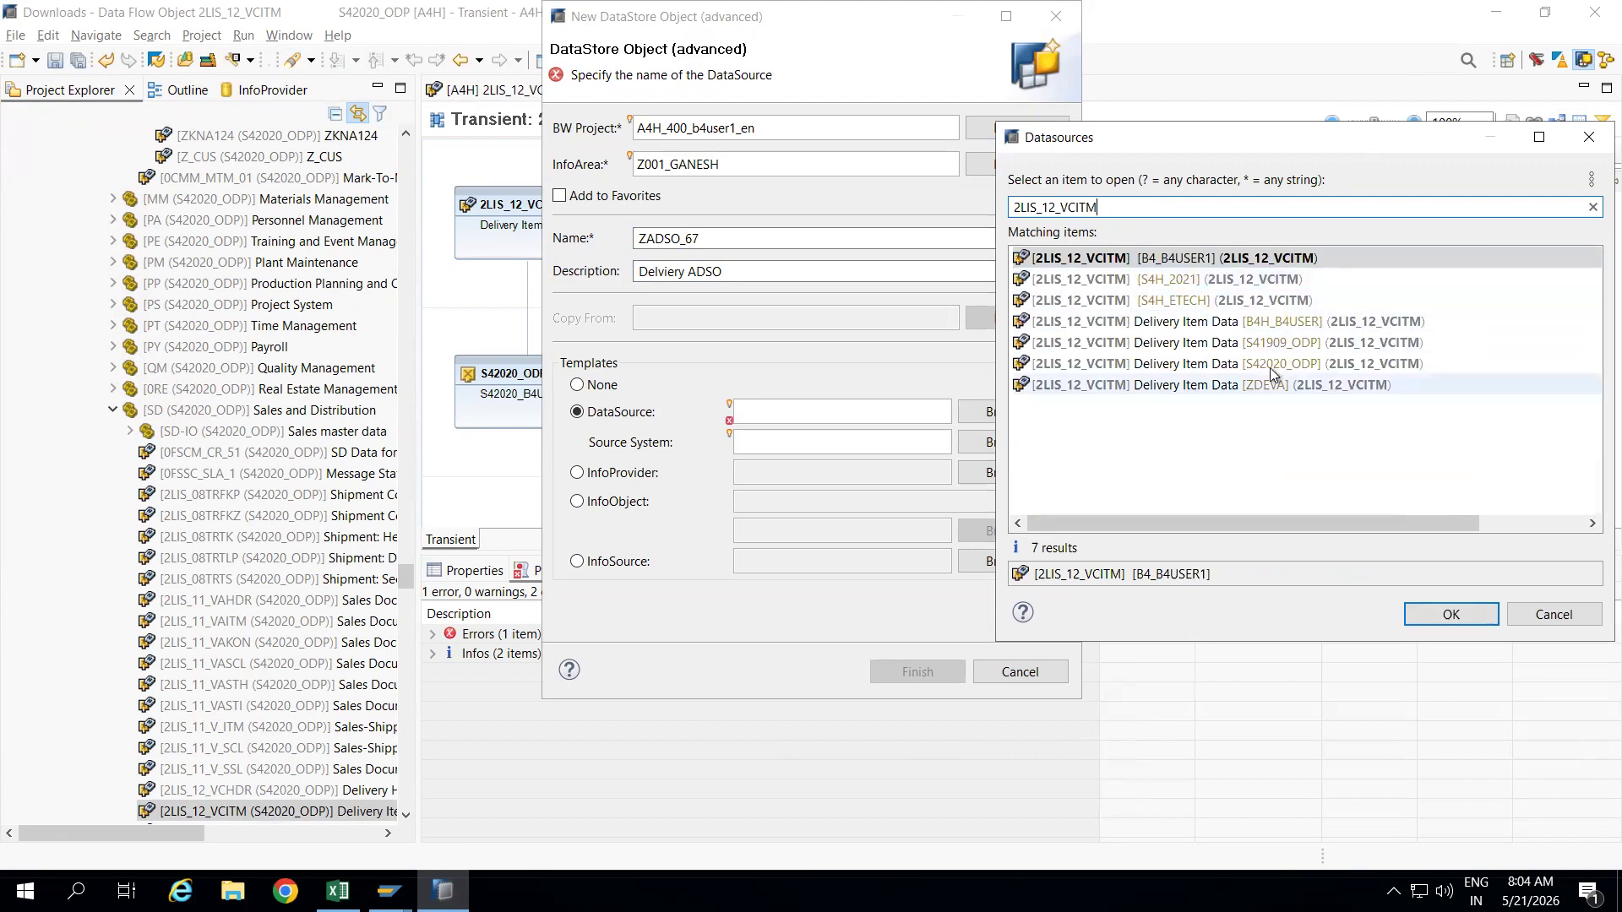
pyautogui.click(1085, 365)
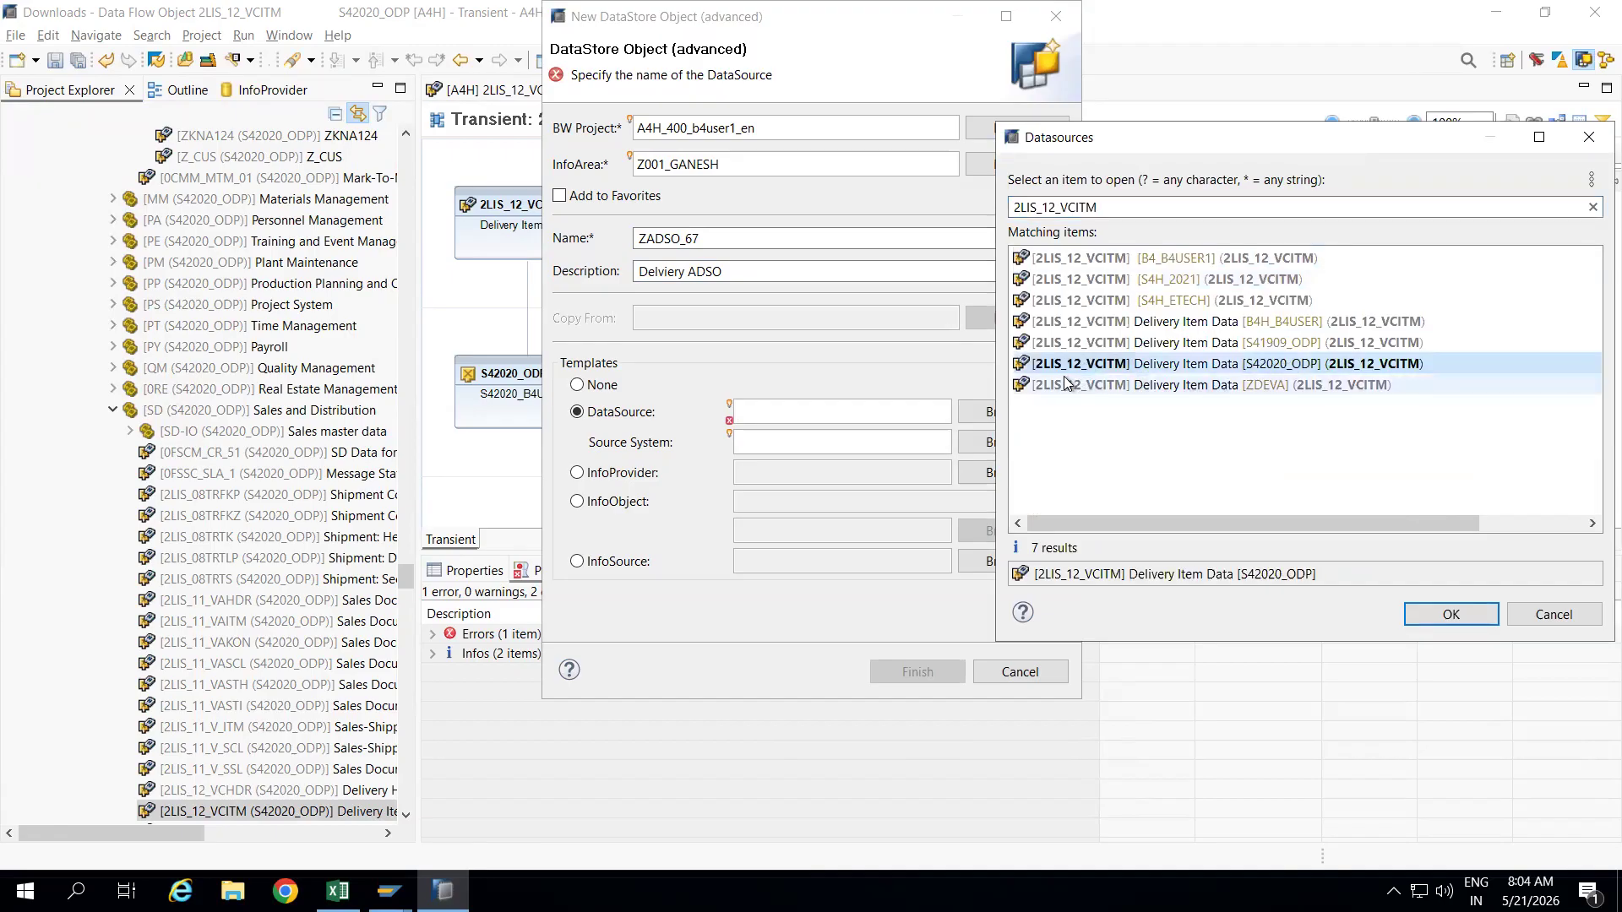
pyautogui.doubleClick(1063, 369)
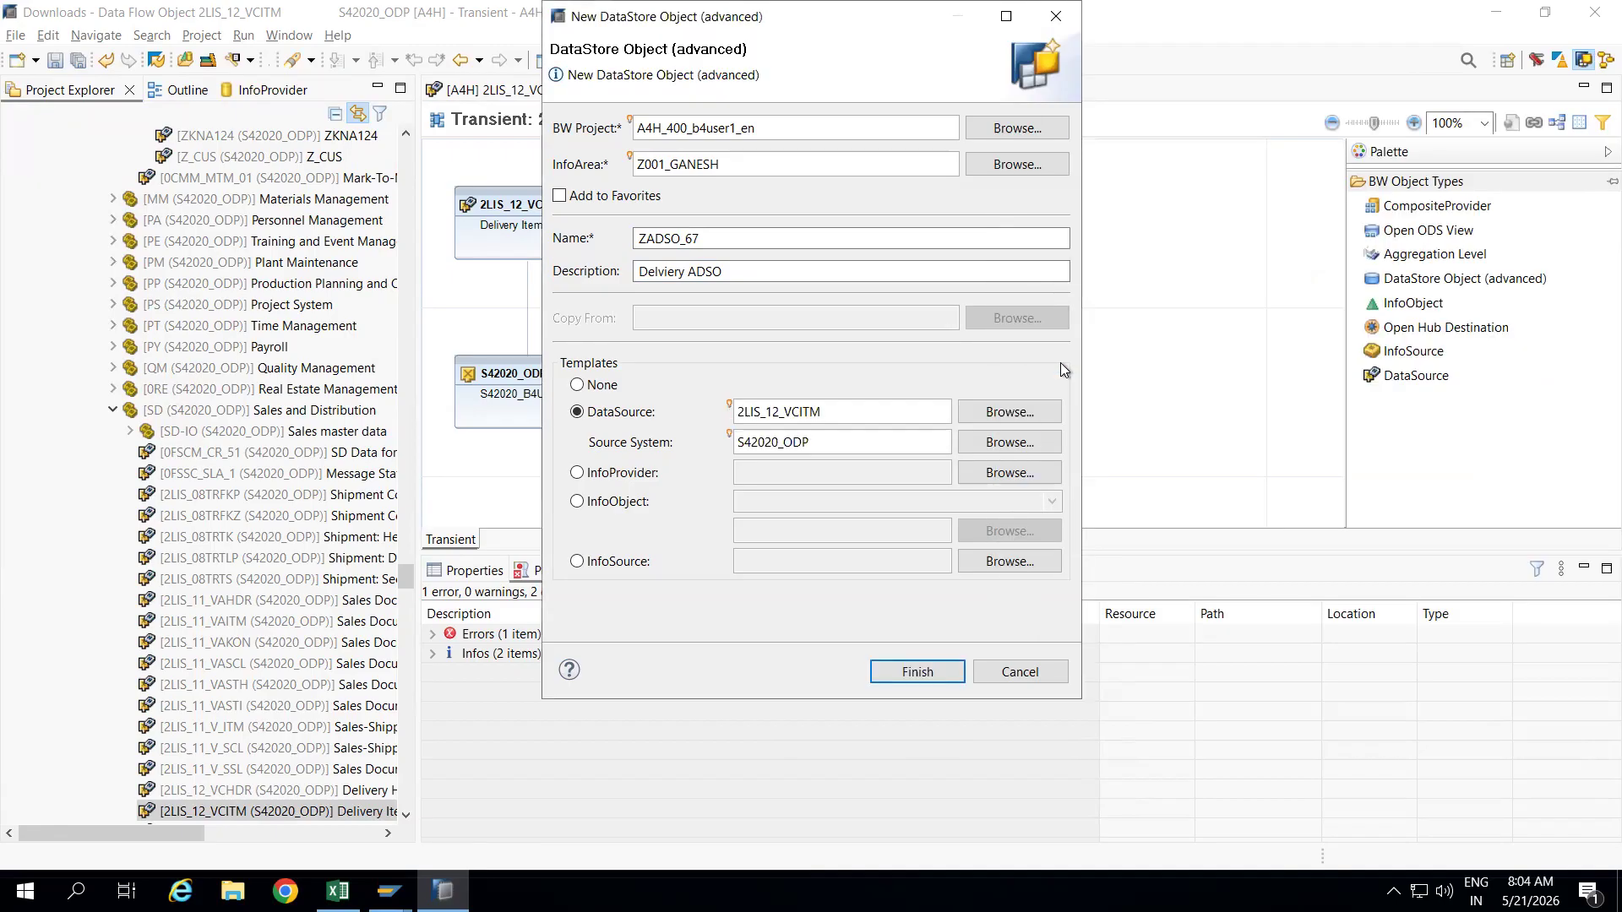
pyautogui.click(917, 671)
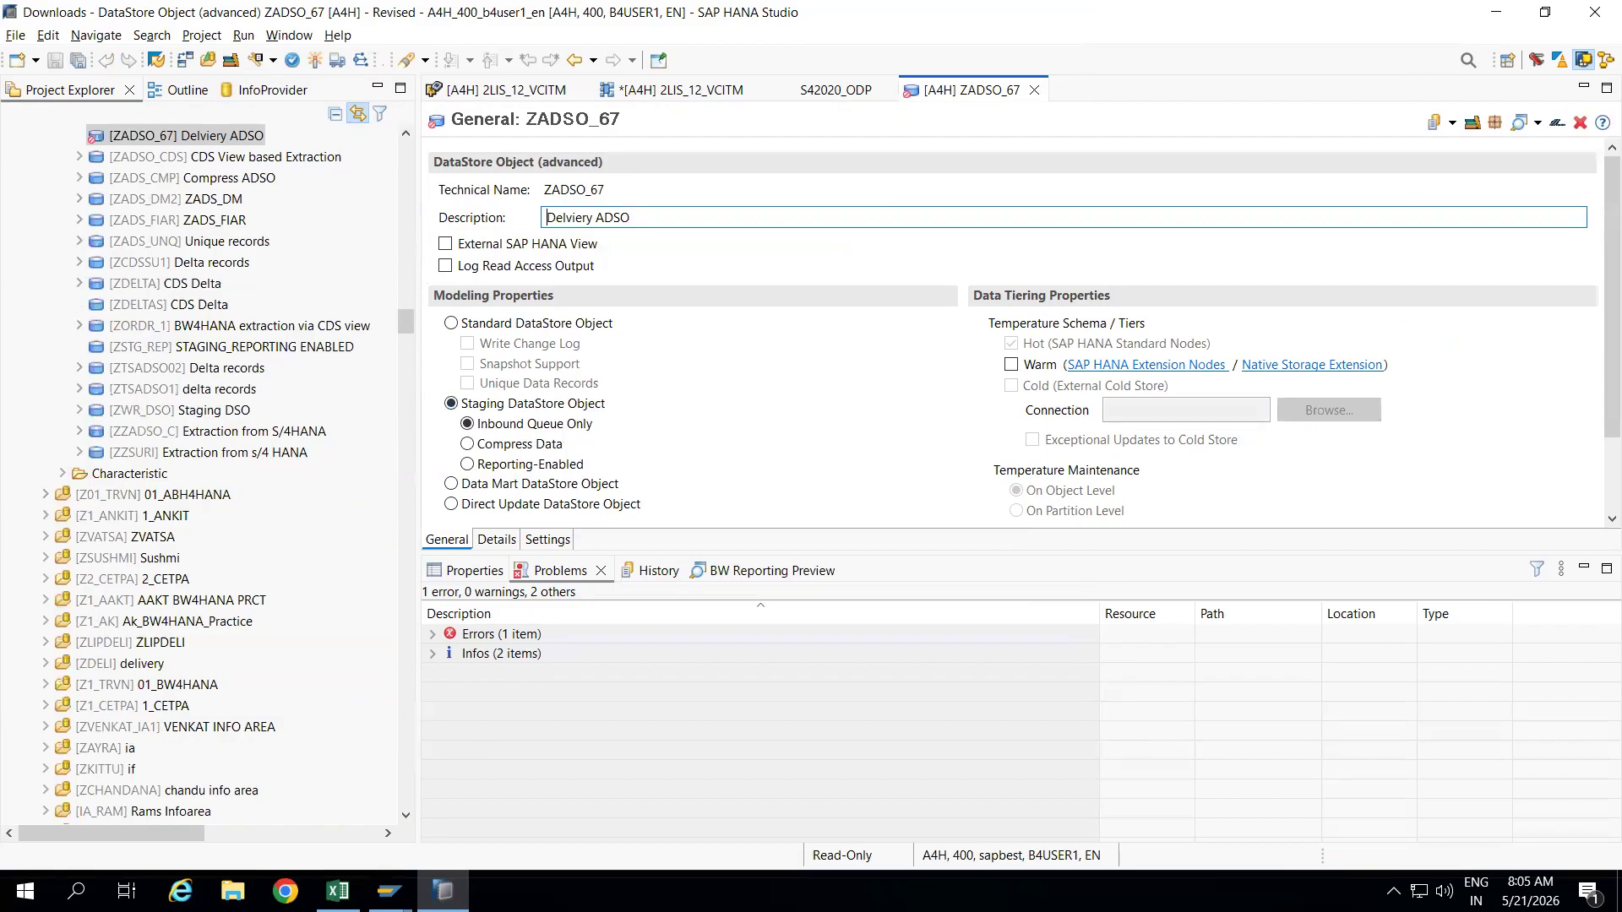
# Switch to the Excel worksheet, review the Staging Layer and Staging ADSO entries under LSA++ Architecture, and return to SAP HANA Studio.
pyautogui.click(338, 891)
pyautogui.click(1163, 554)
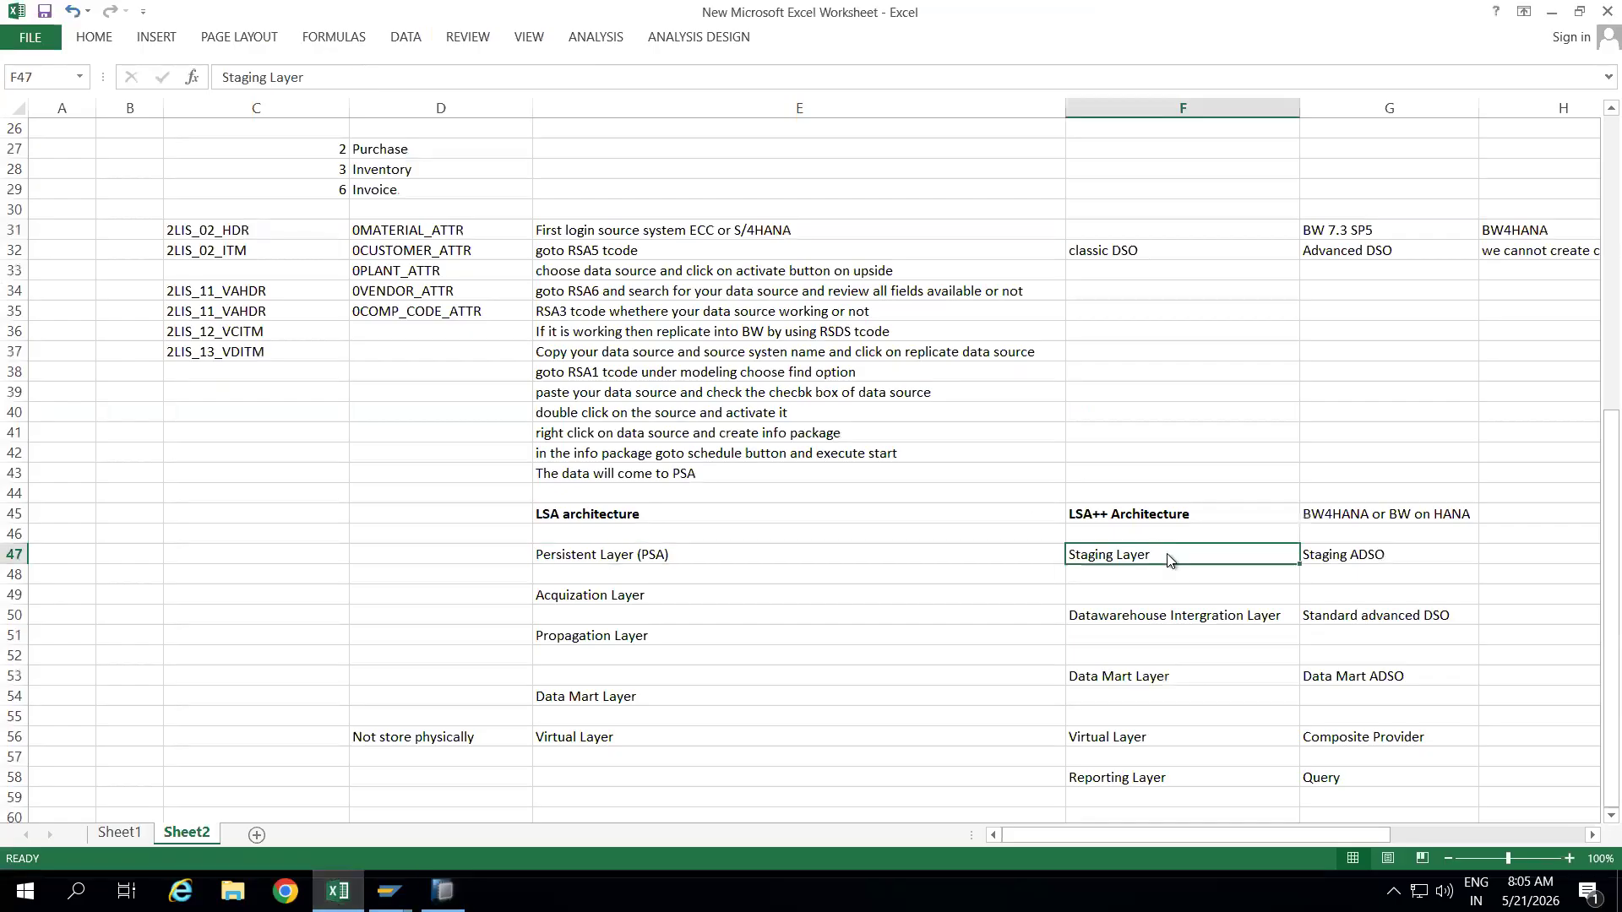
pyautogui.click(1363, 554)
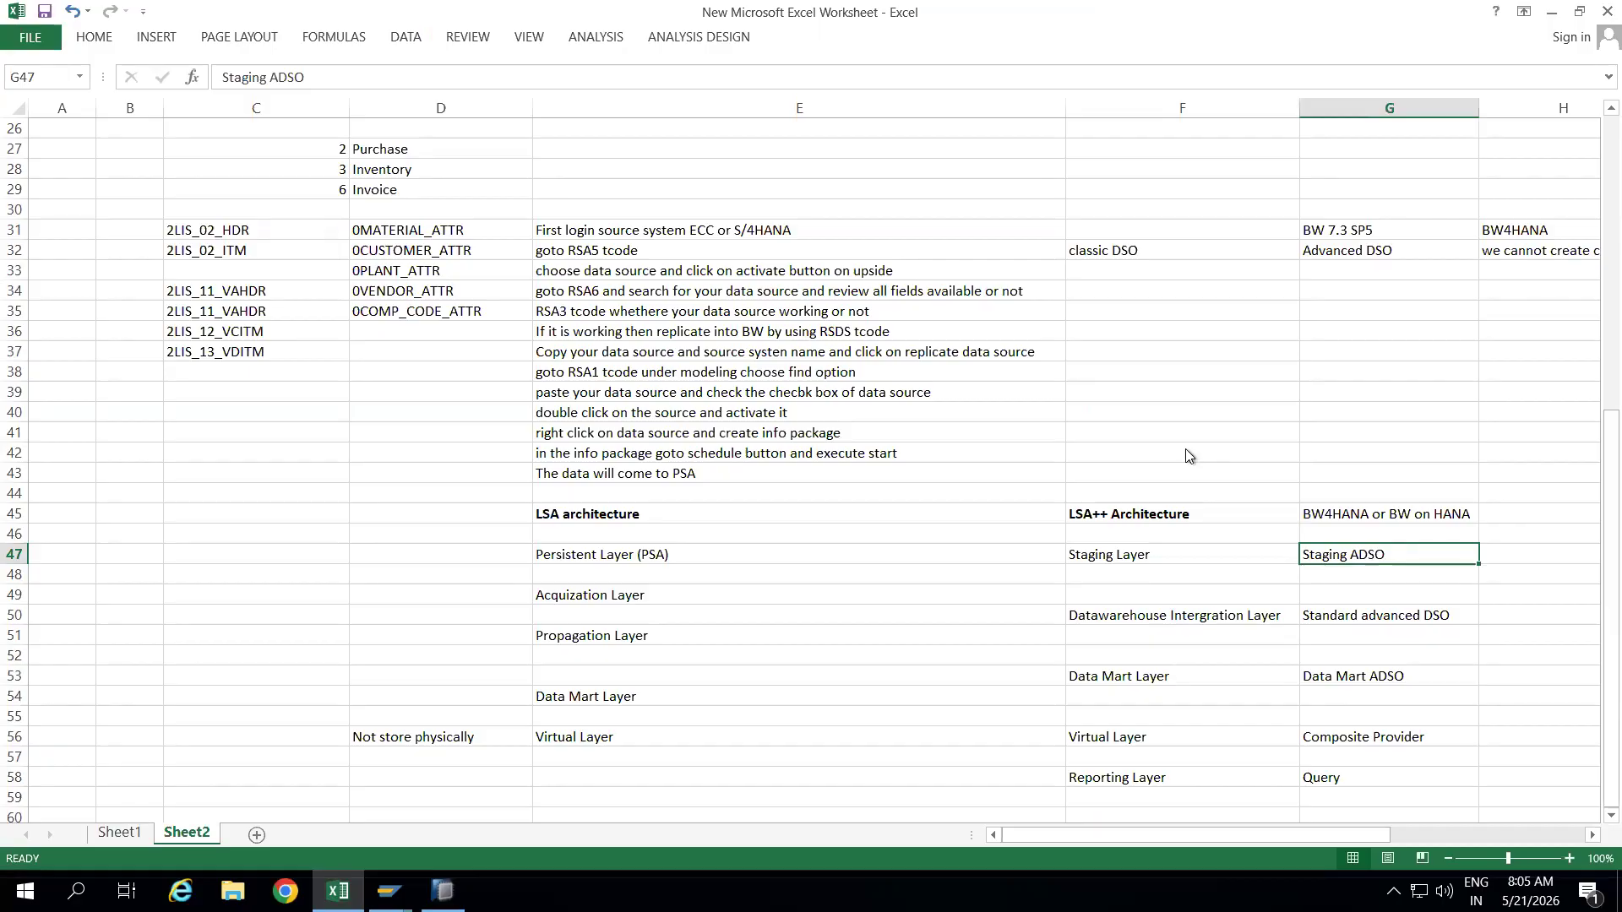
pyautogui.hotkey('alt', 'Tab')
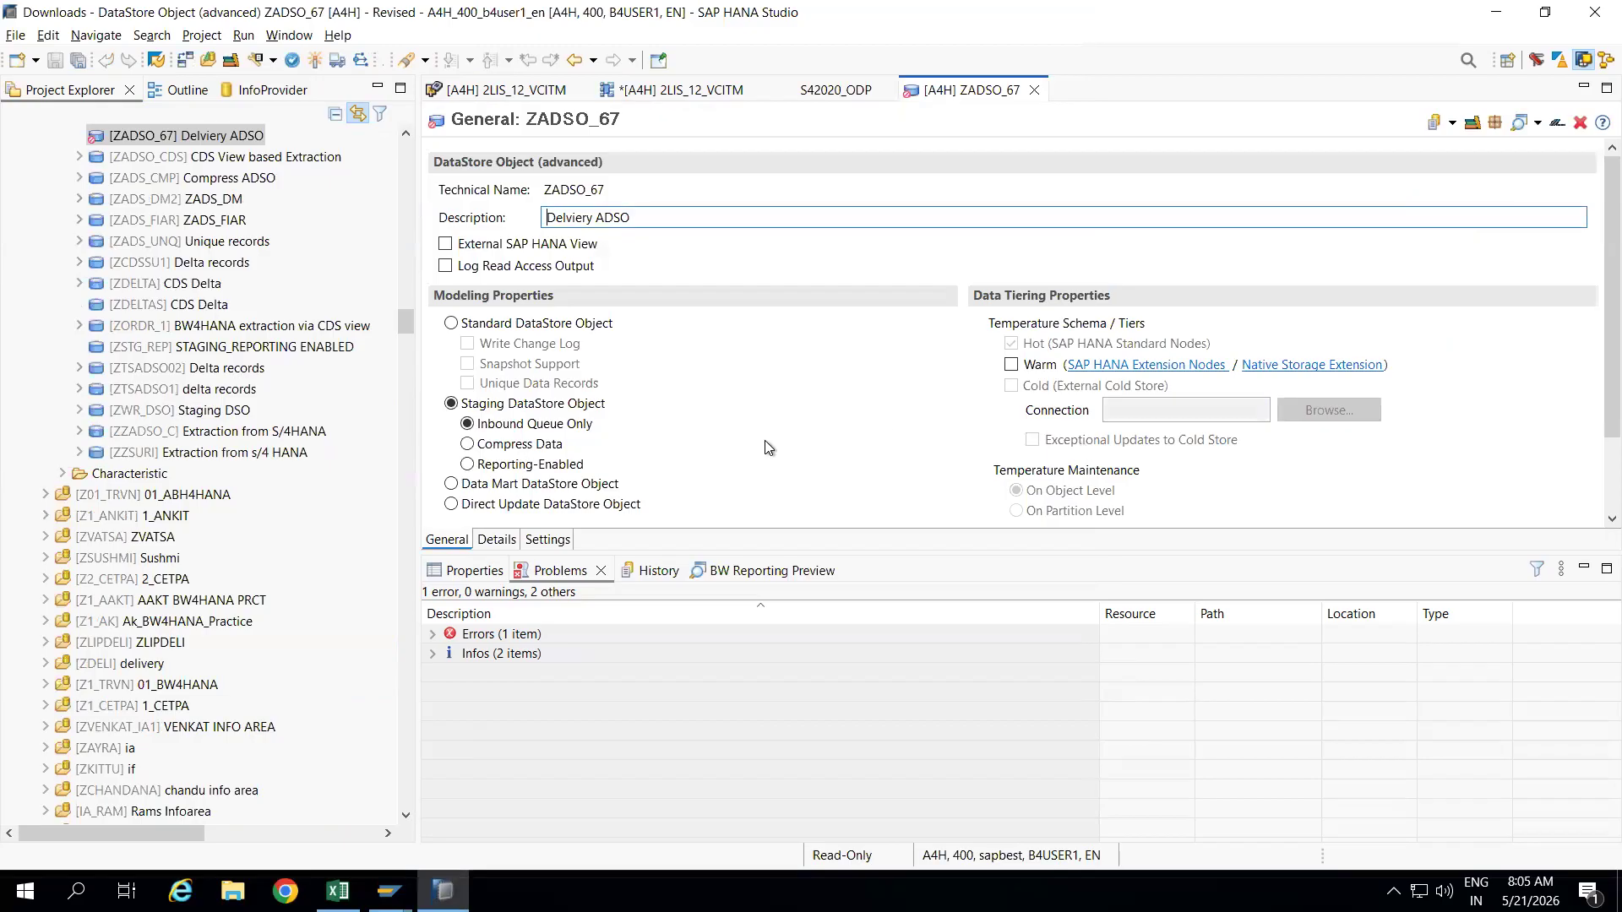
# Review the field details of DataStore Object ZADSO_67 and activate it.
pyautogui.click(496, 539)
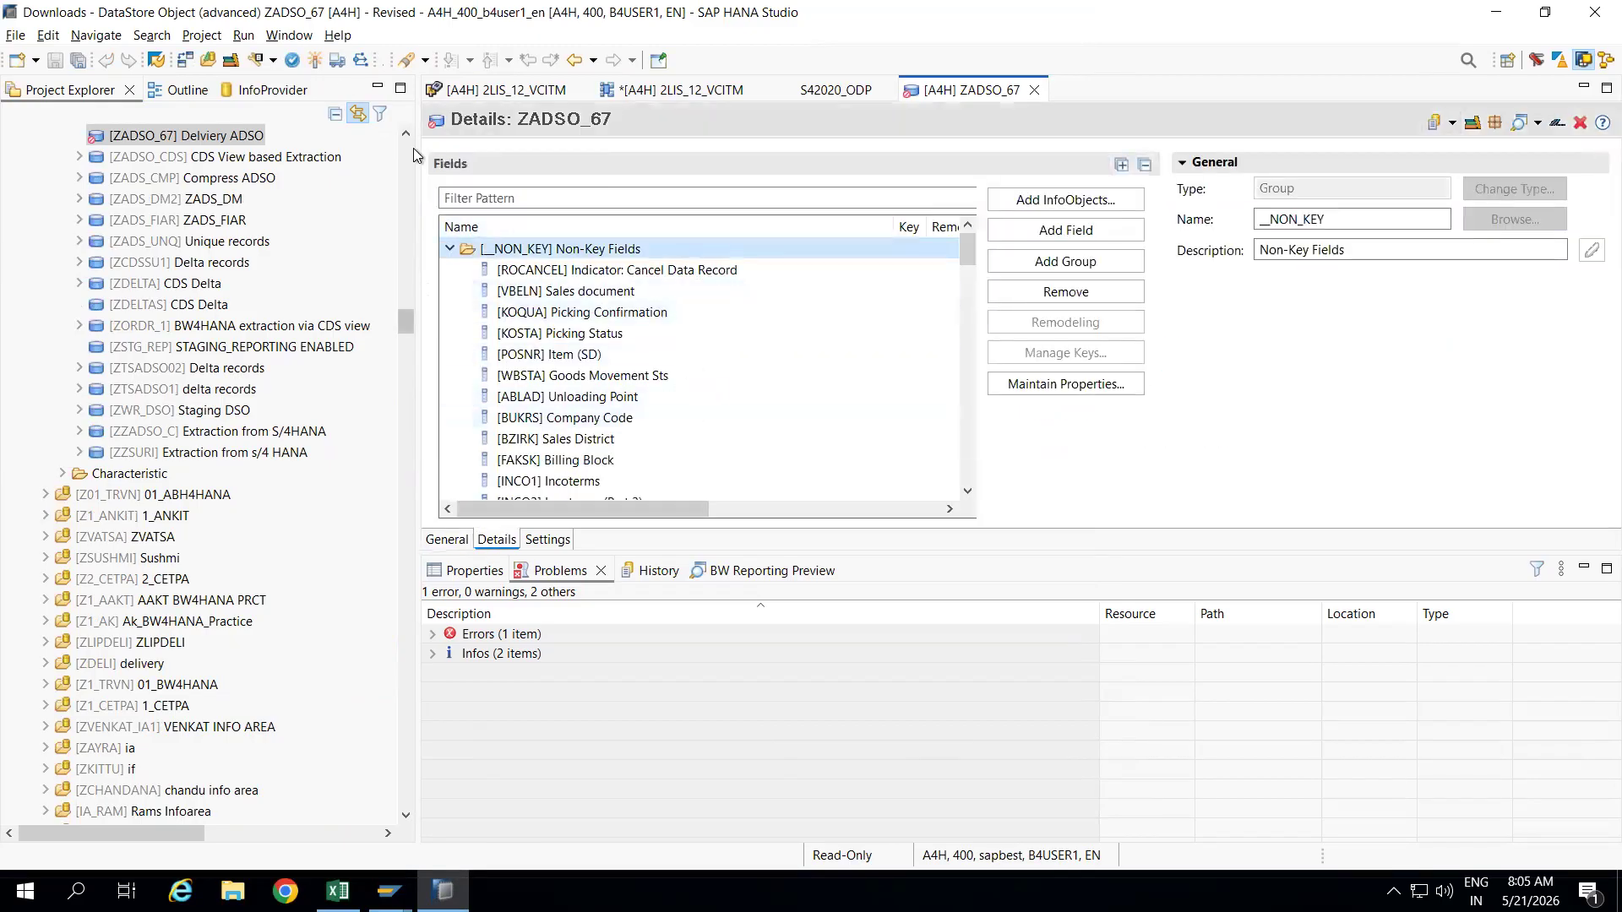
pyautogui.click(314, 60)
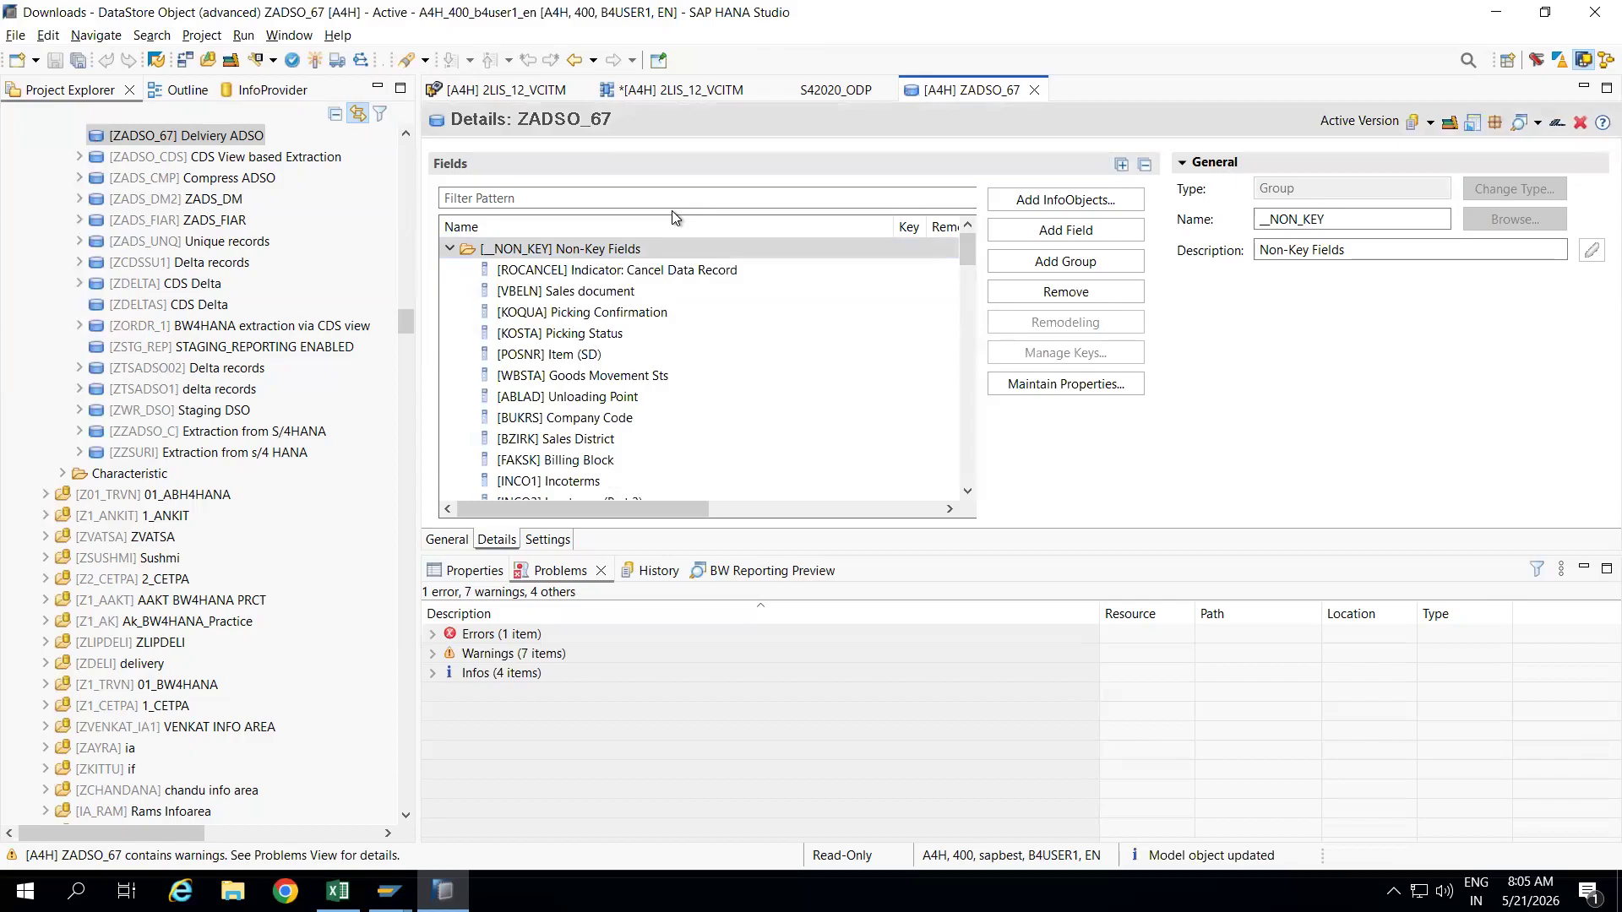
# Connect the DataSource 2LIS_12_VCITM to ZADSO_67 in the data flow diagram.
pyautogui.click(707, 97)
pyautogui.moveTo(578, 207)
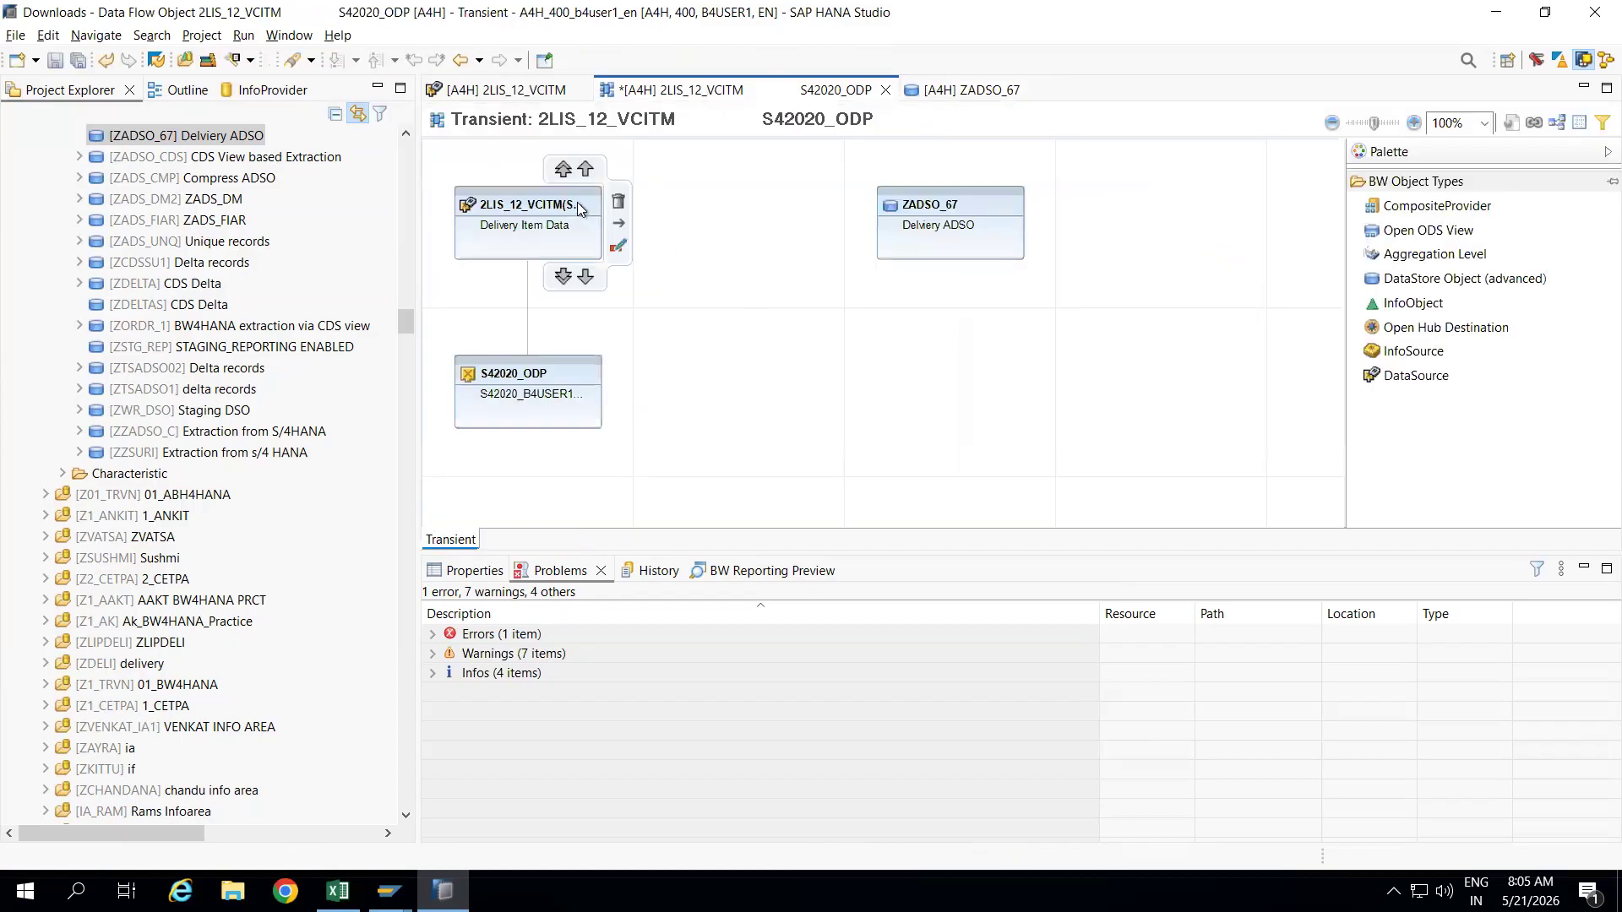
pyautogui.moveTo(621, 224); pyautogui.dragTo(895, 212)
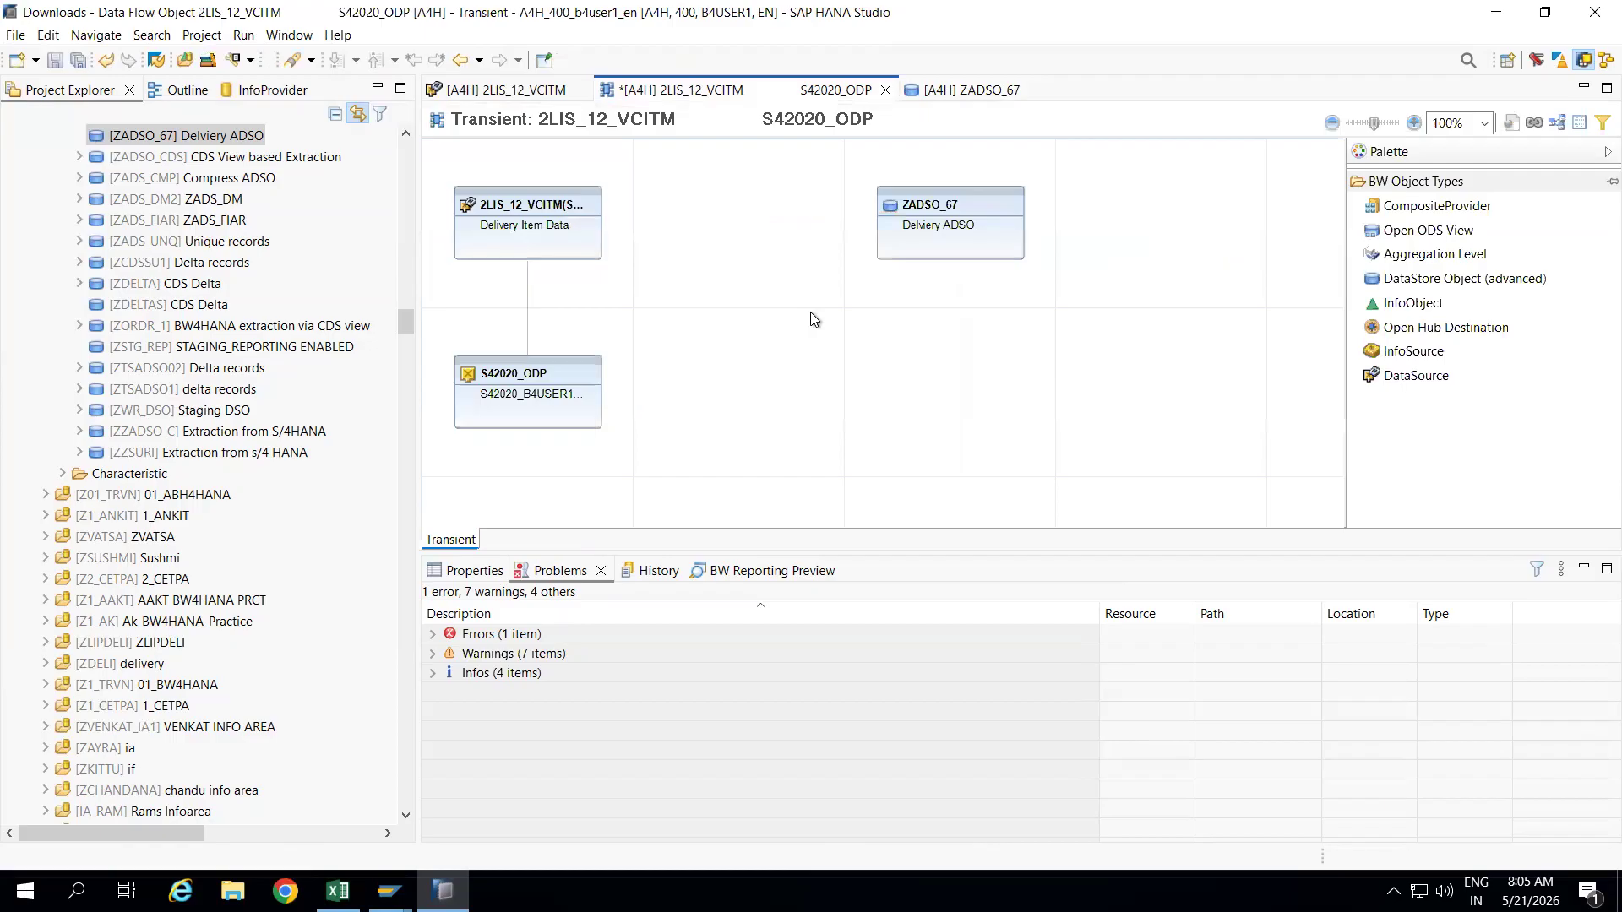
pyautogui.moveTo(574, 218)
pyautogui.moveTo(628, 225); pyautogui.dragTo(943, 235)
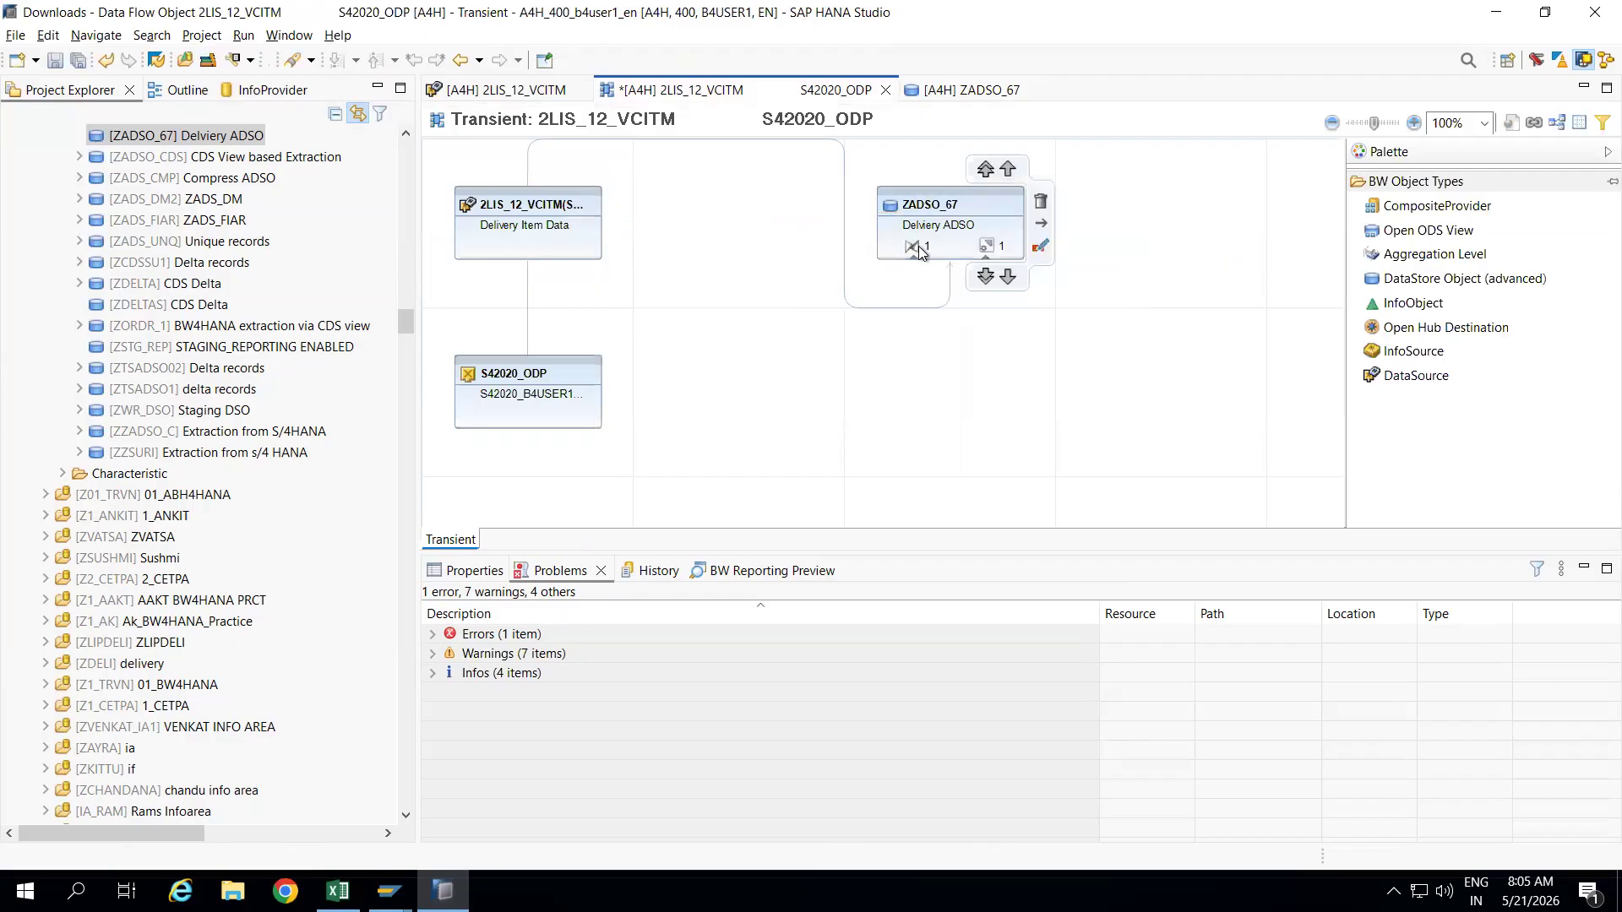
# Create the transformation from DataSource 2LIS_12_VCITM to ZADSO_67, activate it with its proposed rules, and close its editor.
pyautogui.doubleClick(919, 246)
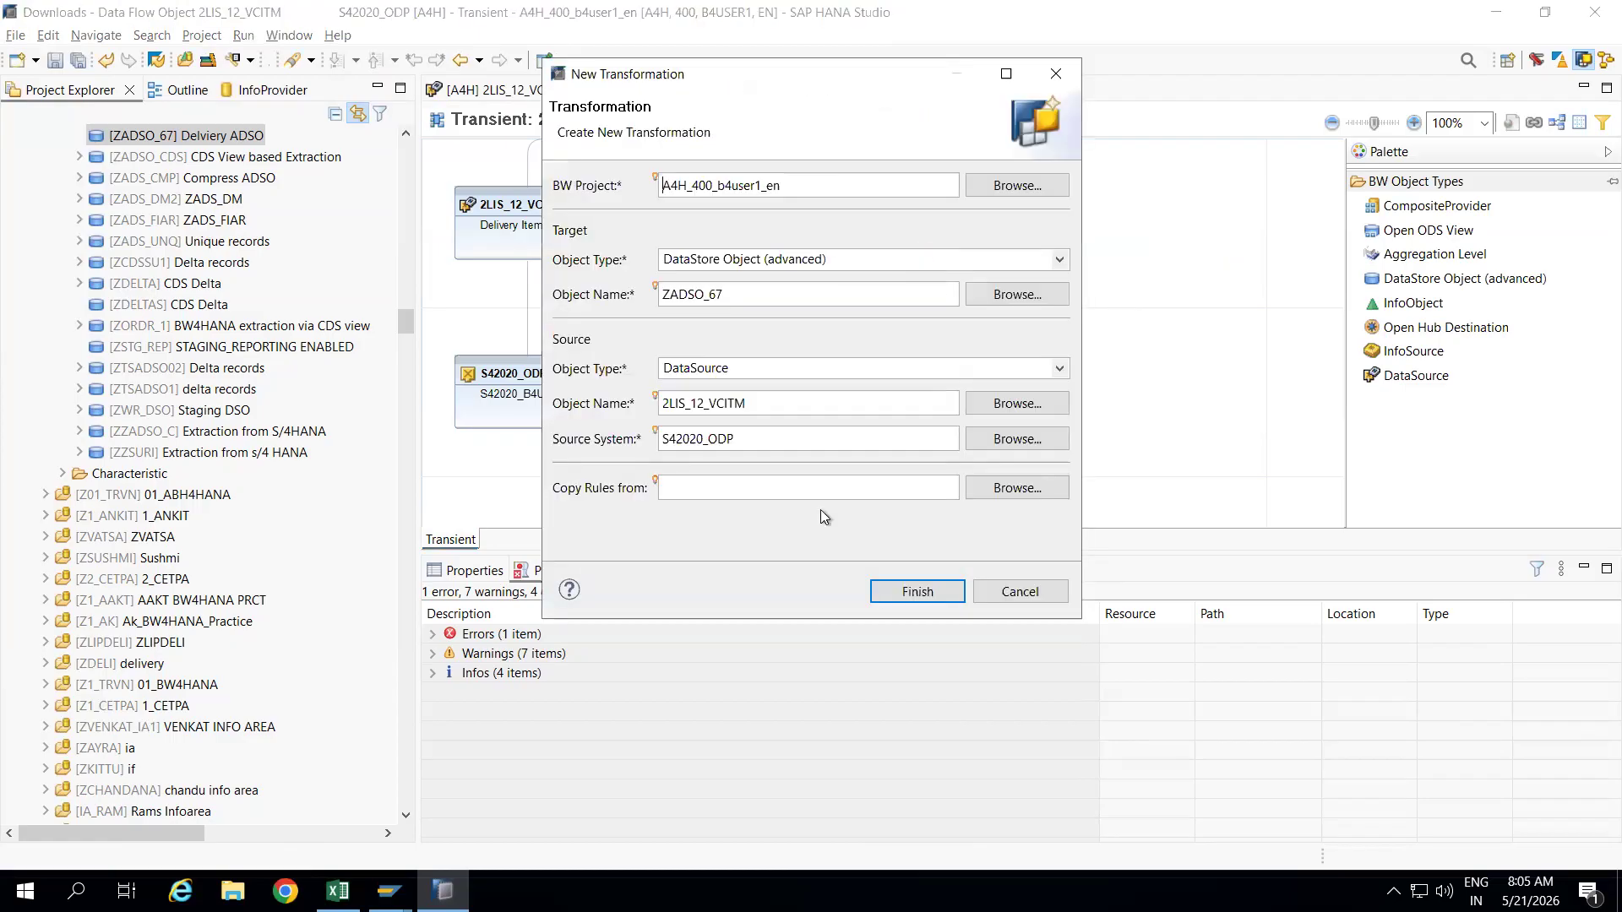
pyautogui.click(918, 591)
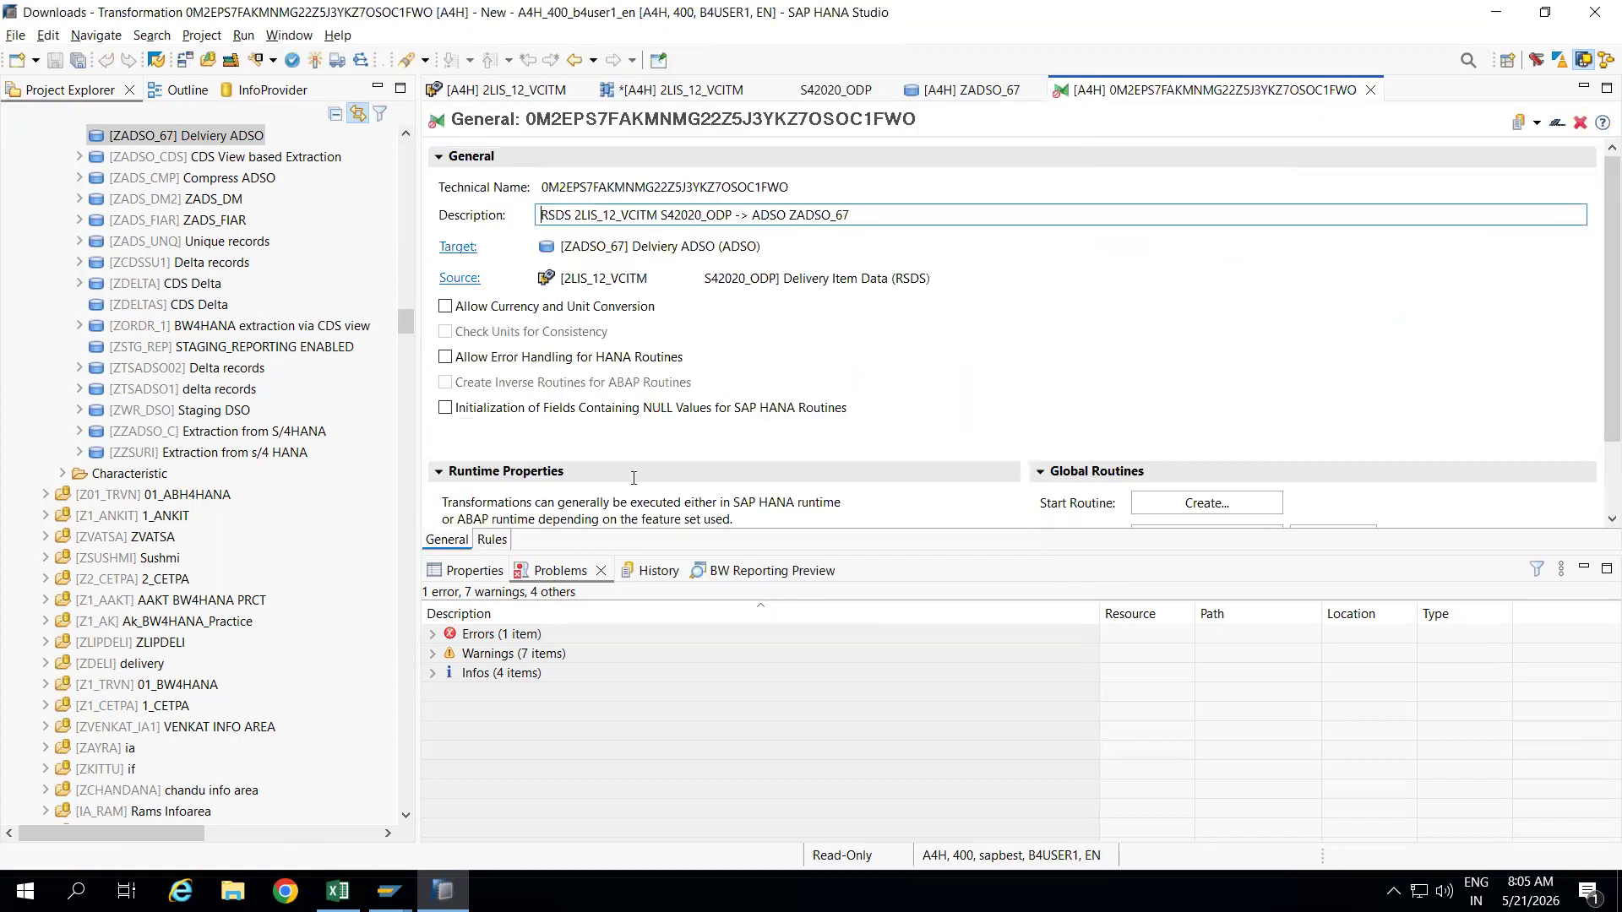
pyautogui.click(491, 541)
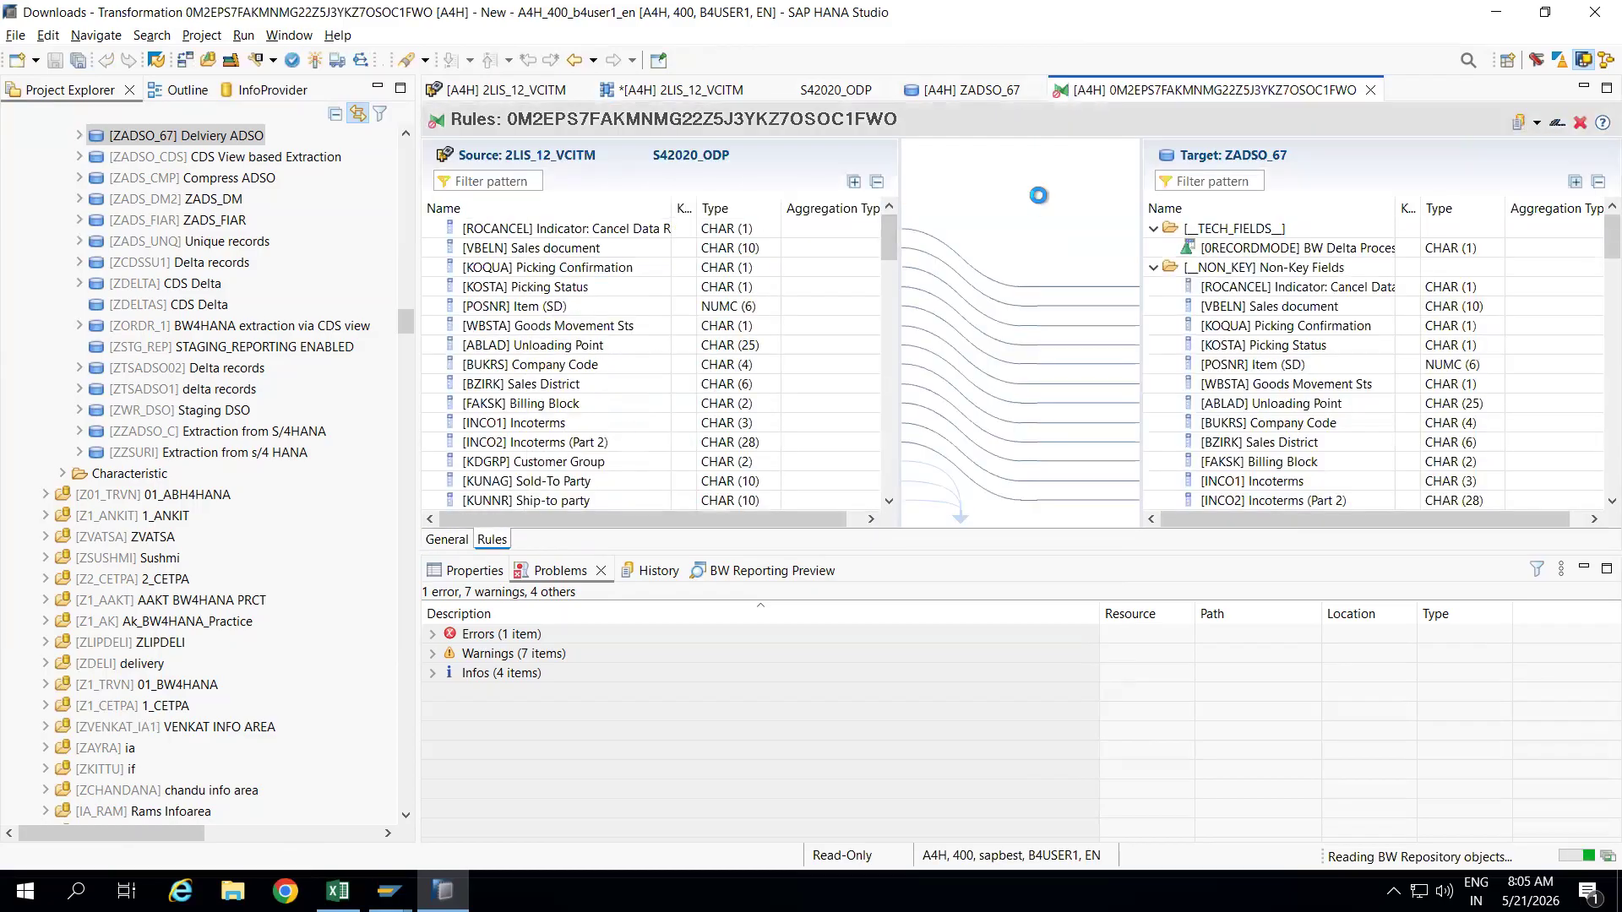
pyautogui.click(317, 58)
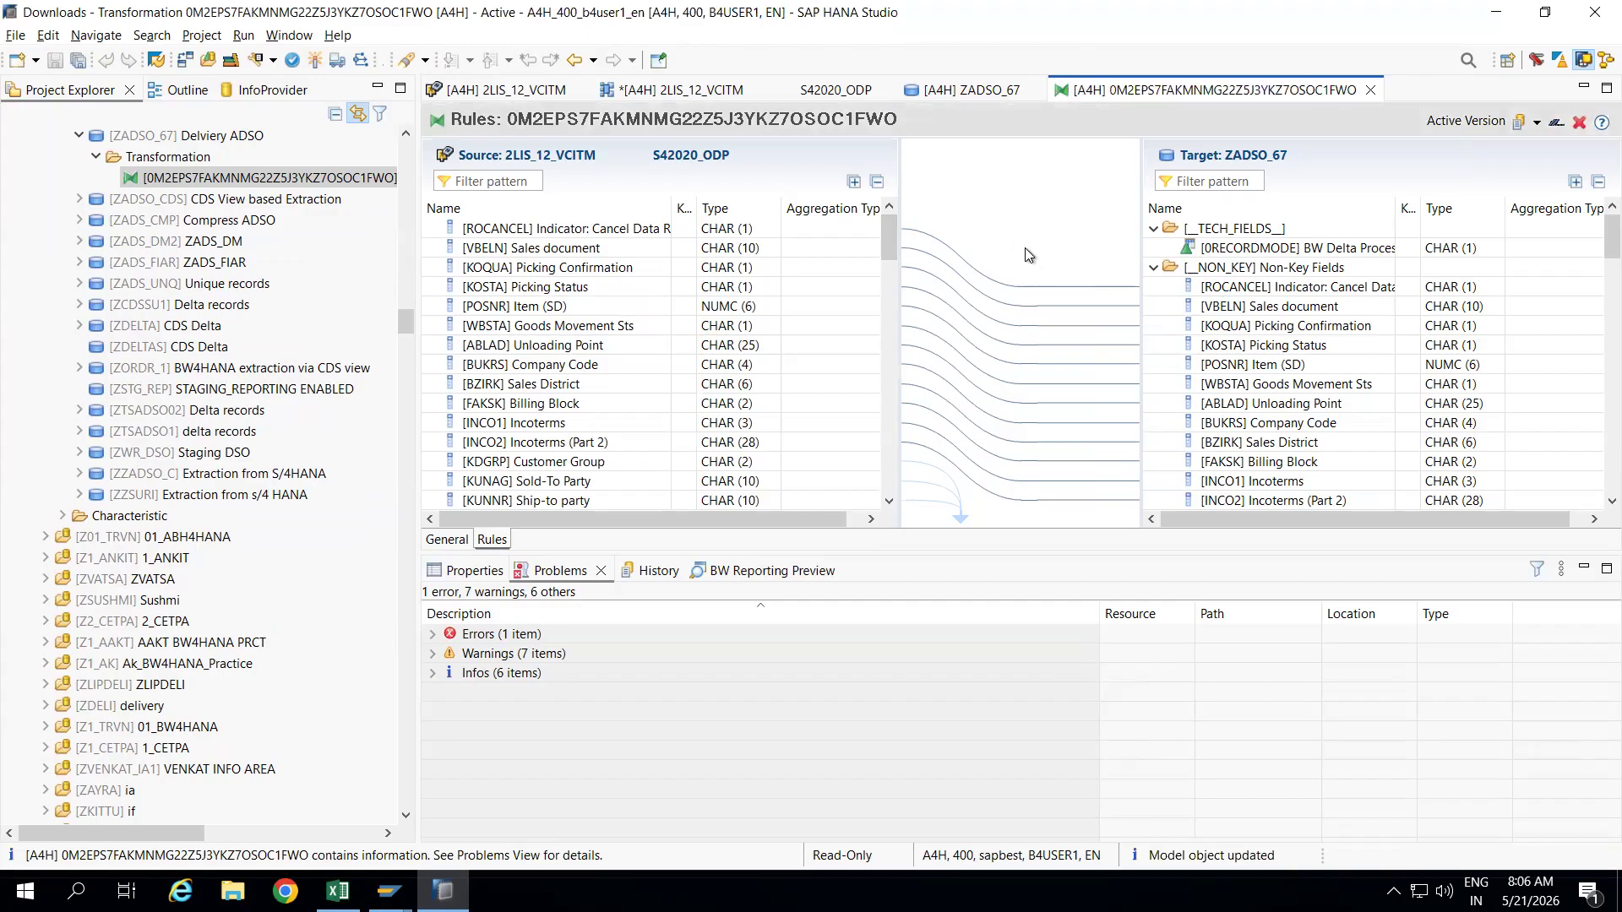
pyautogui.click(1371, 89)
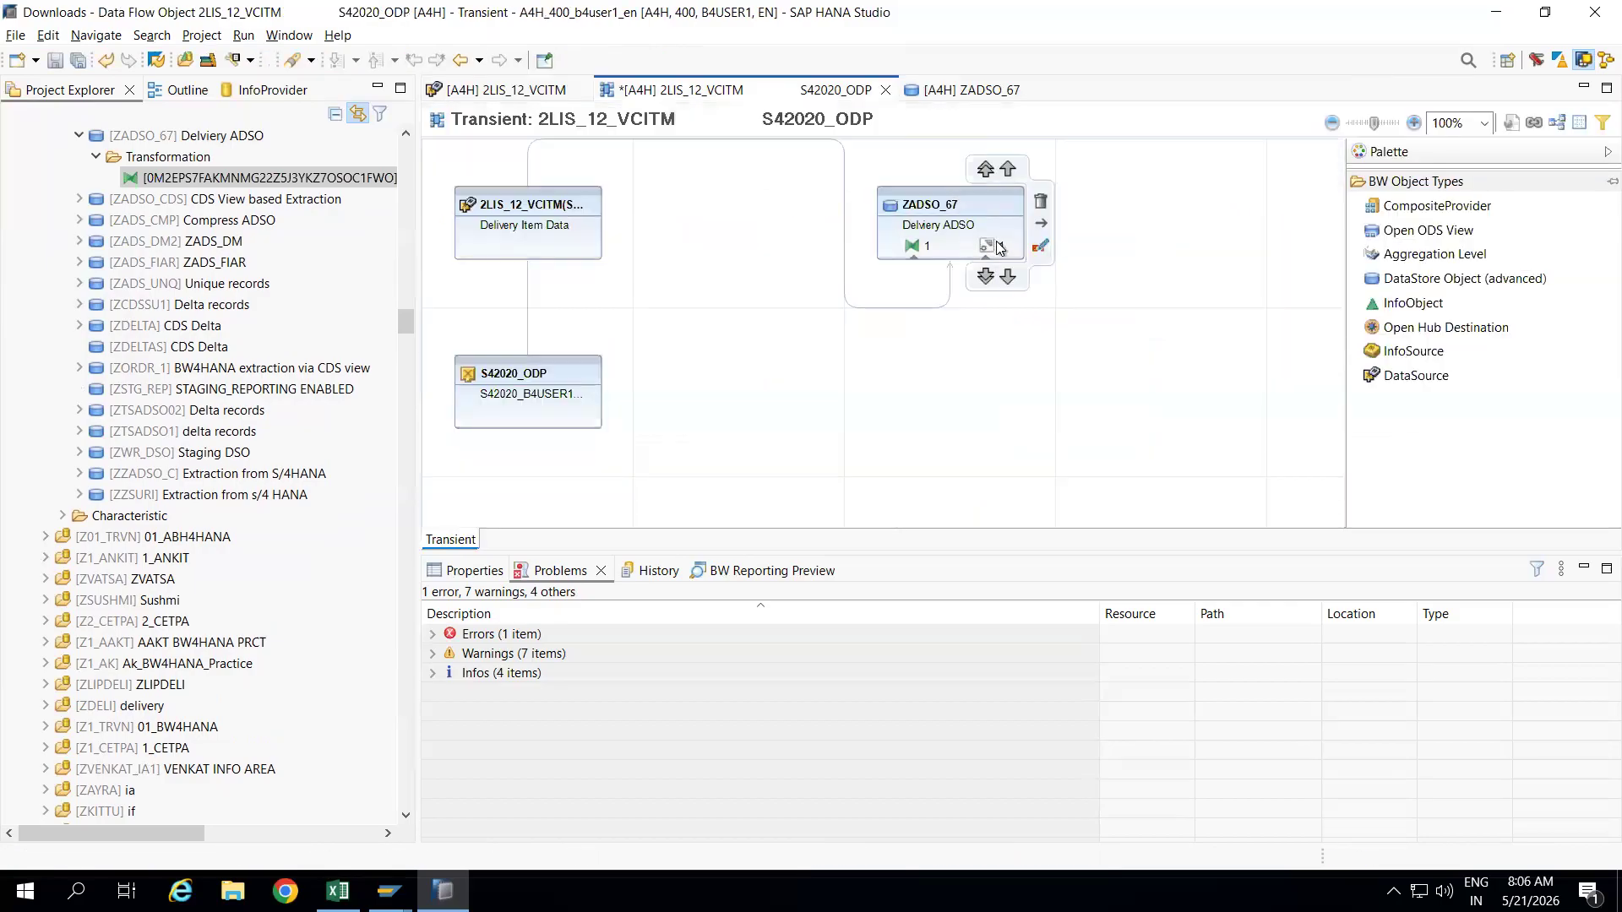
# Create a data transfer process from DataSource 2LIS_12_VCITM (S42020_ODP) to ZADSO_67 in the data flow.
pyautogui.click(994, 247)
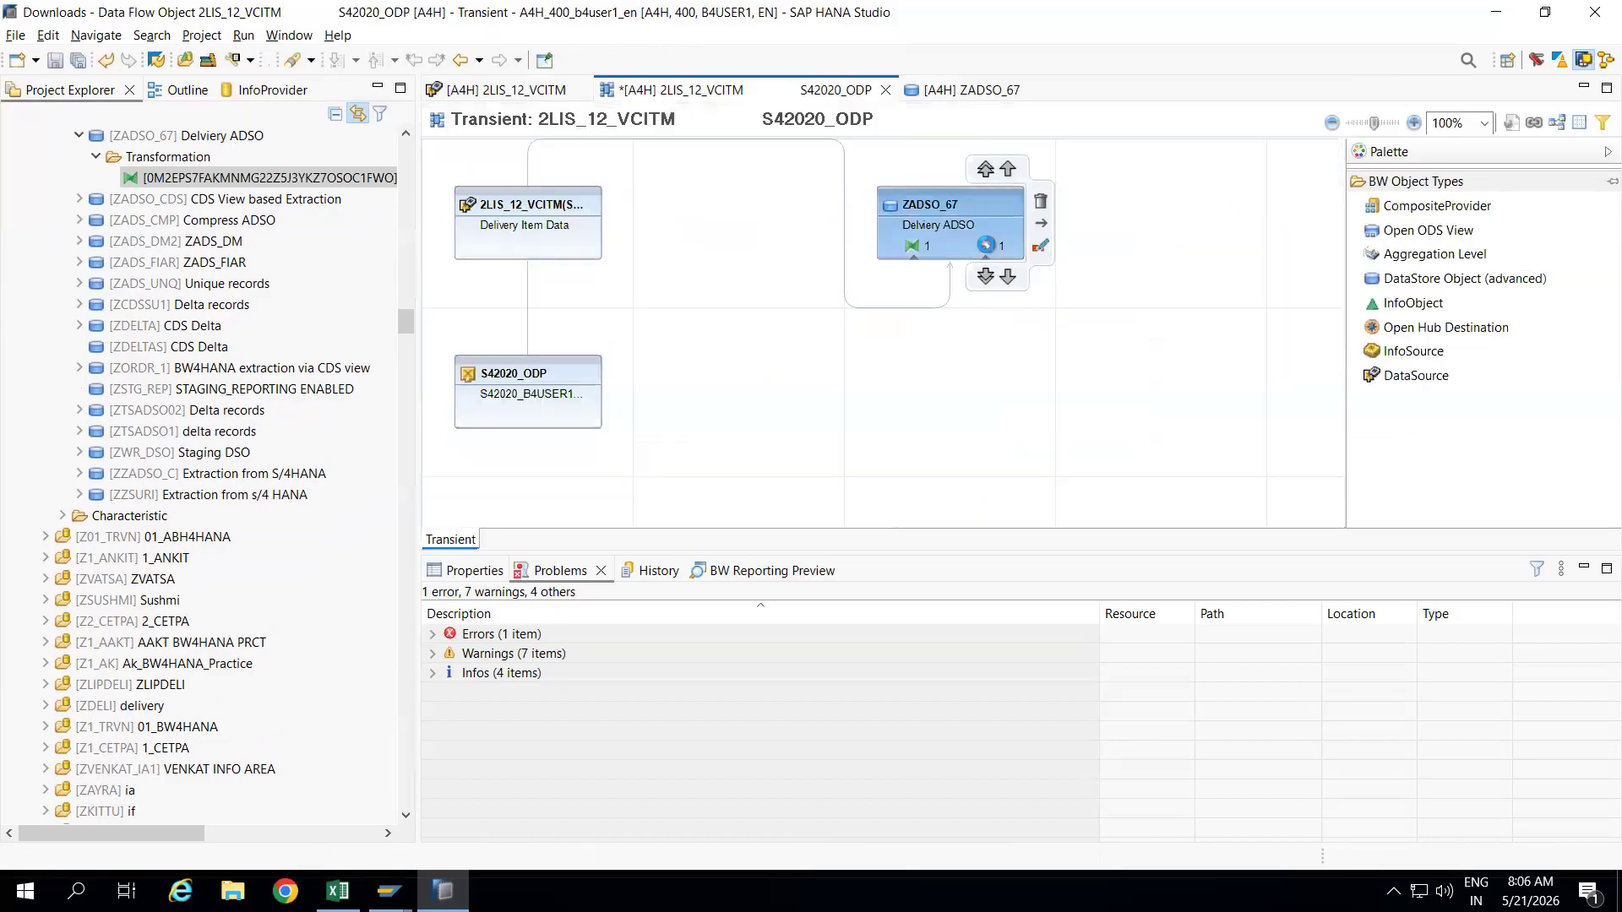
pyautogui.click(985, 246)
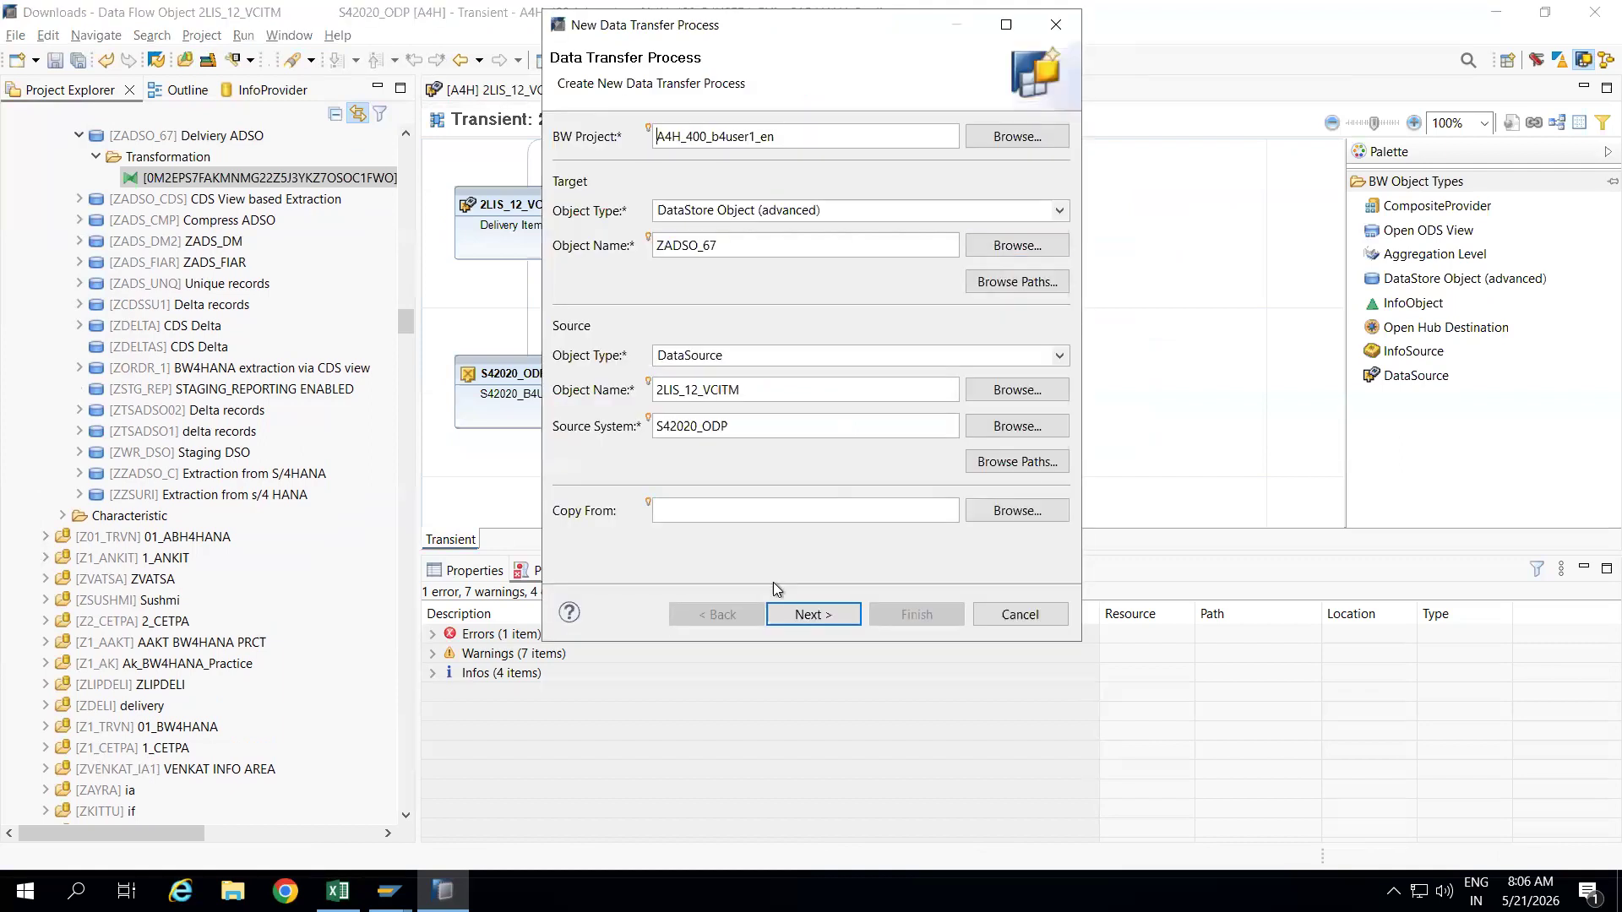
pyautogui.click(802, 615)
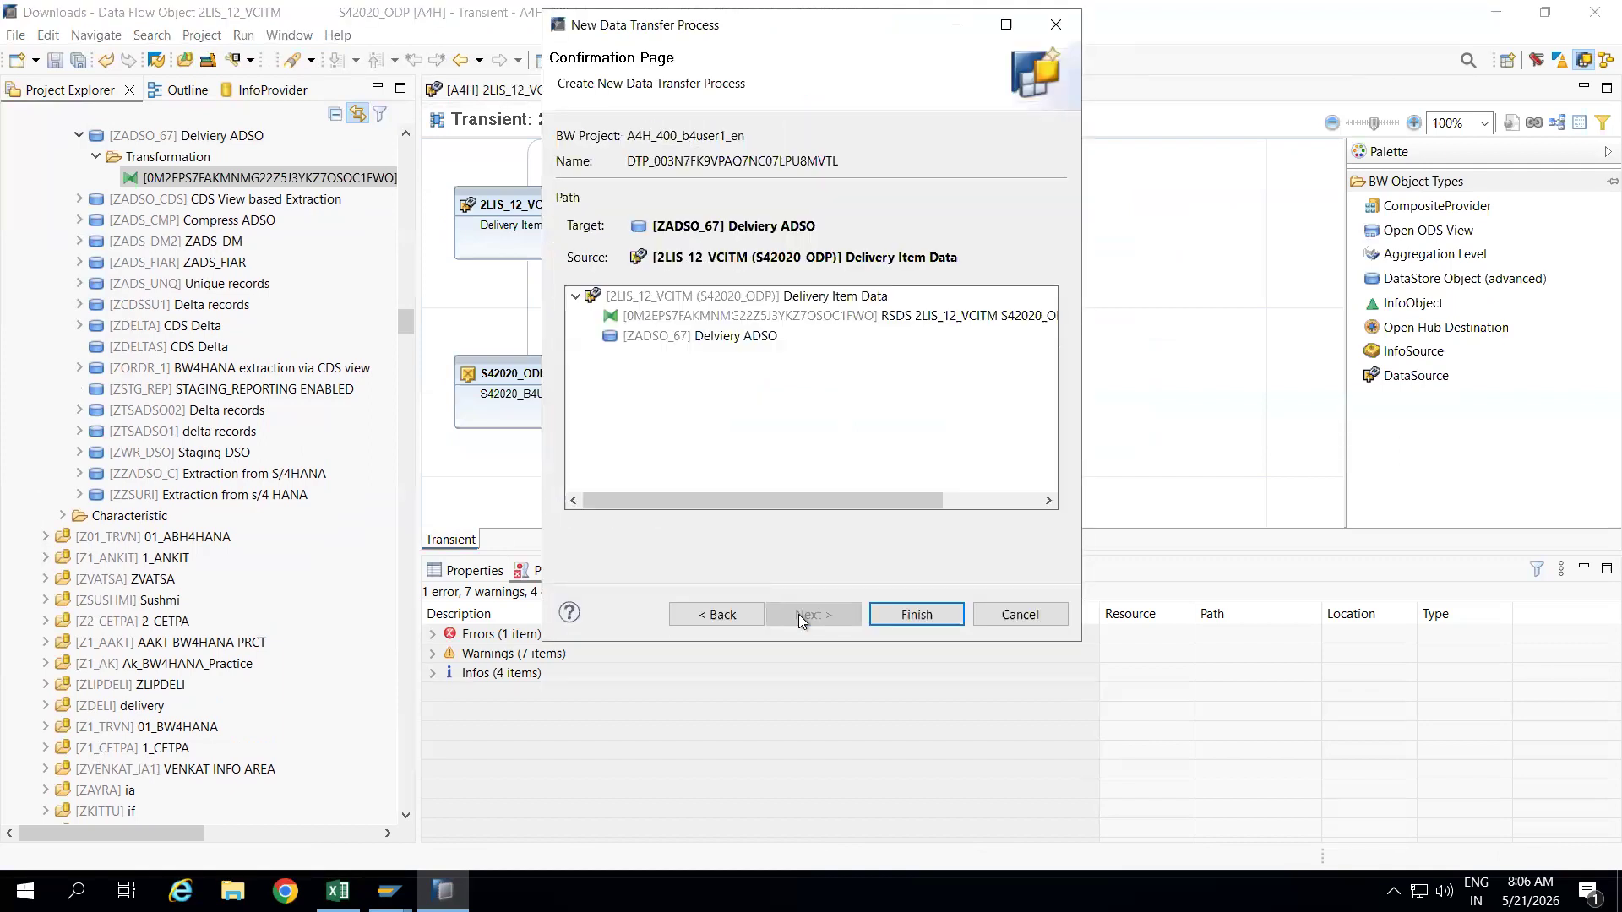
pyautogui.click(691, 300)
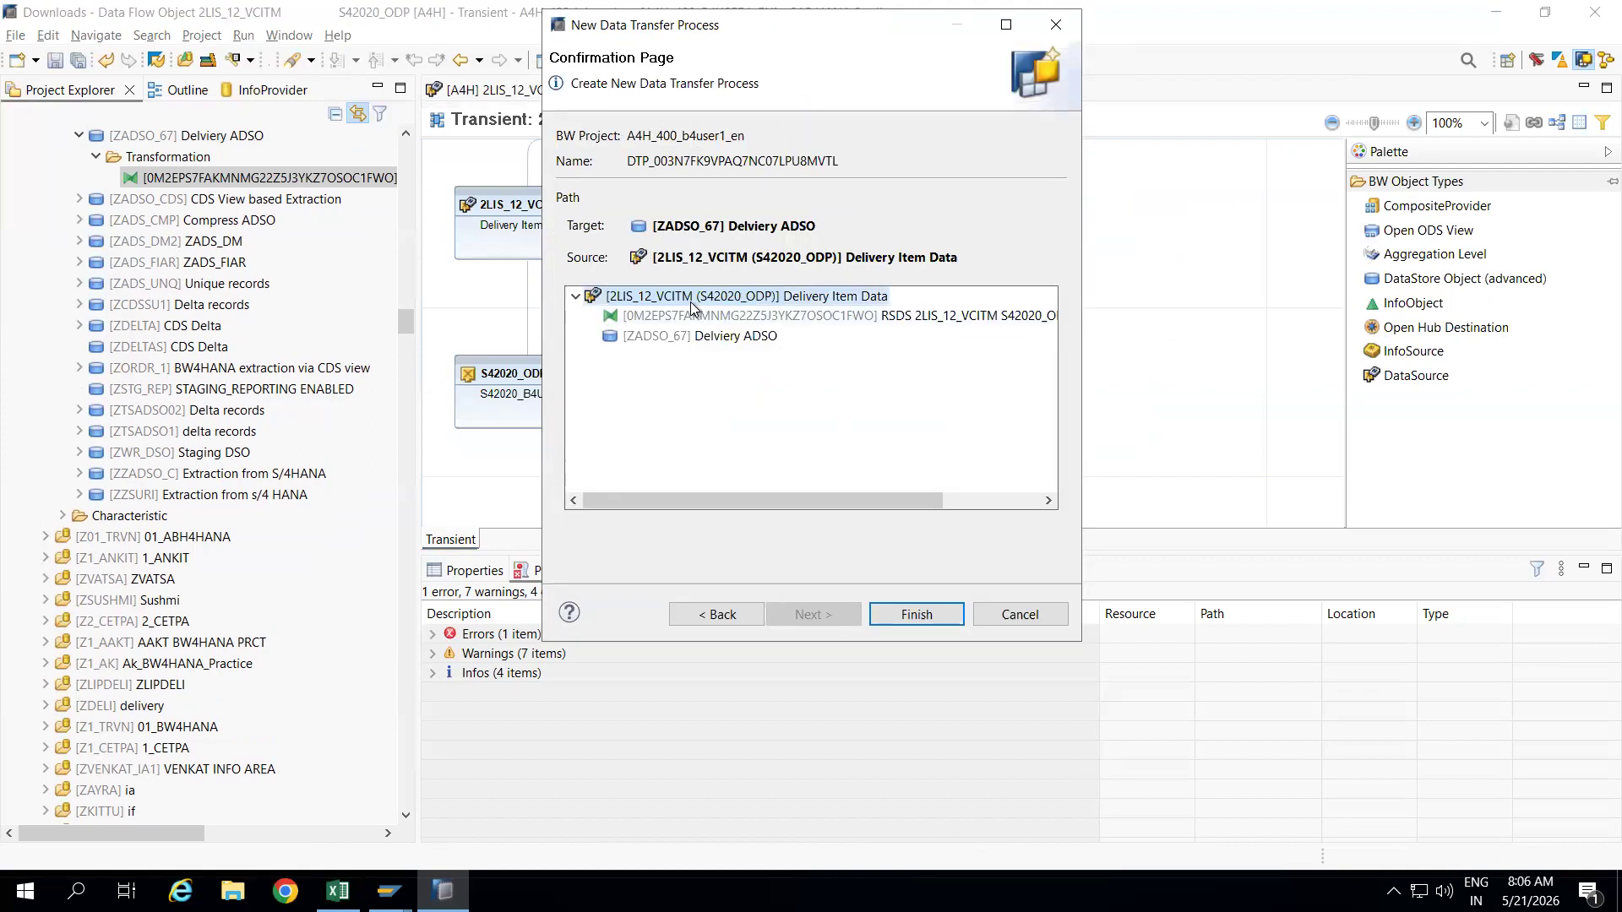
pyautogui.click(913, 615)
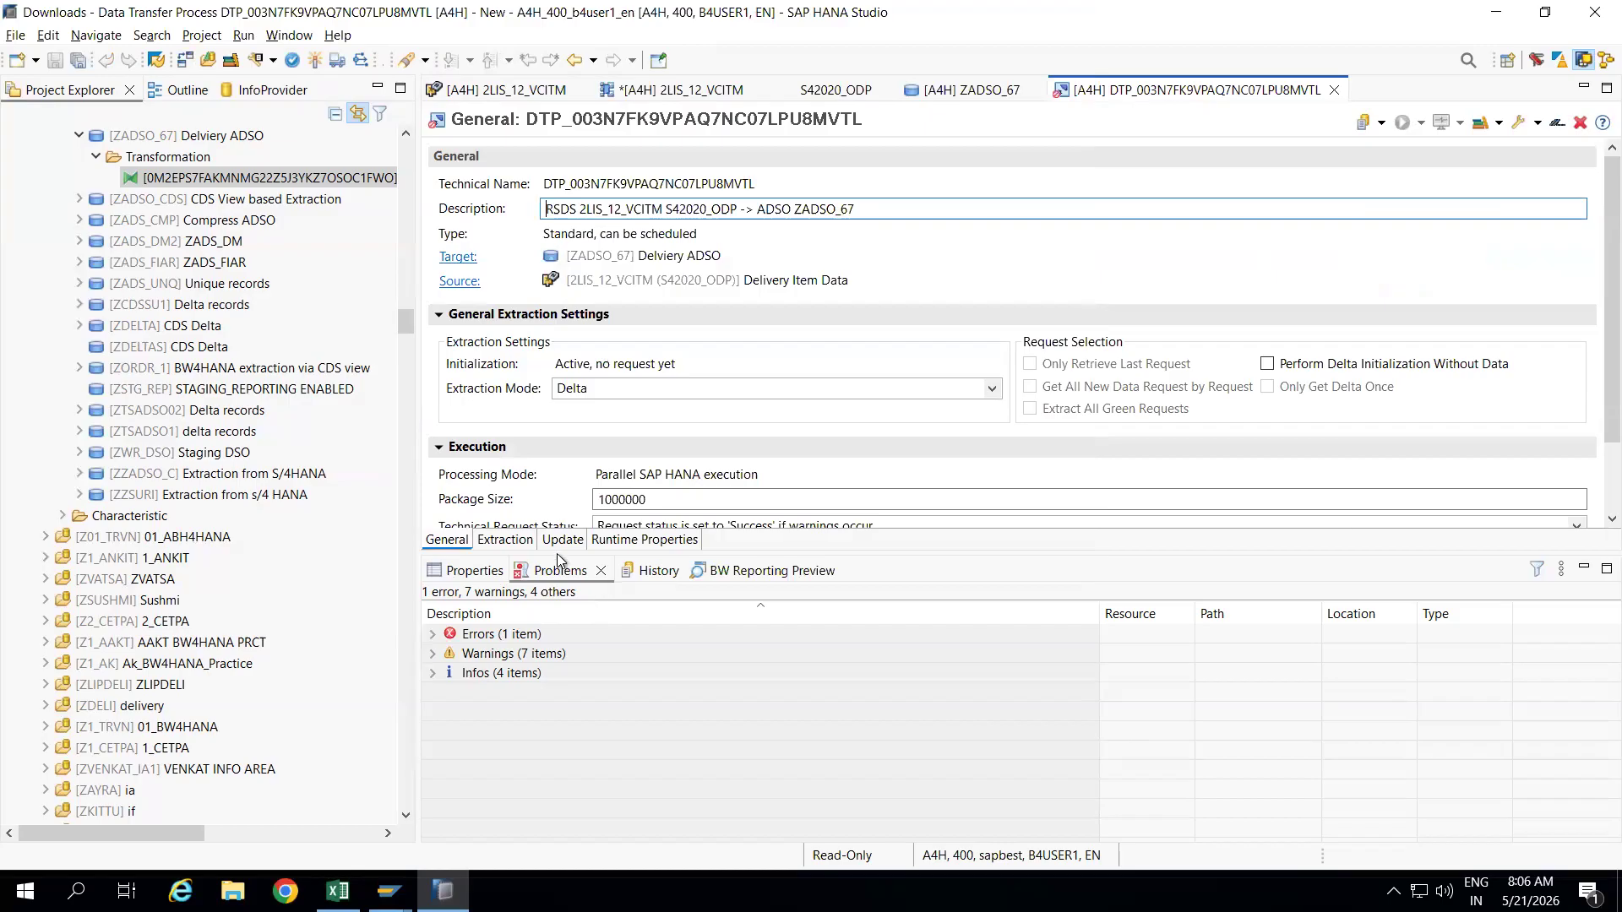
# Review the extraction settings of the new data transfer process and activate it.
pyautogui.click(505, 540)
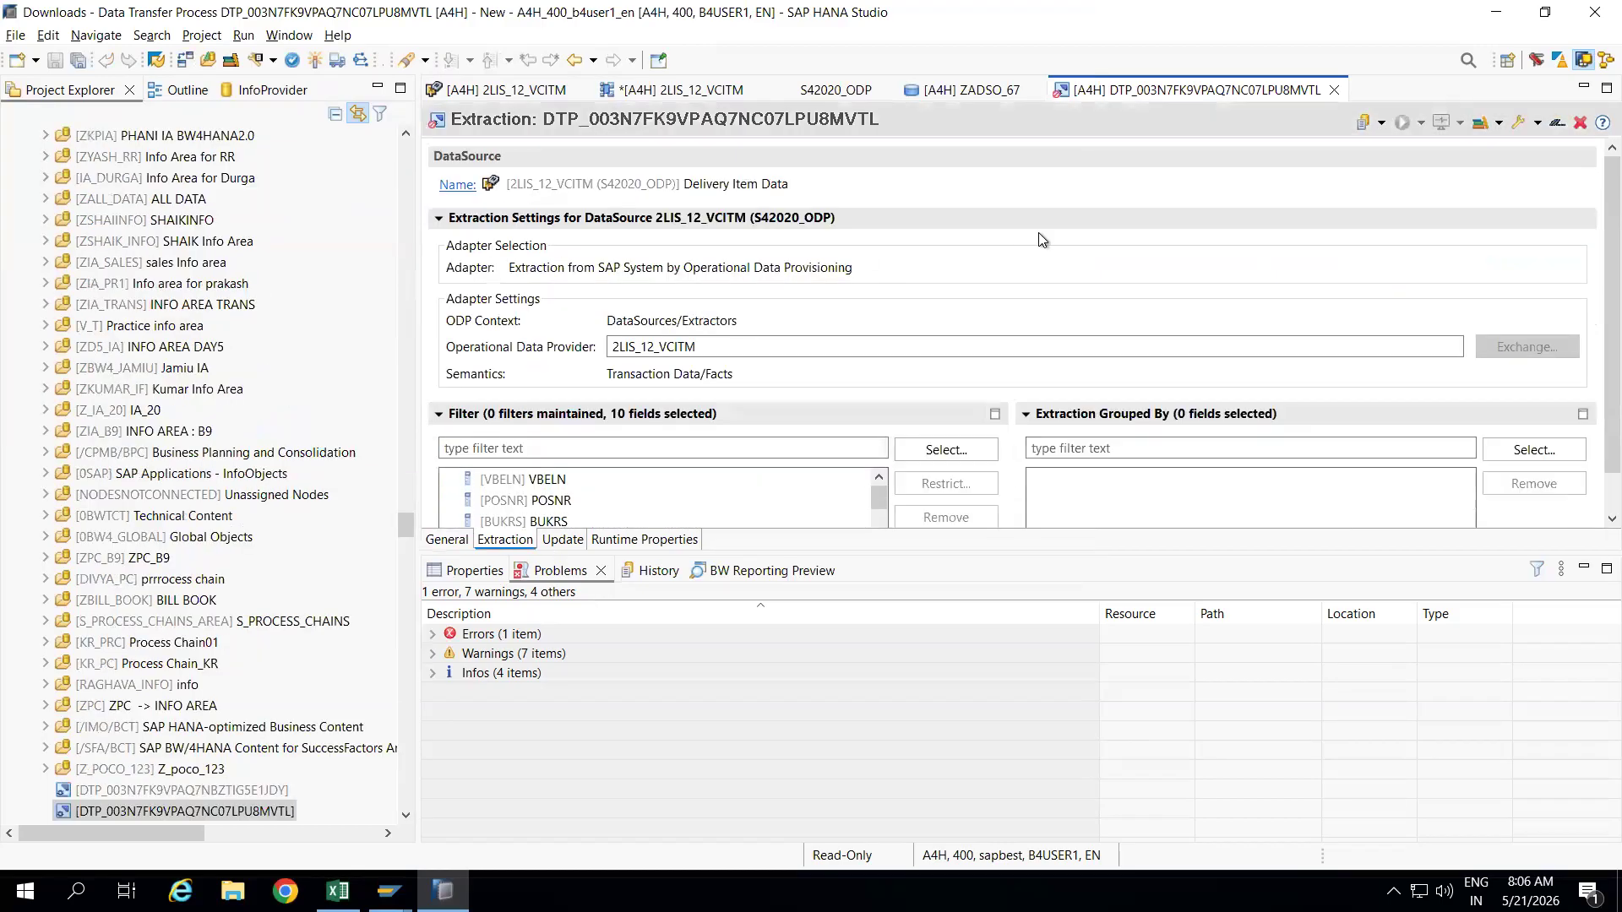
pyautogui.click(313, 62)
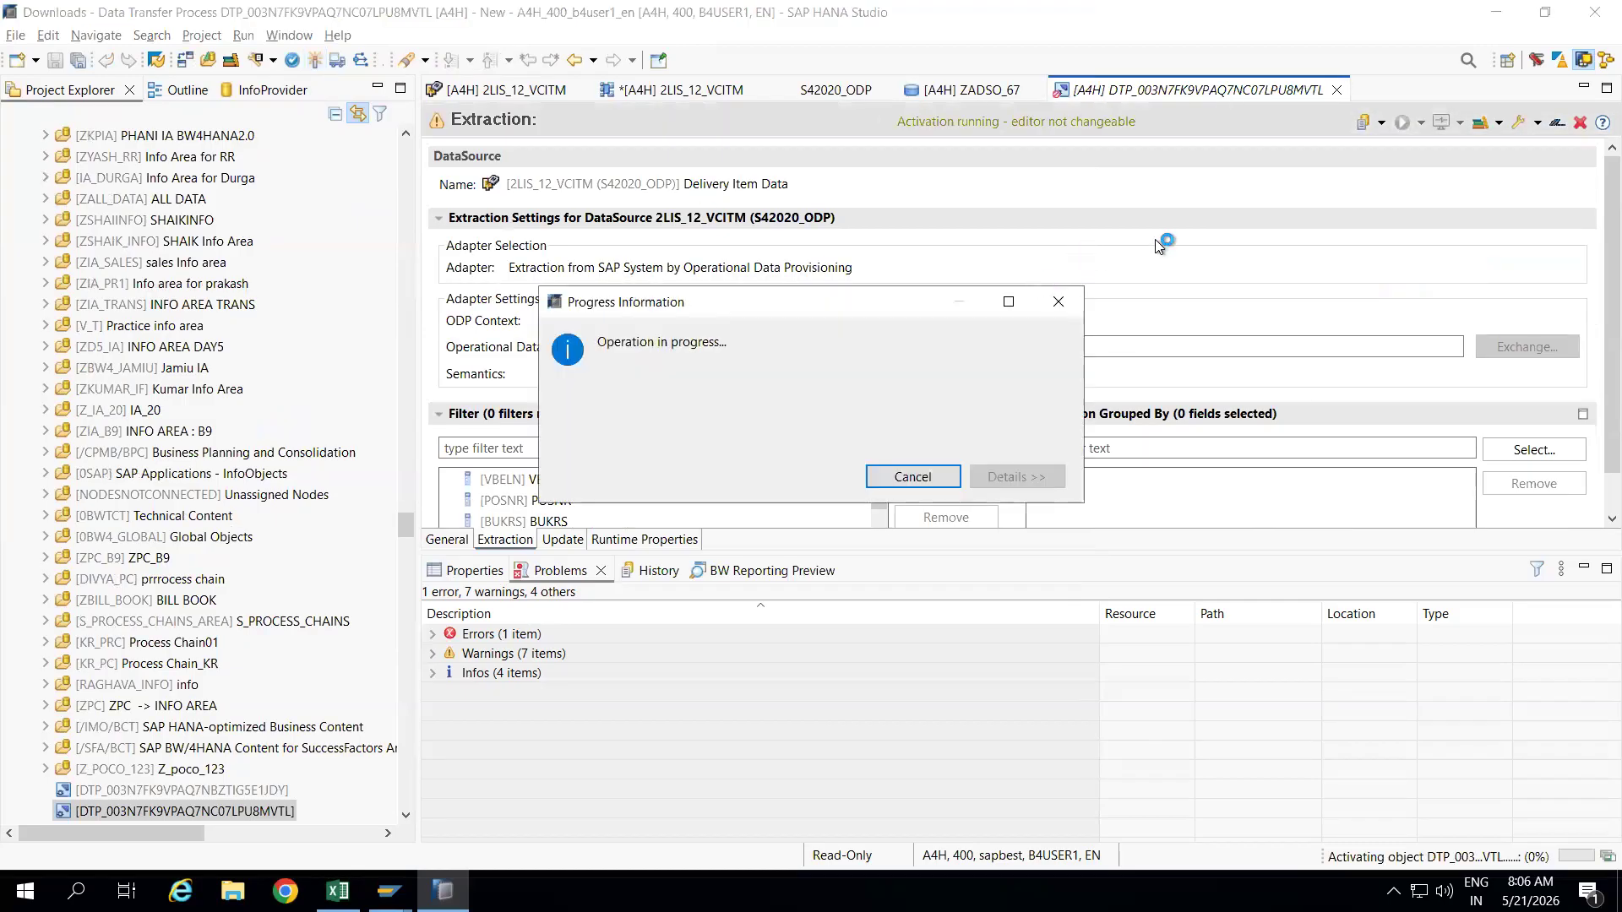
# Check the extraction mode options, keep Delta, and execute the data transfer process in the background.
pyautogui.click(450, 539)
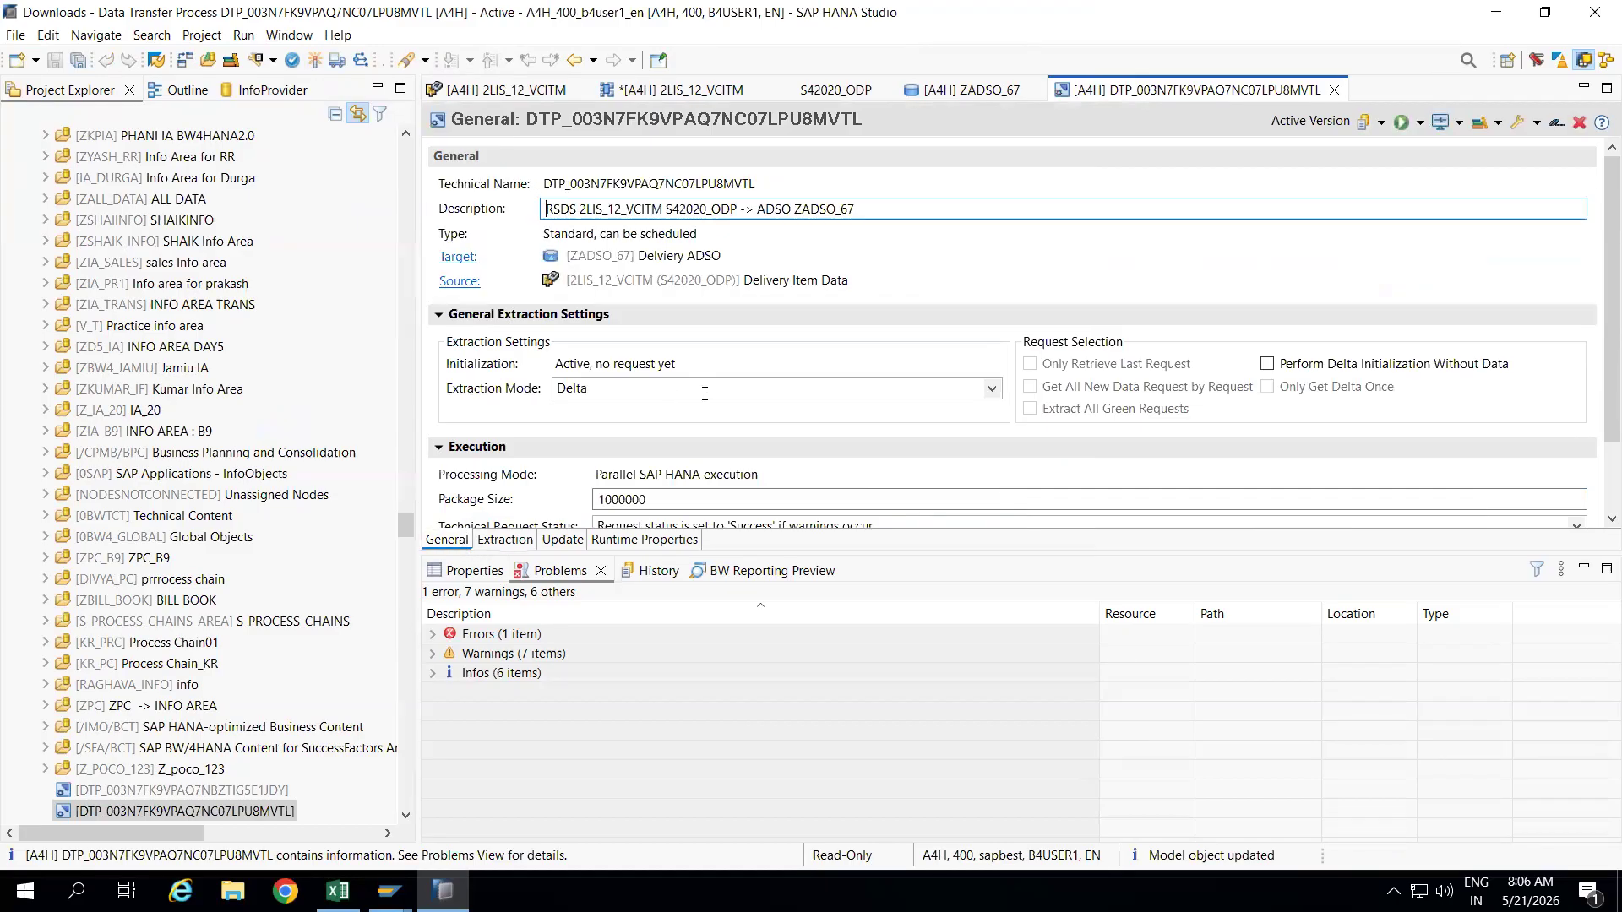
pyautogui.click(704, 394)
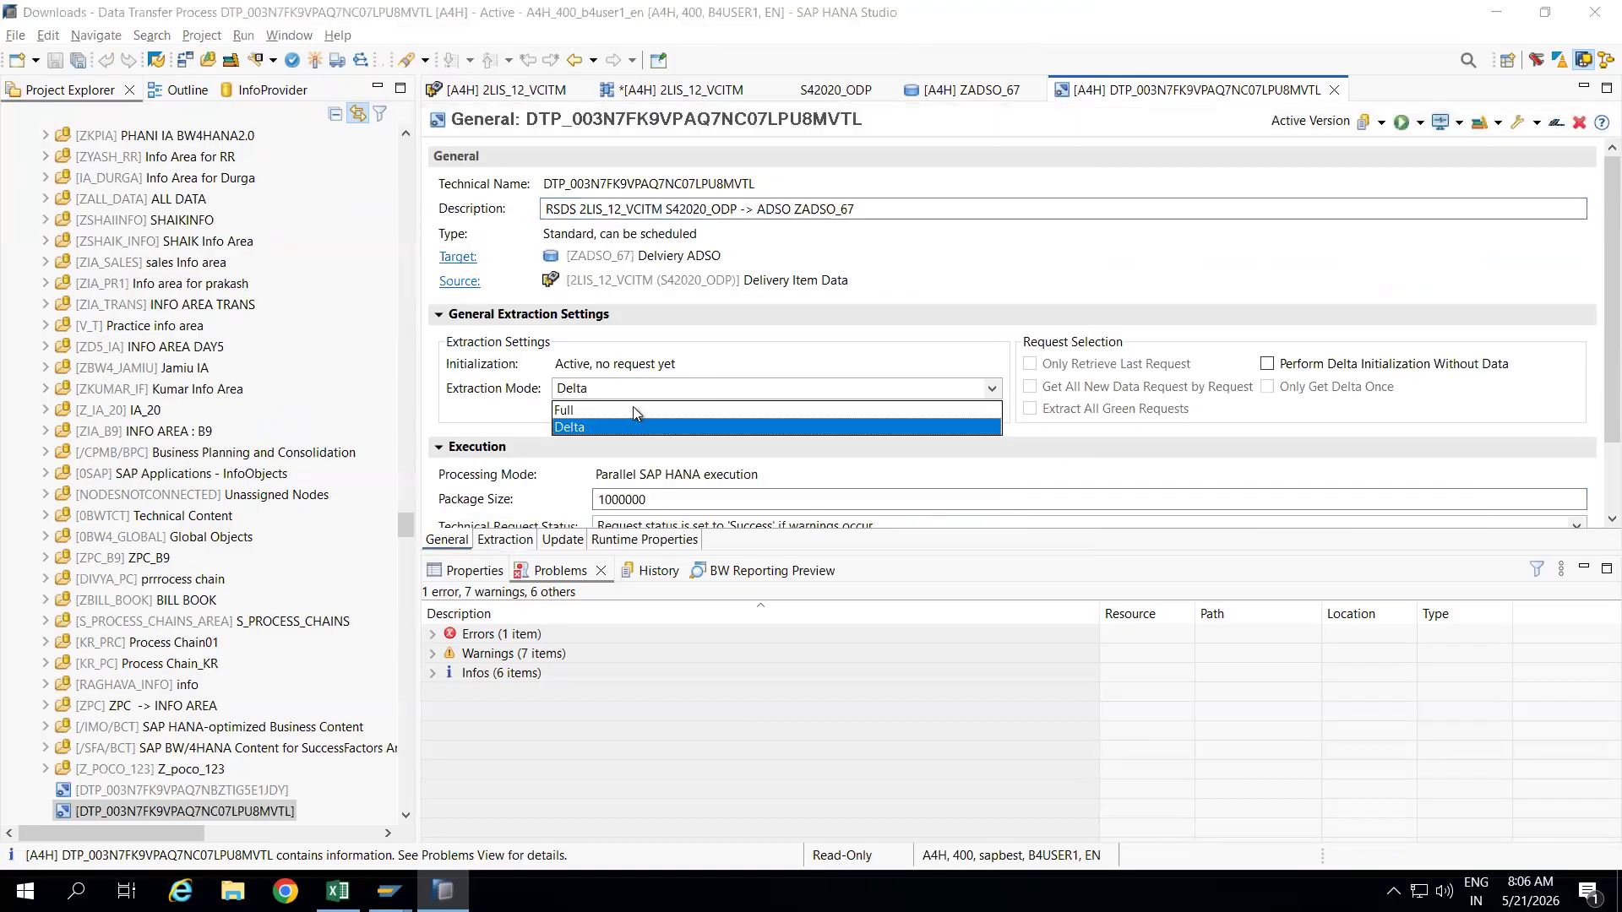
pyautogui.click(988, 277)
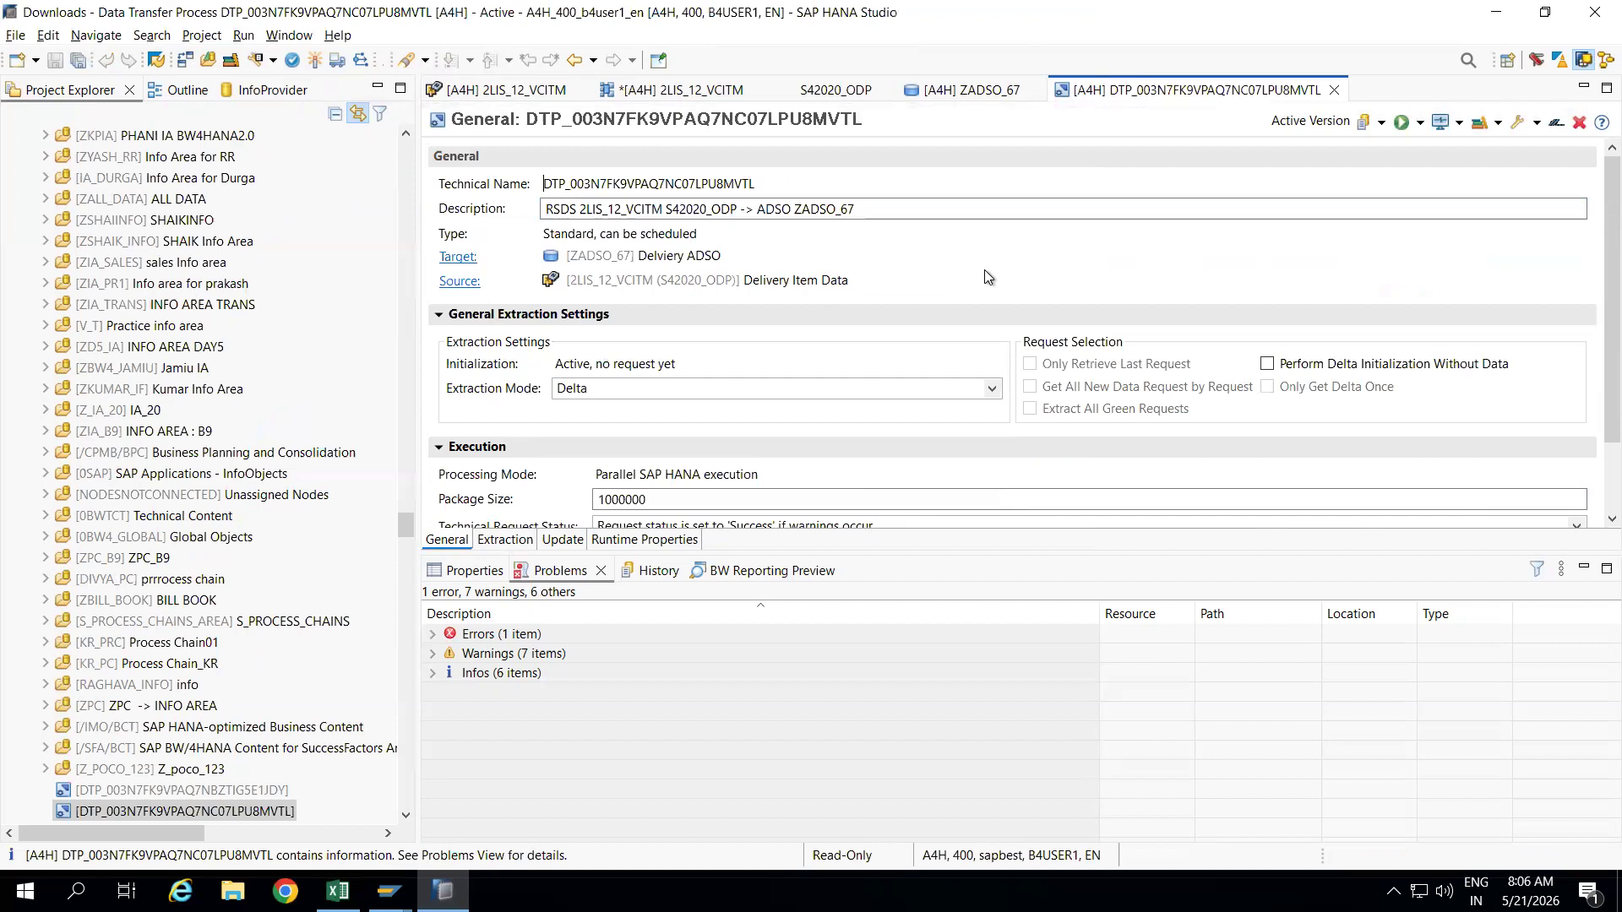
pyautogui.click(1404, 124)
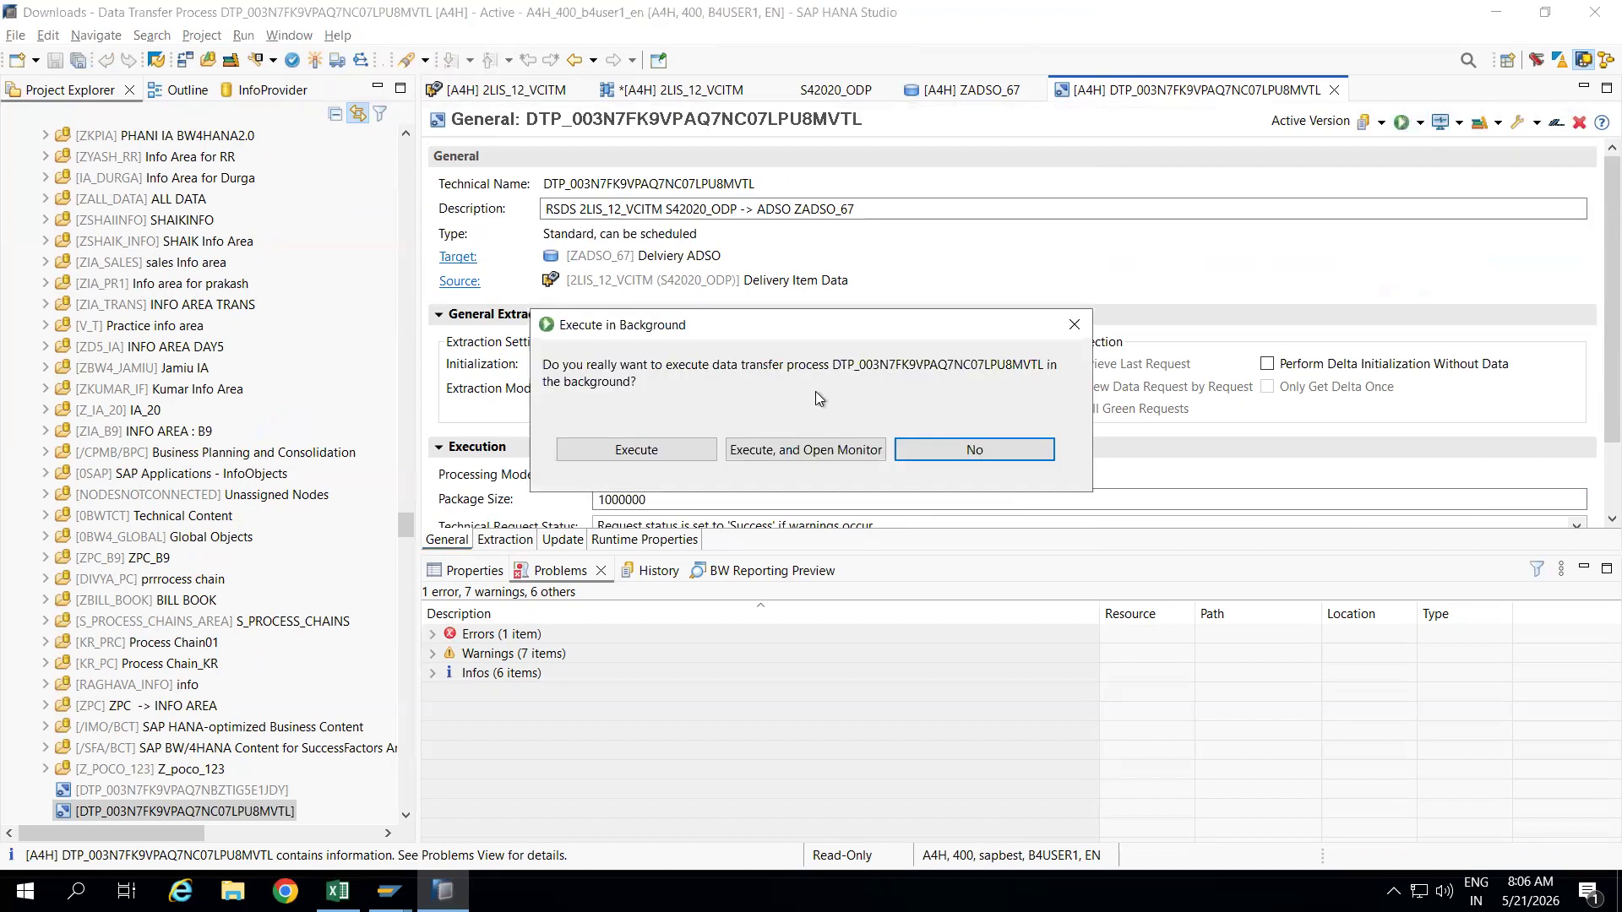
pyautogui.click(662, 454)
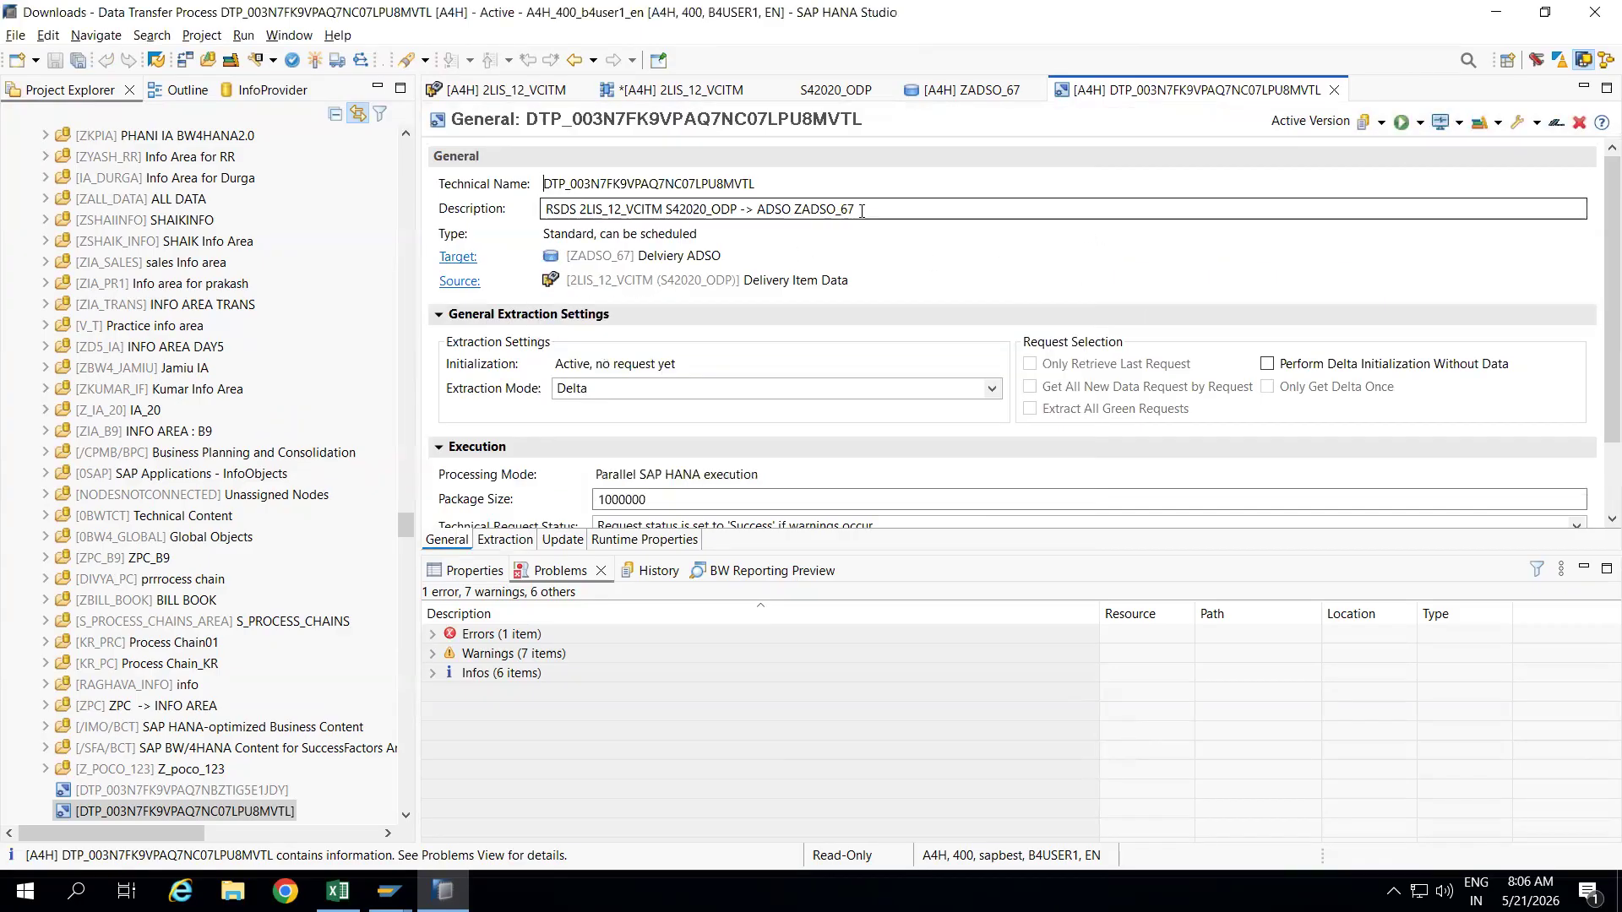
# Copy the target name ZADSO_67 from the data transfer process description.
pyautogui.rightClick(799, 210)
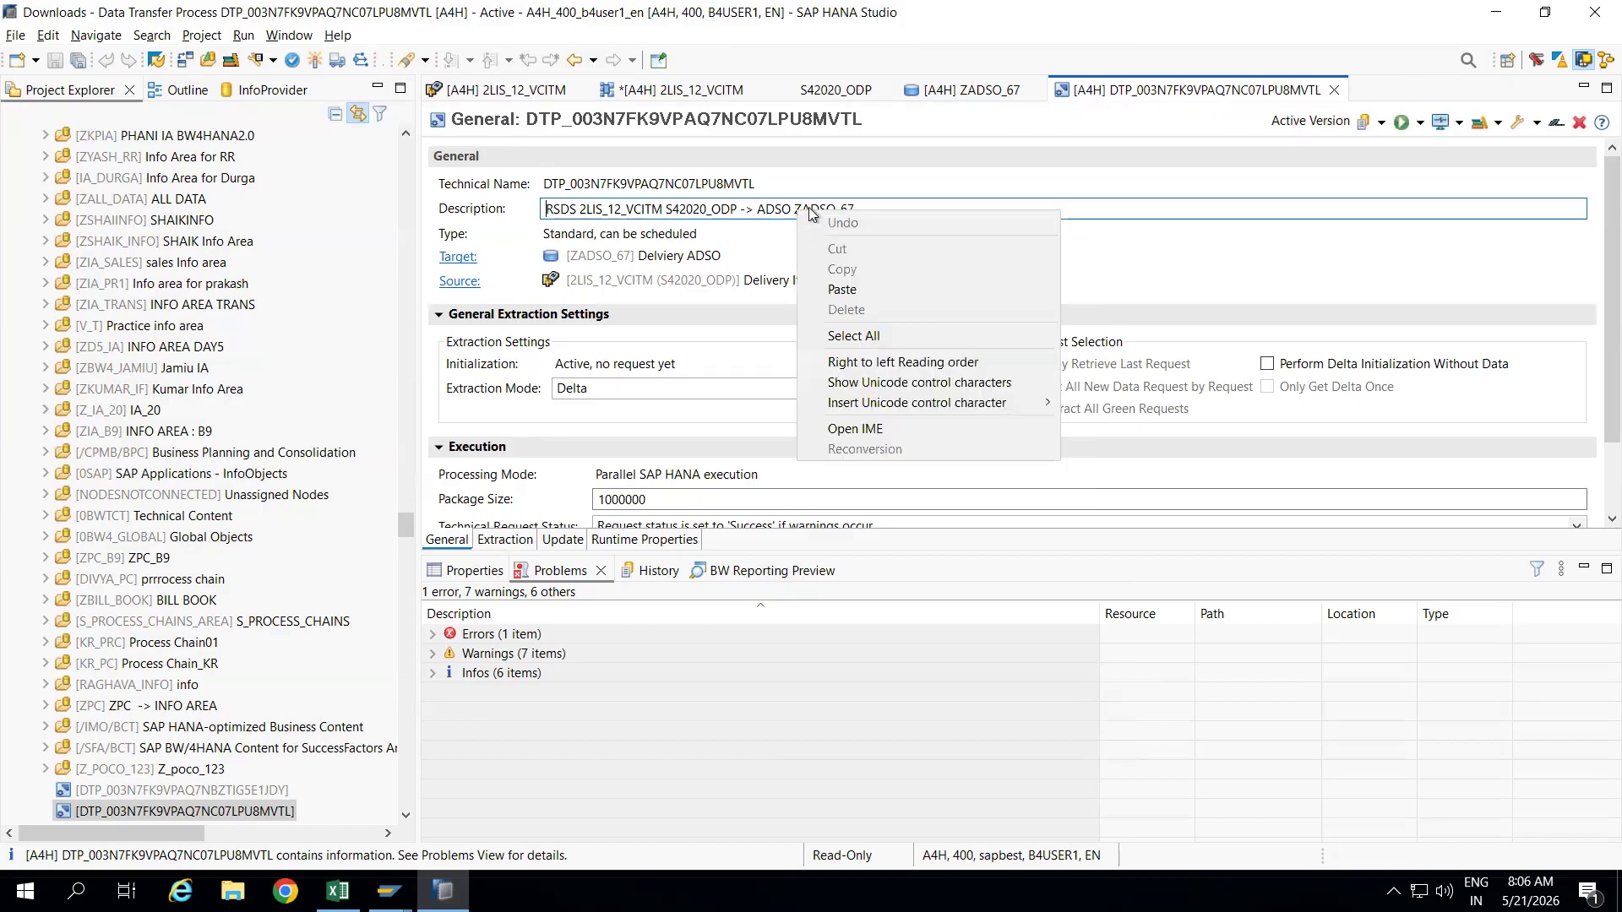
pyautogui.click(876, 201)
pyautogui.moveTo(877, 201); pyautogui.dragTo(798, 210)
pyautogui.hotkey('ctrl', 'c')
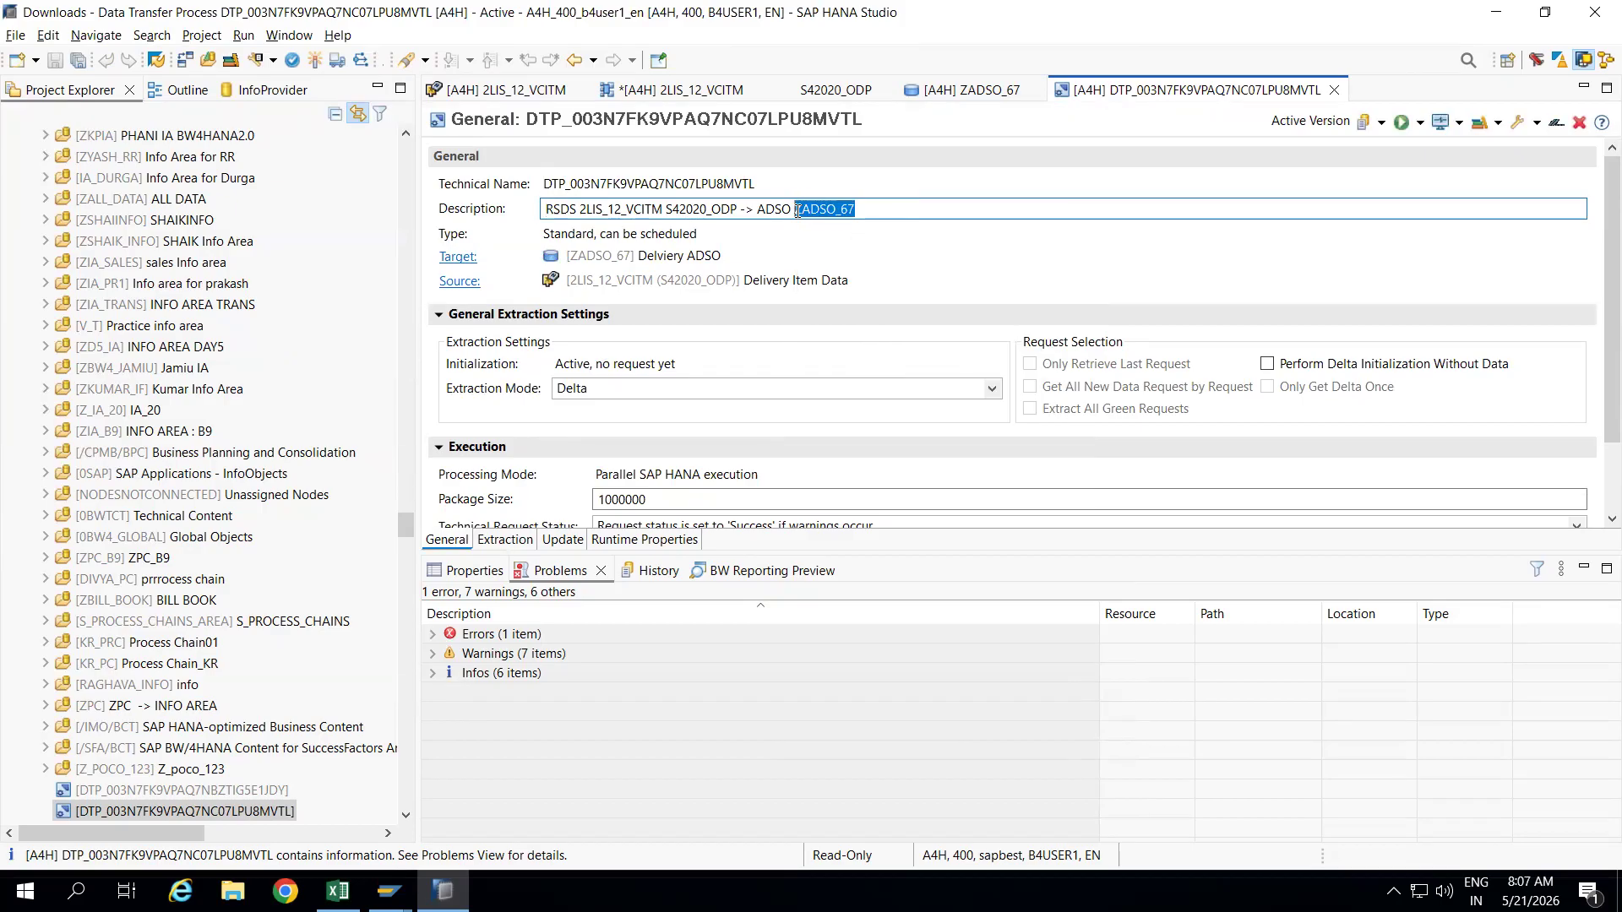
# Launch an SAP GUI session for project A4H_400_b4user1_en and open transaction RSMNG.
pyautogui.click(157, 60)
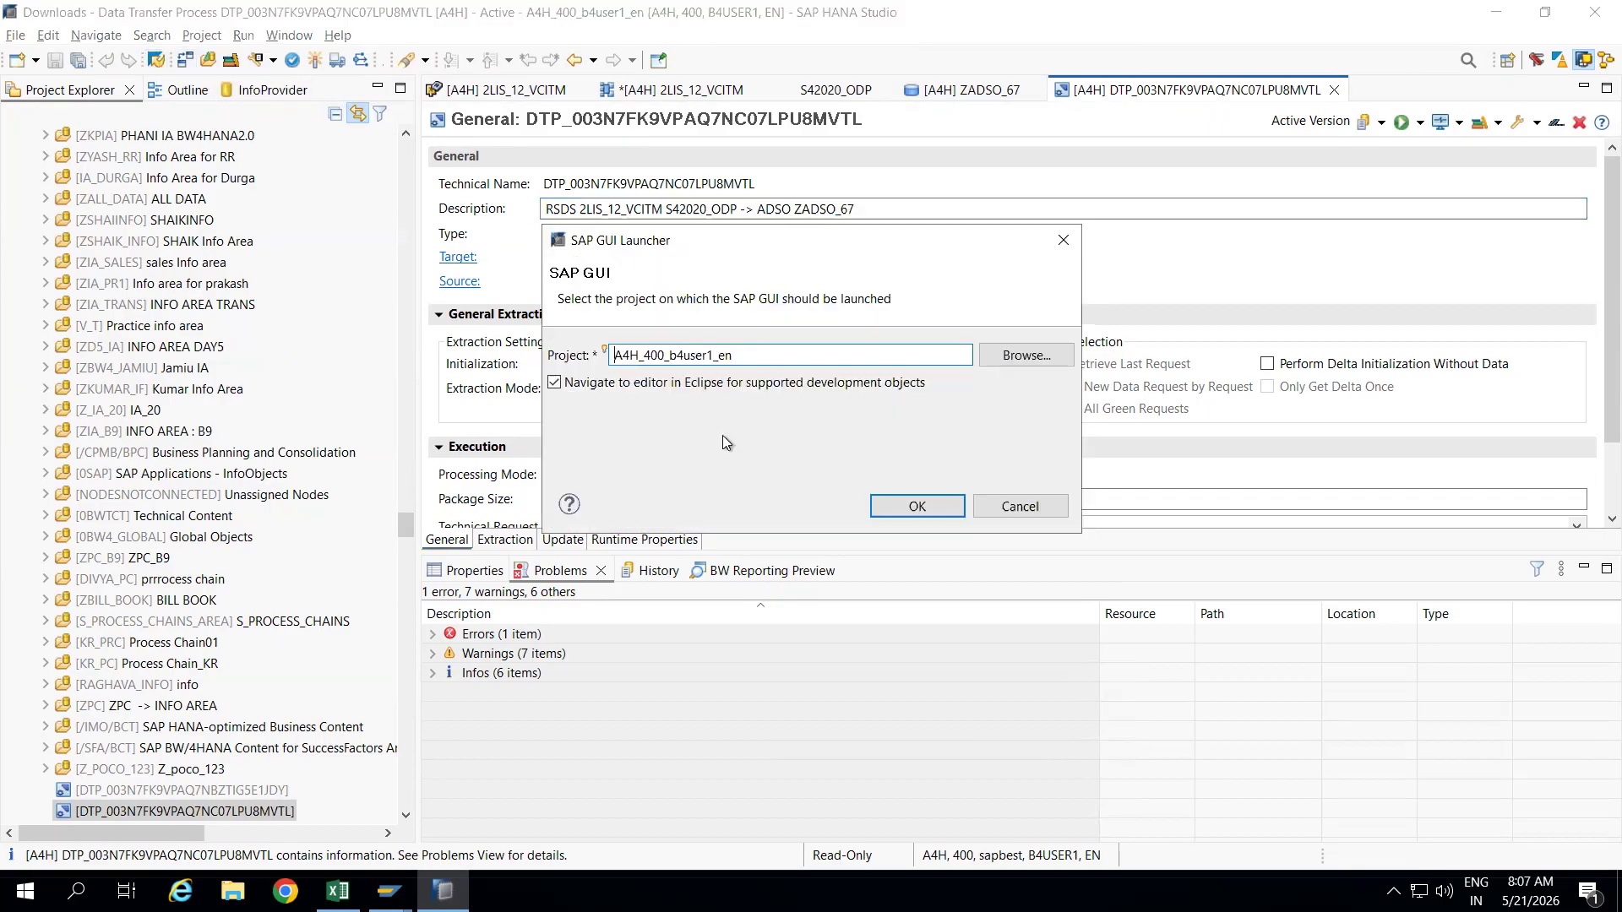
pyautogui.click(912, 507)
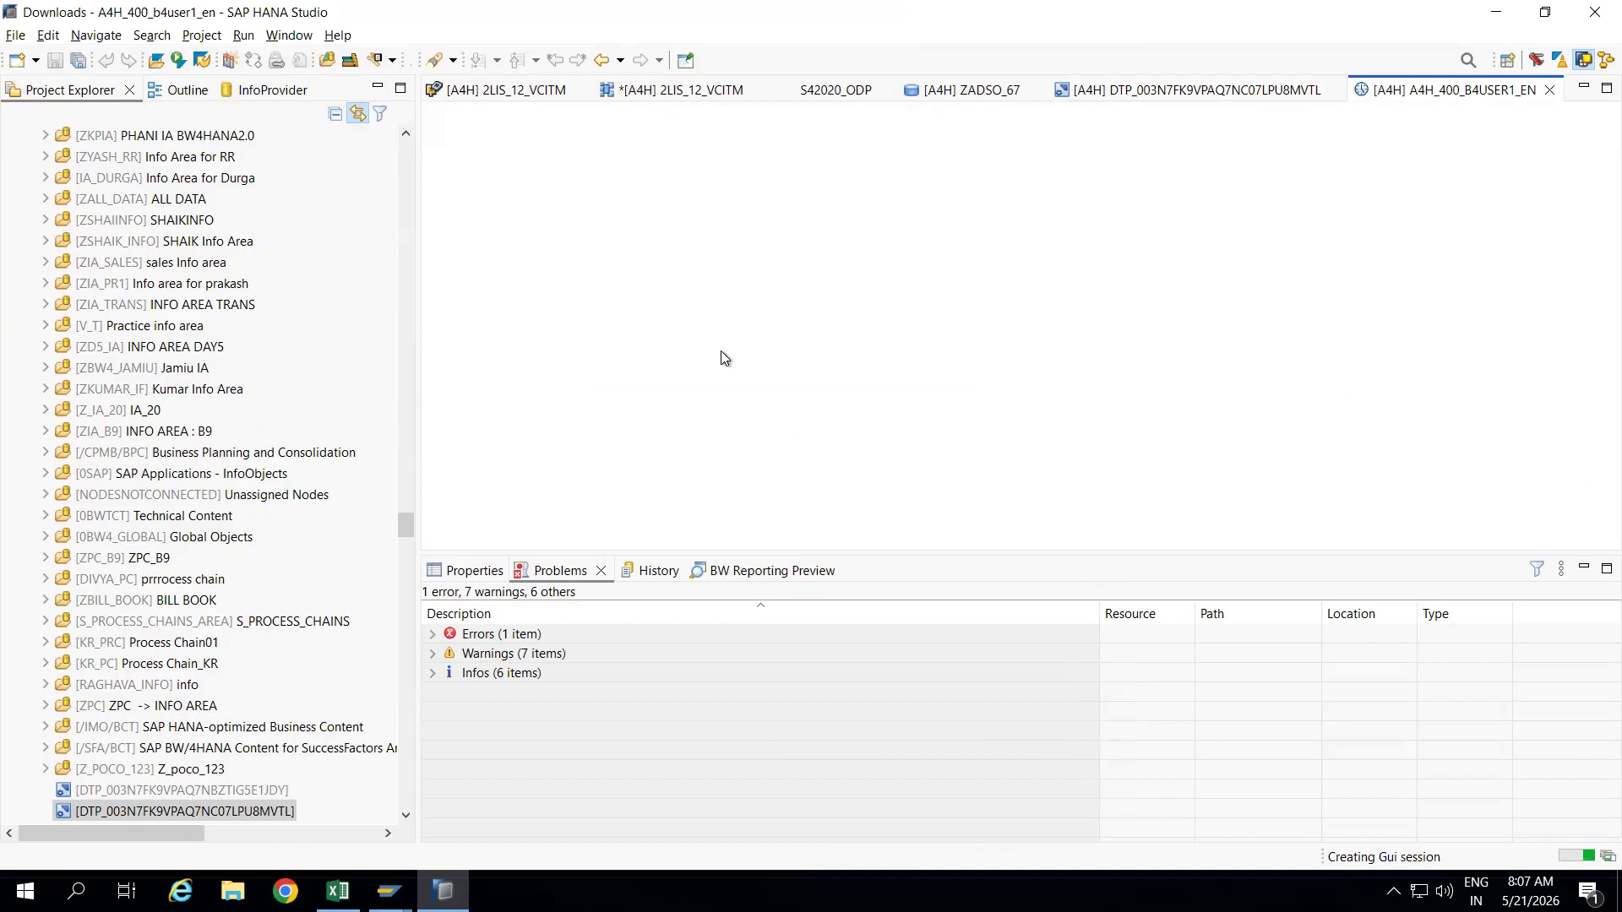
pyautogui.write('RS')
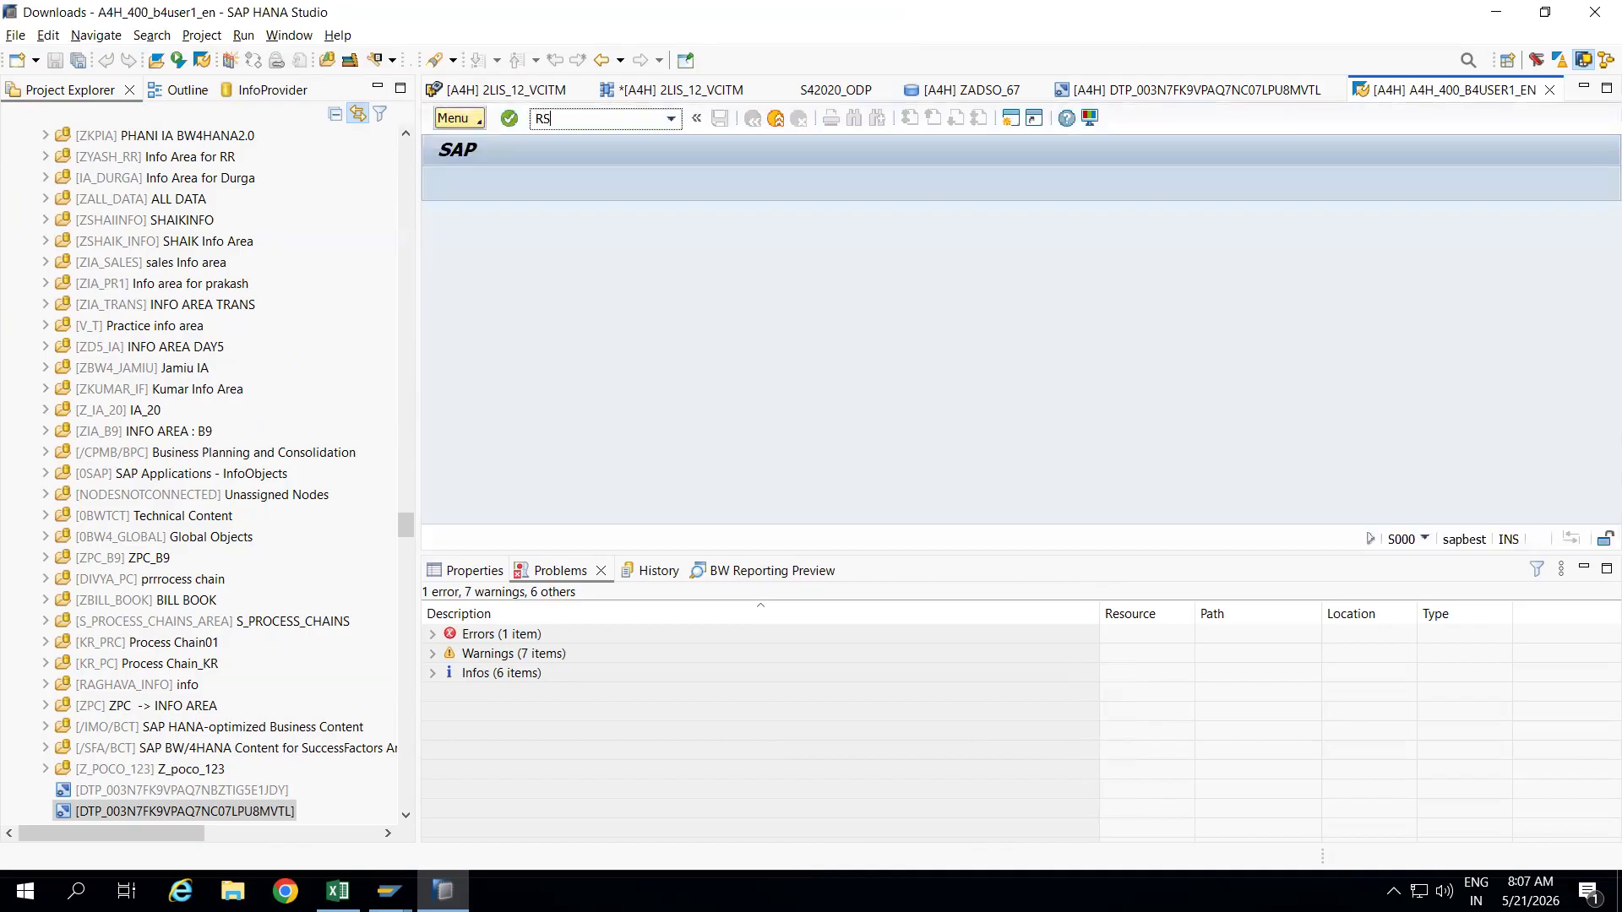
pyautogui.write('MNG')
pyautogui.press('Return')
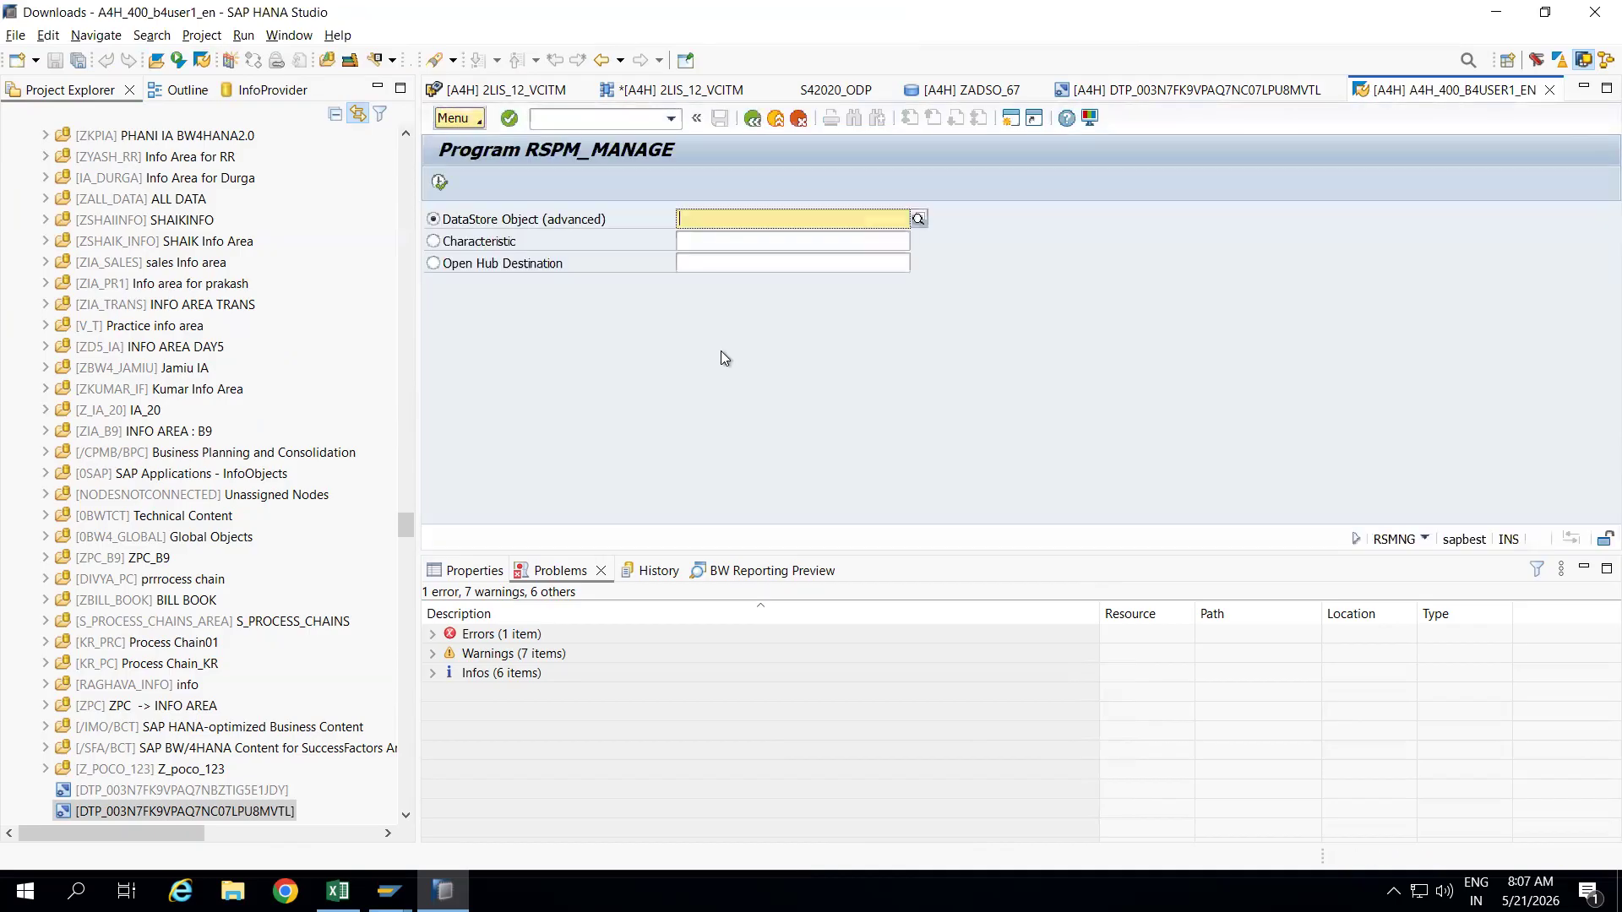
# Display the load requests of DataStore Object (advanced) ZADSO_67, acknowledging the information message.
pyautogui.hotkey('ctrl', 'v')
pyautogui.click(439, 183)
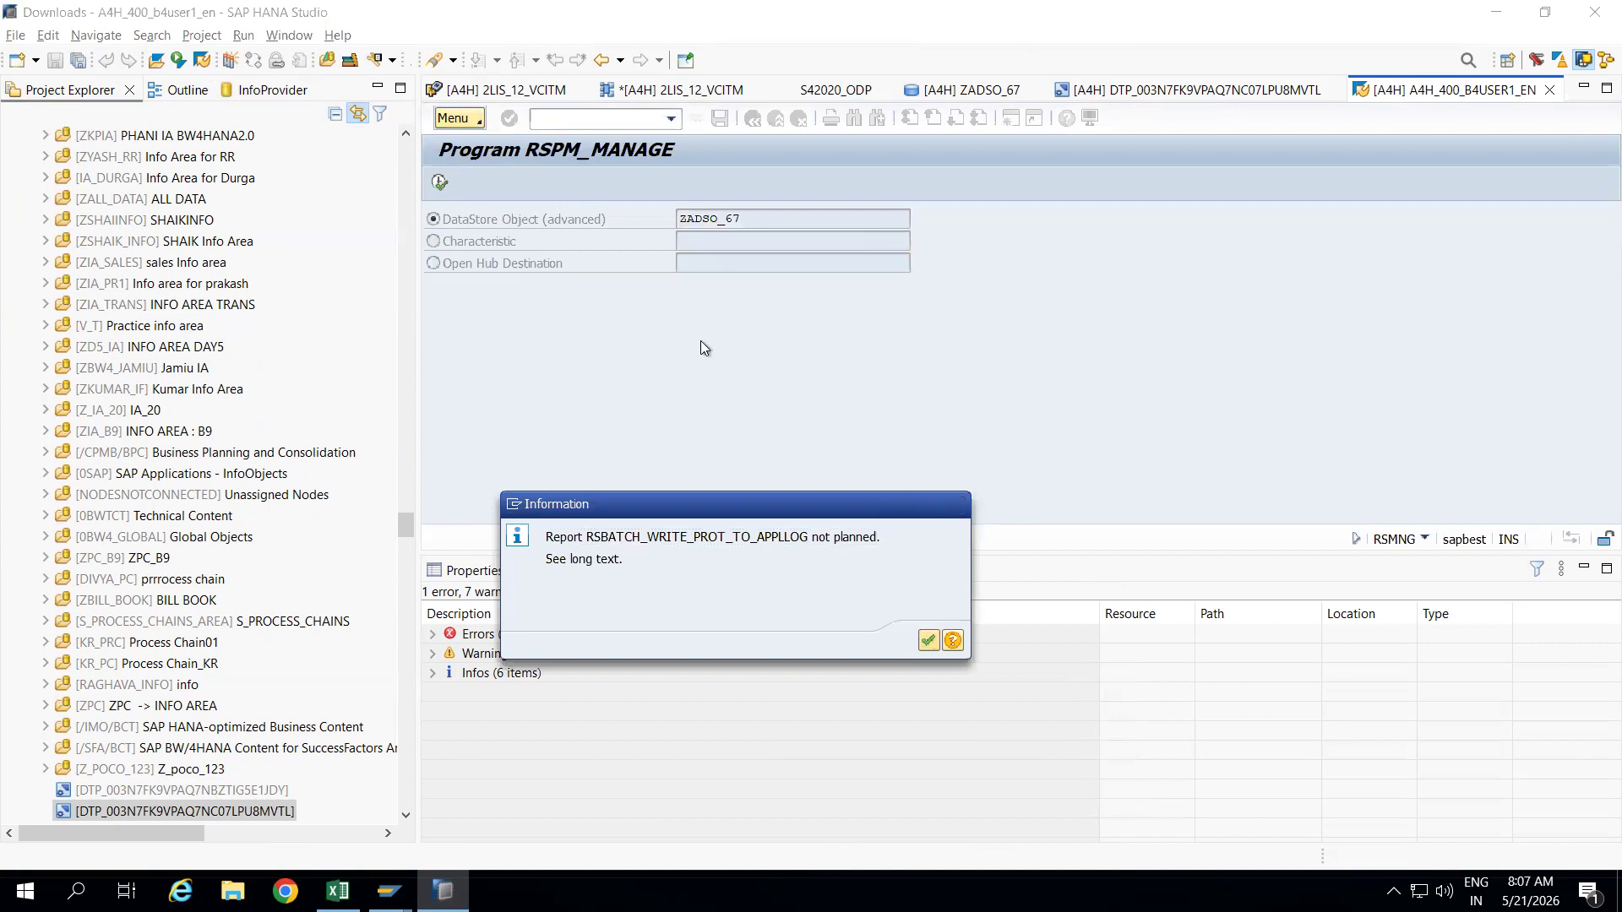
pyautogui.press('Return')
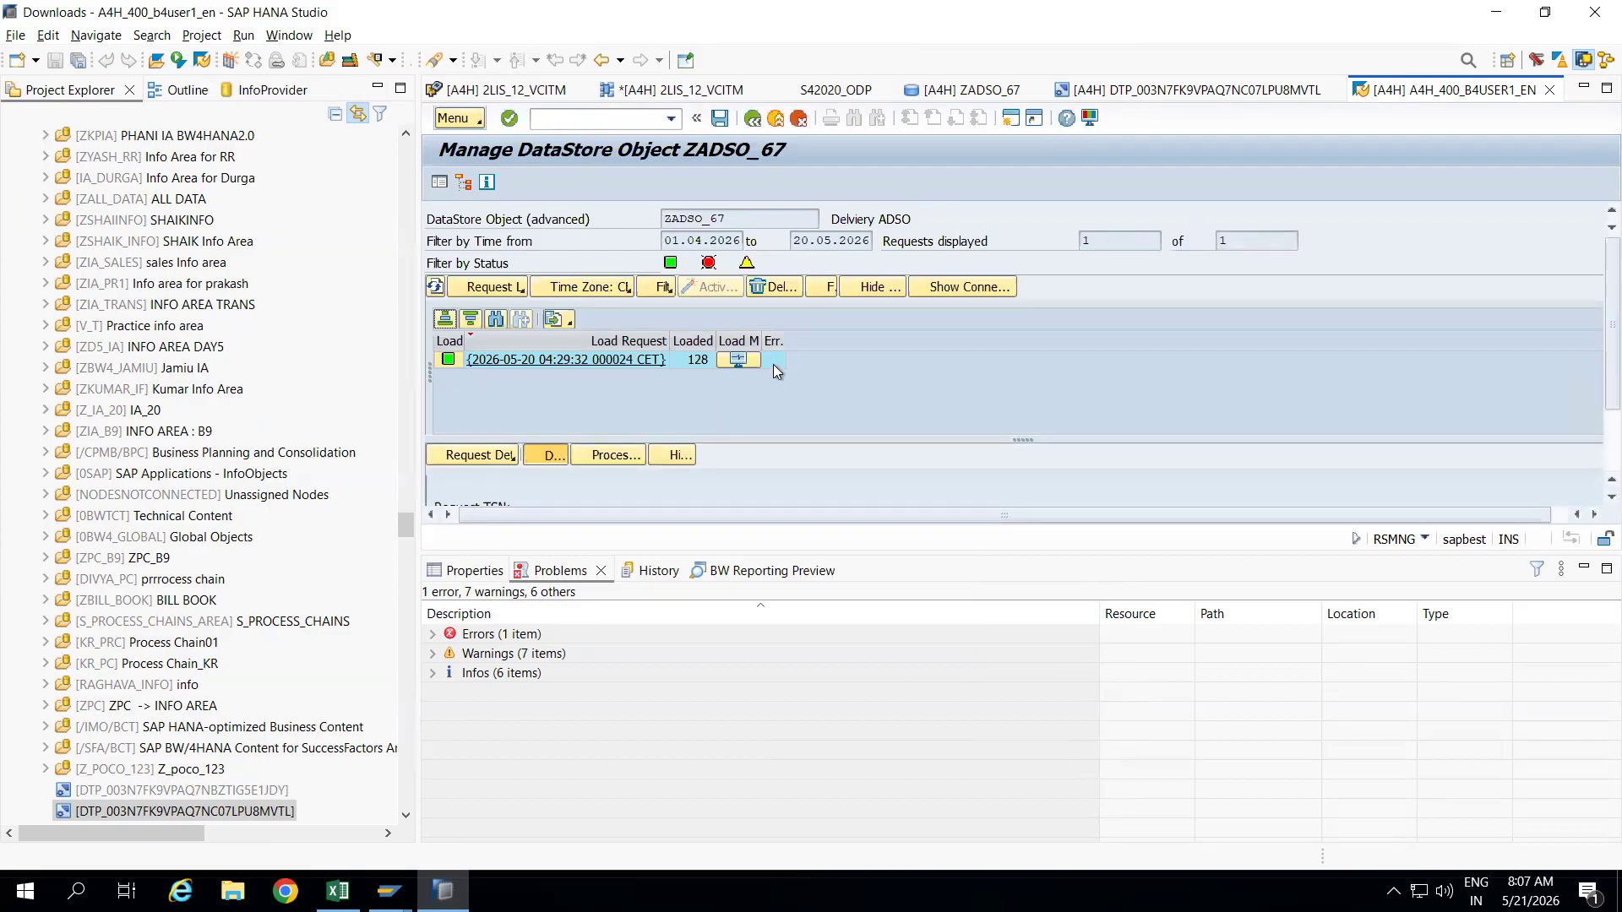
# Switch to the S/4HANA SAP GUI session and run the RSA3 extractor check for DataSource 2LIS_12_VCITM.
pyautogui.moveTo(389, 891)
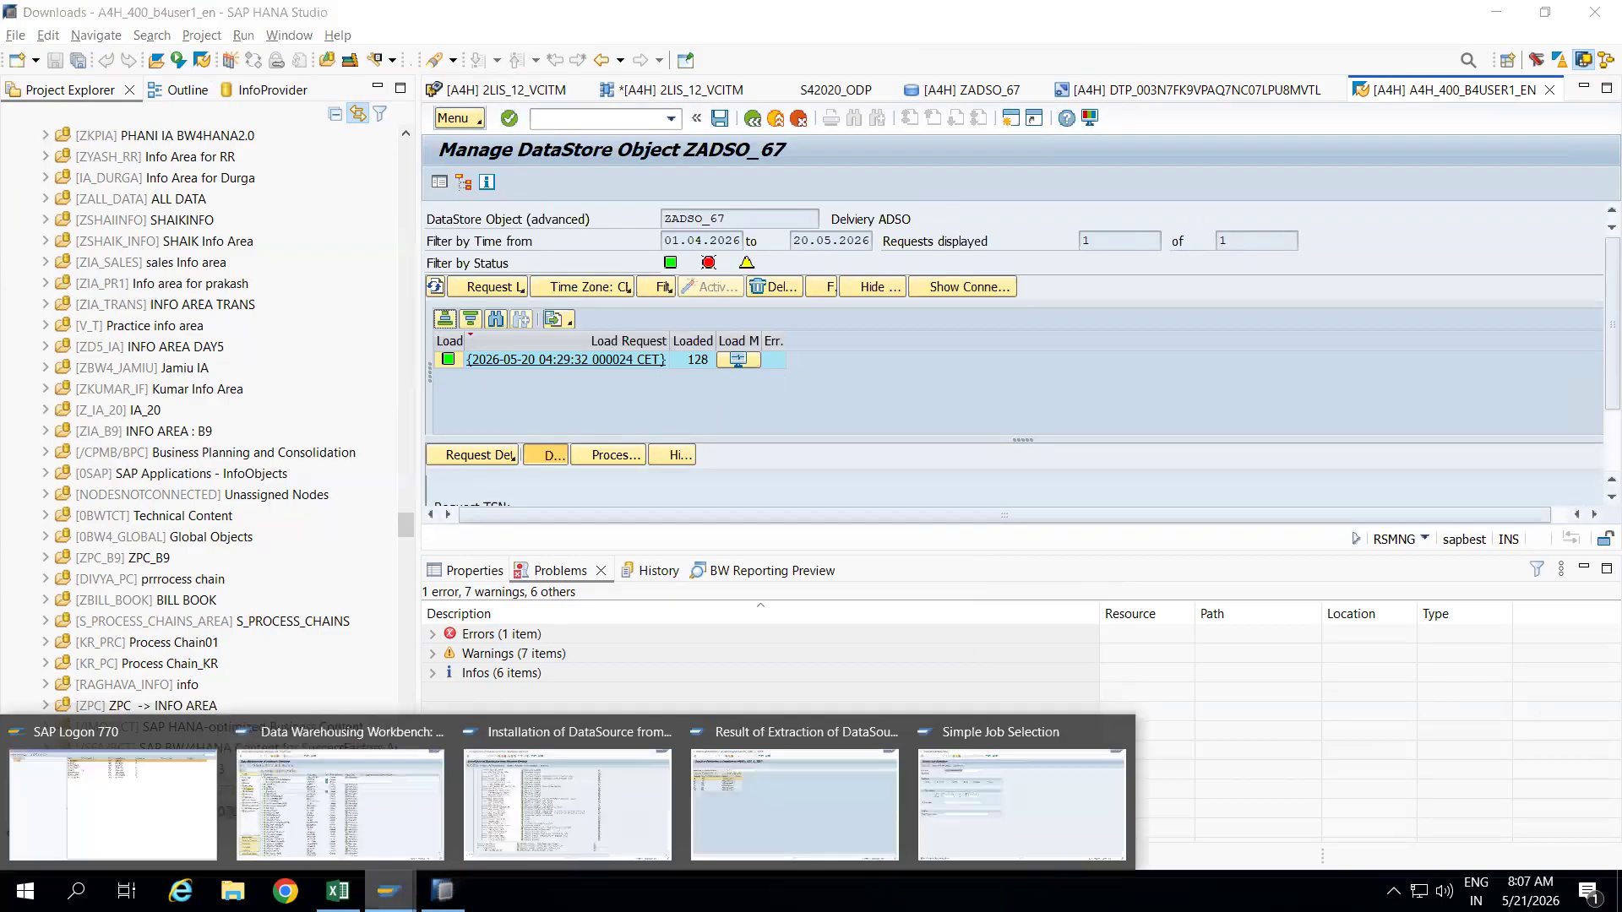
pyautogui.click(559, 763)
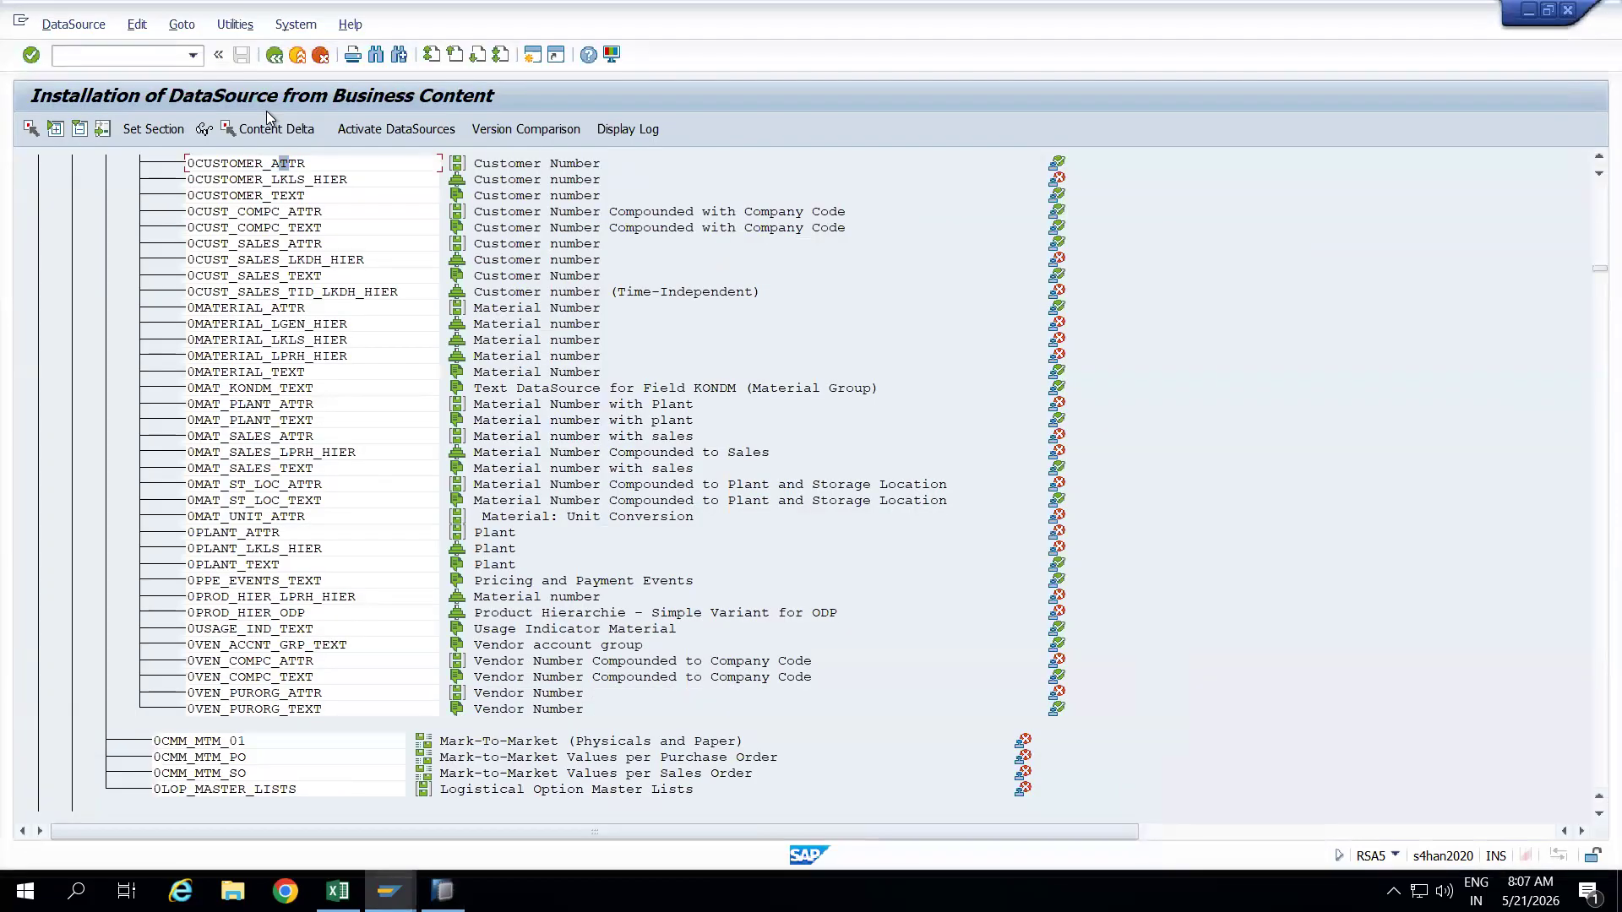
pyautogui.hotkey('ctrl', '/')
pyautogui.write('/nrsa3')
pyautogui.press('Return')
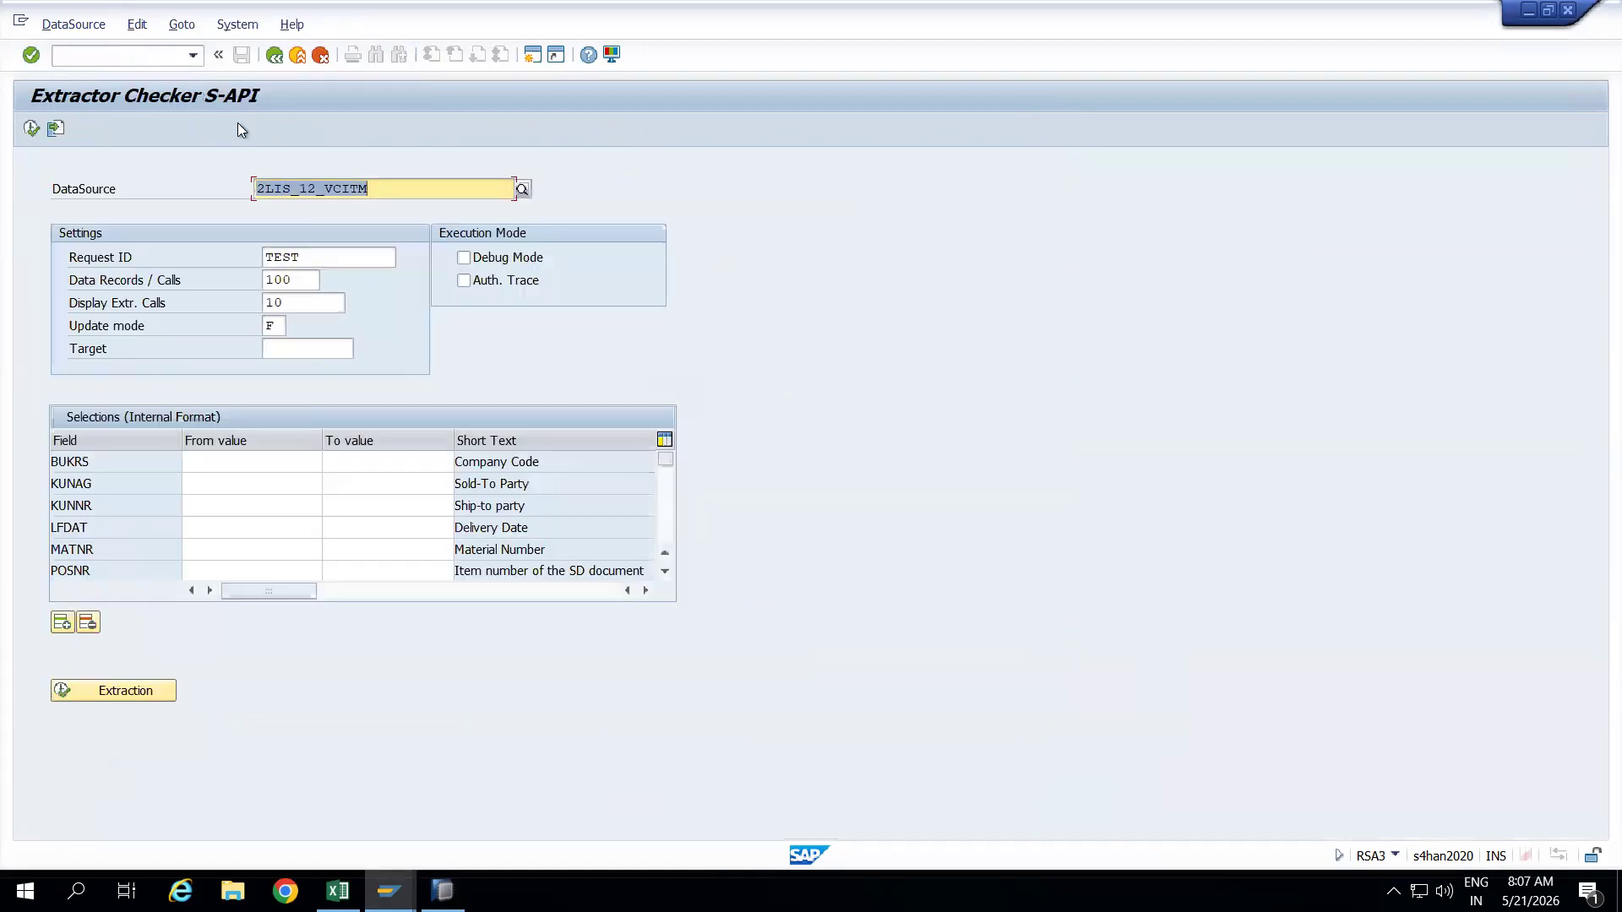
pyautogui.press('F8')
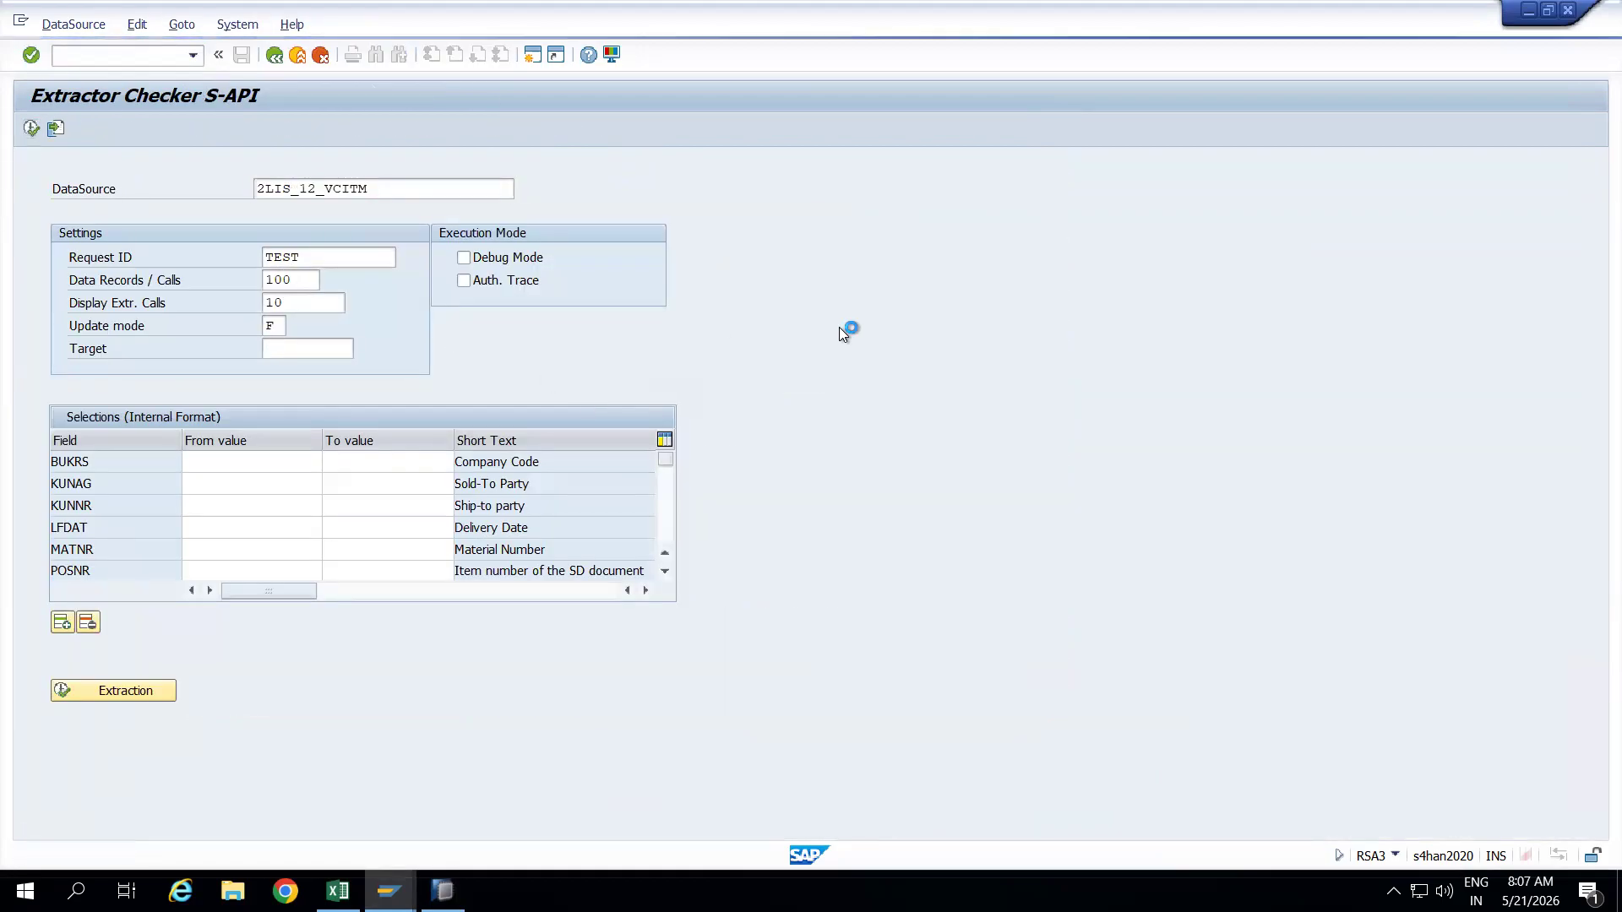
pyautogui.moveTo(483, 469); pyautogui.dragTo(978, 296)
# Return to SAP HANA Studio and check which data display options the ZADSO_67 load request offers.
pyautogui.hotkey('alt', 'Tab')
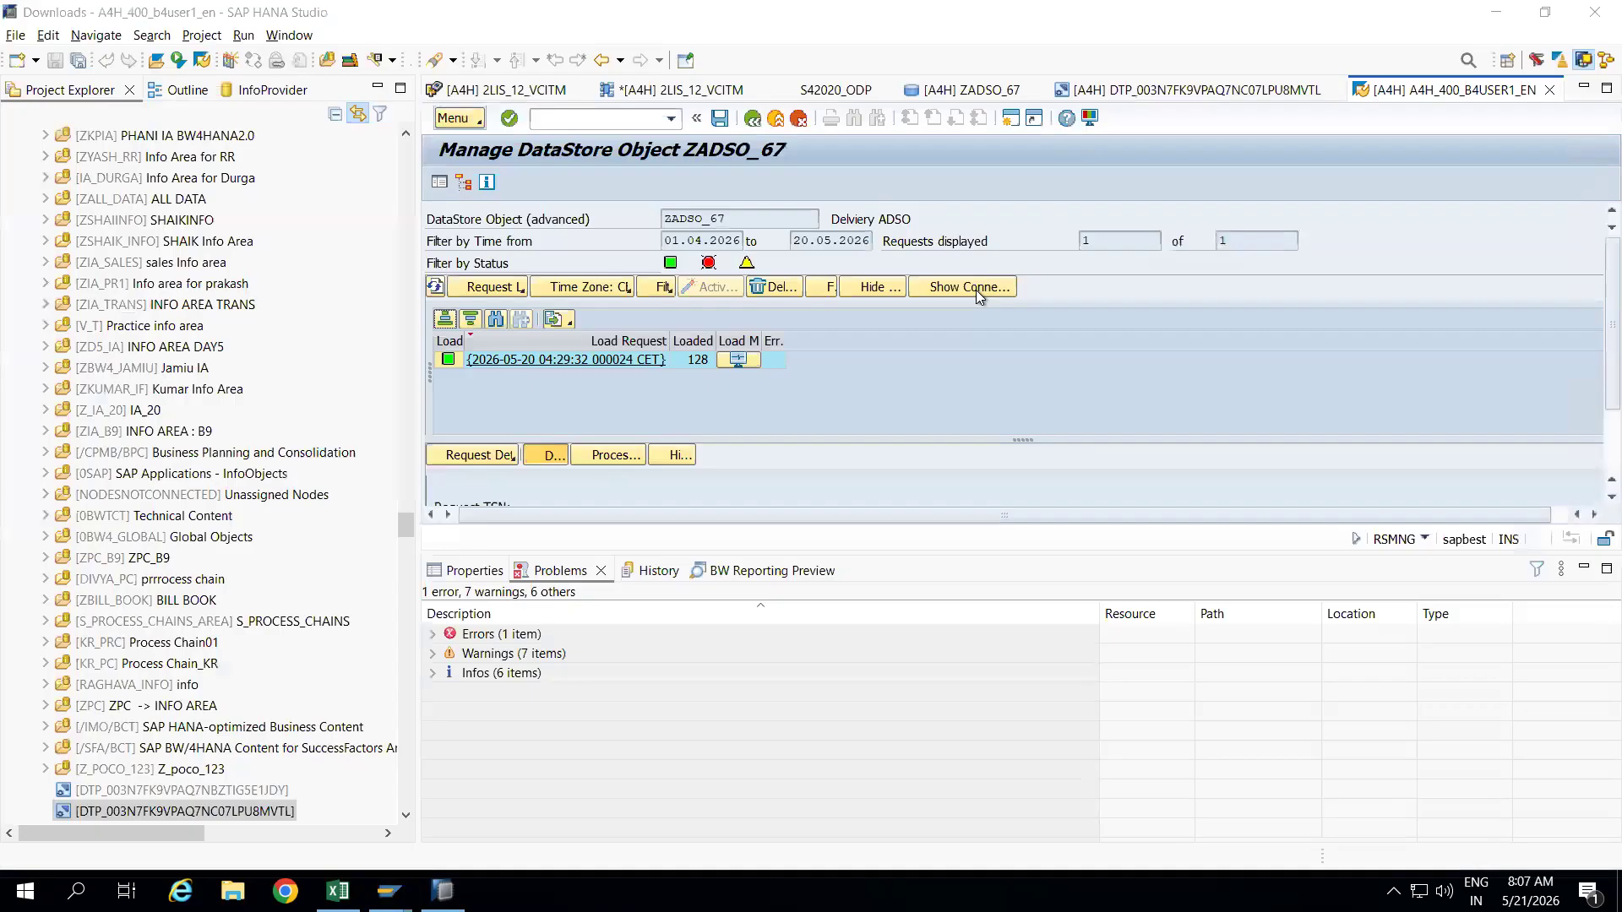
pyautogui.click(772, 359)
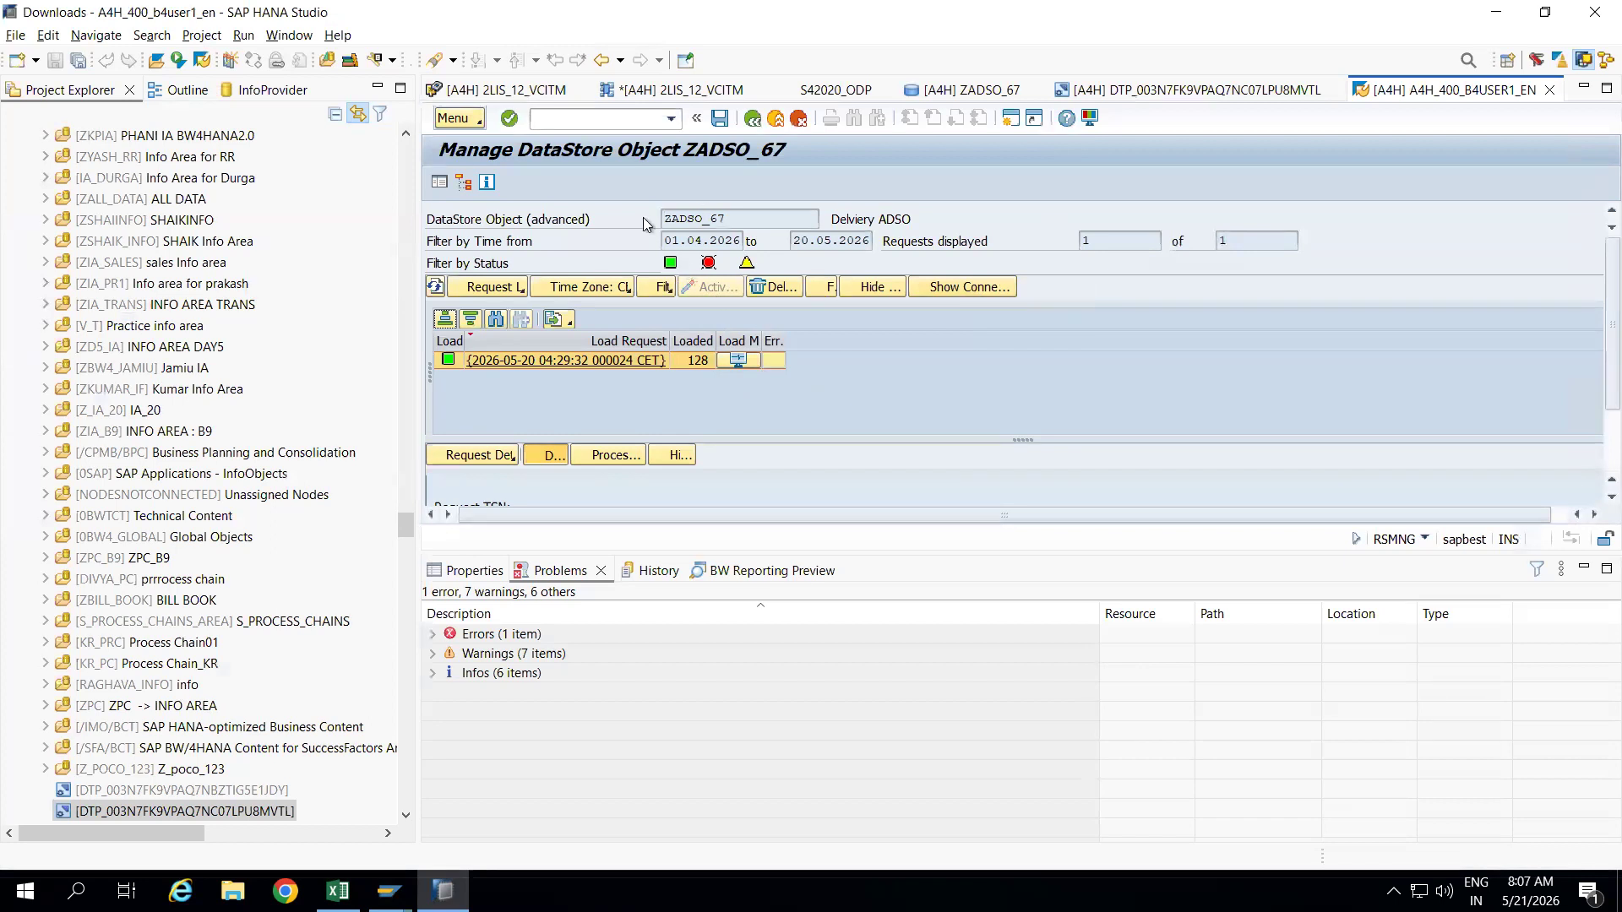
pyautogui.rightClick(698, 357)
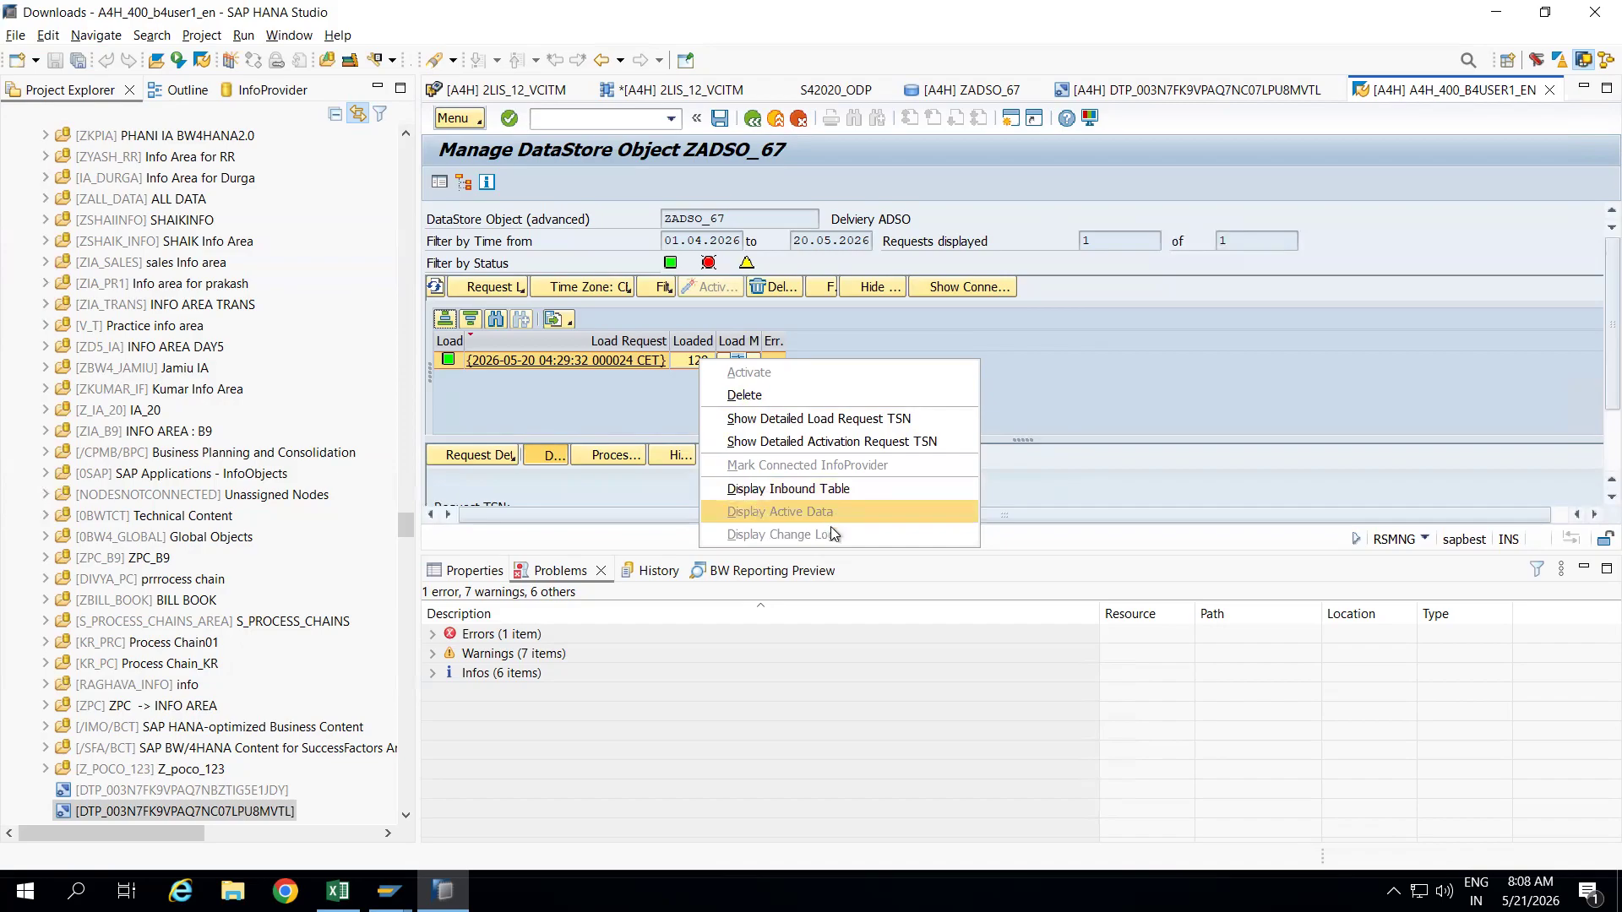
pyautogui.click(1074, 401)
# Switch to the Excel notes and review the LSA++ Architecture layers from Staging Layer to Virtual Layer beside the LSA architecture.
pyautogui.click(337, 892)
pyautogui.click(1184, 559)
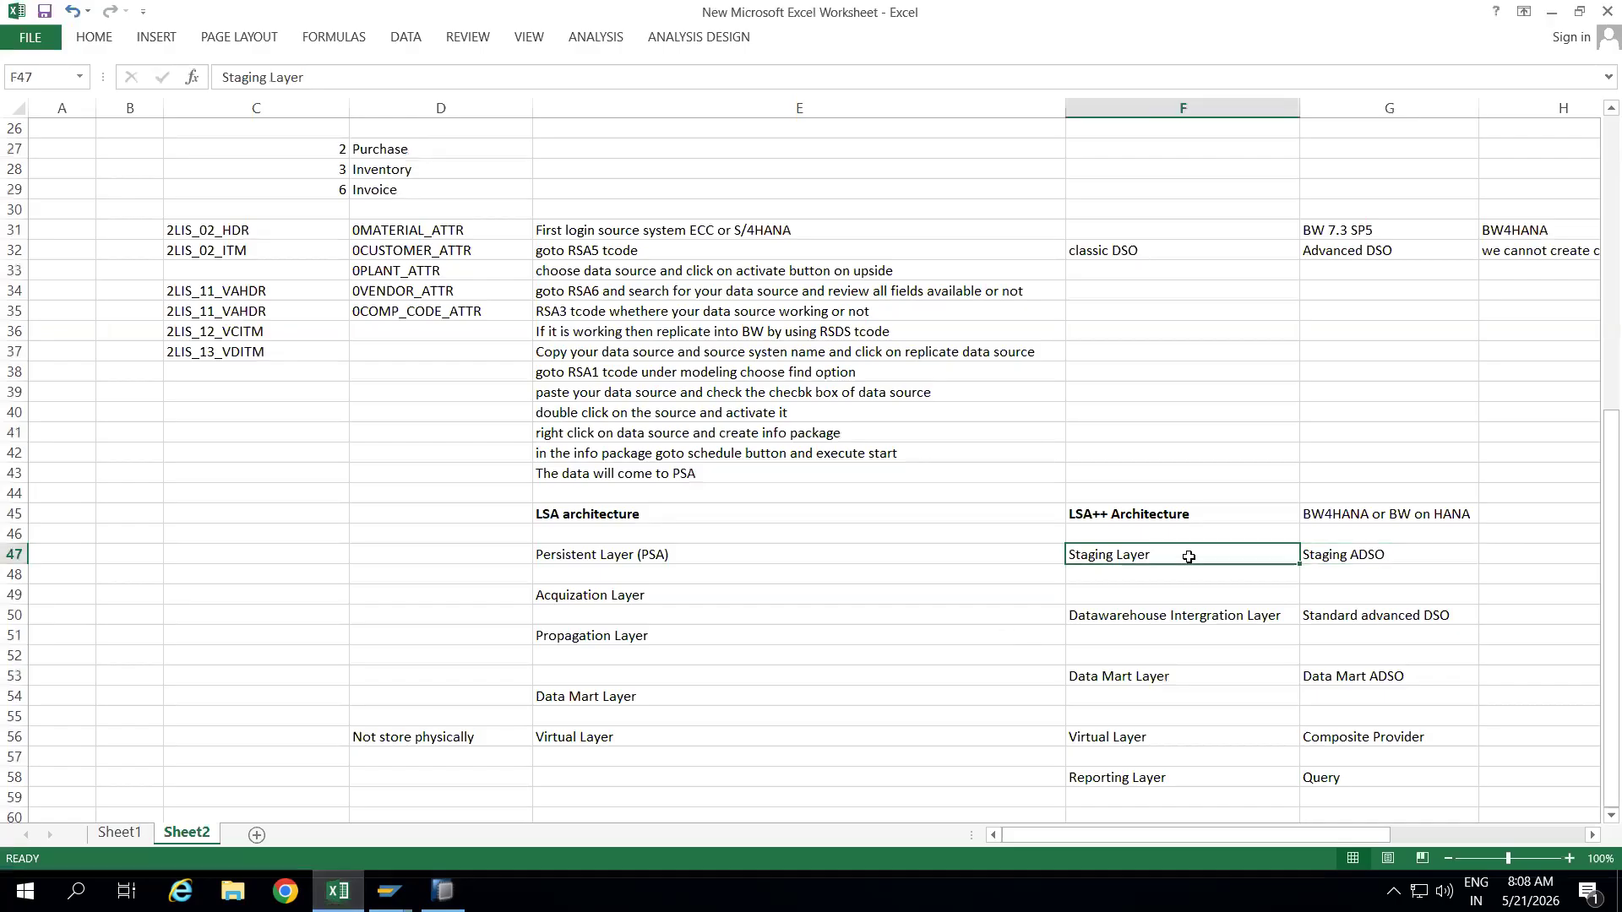
pyautogui.click(1164, 513)
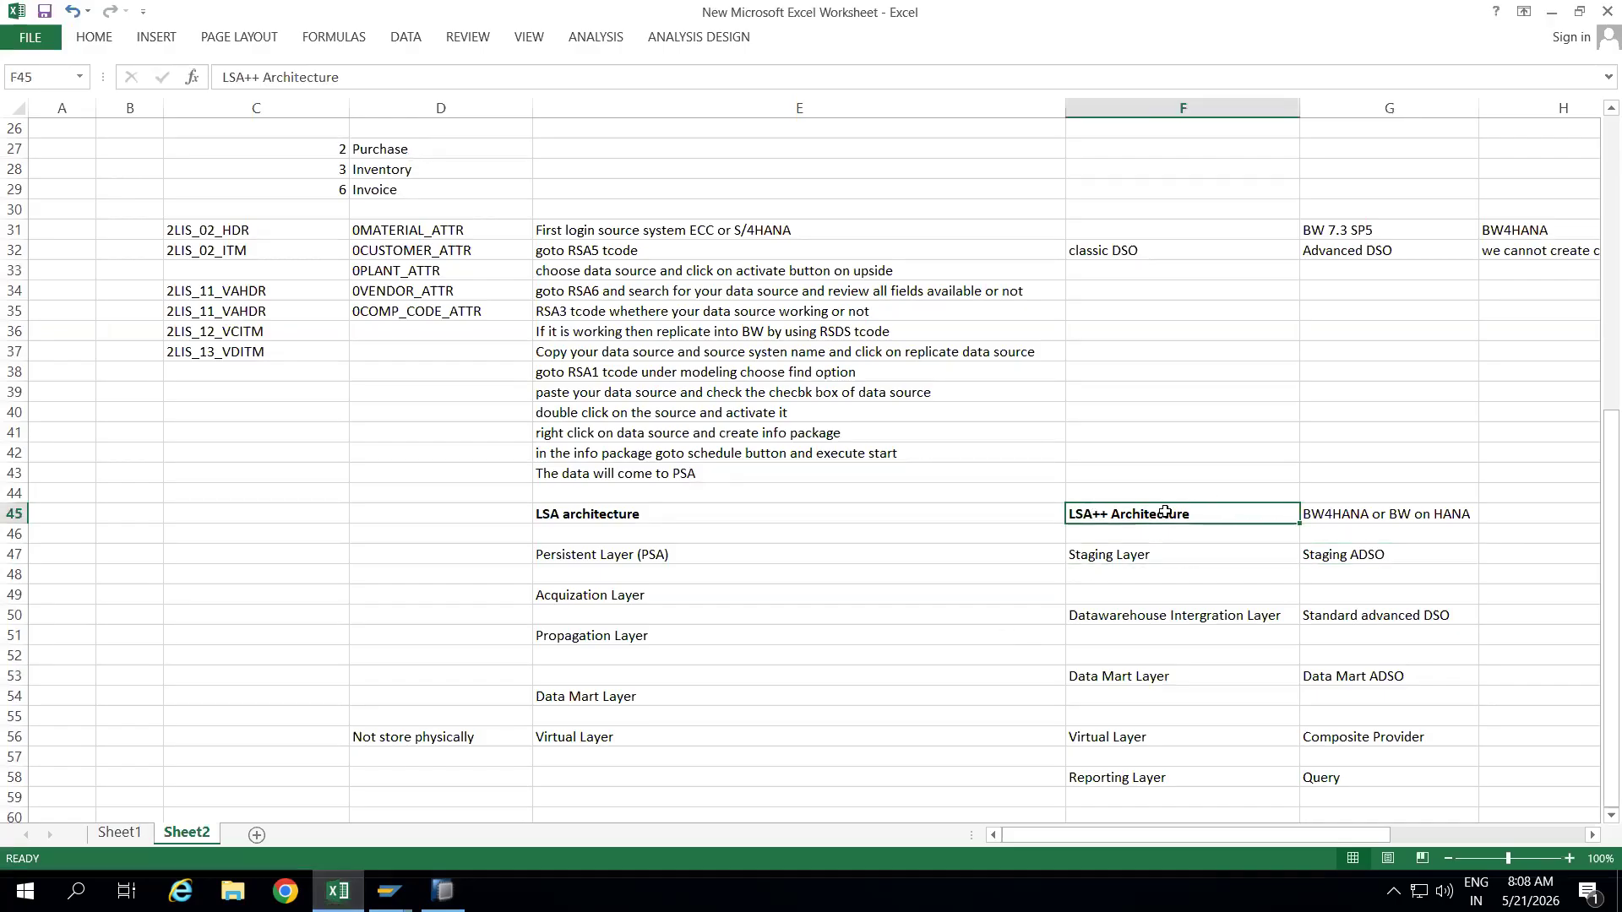
pyautogui.click(1154, 466)
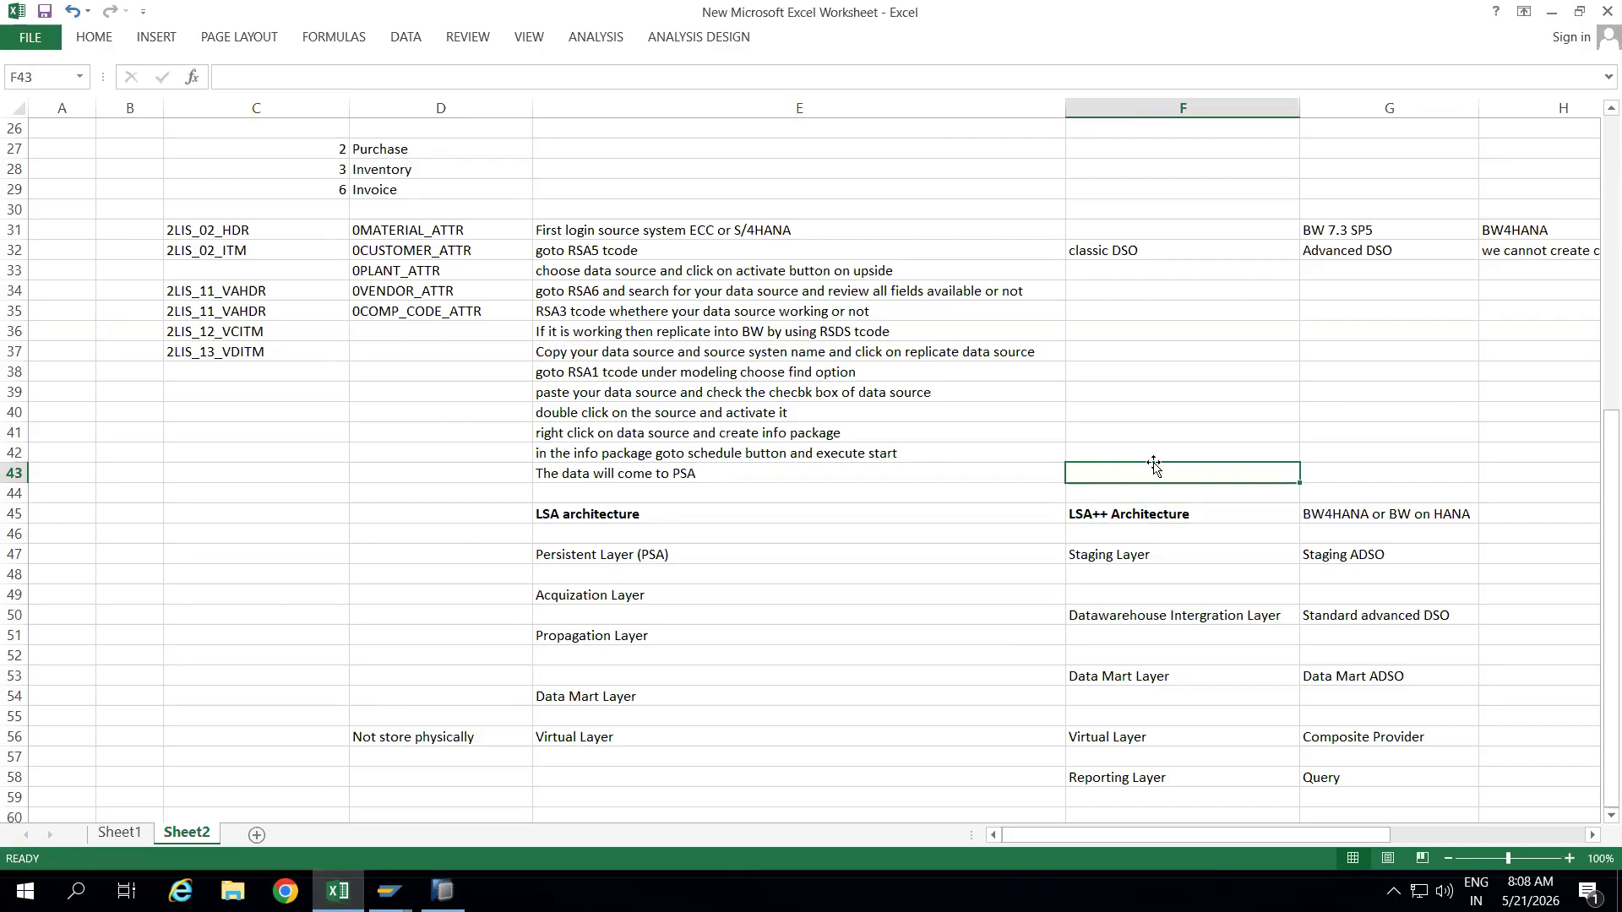
pyautogui.click(664, 515)
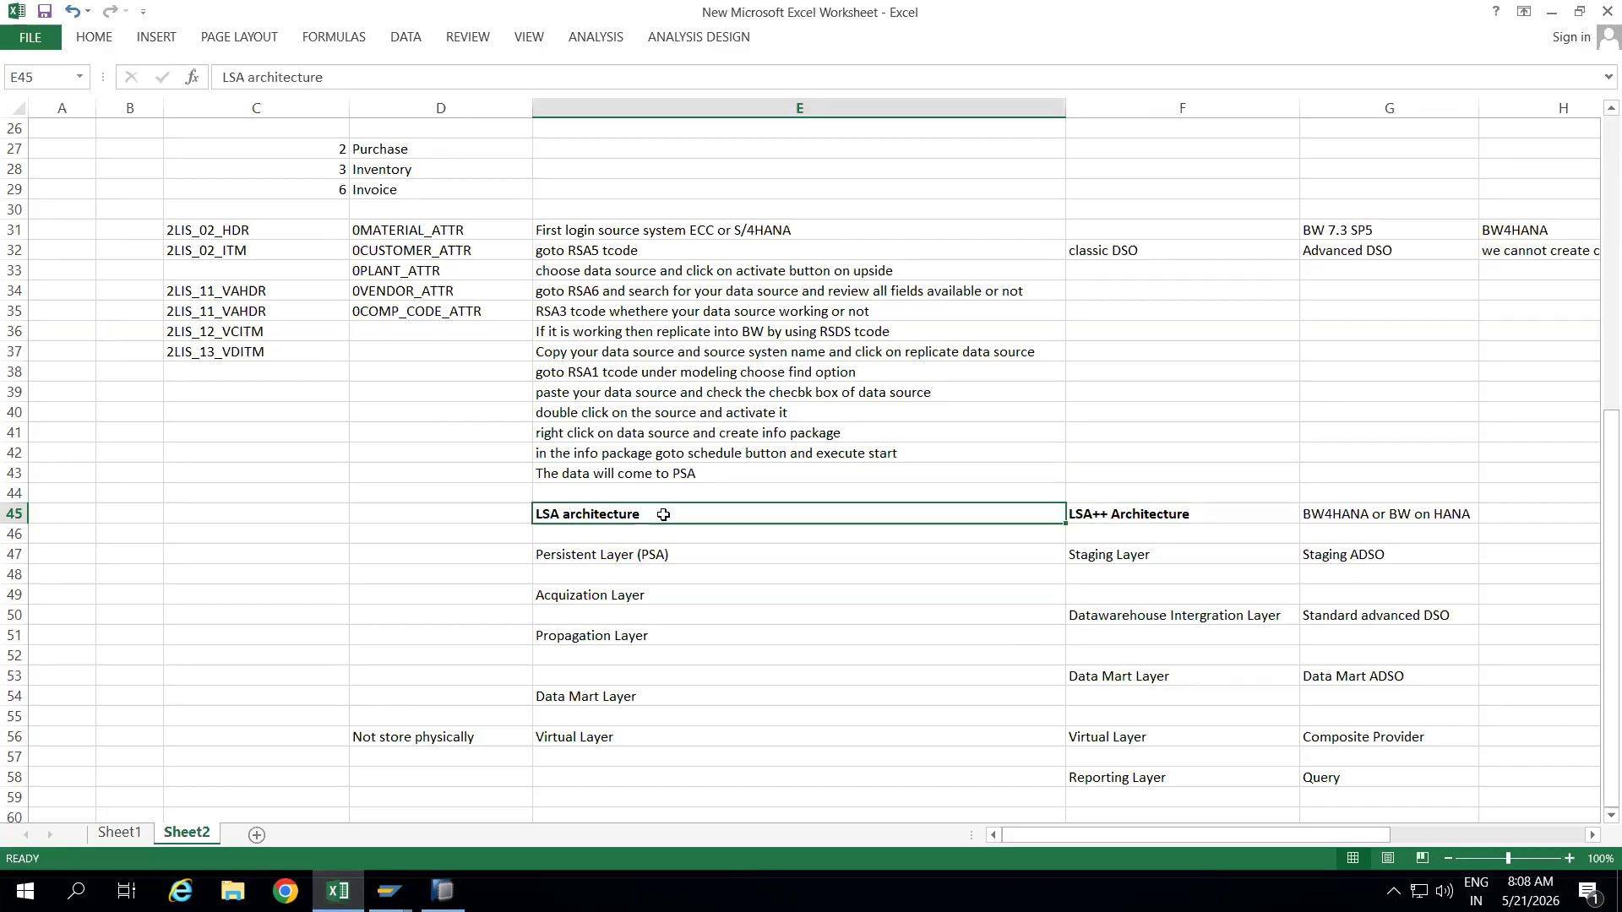
pyautogui.click(1136, 513)
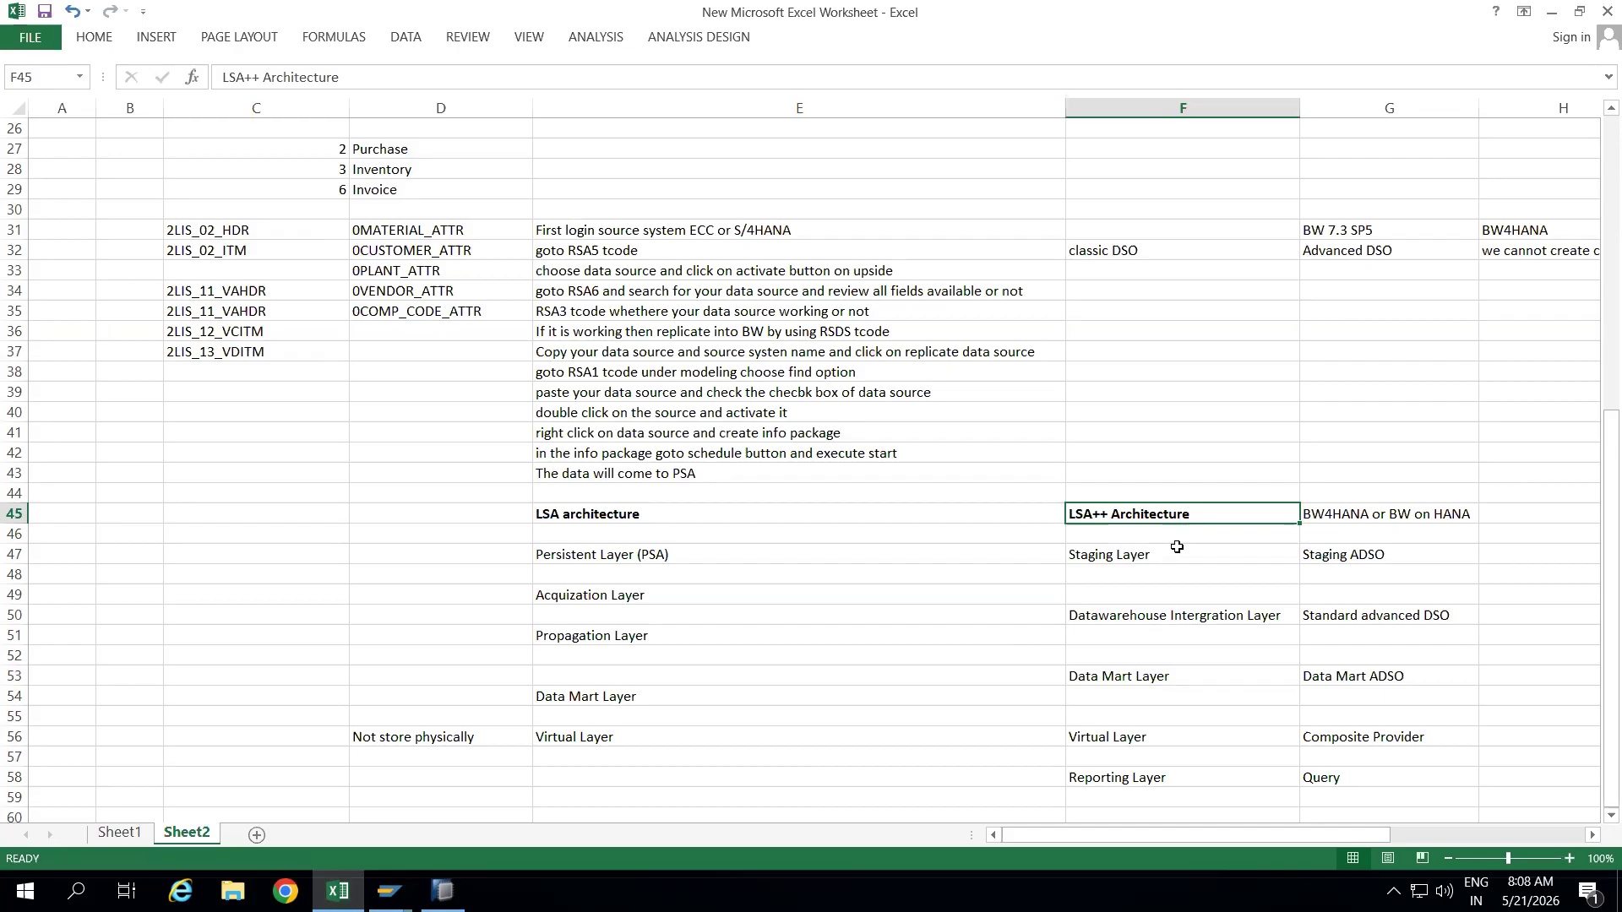
pyautogui.scroll(-2, 1609, 813)
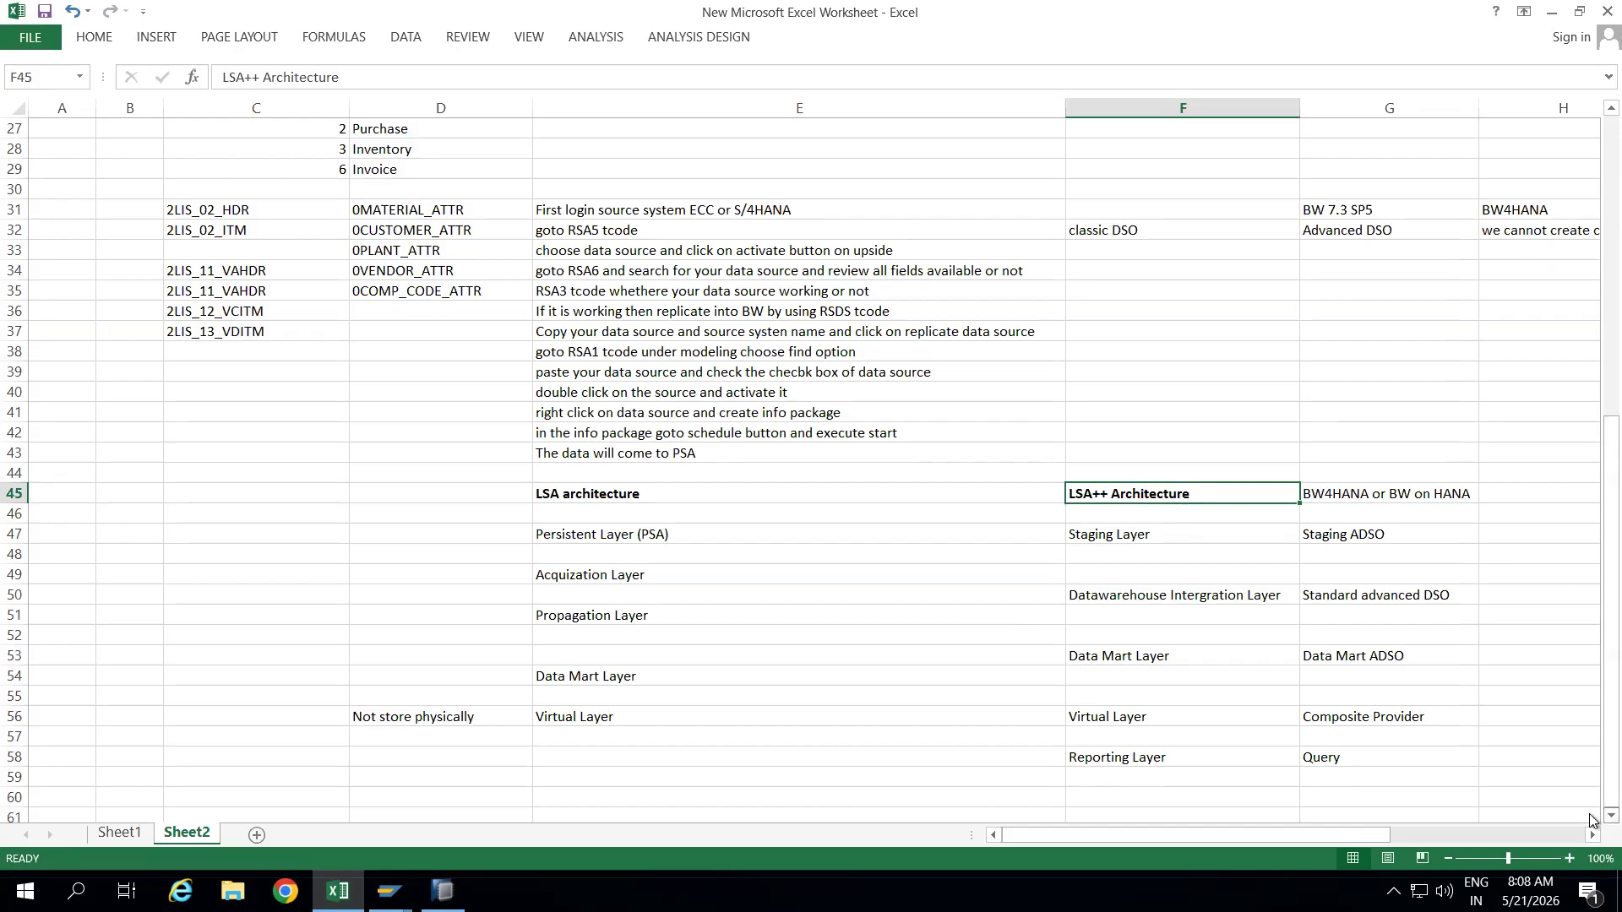
pyautogui.click(1148, 480)
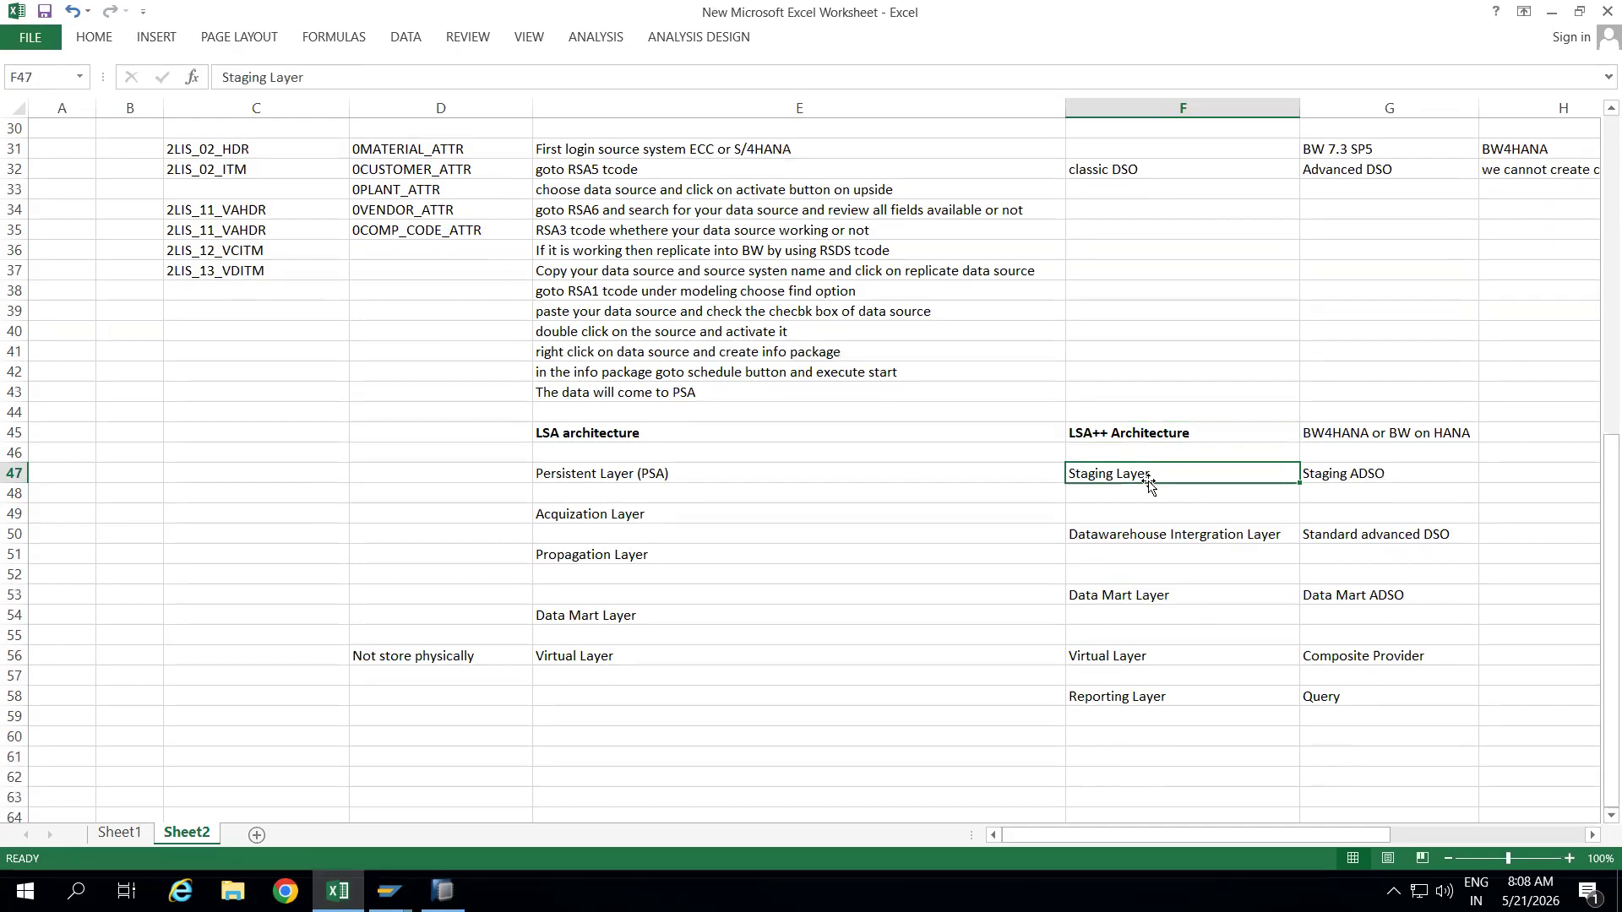
pyautogui.click(1159, 536)
pyautogui.click(1153, 595)
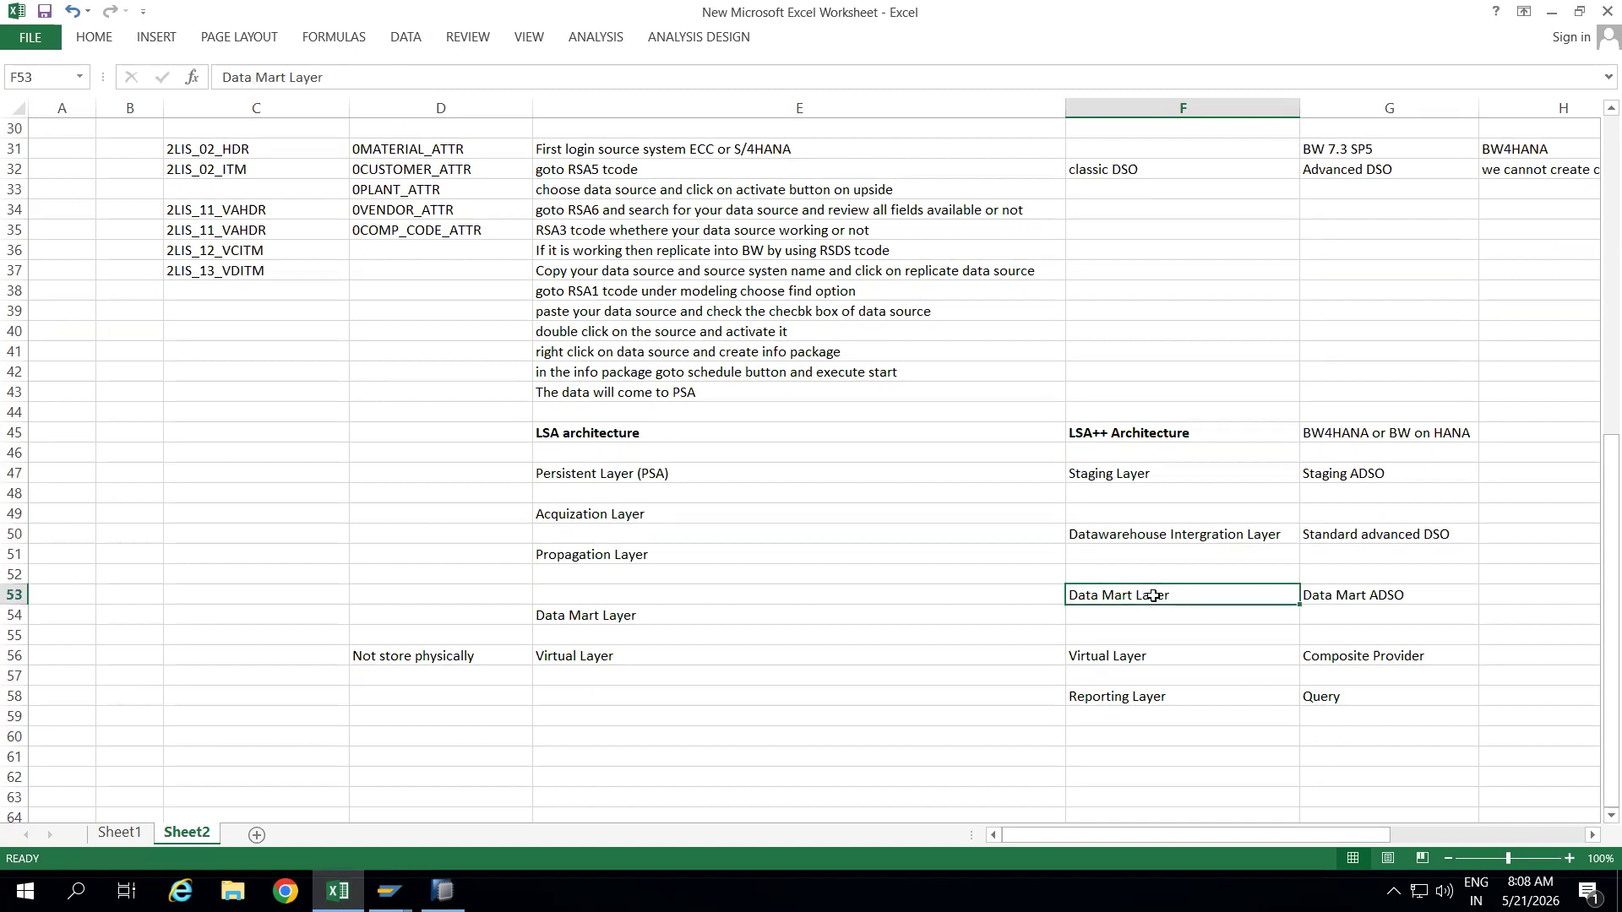
pyautogui.click(1146, 652)
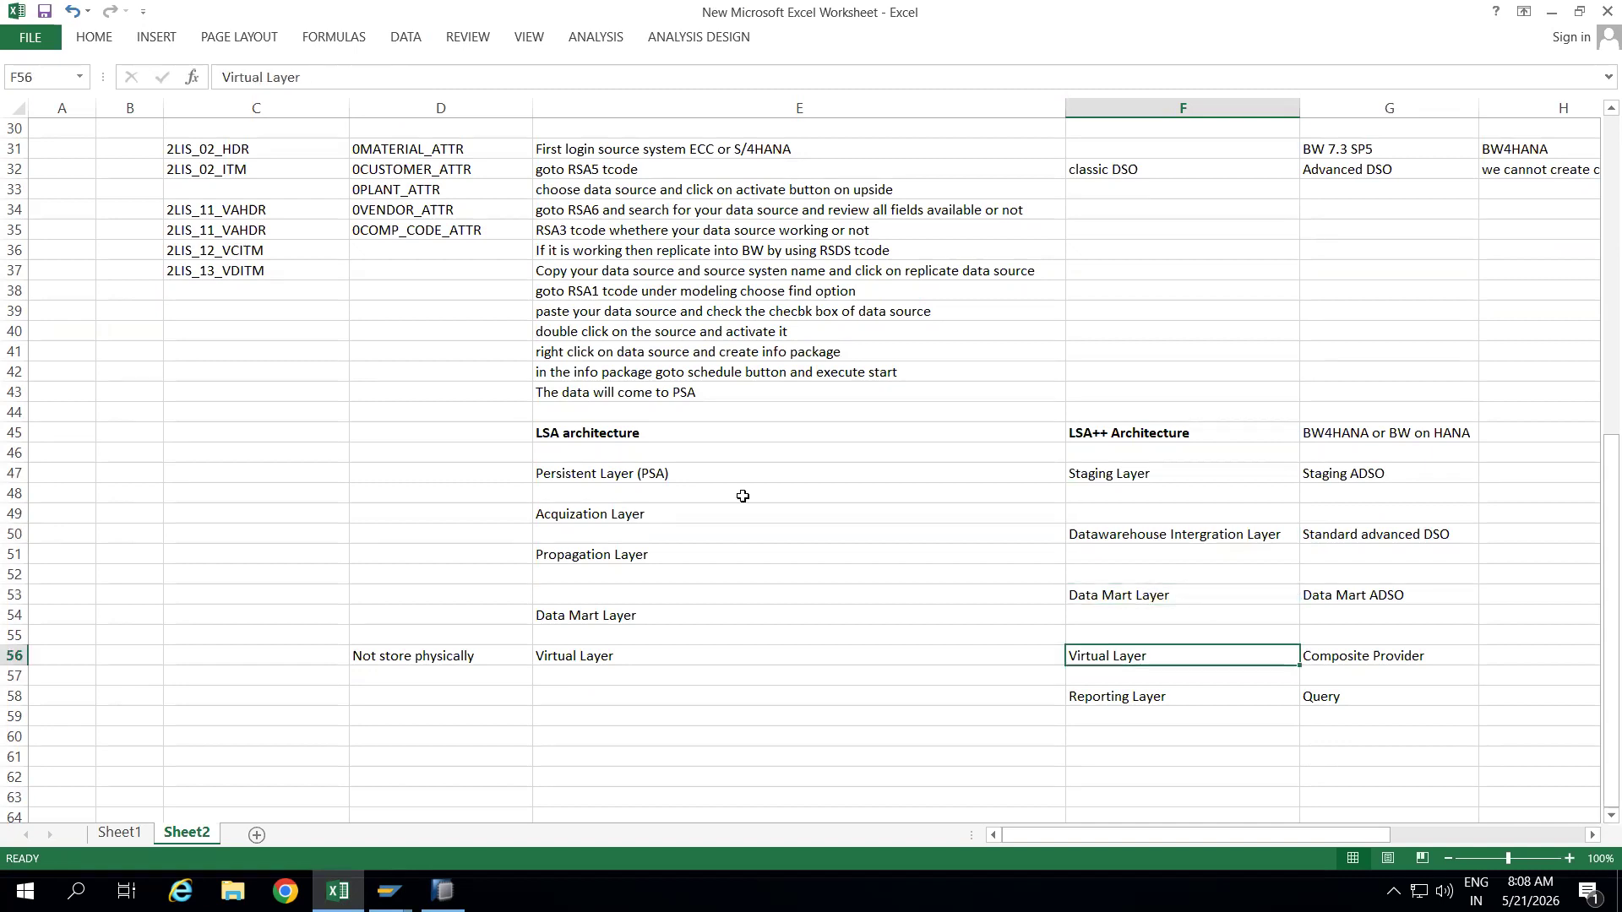
# Review the LSA architecture layers from Persistent Layer (PSA) down to Virtual Layer.
pyautogui.click(576, 433)
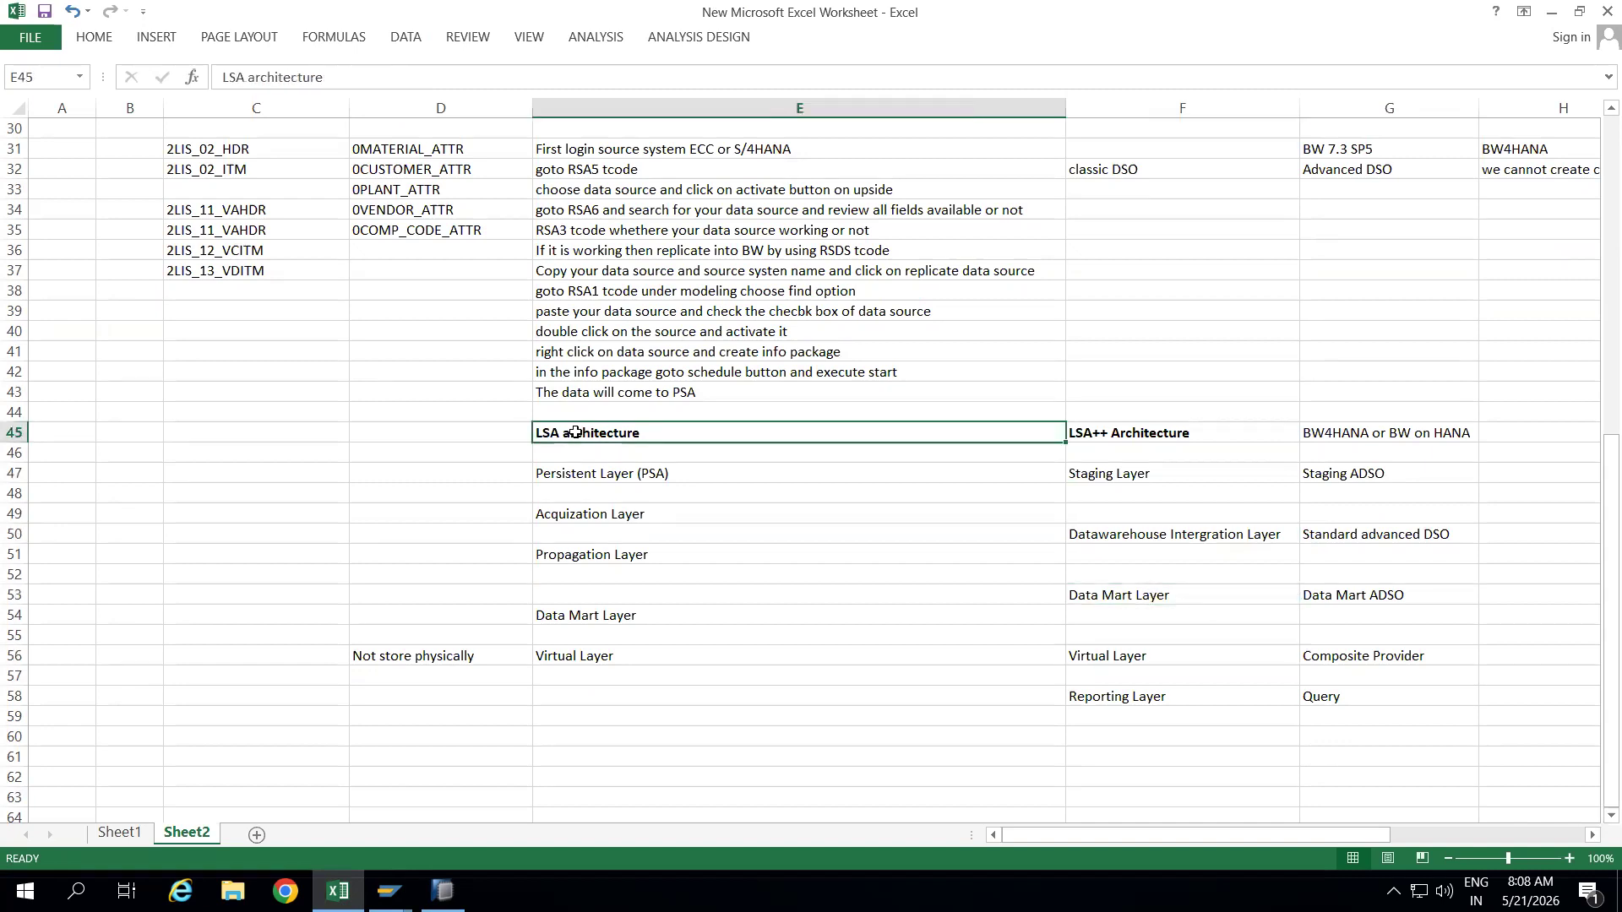
pyautogui.click(703, 472)
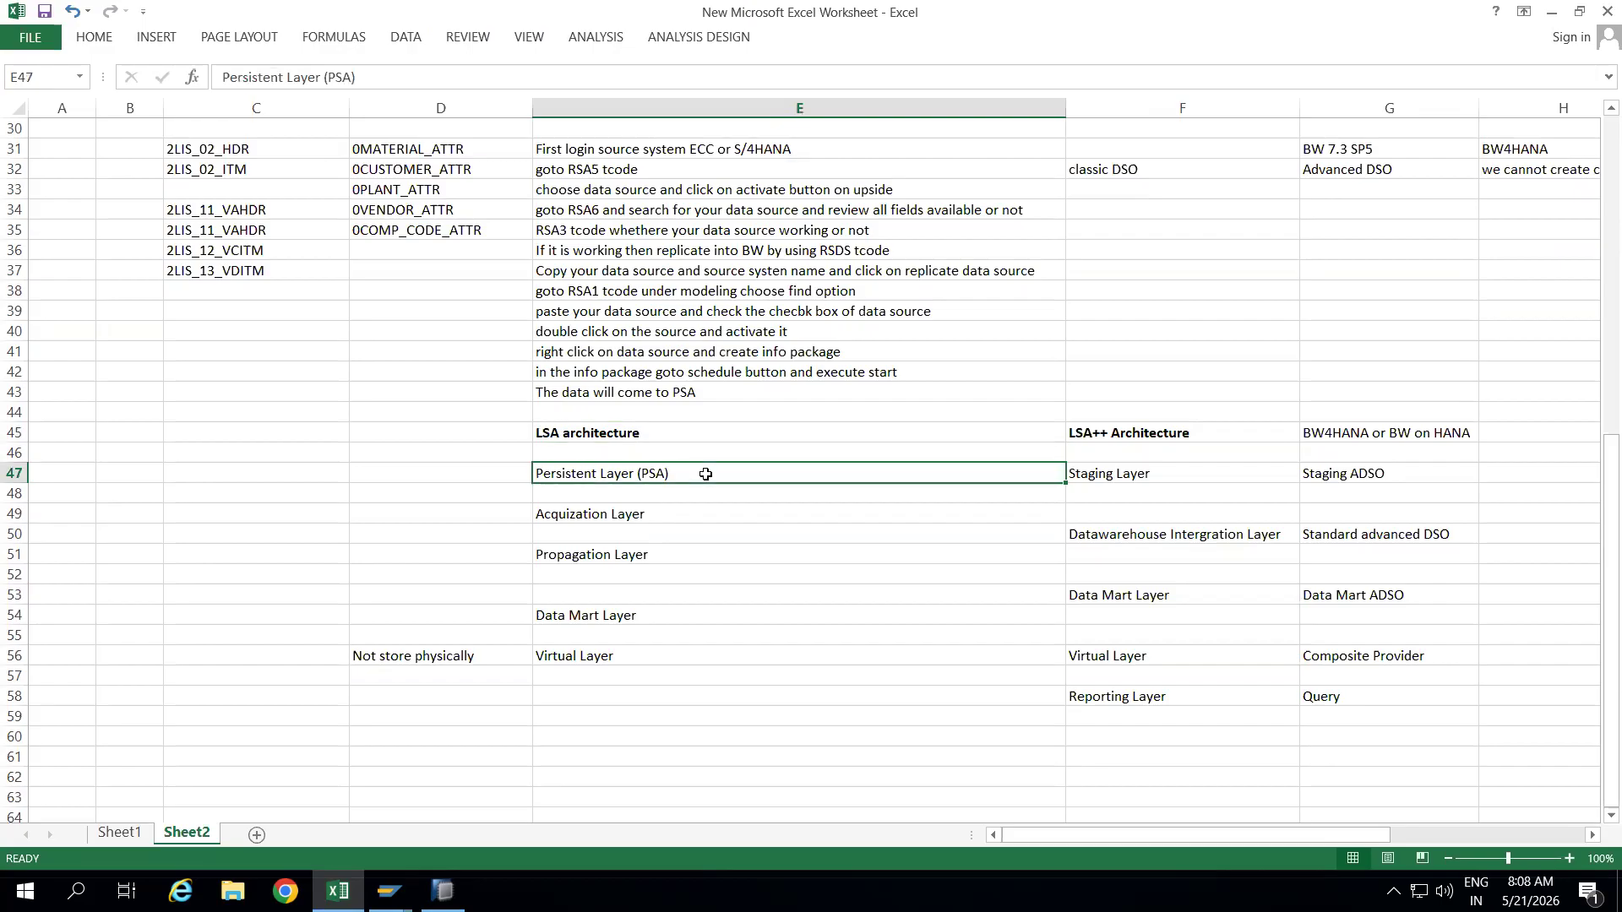
pyautogui.click(672, 515)
pyautogui.click(668, 558)
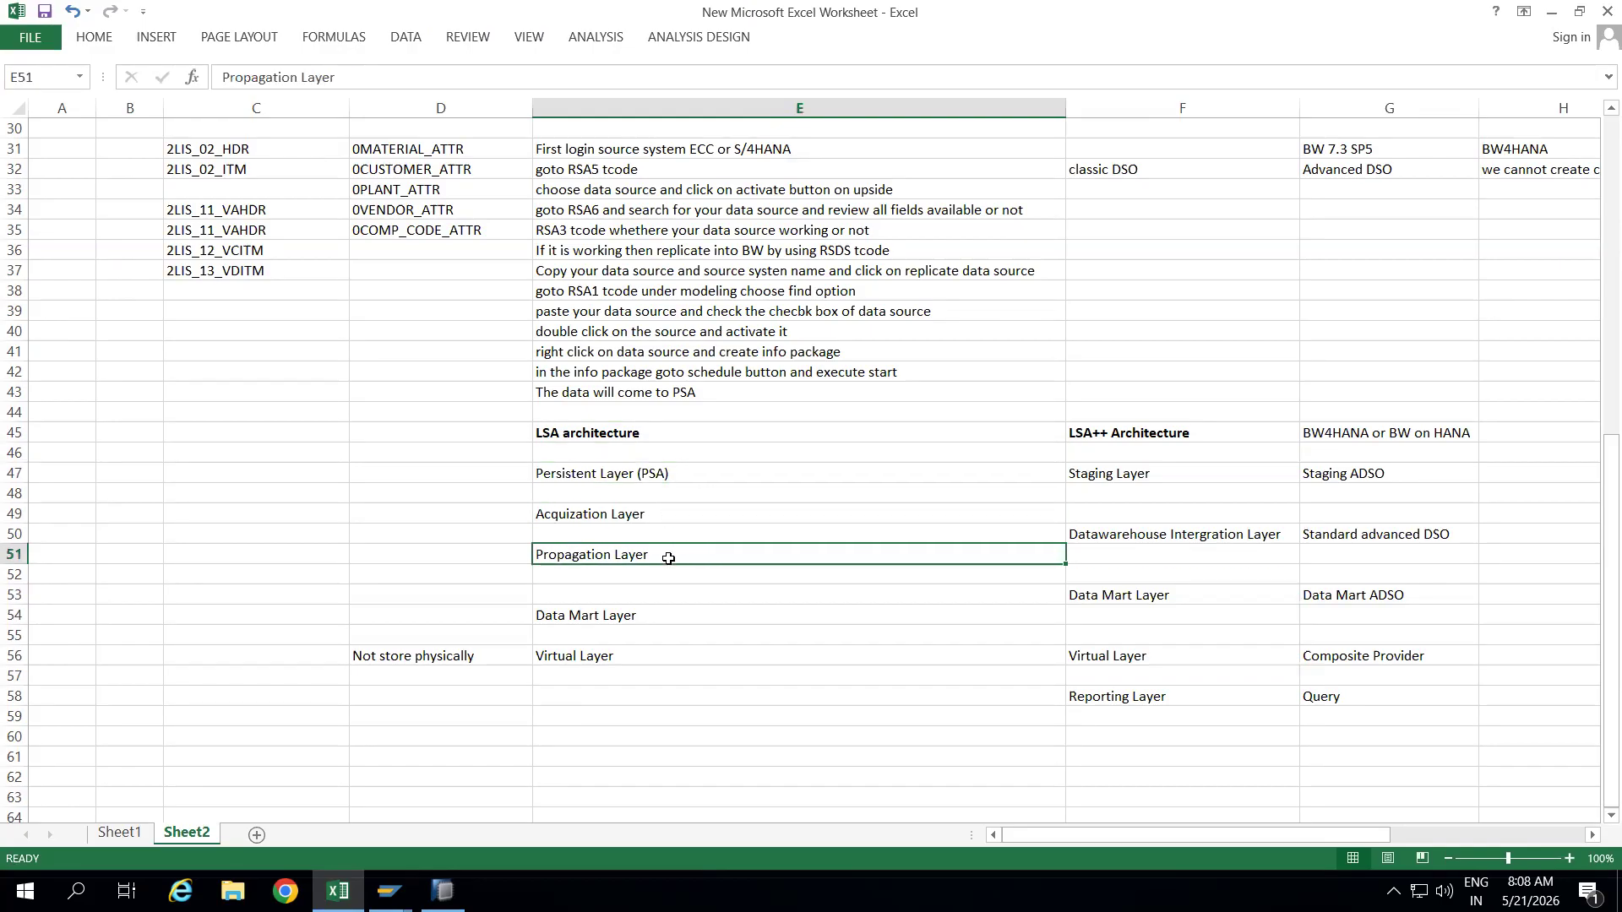
pyautogui.click(666, 614)
pyautogui.click(651, 662)
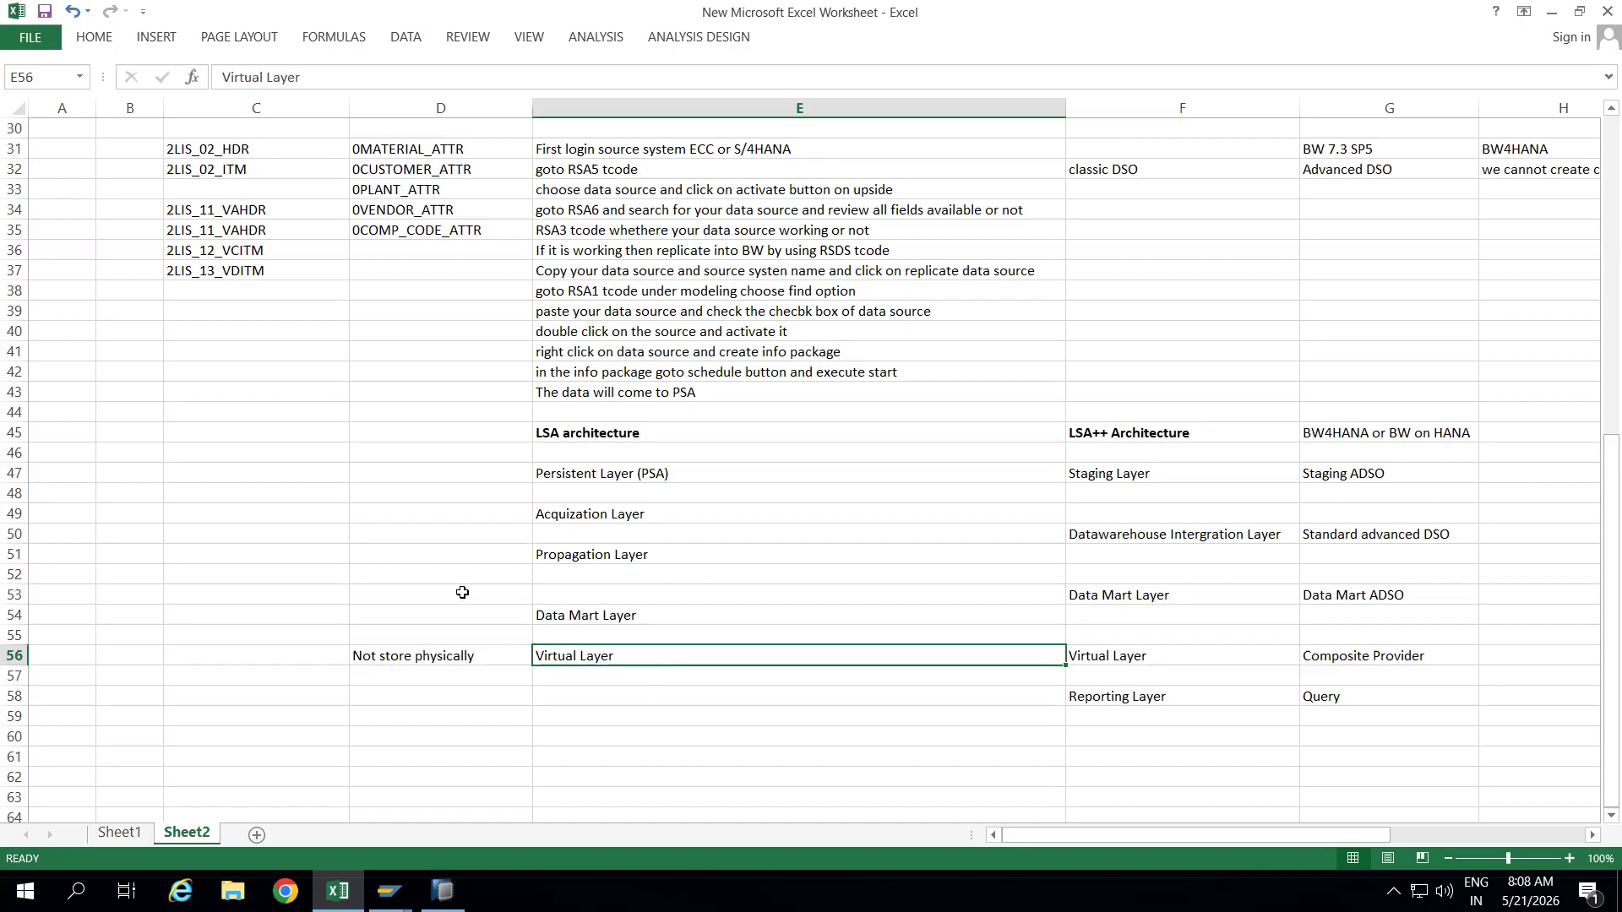
# Add the note "Corporate Lyer" in cell D52, beside the LSA architecture layers.
pyautogui.click(436, 569)
pyautogui.write('C')
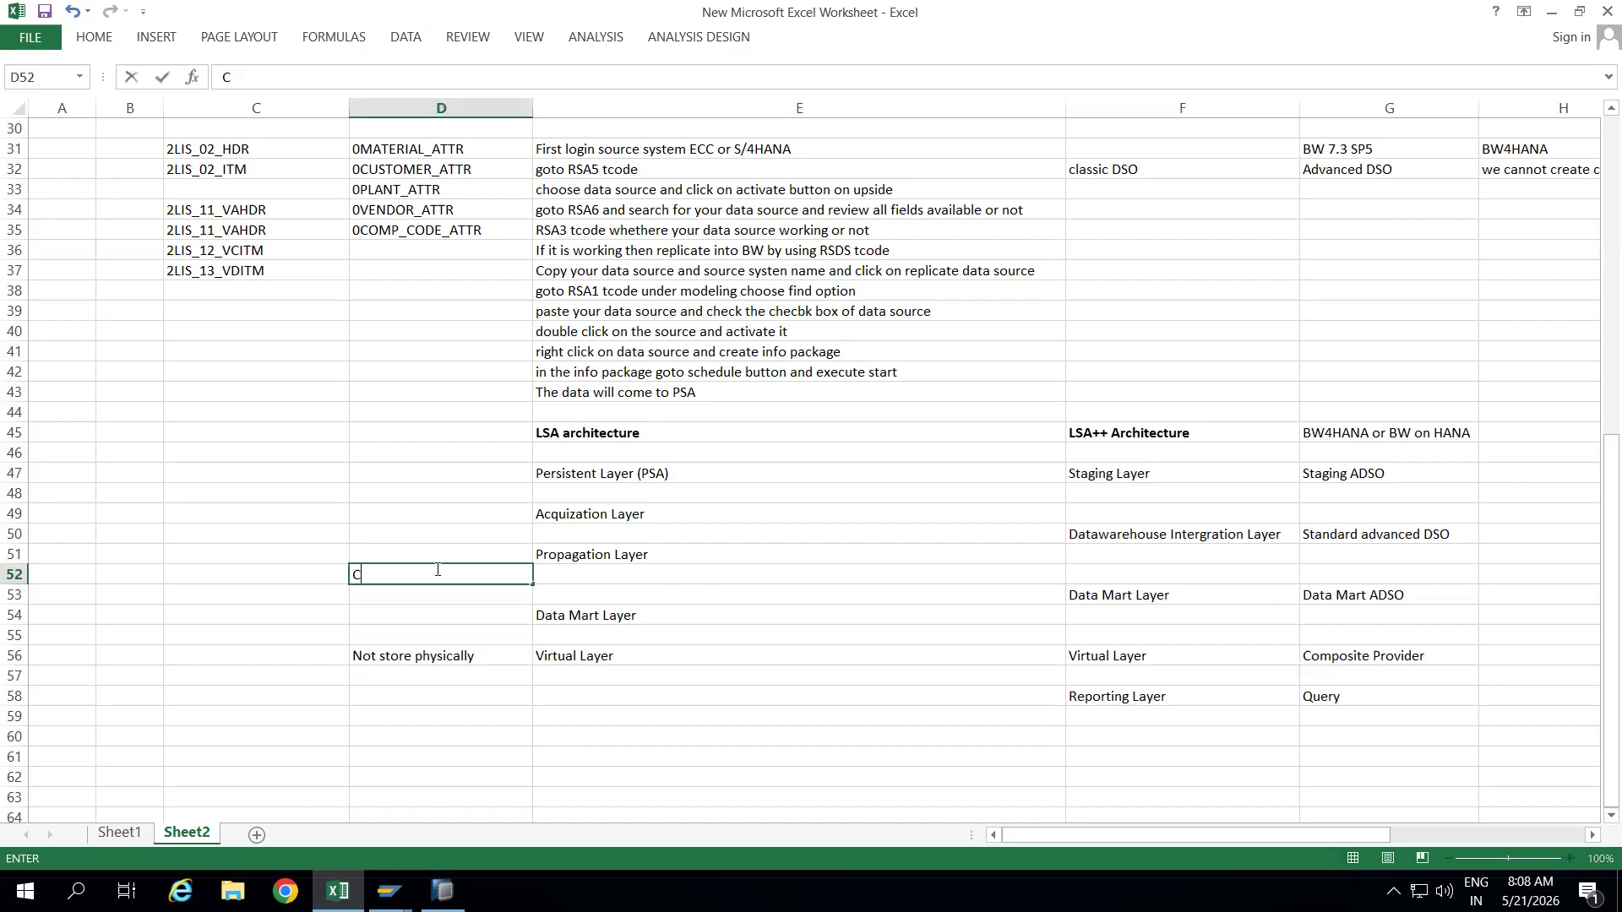
pyautogui.write('orporate Lyer')
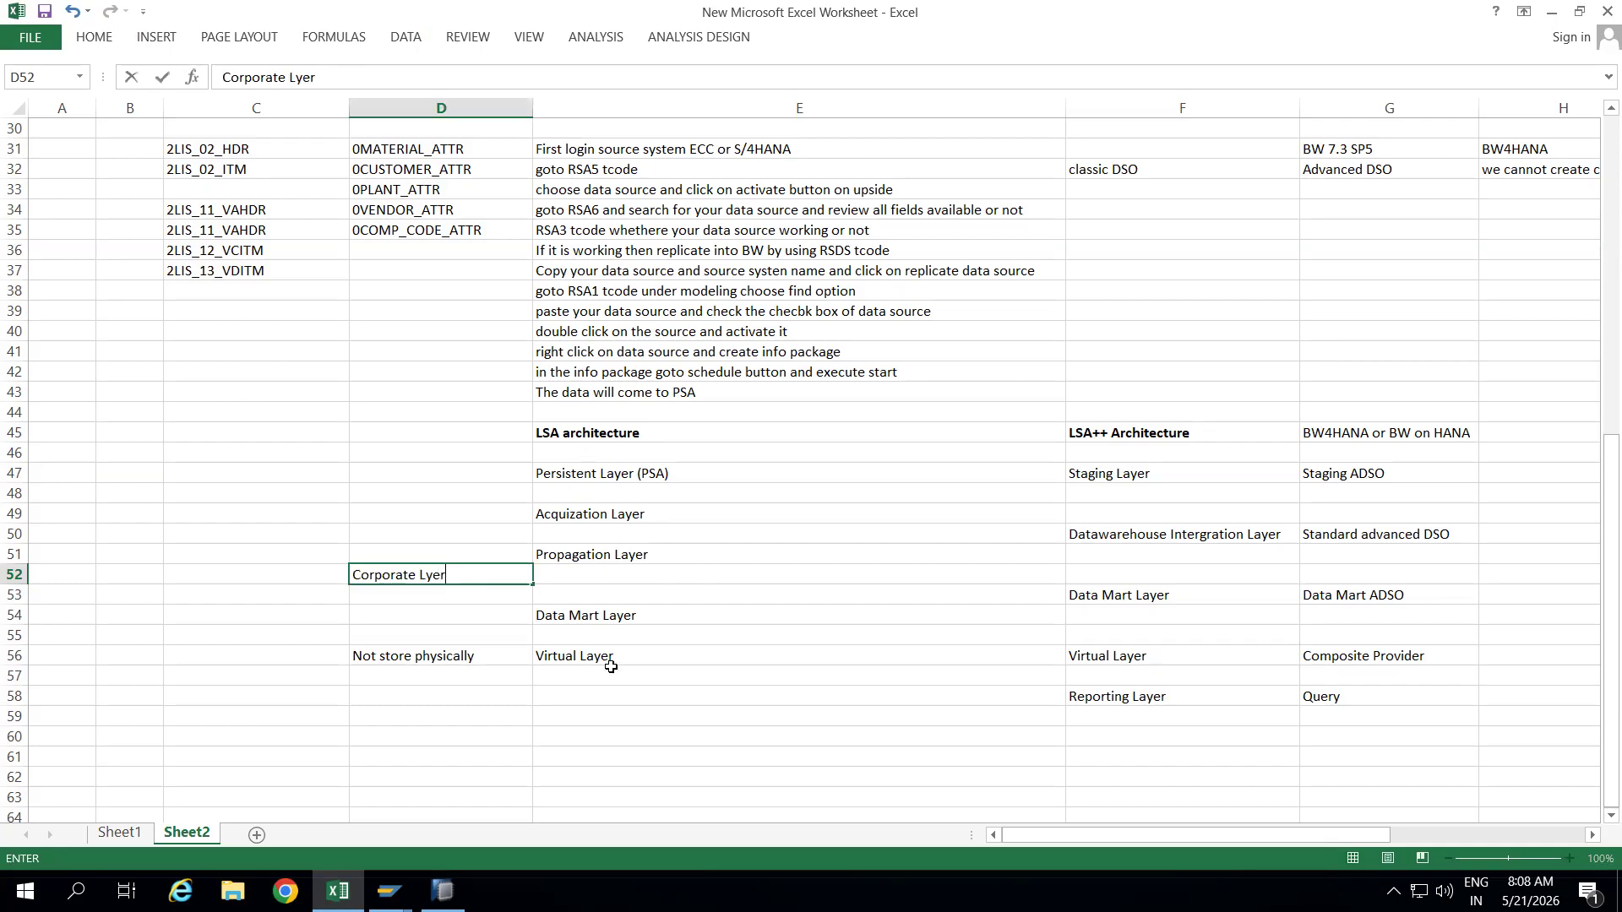
pyautogui.click(708, 539)
# Compare the Persistent Layer (PSA) with the LSA++ Staging, Datawarehouse Intergration and Data Mart layers.
pyautogui.click(637, 473)
pyautogui.rightClick(639, 475)
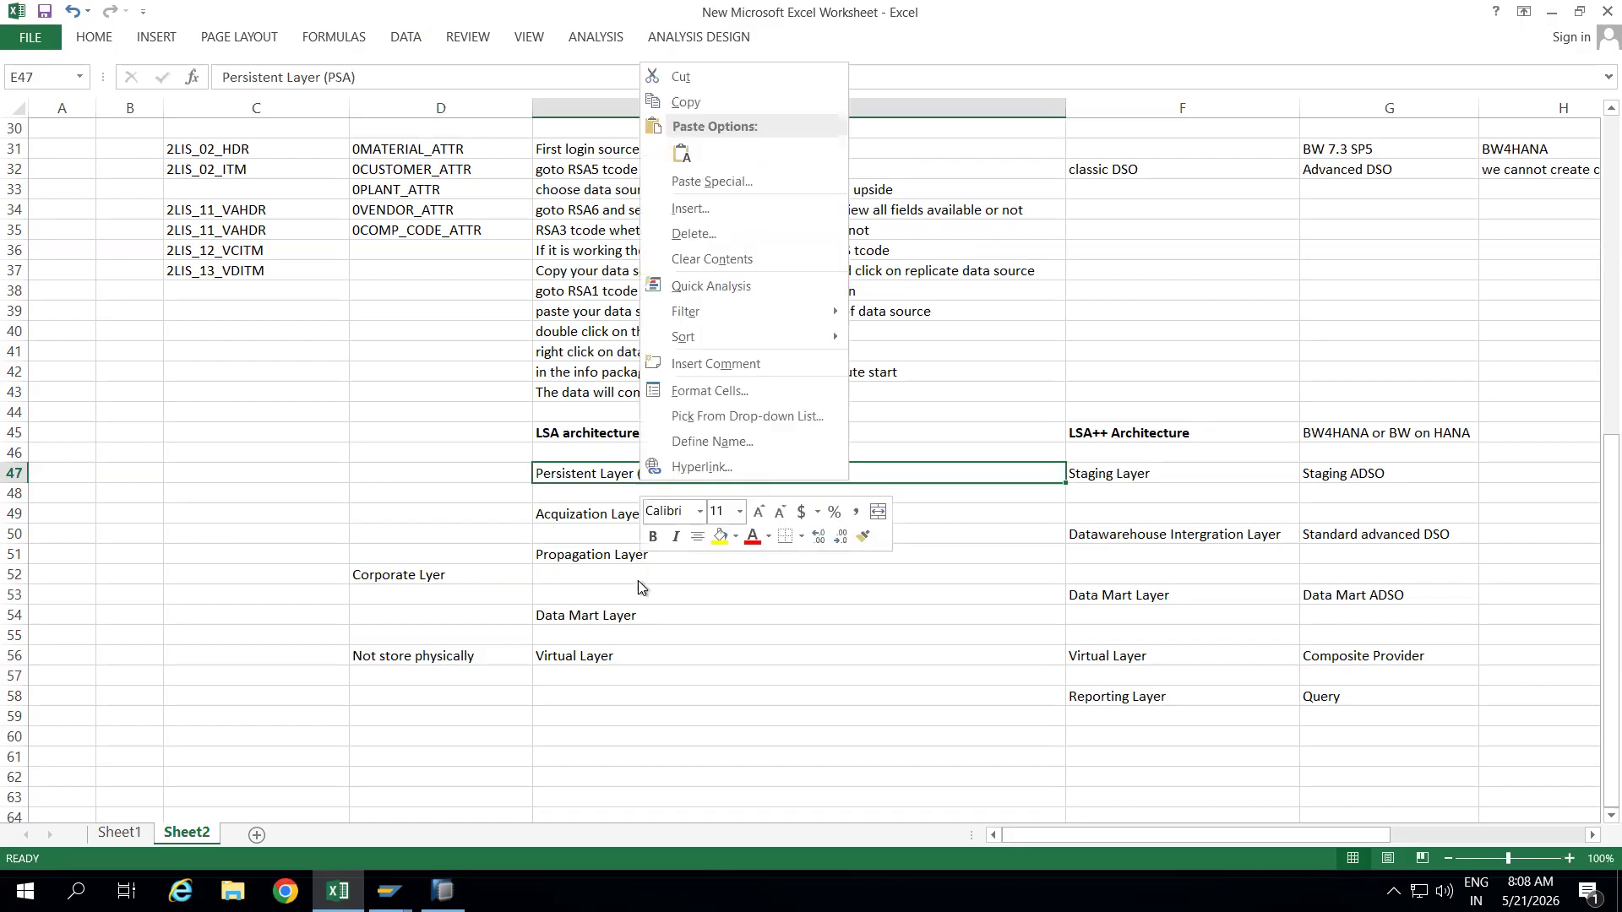
pyautogui.click(699, 638)
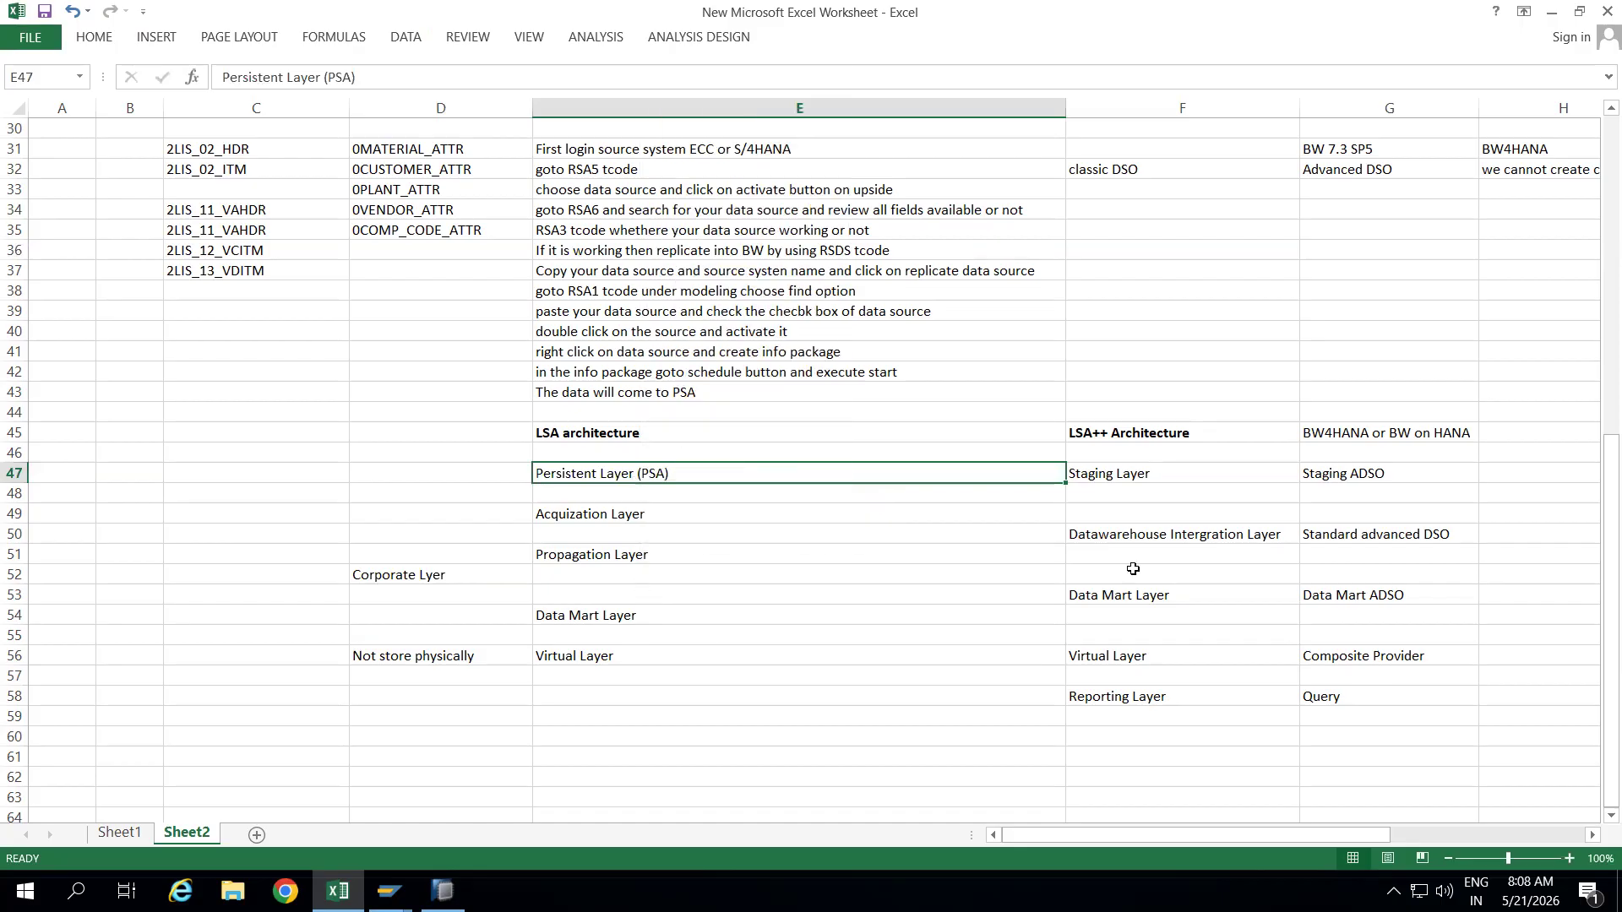
pyautogui.click(1132, 478)
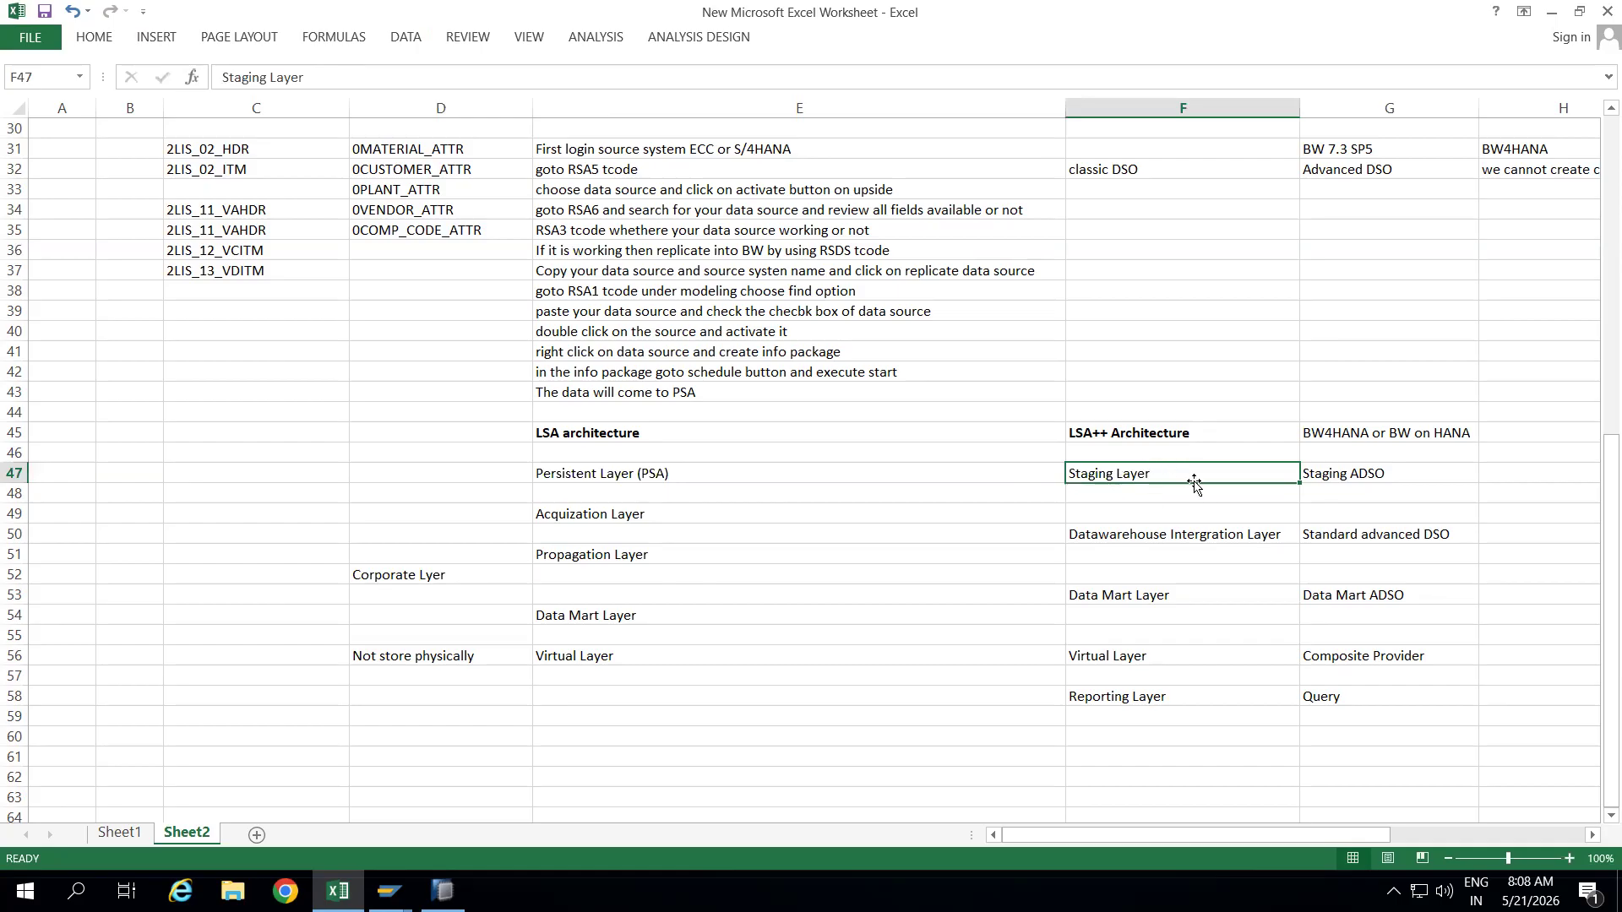
pyautogui.click(1177, 539)
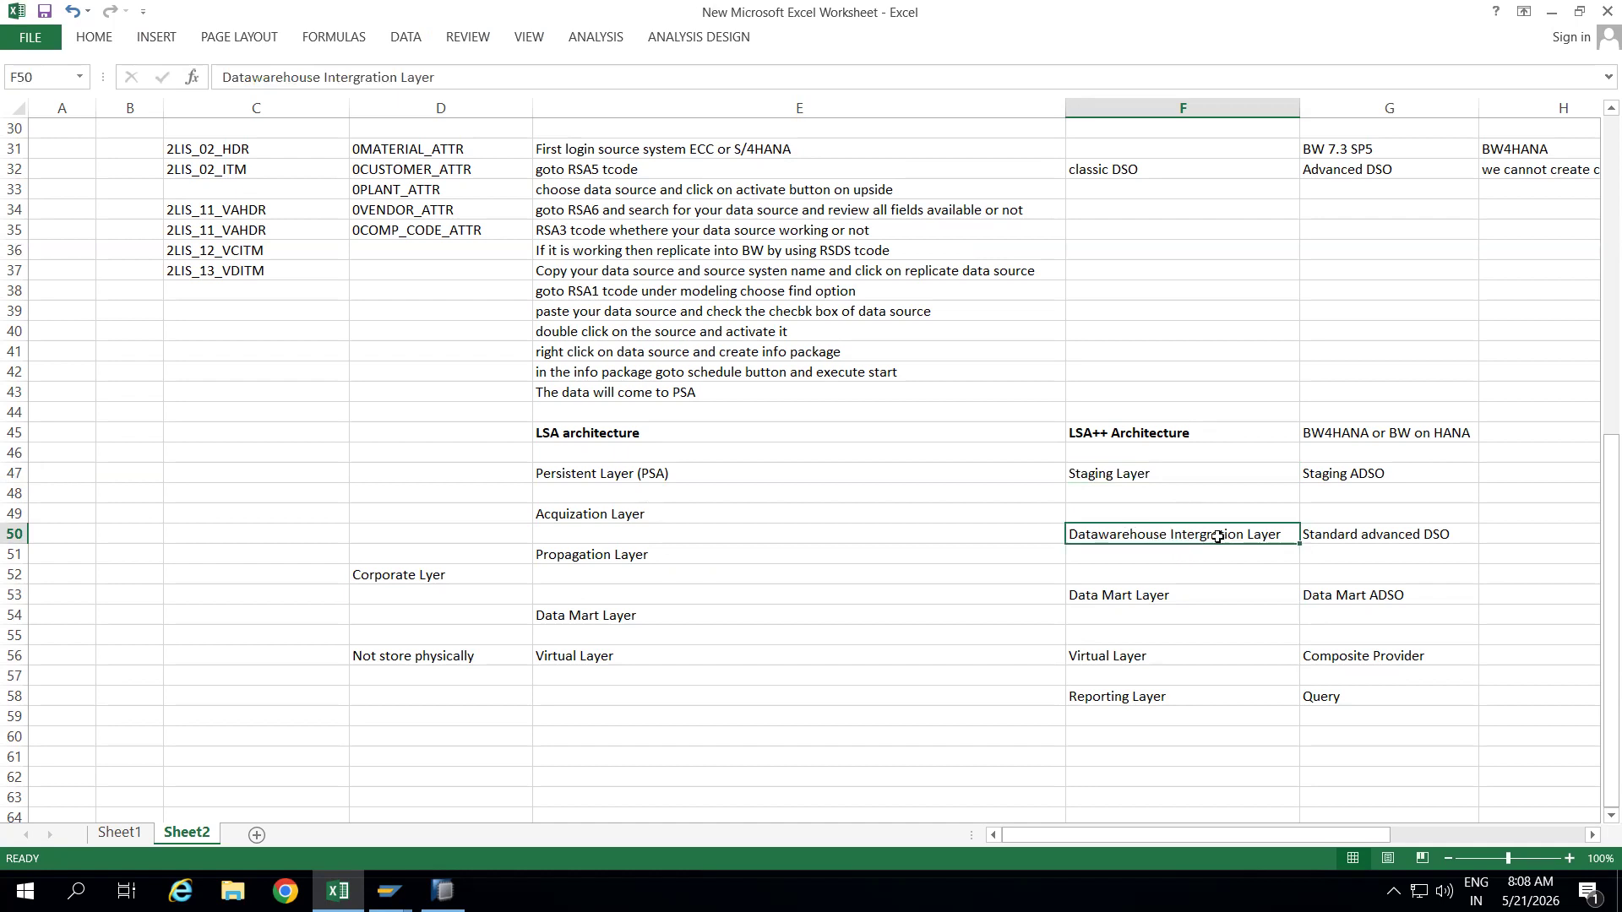
pyautogui.click(1160, 595)
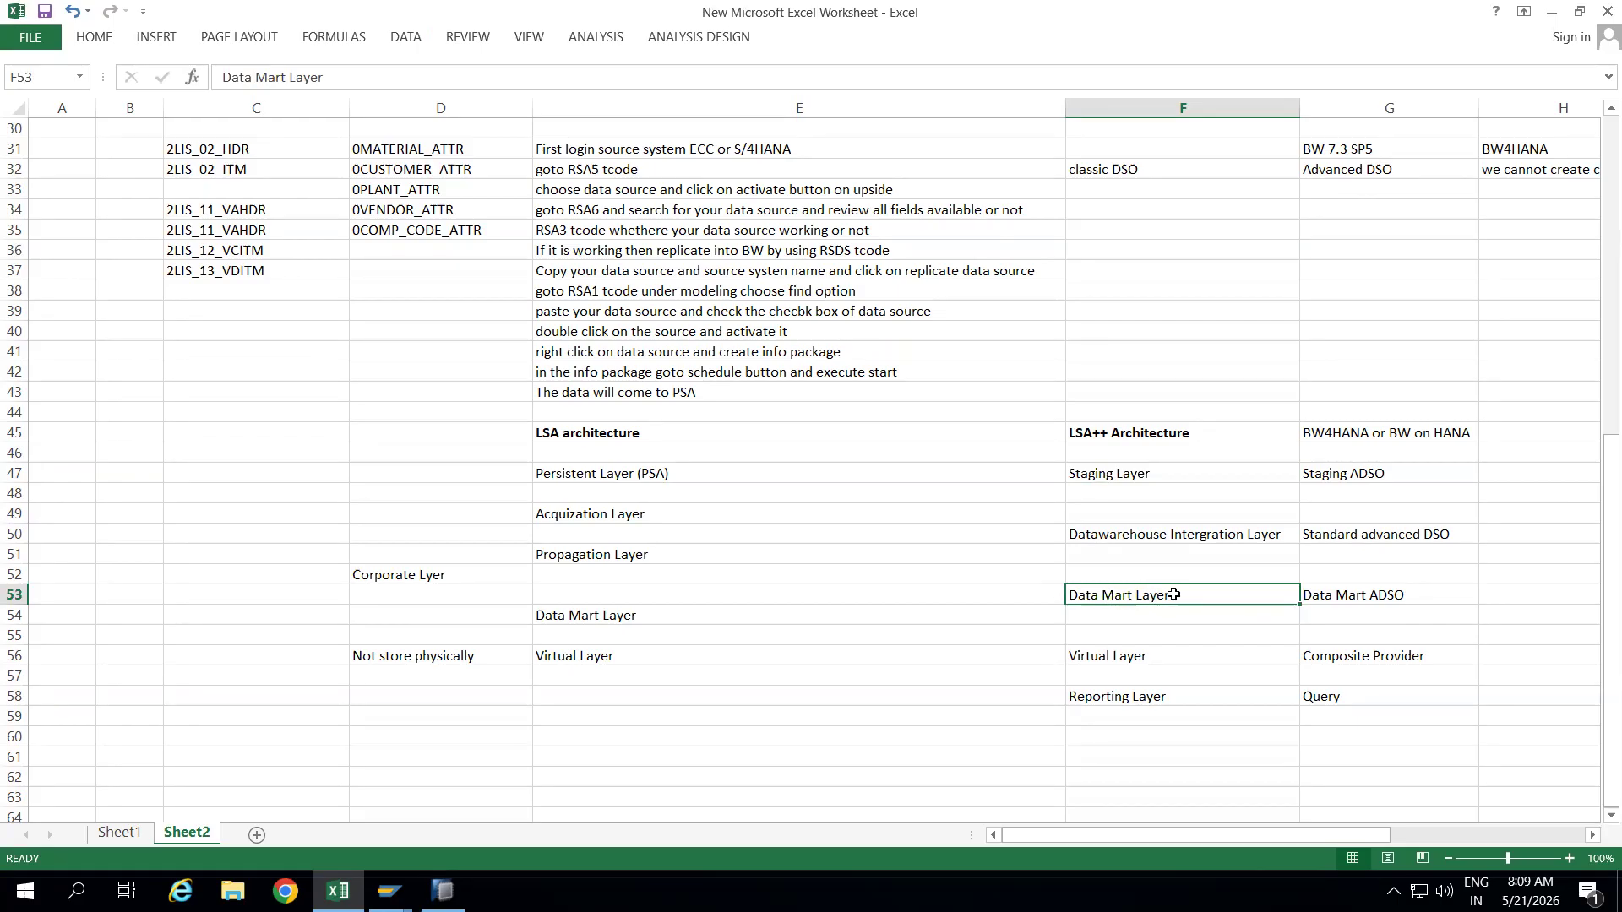
# Review the LSA++ Architecture layers from Staging Layer down to Reporting Layer.
pyautogui.click(1126, 537)
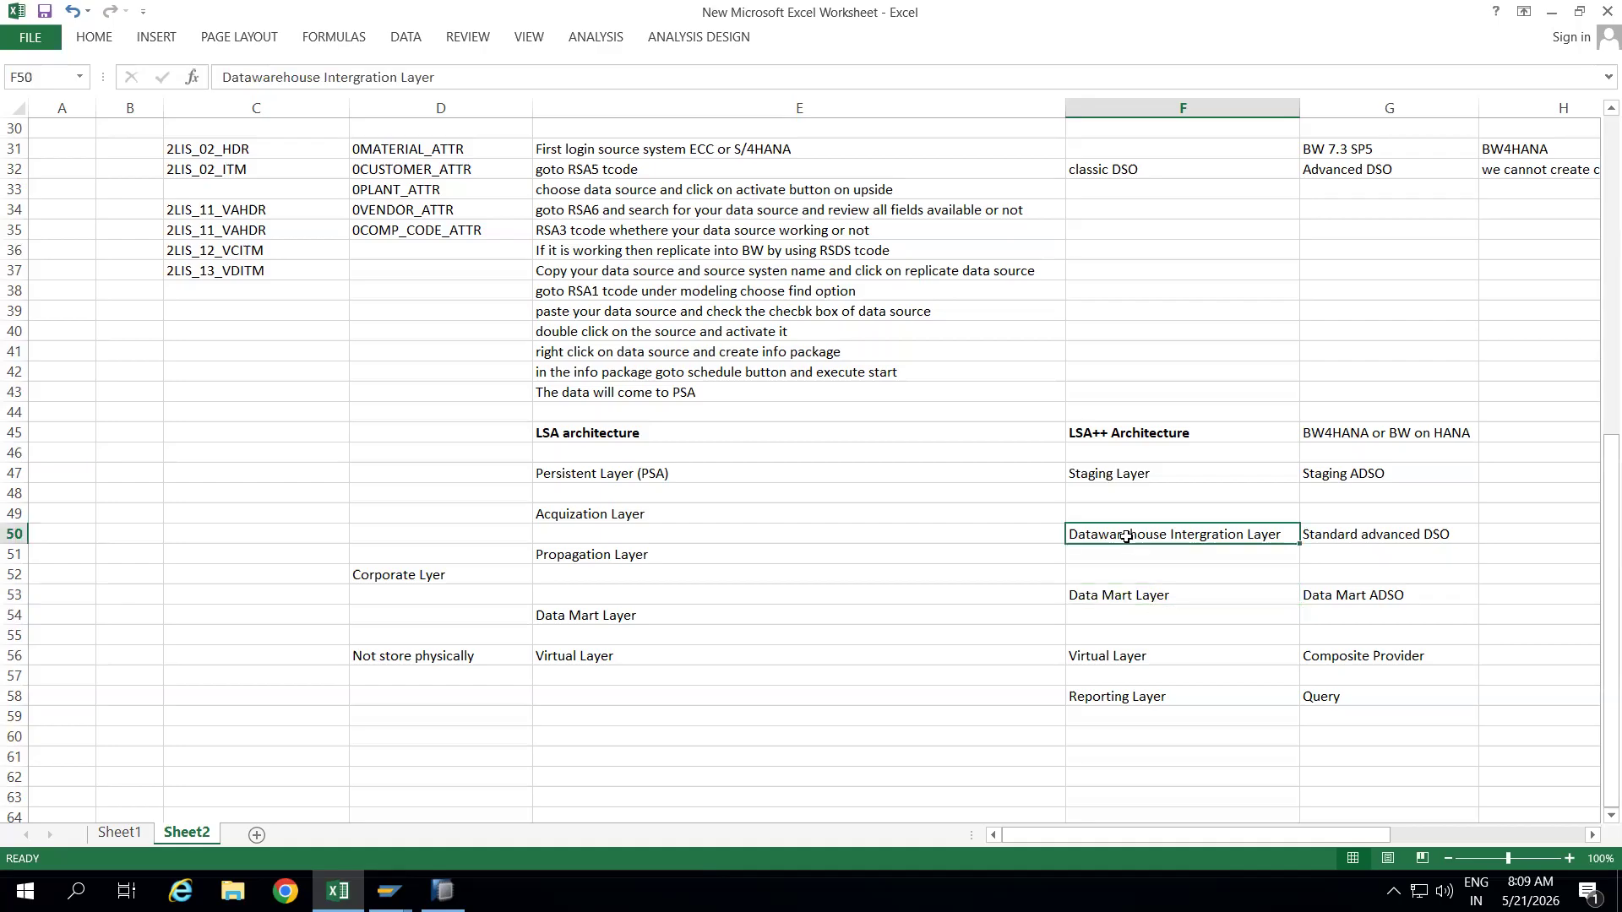
pyautogui.click(1151, 468)
pyautogui.moveTo(1151, 468); pyautogui.dragTo(1160, 695)
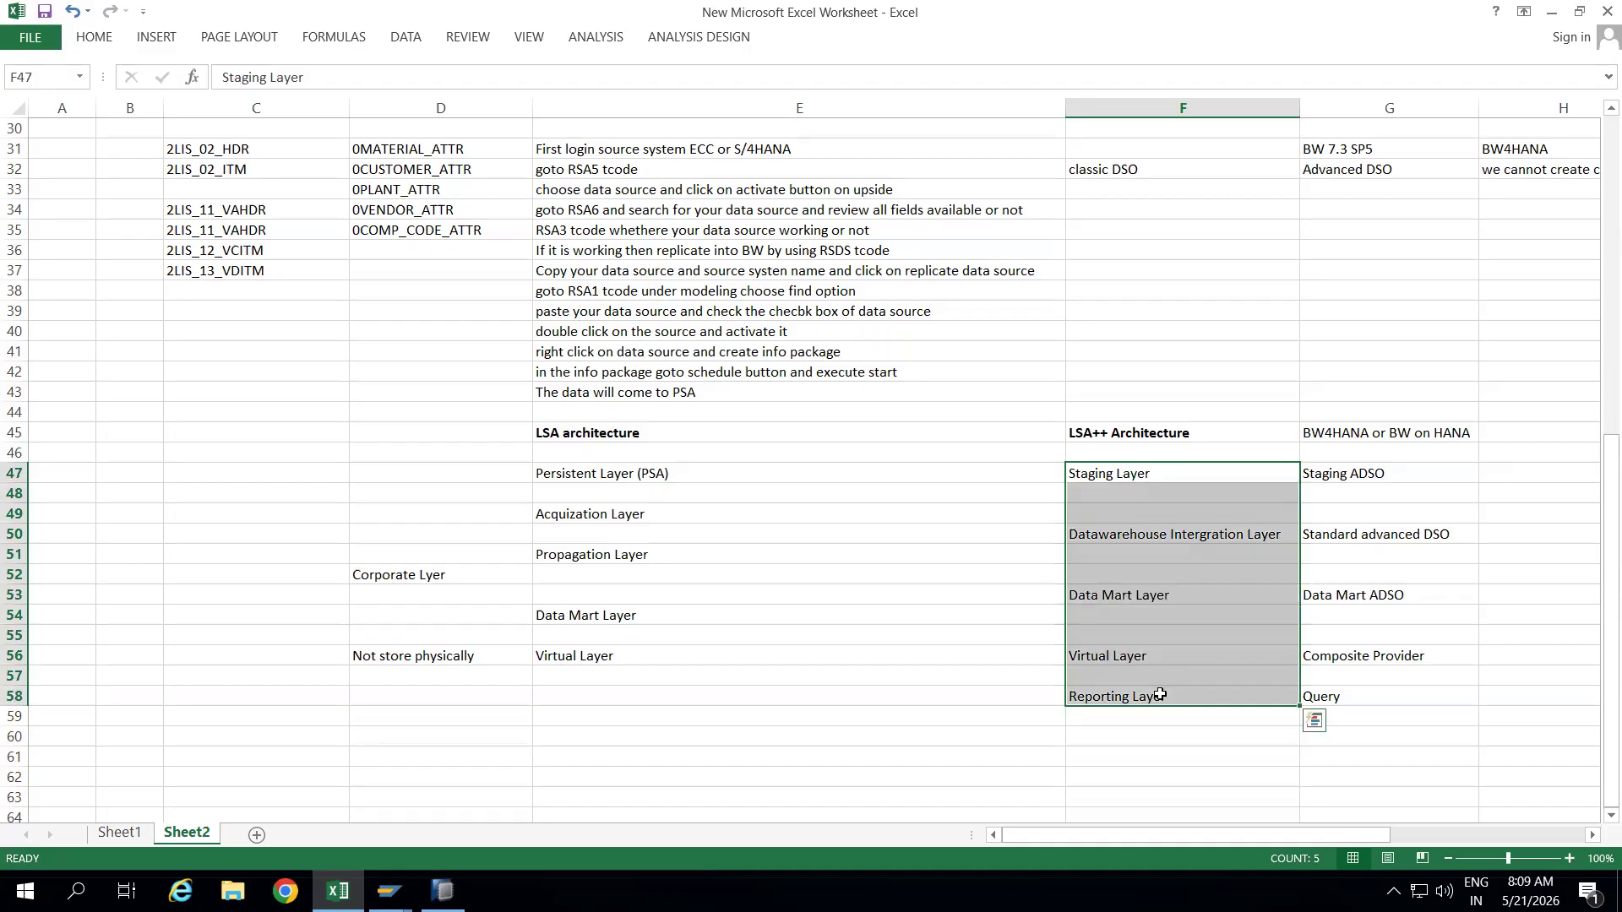
# Add the note "Open ODS View" in cell H47, beside Staging ADSO.
pyautogui.click(1503, 465)
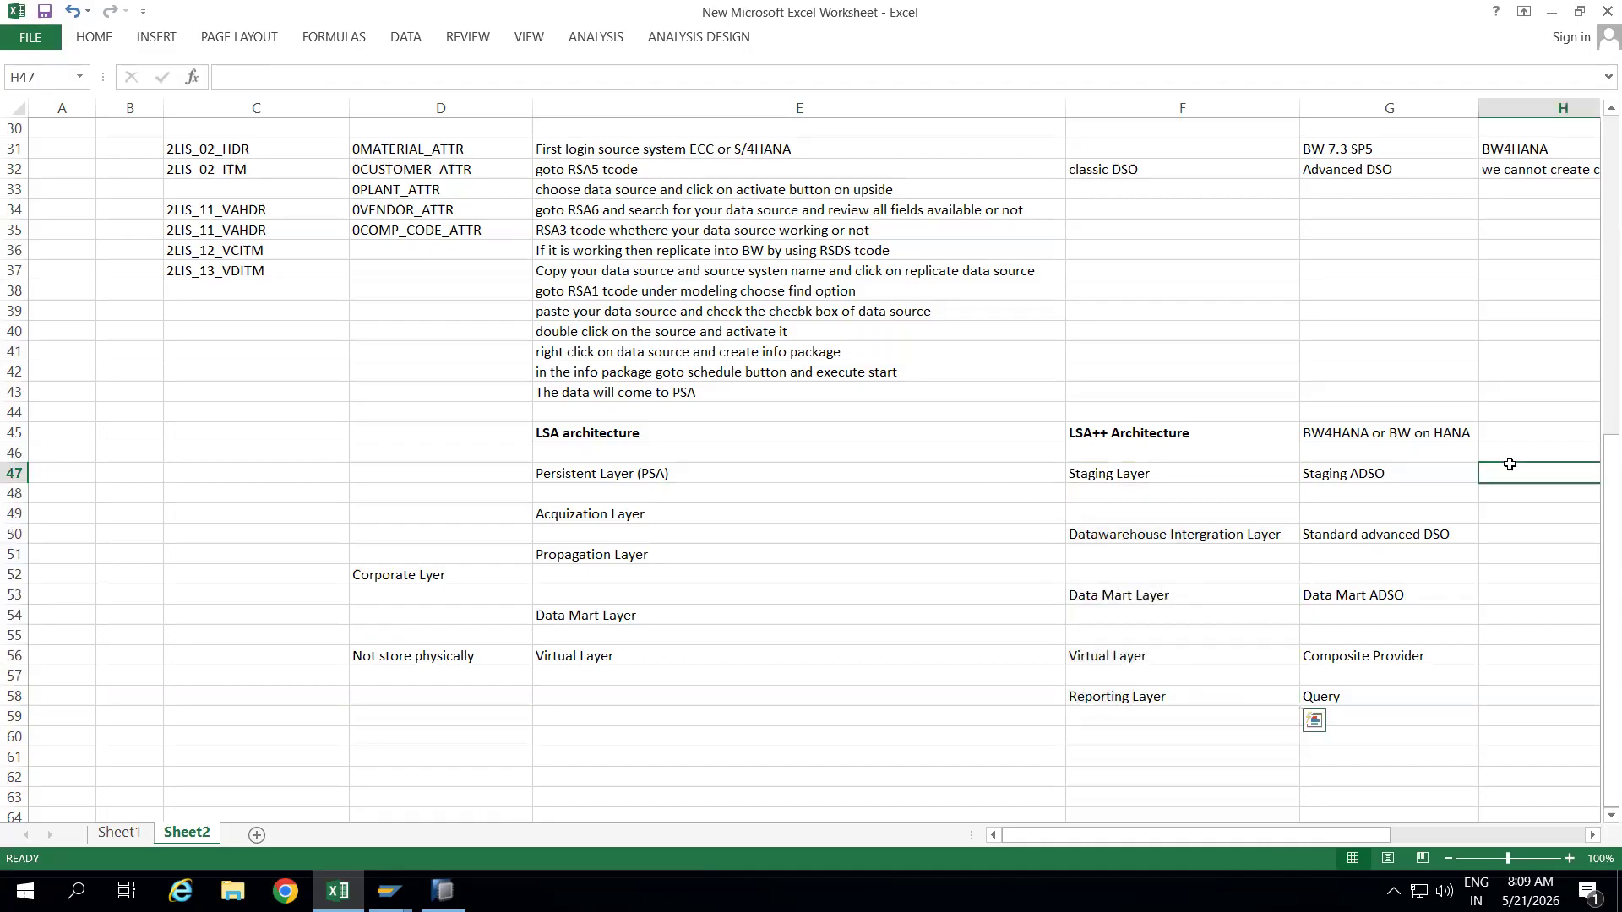
pyautogui.write('Open ODS VIew')
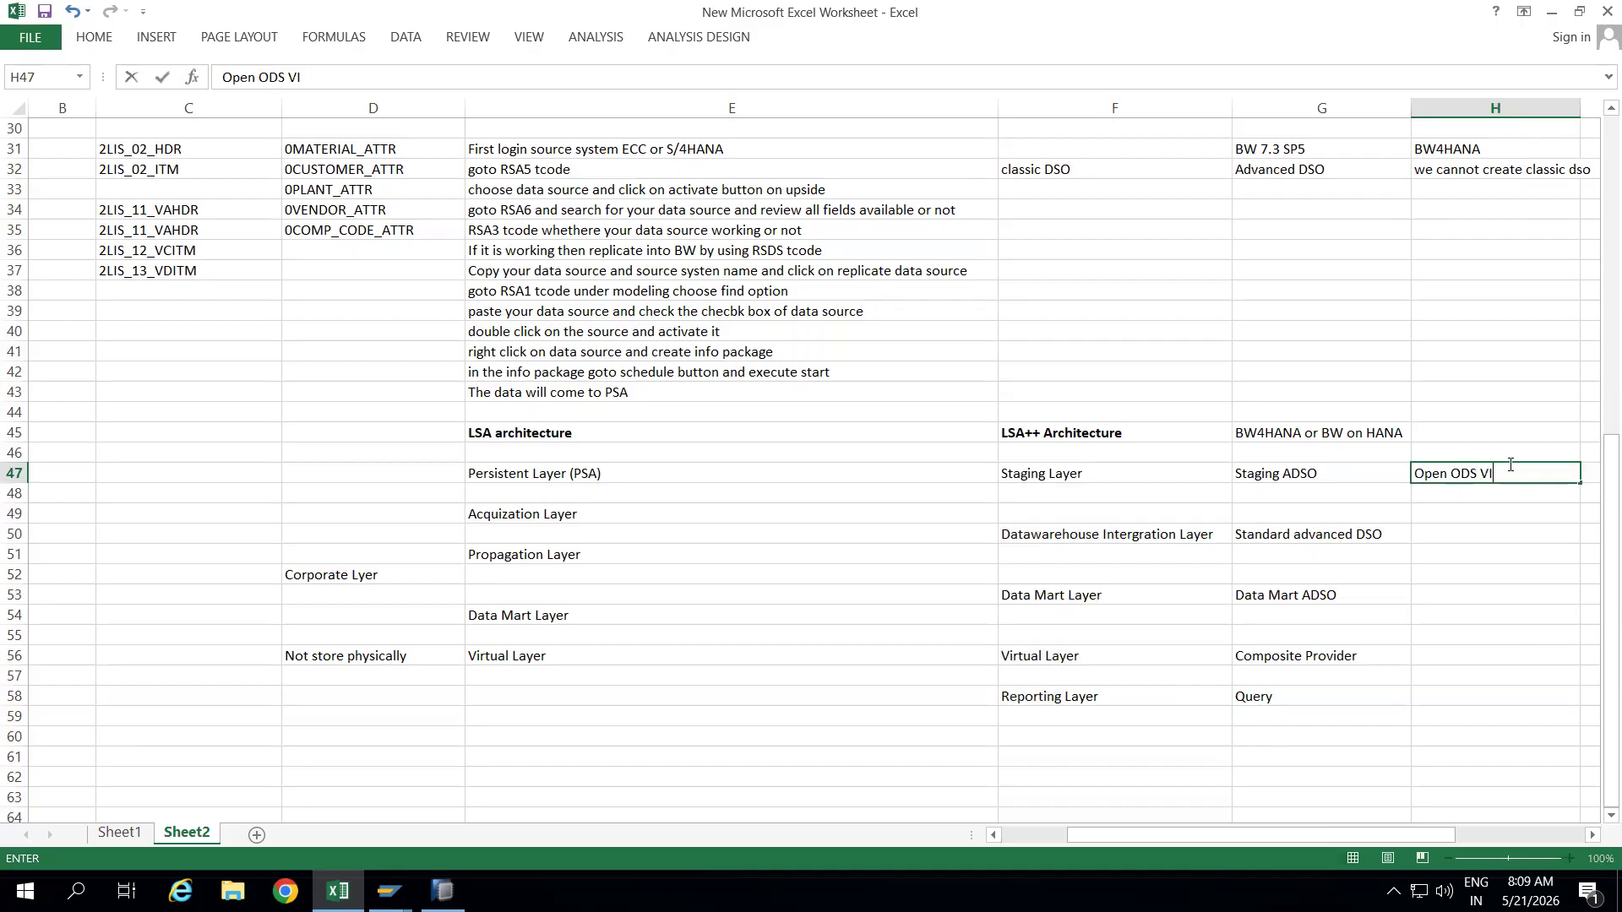
pyautogui.click(1504, 553)
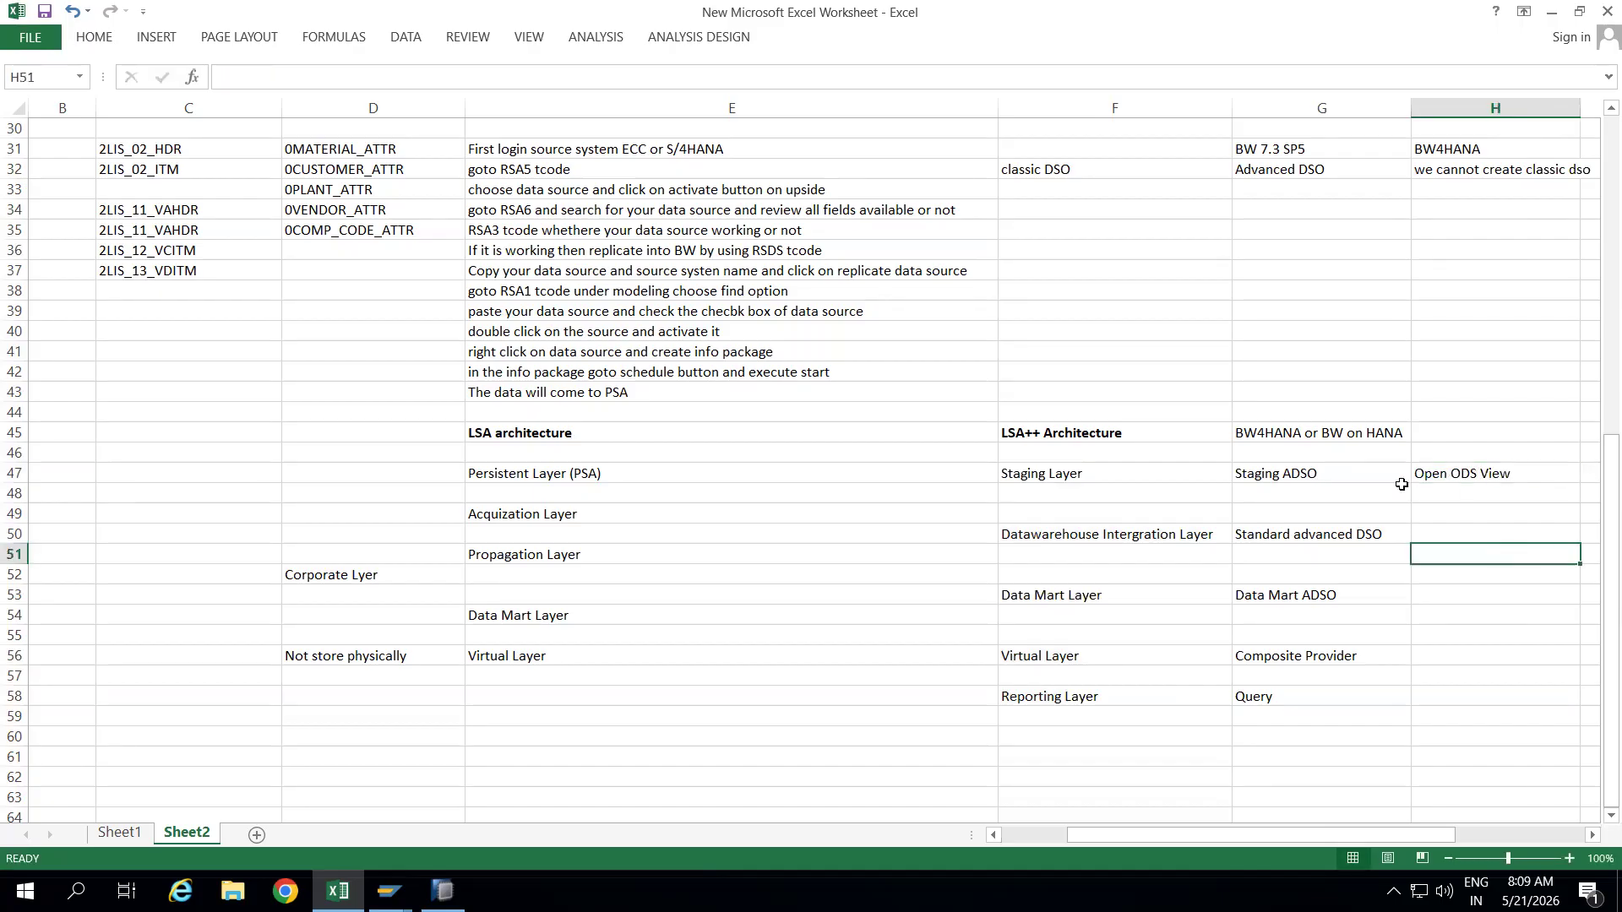
# Compare the Open ODS View entry with the Staging Layer and the BW4HANA or BW on HANA heading.
pyautogui.click(1457, 475)
pyautogui.click(1293, 432)
pyautogui.click(1465, 479)
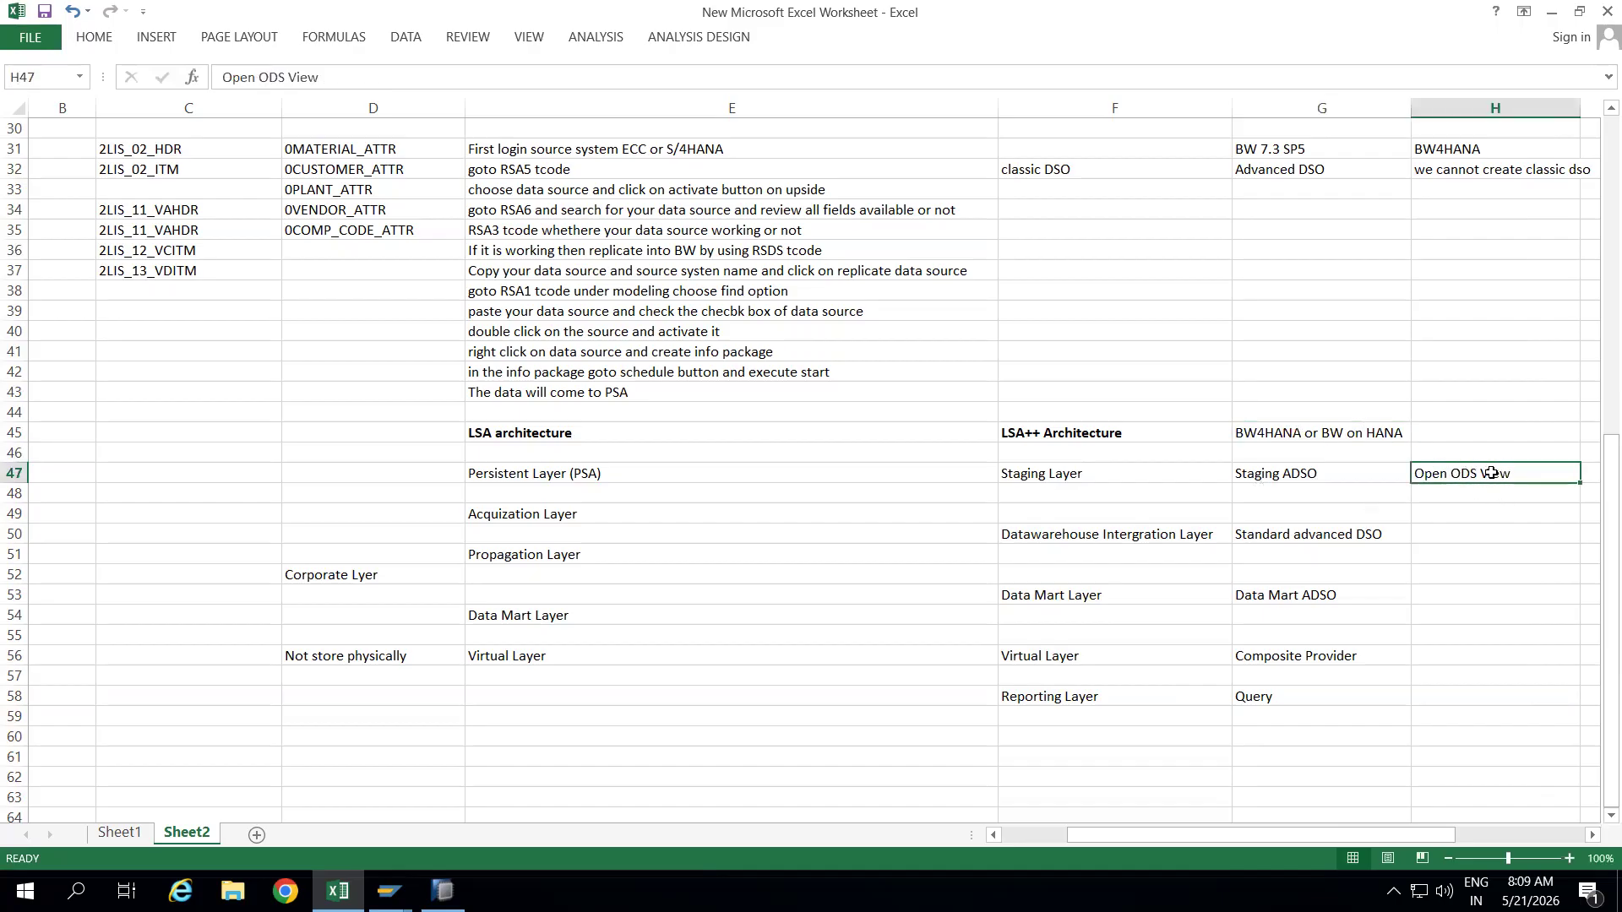
pyautogui.click(1123, 474)
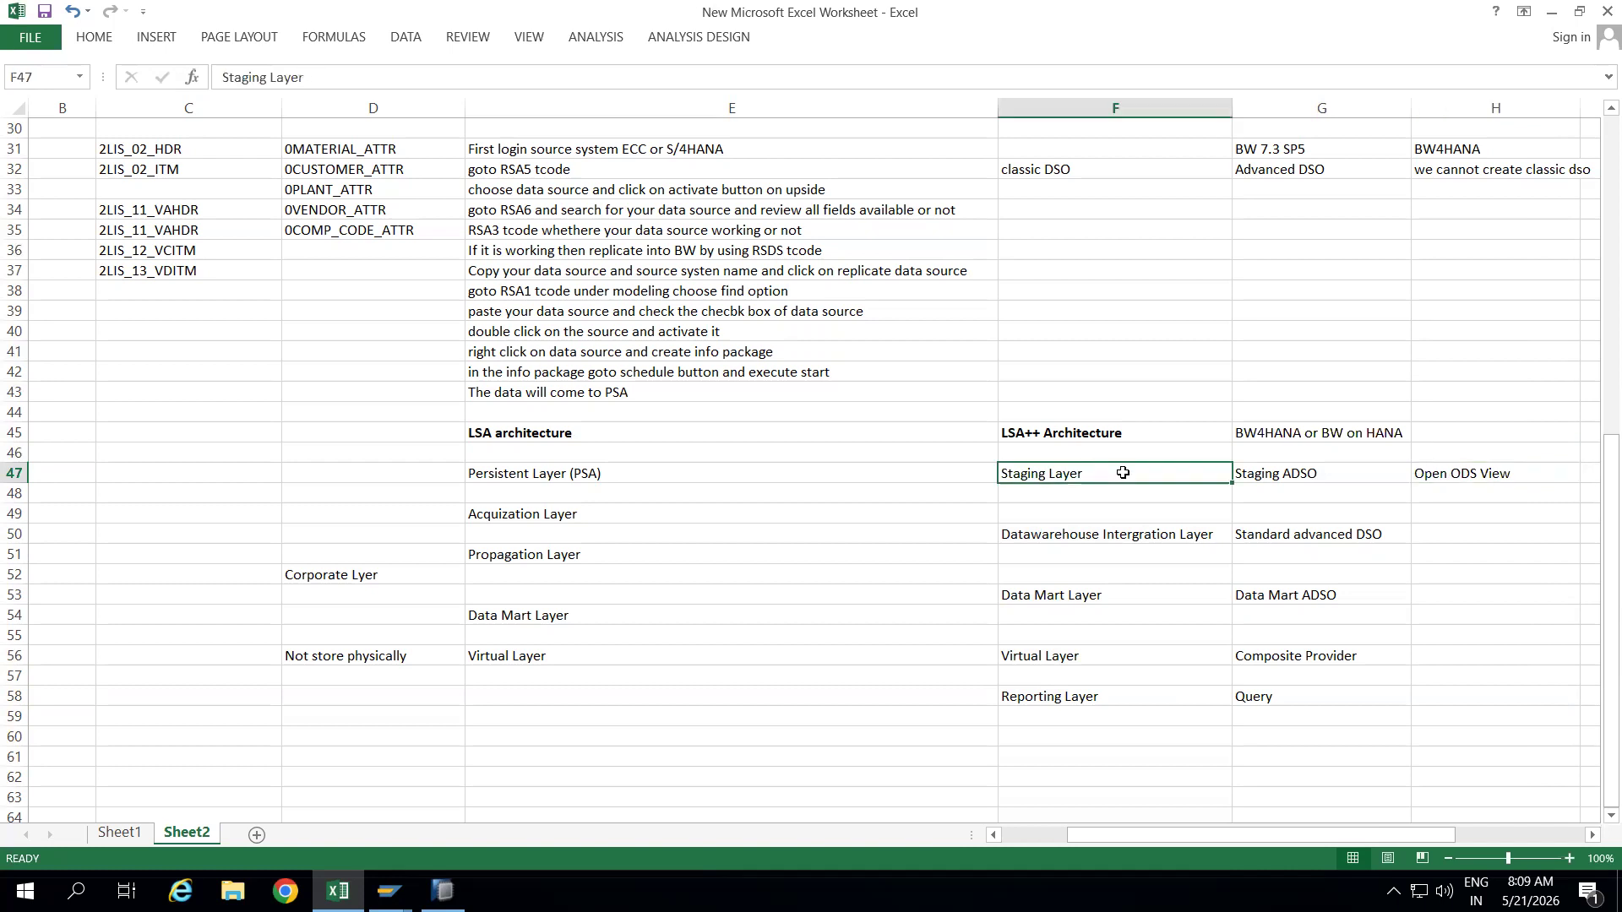
pyautogui.click(1439, 472)
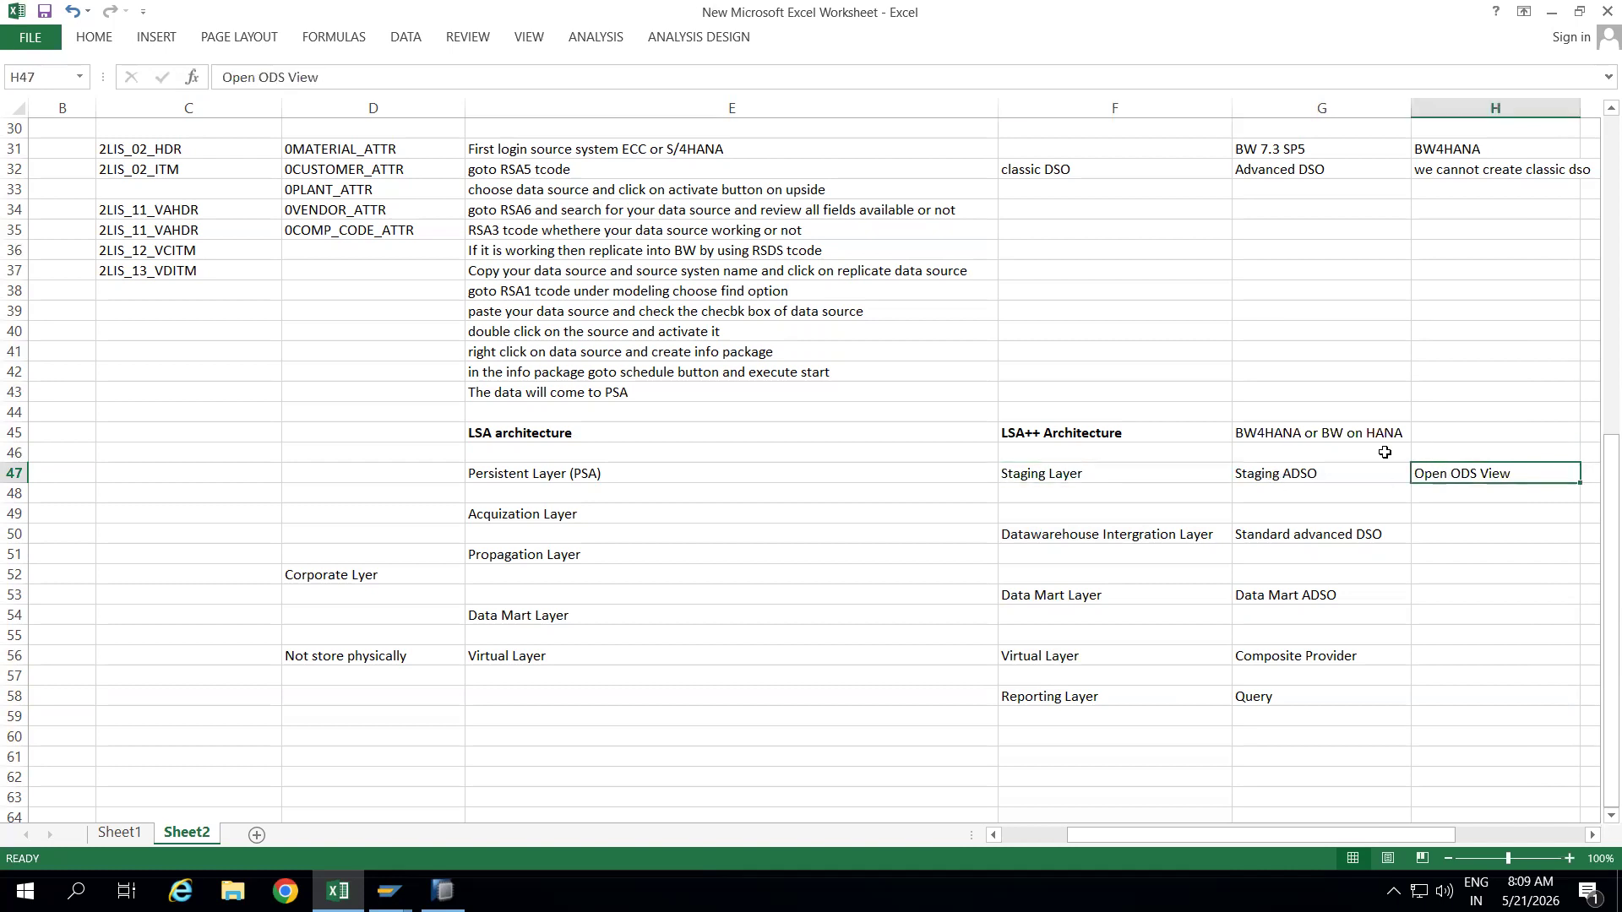
pyautogui.click(1461, 529)
pyautogui.click(1471, 473)
pyautogui.click(1481, 512)
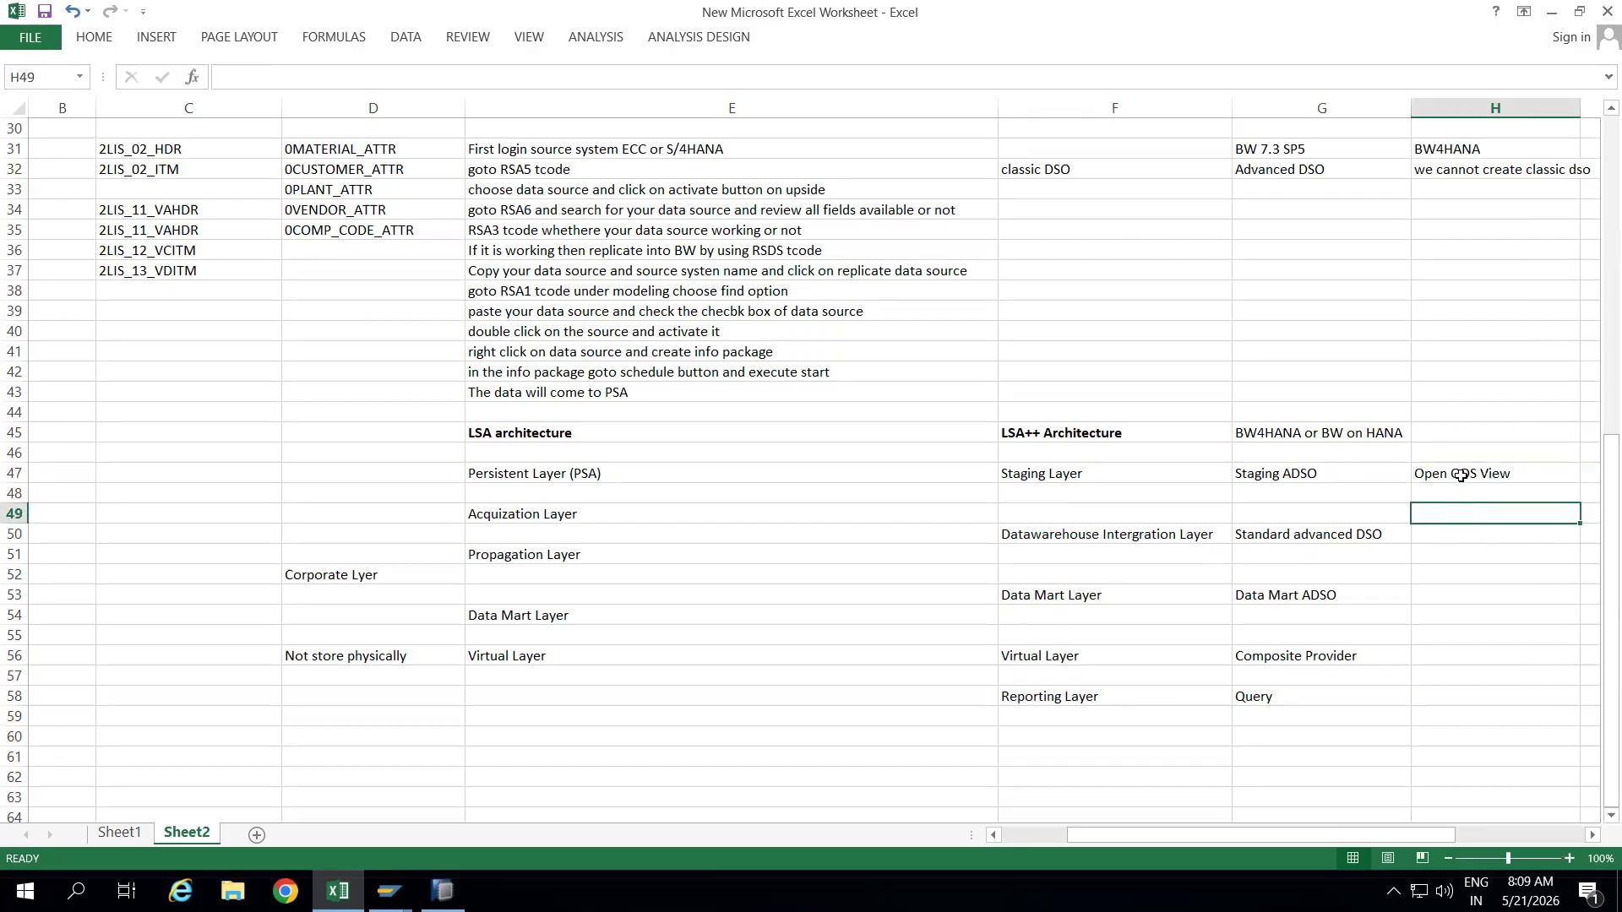
pyautogui.click(1462, 476)
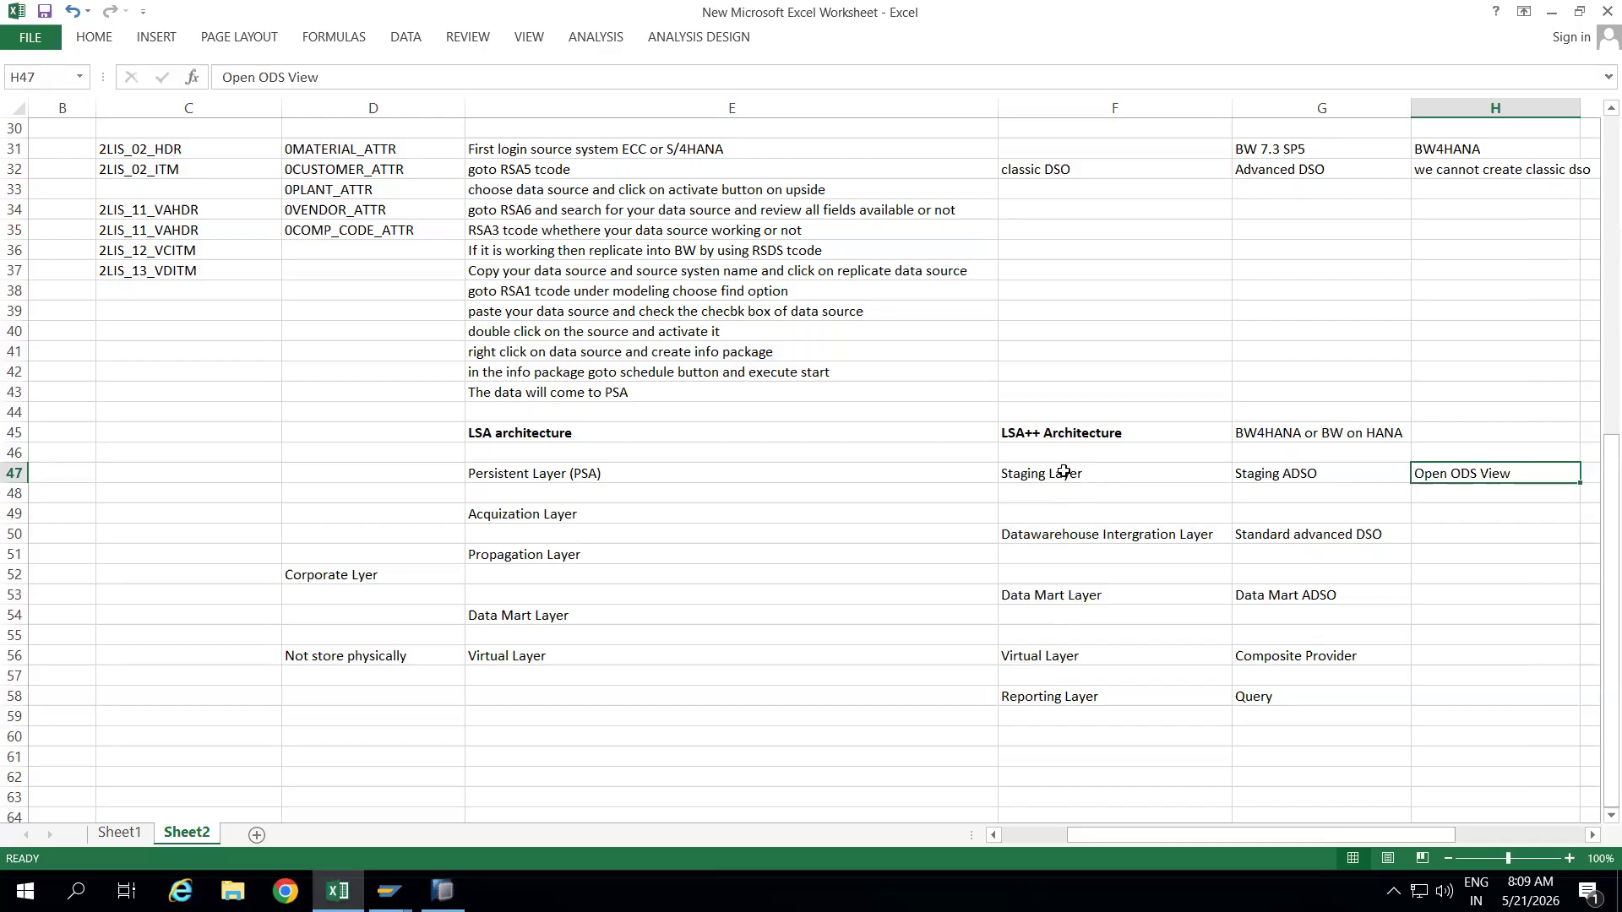
pyautogui.click(1478, 500)
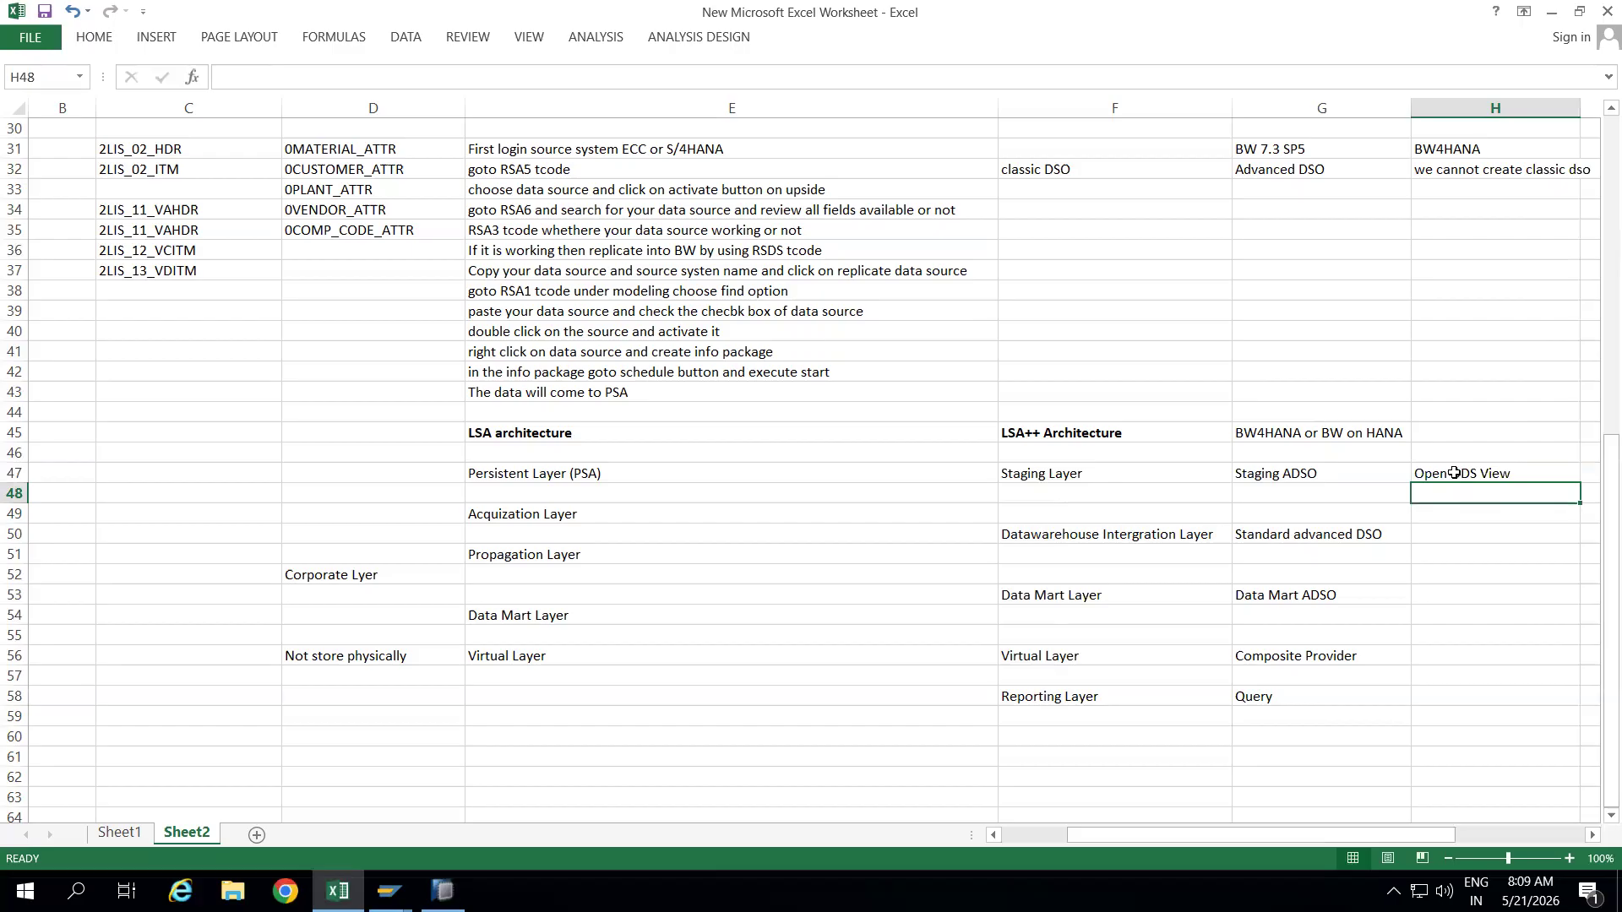
pyautogui.click(1453, 473)
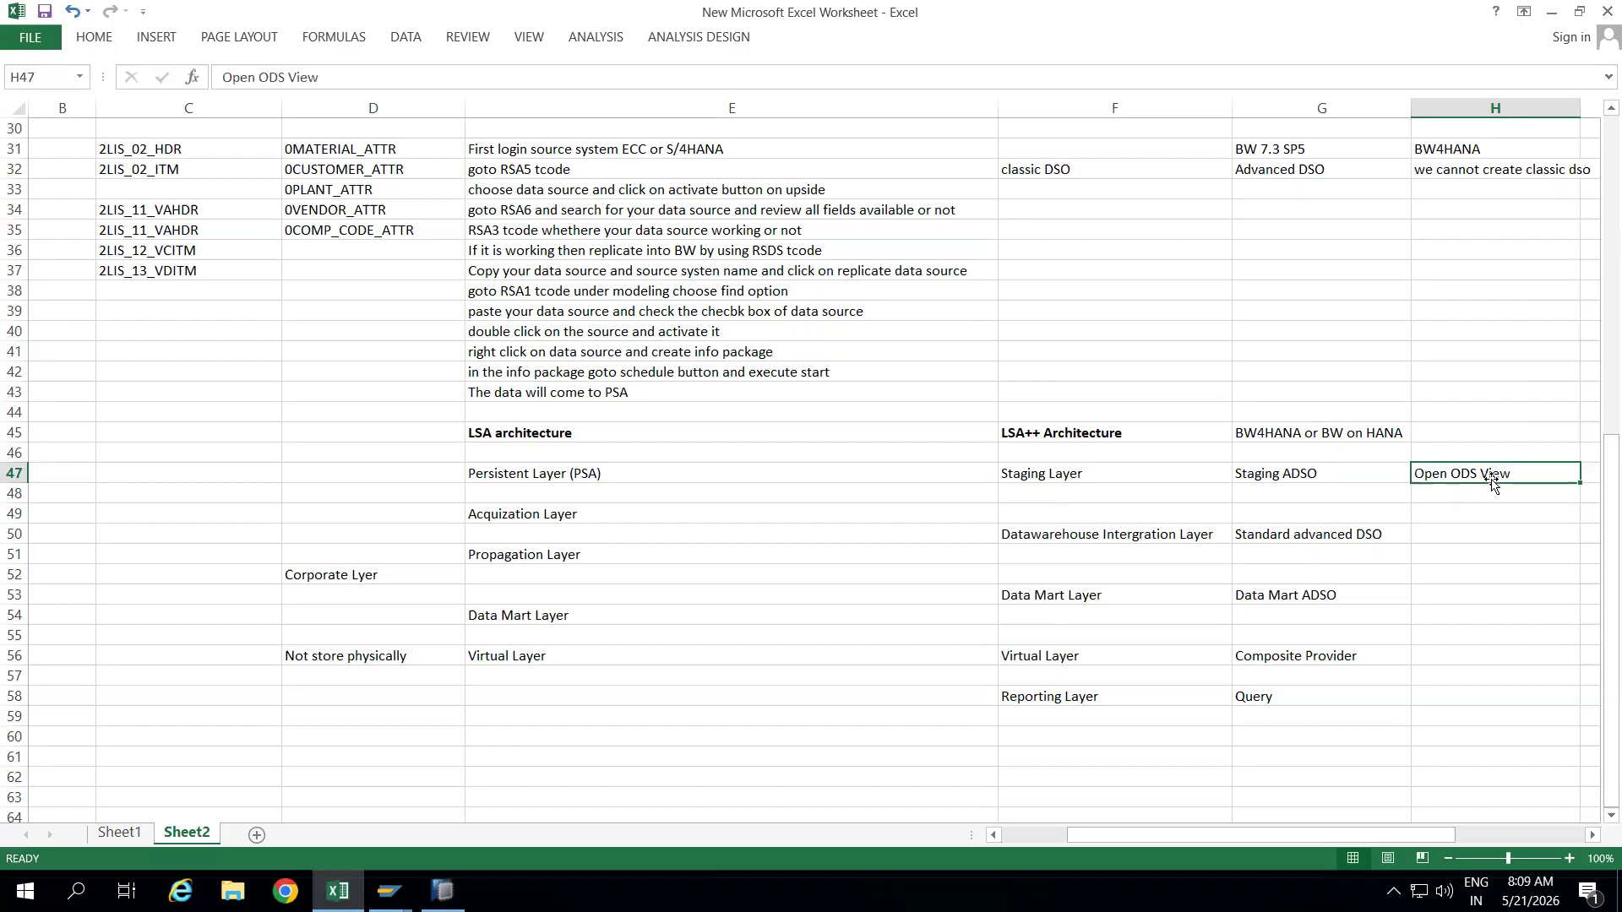
# Append "(30 mins)" to the Staging Layer entry in cell F47.
pyautogui.click(1106, 477)
pyautogui.doubleClick(1106, 477)
pyautogui.write('(30 mins)')
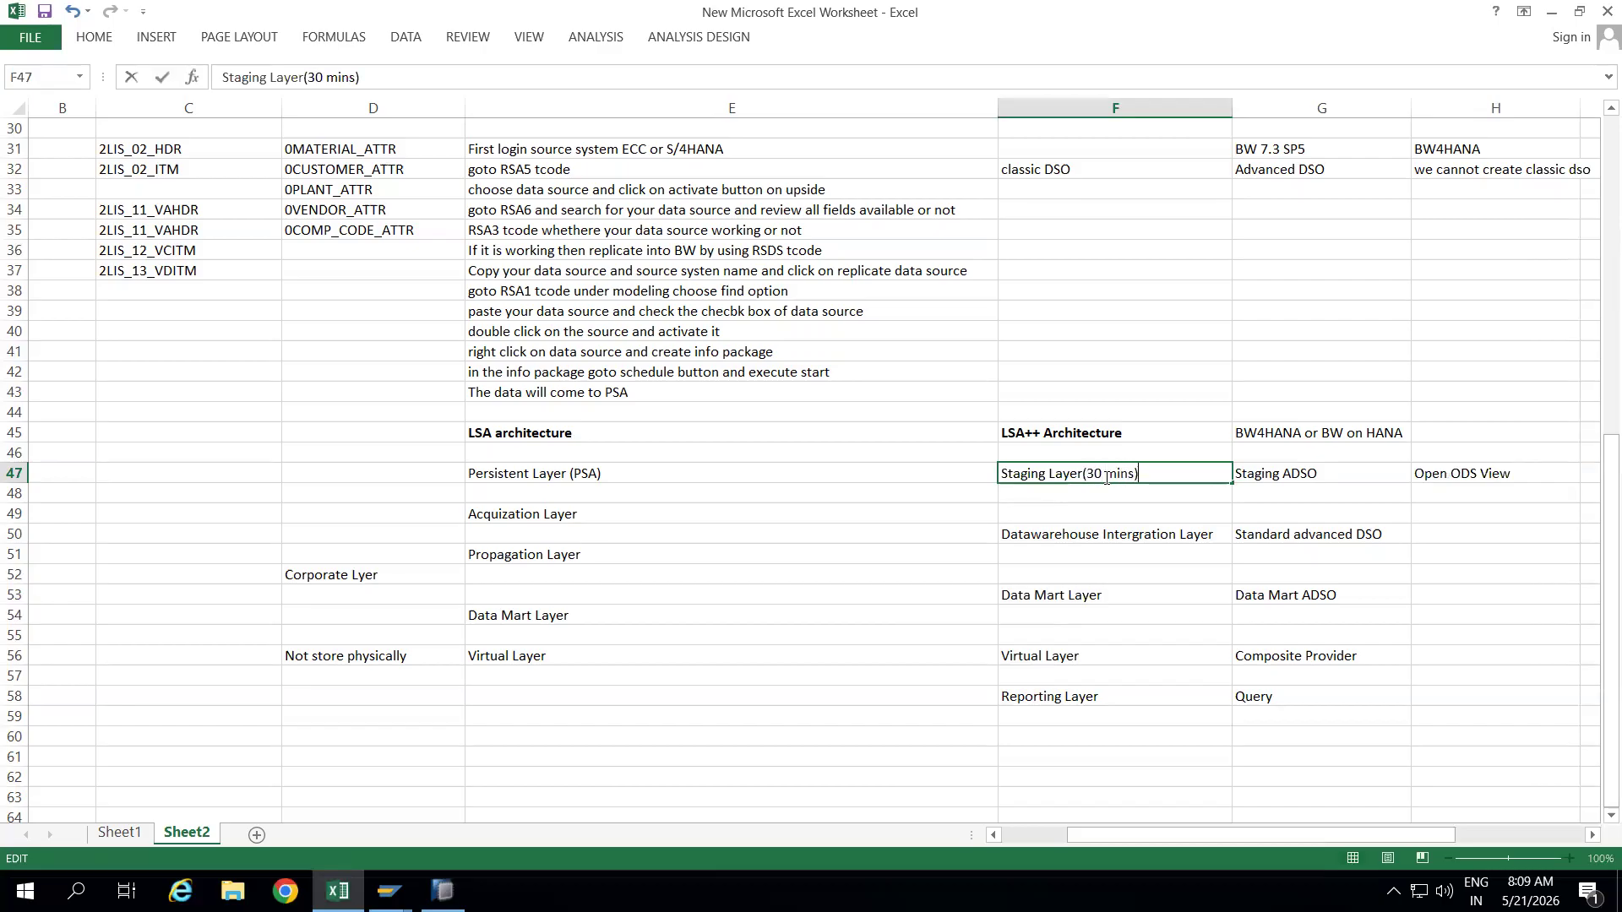
pyautogui.click(1426, 600)
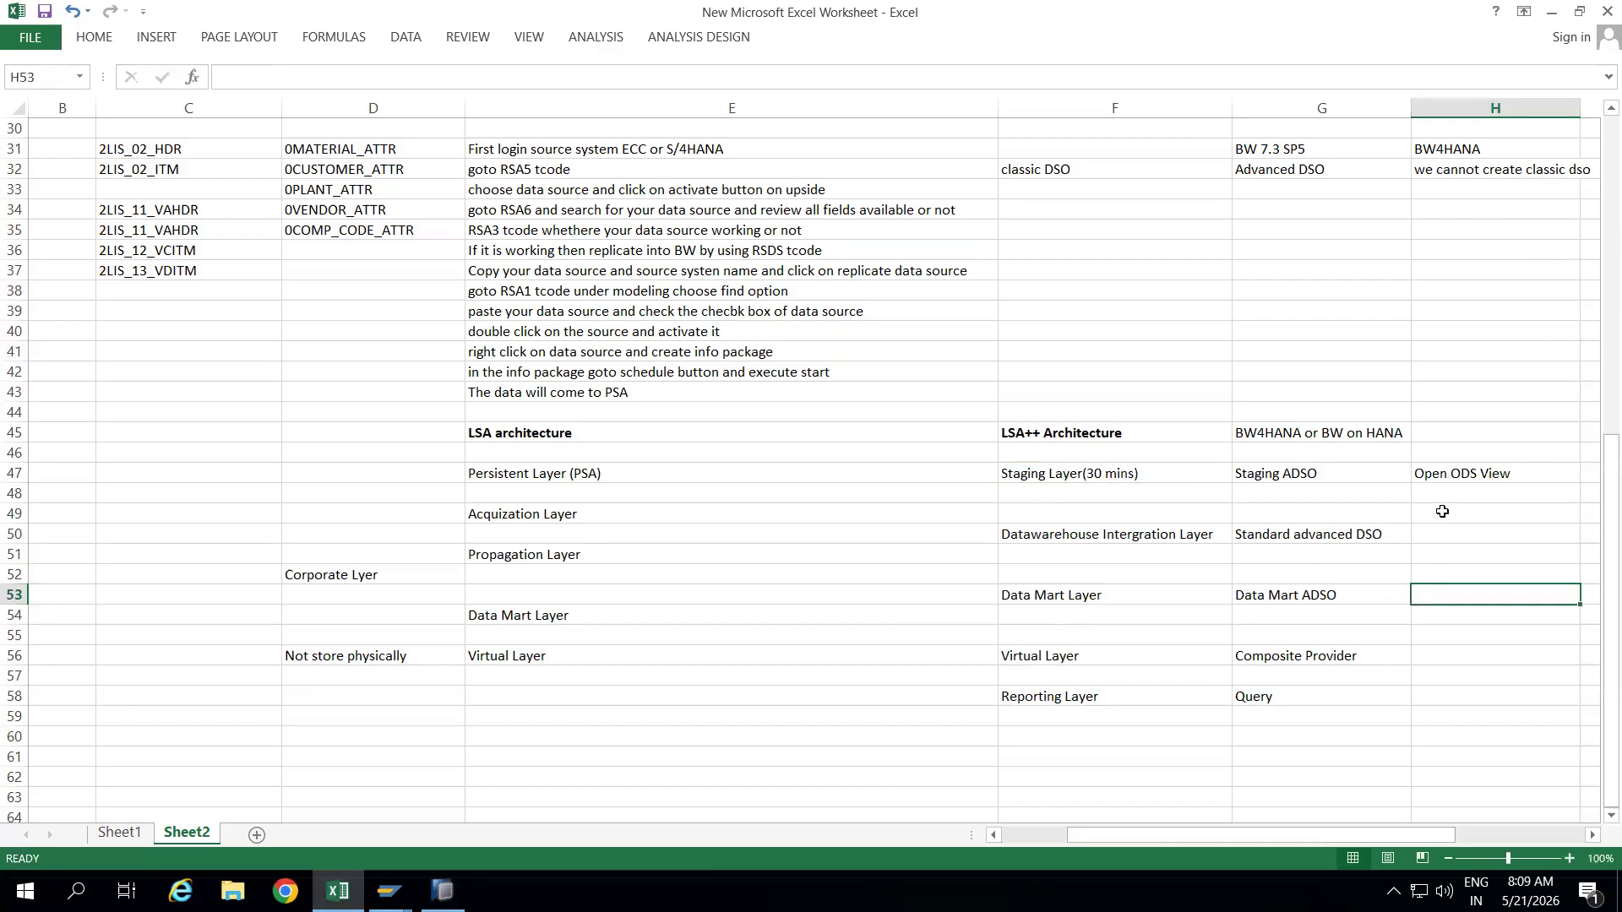
# Compare Open ODS View with the Datawarehouse Intergration Layer and its Standard advanced DSO.
pyautogui.click(1444, 473)
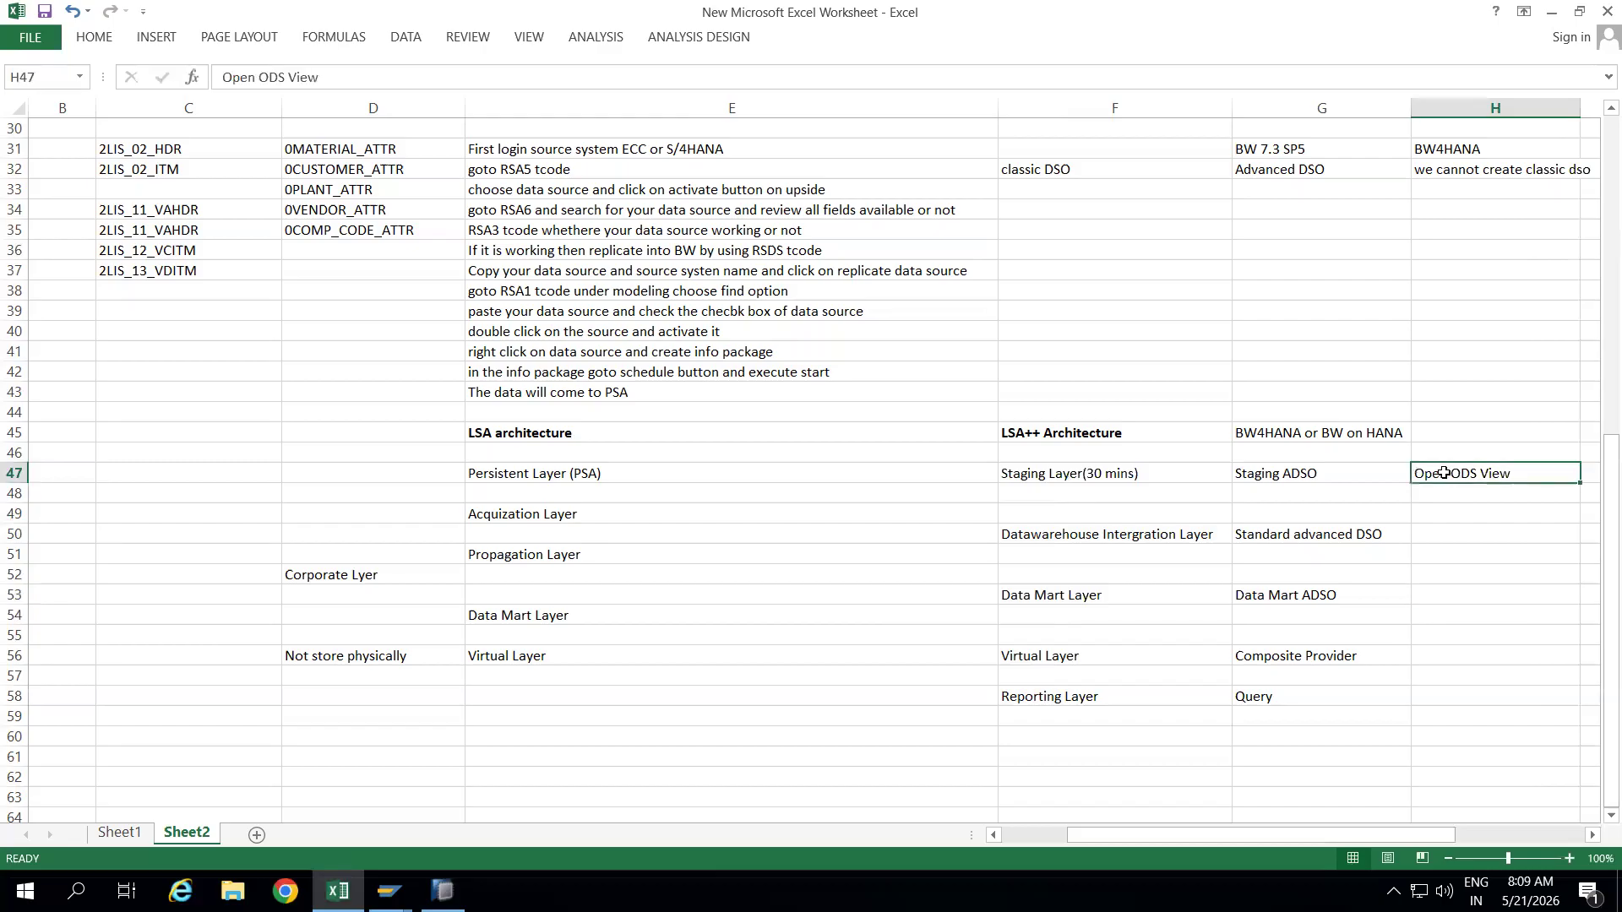
pyautogui.click(1448, 531)
pyautogui.click(1442, 473)
pyautogui.click(1449, 529)
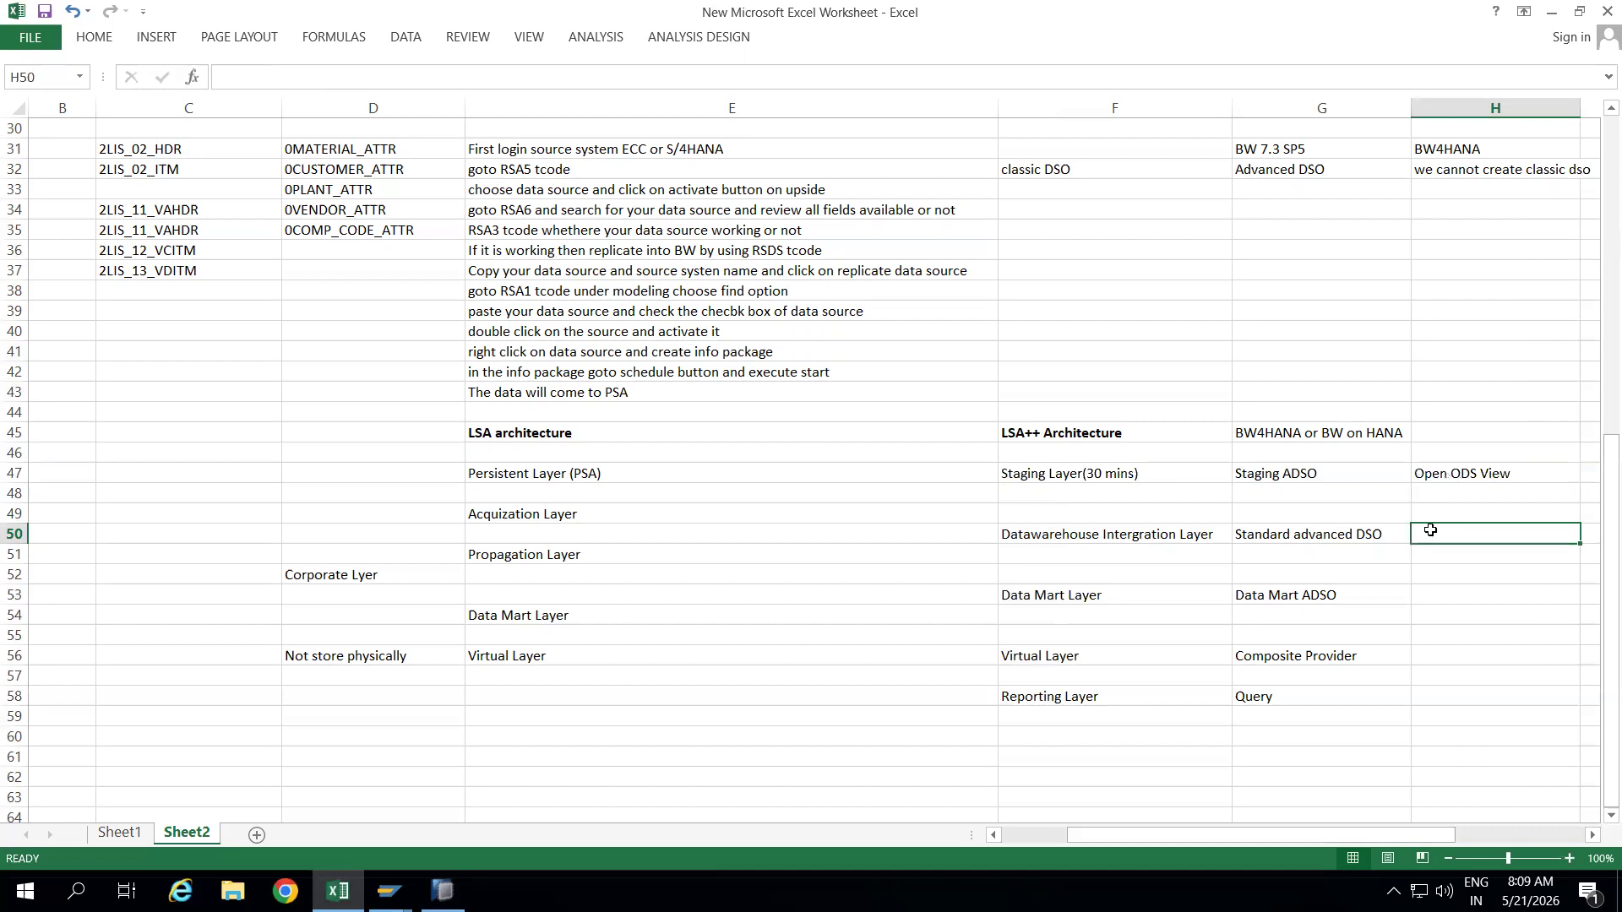
pyautogui.click(1108, 535)
pyautogui.click(1345, 535)
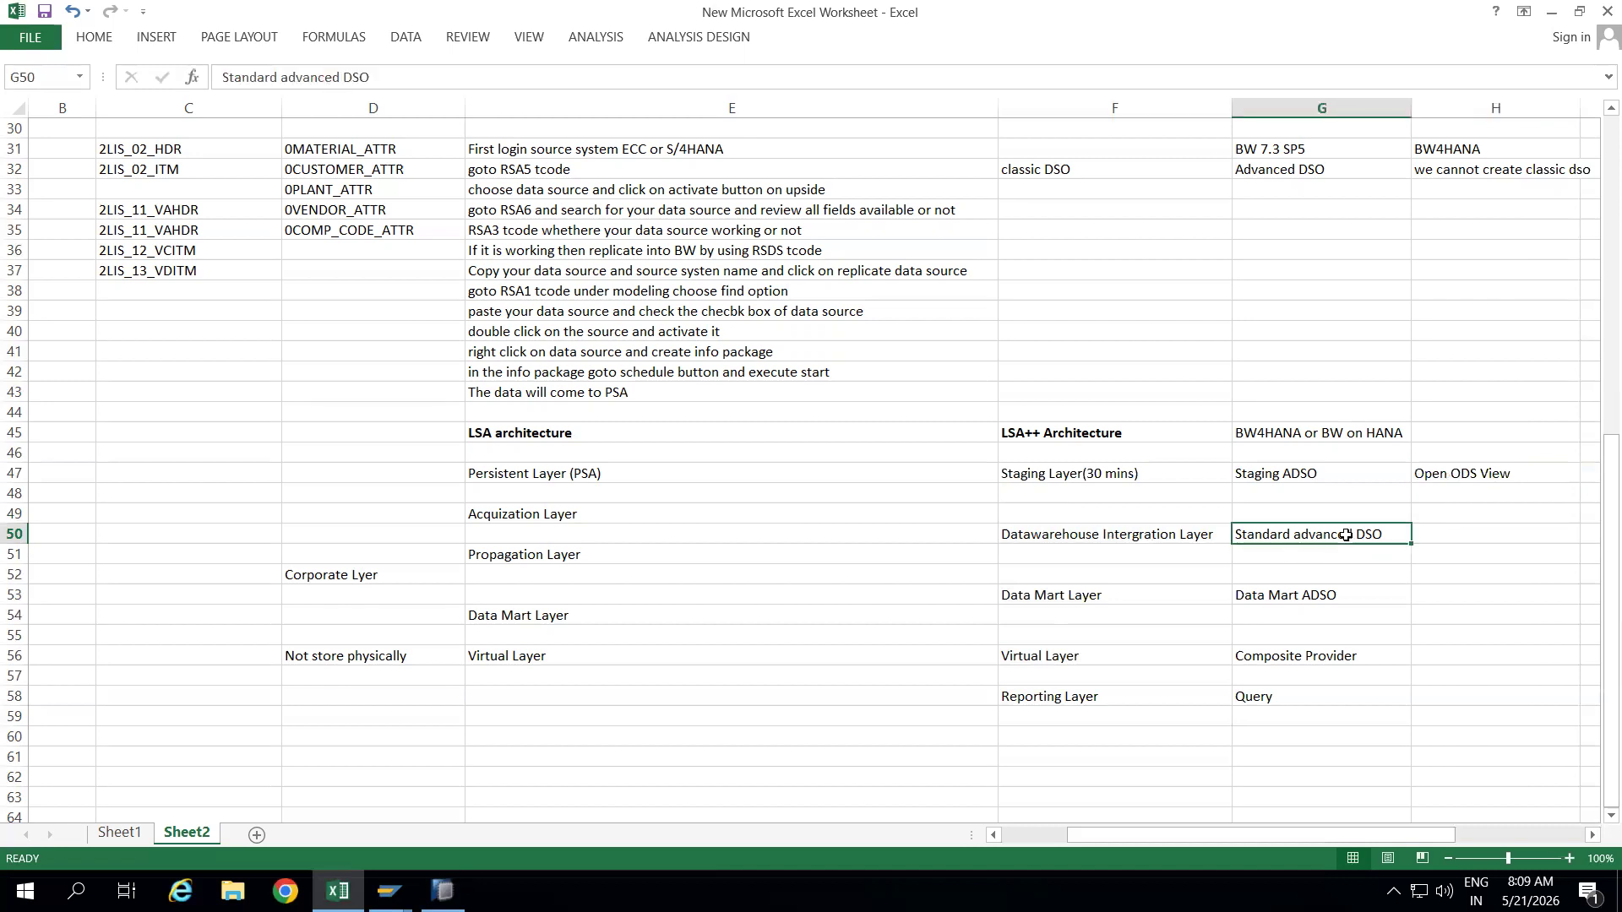
pyautogui.click(1460, 471)
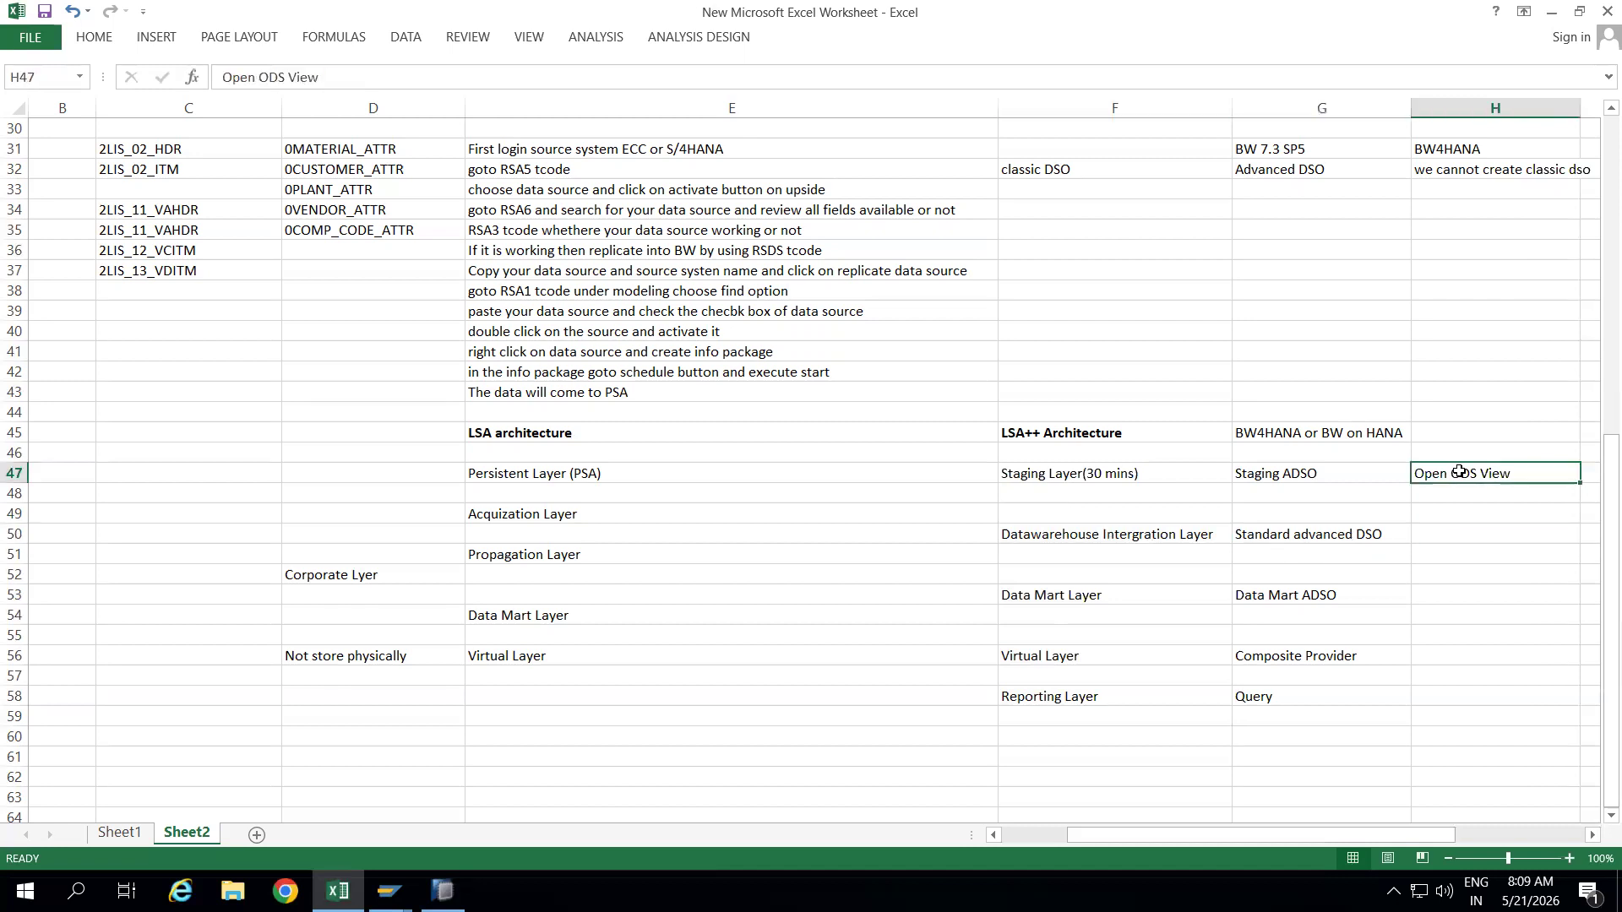
# Enter 10 in cell H50, beside Standard advanced DSO.
pyautogui.click(1453, 531)
pyautogui.write('S')
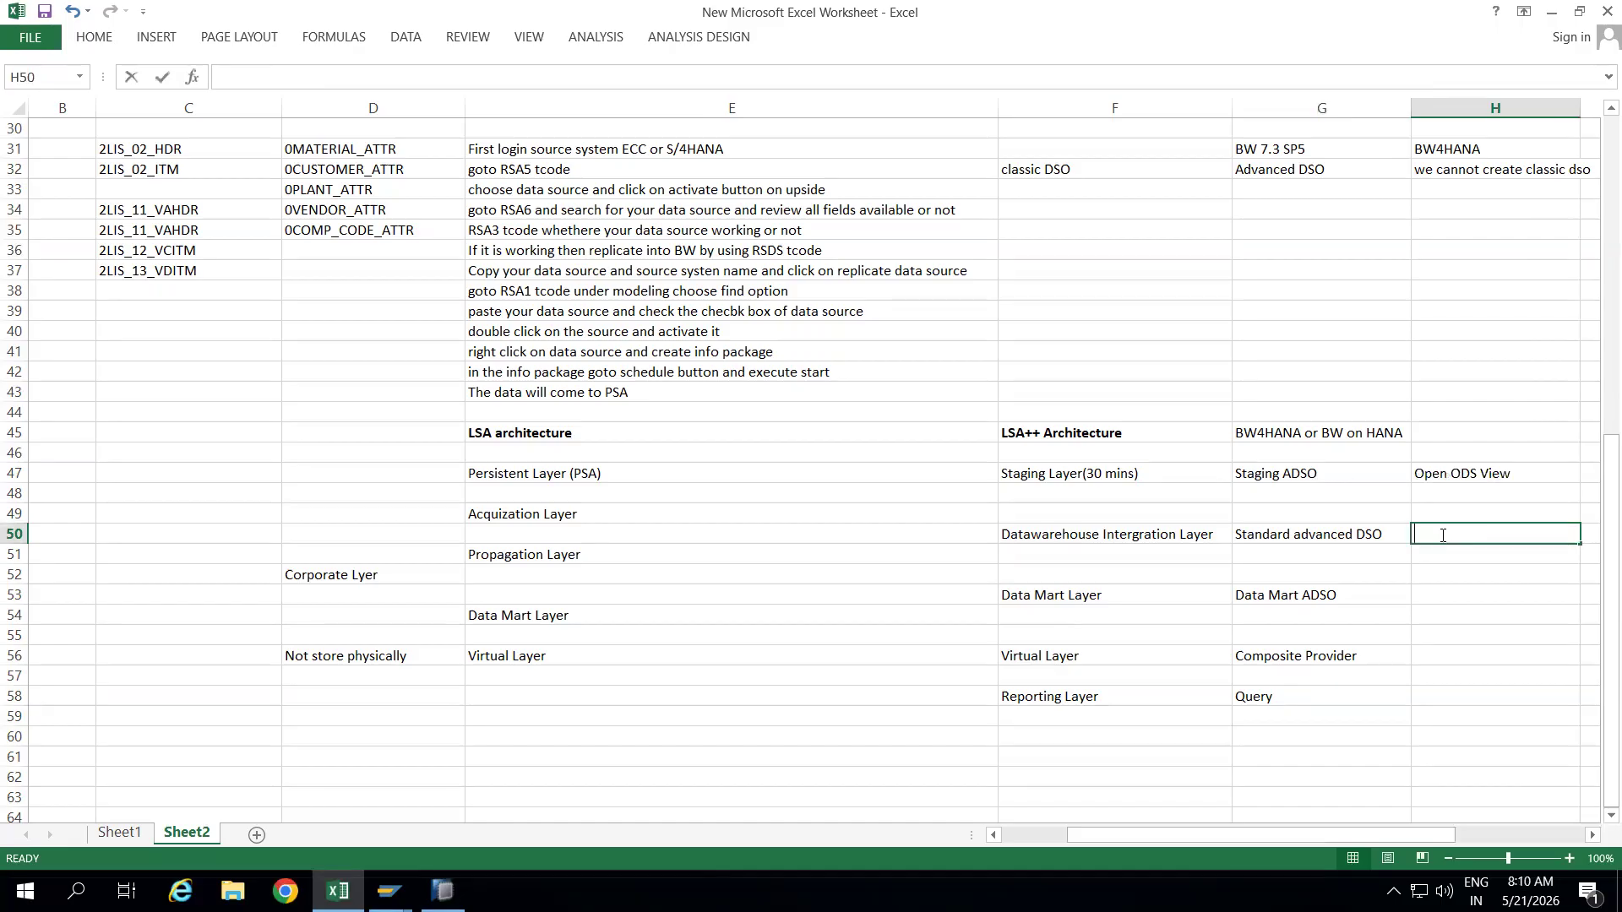
pyautogui.press('BackSpace')
pyautogui.write('10')
pyautogui.click(1451, 614)
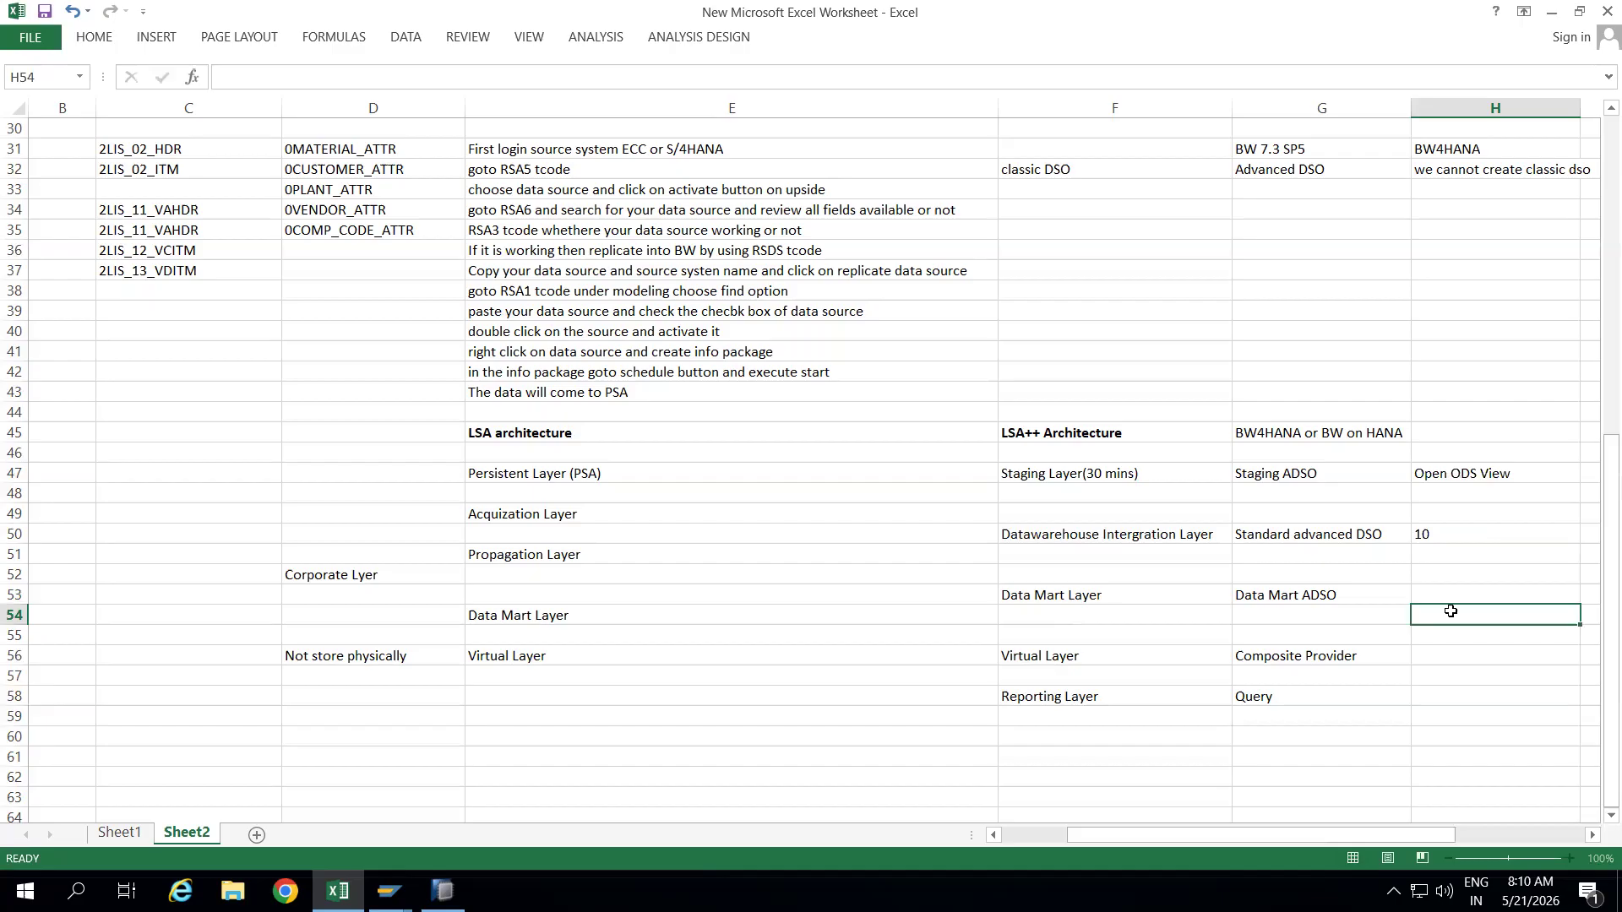
# Clear the notes in cells H46 to H50 beside the LSA++ layers.
pyautogui.click(1153, 471)
pyautogui.moveTo(1456, 453); pyautogui.dragTo(1481, 543)
pyautogui.press('Delete')
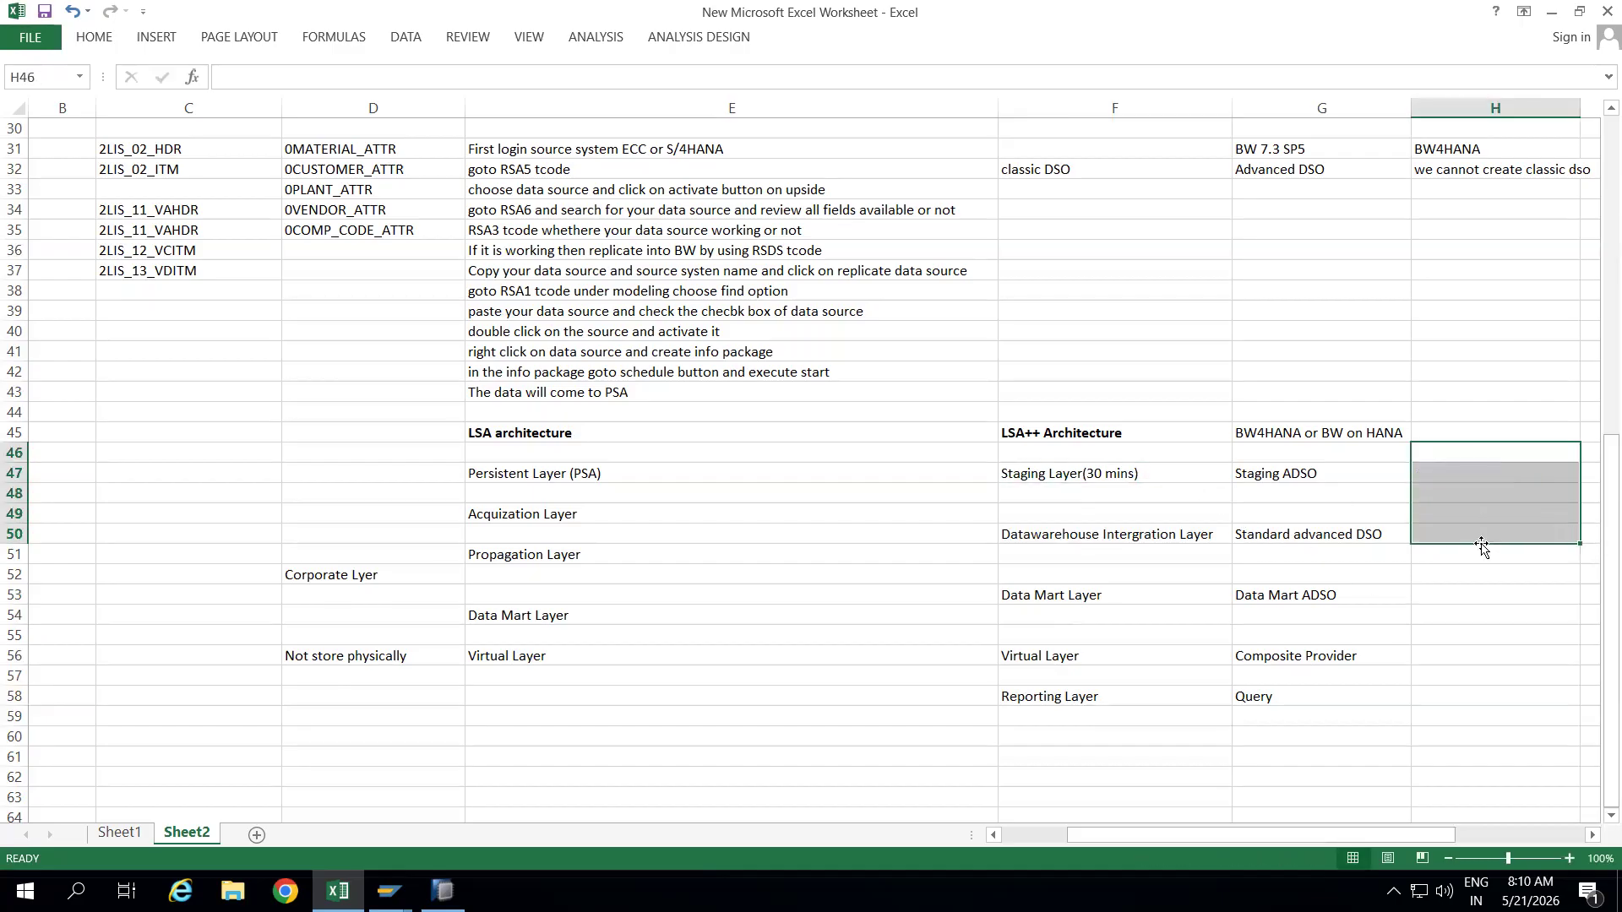
pyautogui.click(1454, 651)
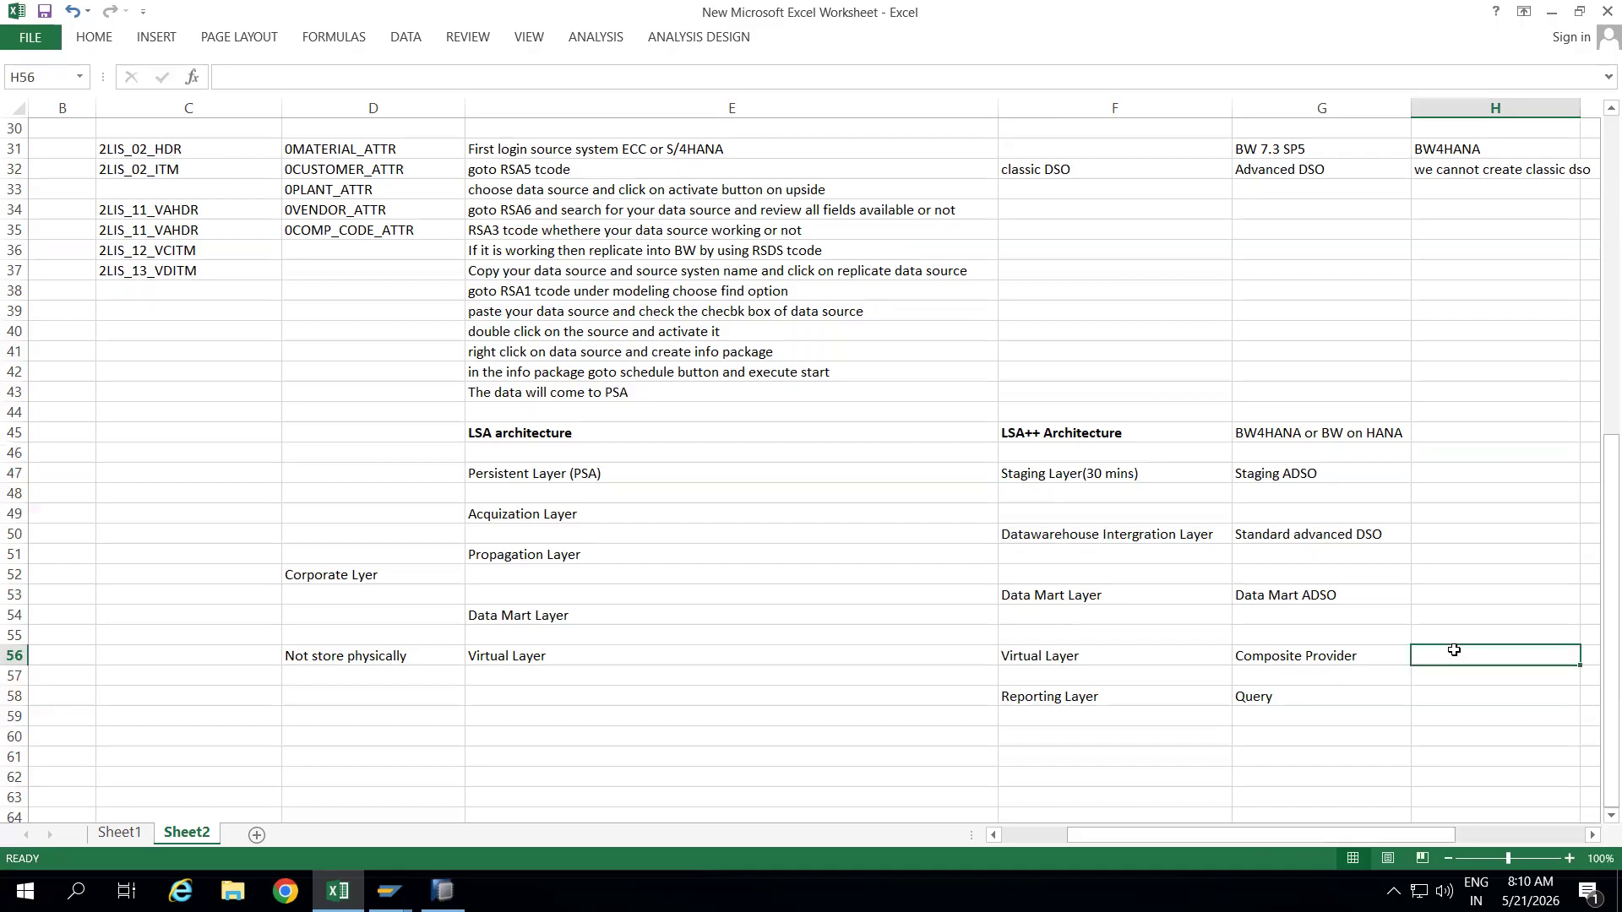
# Review the Staging Layer entry together with its Staging ADSO object.
pyautogui.rightClick(1145, 468)
pyautogui.click(1480, 477)
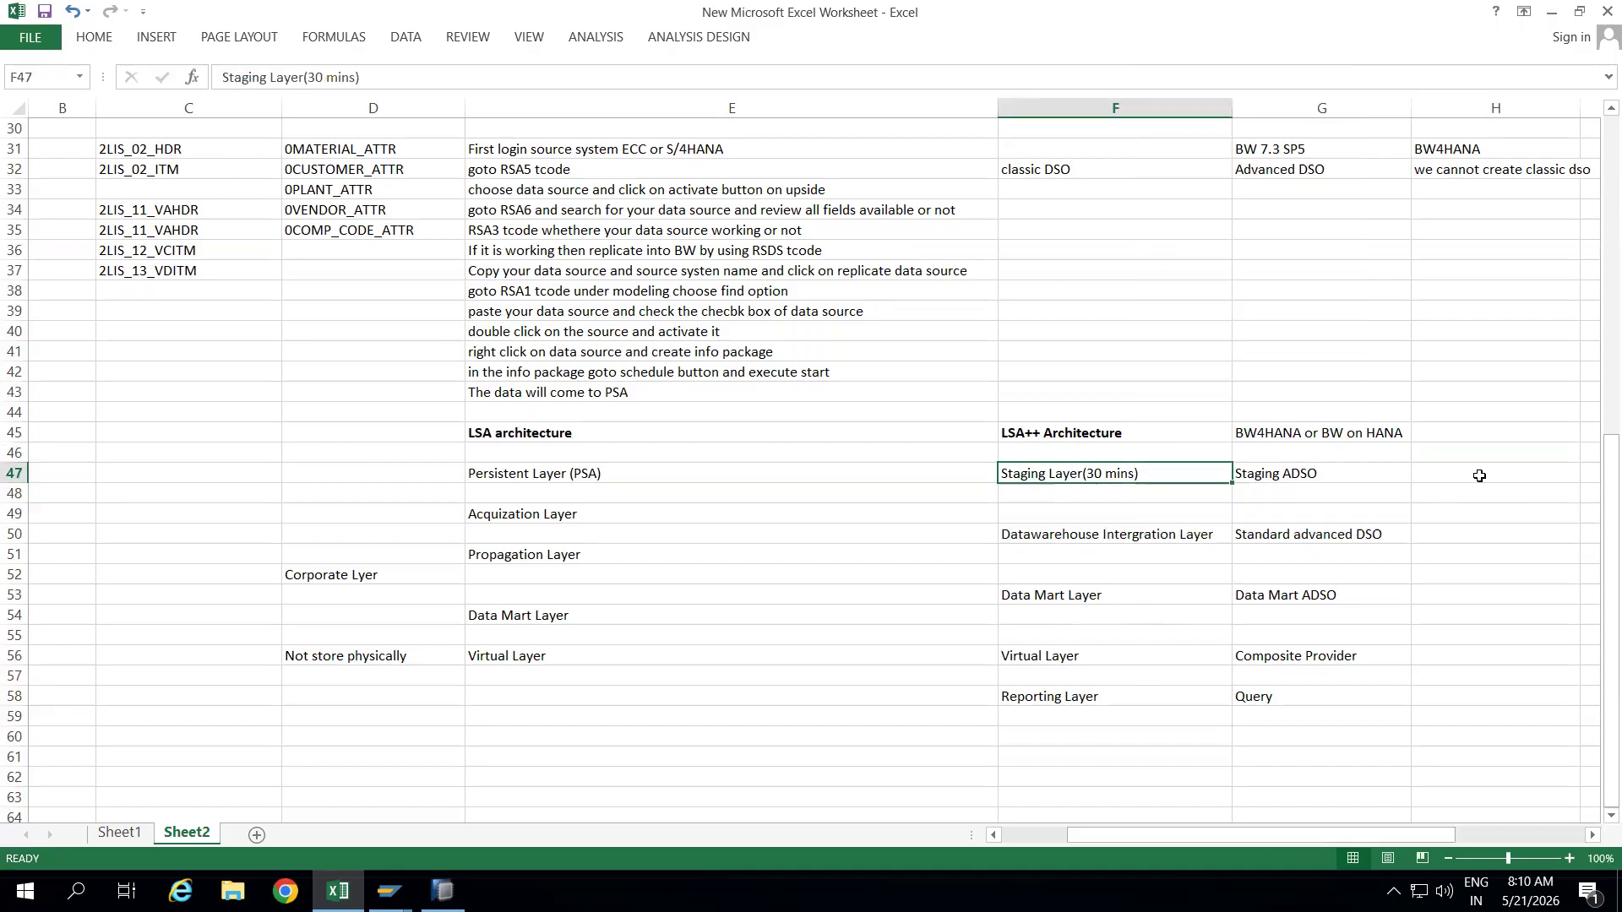
pyautogui.click(1479, 477)
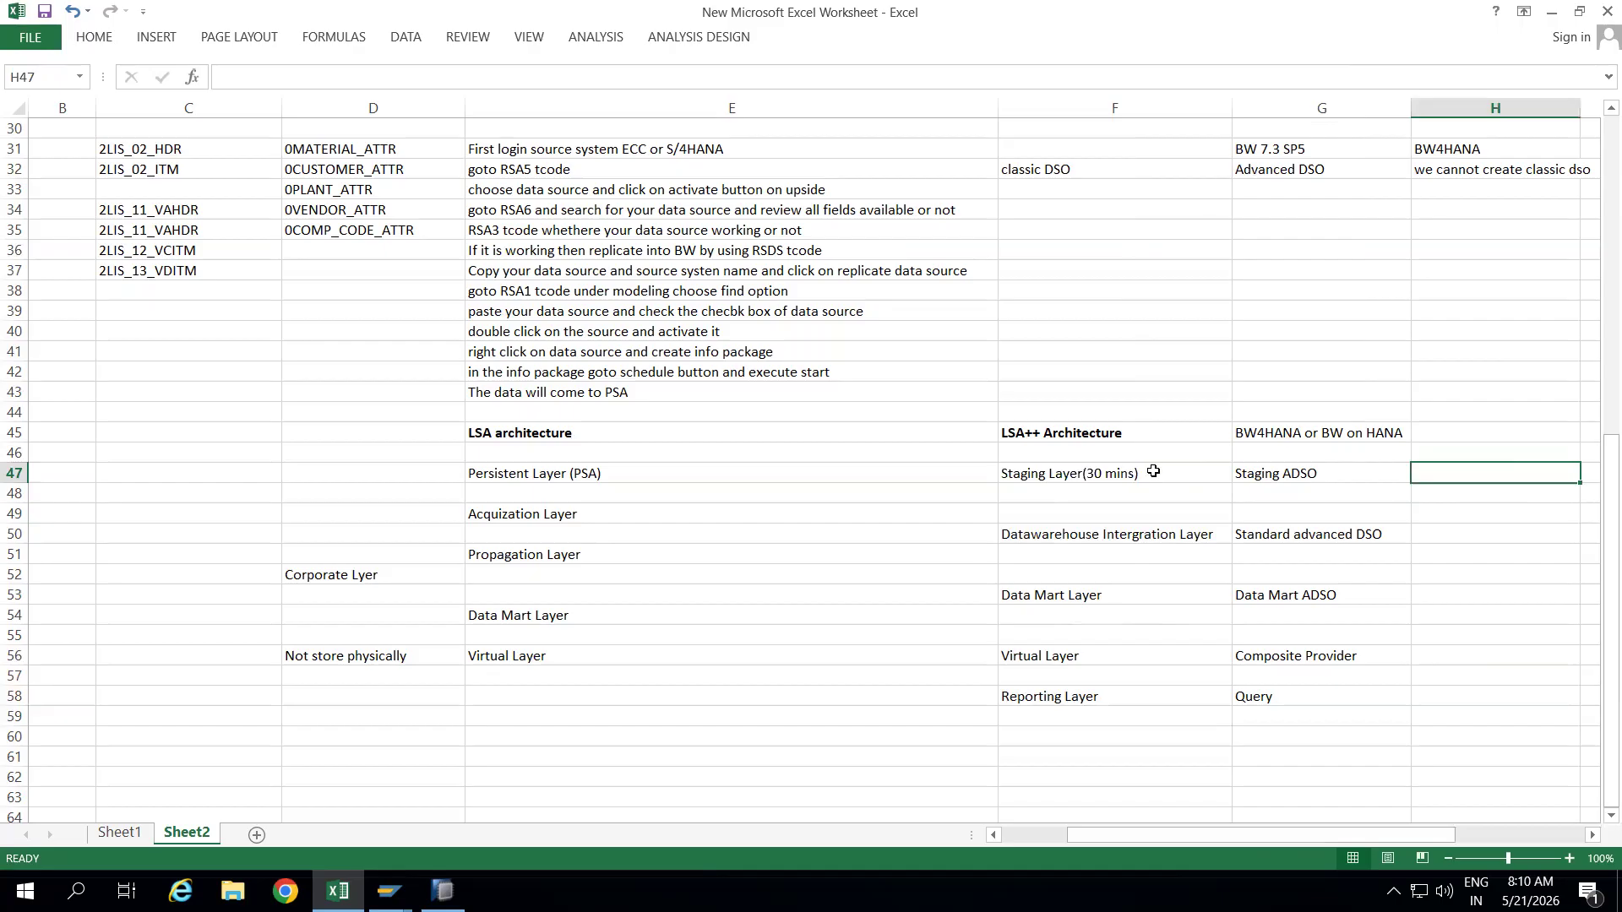
pyautogui.click(1153, 472)
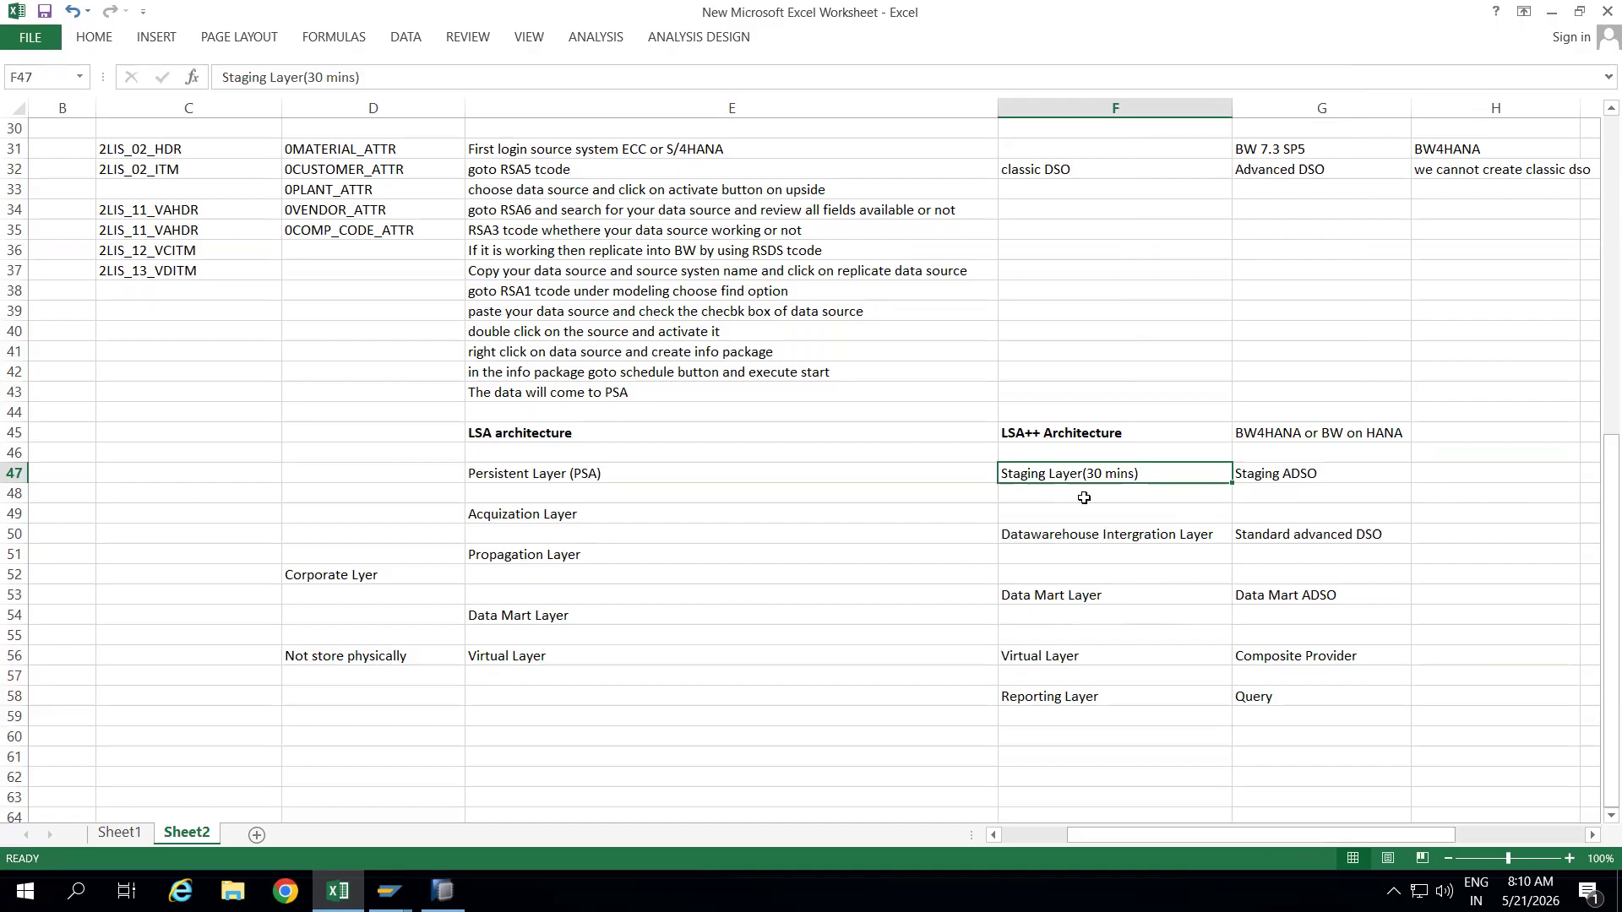
pyautogui.click(1304, 466)
pyautogui.click(1146, 477)
# Switch to SAP HANA Studio and display the inbound table of the ZADSO_67 load request with the preselected selection fields.
pyautogui.click(388, 891)
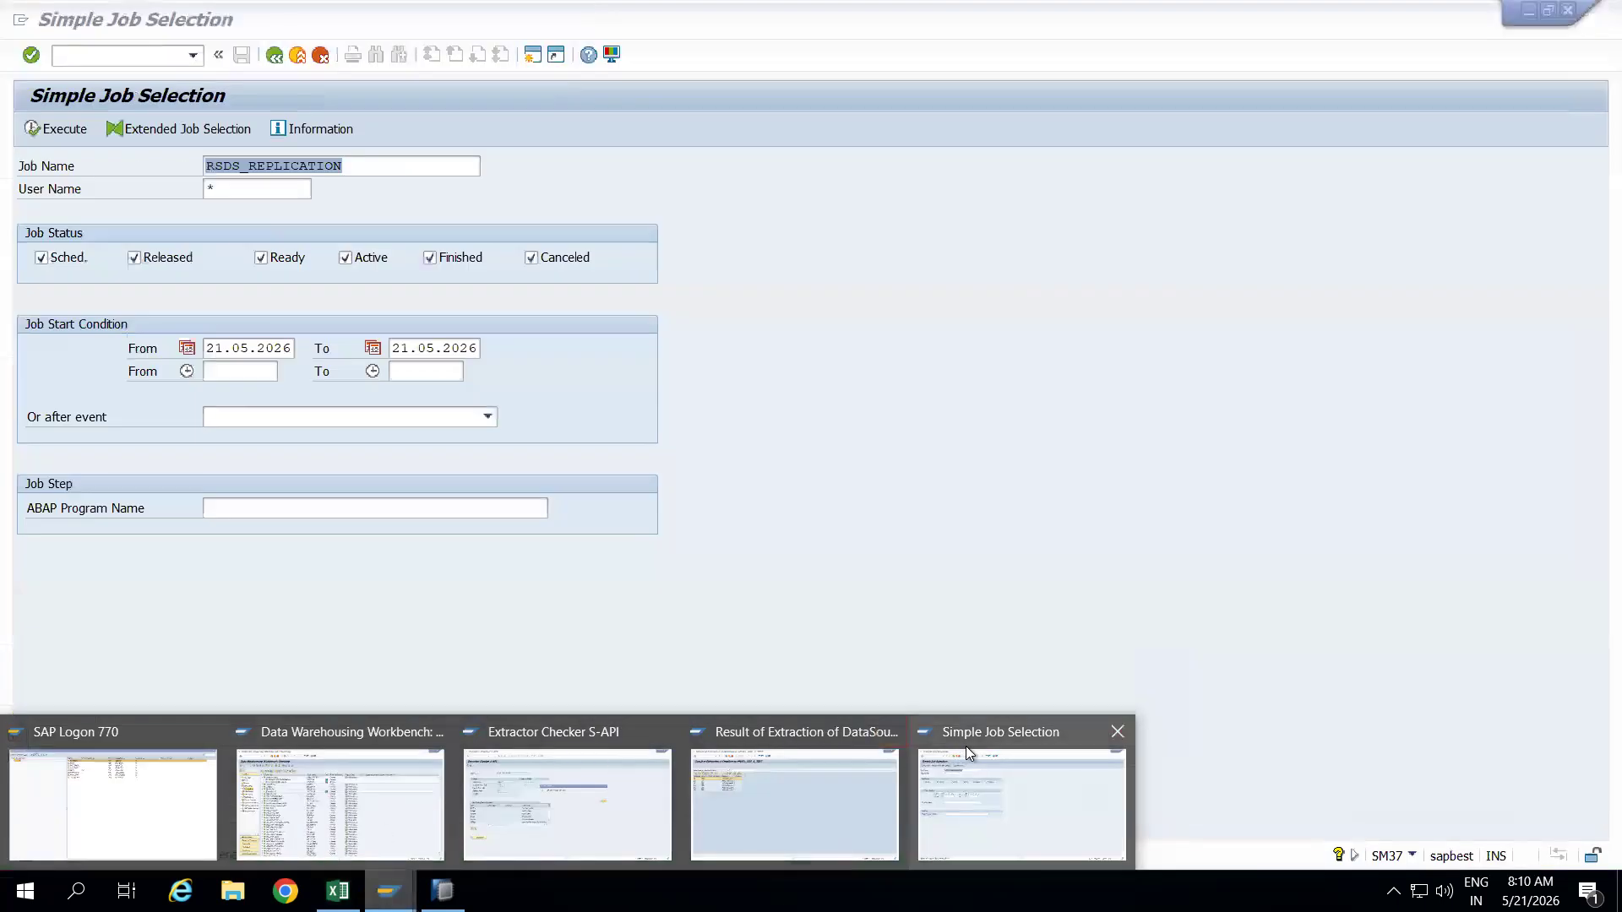
pyautogui.click(965, 747)
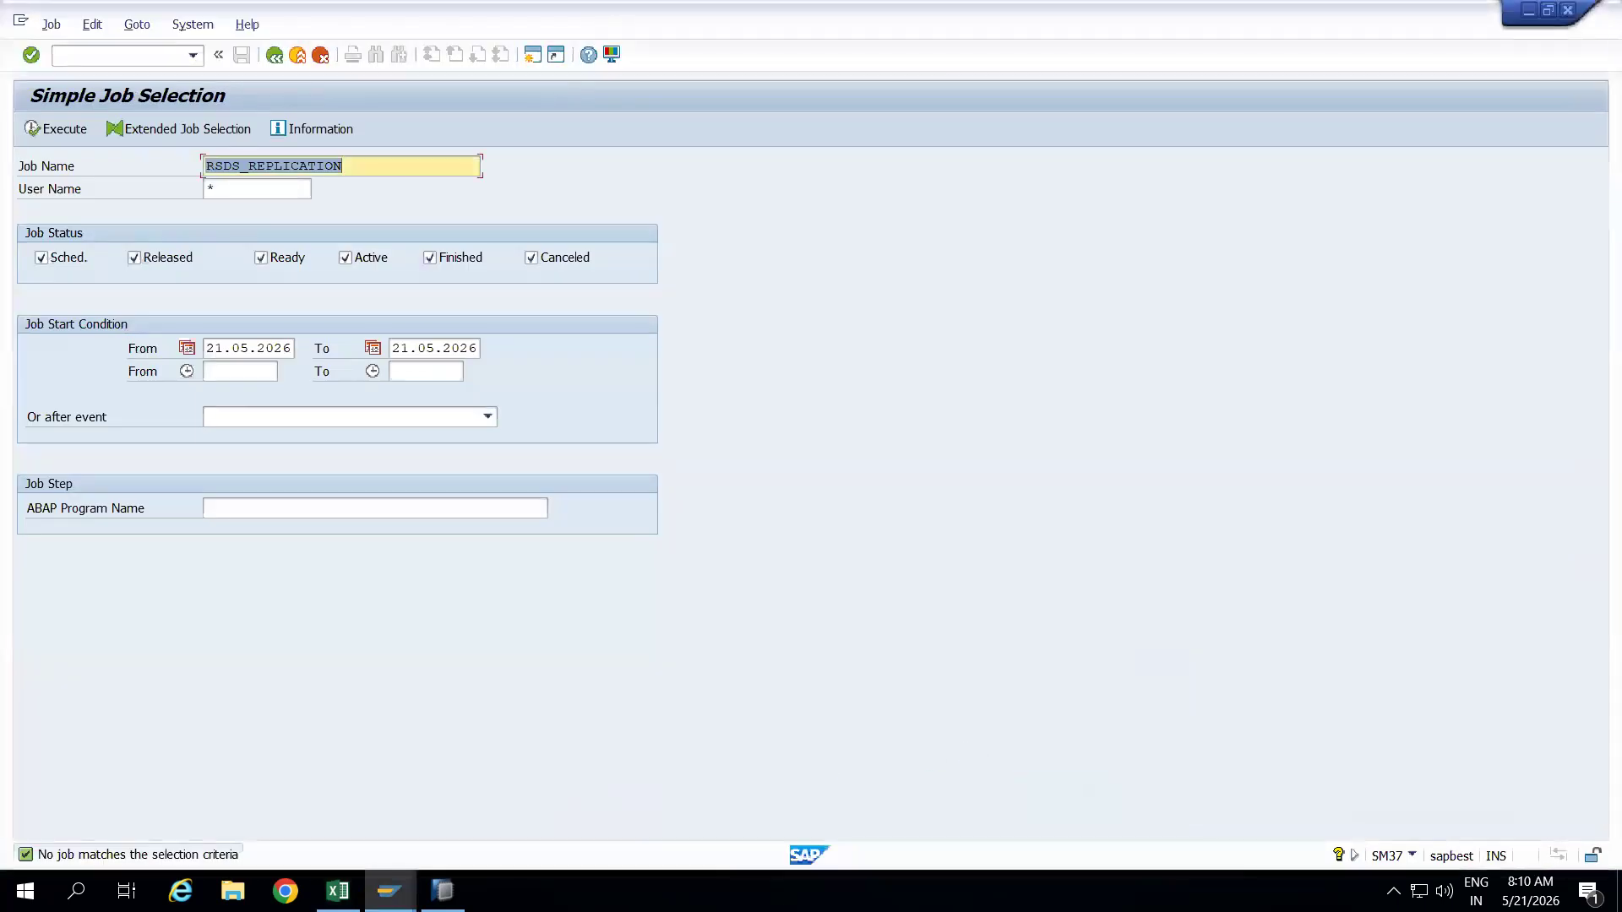
pyautogui.hotkey('alt', 'Tab')
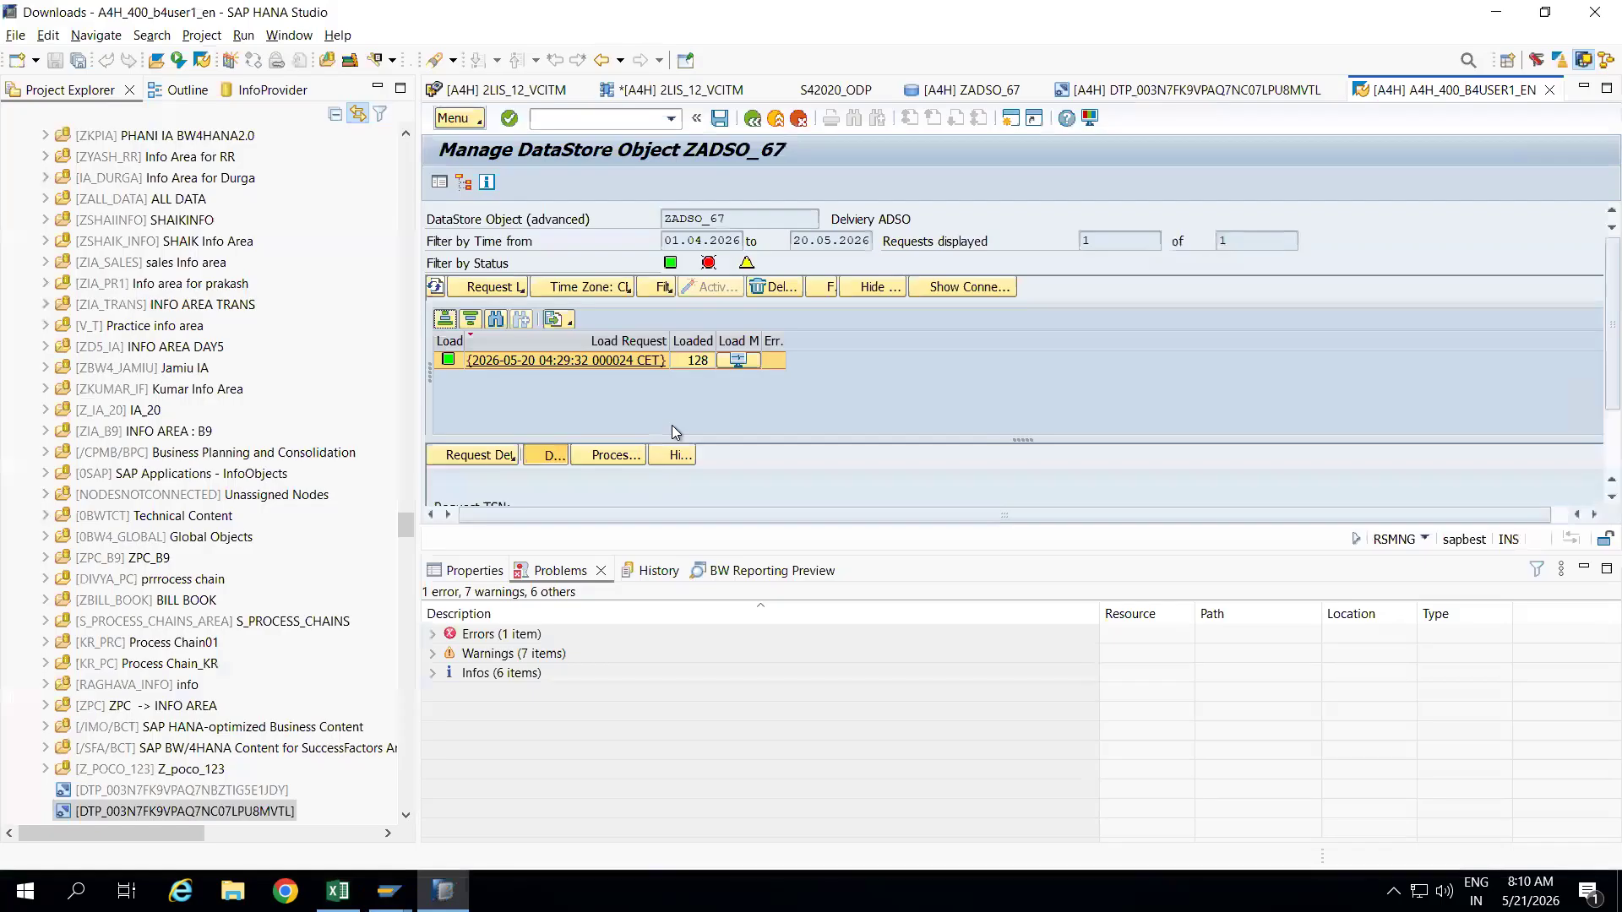
pyautogui.rightClick(696, 363)
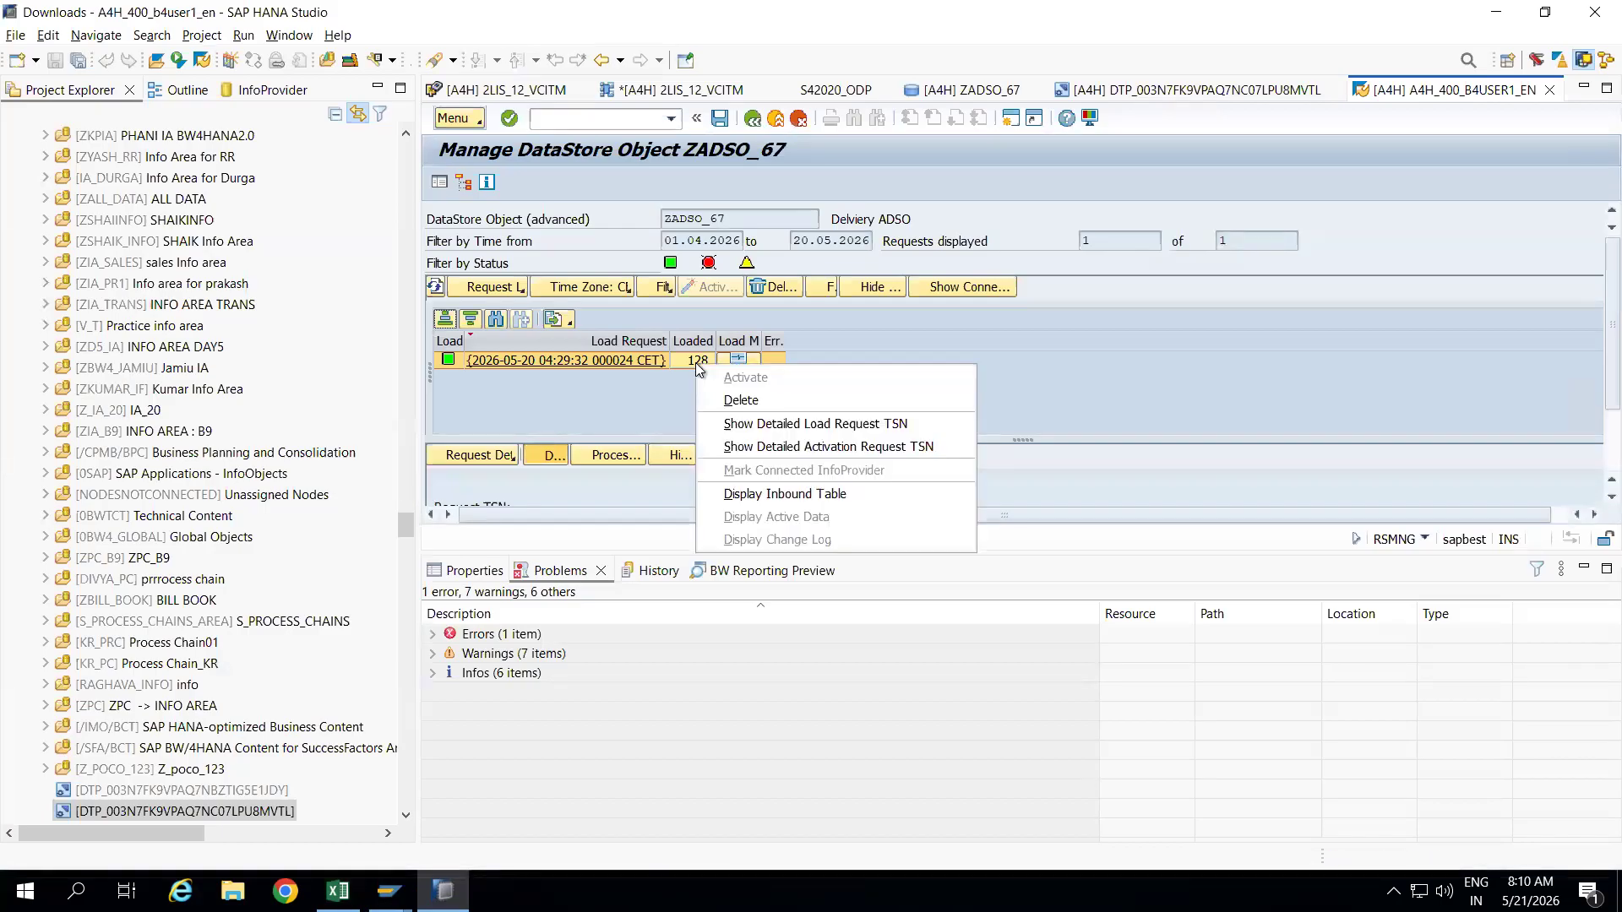
pyautogui.click(784, 494)
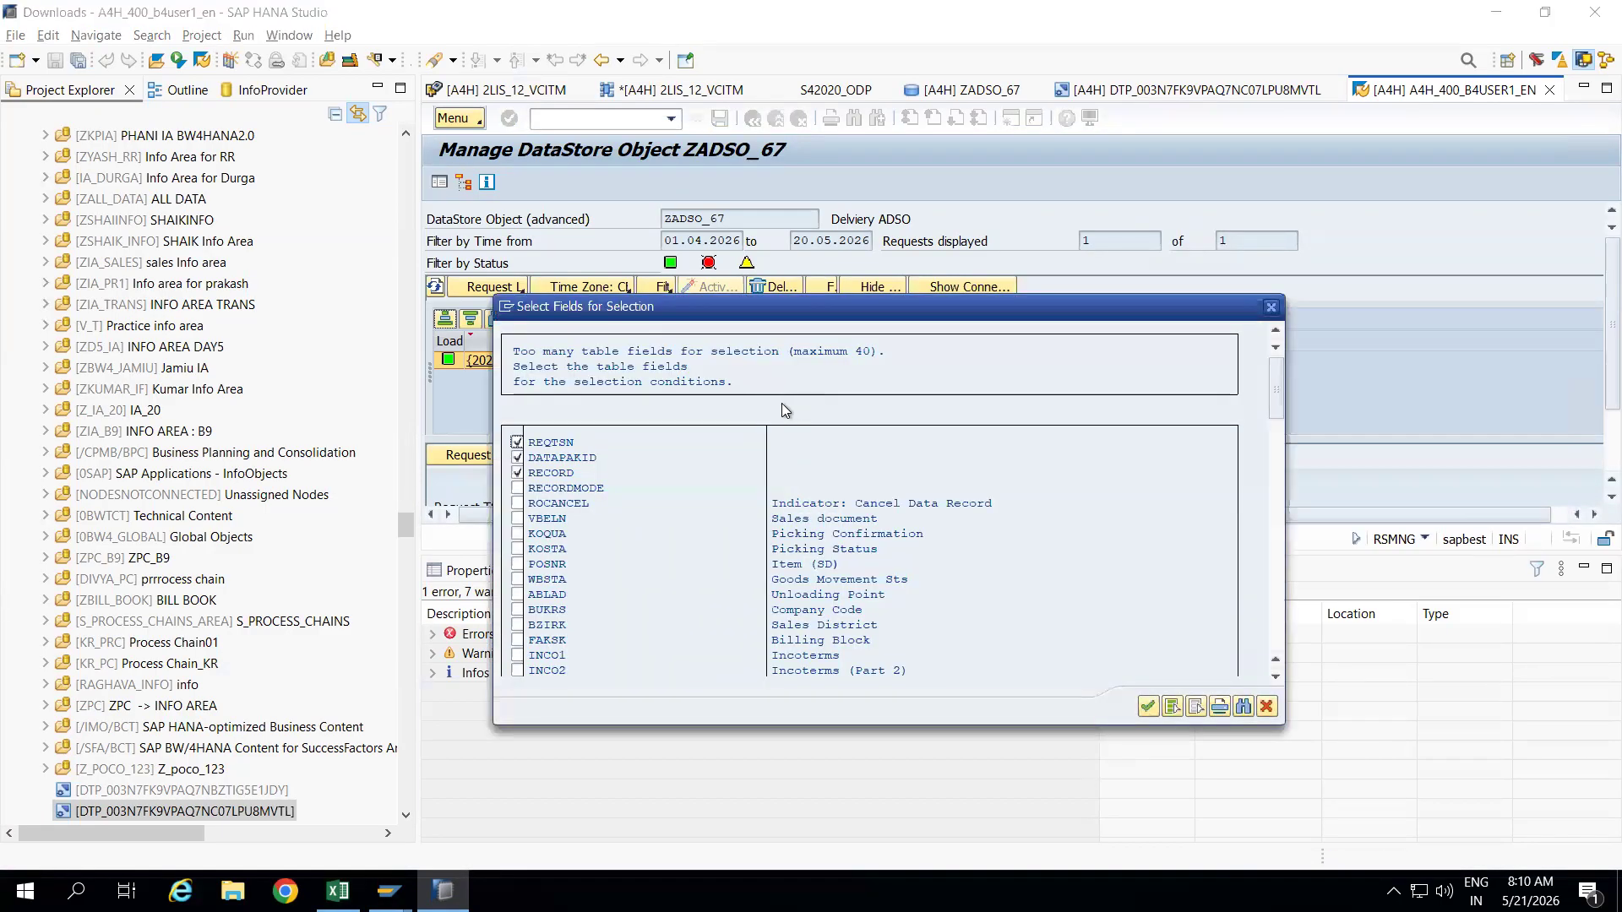
pyautogui.click(1146, 708)
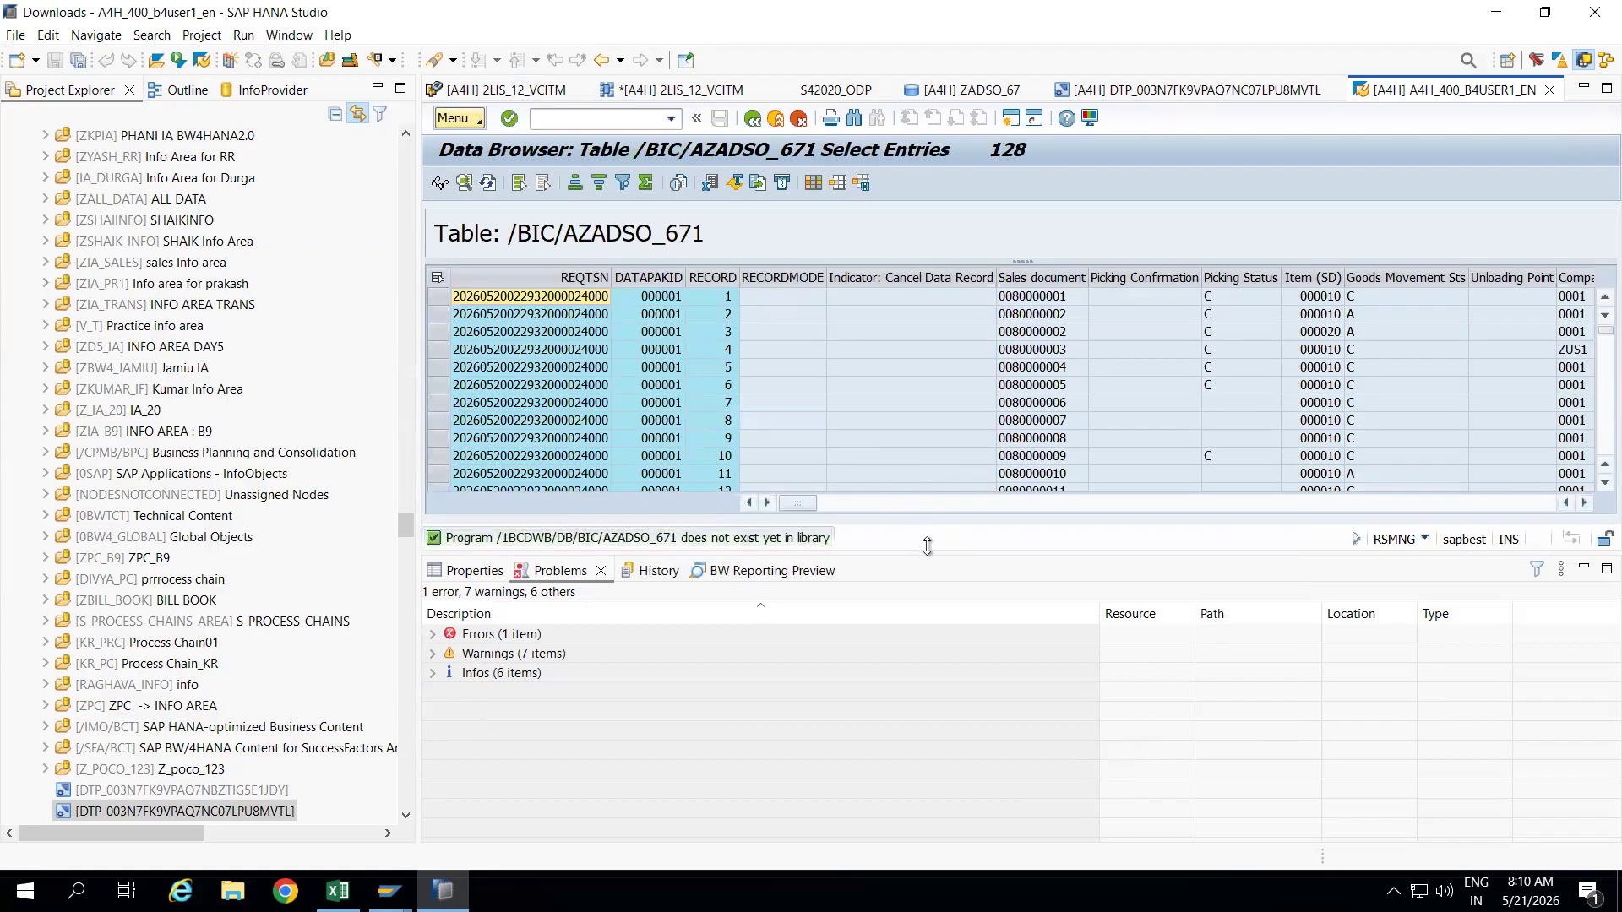
# Enlarge the inbound table view, examine the sales document entries, and return to the ZADSO_67 request overview.
pyautogui.moveTo(928, 552); pyautogui.dragTo(926, 661)
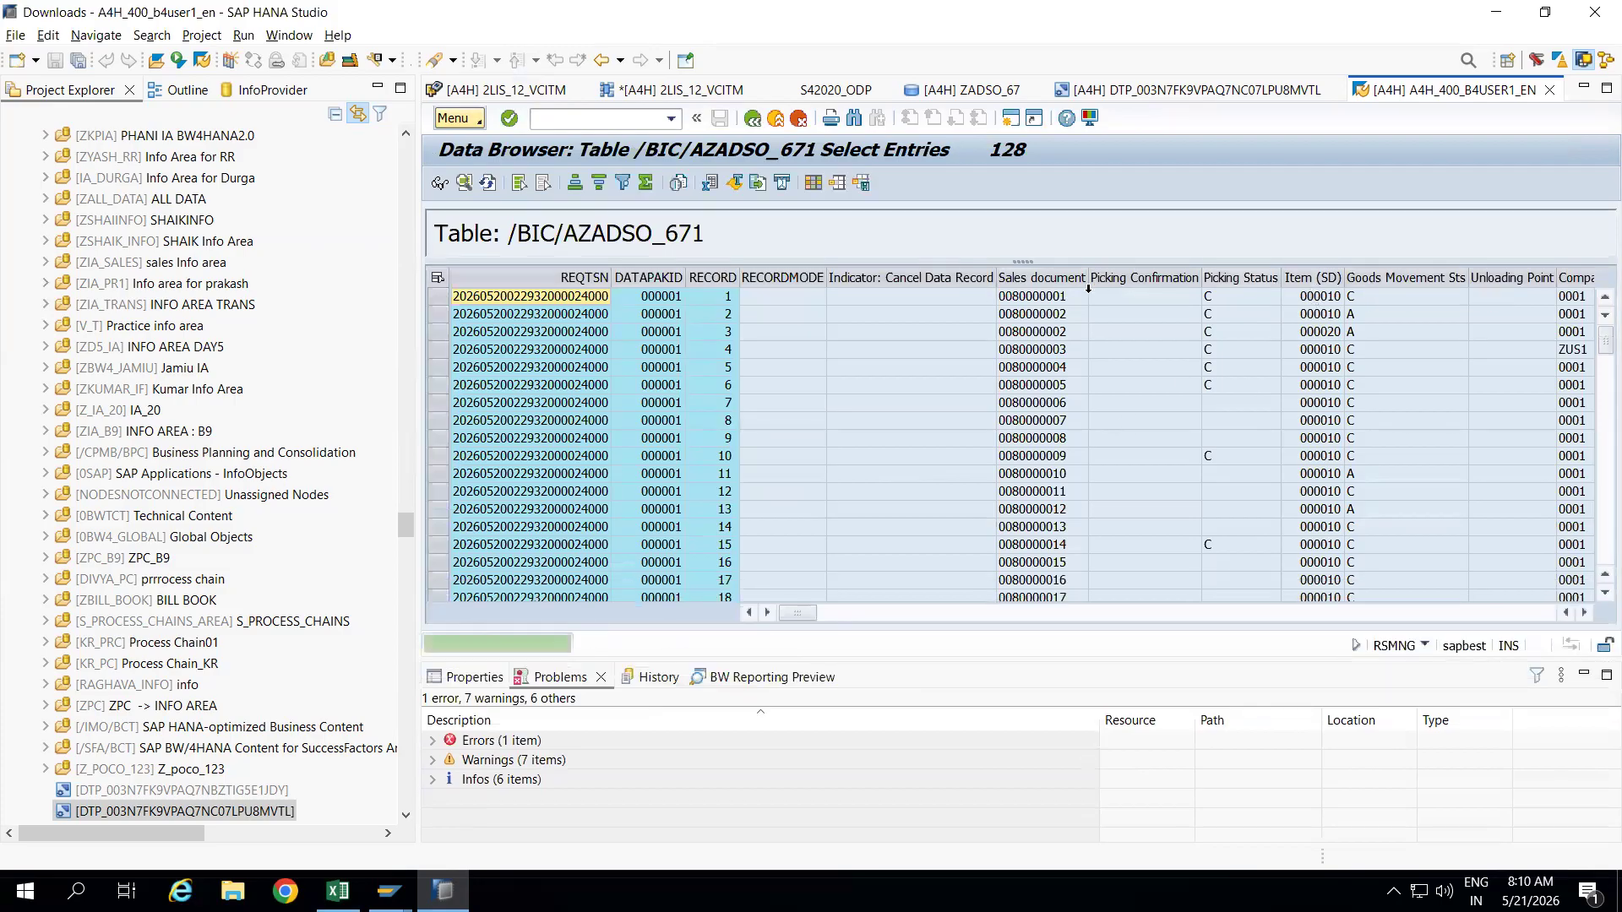
pyautogui.click(1044, 298)
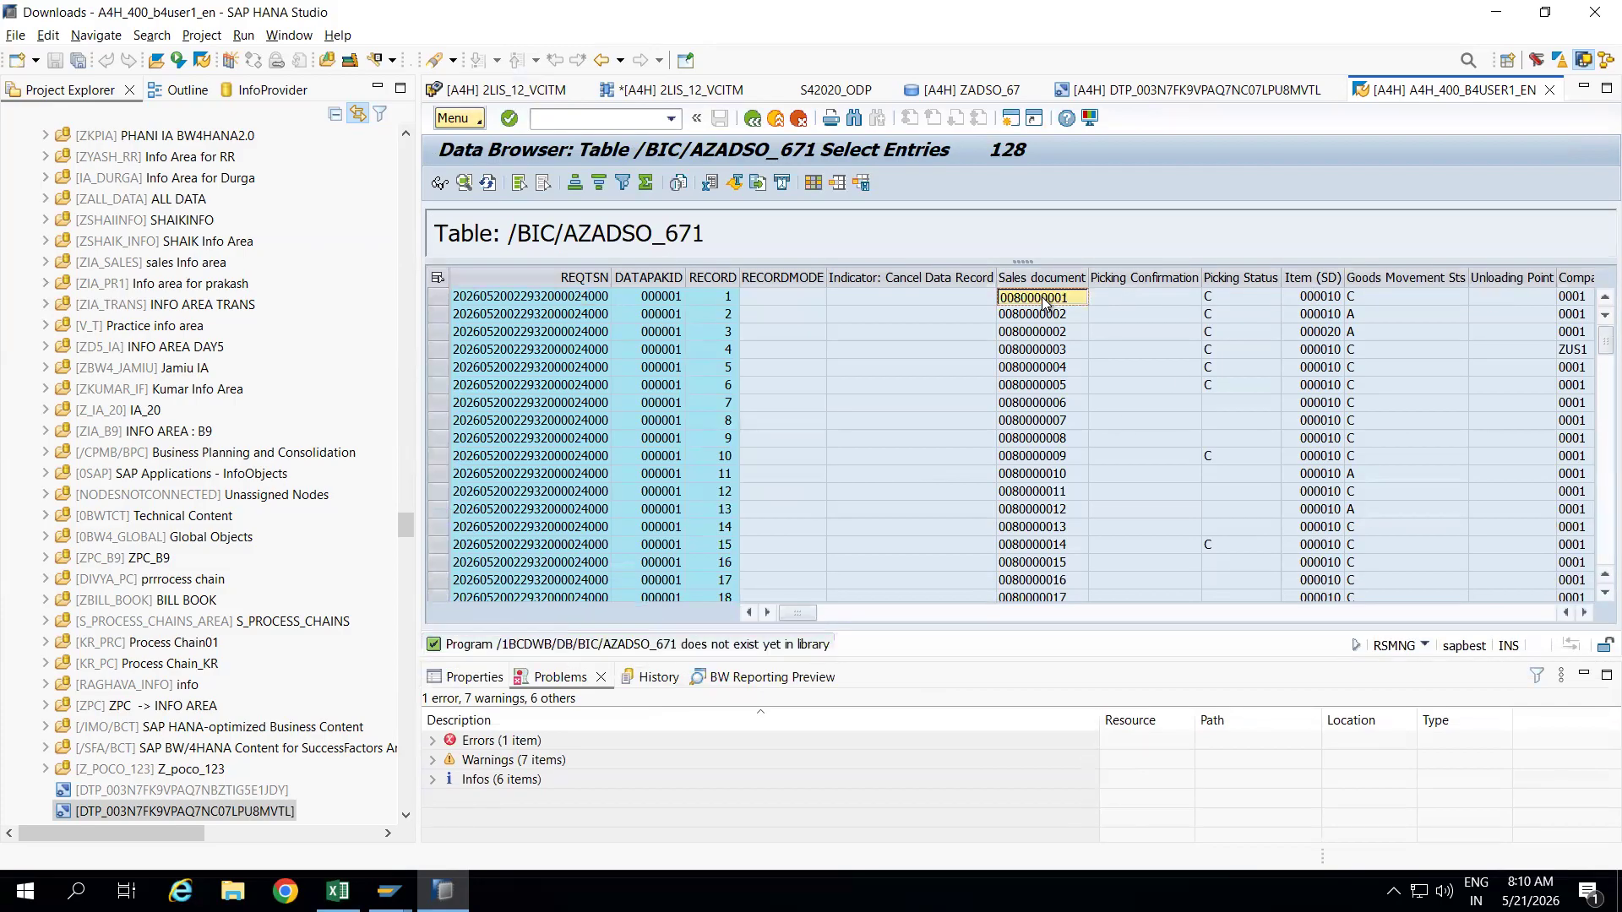
pyautogui.click(753, 119)
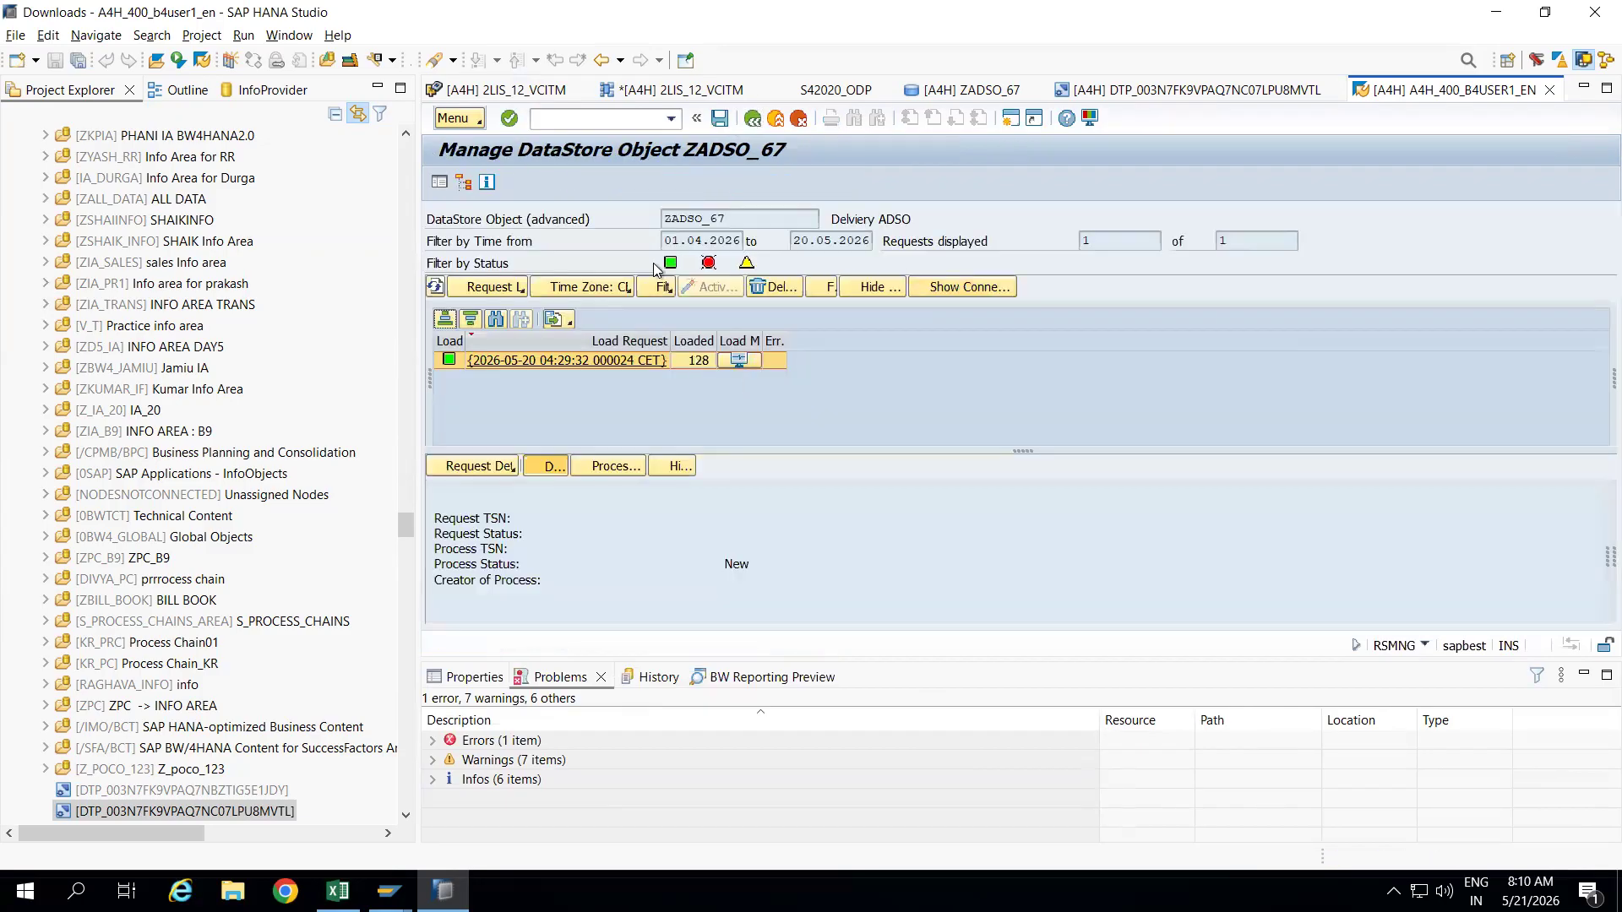
# Open the display of new data for ZADSO_67, reaching the selection screen of table /BIC/AZADSO_671.
pyautogui.click(456, 119)
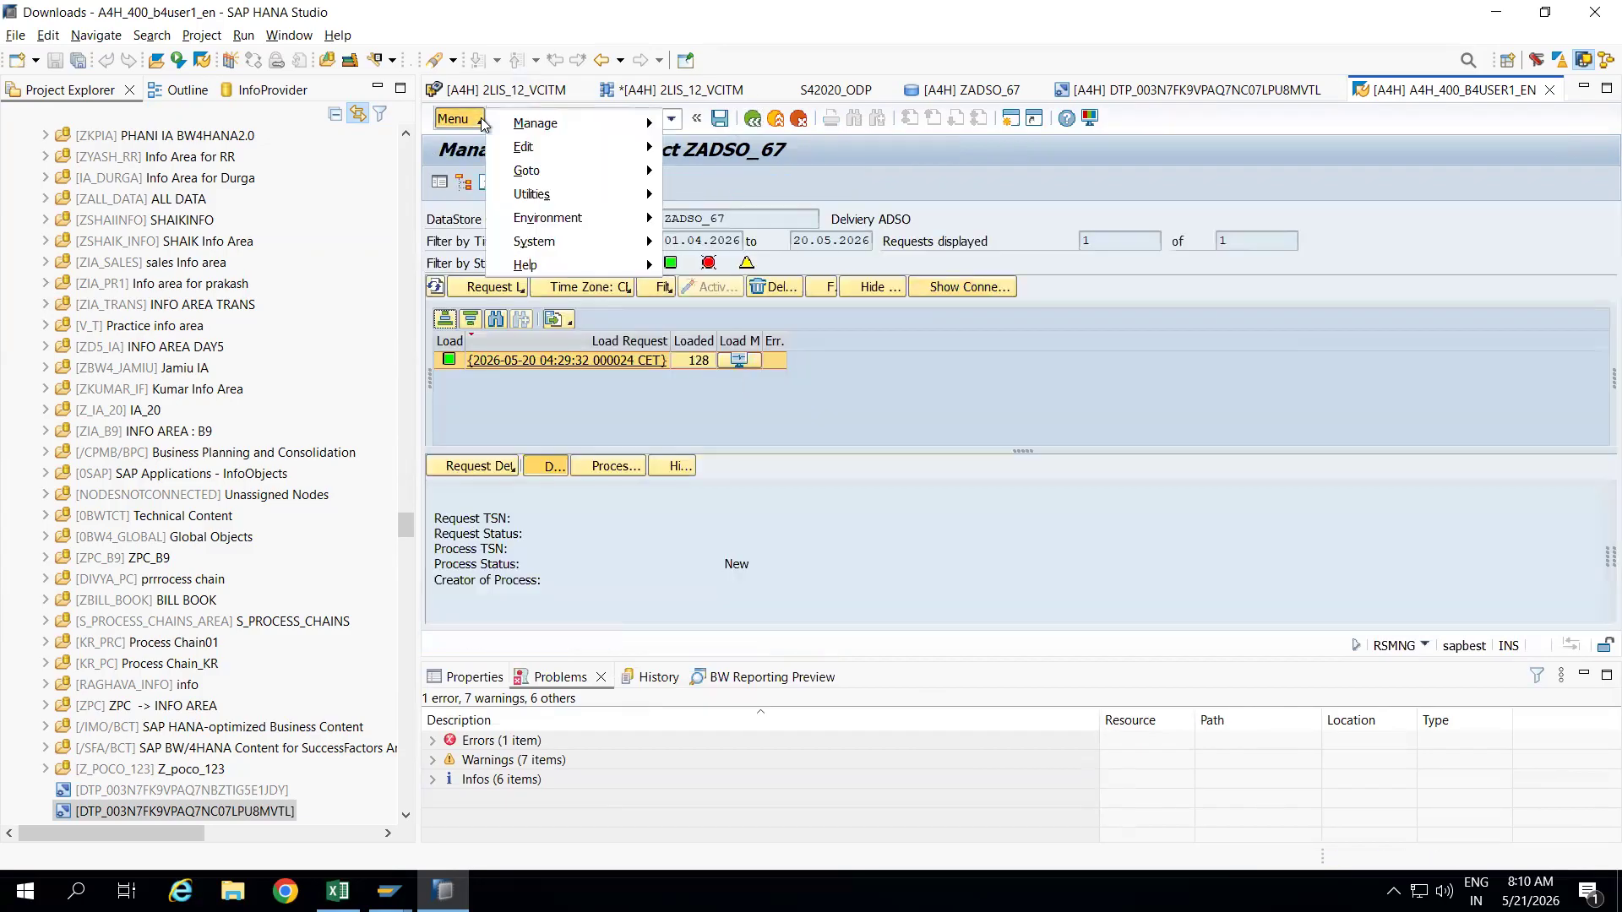
pyautogui.moveTo(555, 196)
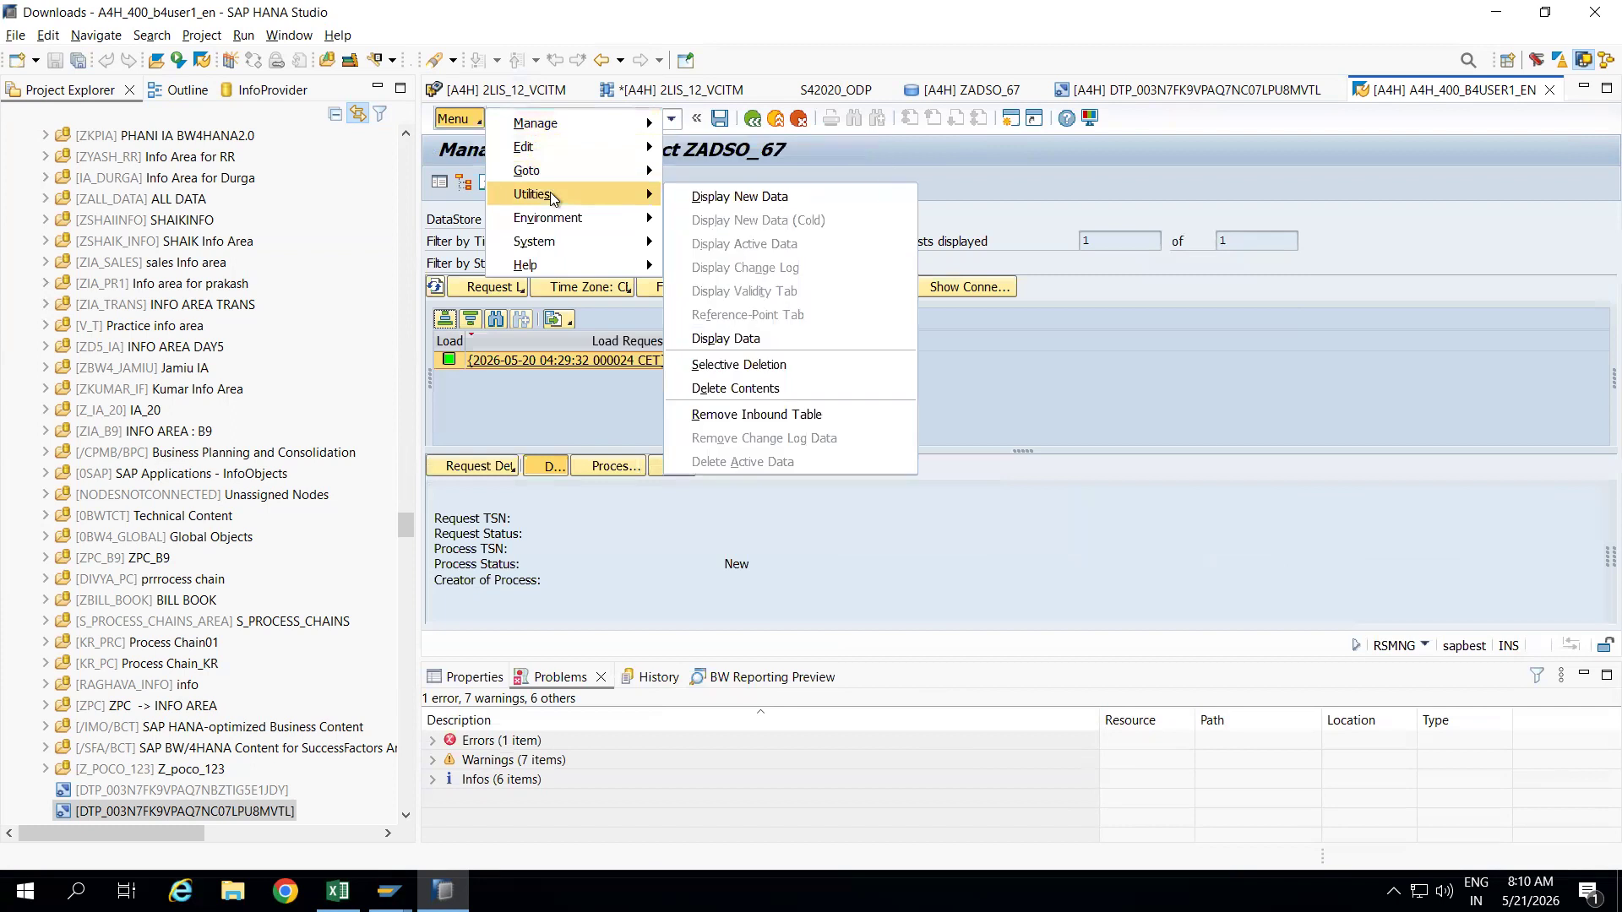
pyautogui.click(697, 201)
pyautogui.click(721, 237)
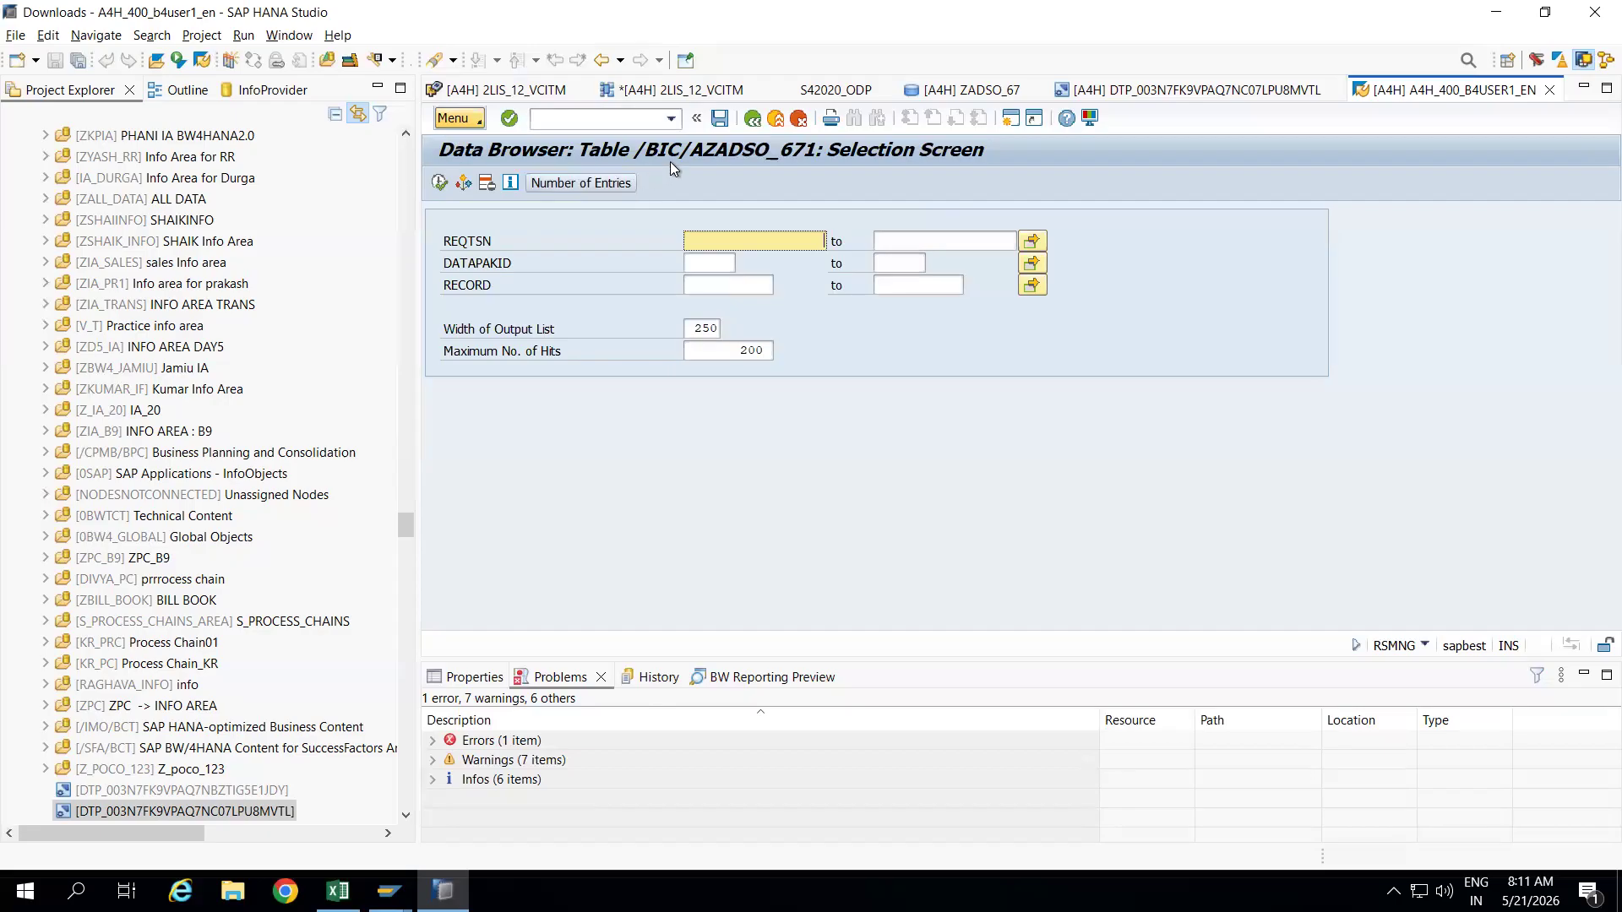
# Add the Sales document field (VBELN) to the selection fields of table /BIC/AZADSO_671.
pyautogui.click(479, 120)
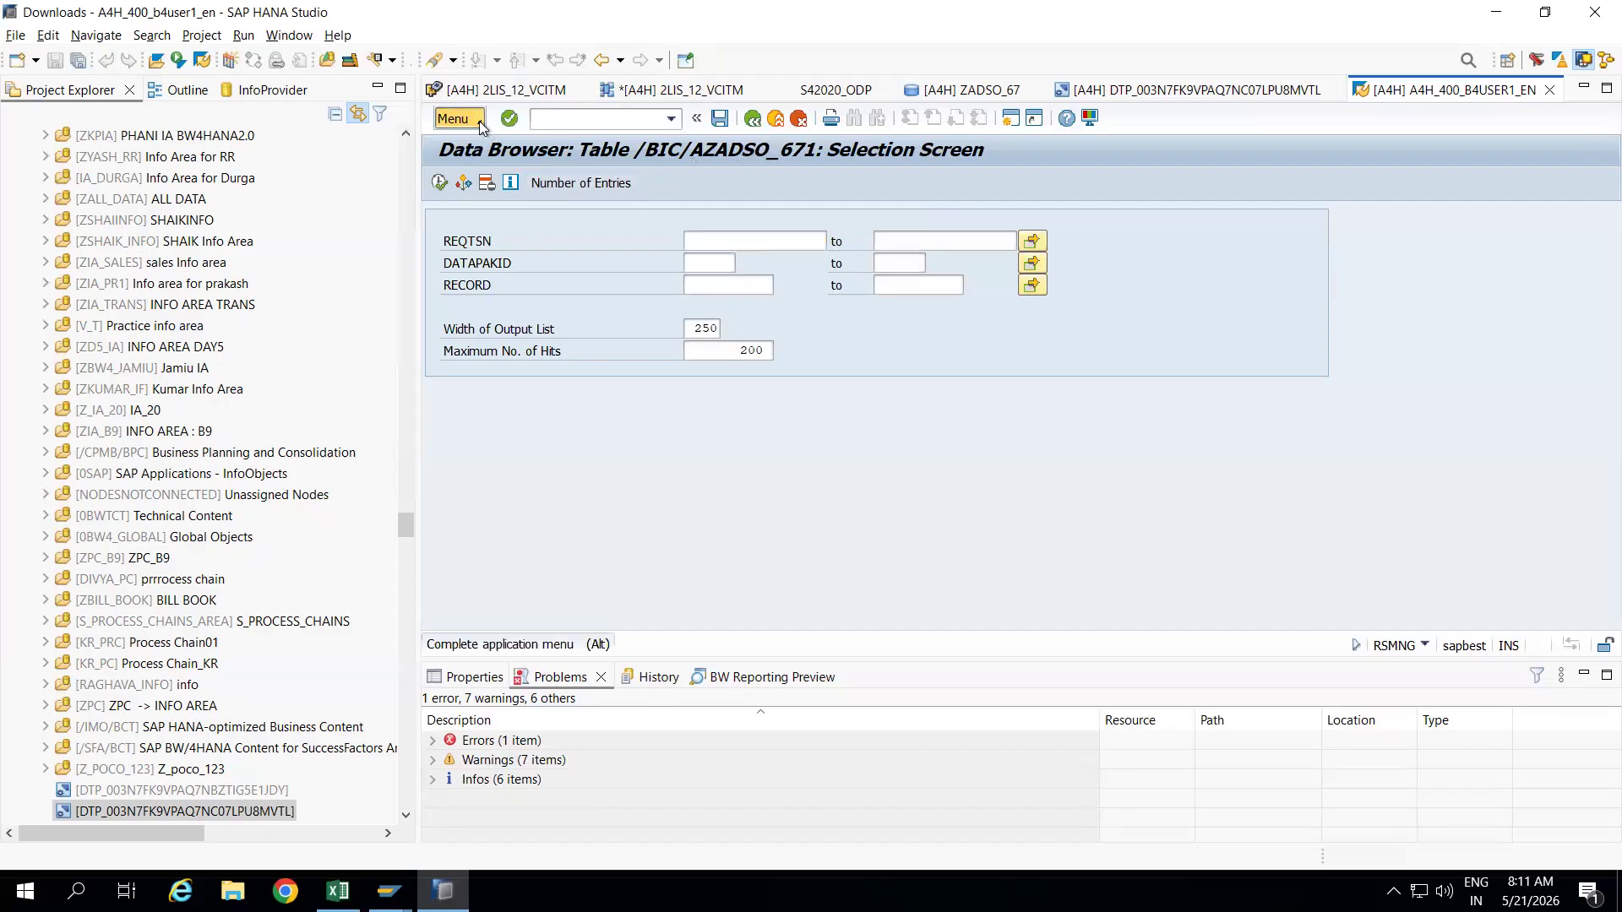
pyautogui.moveTo(551, 195)
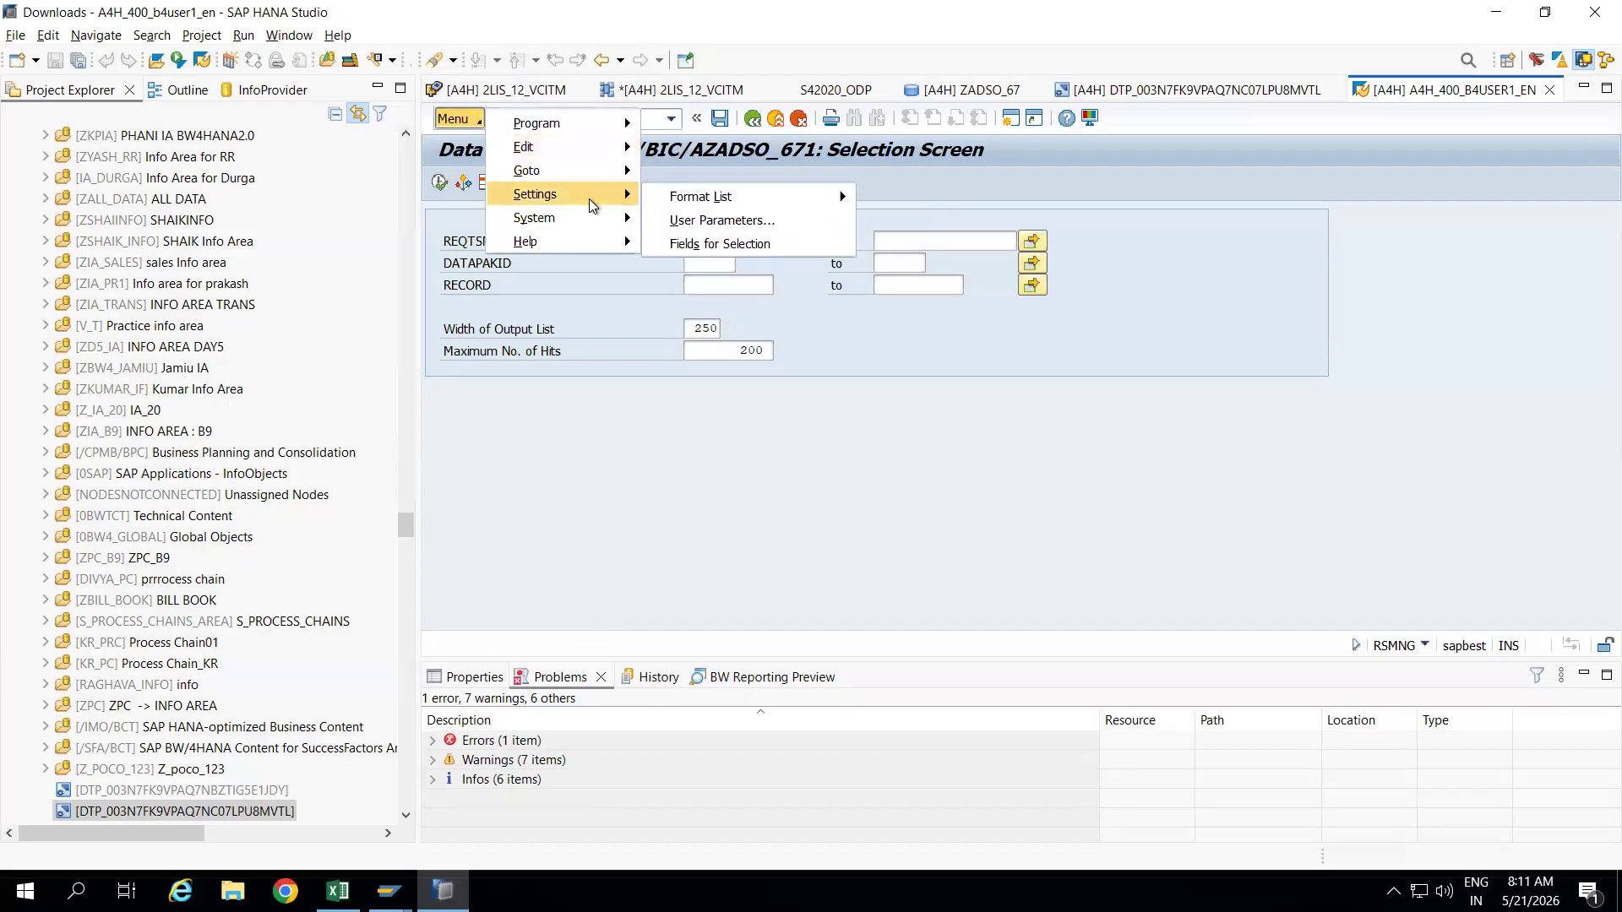
pyautogui.click(696, 244)
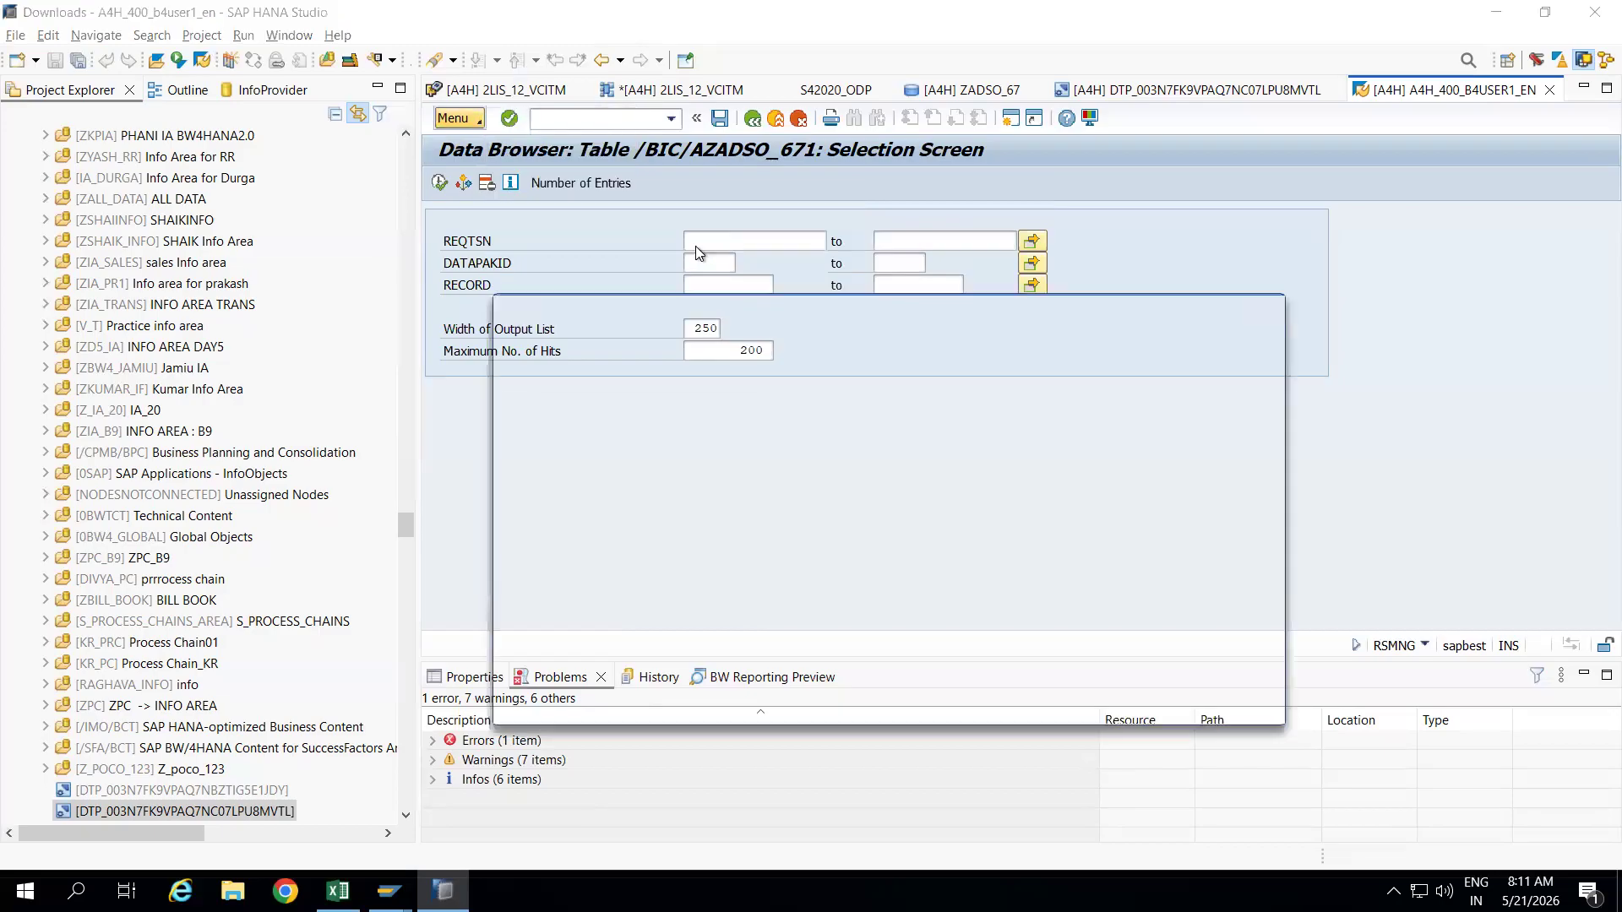
pyautogui.click(517, 489)
pyautogui.click(520, 489)
pyautogui.click(519, 490)
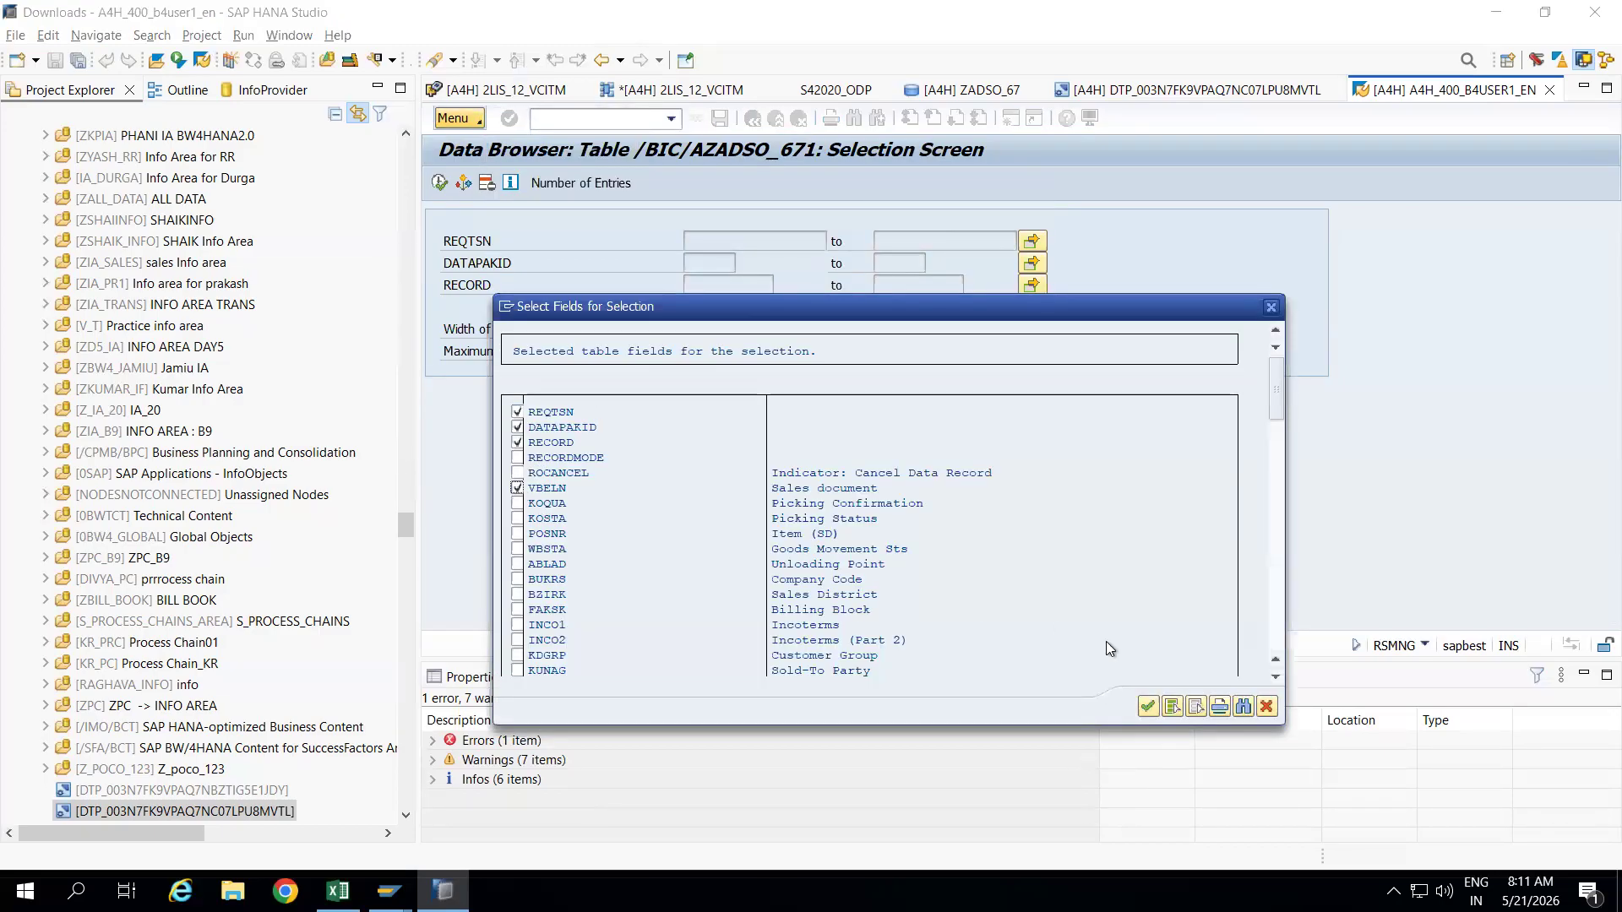
pyautogui.click(1148, 707)
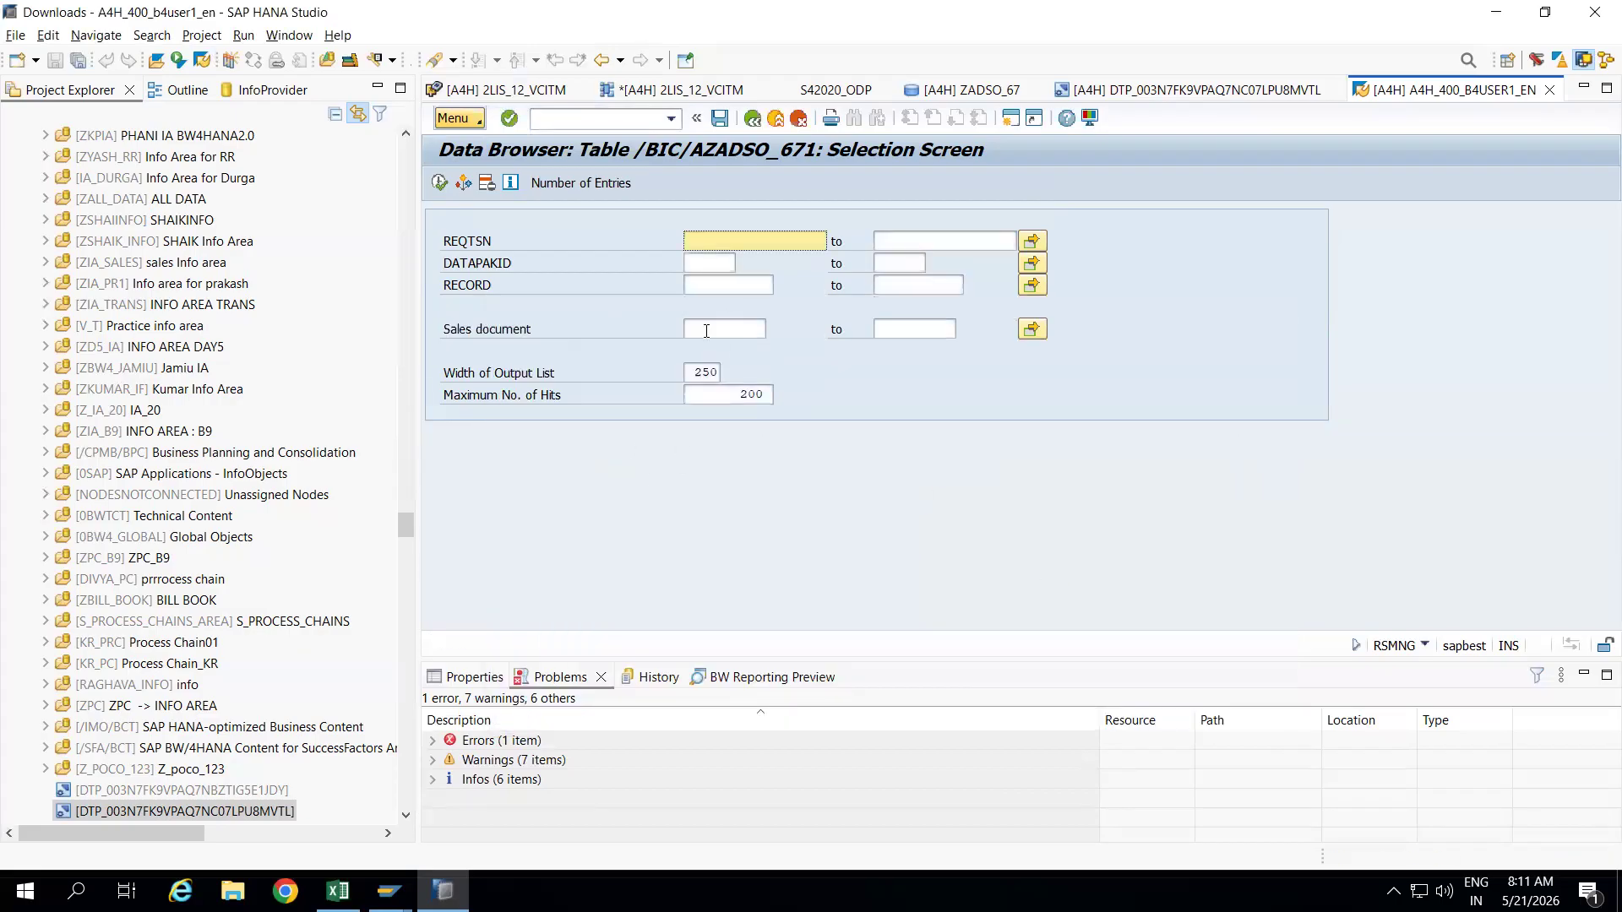
# Enter the copied sales document number as the Sales document selection and display the matching table entries.
pyautogui.click(707, 330)
pyautogui.hotkey('ctrl', 'v')
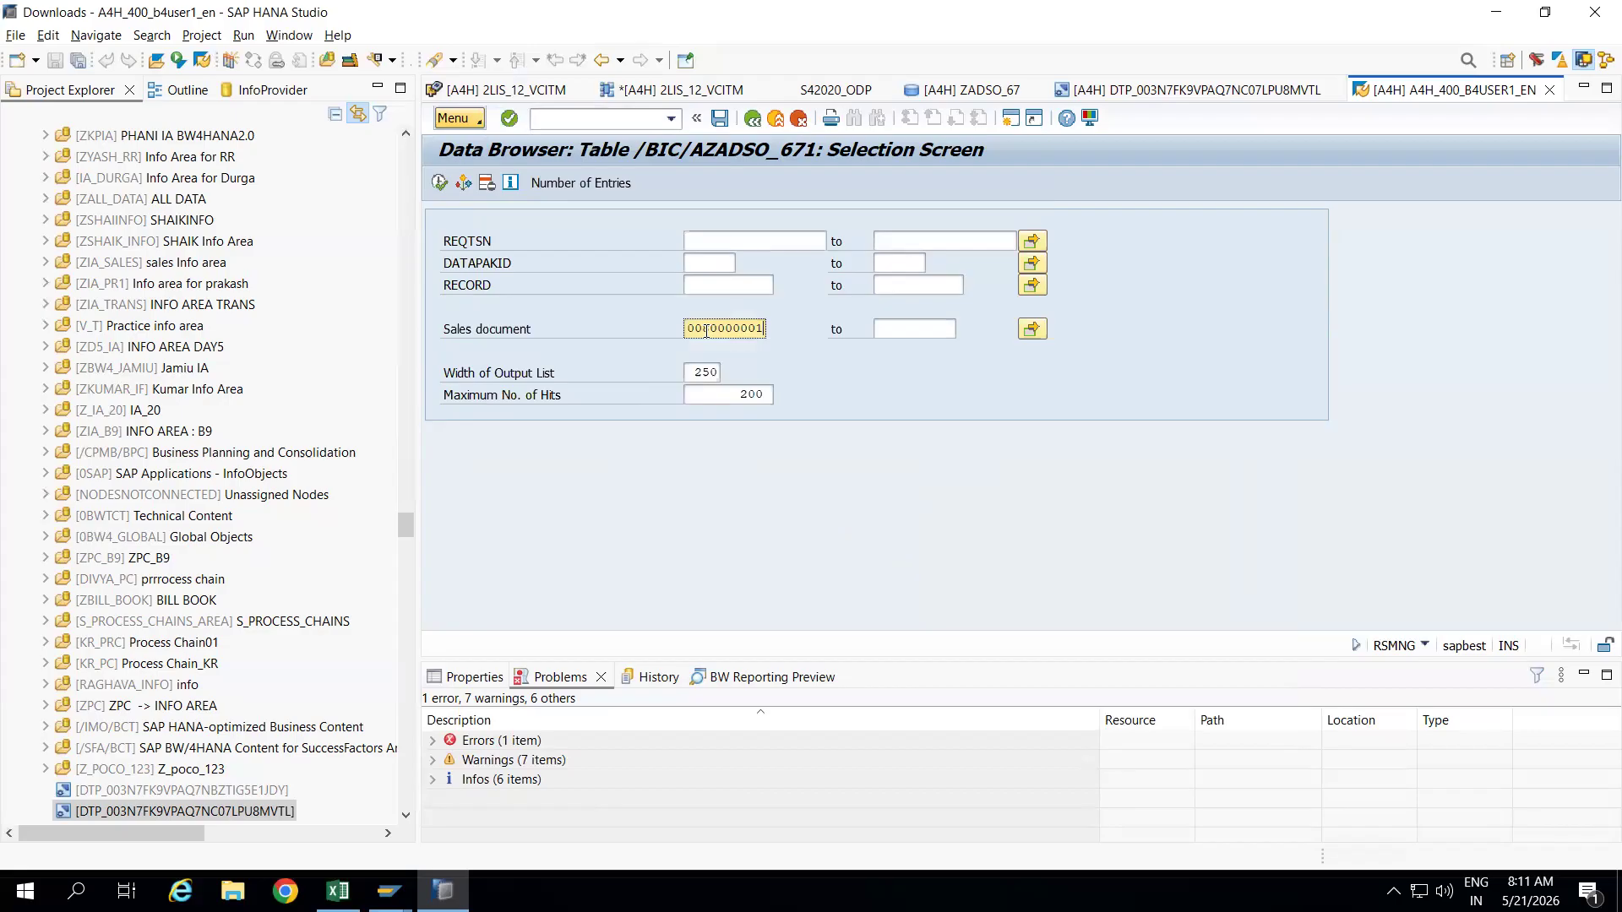
pyautogui.click(439, 184)
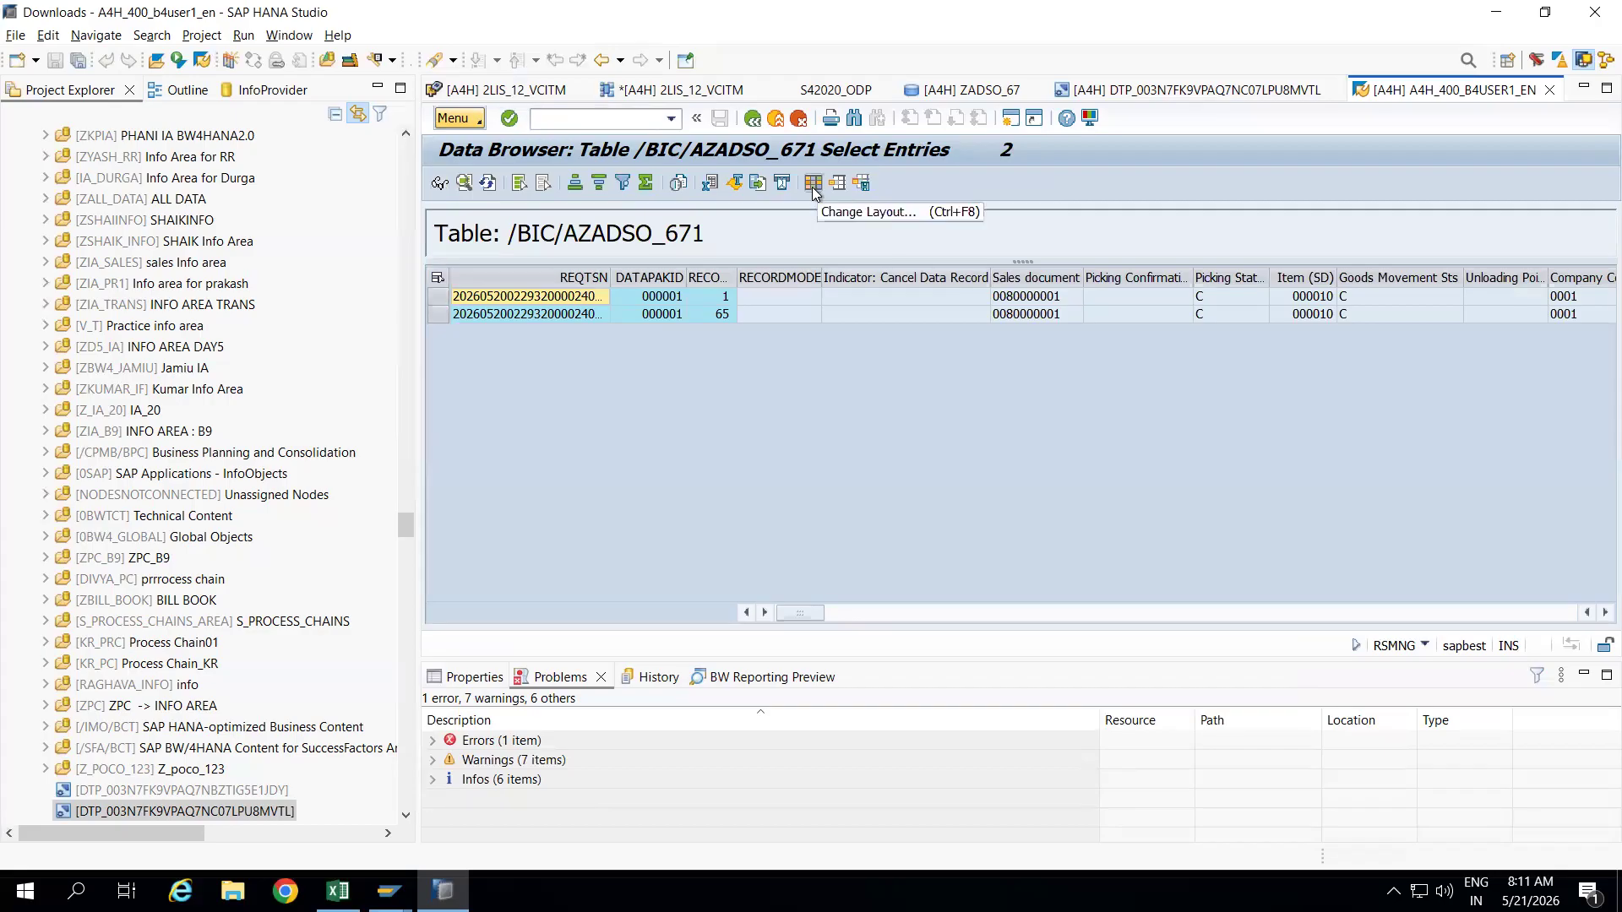
# Move the Delivery Quantity column directly after the key columns, total it, and narrow the REQTSN column.
pyautogui.click(975, 608)
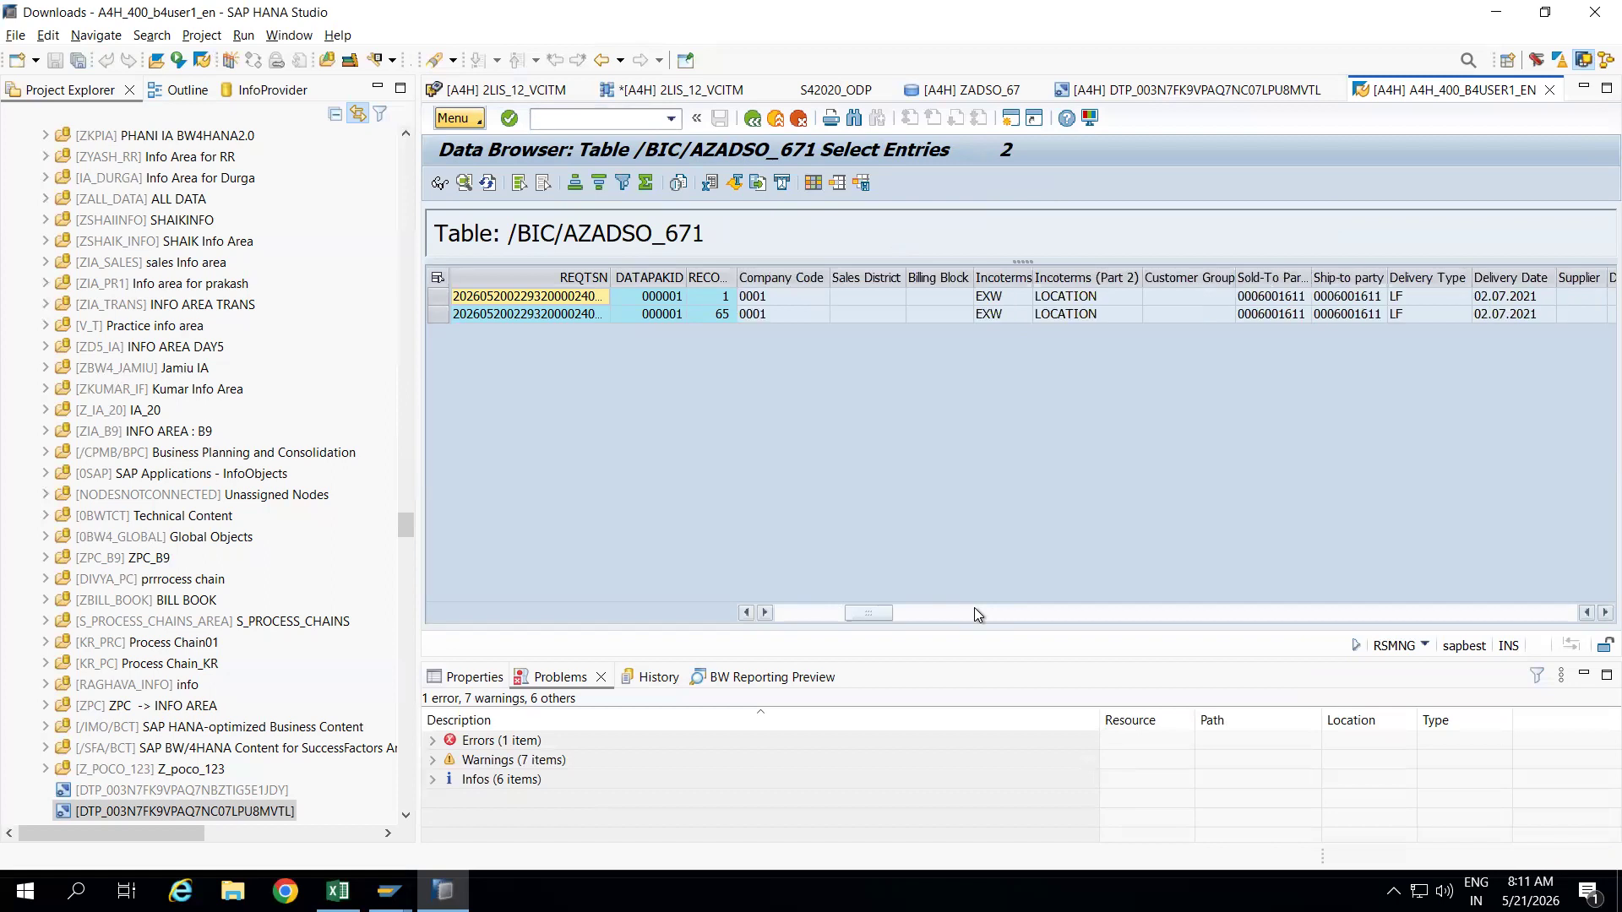
pyautogui.click(1062, 611)
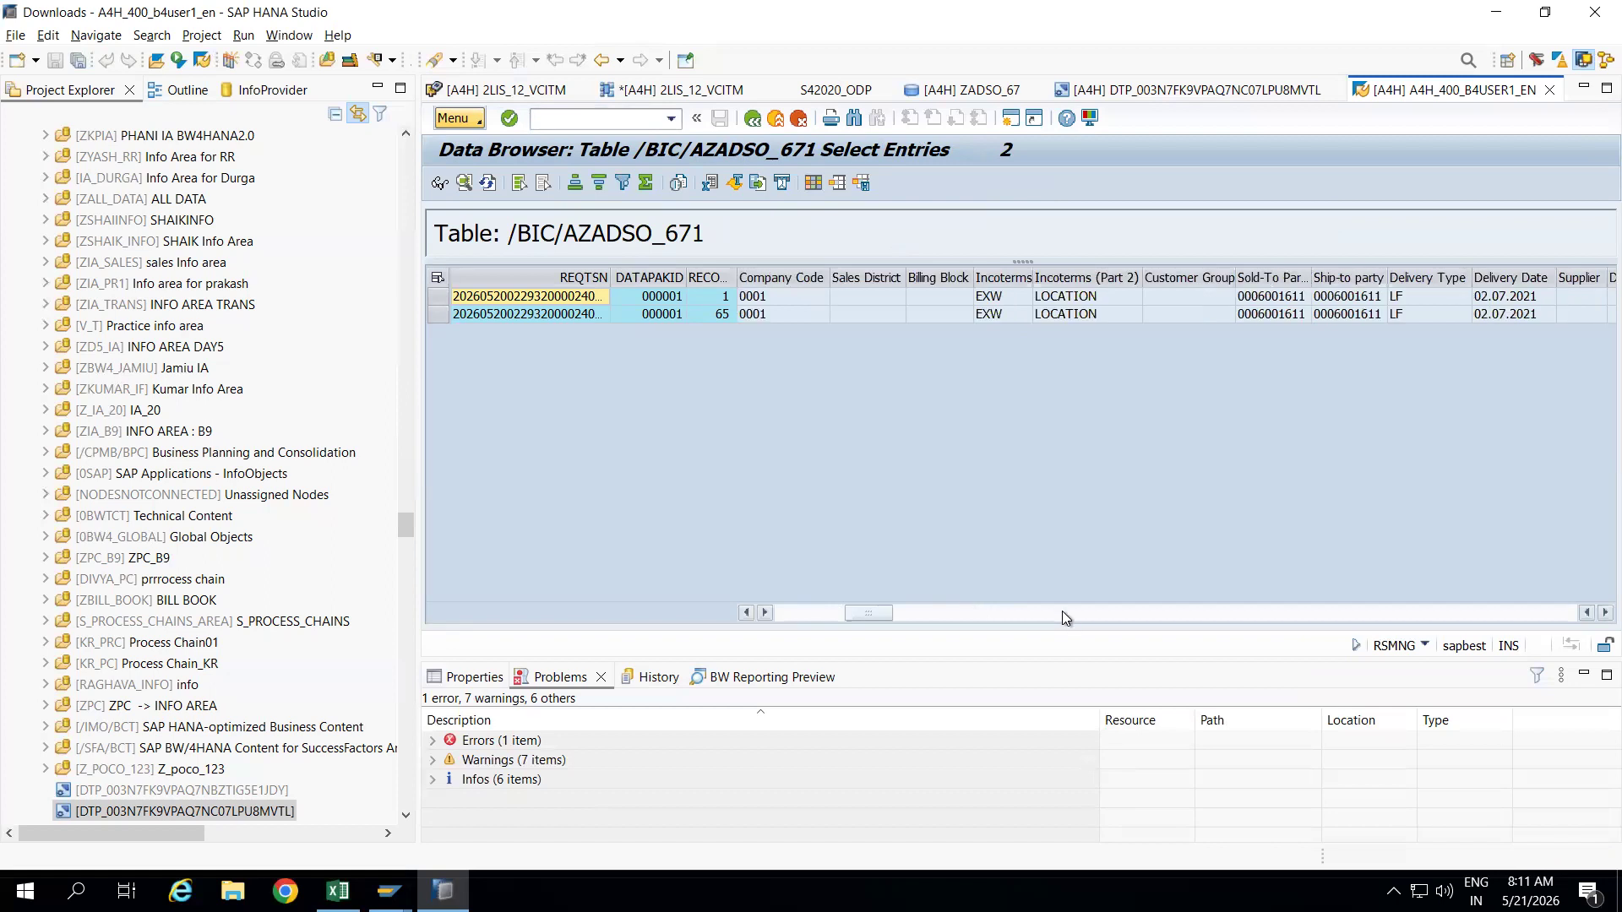
pyautogui.click(1141, 610)
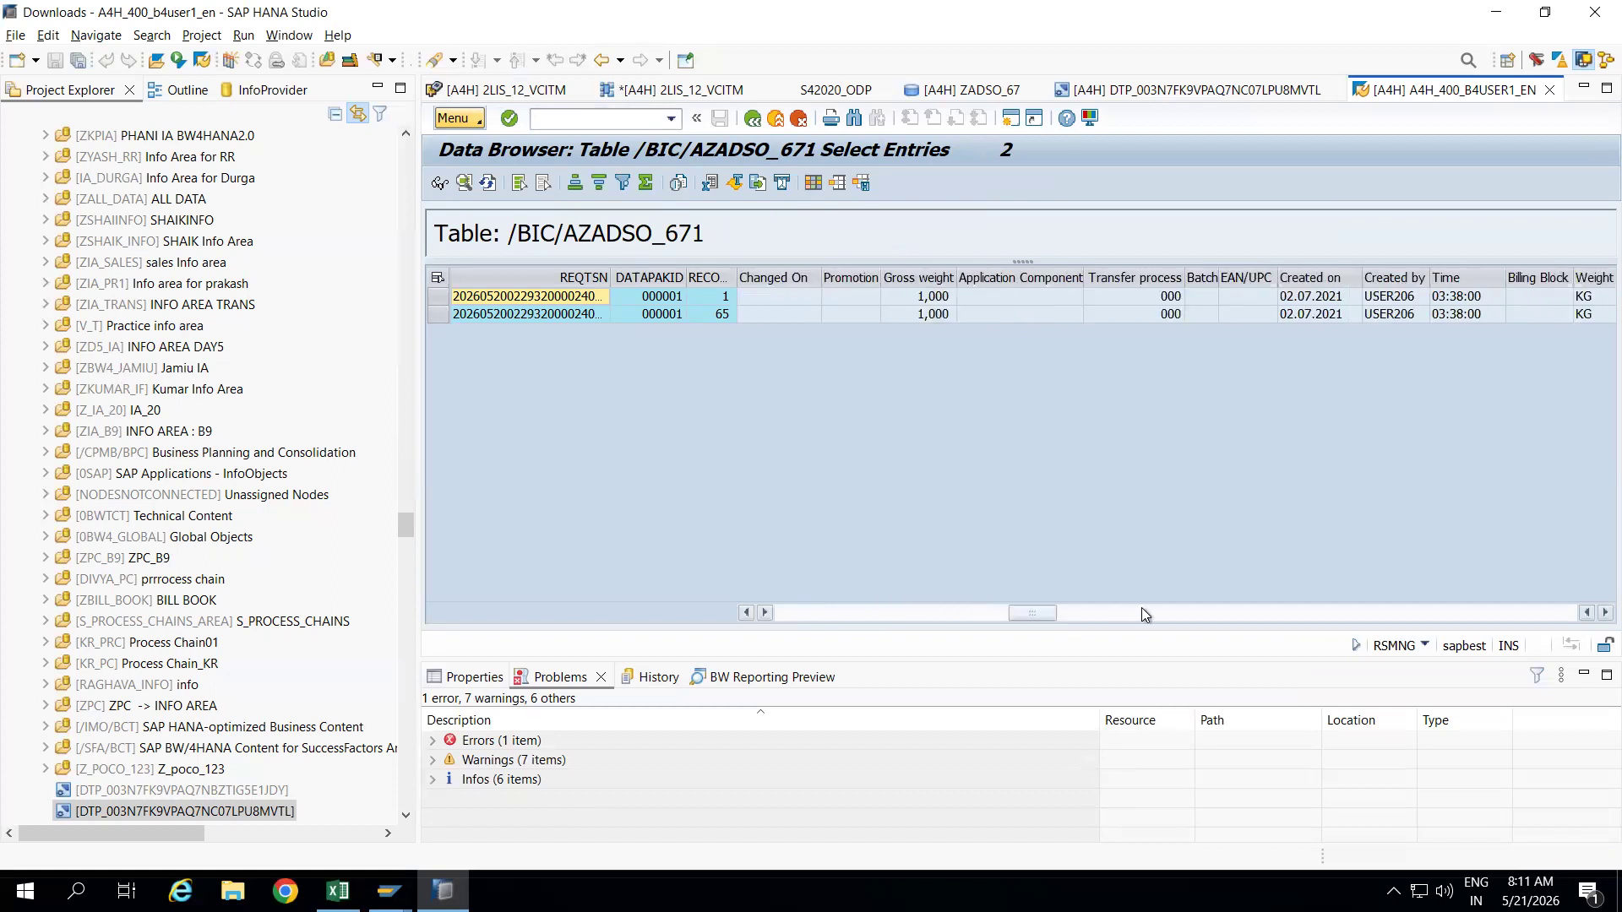
pyautogui.click(1205, 612)
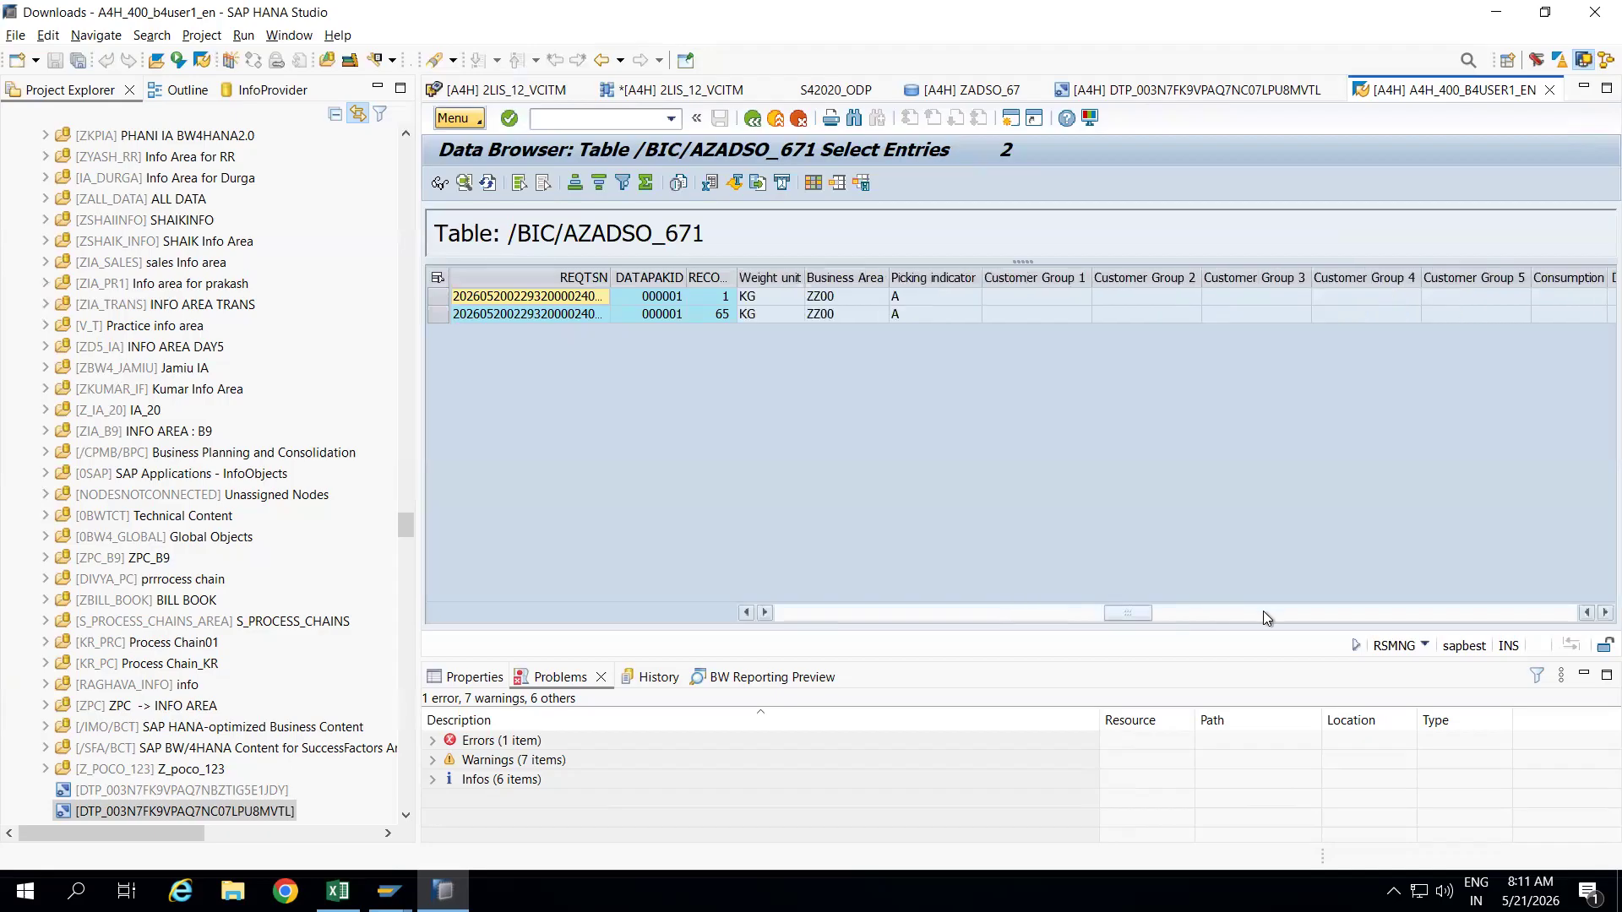
pyautogui.click(1276, 612)
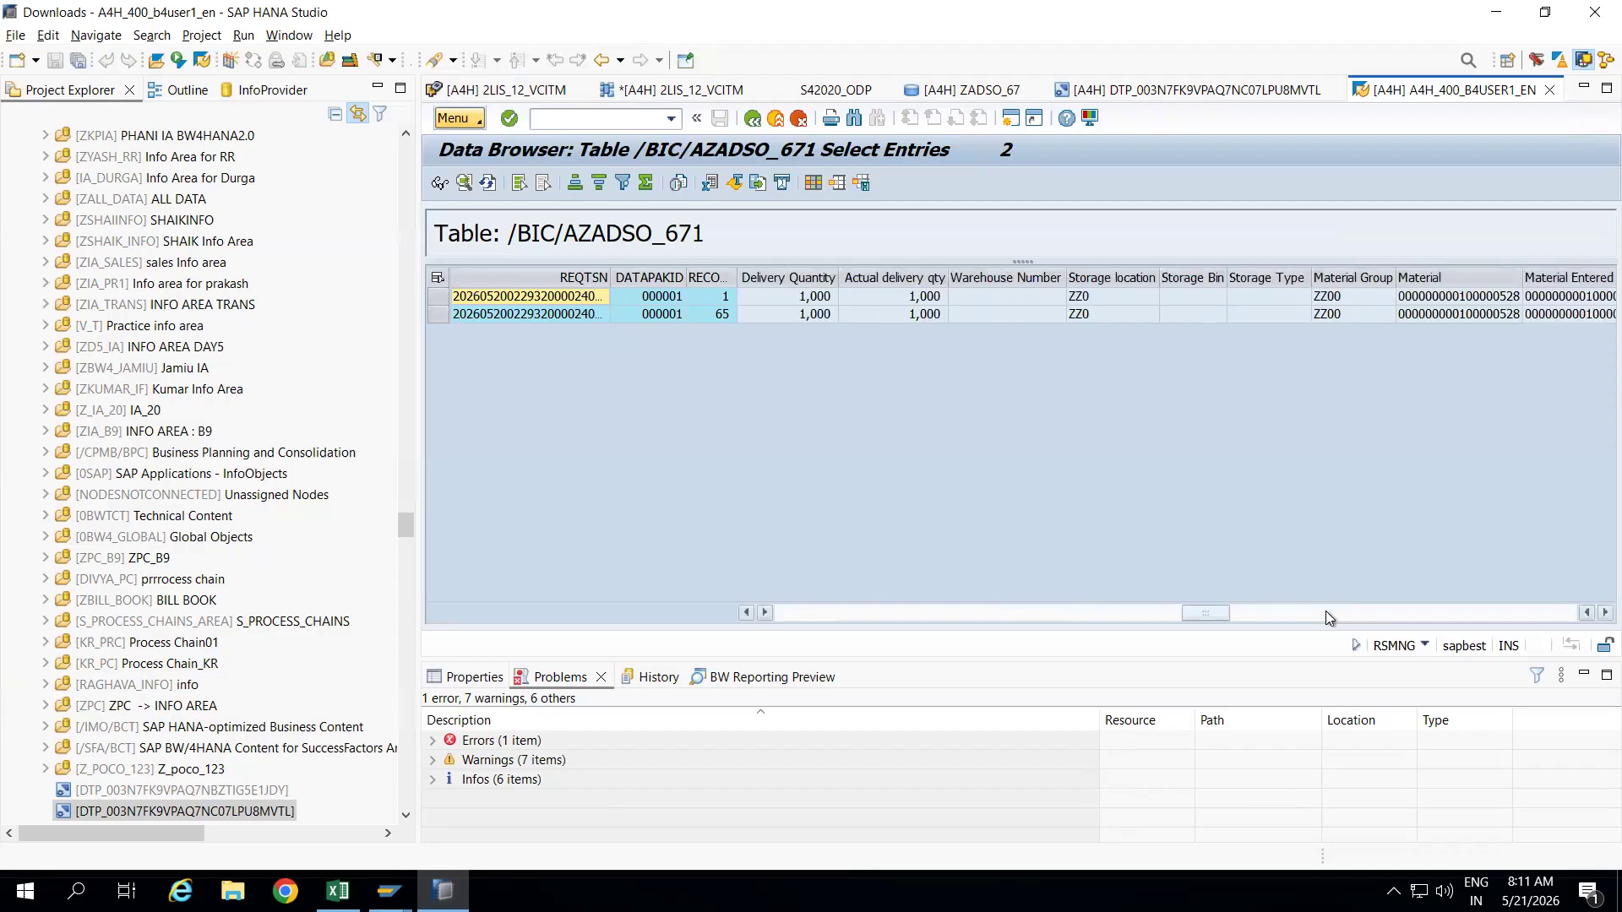
pyautogui.click(806, 279)
pyautogui.moveTo(805, 278)
pyautogui.mouseDown()
pyautogui.moveTo(516, 261)
pyautogui.moveTo(283, 309)
pyautogui.moveTo(762, 278)
pyautogui.mouseUp()
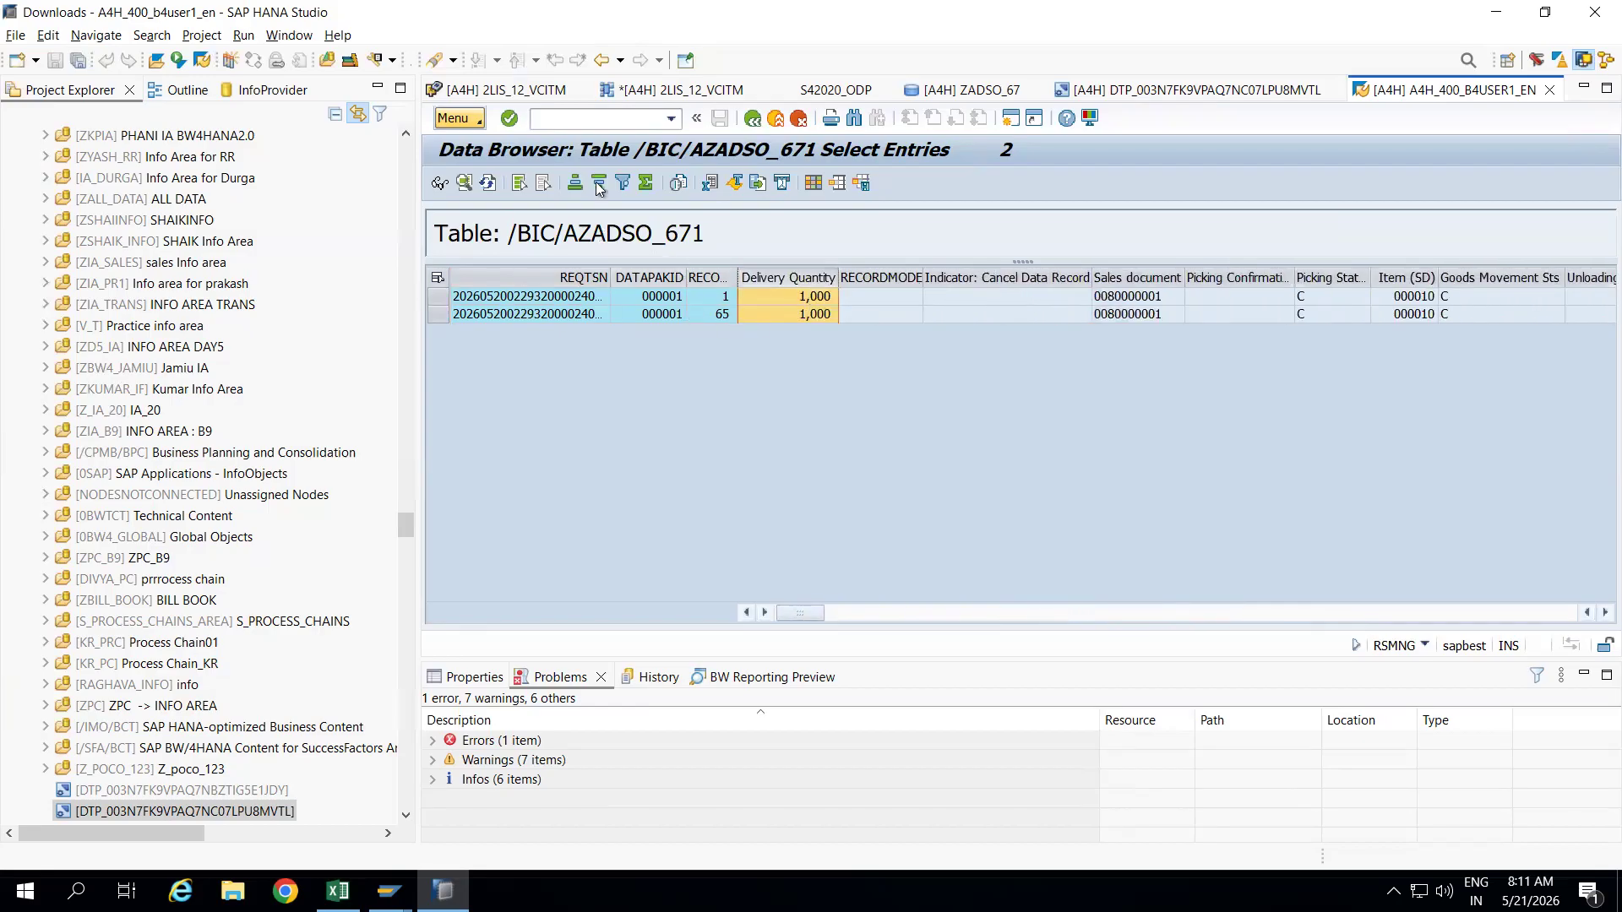
pyautogui.click(648, 183)
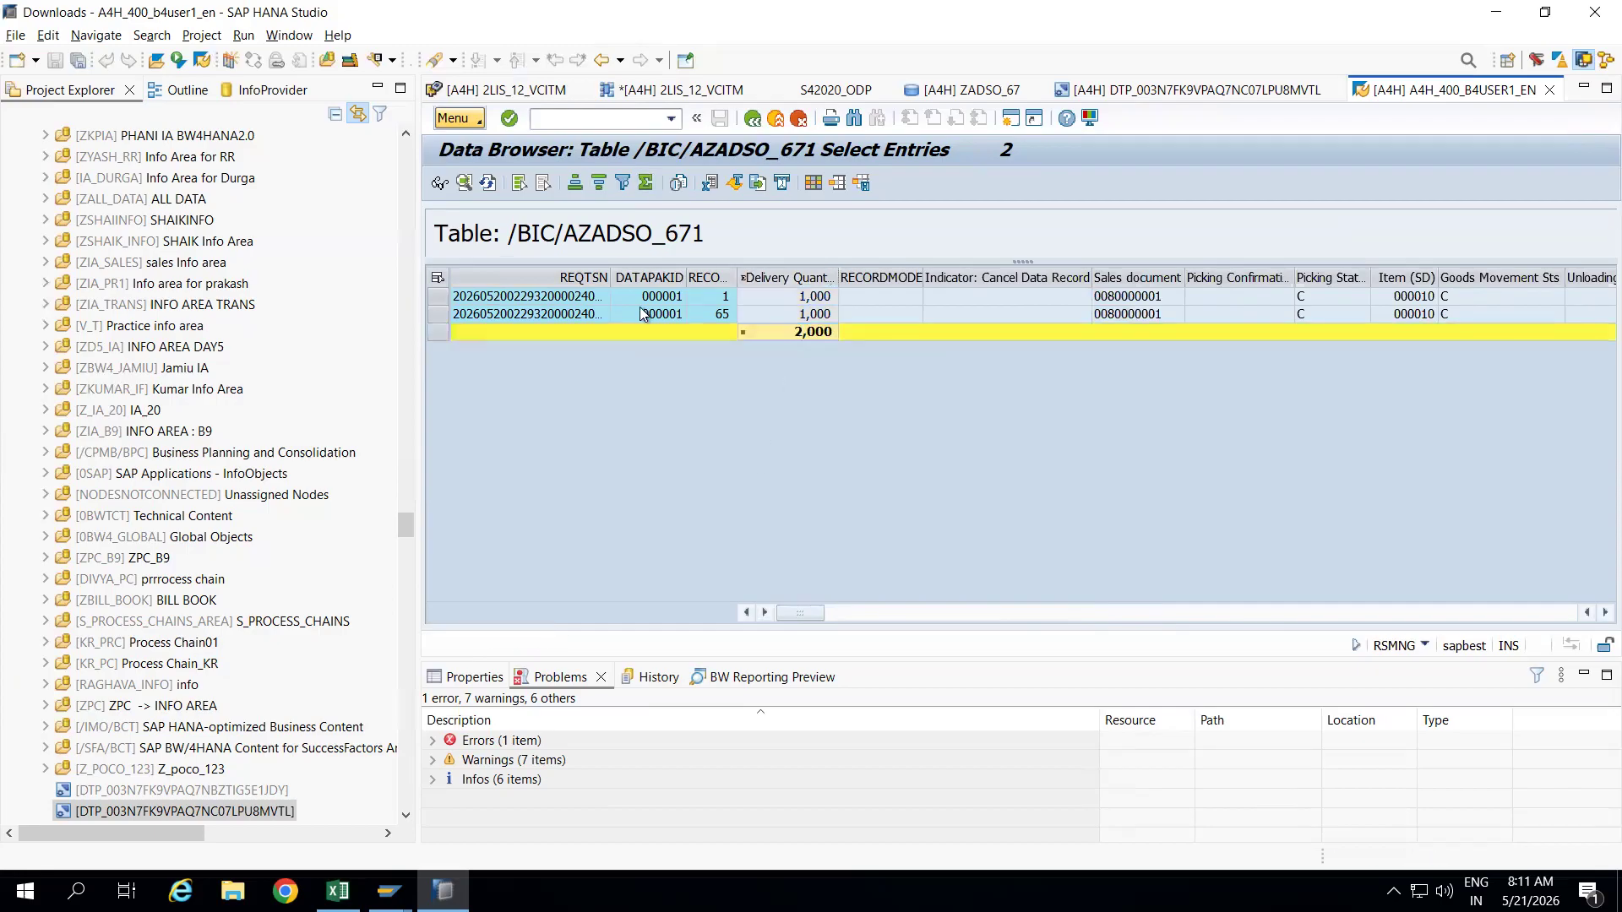
pyautogui.moveTo(606, 277)
pyautogui.mouseDown()
pyautogui.moveTo(735, 277)
pyautogui.moveTo(591, 274)
pyautogui.mouseUp()
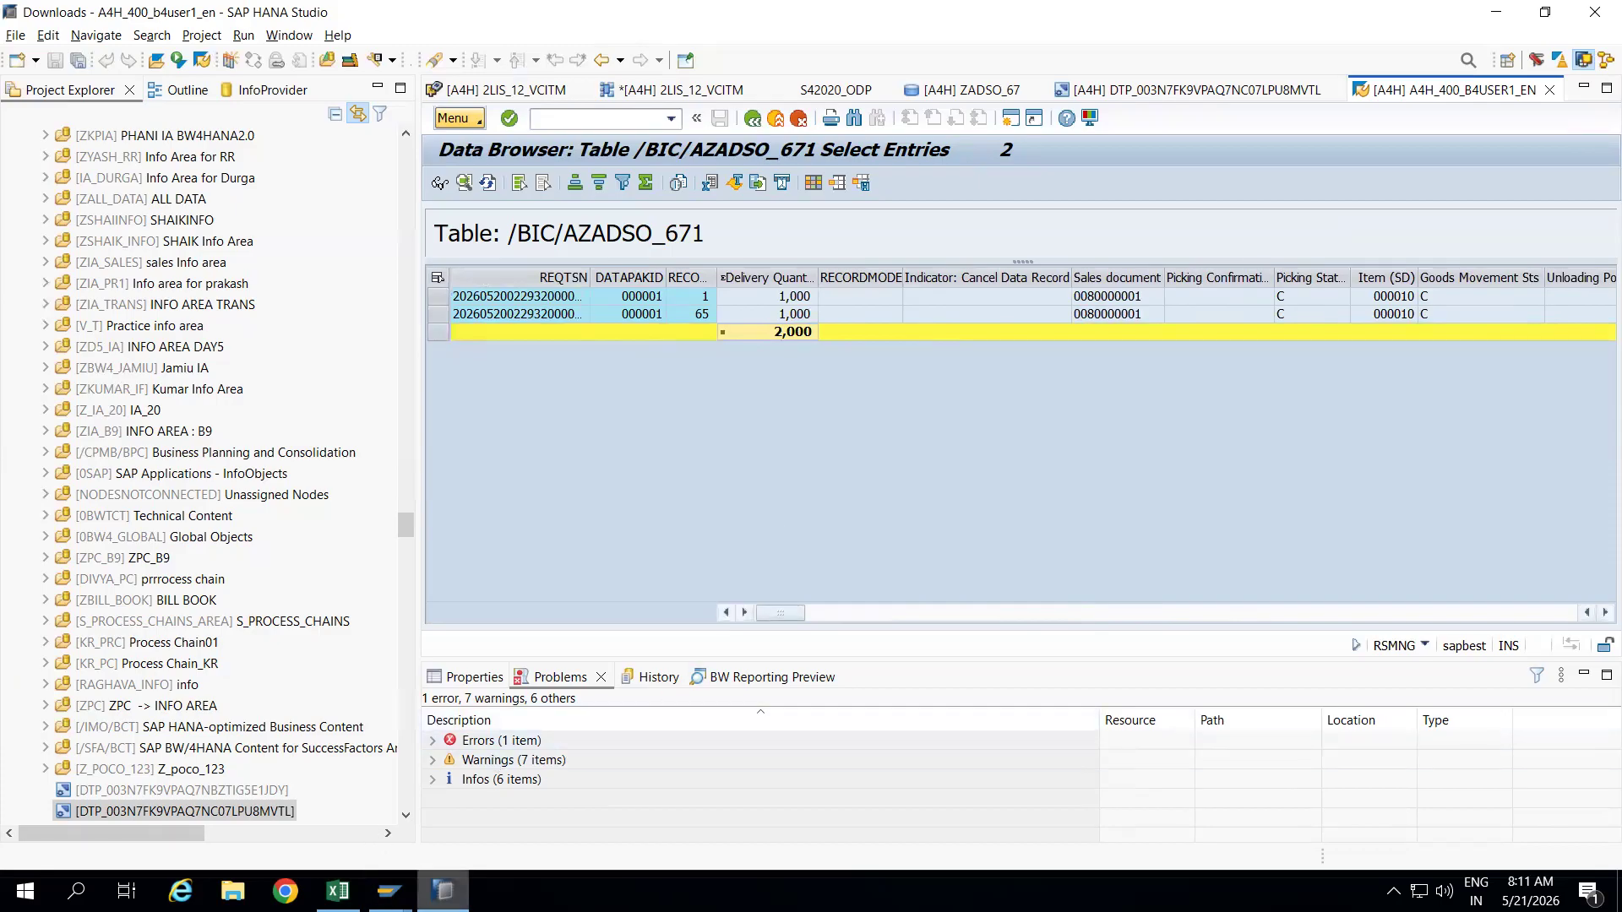
# Switch to the Extractor Checker in SAP GUI and display the 2LIS_12_VCITM extraction result as an ALV grid for data package 1.
pyautogui.moveTo(389, 892)
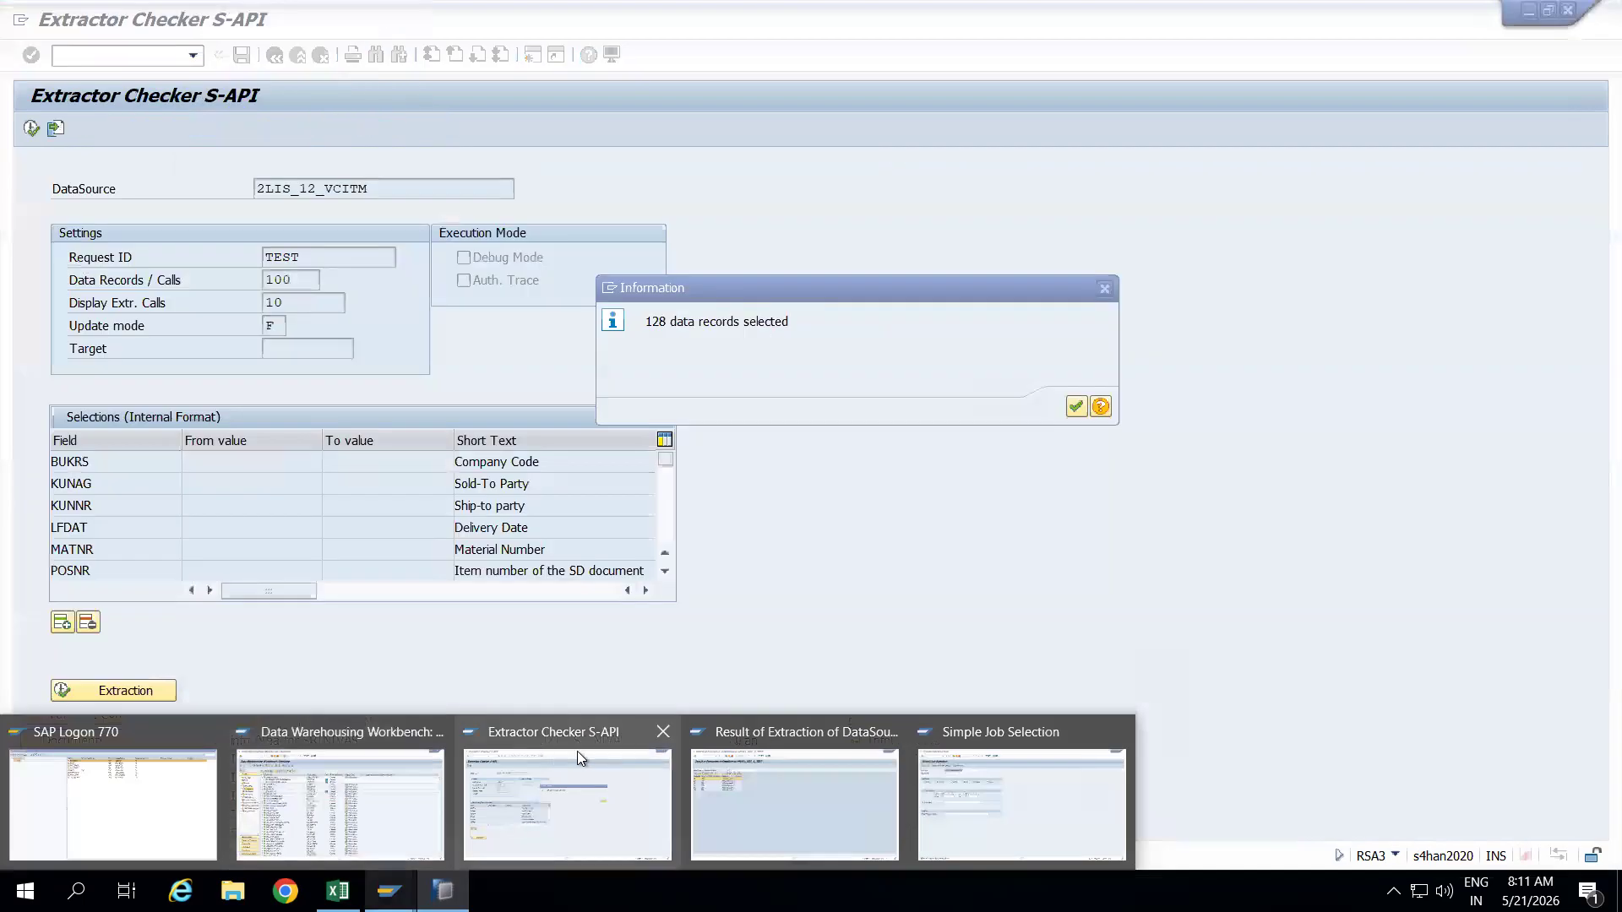
pyautogui.click(579, 757)
pyautogui.click(1074, 405)
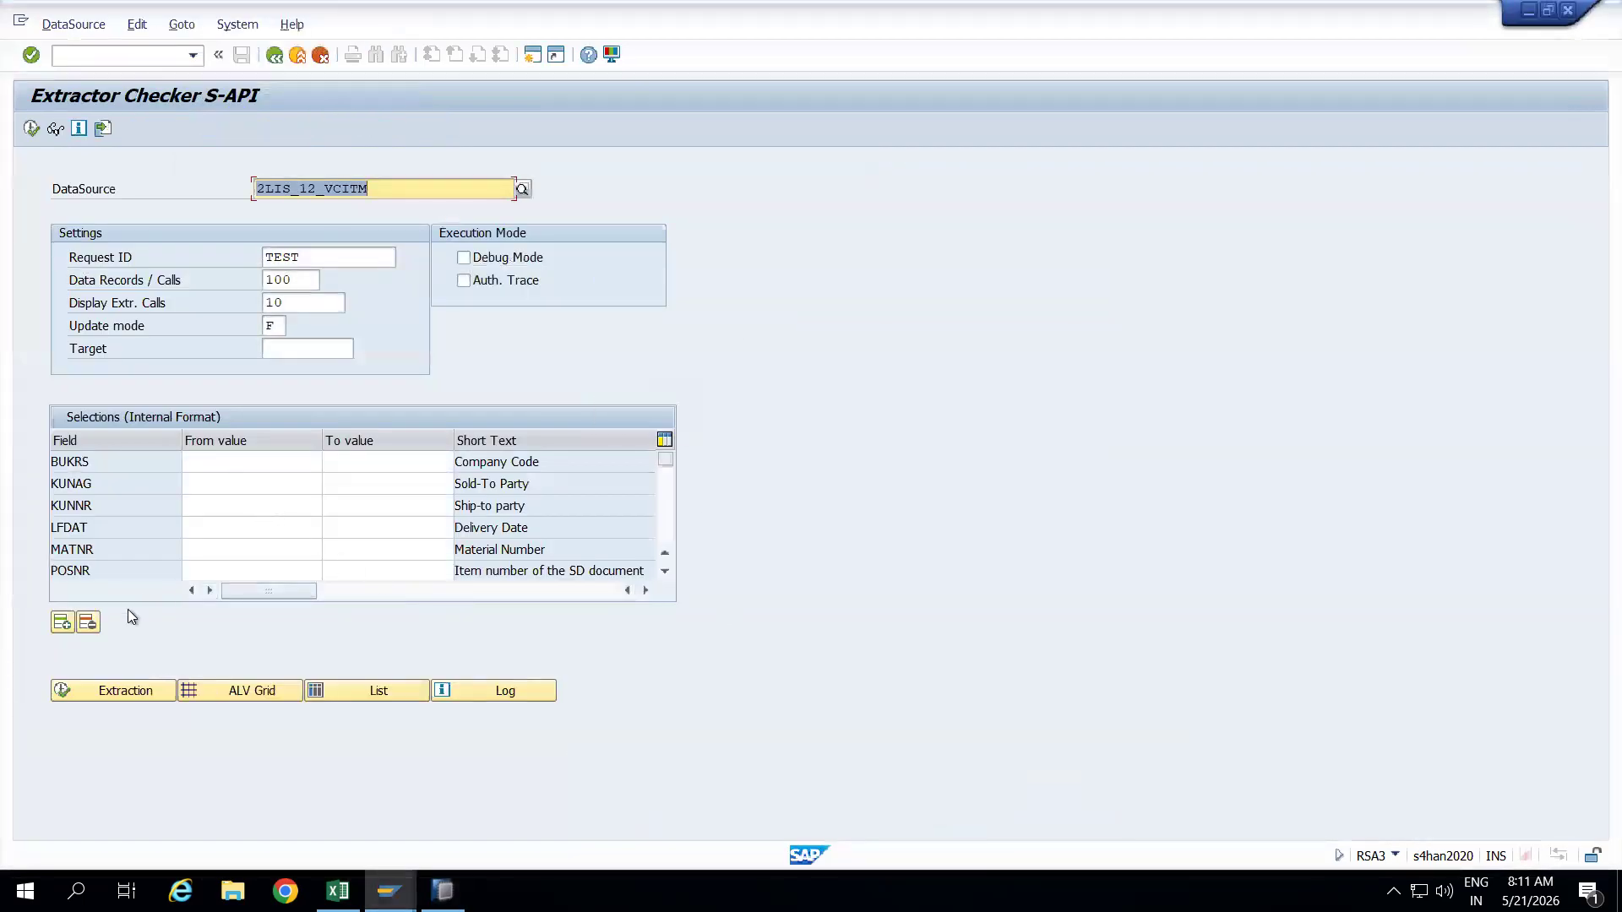
pyautogui.click(251, 691)
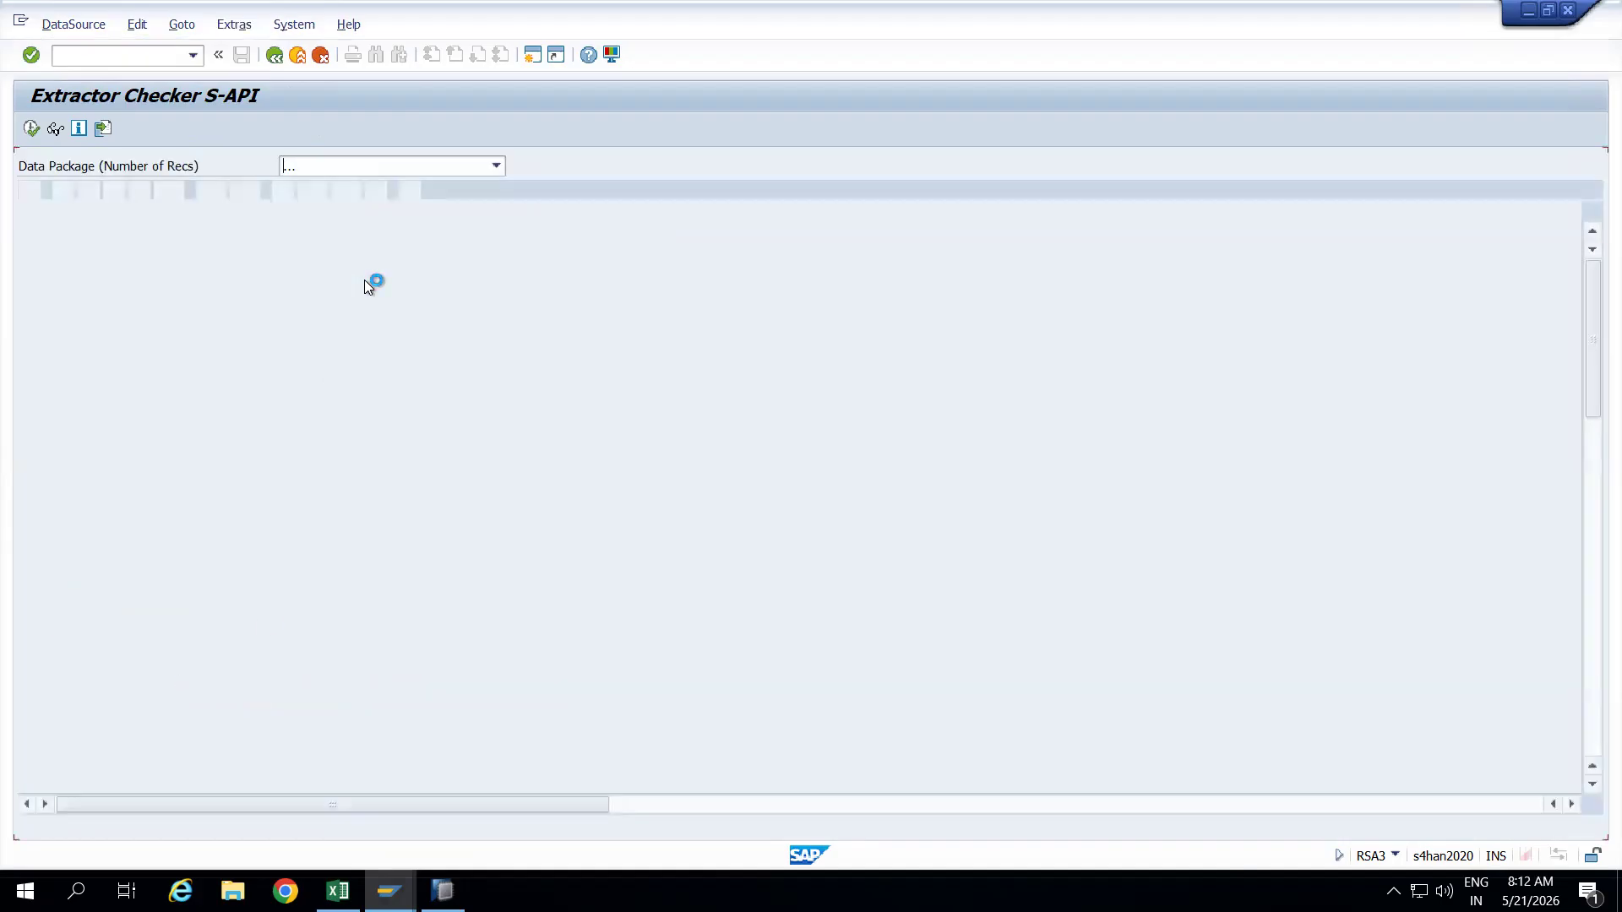
pyautogui.click(496, 165)
pyautogui.click(554, 171)
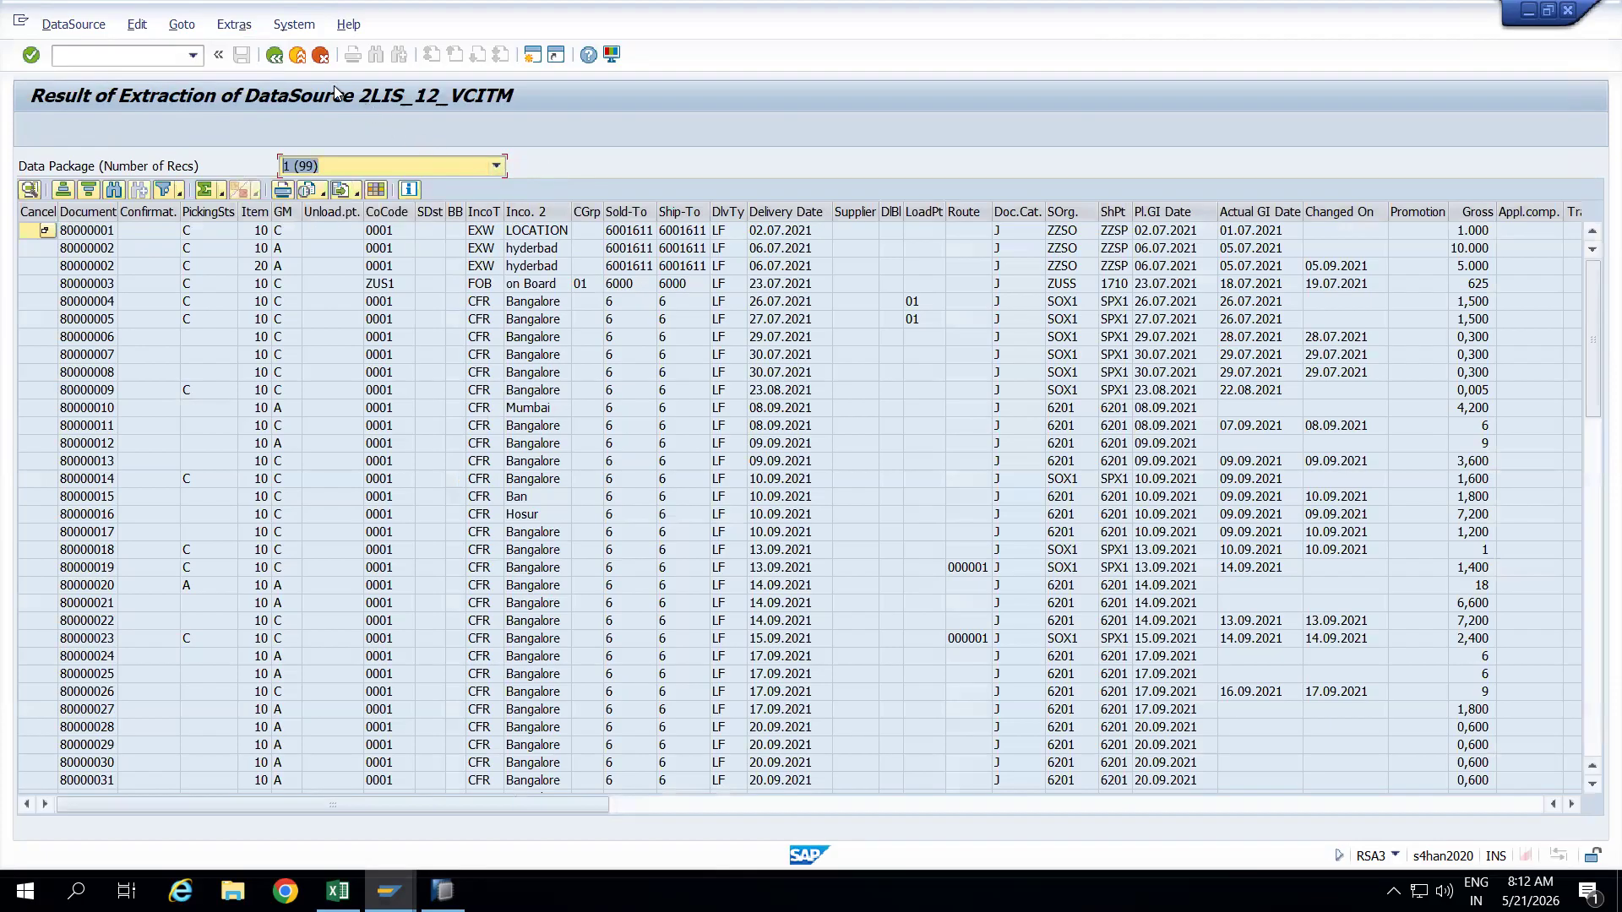
# Check the sales document in the ADSO table and filter the extraction result by the same document number.
pyautogui.hotkey('alt', 'Tab')
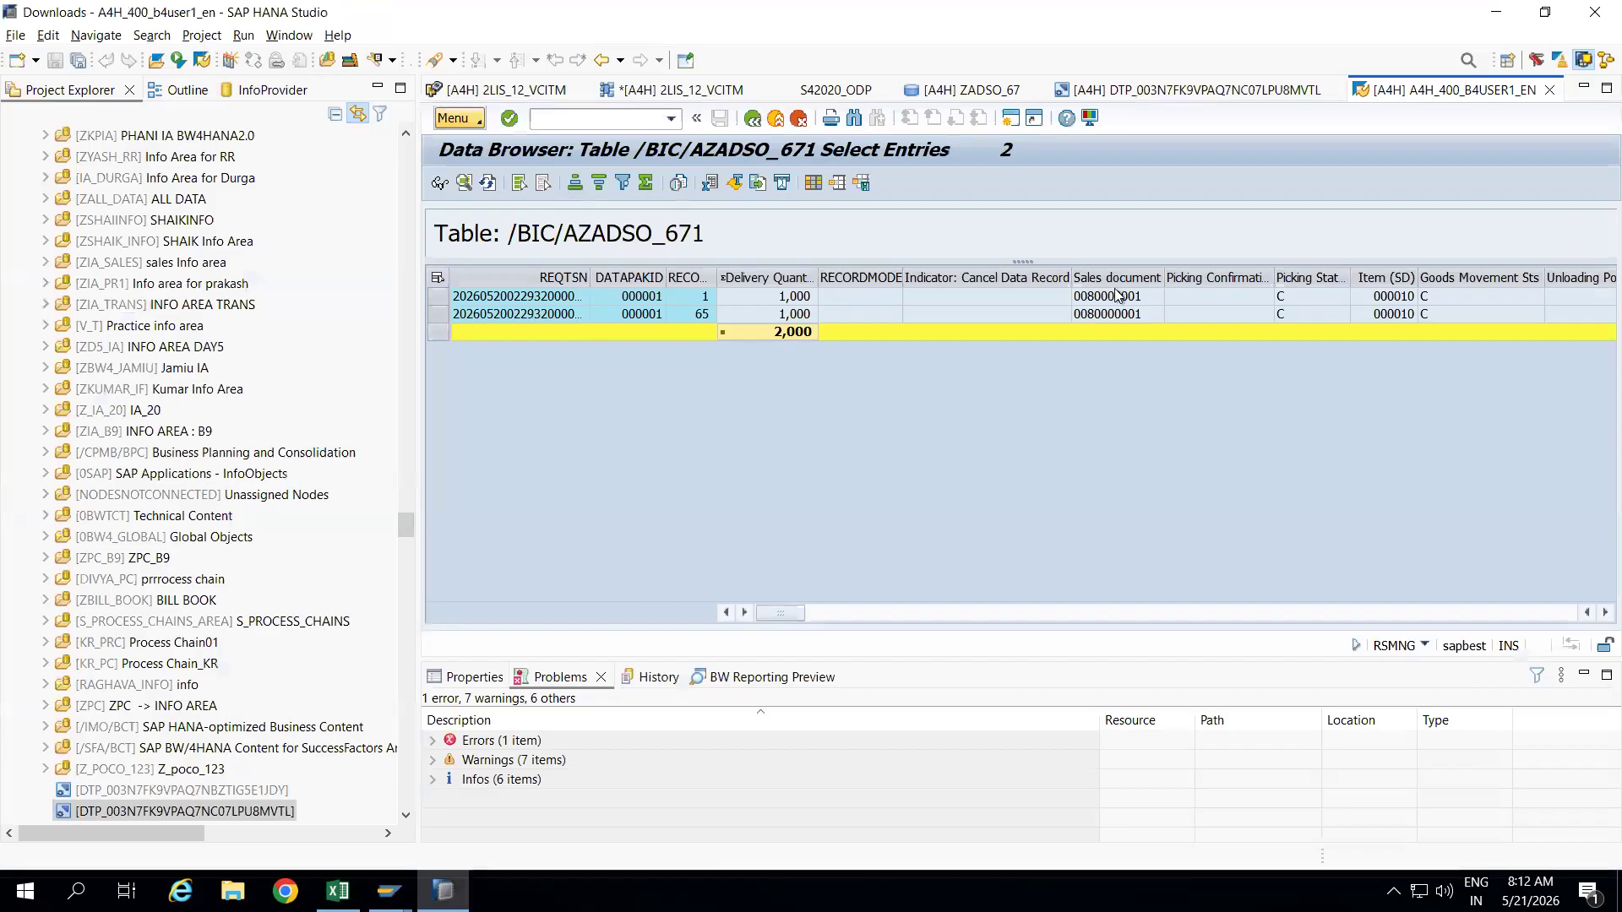
pyautogui.hotkey('alt', 'Tab')
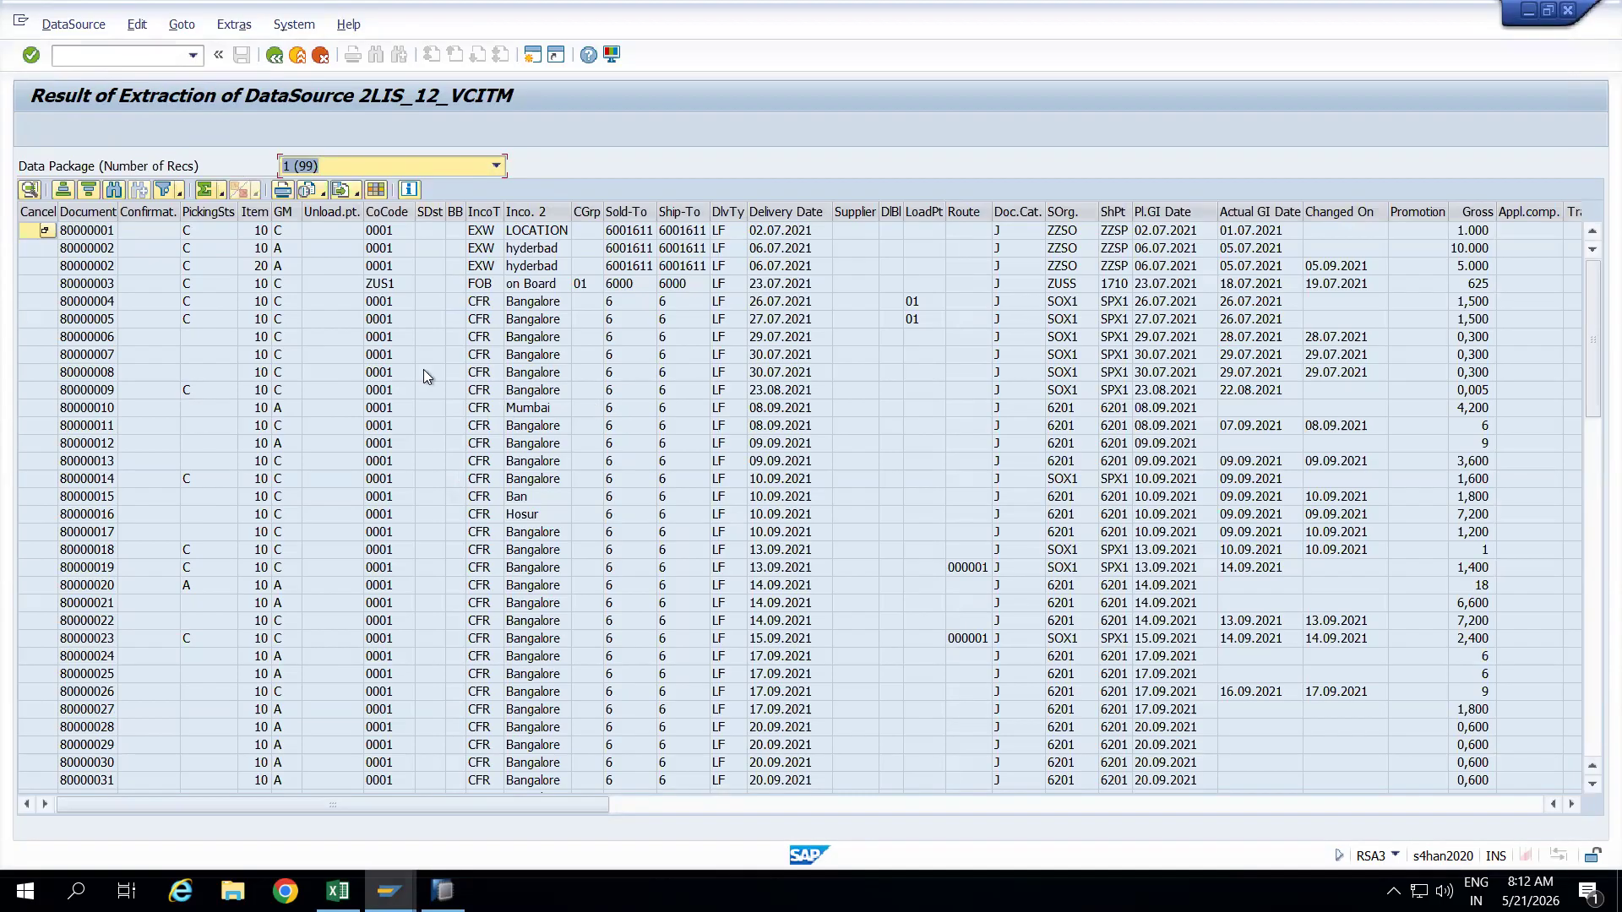
pyautogui.rightClick(99, 233)
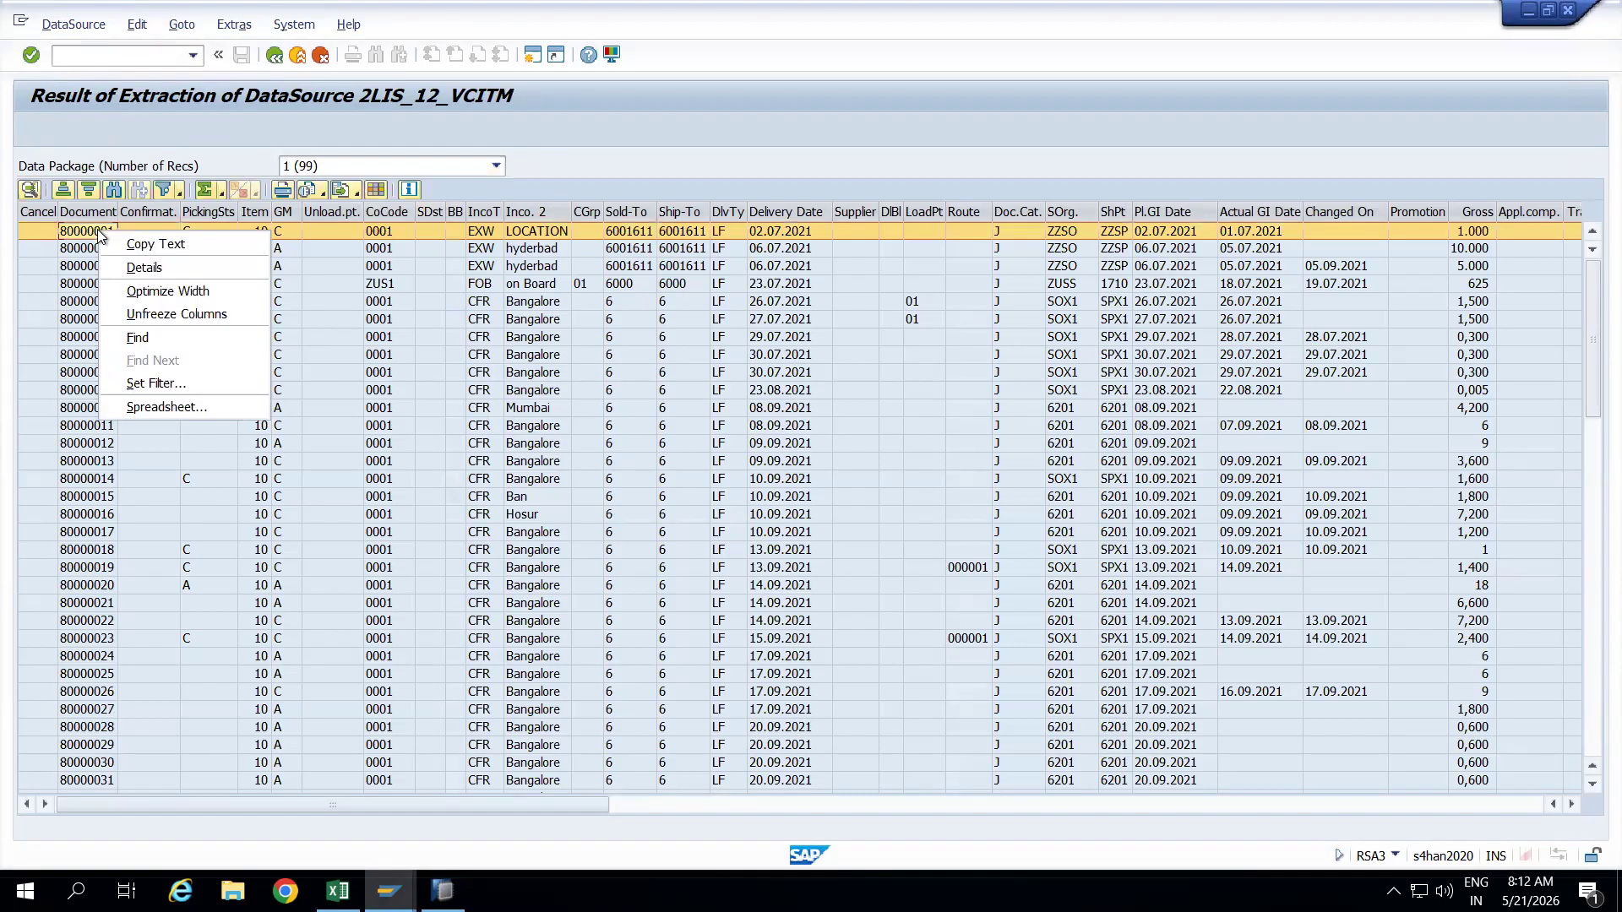
pyautogui.click(174, 390)
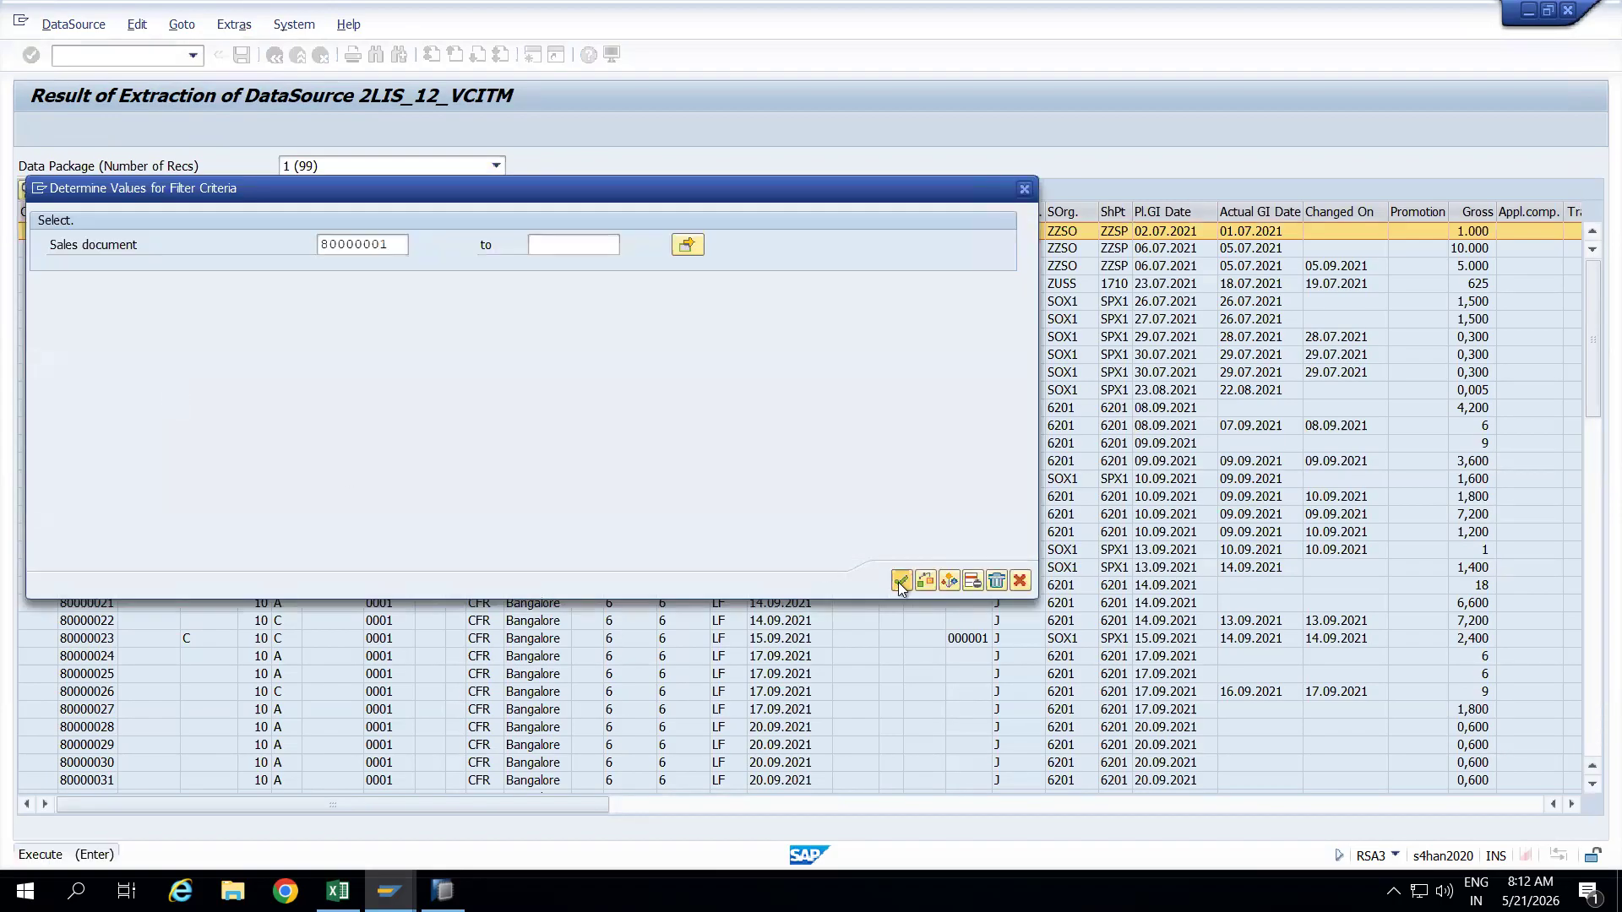
pyautogui.click(901, 581)
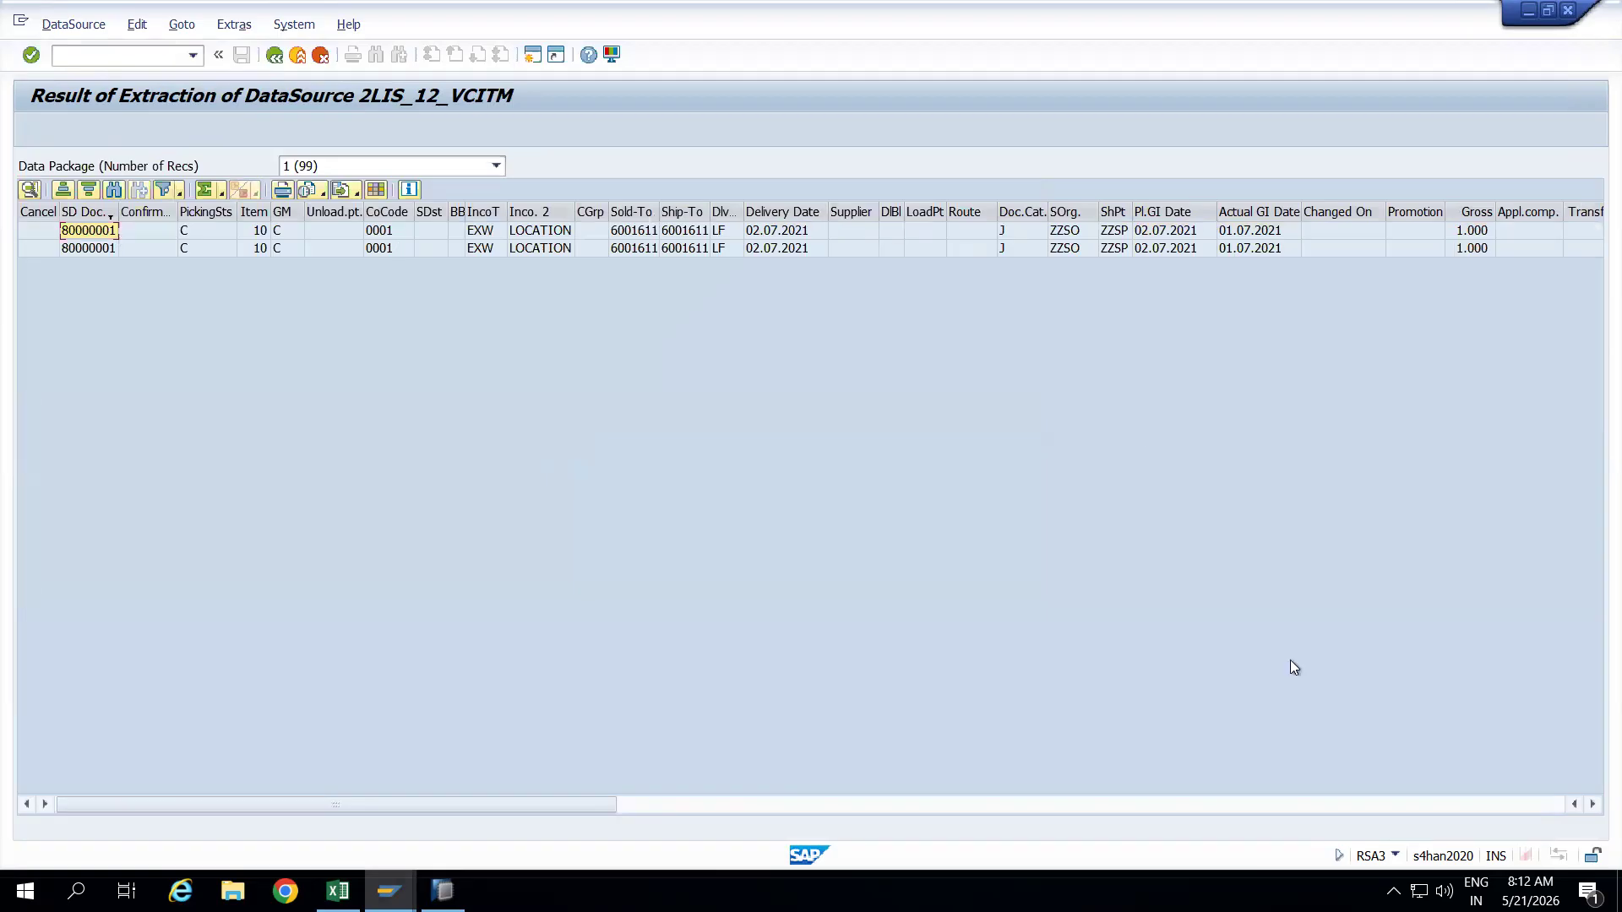
# Move the Delivery Qty column next to the SD document column, total it, and widen it to show the full total.
pyautogui.click(1510, 803)
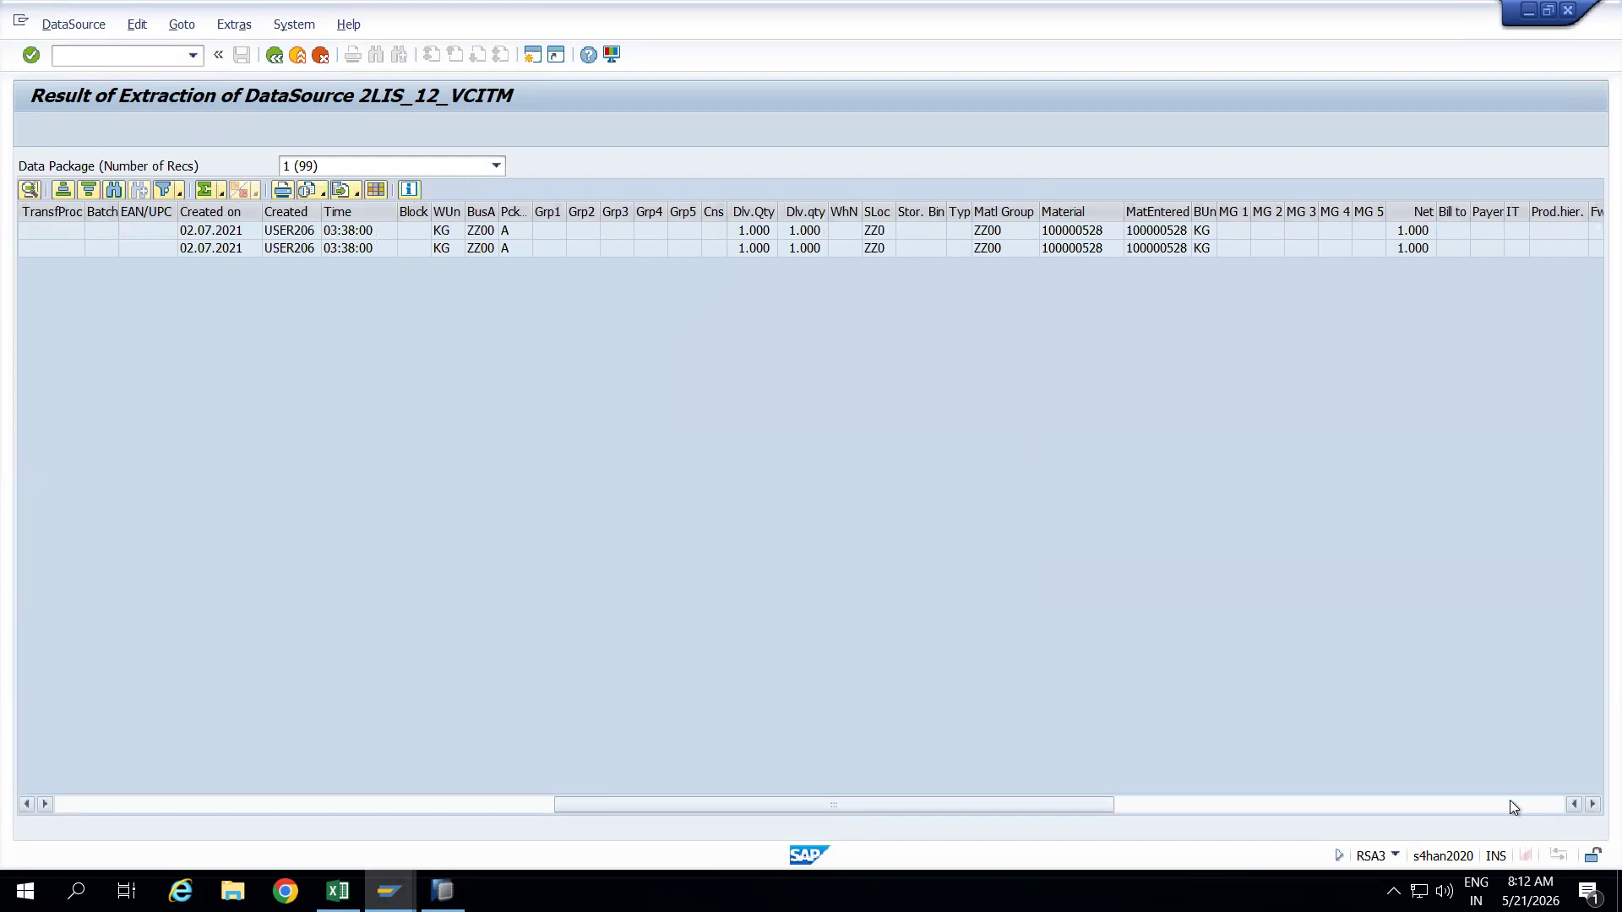
pyautogui.click(763, 213)
pyautogui.moveTo(763, 213)
pyautogui.mouseDown()
pyautogui.moveTo(7, 263)
pyautogui.moveTo(251, 212)
pyautogui.moveTo(135, 211)
pyautogui.moveTo(155, 210)
pyautogui.mouseUp()
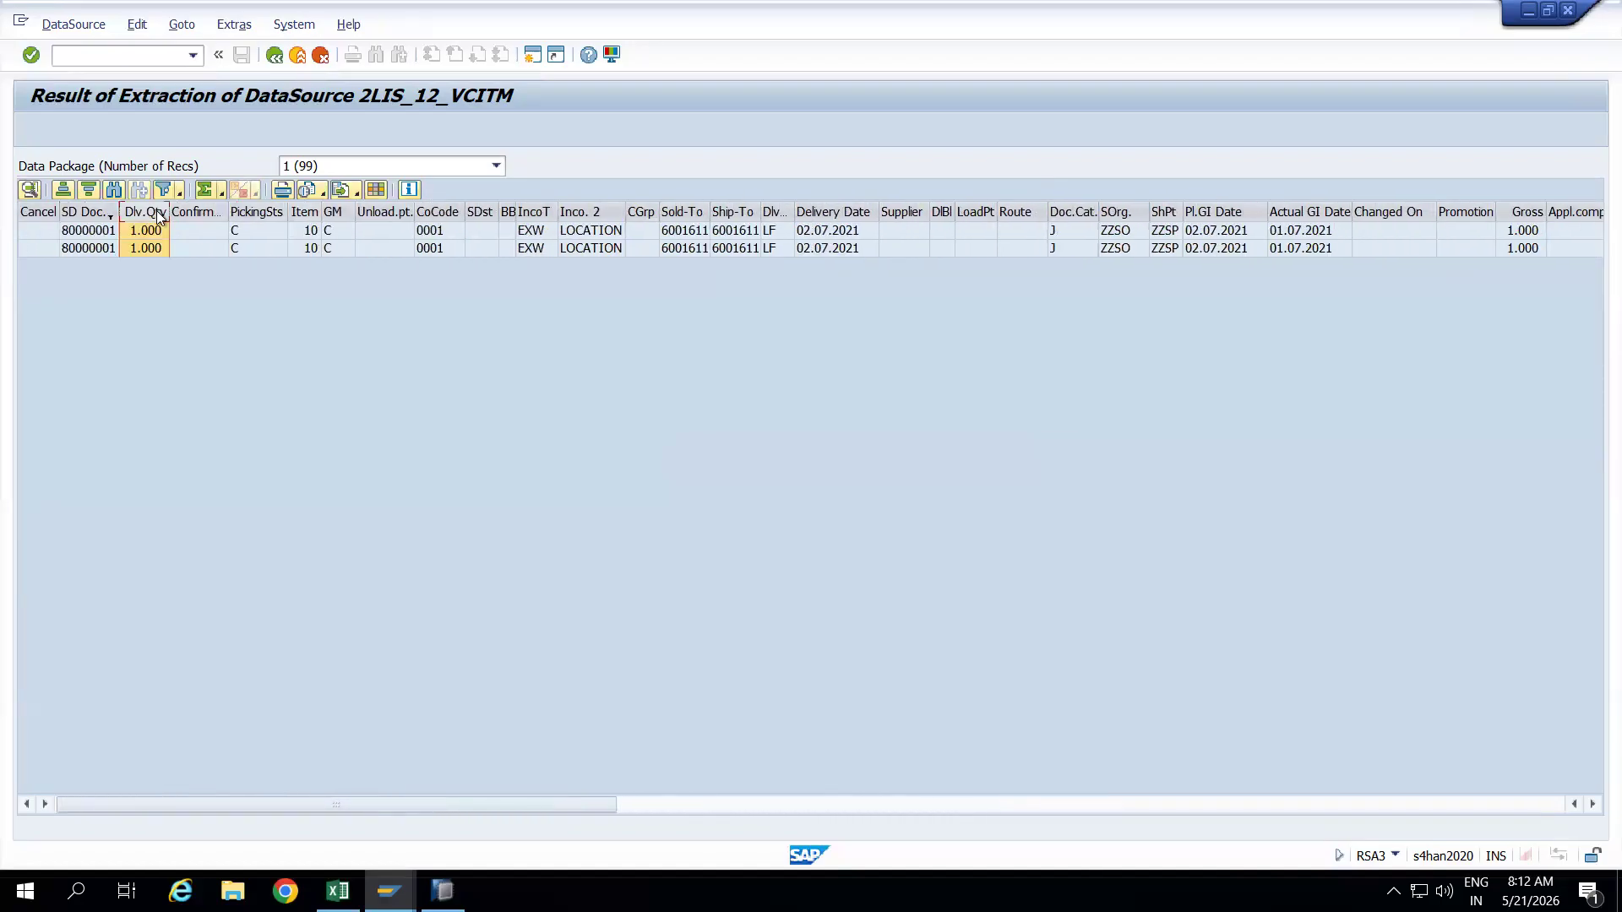
pyautogui.click(206, 191)
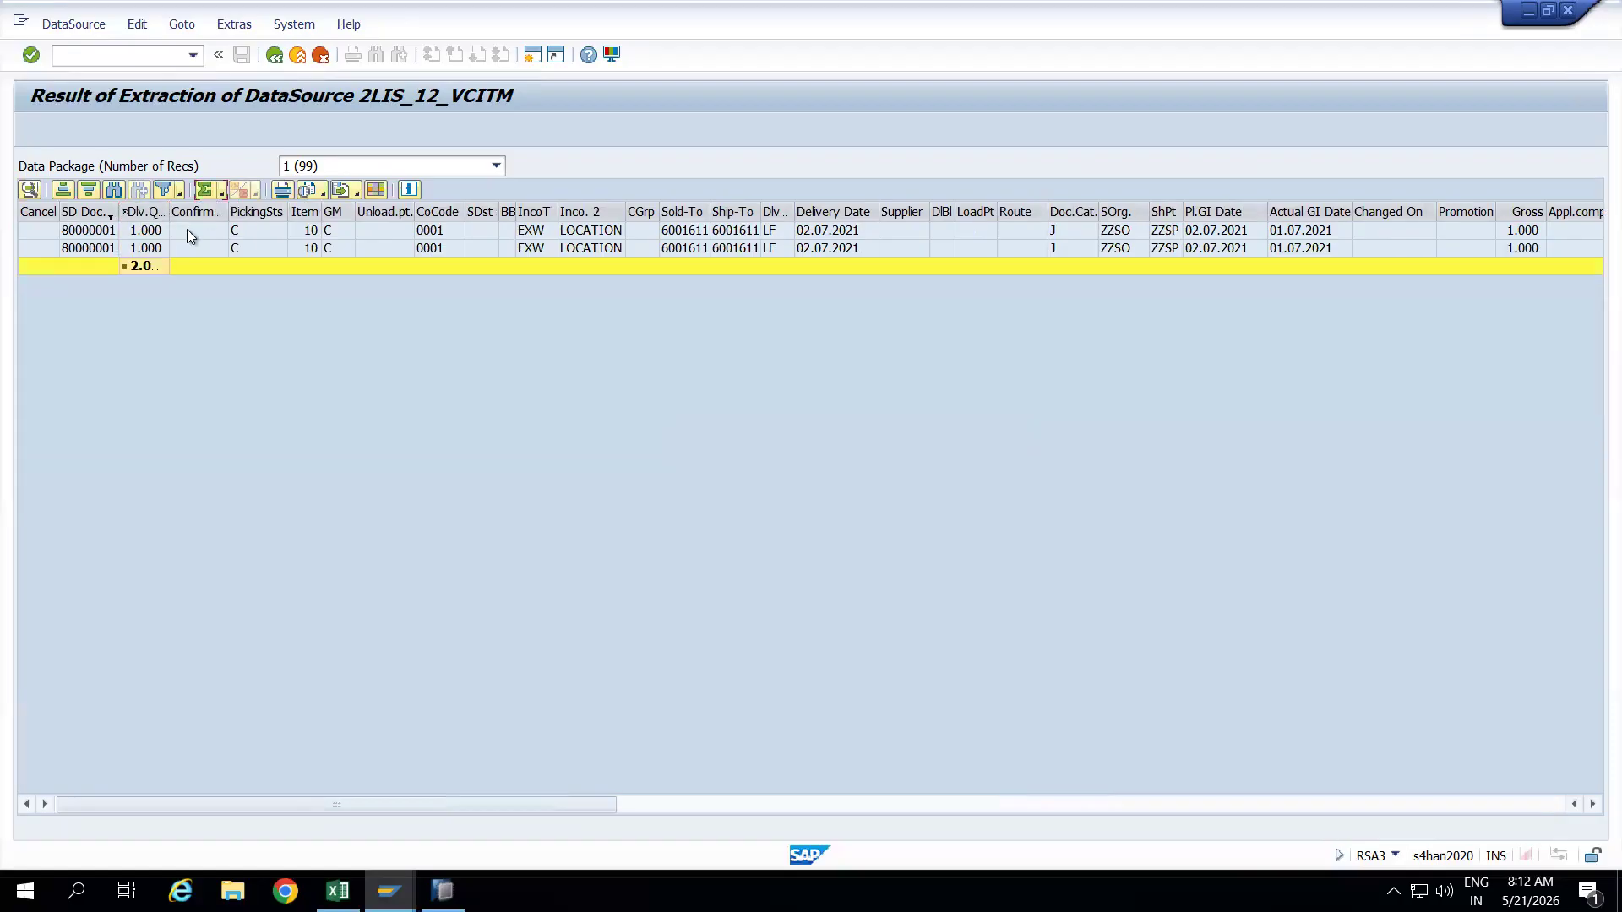
pyautogui.moveTo(169, 216); pyautogui.dragTo(210, 213)
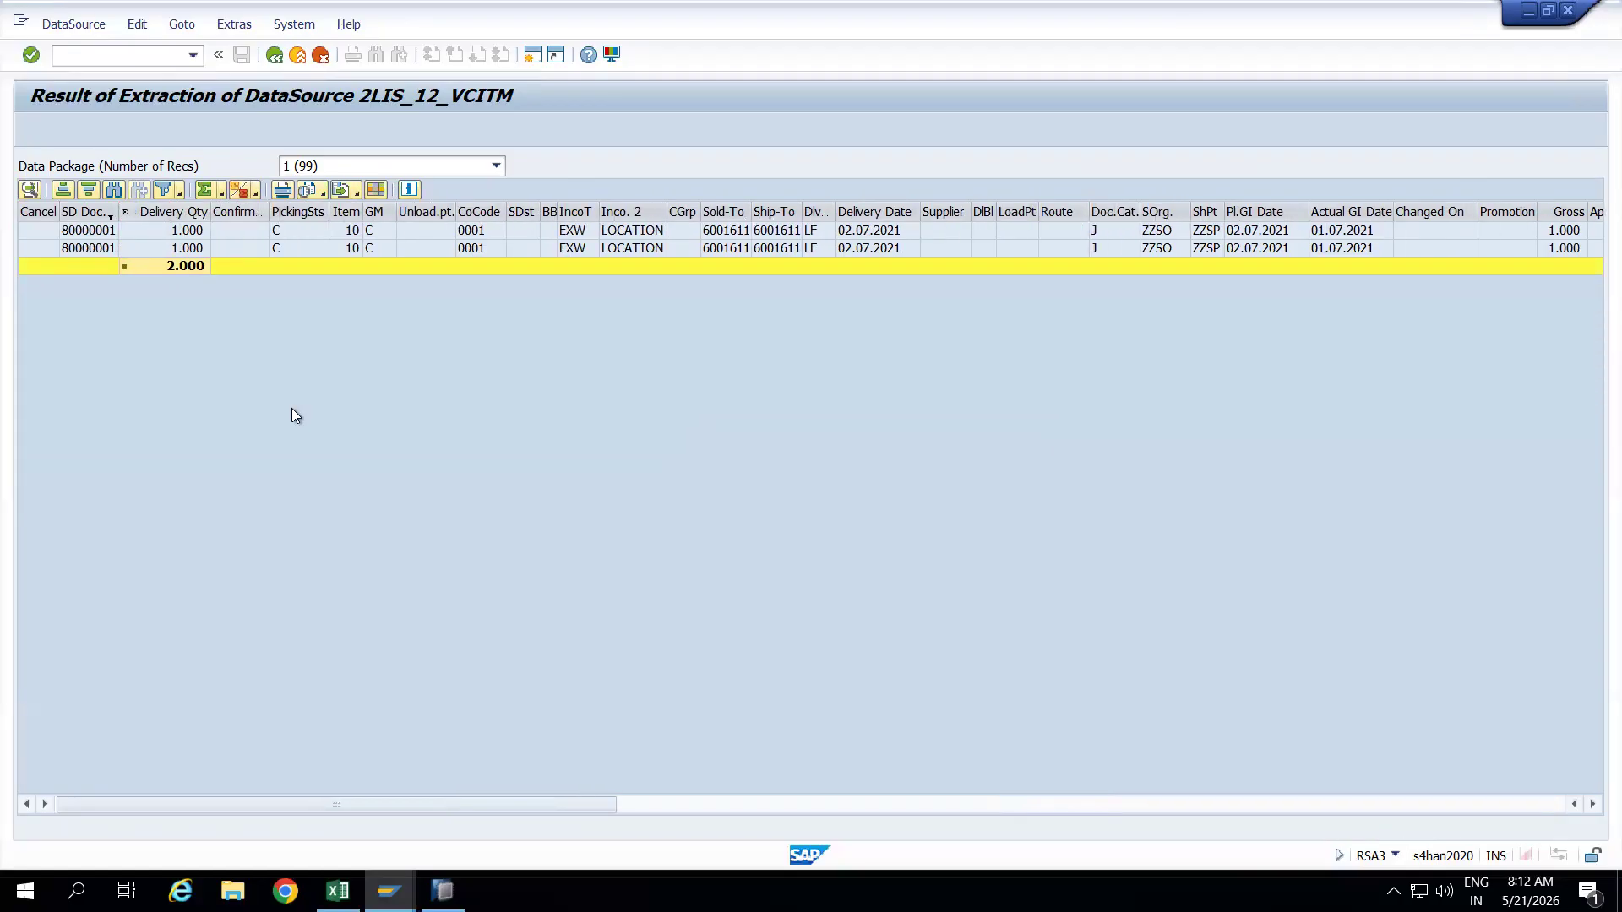
# Compare the Delivery Quantity total of the ADSO inbound table in SAP HANA Studio with that of the source extraction result.
pyautogui.hotkey('alt', 'Tab')
pyautogui.click(818, 330)
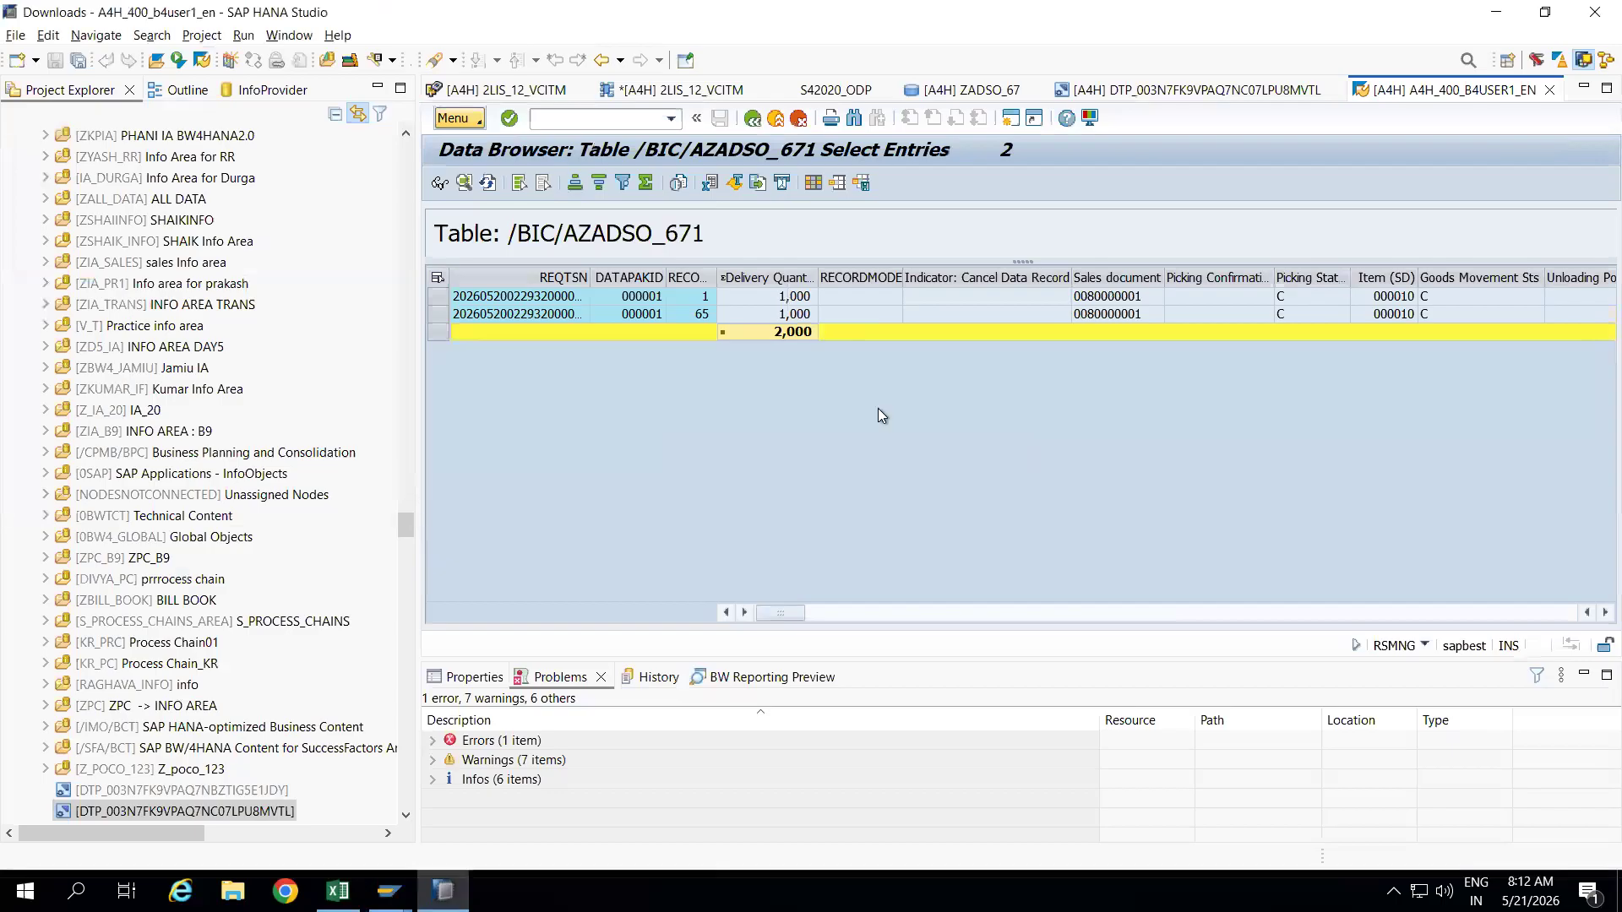
pyautogui.hotkey('alt', 'Tab')
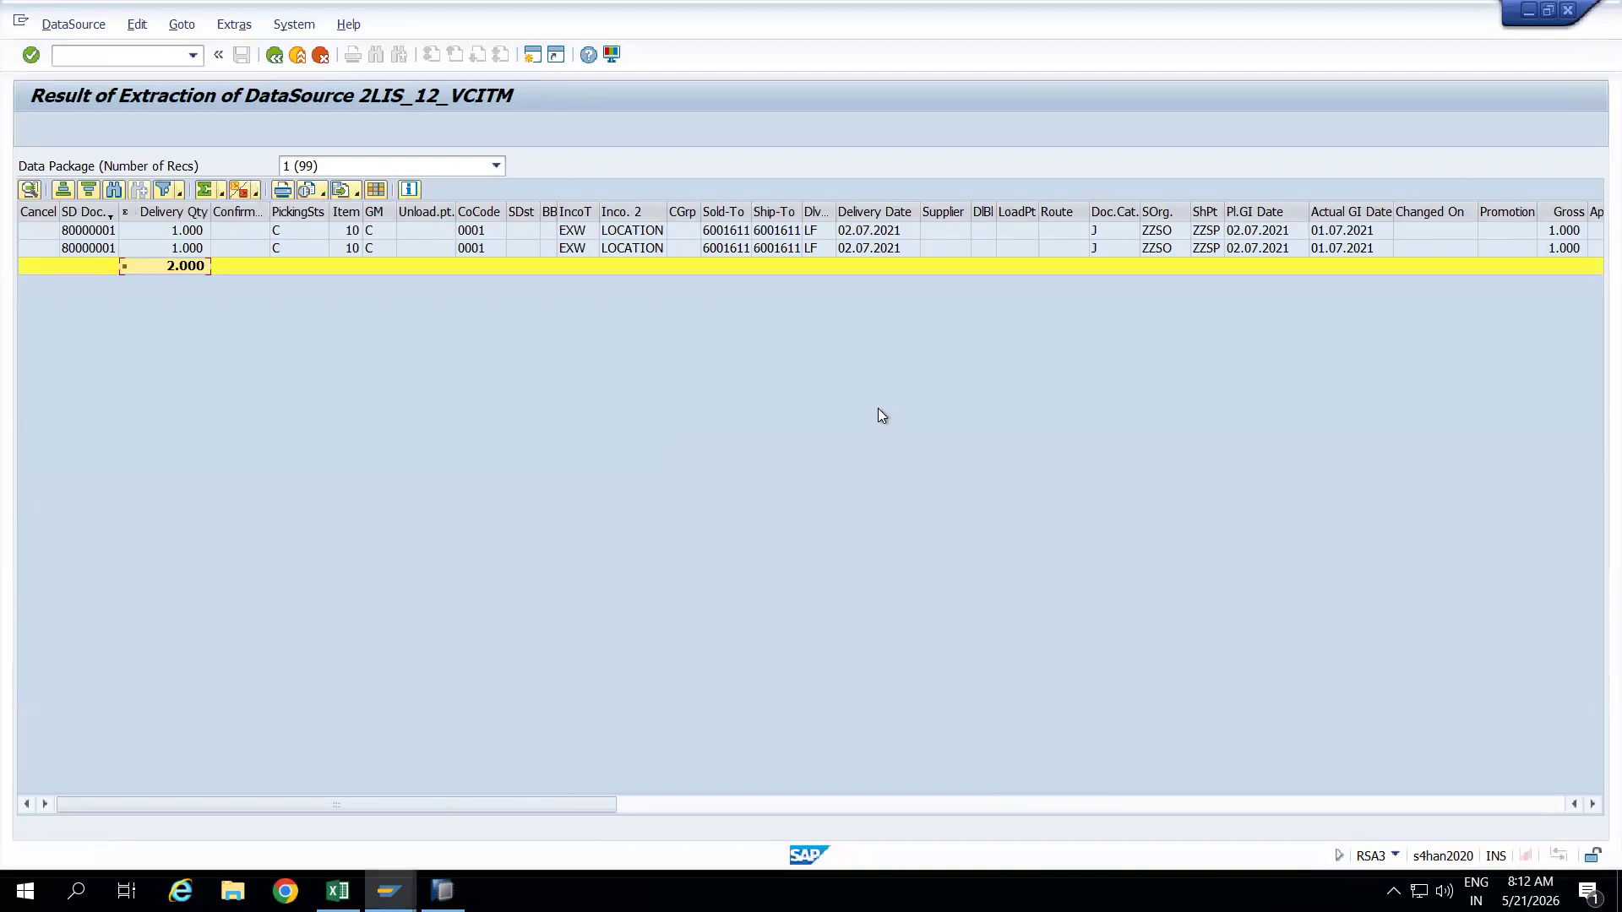
pyautogui.hotkey('alt', 'Tab')
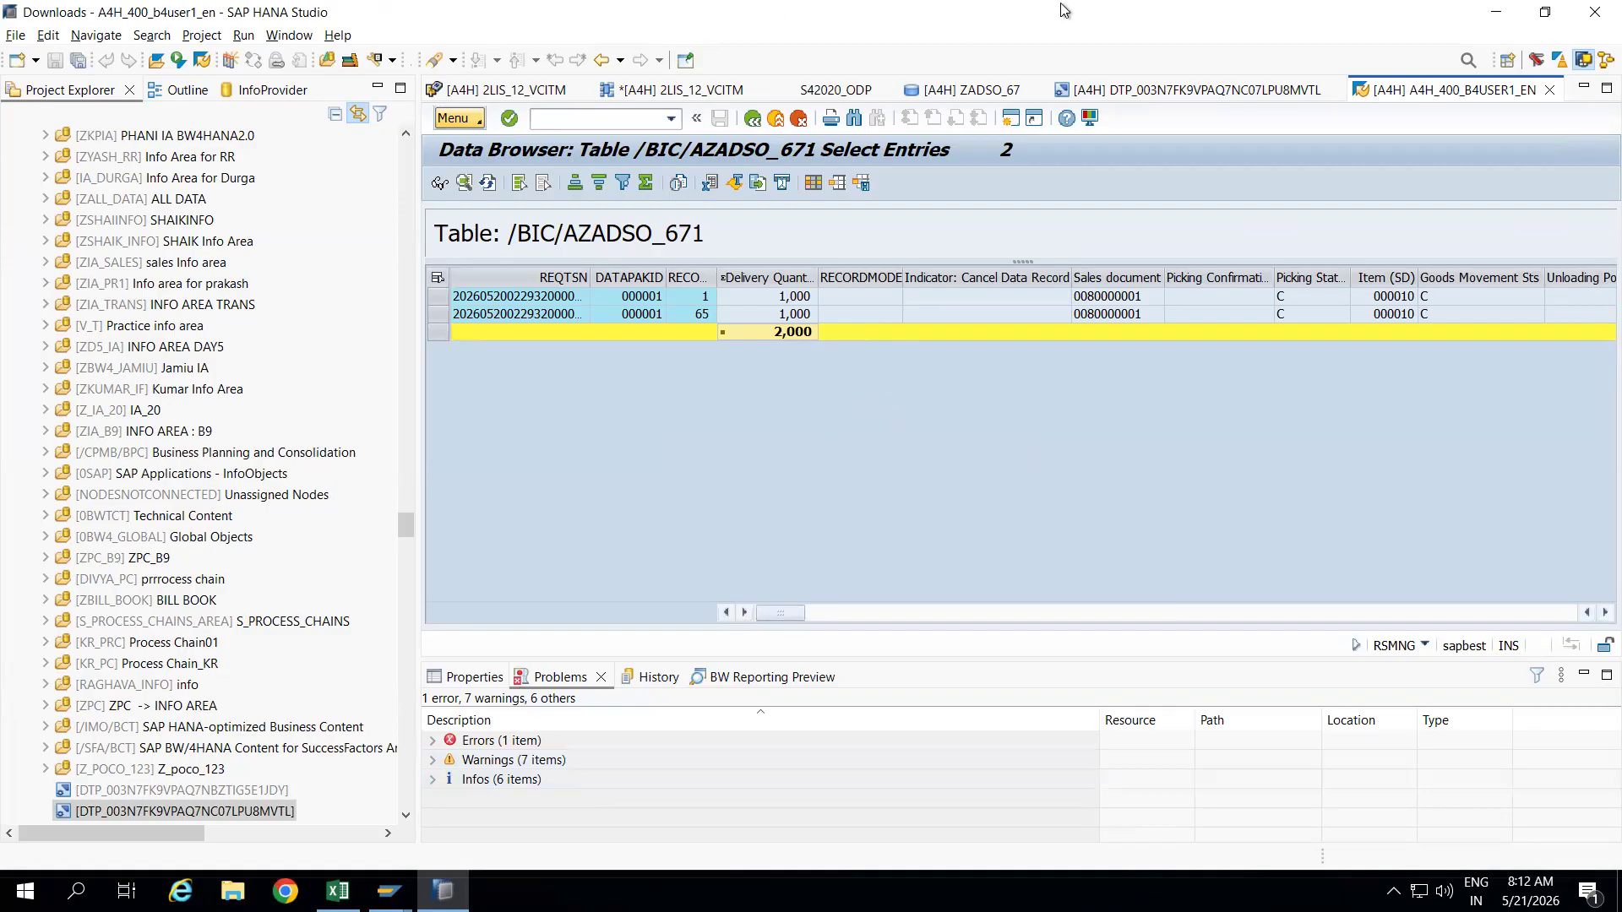
# Minimize the remote desktop session and return to the local File Explorer window.
pyautogui.moveTo(804, 8)
pyautogui.click(980, 17)
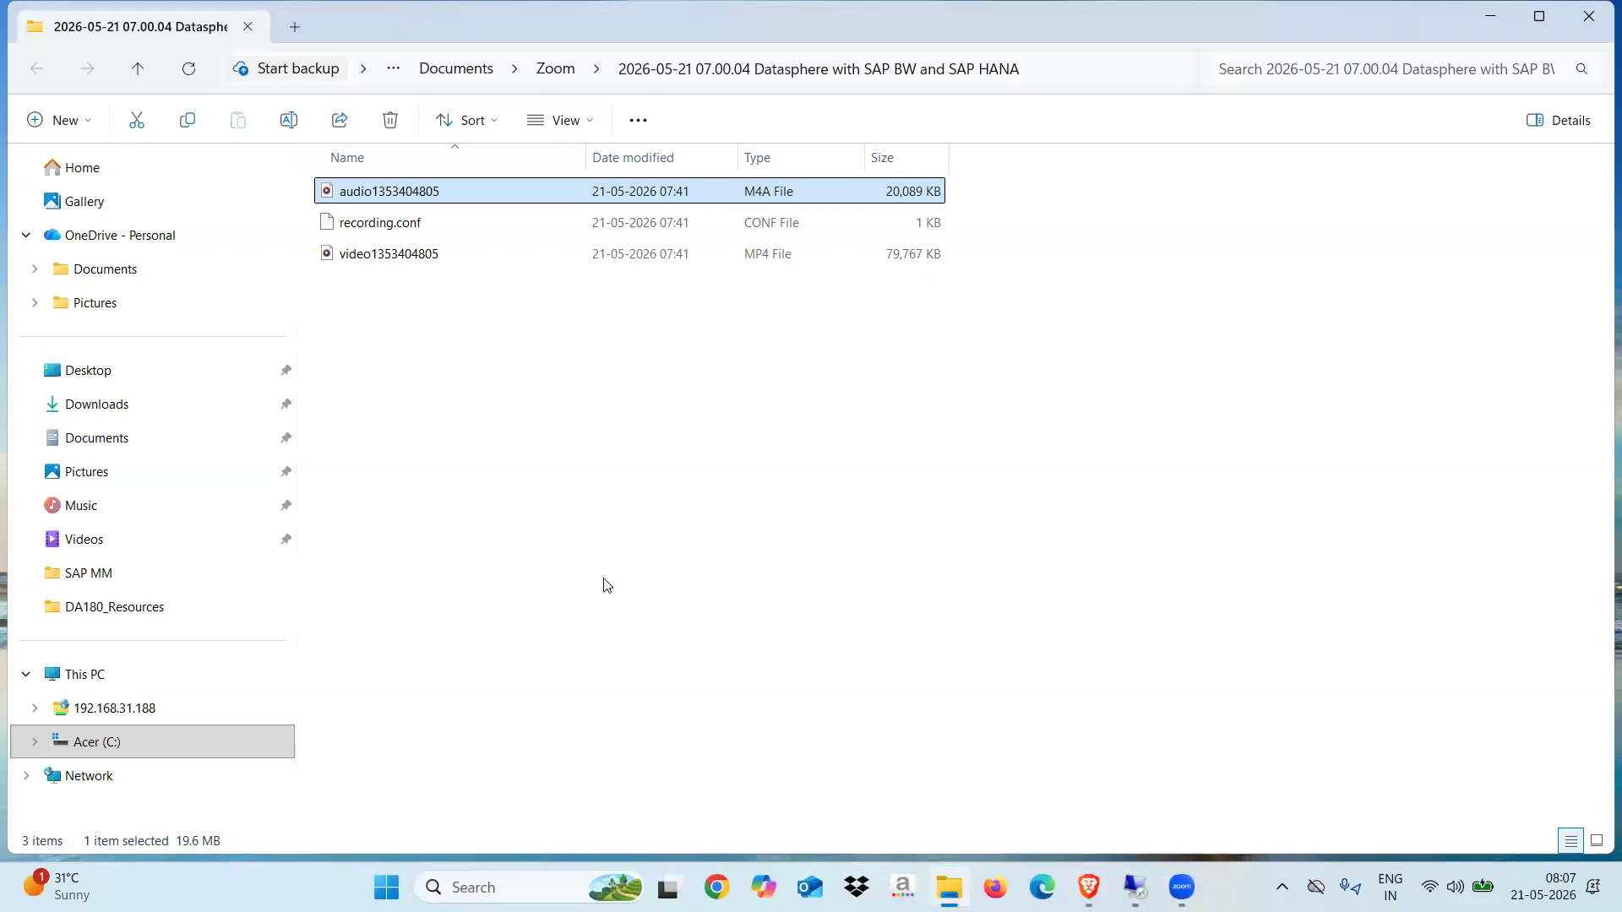
# Switch to SAP Datasphere in the browser, log on again and create a folder named STAGING LAYER inside Local Tables.
pyautogui.click(1089, 887)
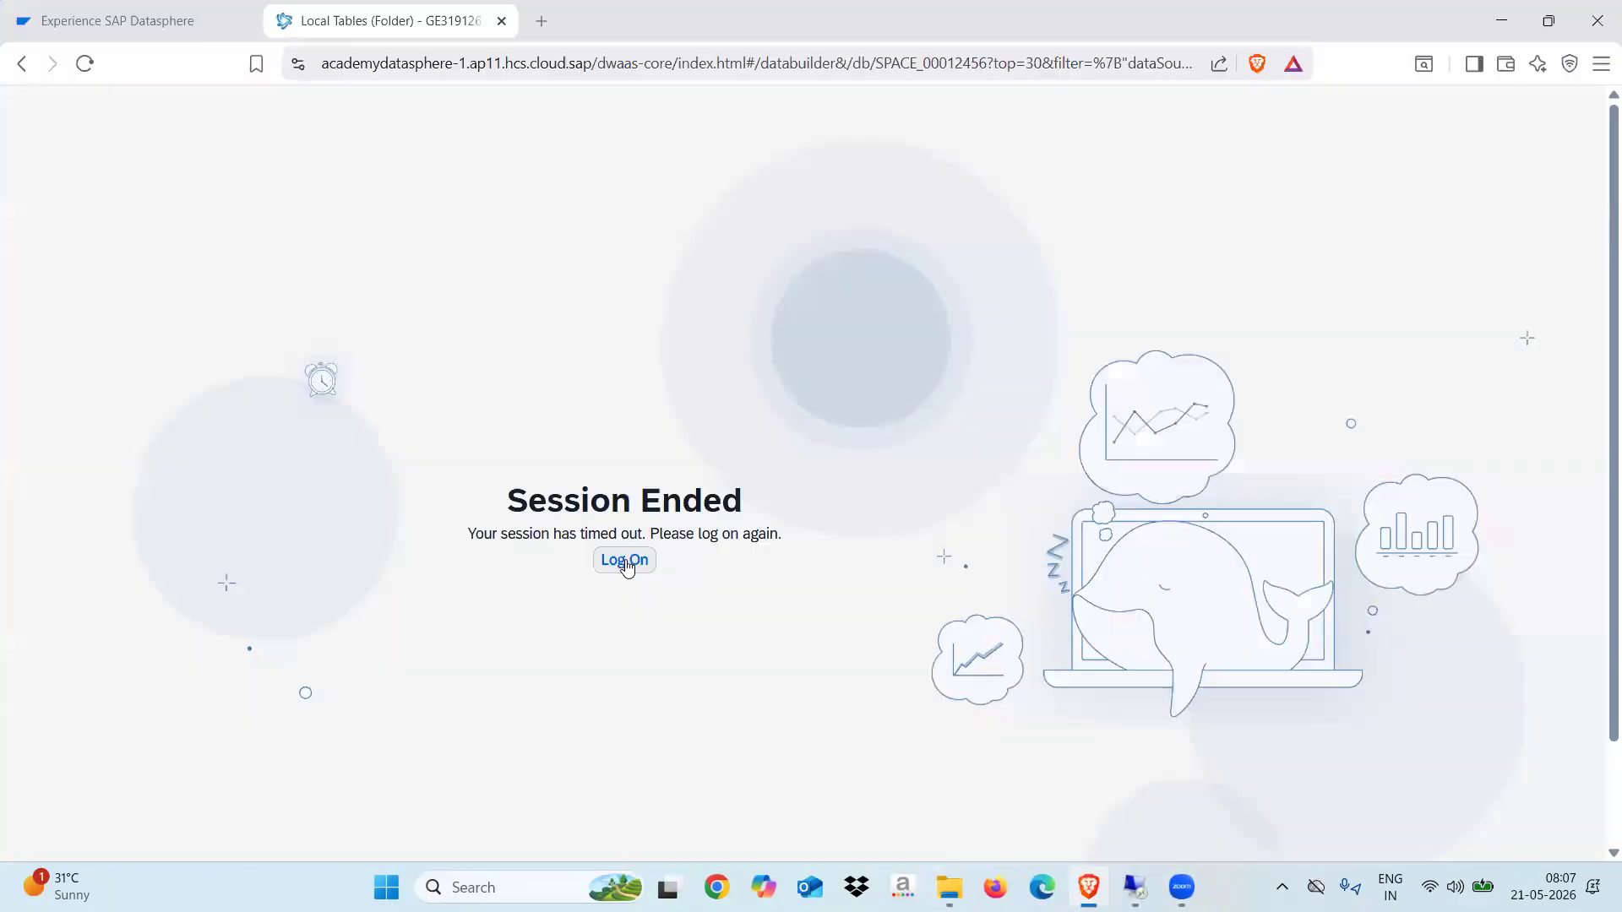
pyautogui.click(625, 563)
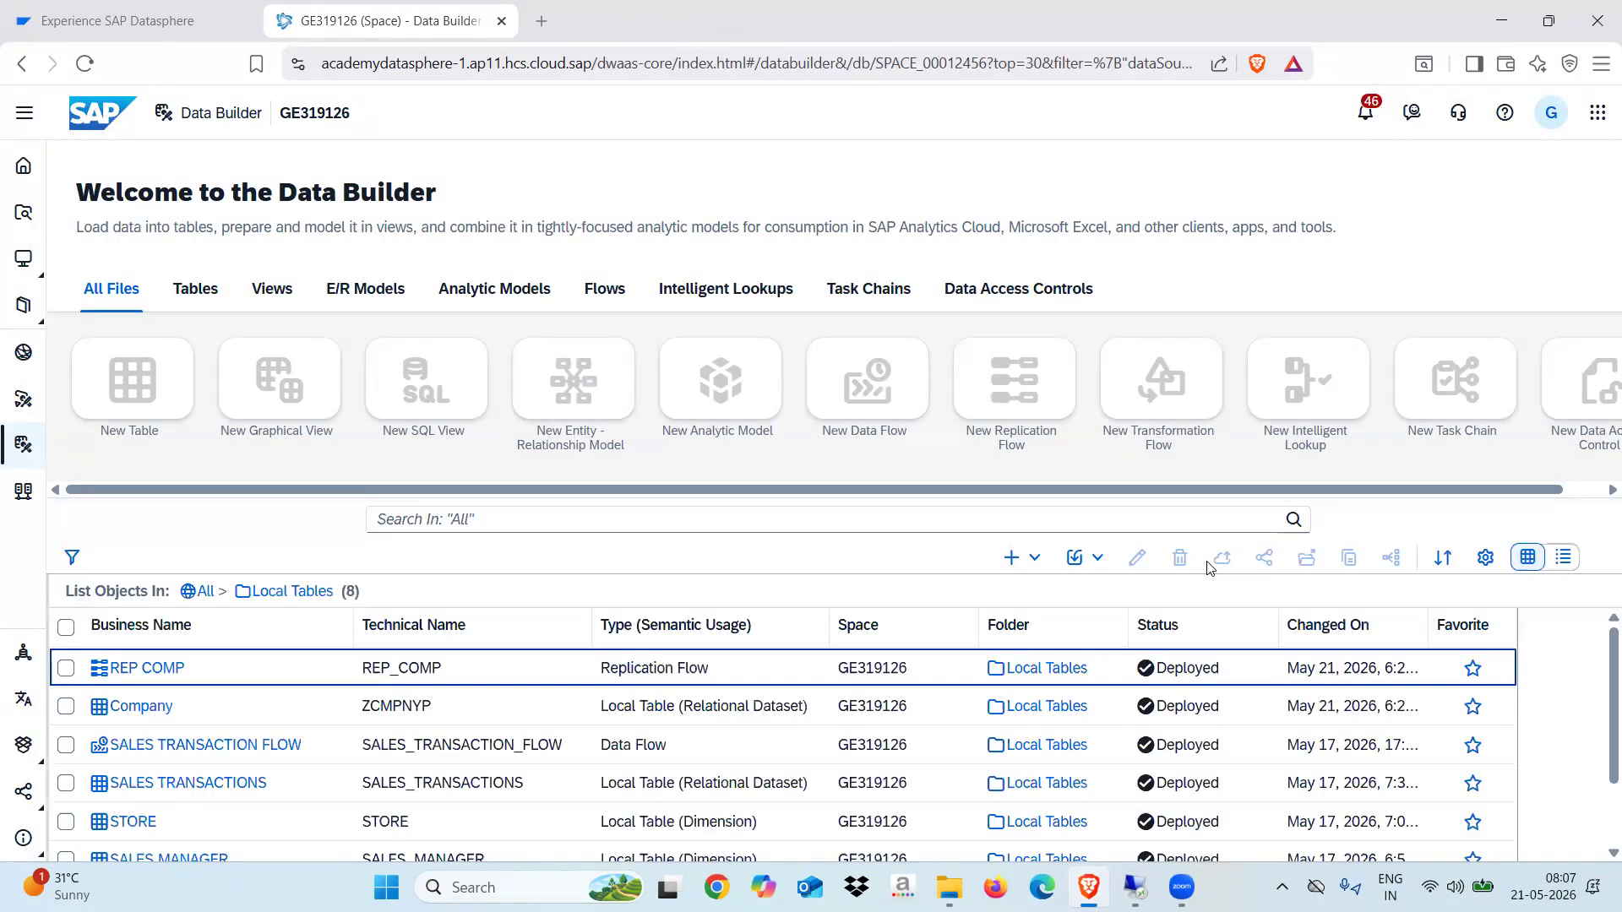
pyautogui.click(1027, 559)
pyautogui.click(1047, 102)
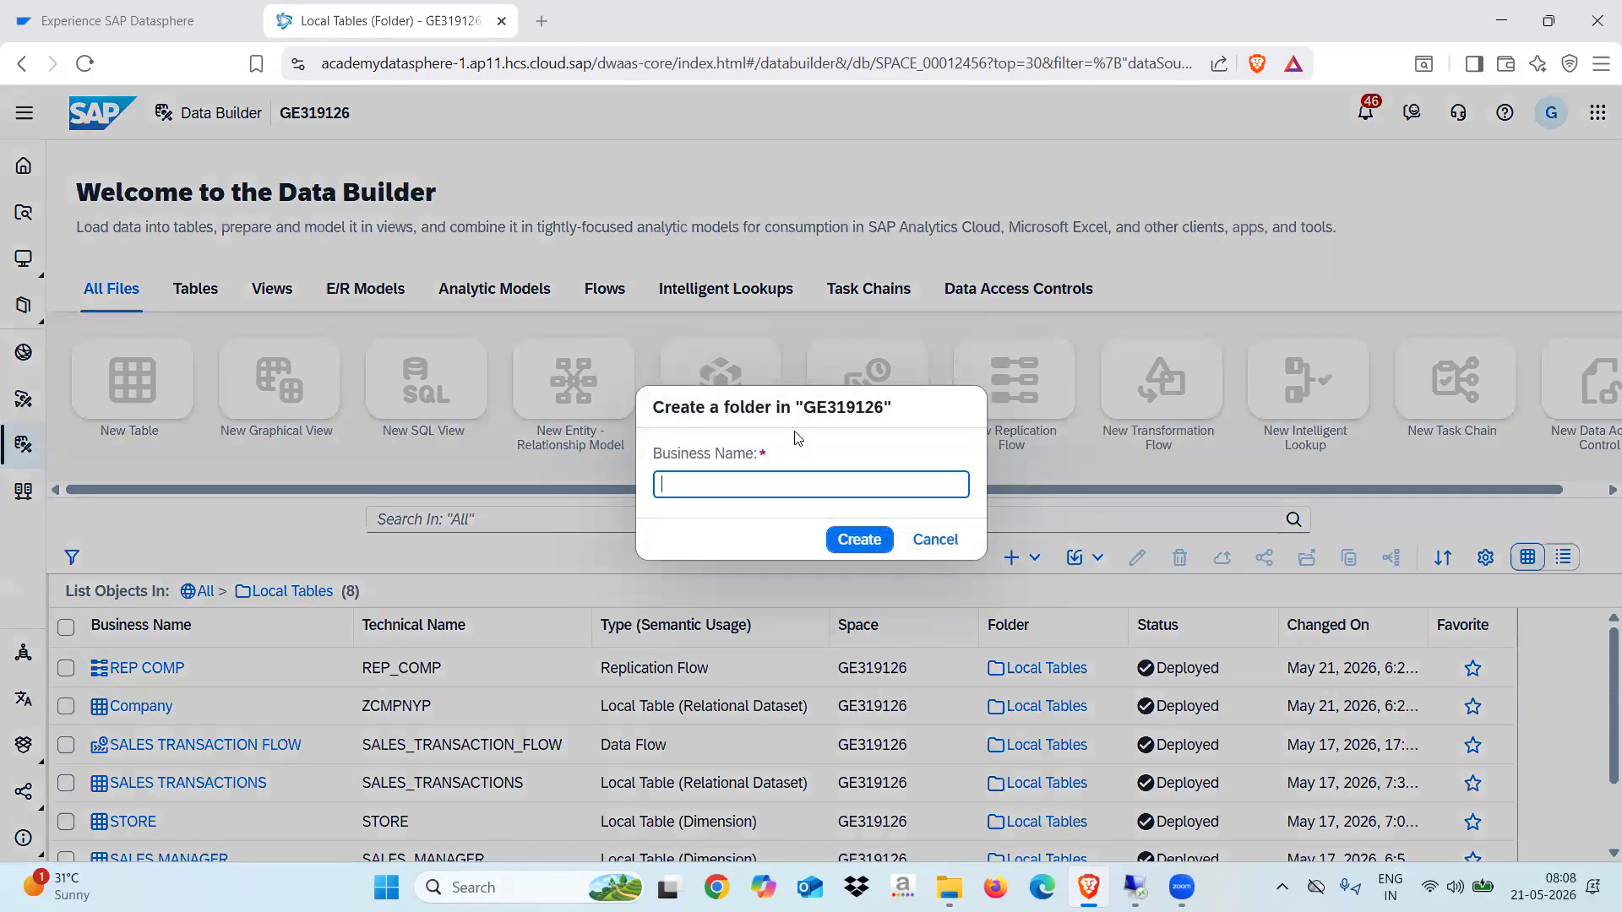
pyautogui.write('INB')
pyautogui.write('STAGING')
pyautogui.write(' LAYER')
pyautogui.click(853, 541)
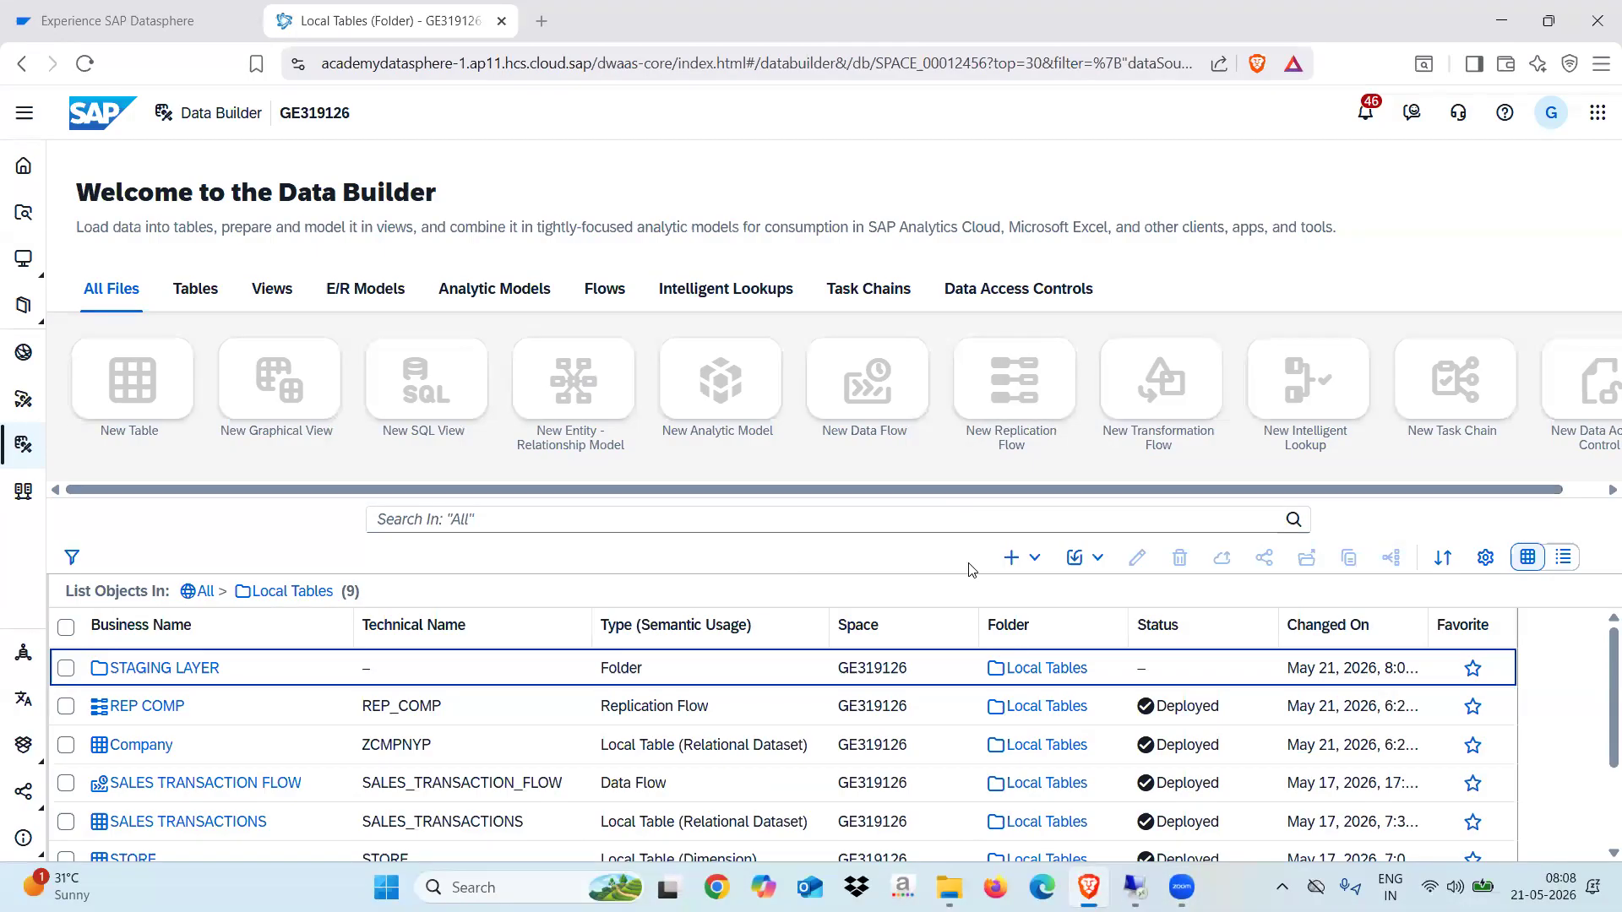
# Create a second folder named DATAWAREHOUSE LAYER inside Local Tables and look through the folder's objects.
pyautogui.click(1034, 563)
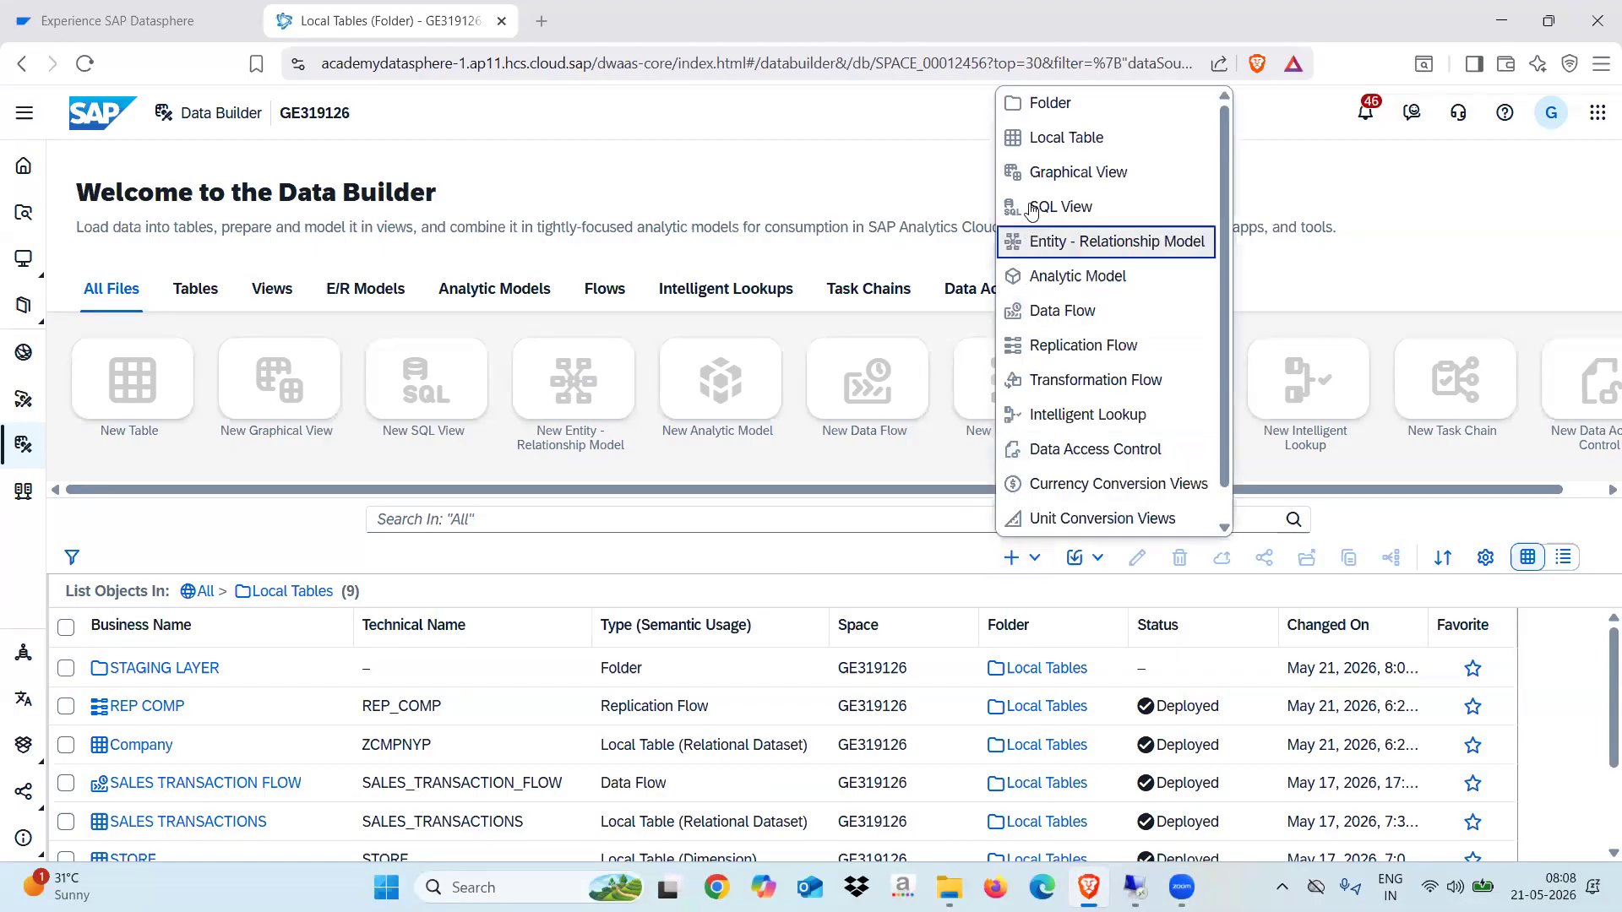
pyautogui.click(1039, 102)
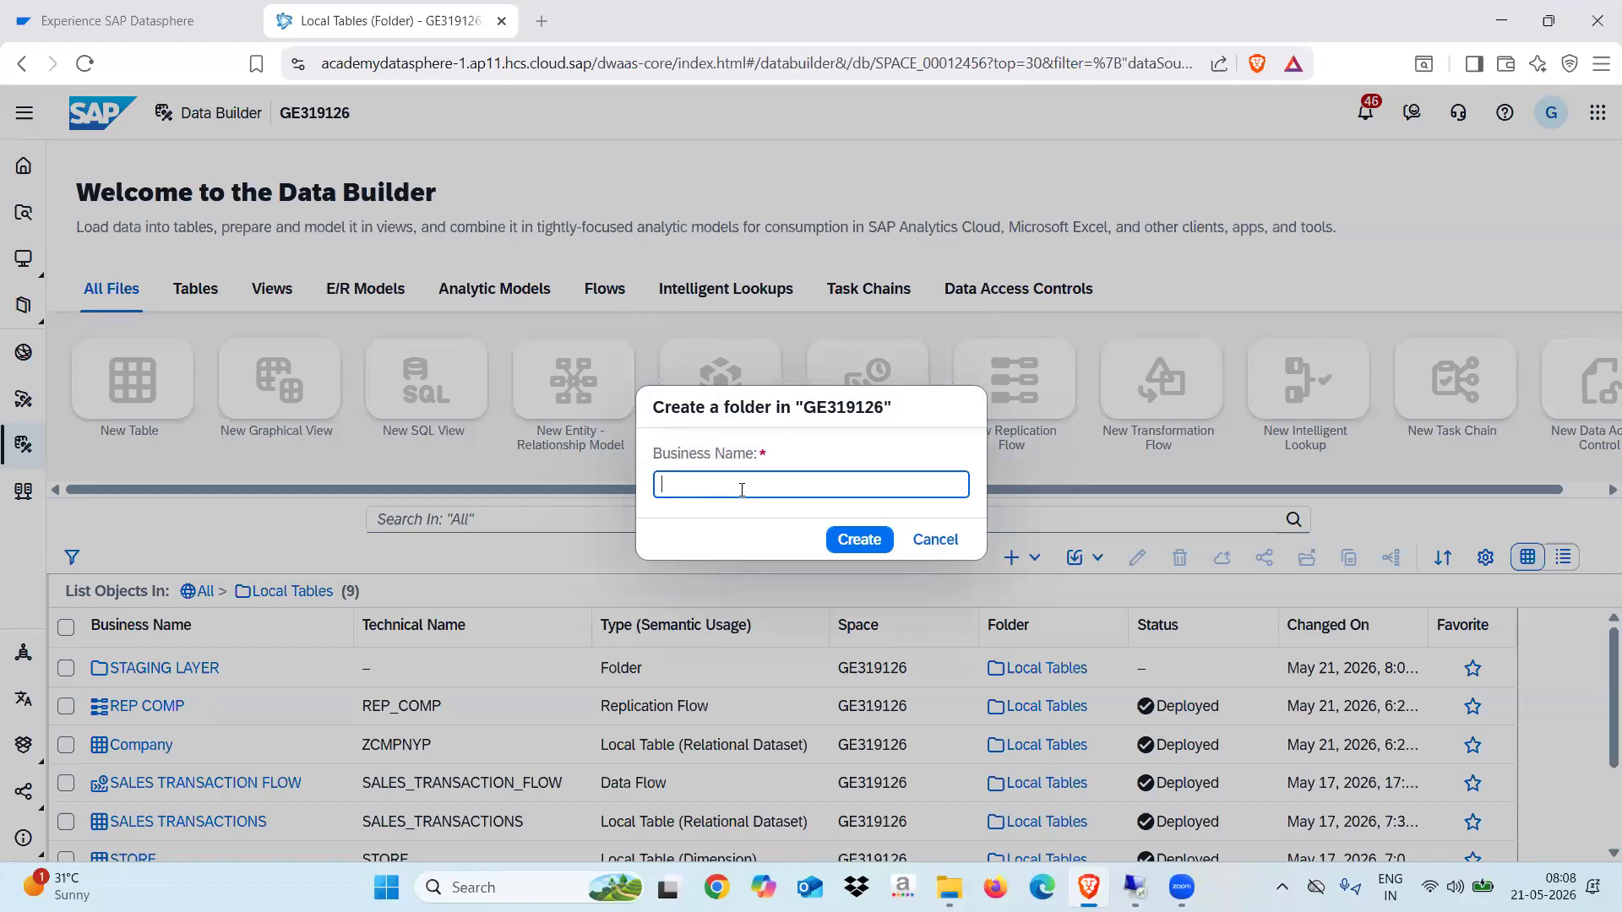
pyautogui.write('DATAWAREHOUSE LAYER')
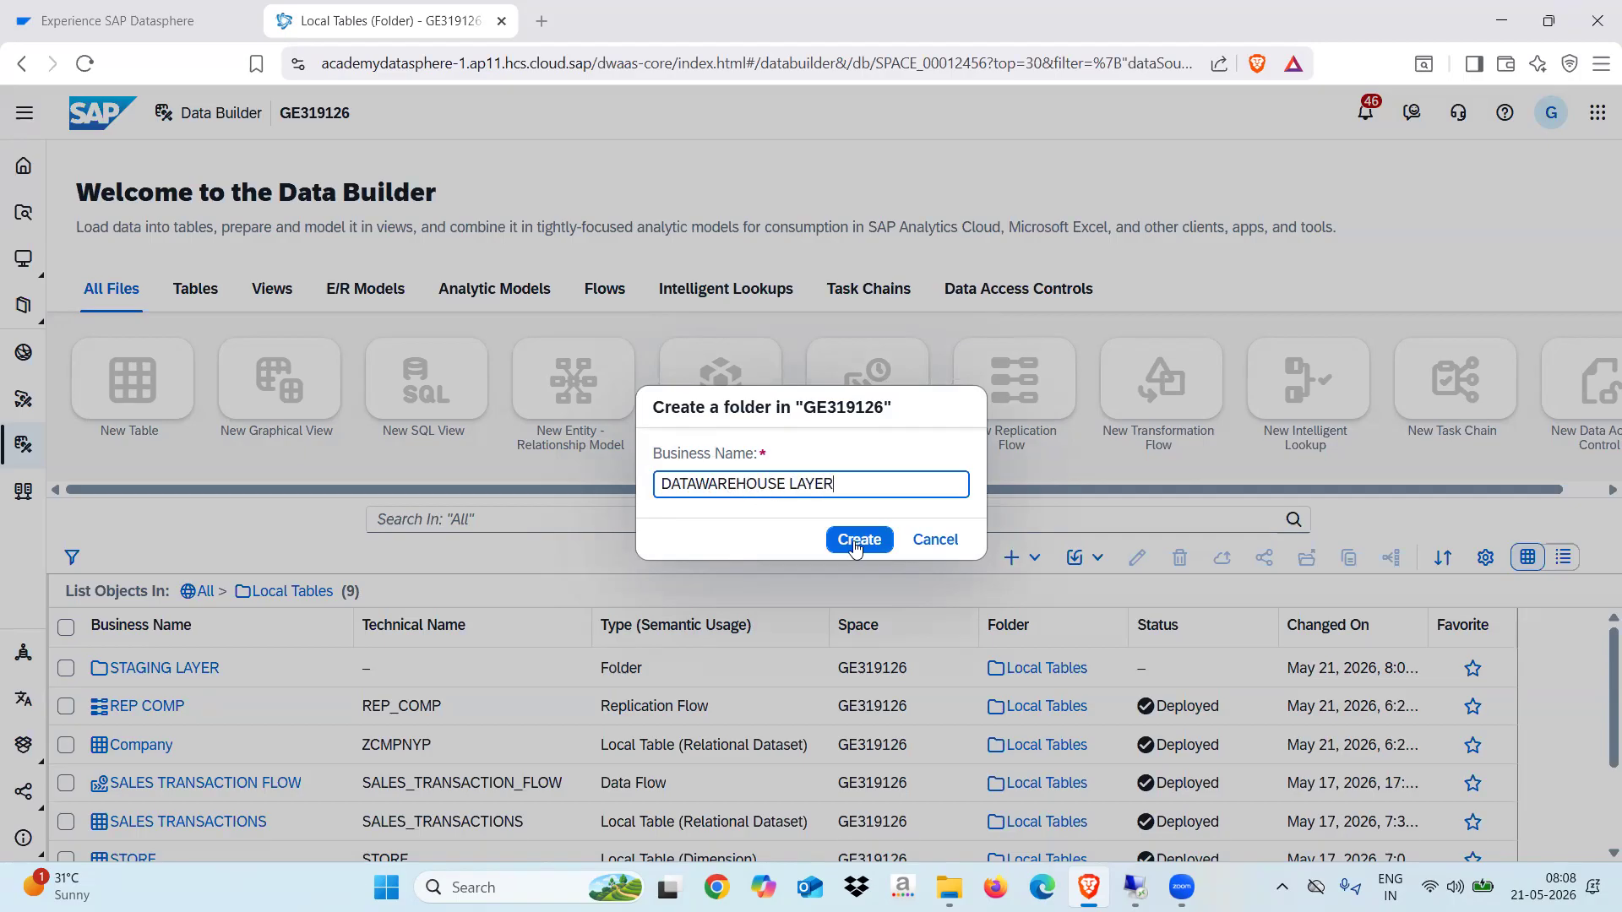
pyautogui.press('Return')
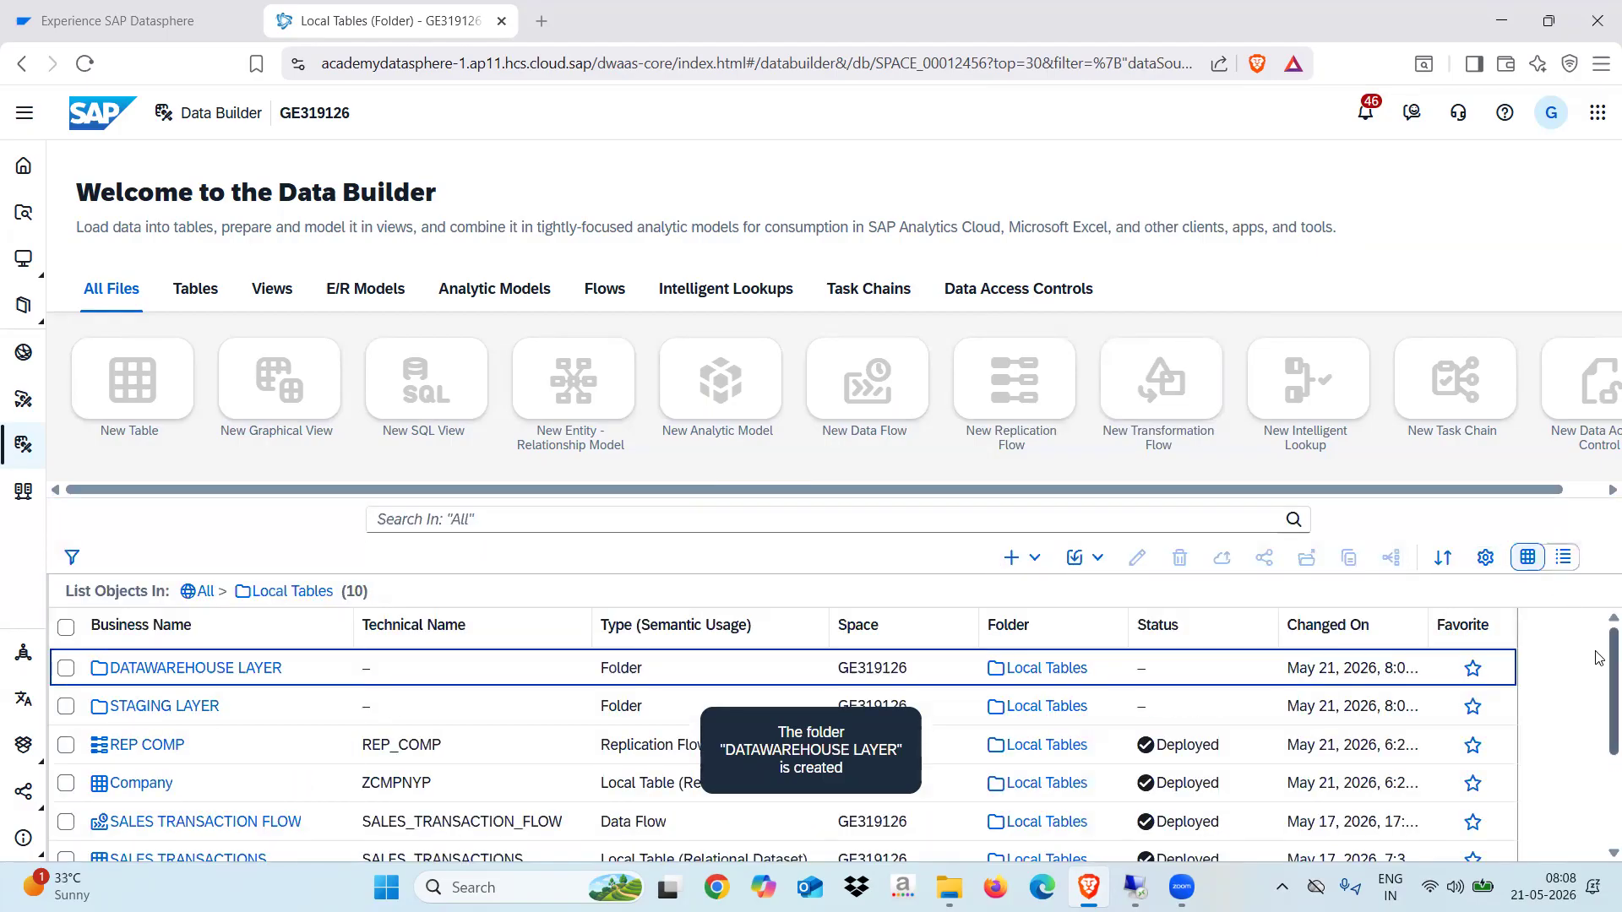
pyautogui.scroll(-3, 1599, 676)
pyautogui.scroll(-1, 1599, 727)
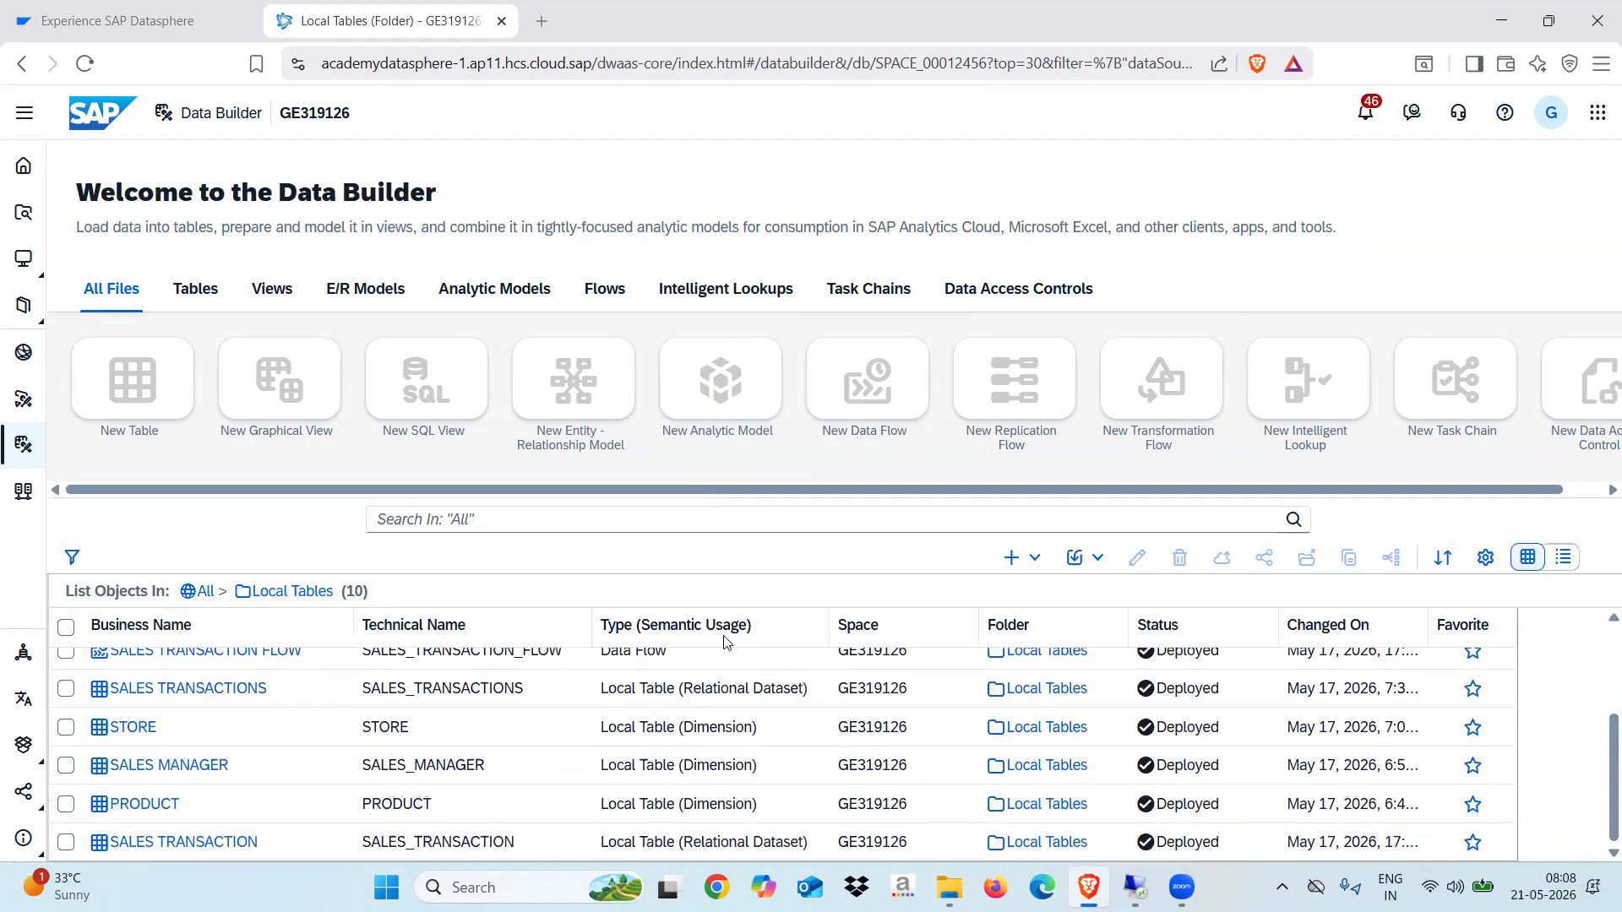
# Go back to all objects of the space and start a remote table import using the S4_HANA connection.
pyautogui.click(205, 590)
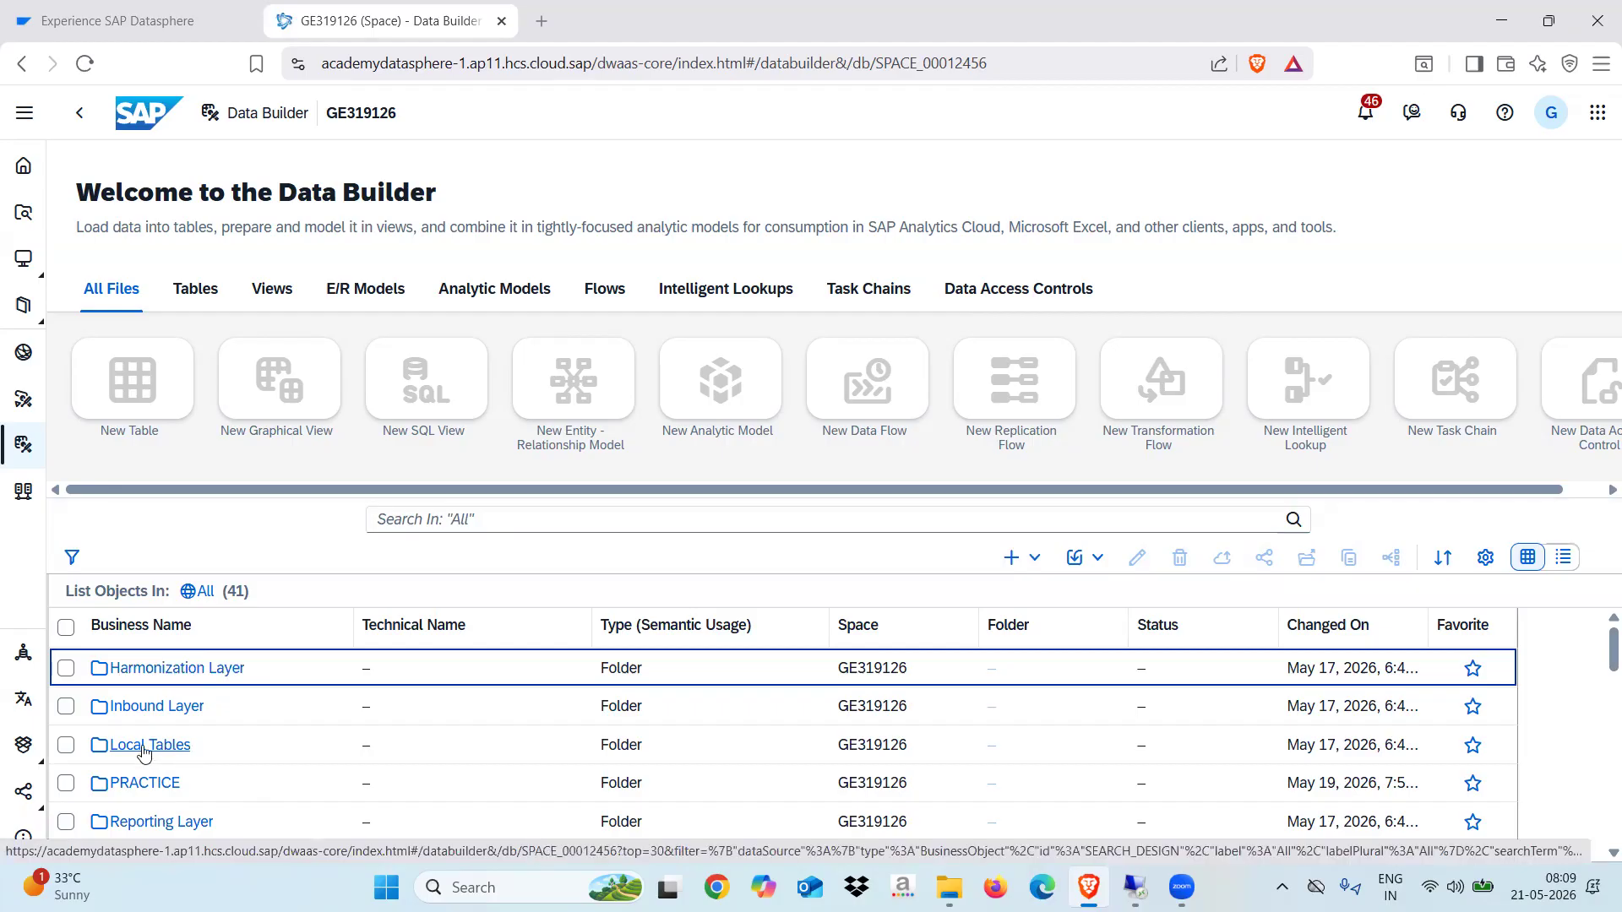
pyautogui.click(1036, 557)
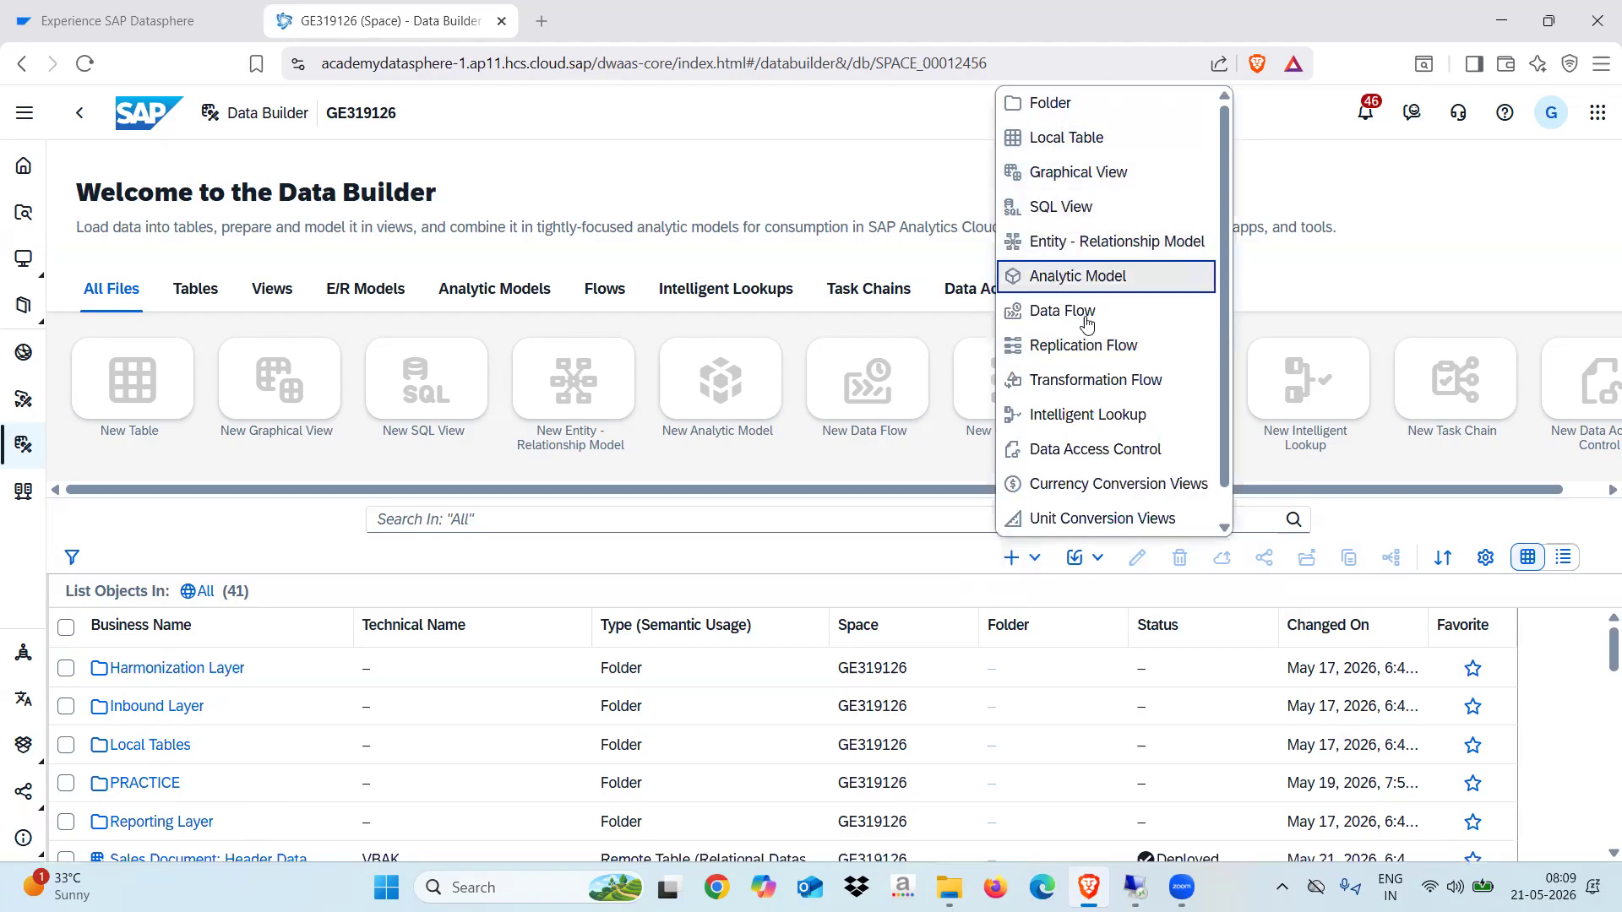
pyautogui.click(1011, 558)
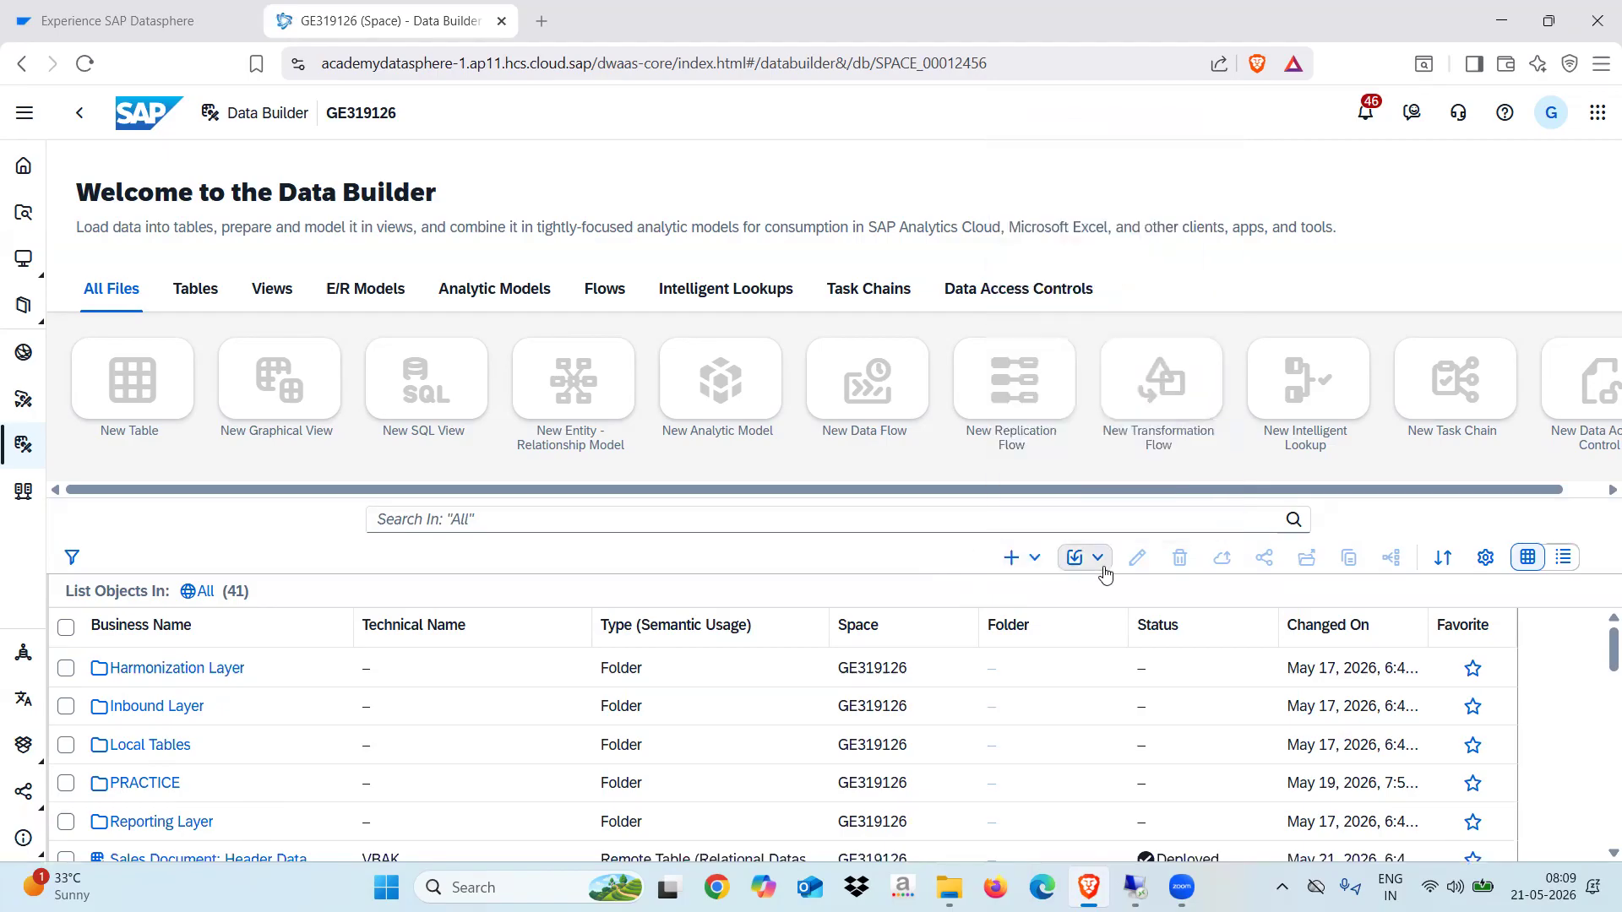
pyautogui.click(1097, 558)
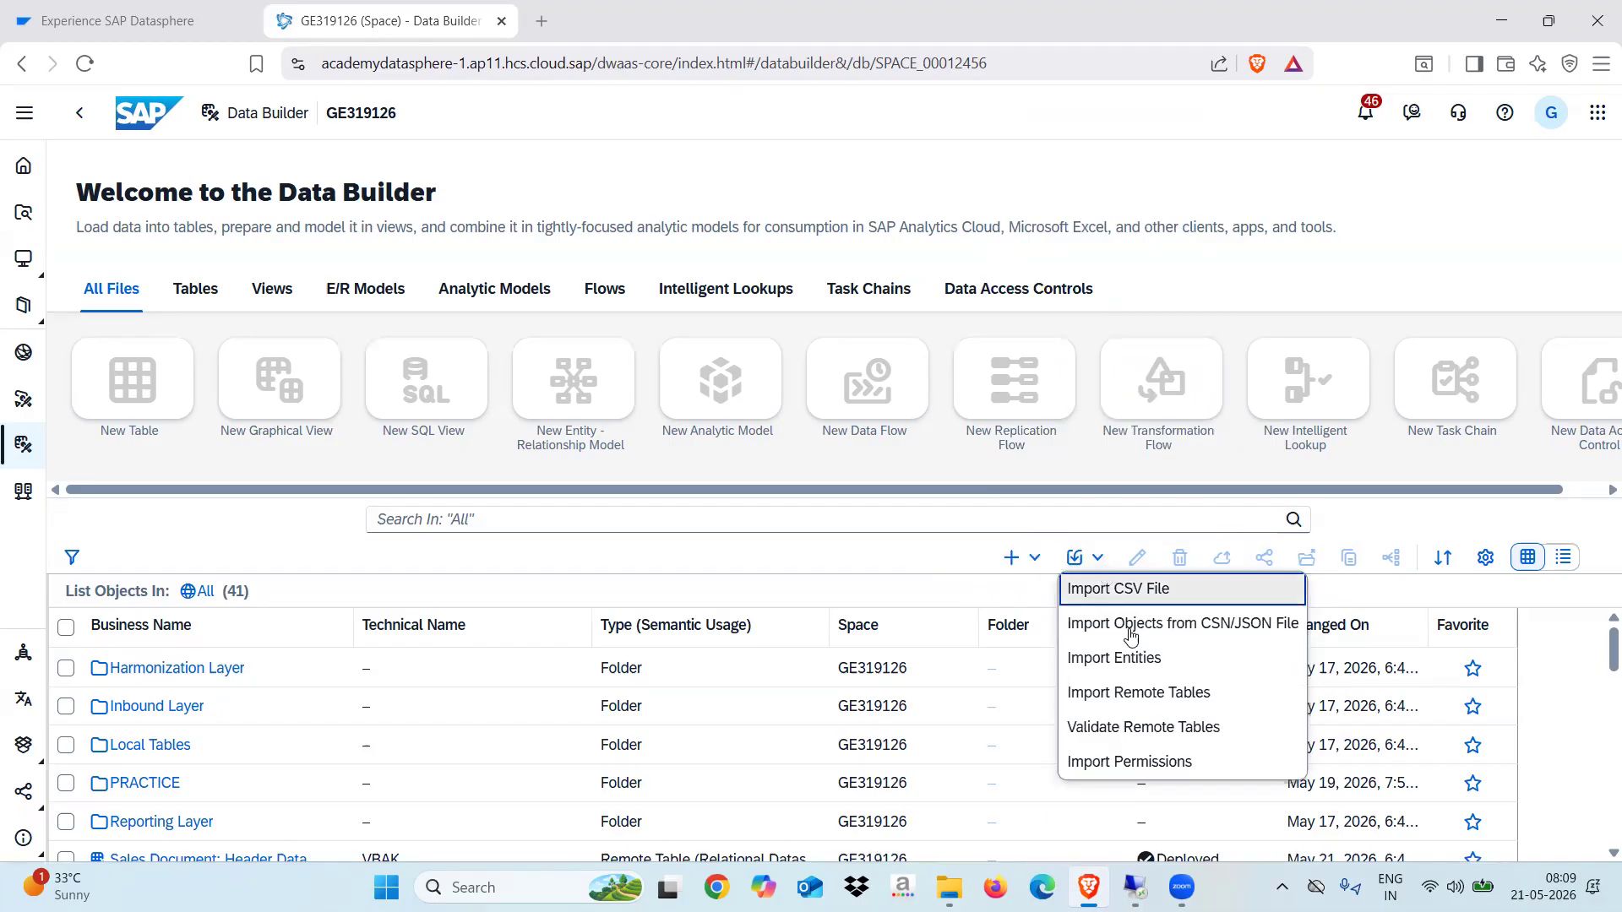
pyautogui.click(1140, 701)
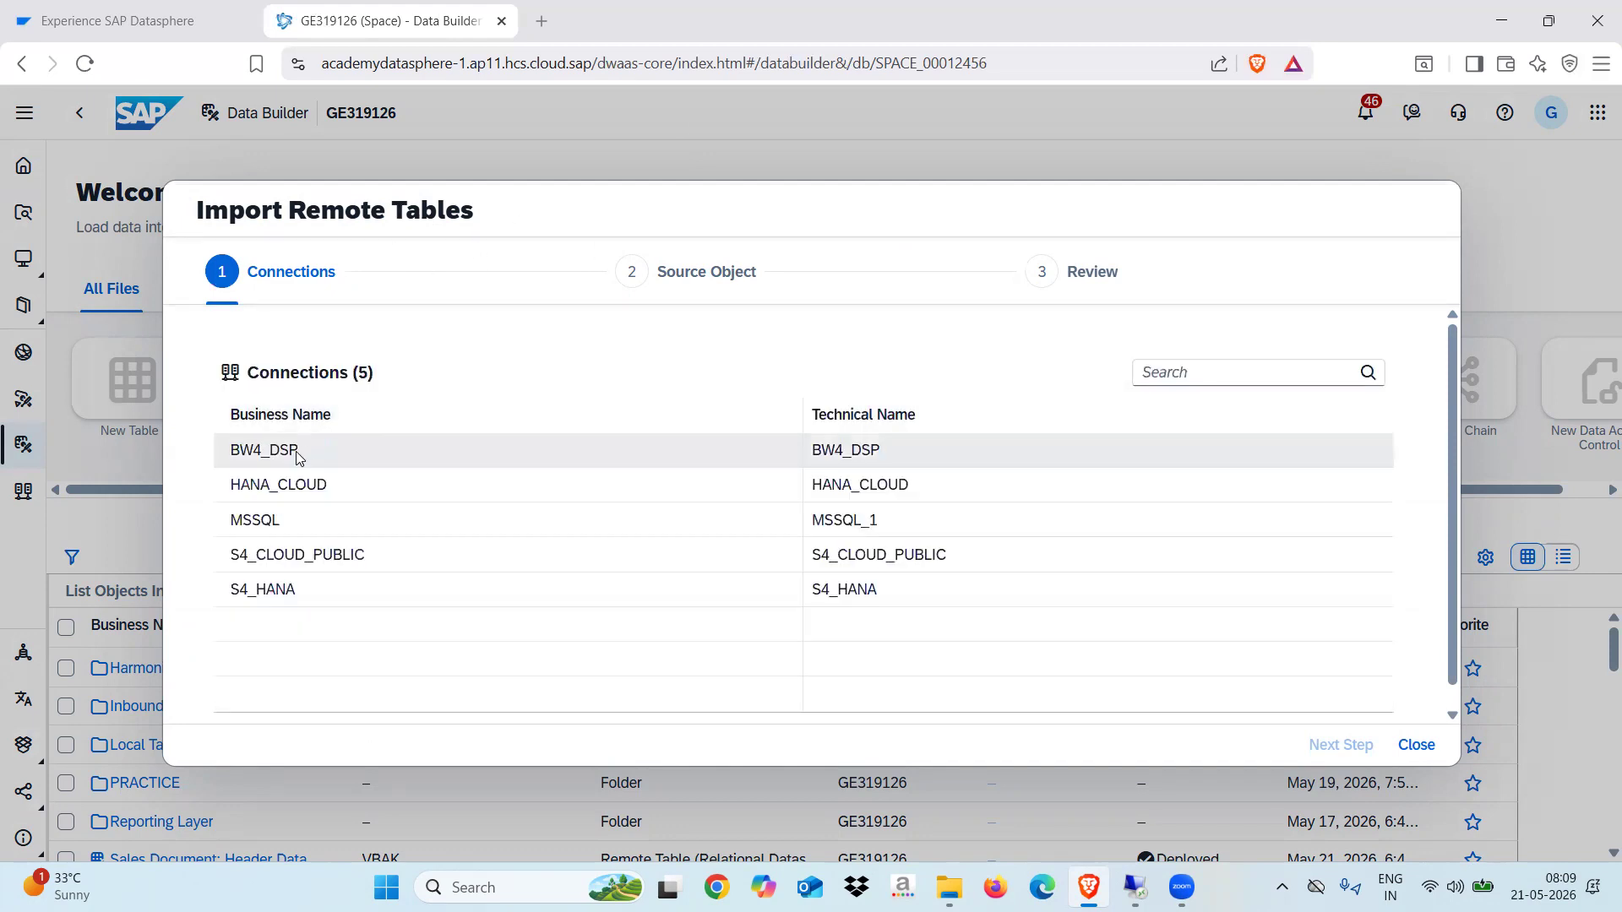
pyautogui.click(266, 590)
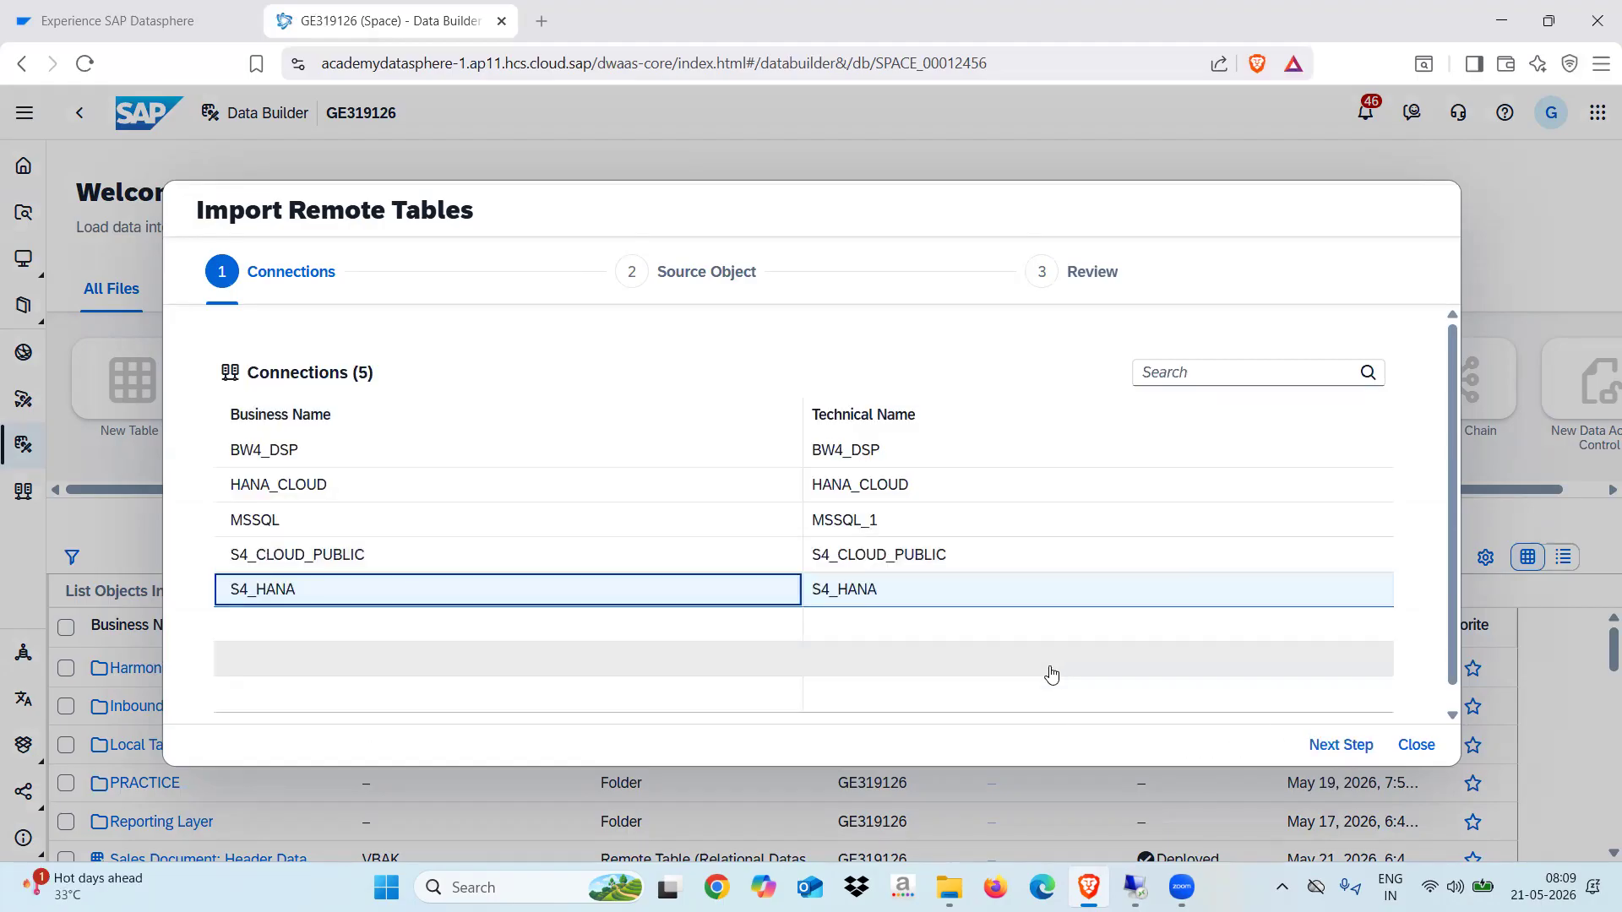
pyautogui.click(1332, 744)
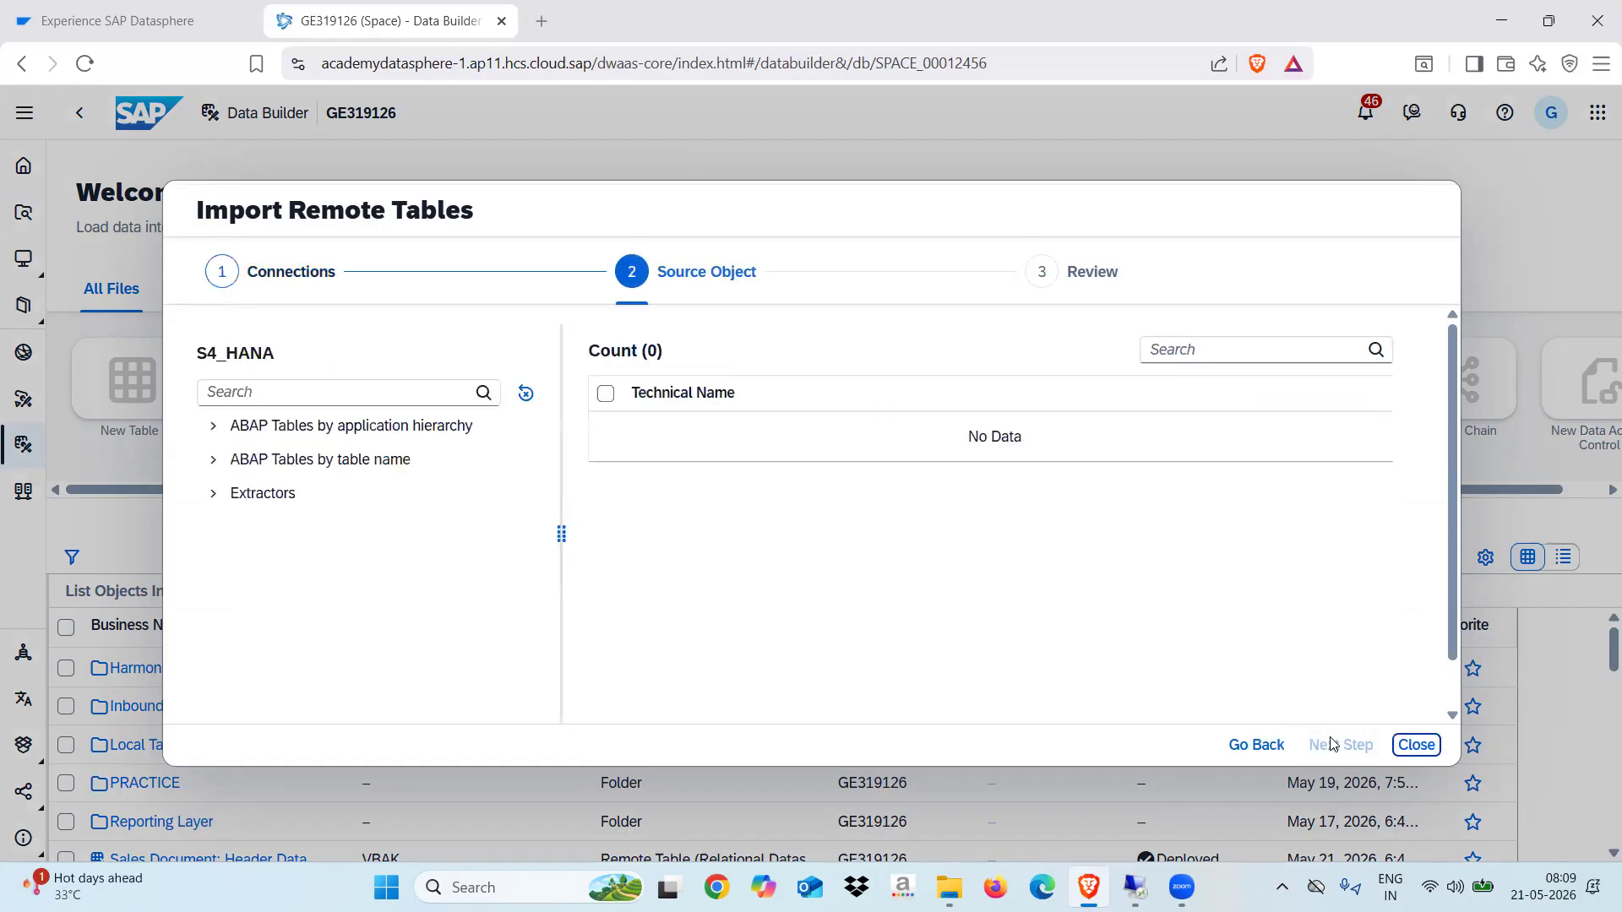
# Browse the ABAP tables by table name down to the VB group and select VBAP - Sales Document: Item Data.
pyautogui.click(216, 462)
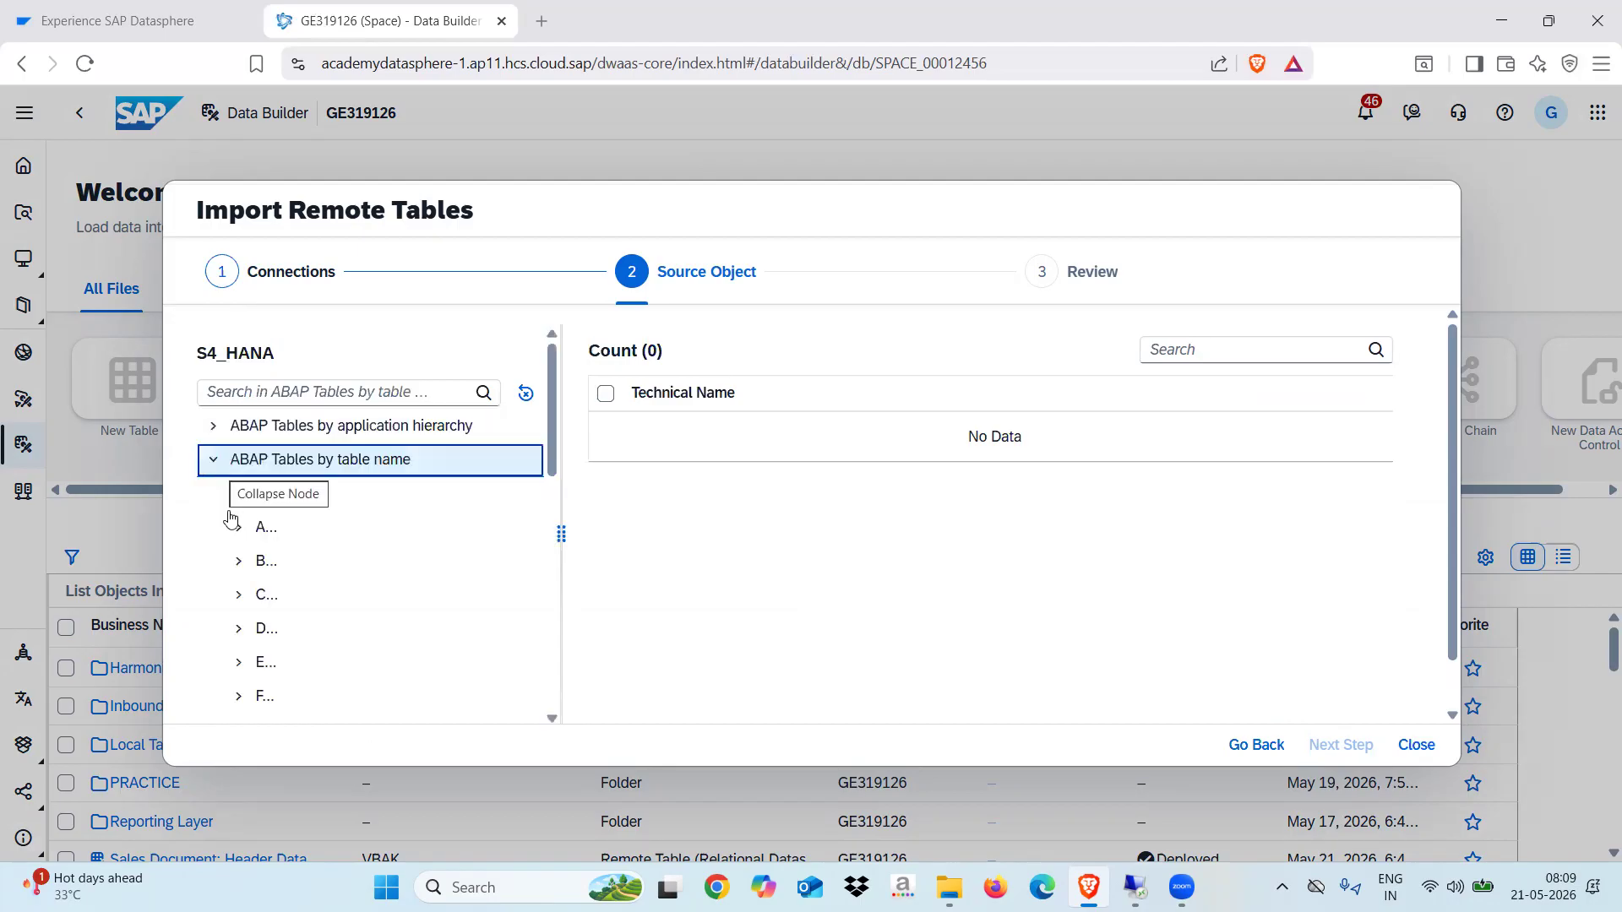
pyautogui.moveTo(550, 459); pyautogui.dragTo(550, 683)
pyautogui.click(244, 557)
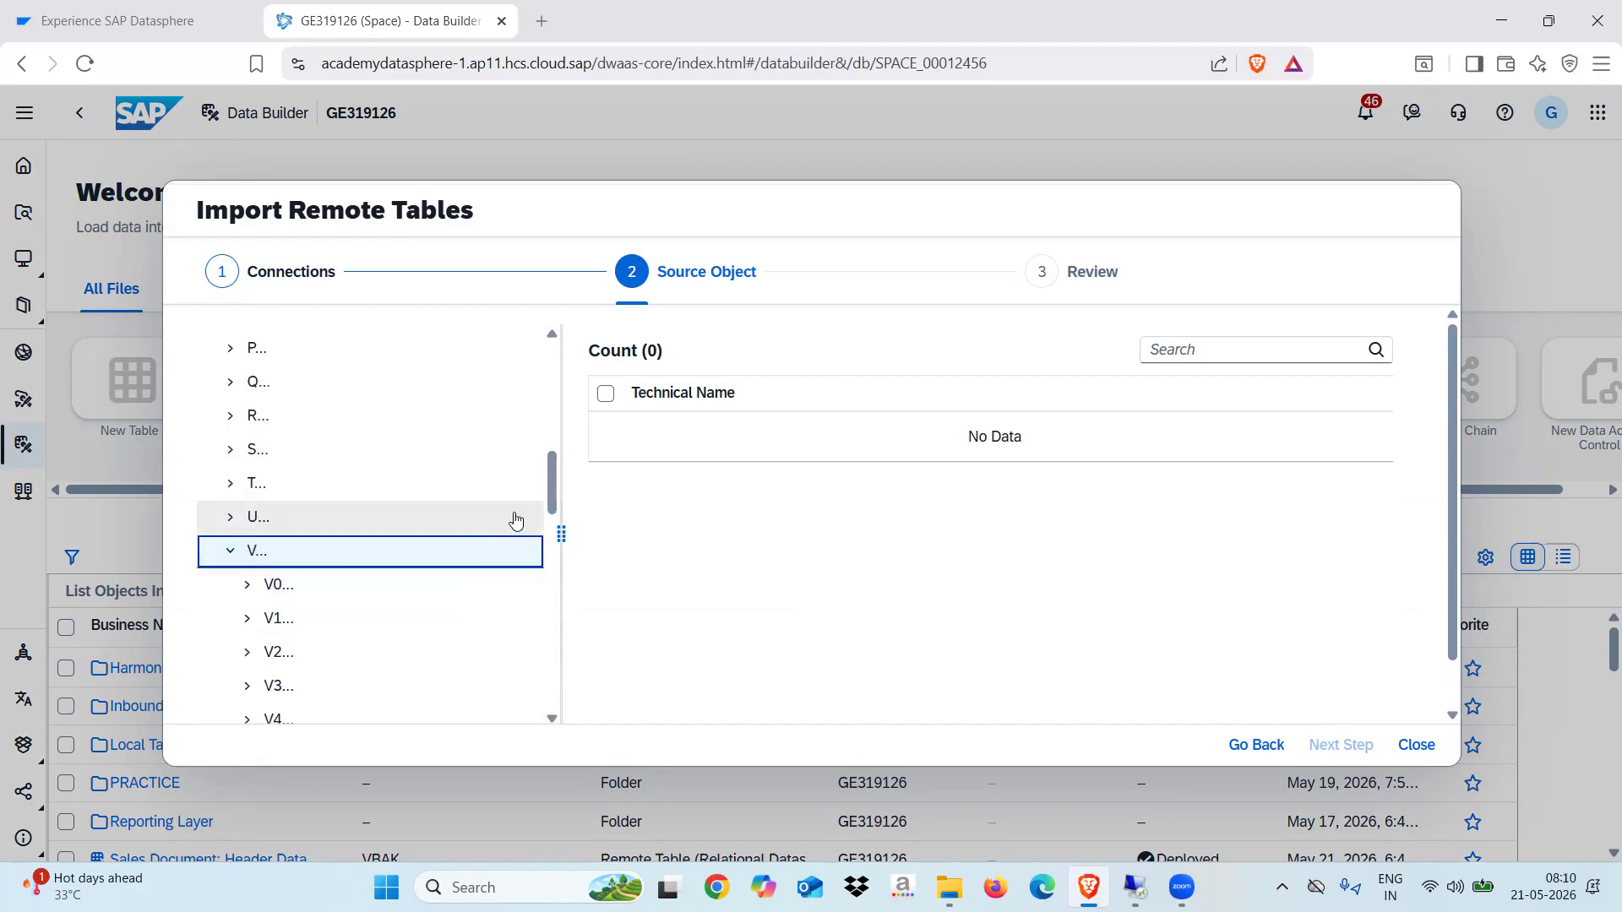
pyautogui.moveTo(551, 498); pyautogui.dragTo(556, 580)
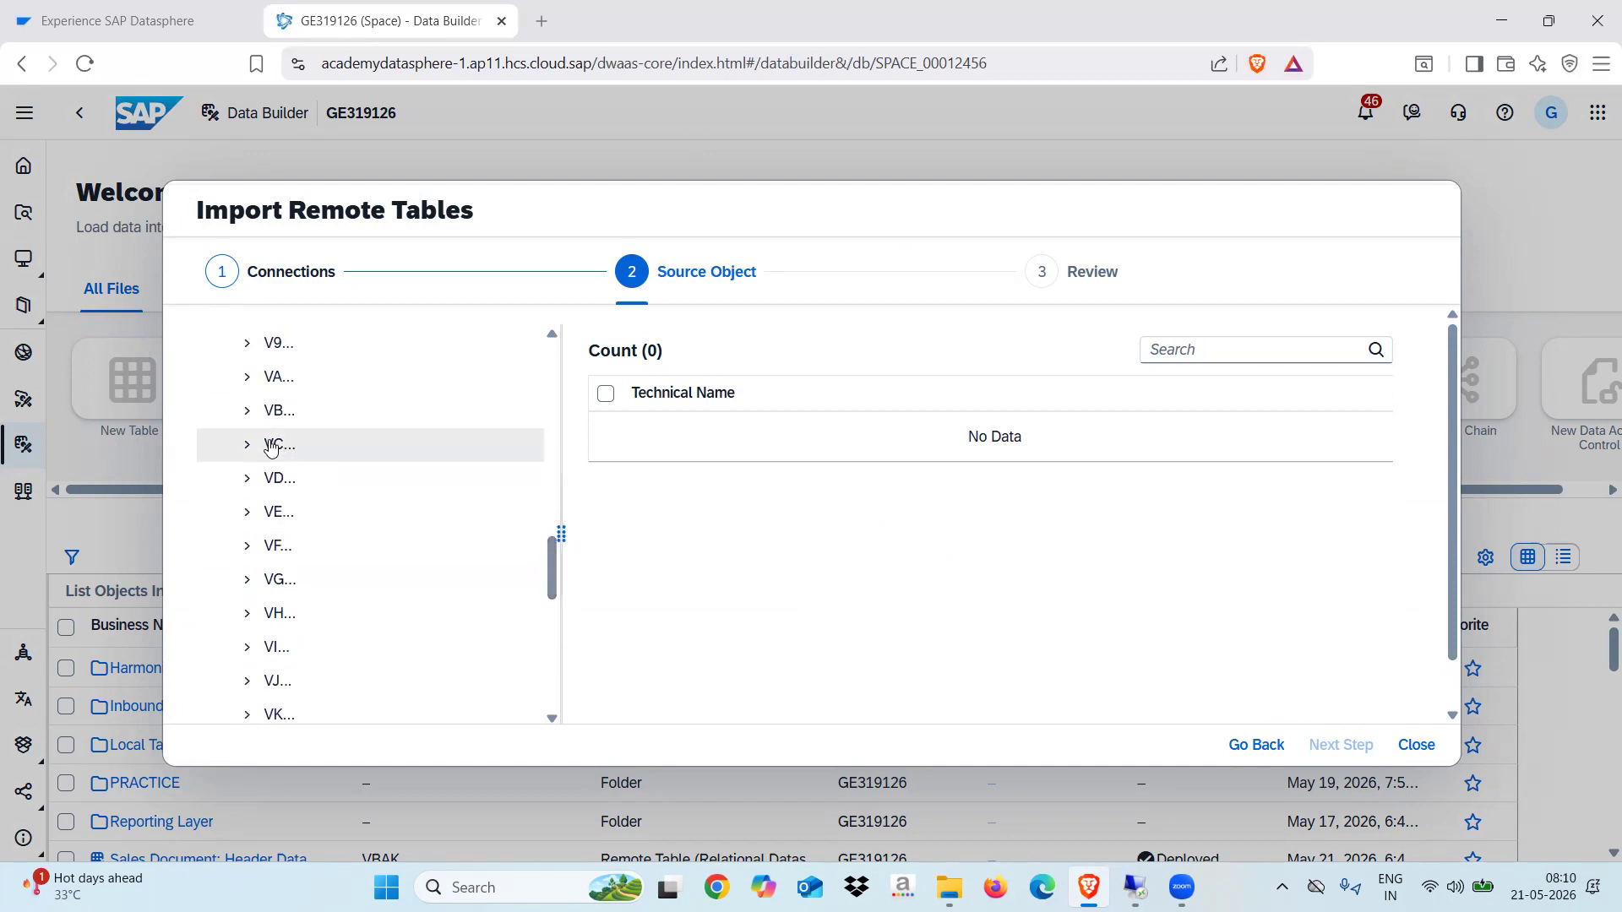
pyautogui.click(253, 416)
pyautogui.click(248, 412)
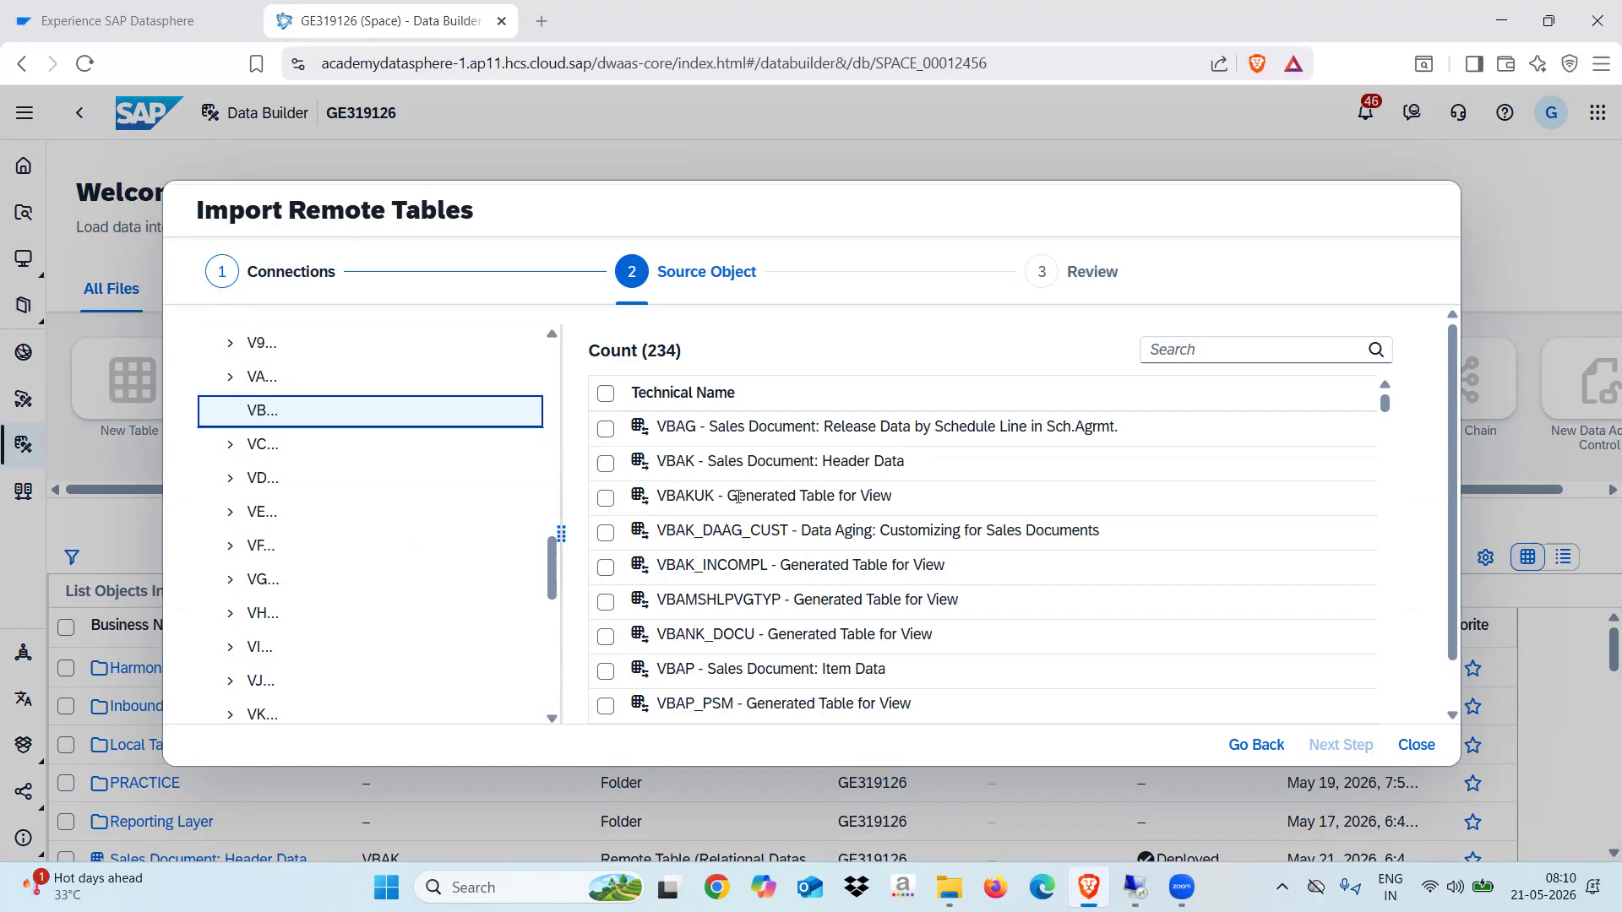
pyautogui.click(606, 672)
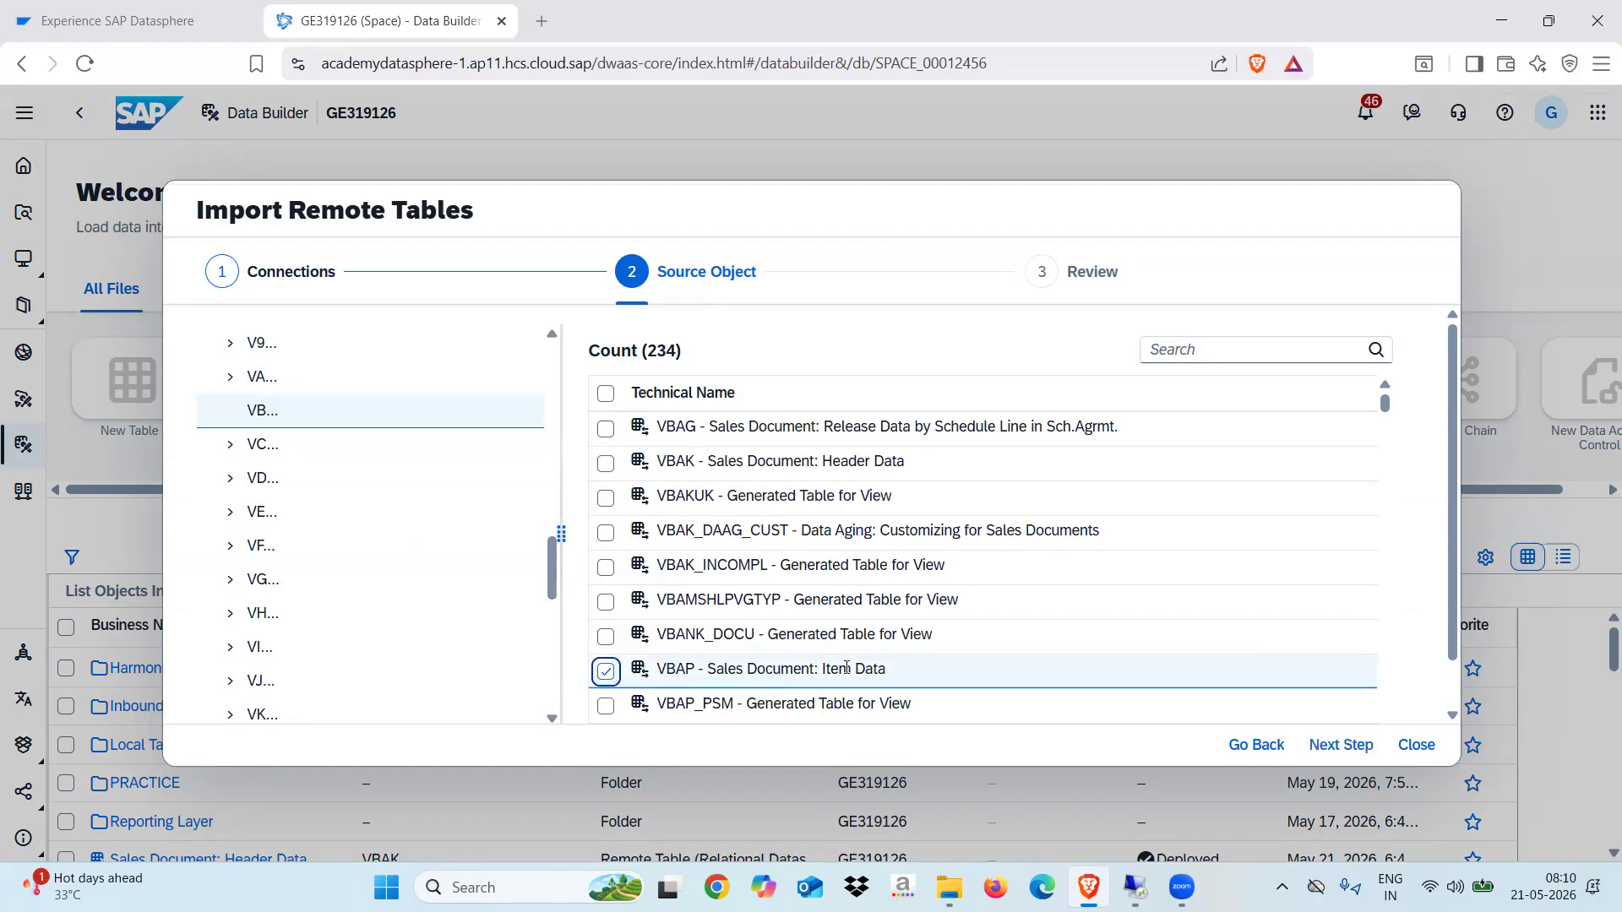
# Import and deploy the VBAP remote table, keeping its proposed names, and close the import wizard.
pyautogui.click(1339, 747)
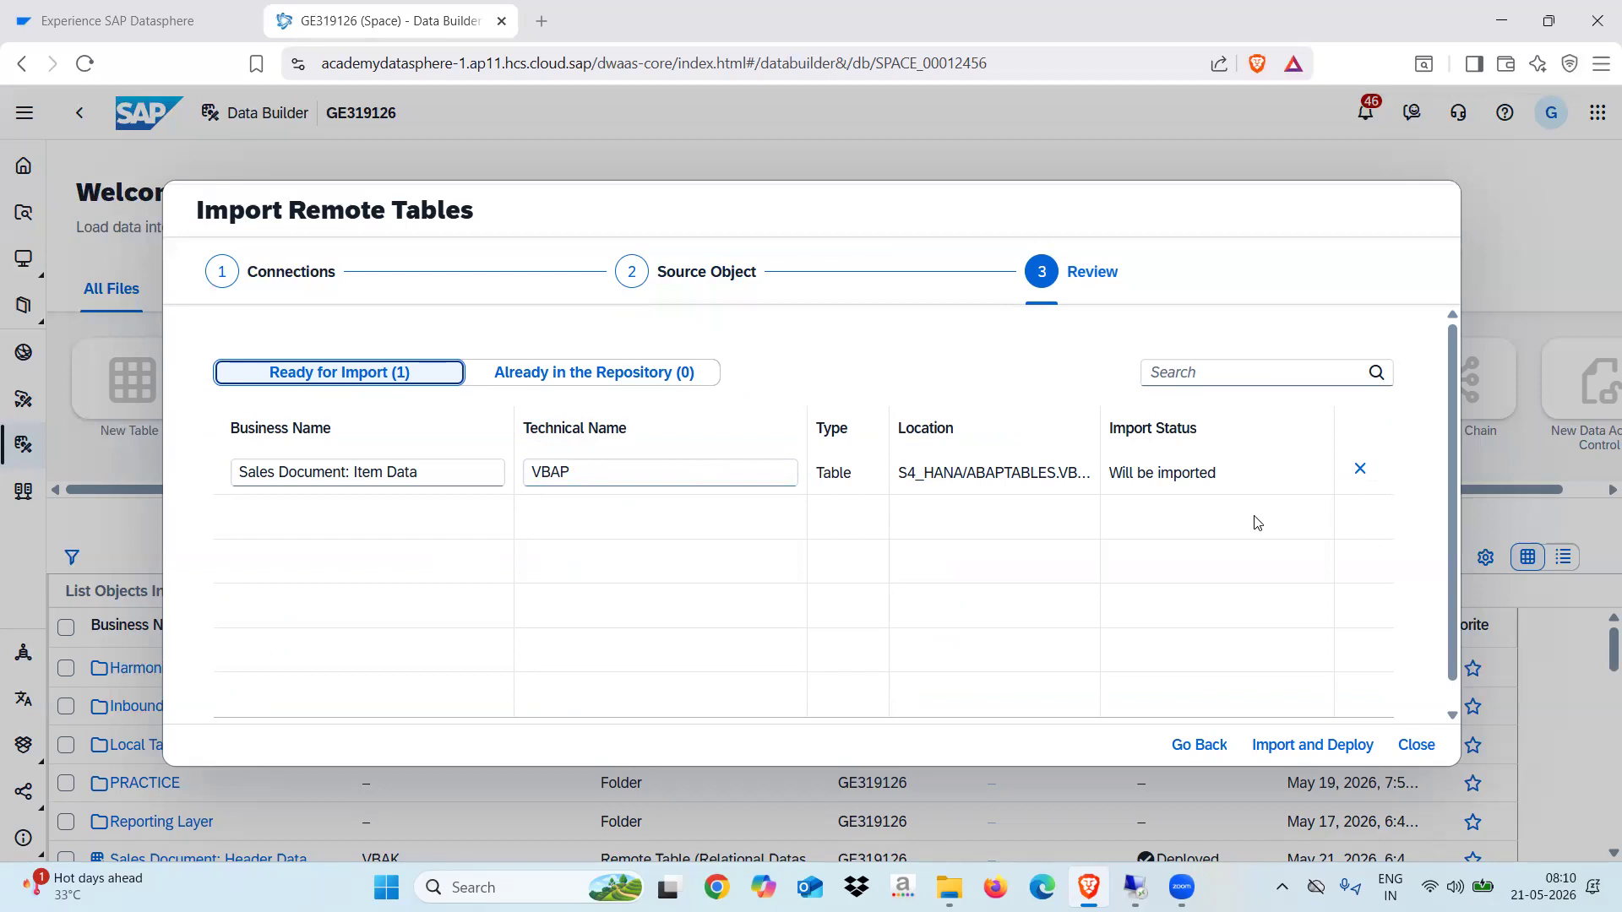
pyautogui.click(1335, 745)
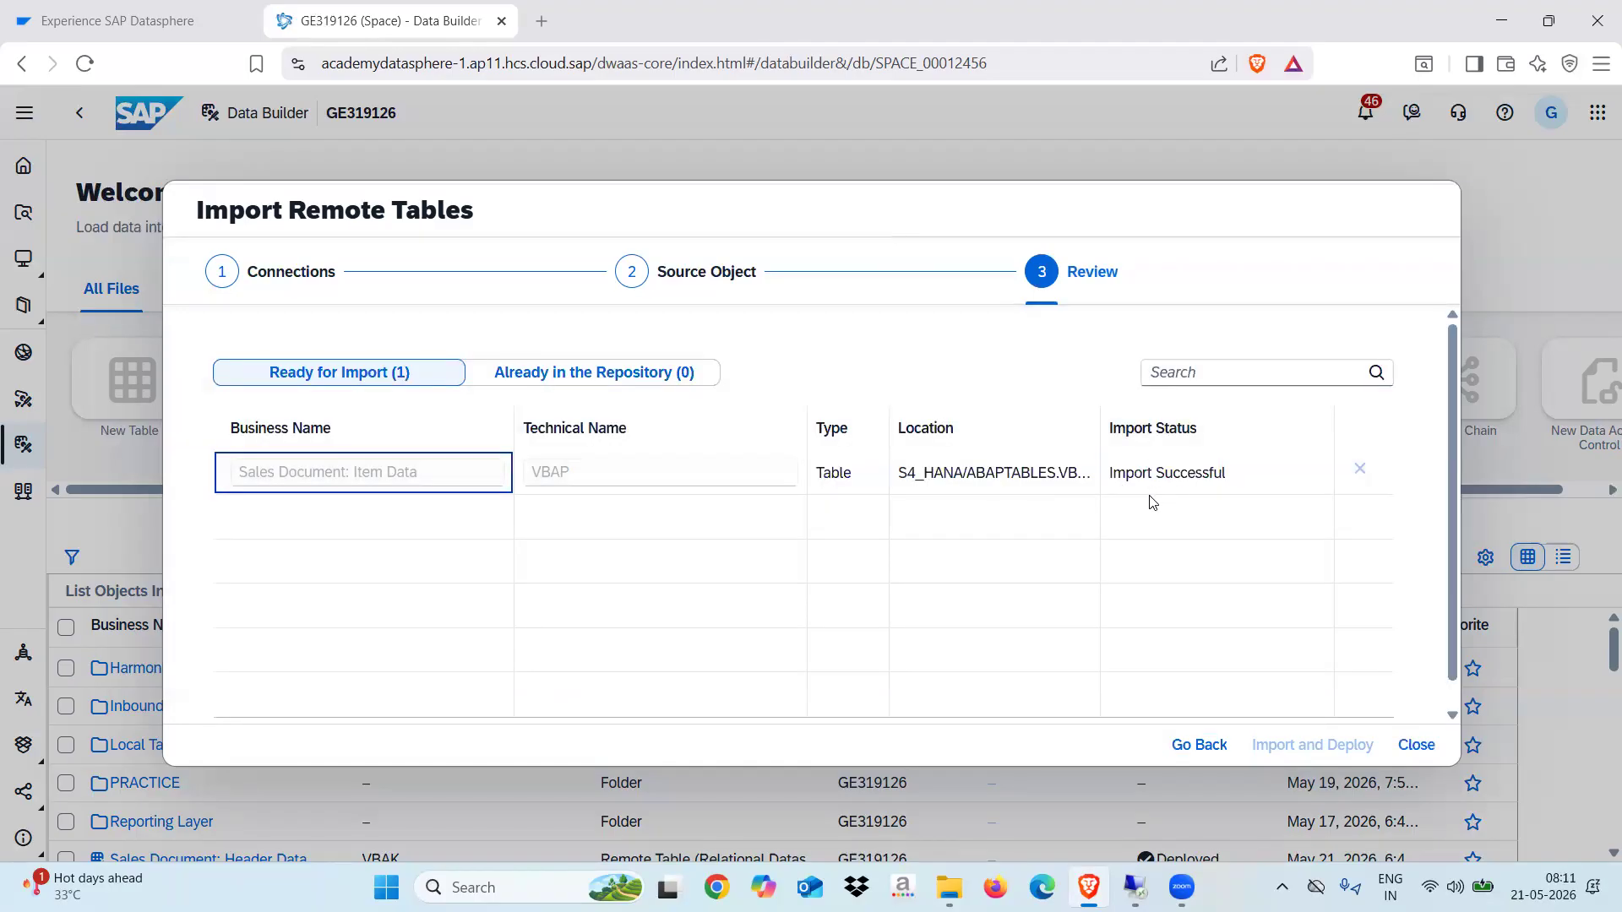
pyautogui.click(1417, 746)
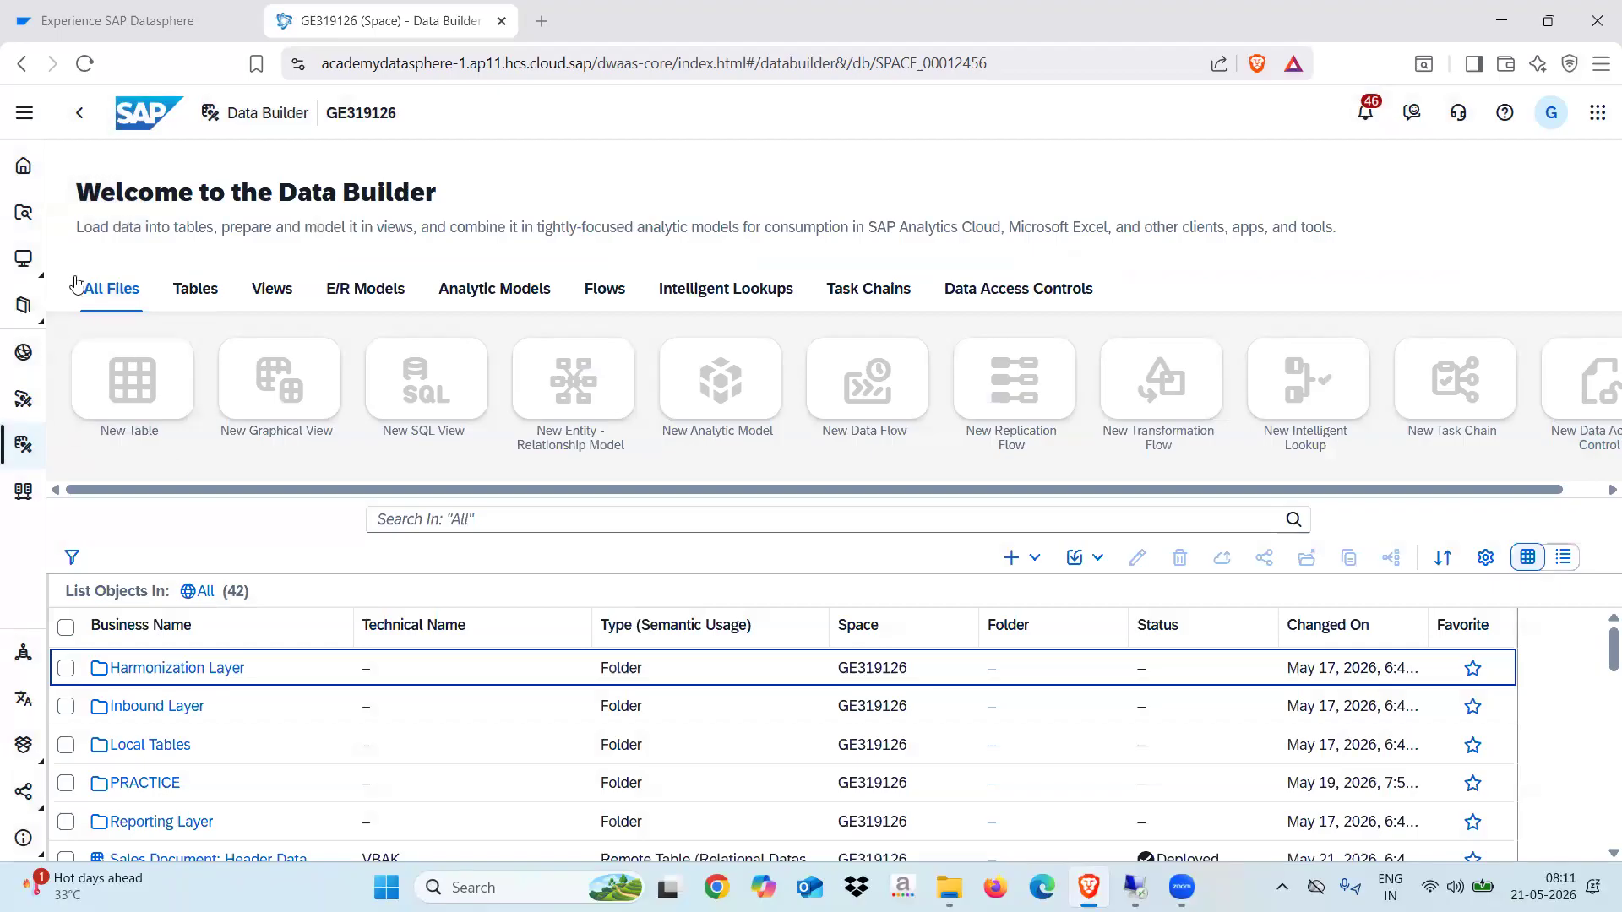
# Search the Repository Explorer for VBAP and widen the Changed On and Type columns to read their full values.
pyautogui.click(27, 216)
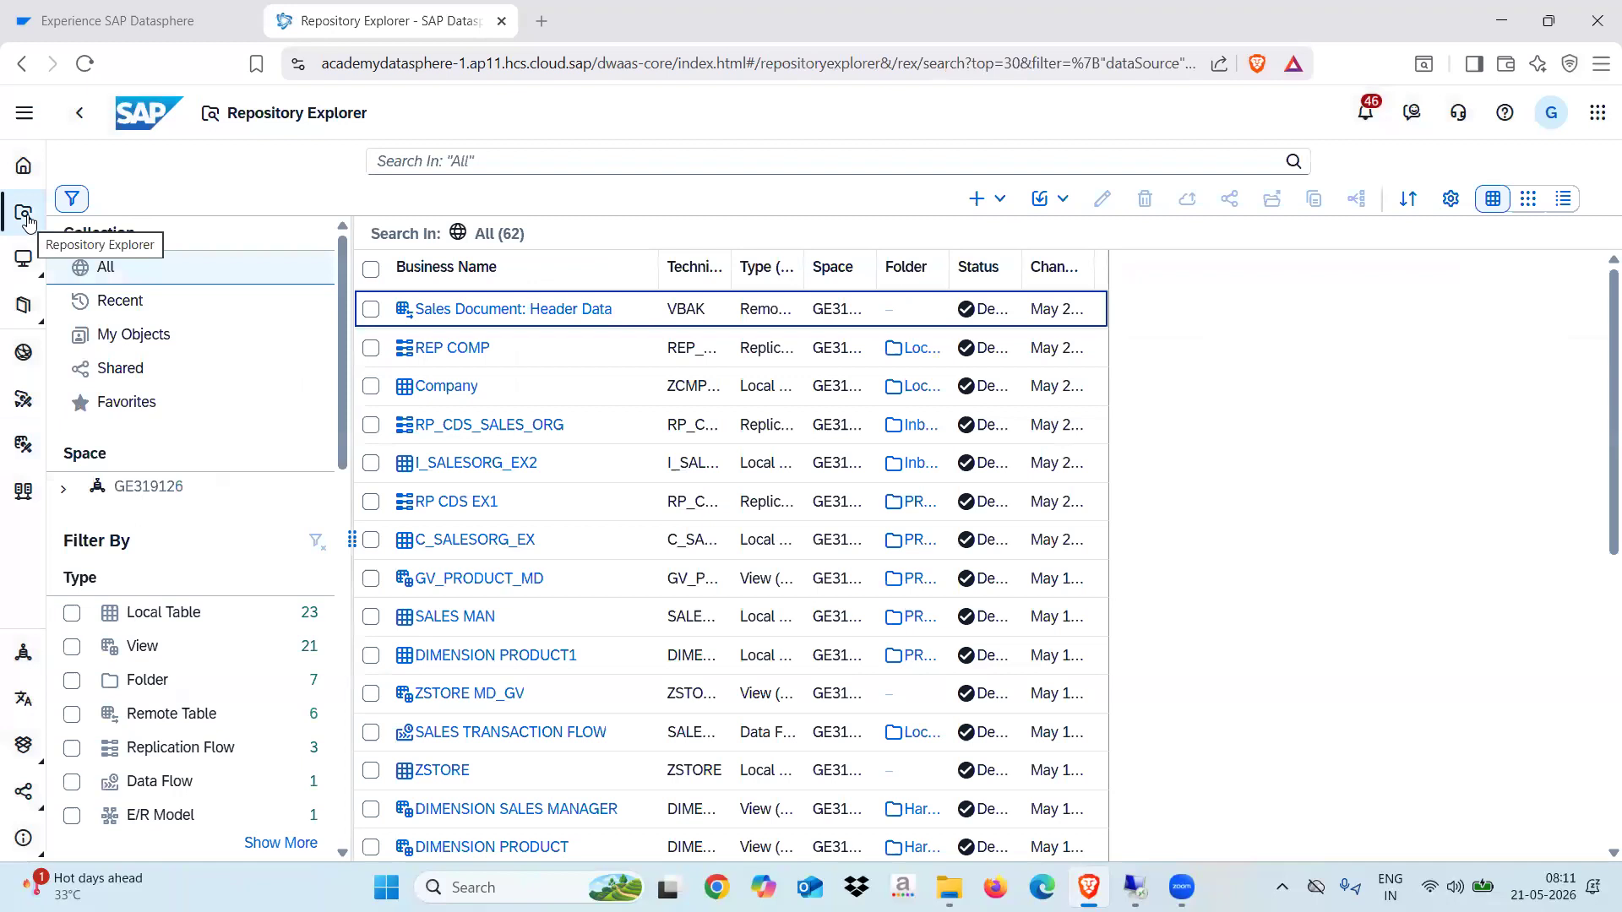
pyautogui.click(494, 169)
pyautogui.write('VBAP')
pyautogui.press('Return')
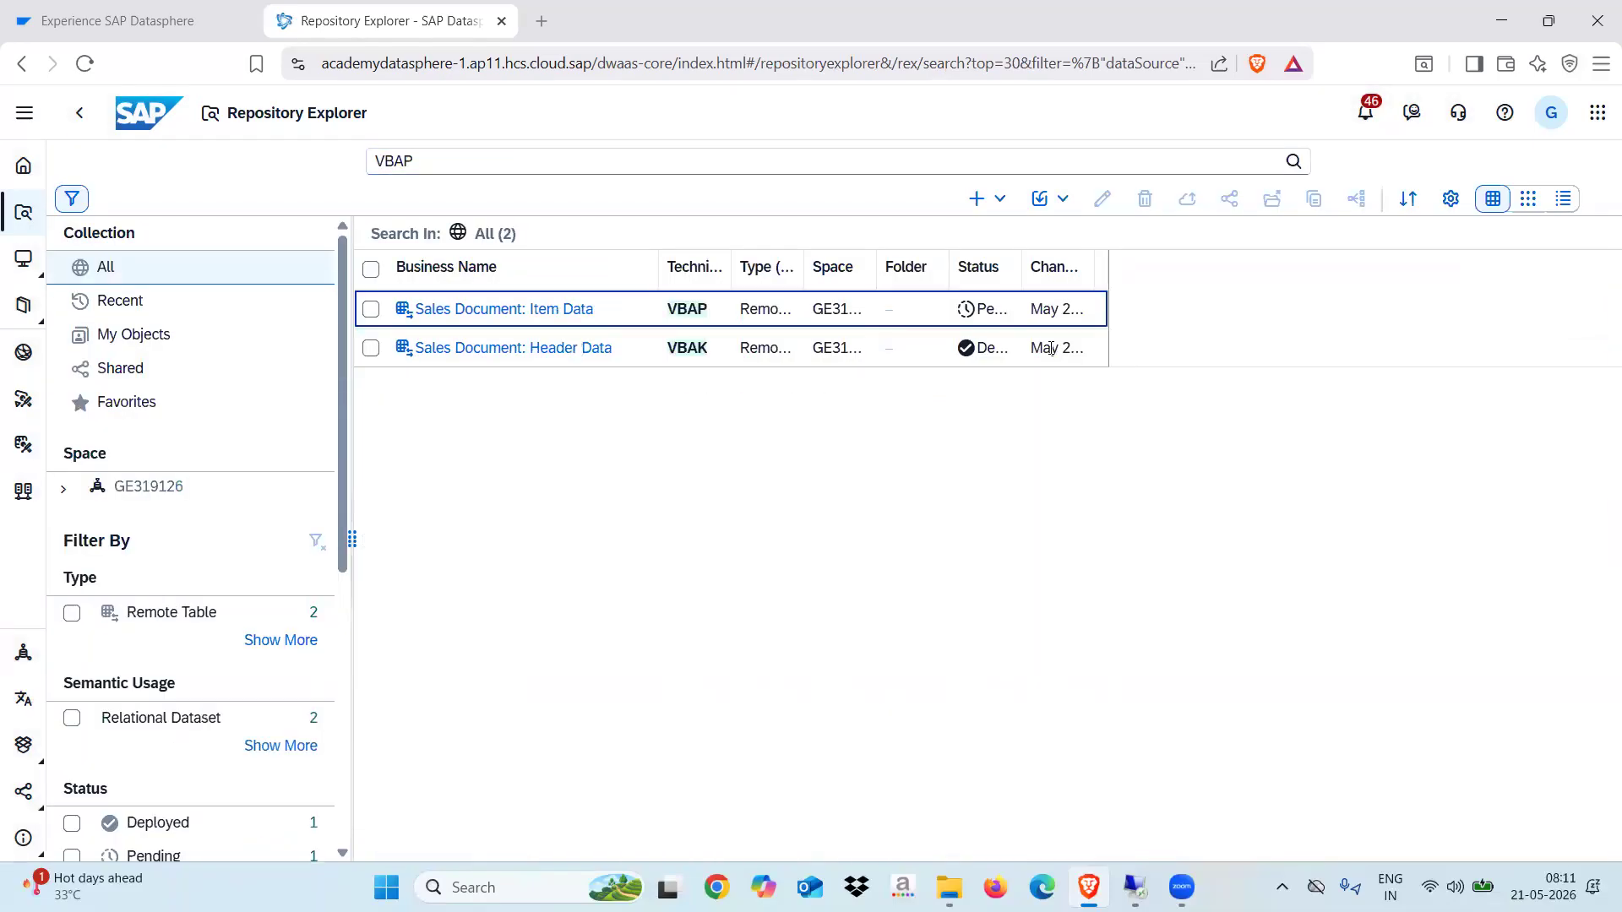
pyautogui.moveTo(1097, 308); pyautogui.dragTo(1179, 308)
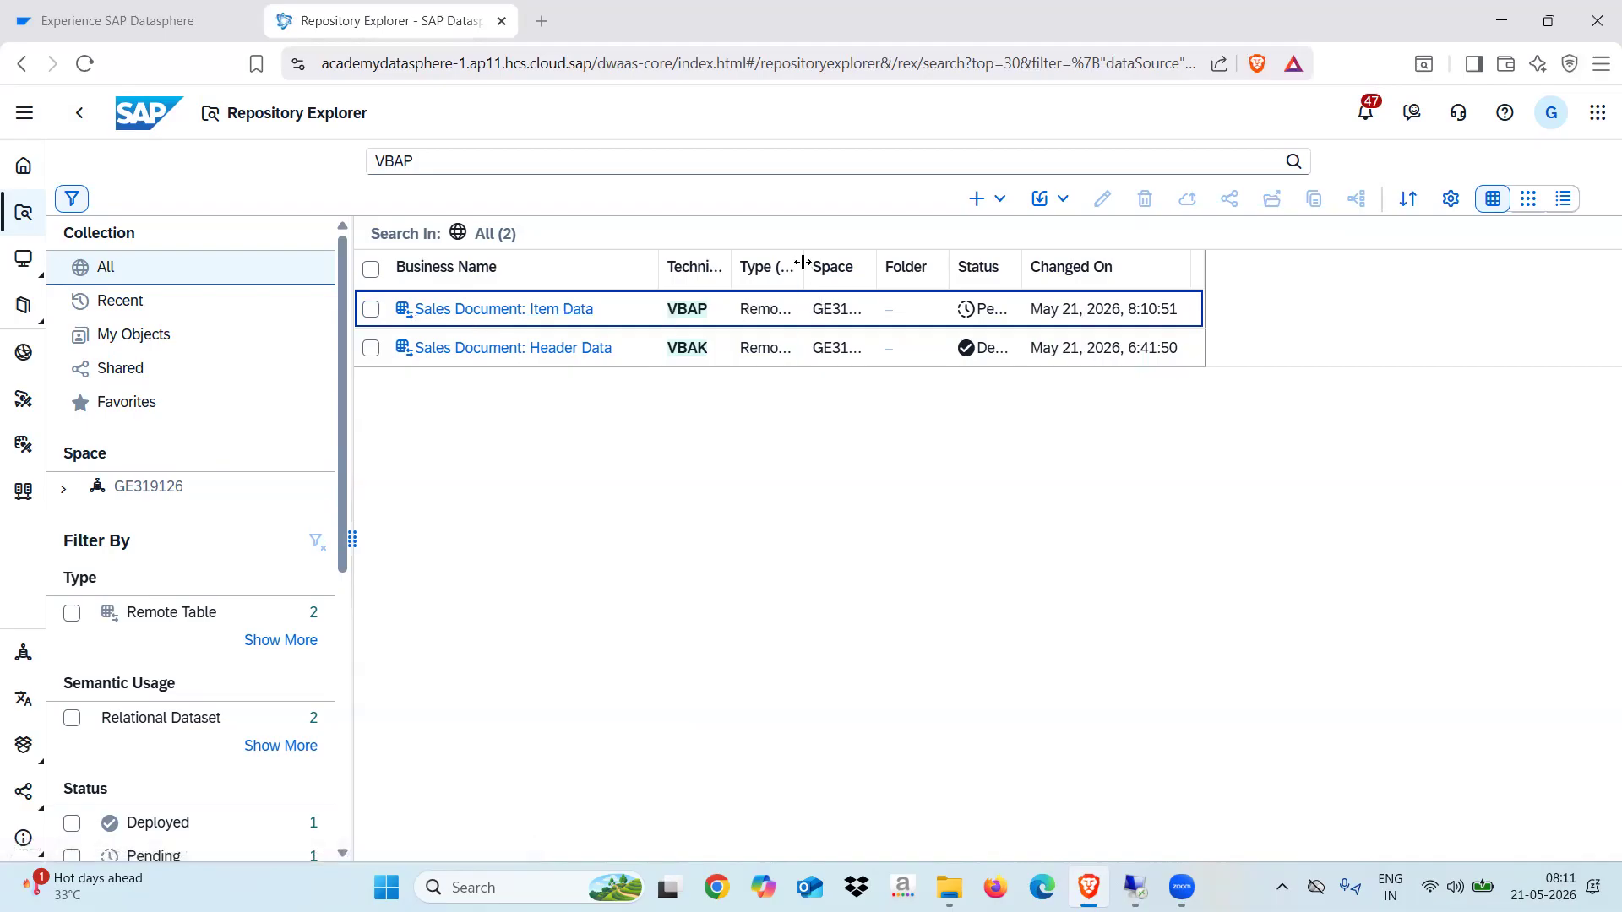
pyautogui.moveTo(804, 260); pyautogui.dragTo(976, 270)
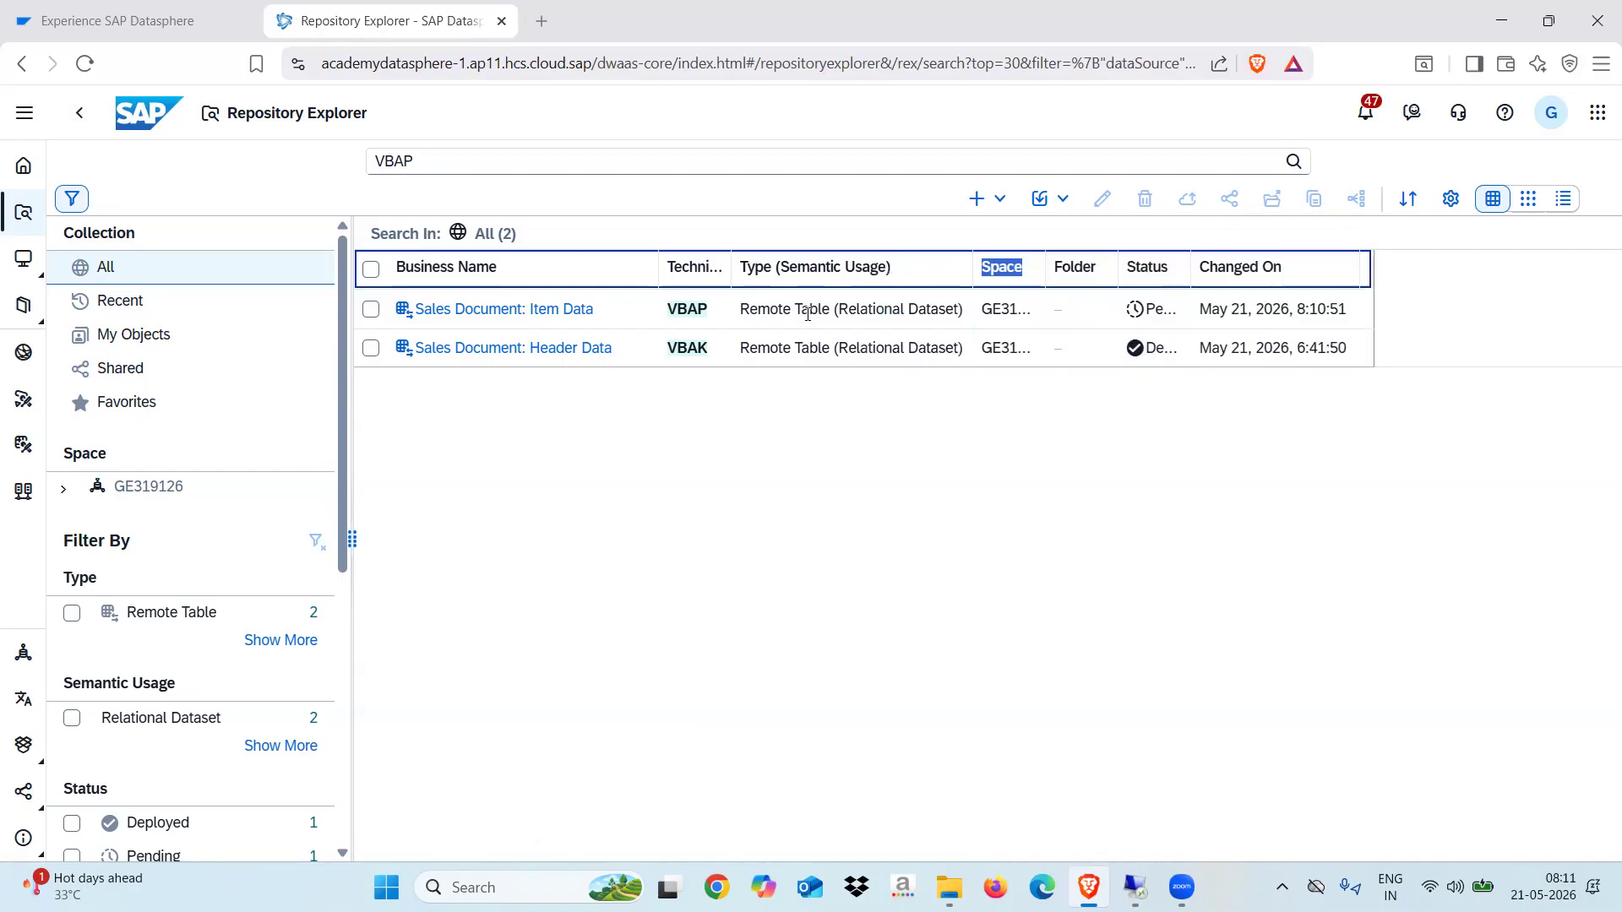
pyautogui.click(1000, 202)
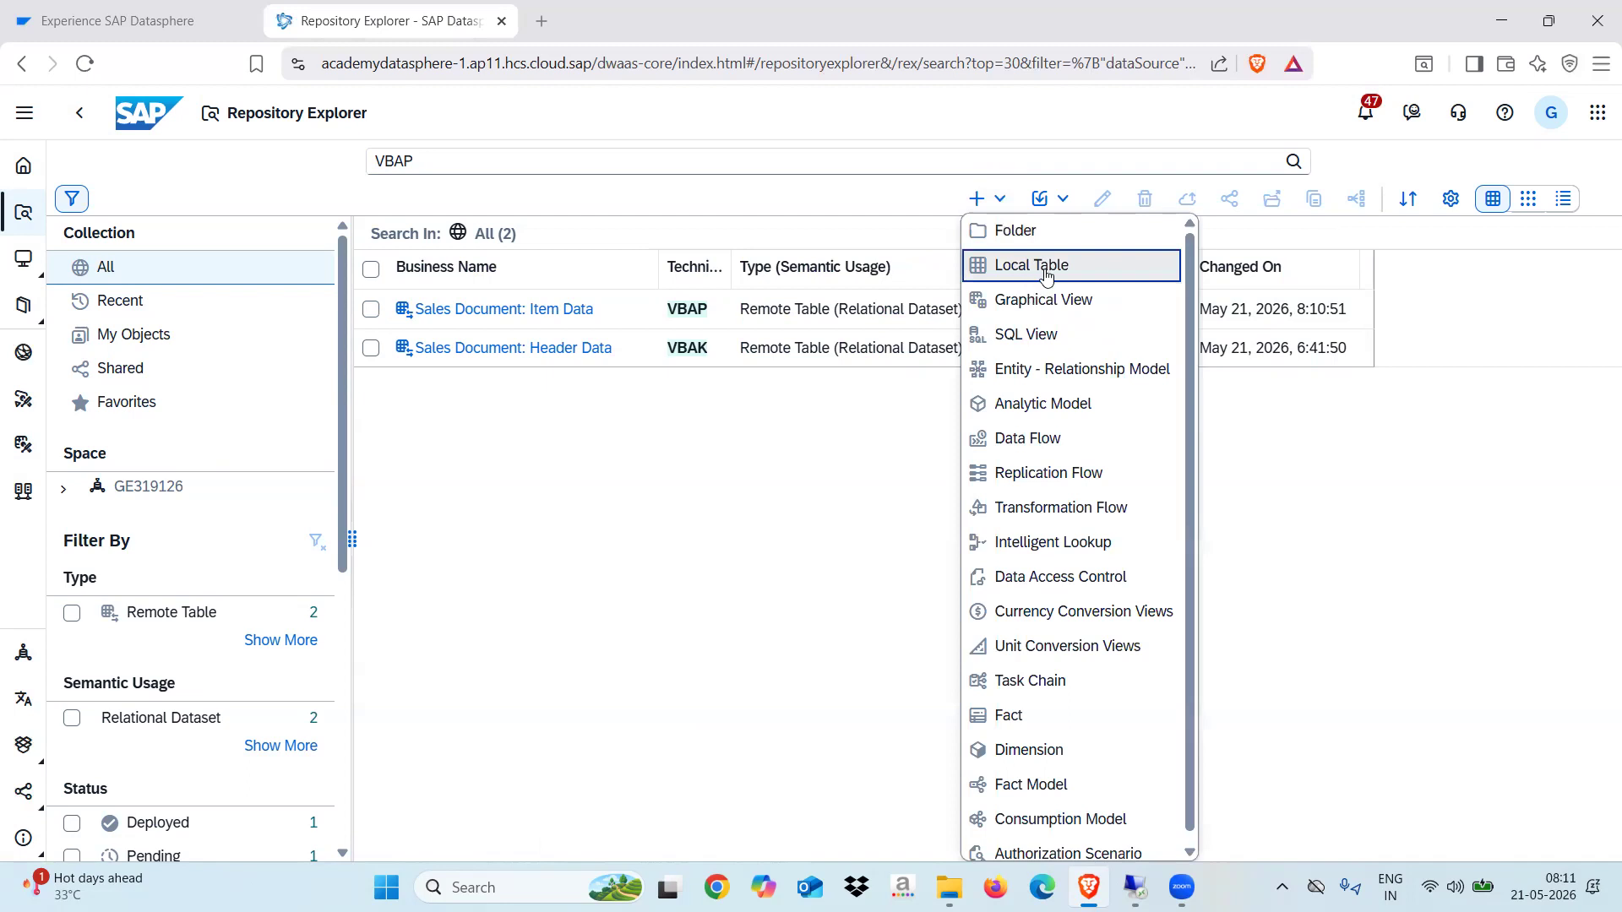
pyautogui.click(1050, 277)
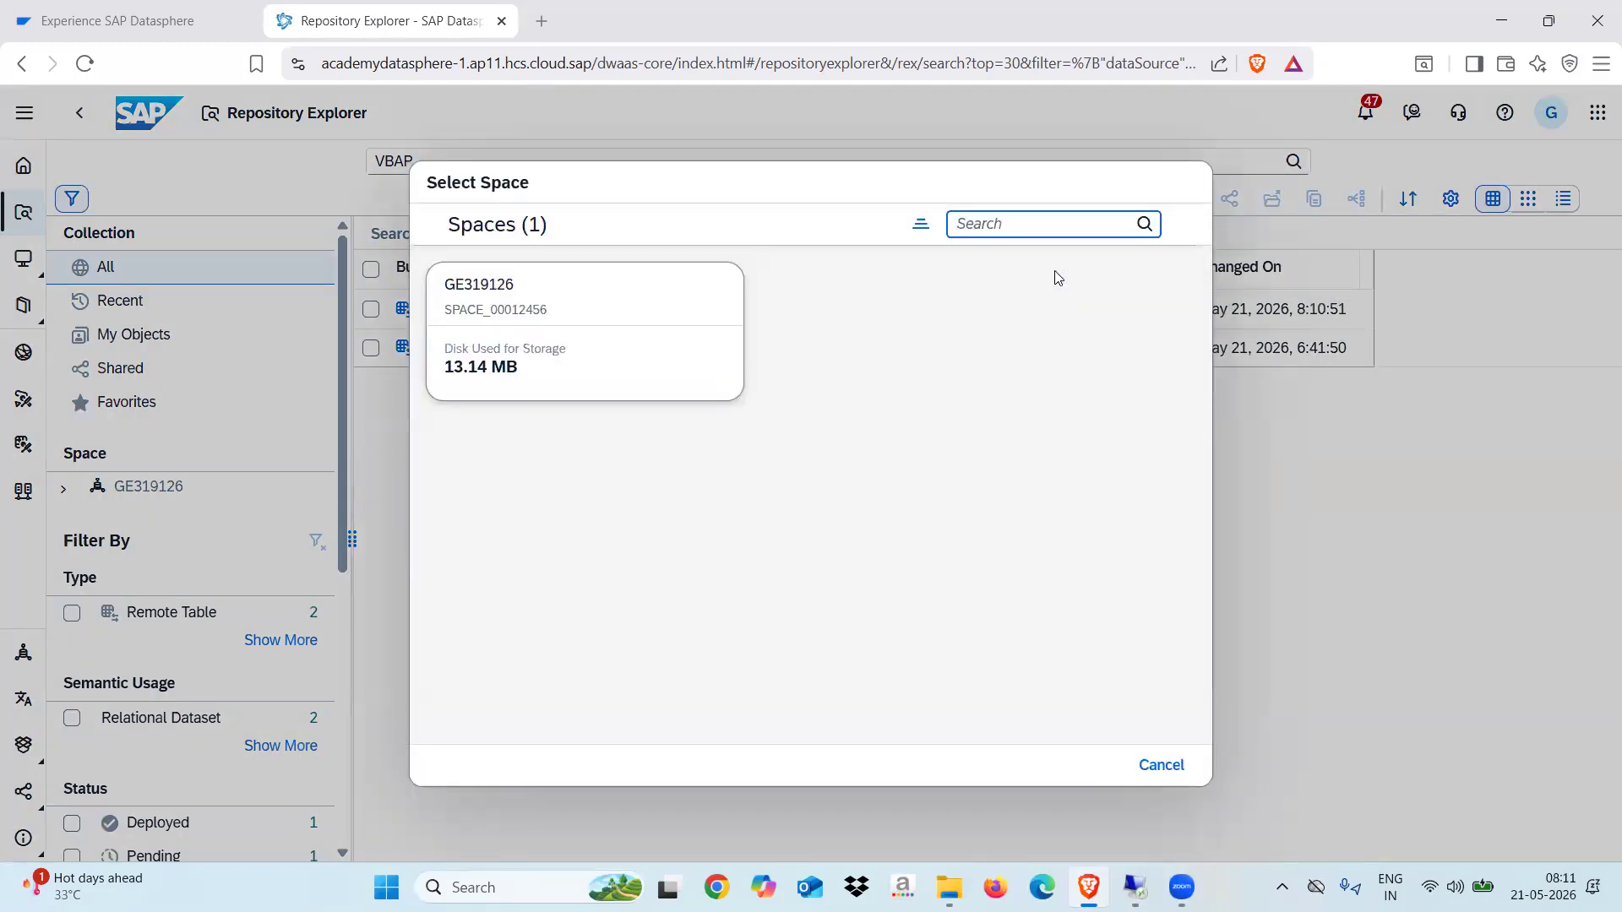
pyautogui.click(1175, 767)
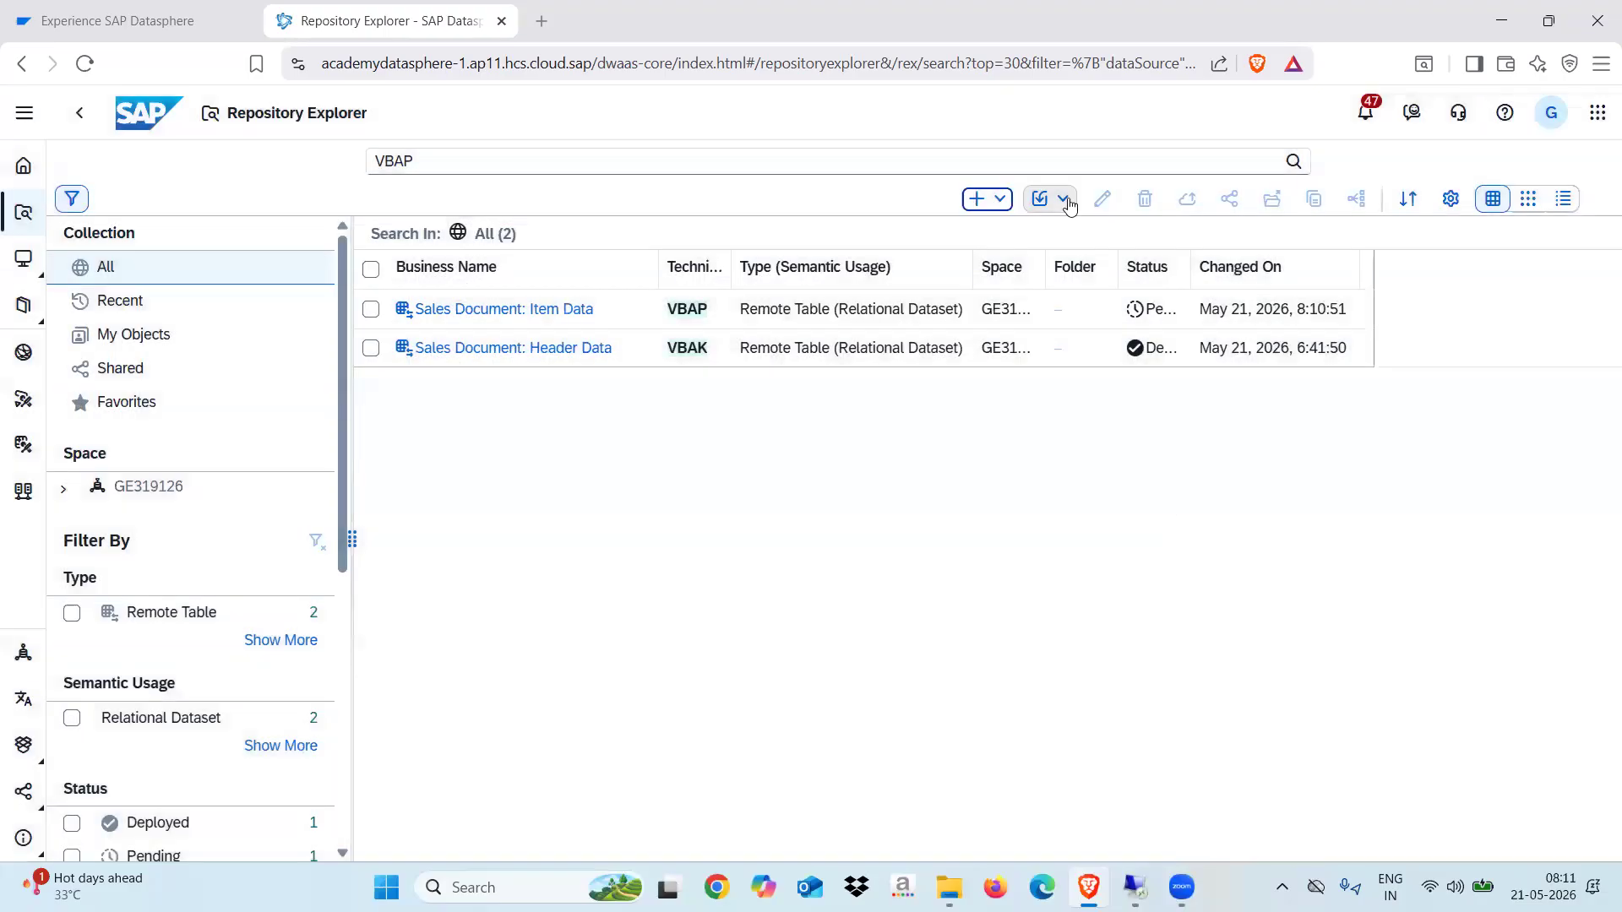
# Start a CSV file import into the GE319126 space.
pyautogui.click(1066, 201)
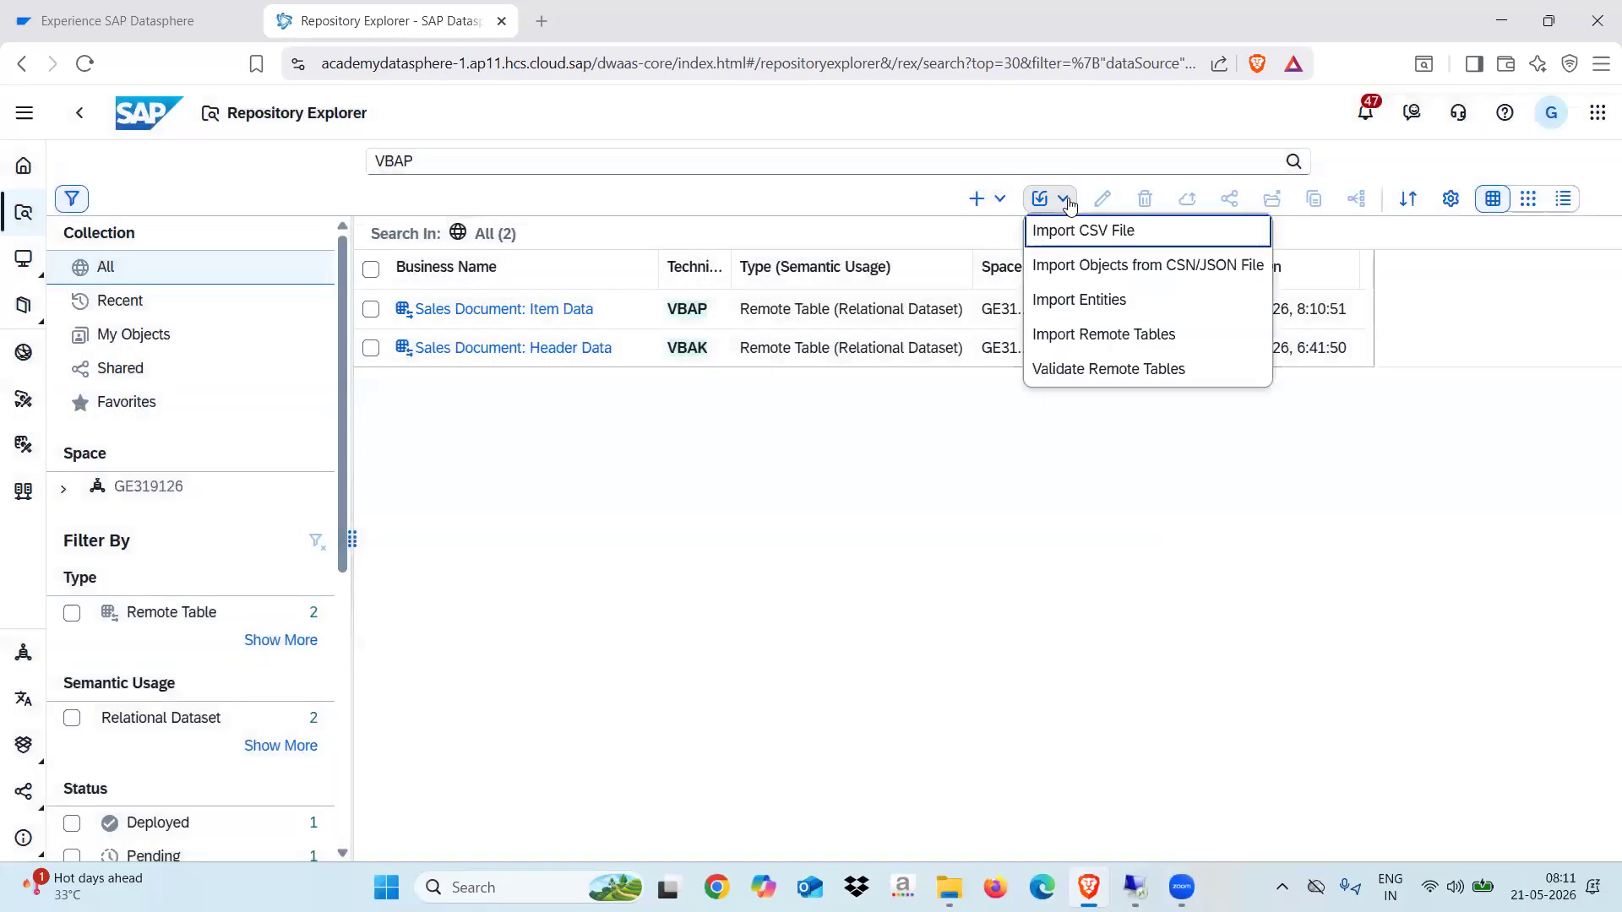
pyautogui.click(1116, 233)
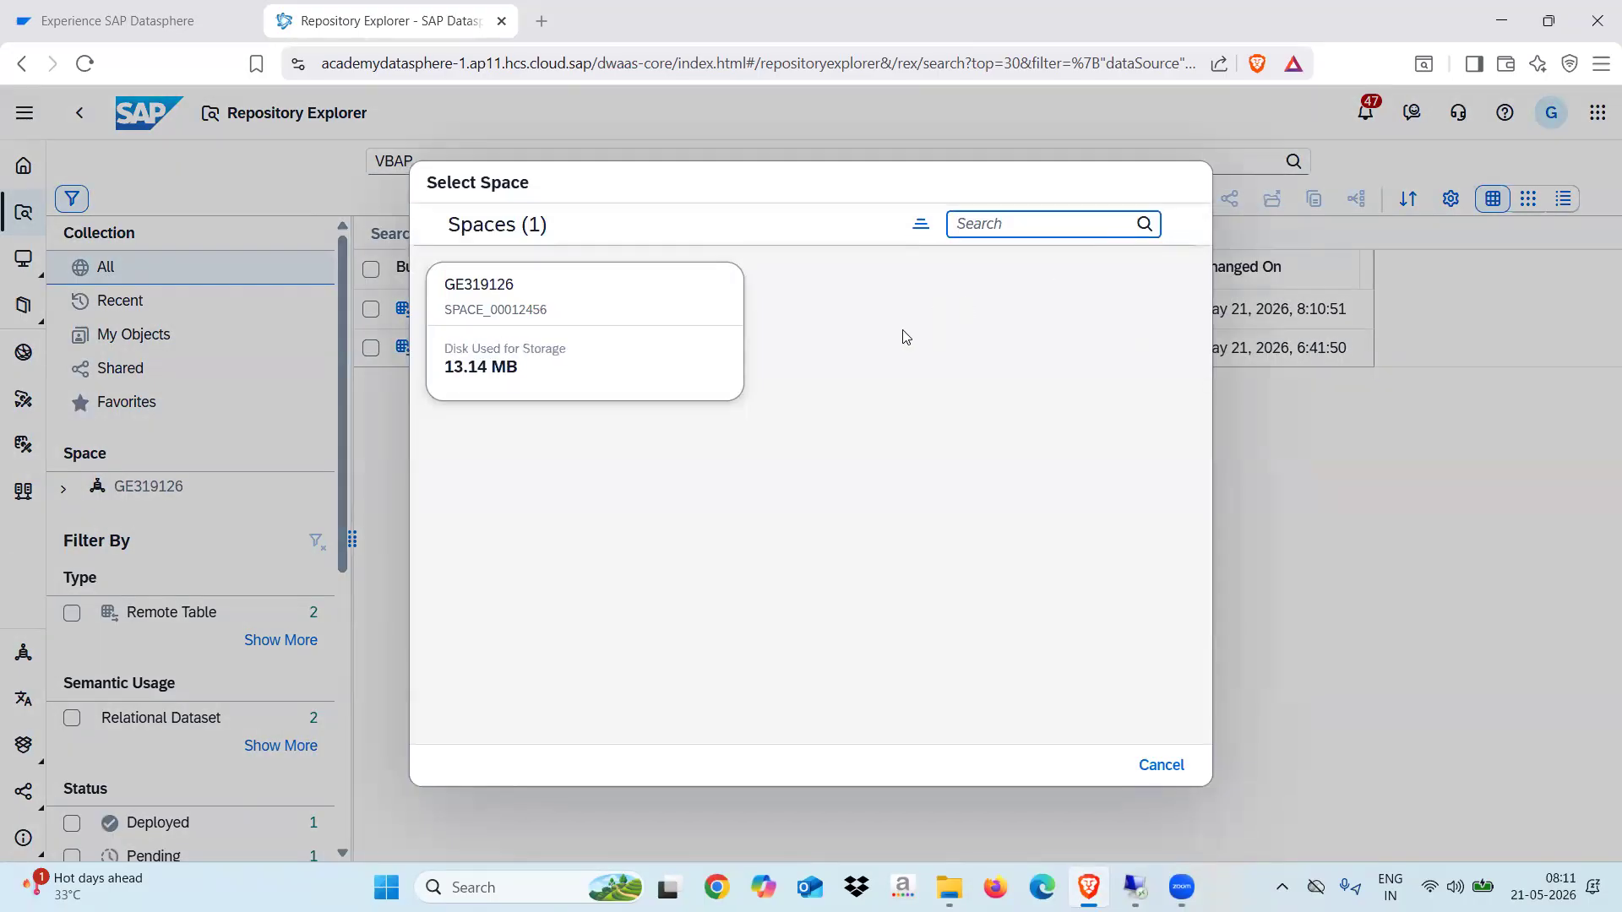
pyautogui.click(504, 309)
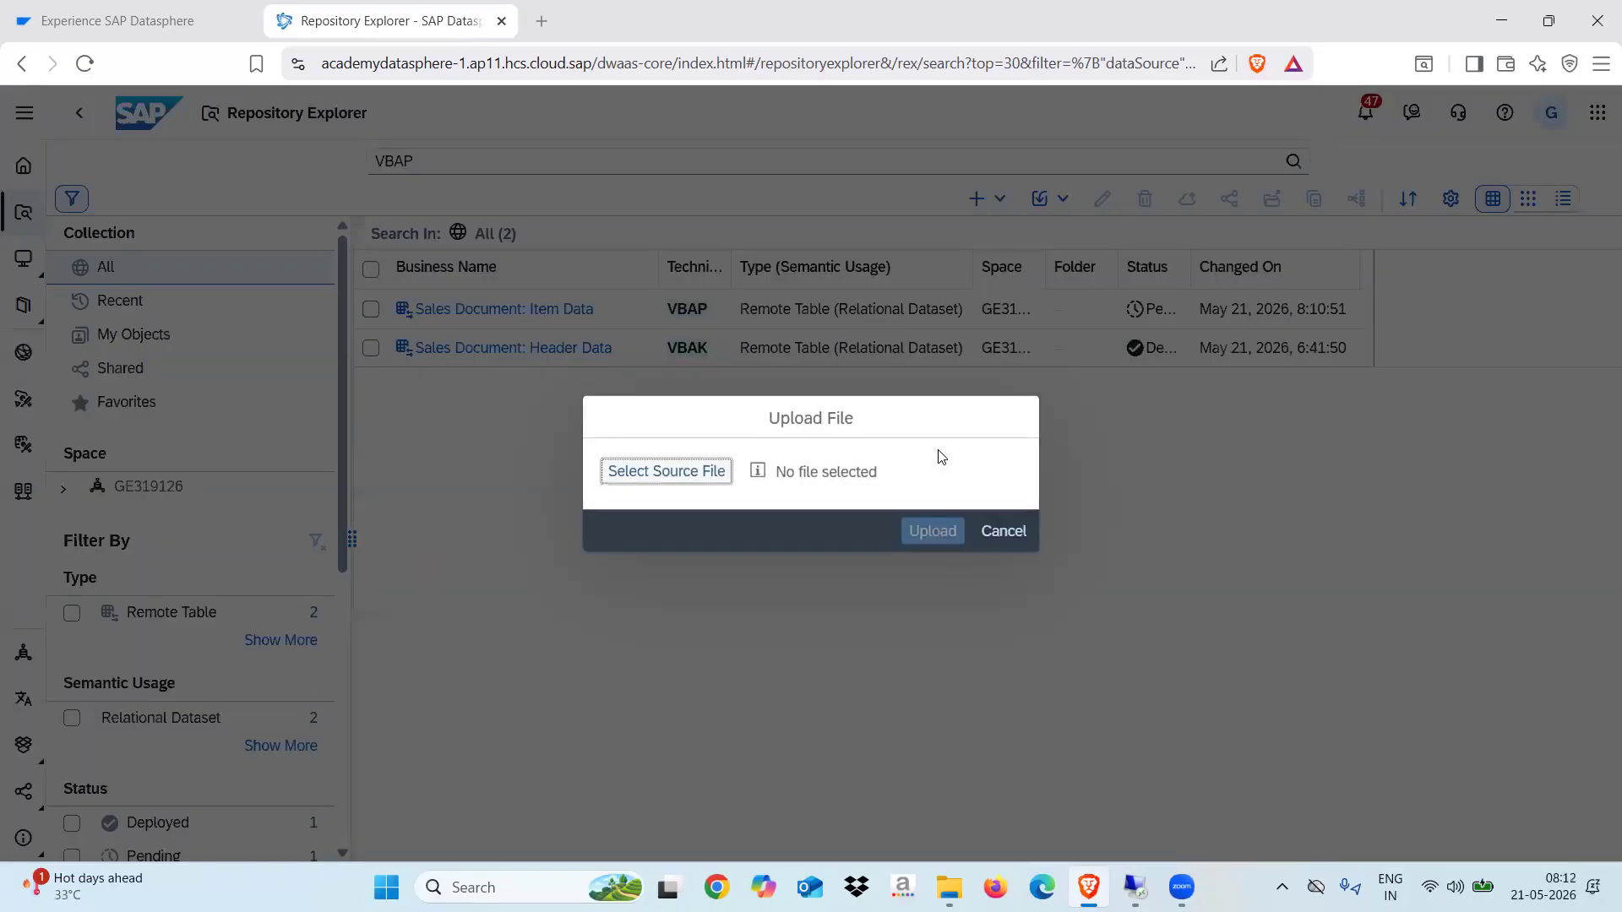
# Upload Sales Transactions.csv from the nested DA180_Resources folder in Downloads, keeping the first row as column header and the delimiter on Auto-detect.
pyautogui.click(686, 473)
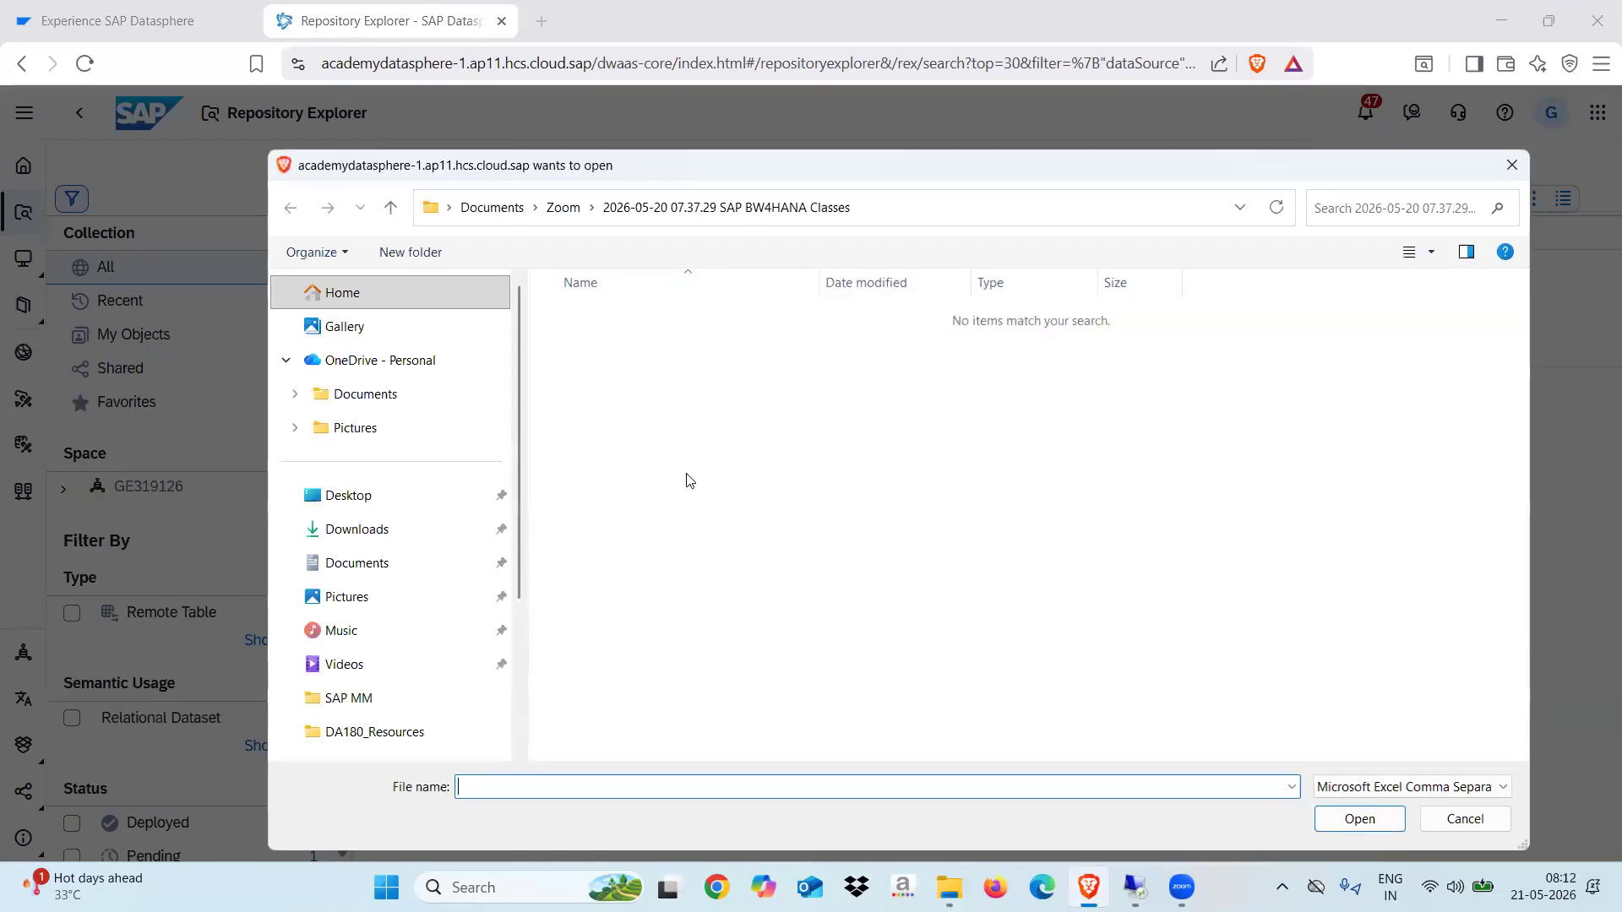
pyautogui.click(377, 532)
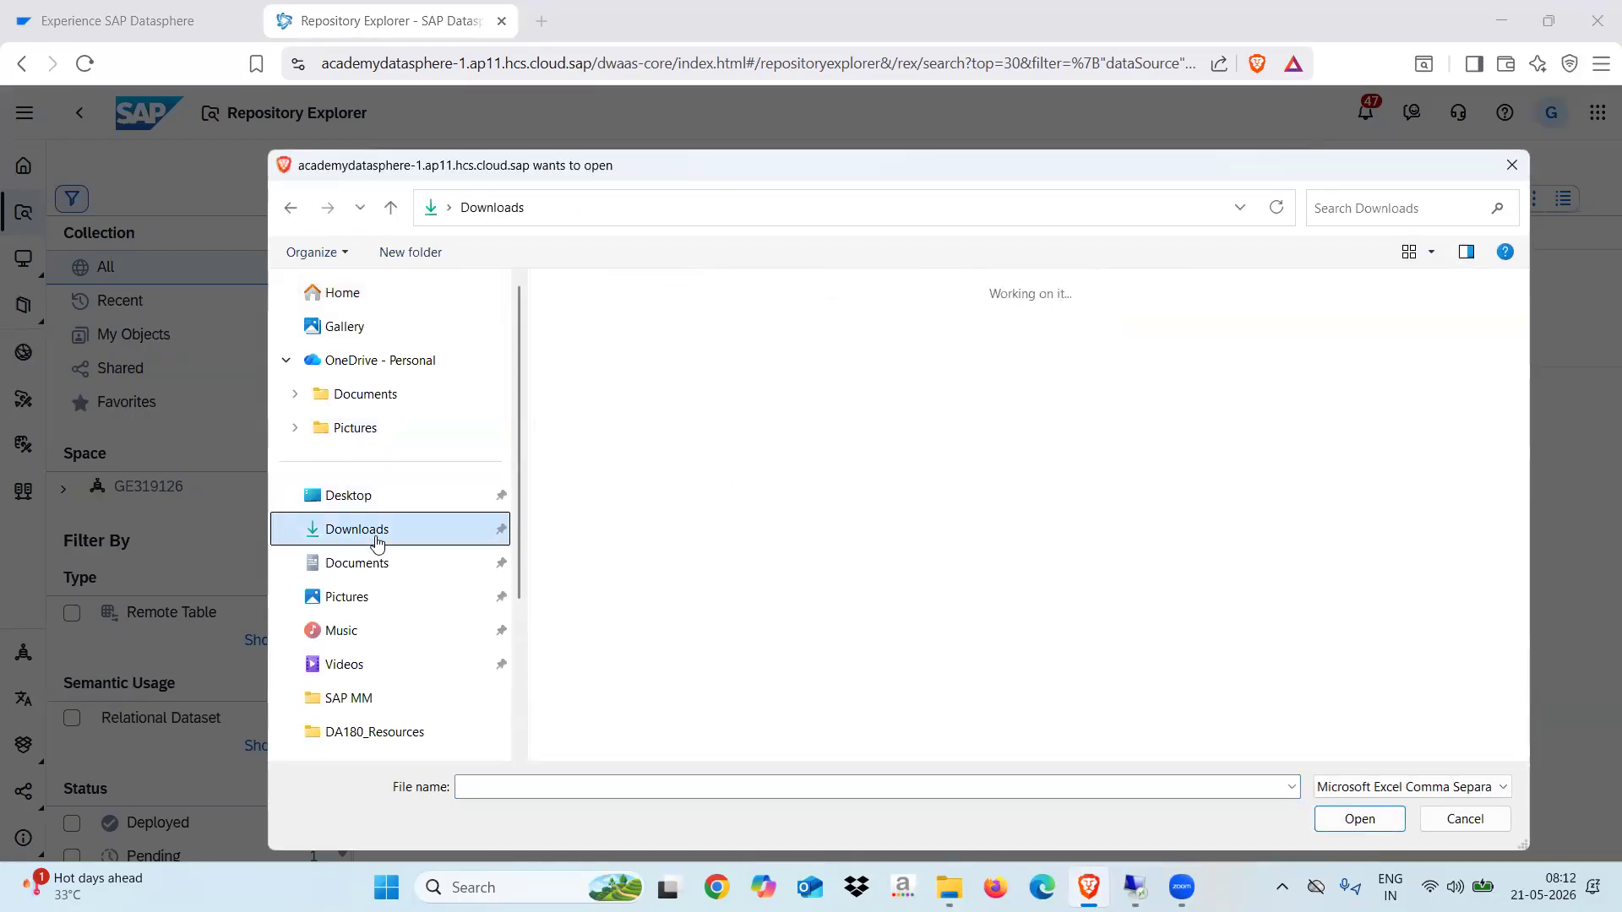
pyautogui.click(633, 318)
pyautogui.doubleClick(633, 318)
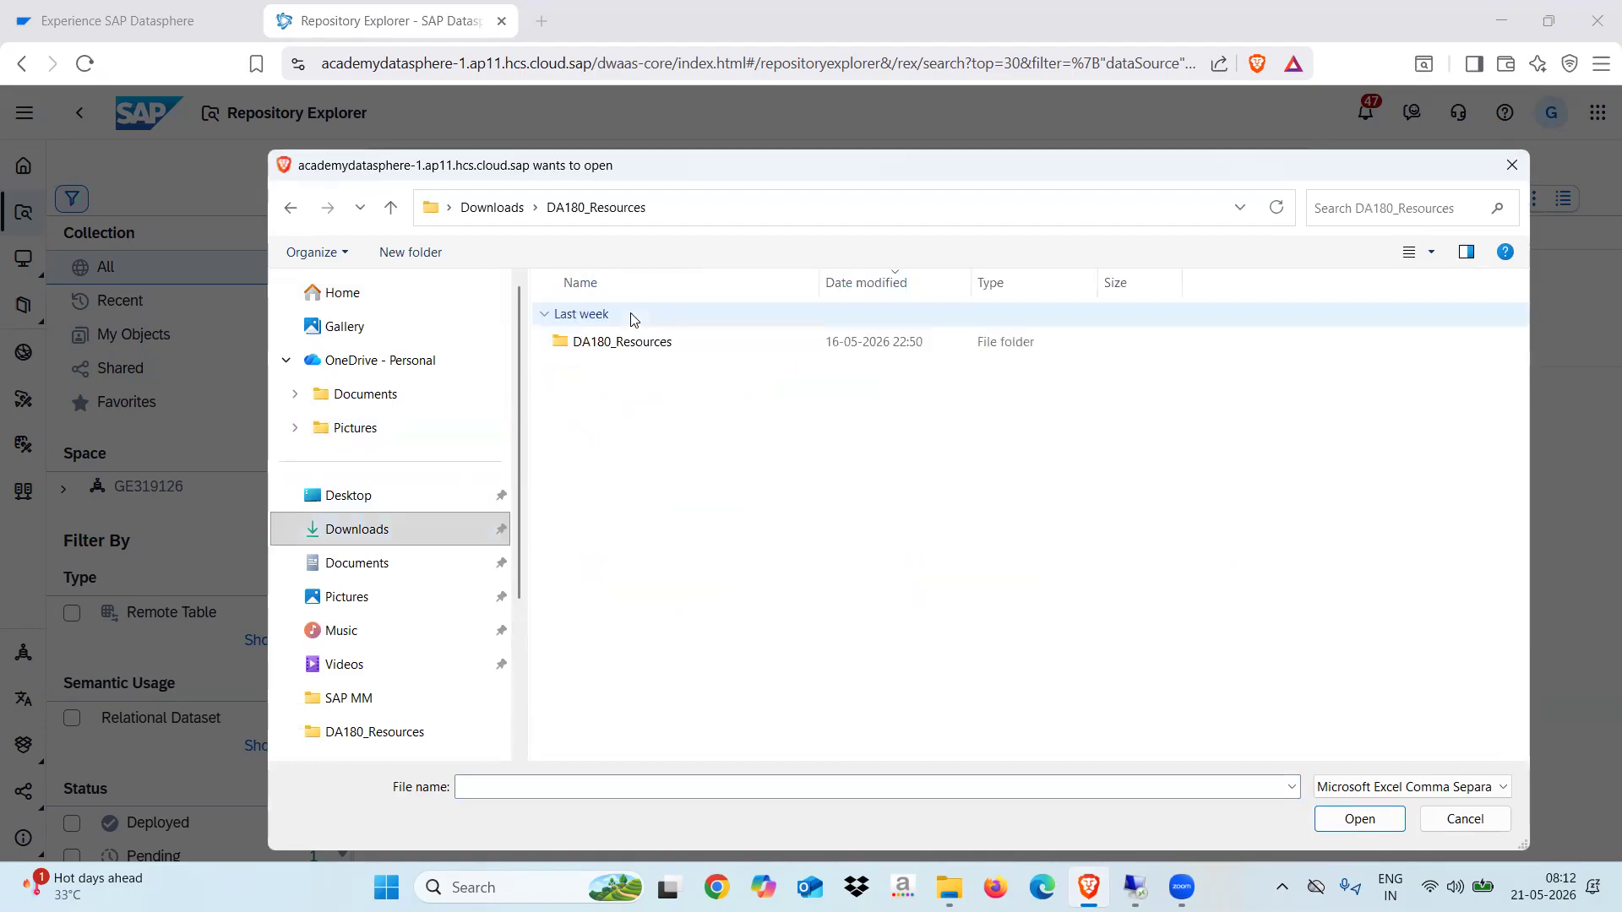
pyautogui.doubleClick(624, 341)
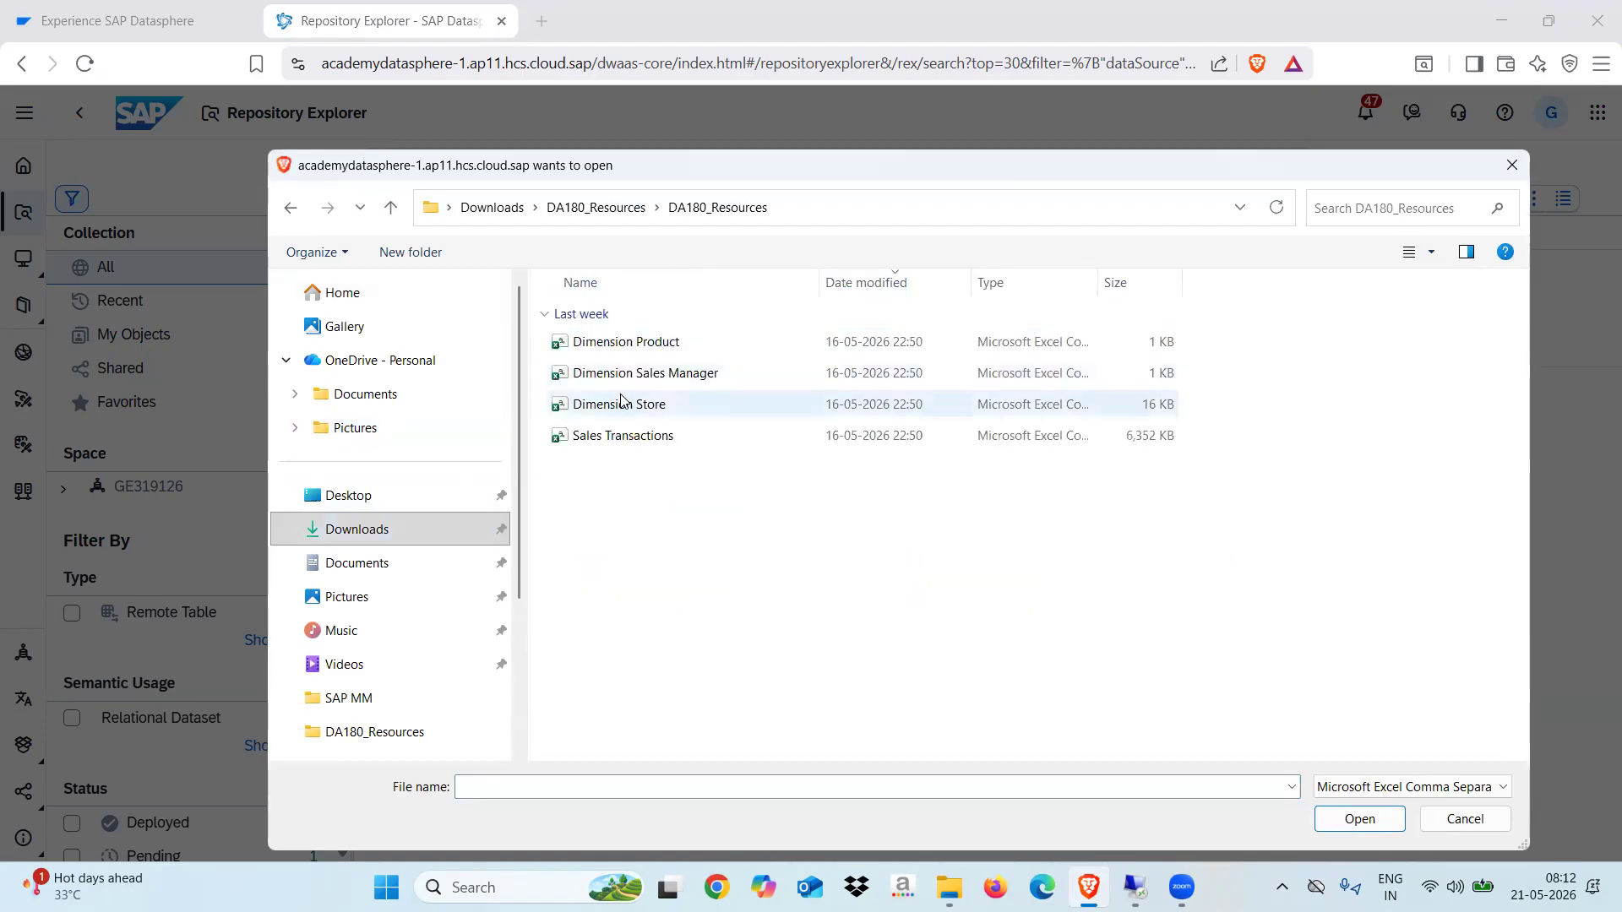
pyautogui.click(620, 438)
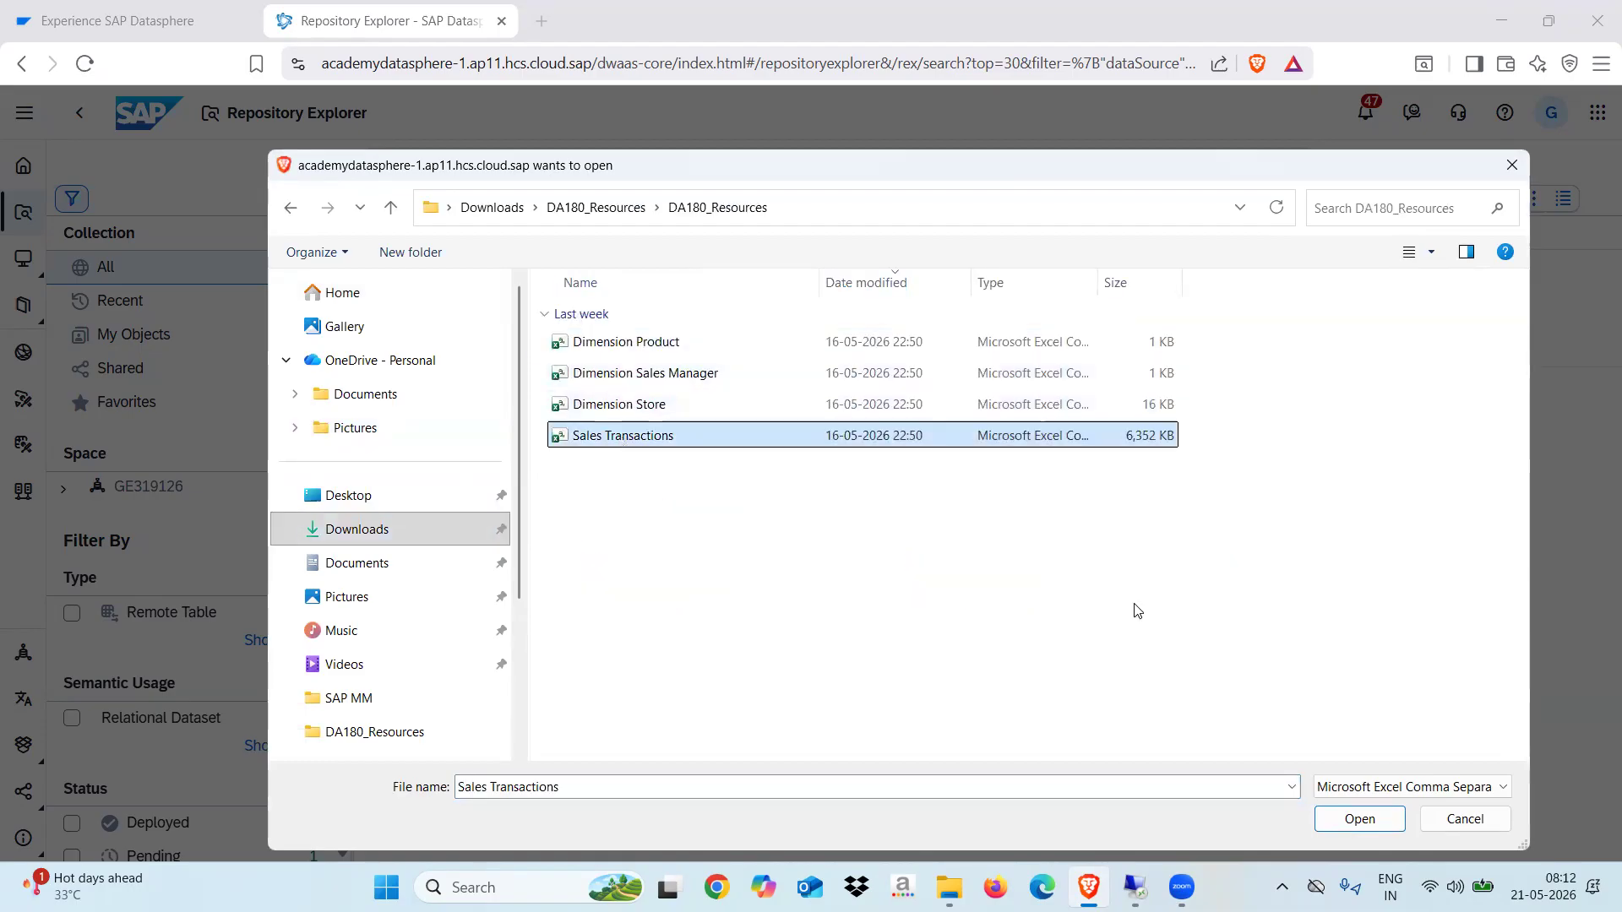
pyautogui.moveTo(1141, 169); pyautogui.dragTo(1031, 74)
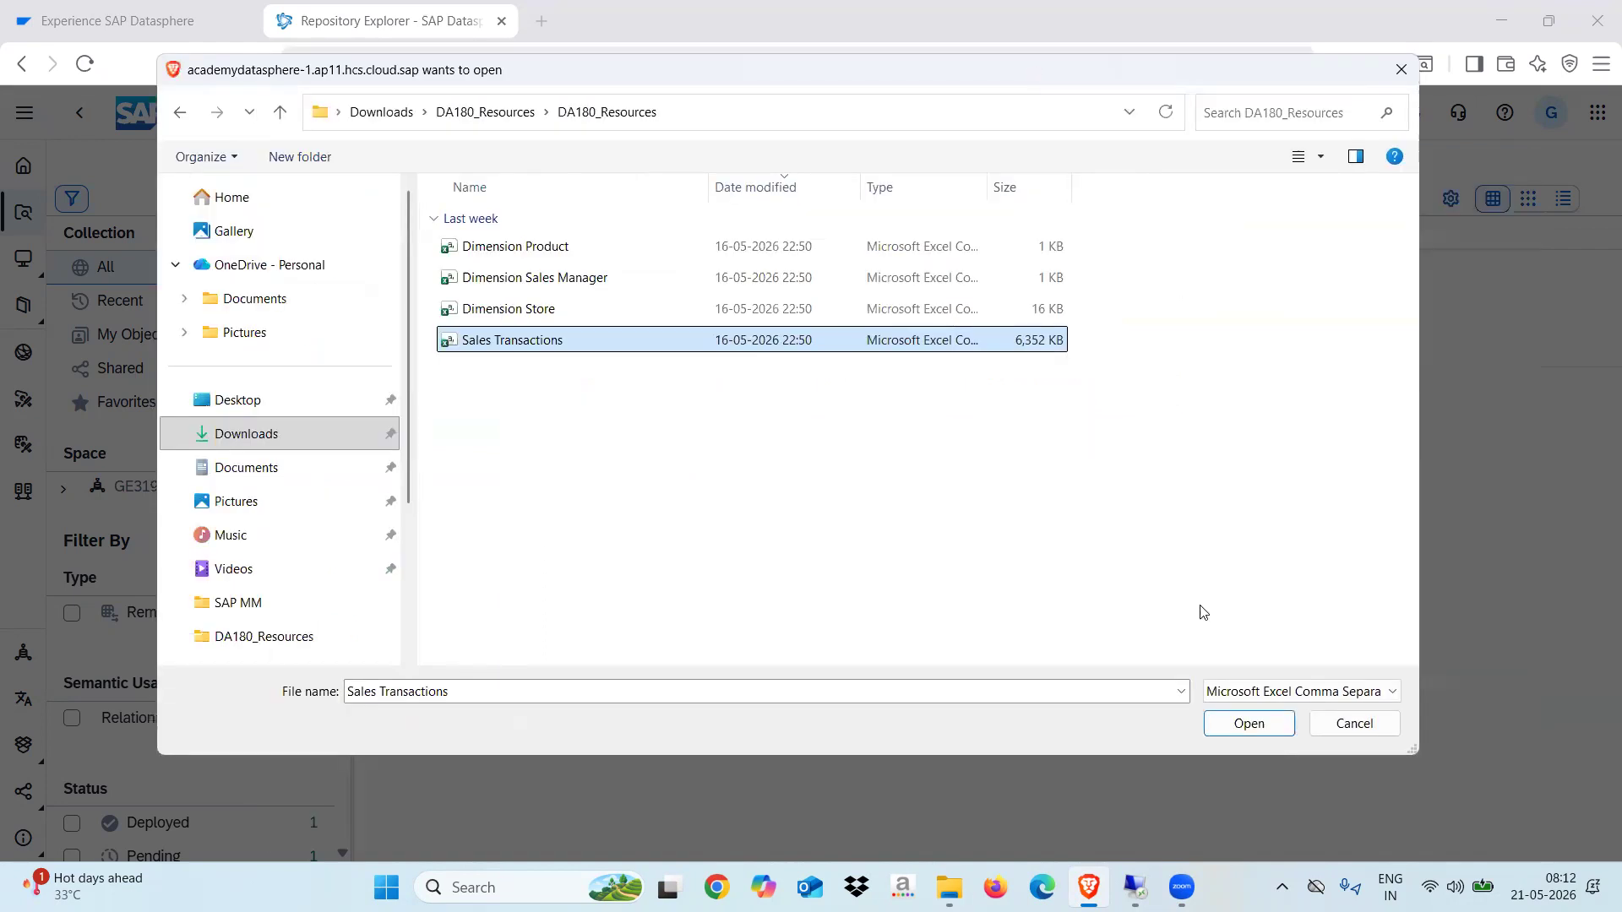
pyautogui.click(1241, 732)
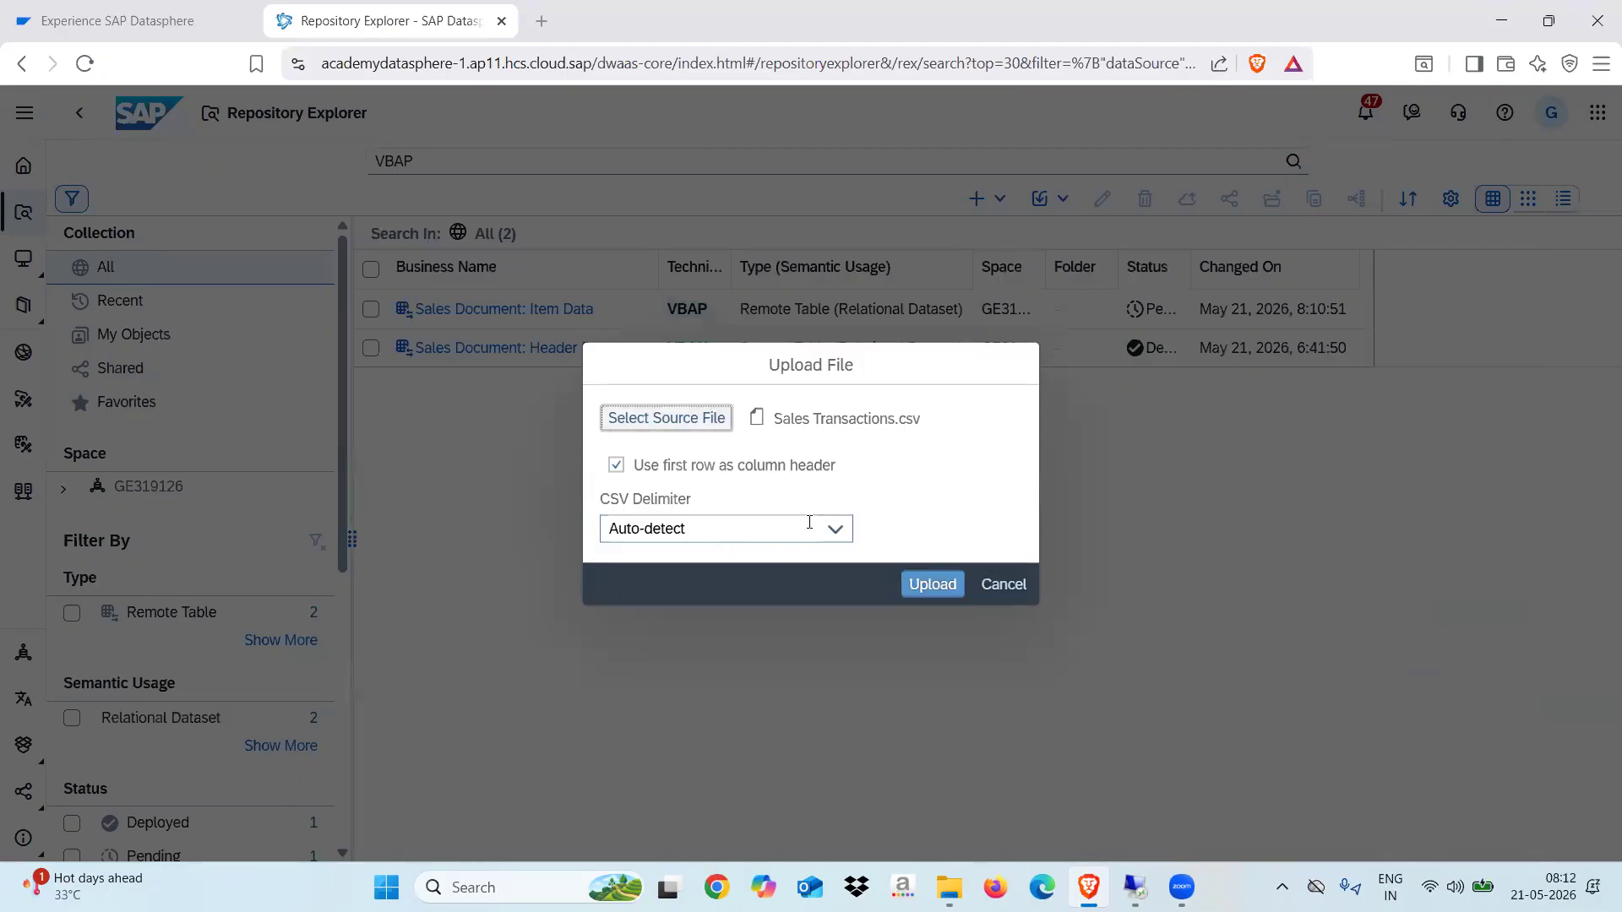
pyautogui.click(931, 583)
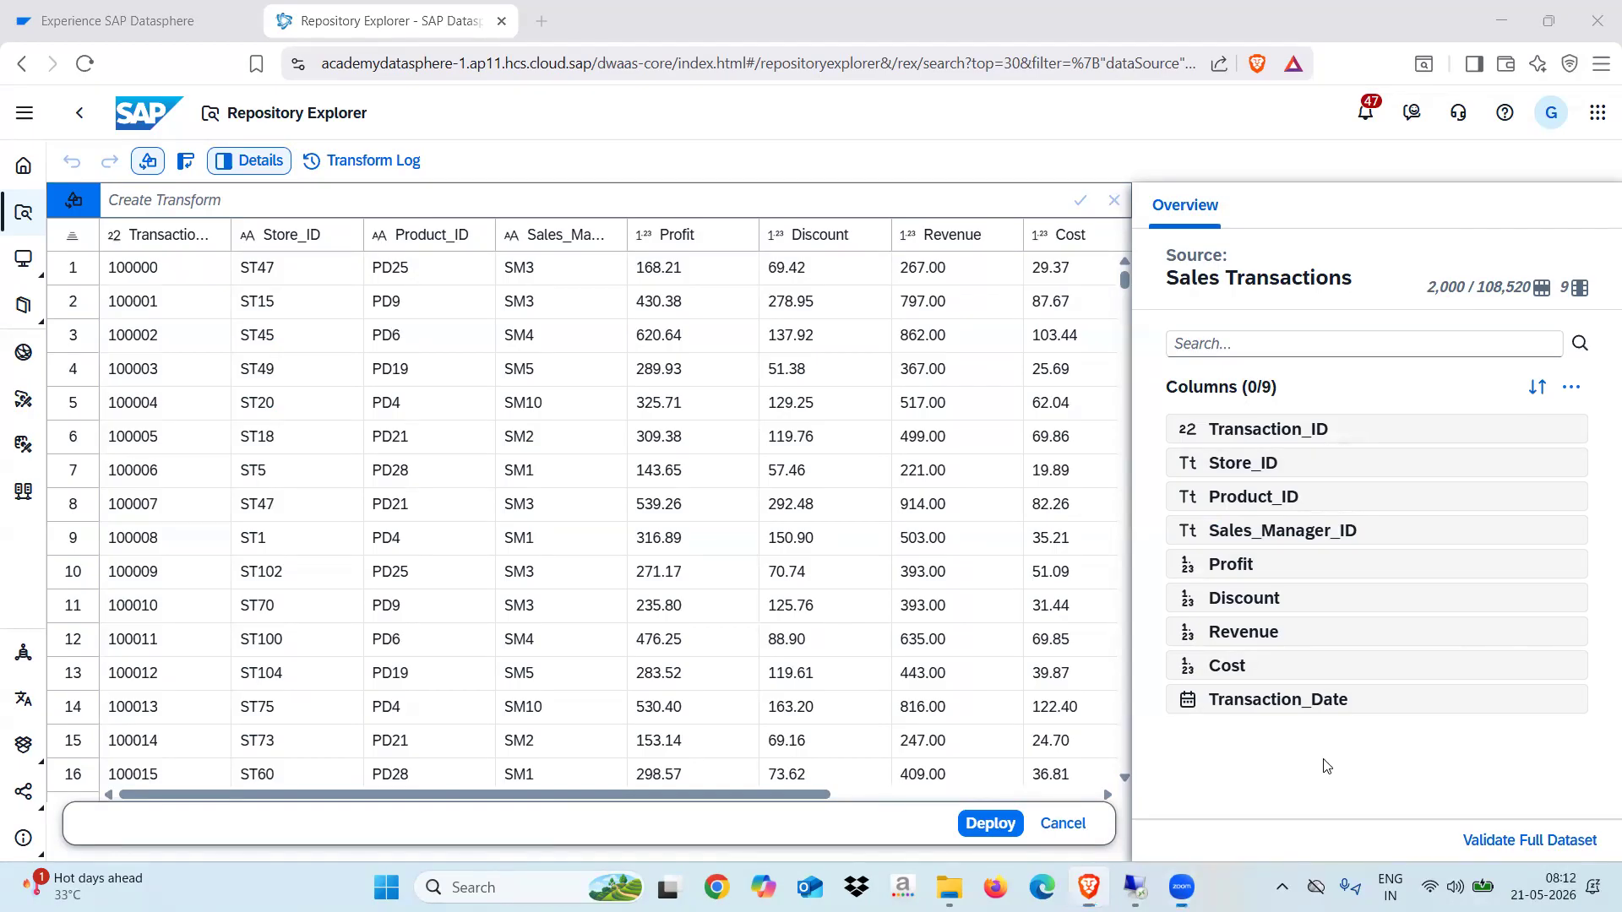
# Validate the full Sales Transactions dataset and deploy it as a table with business and technical name TRANS_1.
pyautogui.click(1518, 840)
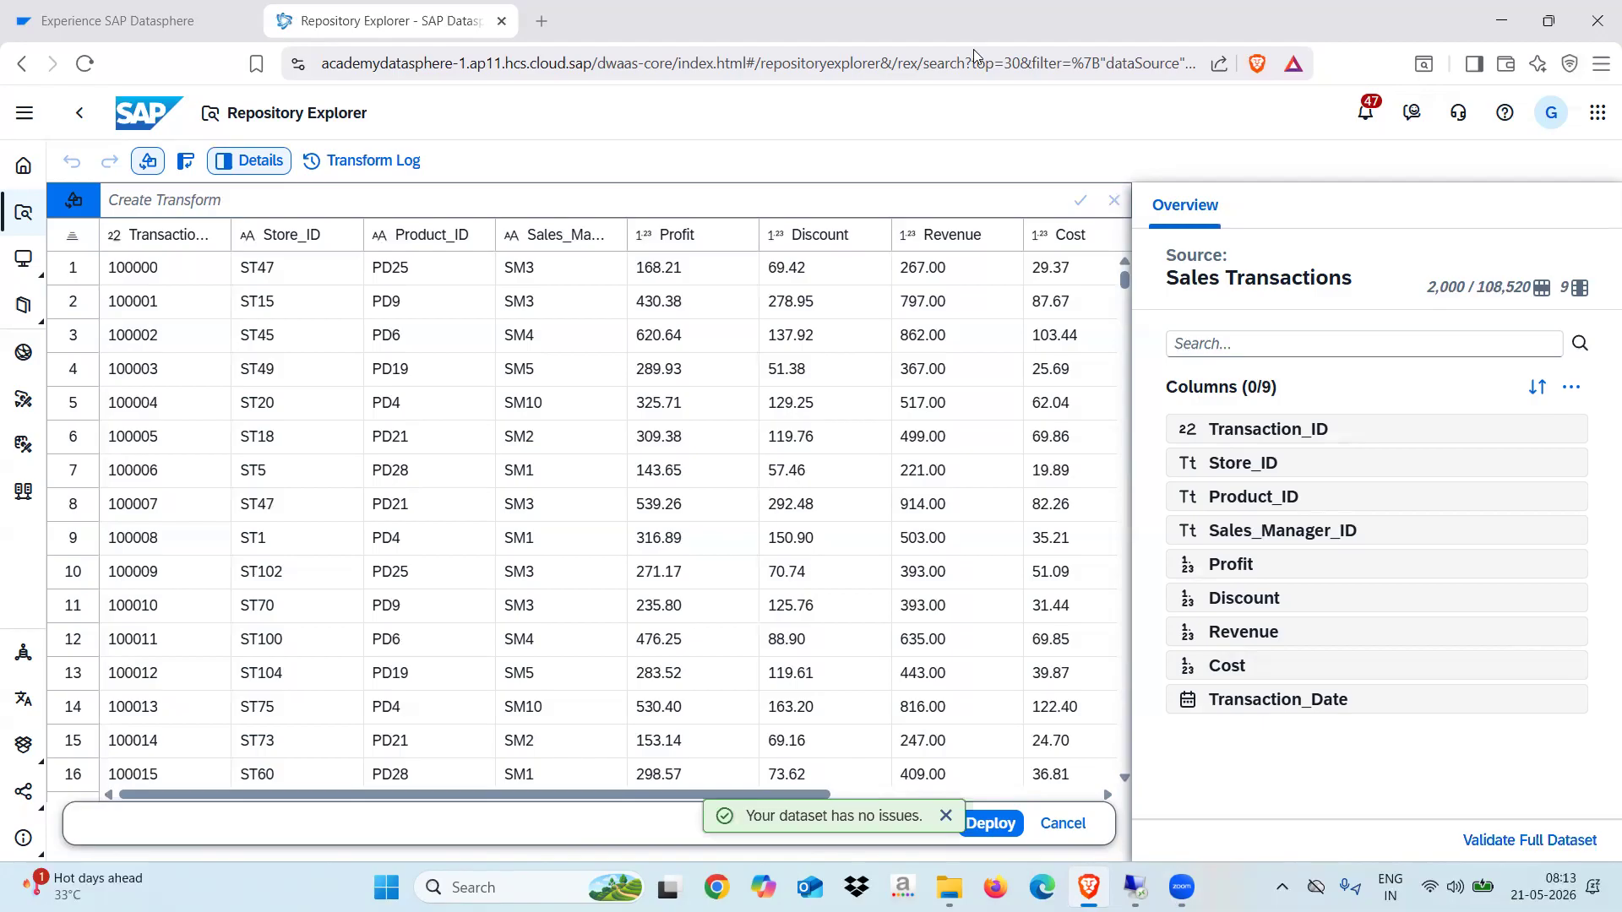
pyautogui.click(992, 825)
pyautogui.click(984, 831)
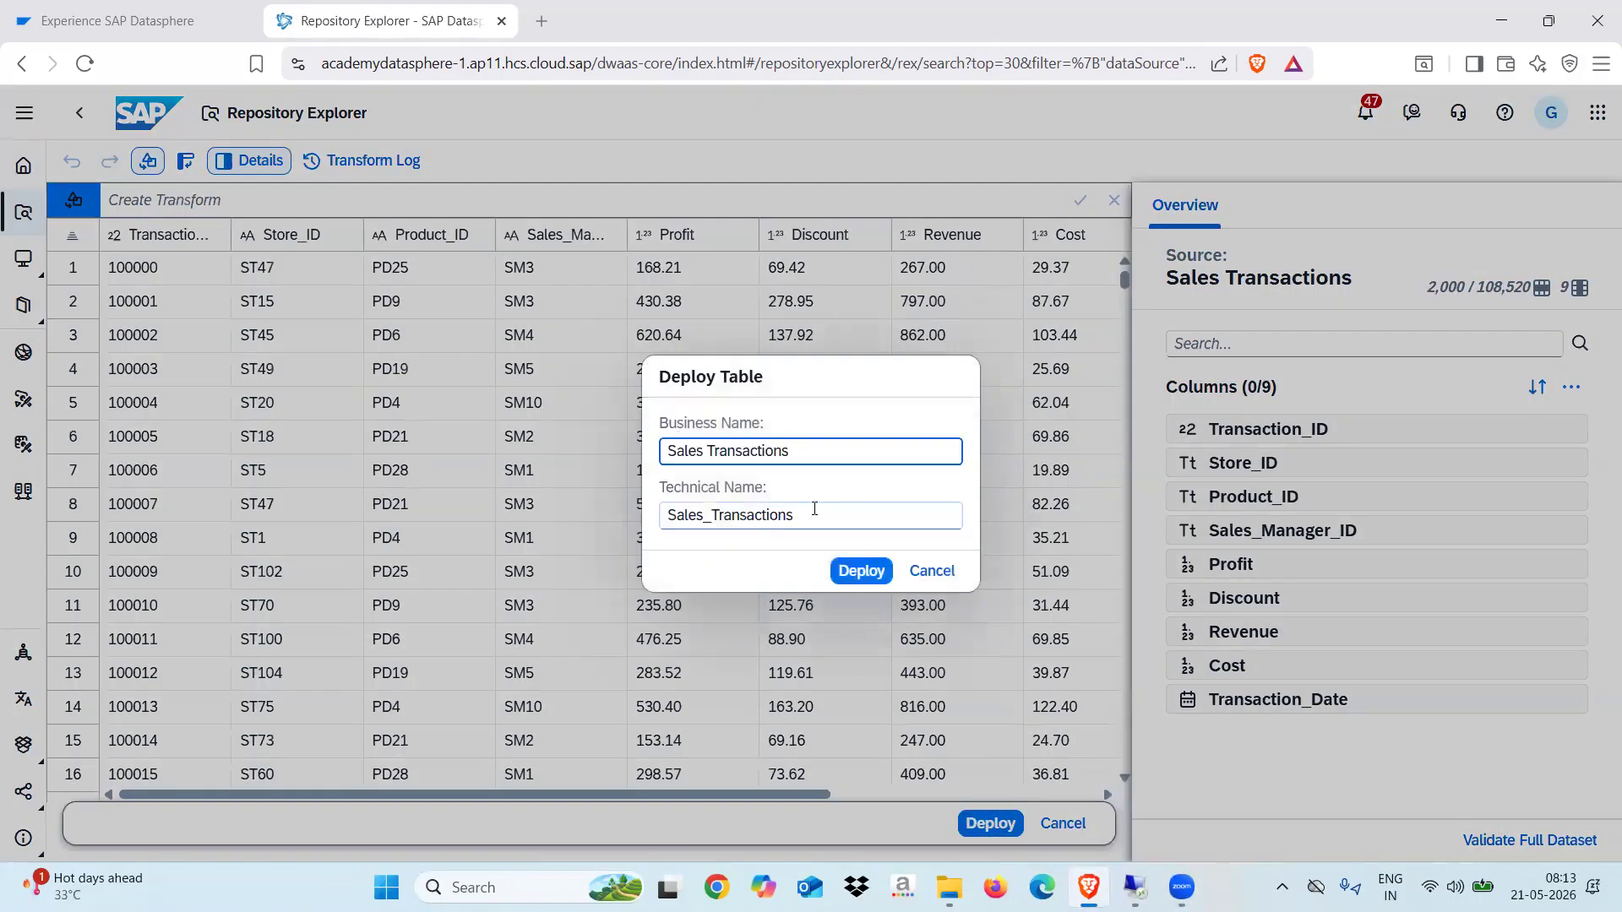
pyautogui.press('BackSpace')
pyautogui.press('BackSpace')
pyautogui.press('BackSpace')
pyautogui.press('BackSpace')
pyautogui.press('BackSpace')
pyautogui.press('BackSpace')
pyautogui.press('BackSpace')
pyautogui.press('BackSpace')
pyautogui.press('BackSpace')
pyautogui.press('BackSpace')
pyautogui.press('BackSpace')
pyautogui.press('BackSpace')
pyautogui.press('BackSpace')
pyautogui.press('BackSpace')
pyautogui.press('BackSpace')
pyautogui.press('BackSpace')
pyautogui.write('TRANS')
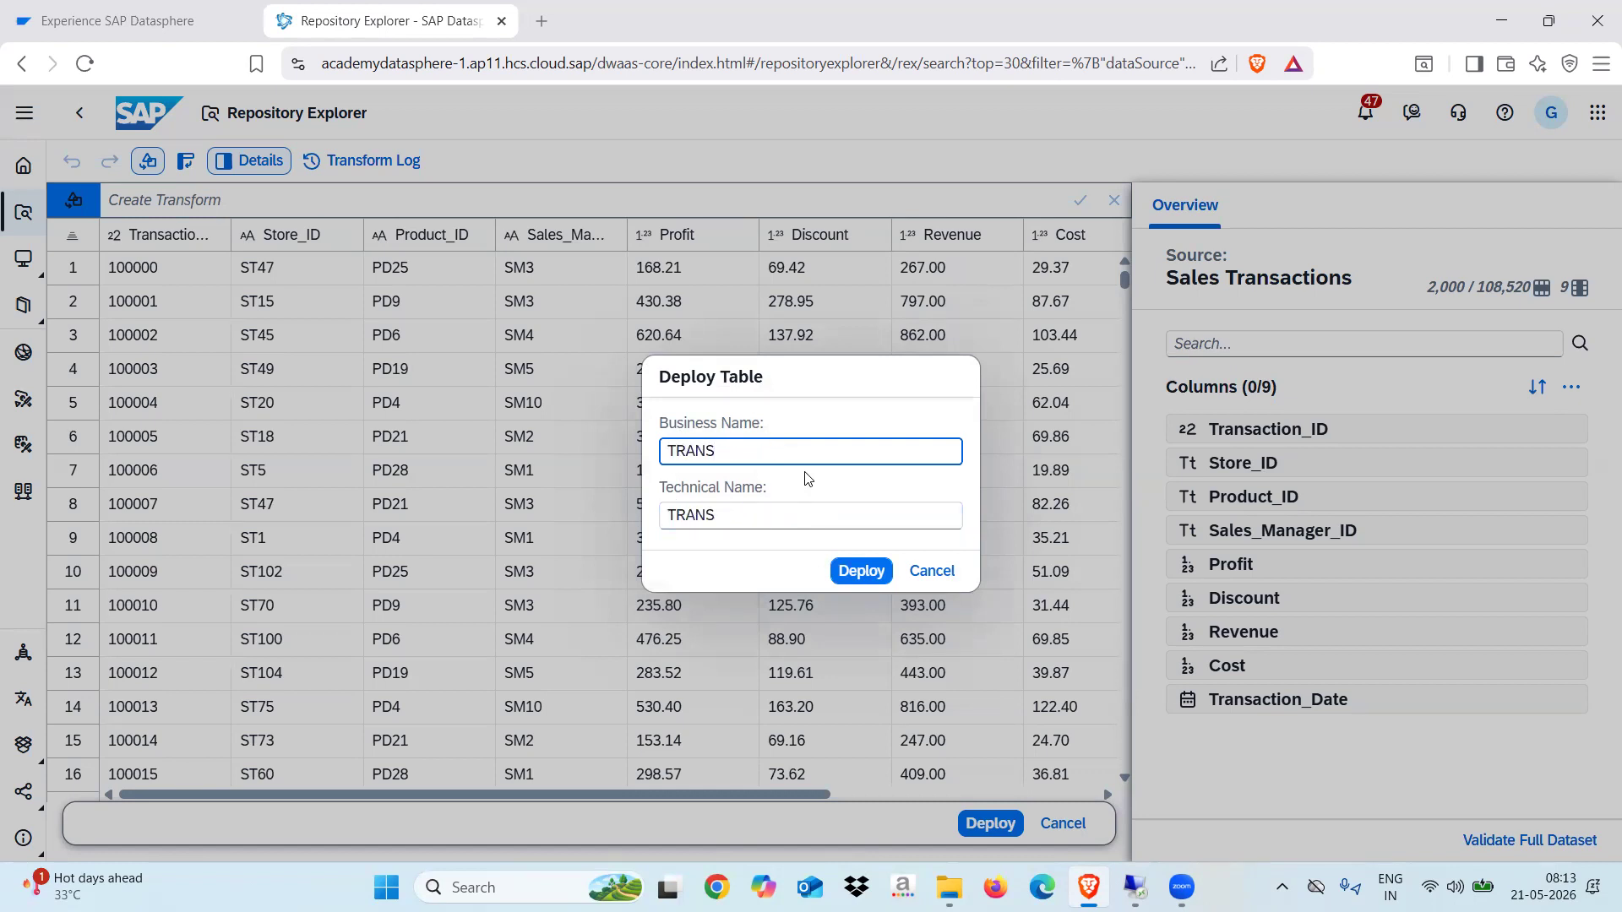
pyautogui.write('_1')
pyautogui.click(858, 580)
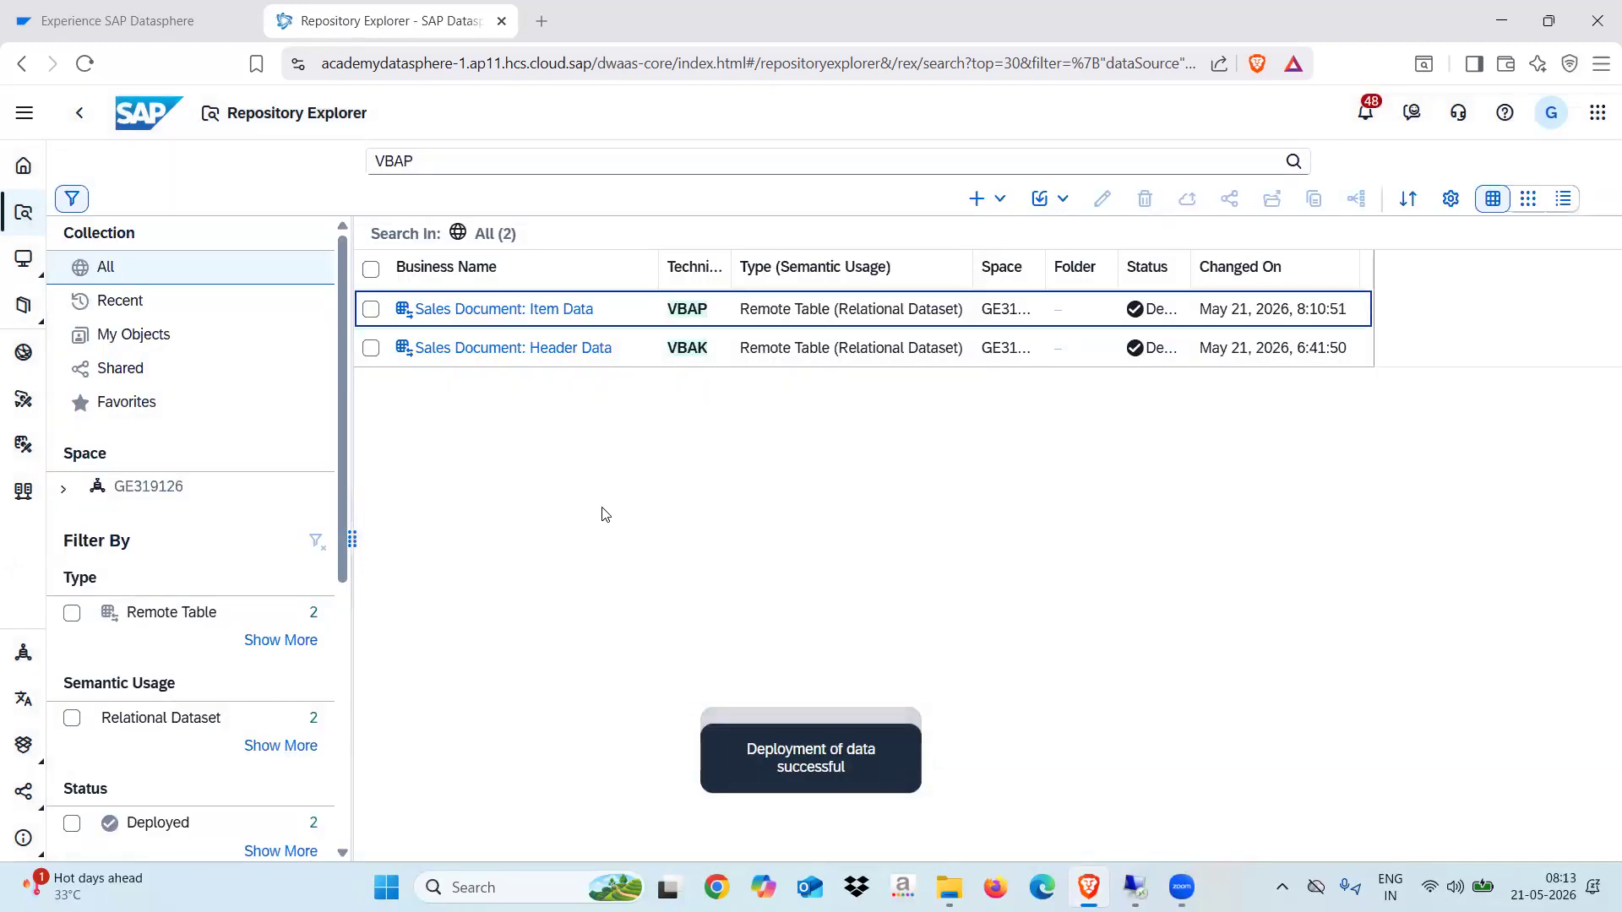
# Clear the VBAP search in the Repository Explorer and open the space's object list in the Data Builder.
pyautogui.click(470, 161)
pyautogui.press('BackSpace')
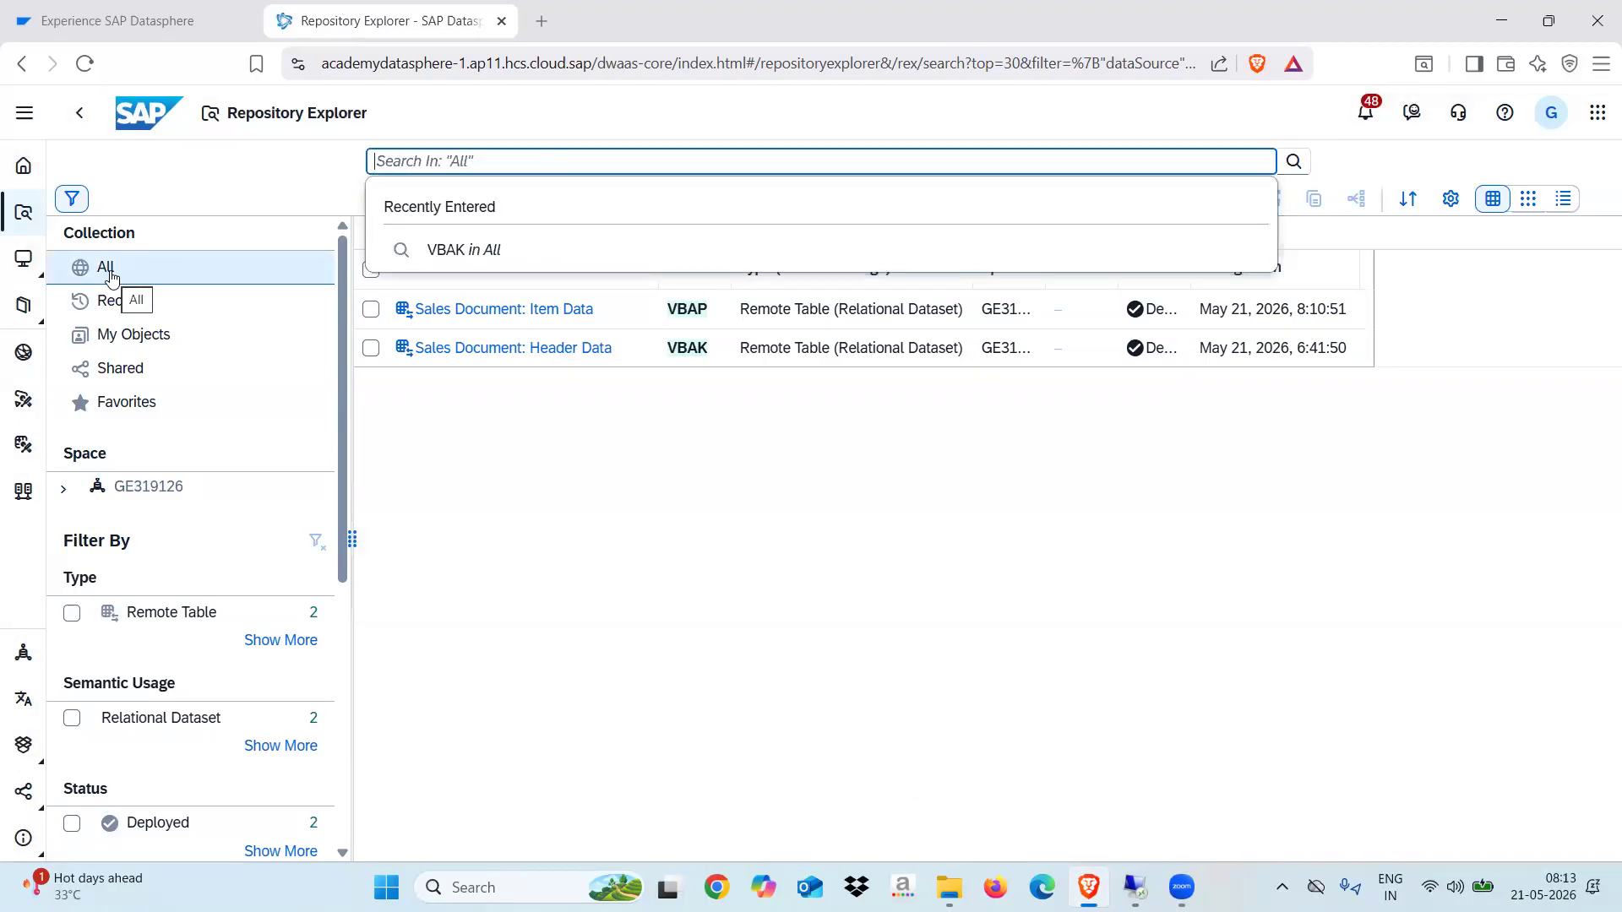
pyautogui.click(26, 218)
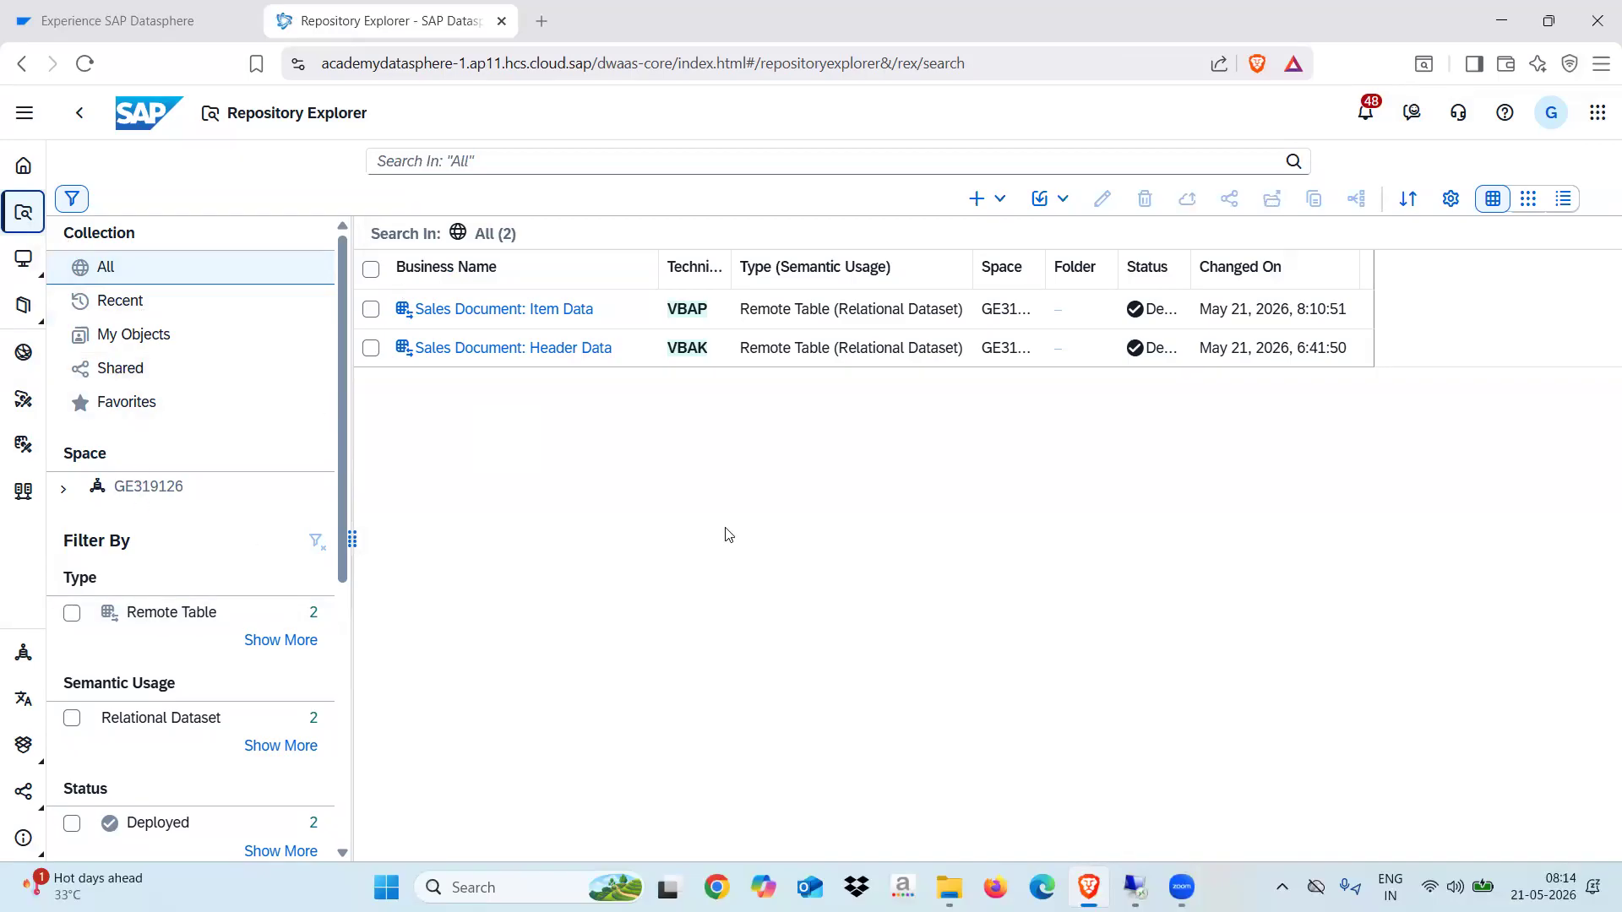
pyautogui.click(23, 167)
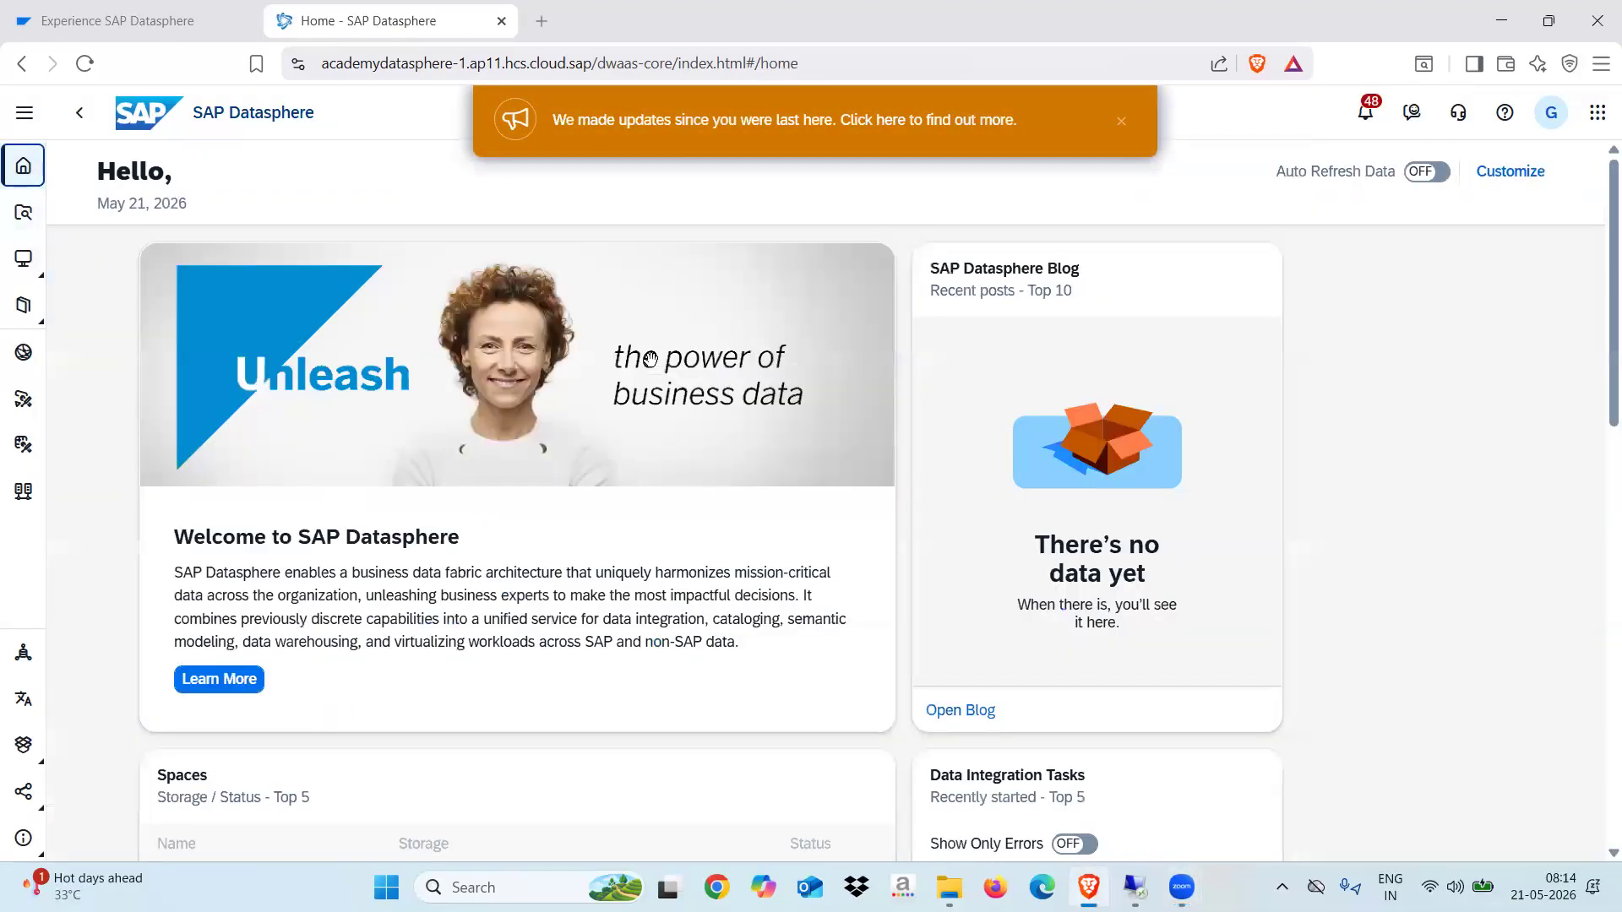
pyautogui.click(22, 447)
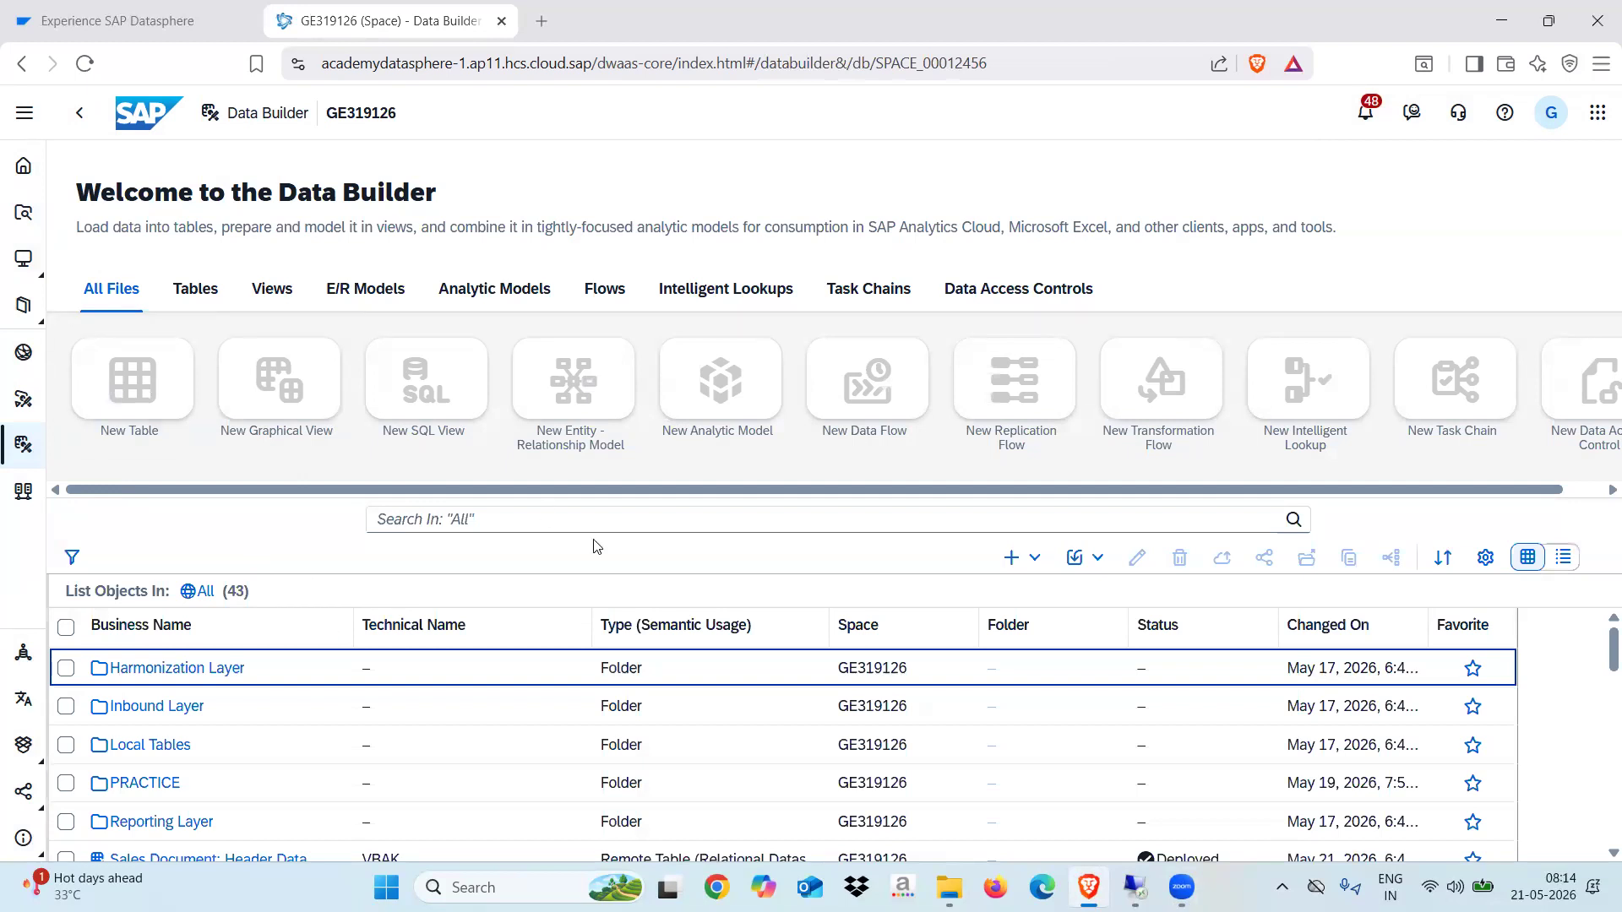
# Find TRANS_1 and VBAP in the object list and compare their Type (Semantic Usage) values.
pyautogui.scroll(-3, 1599, 647)
pyautogui.scroll(-2, 1599, 679)
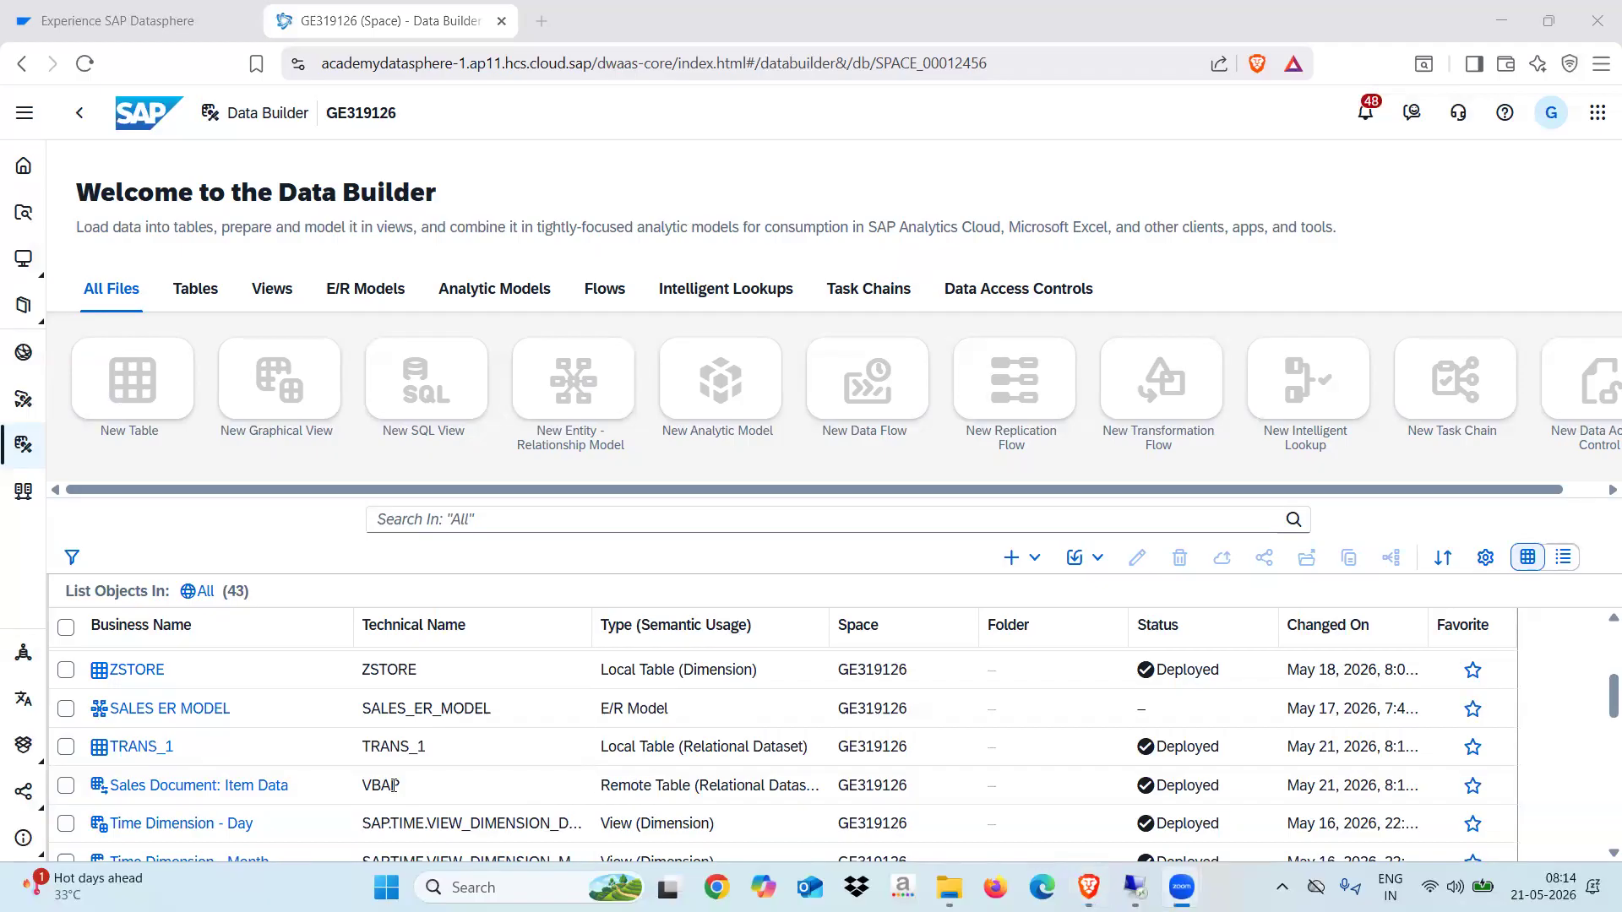
pyautogui.moveTo(603, 786); pyautogui.dragTo(809, 787)
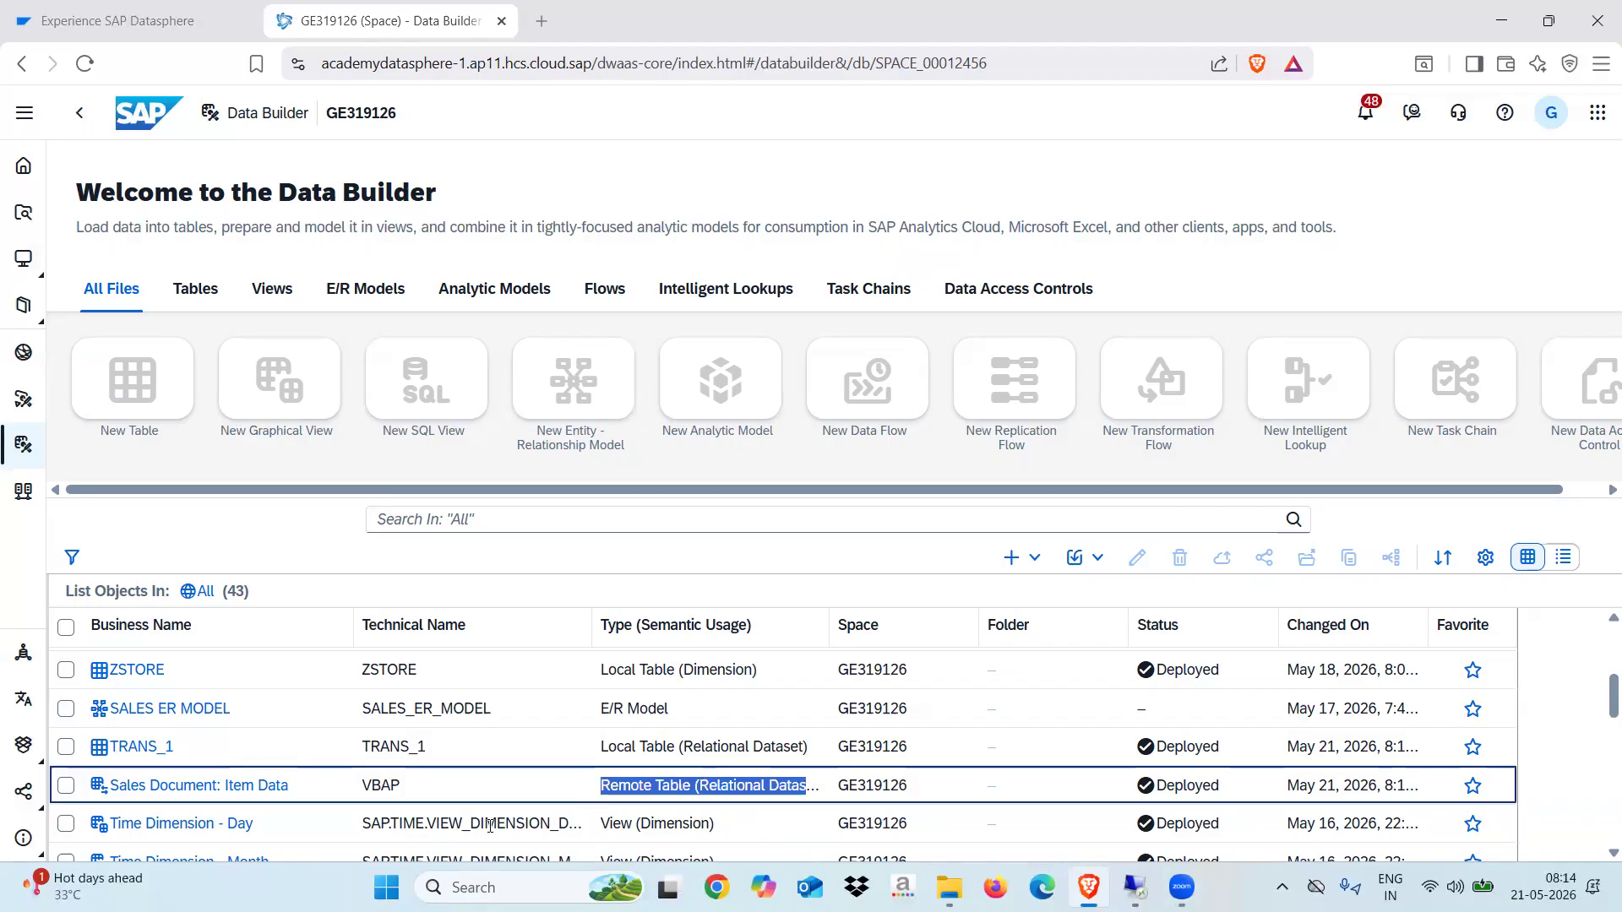
pyautogui.moveTo(602, 747); pyautogui.dragTo(818, 747)
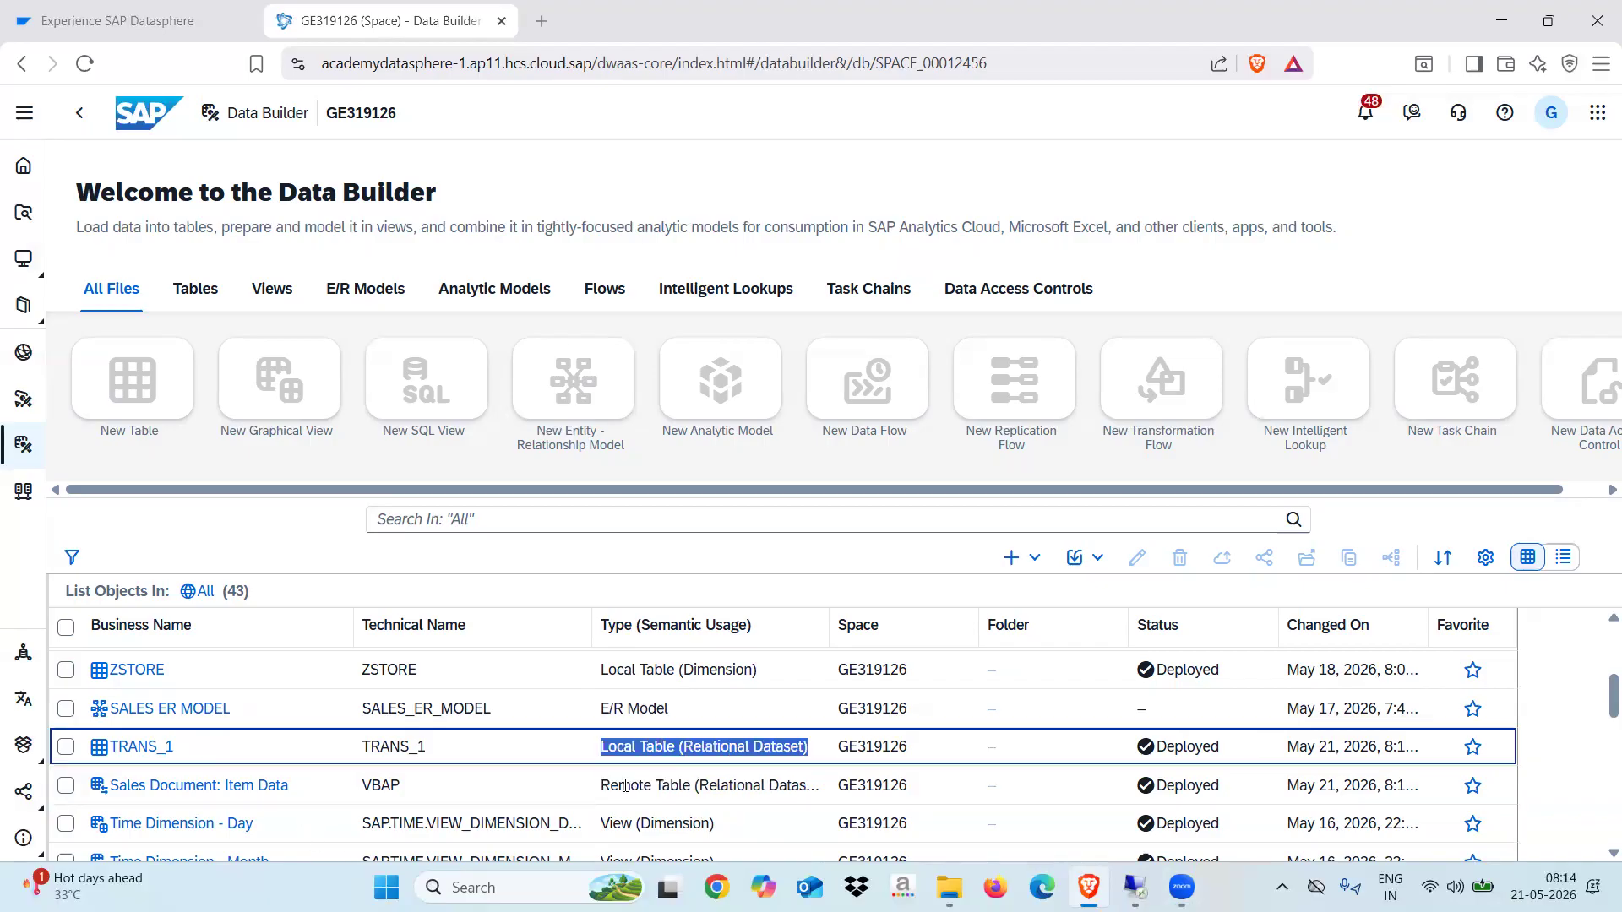
pyautogui.moveTo(605, 785); pyautogui.dragTo(808, 789)
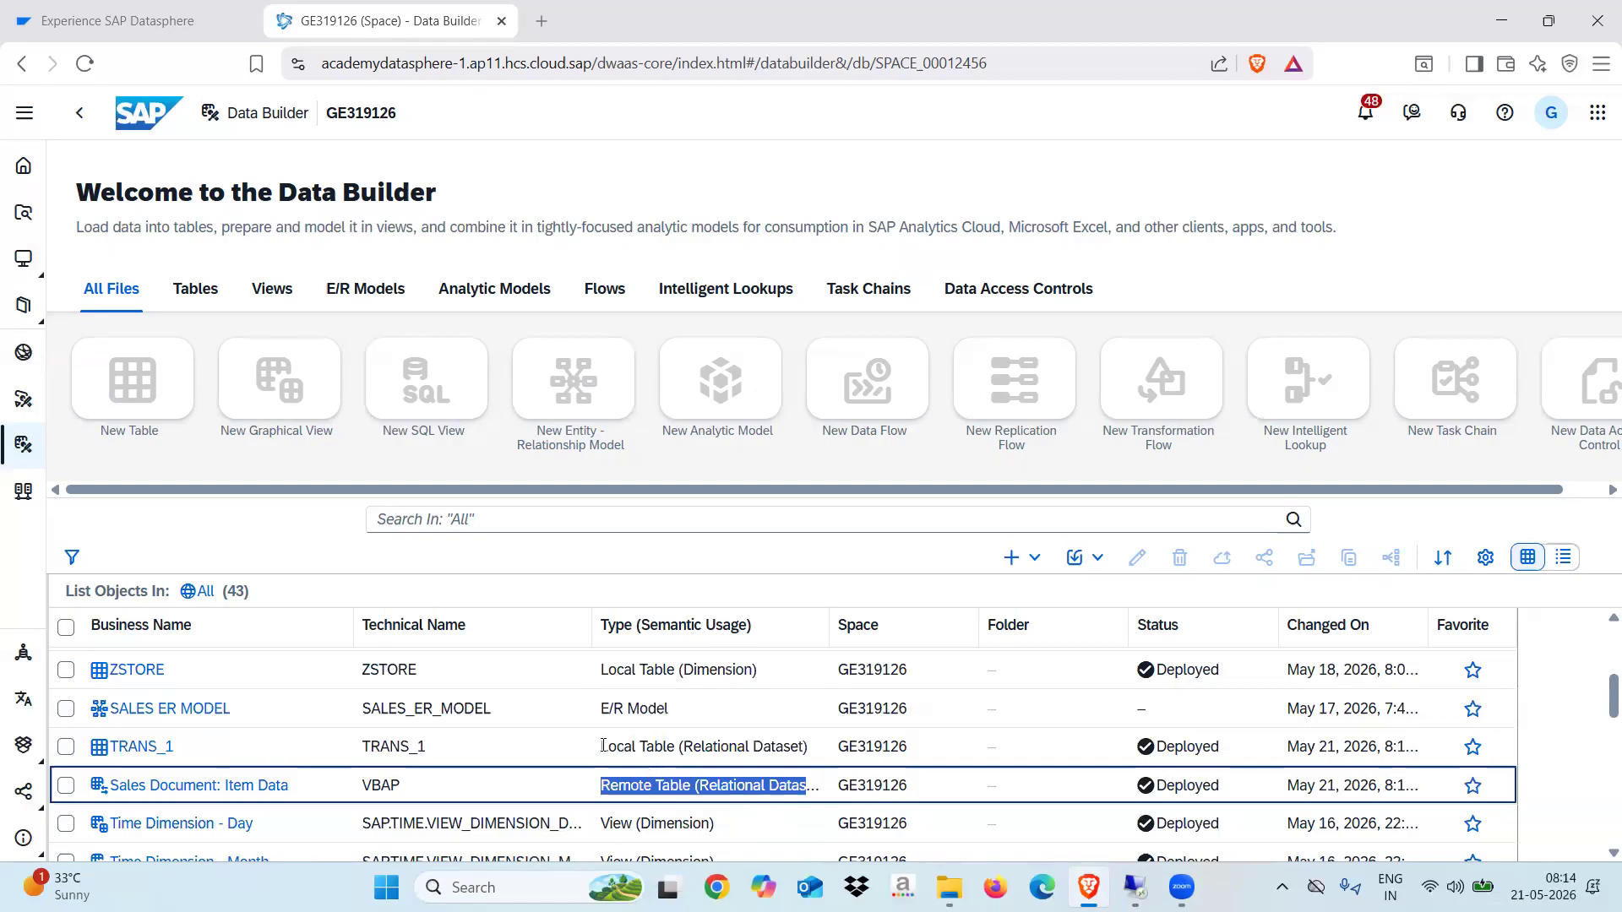
pyautogui.moveTo(600, 748); pyautogui.dragTo(685, 742)
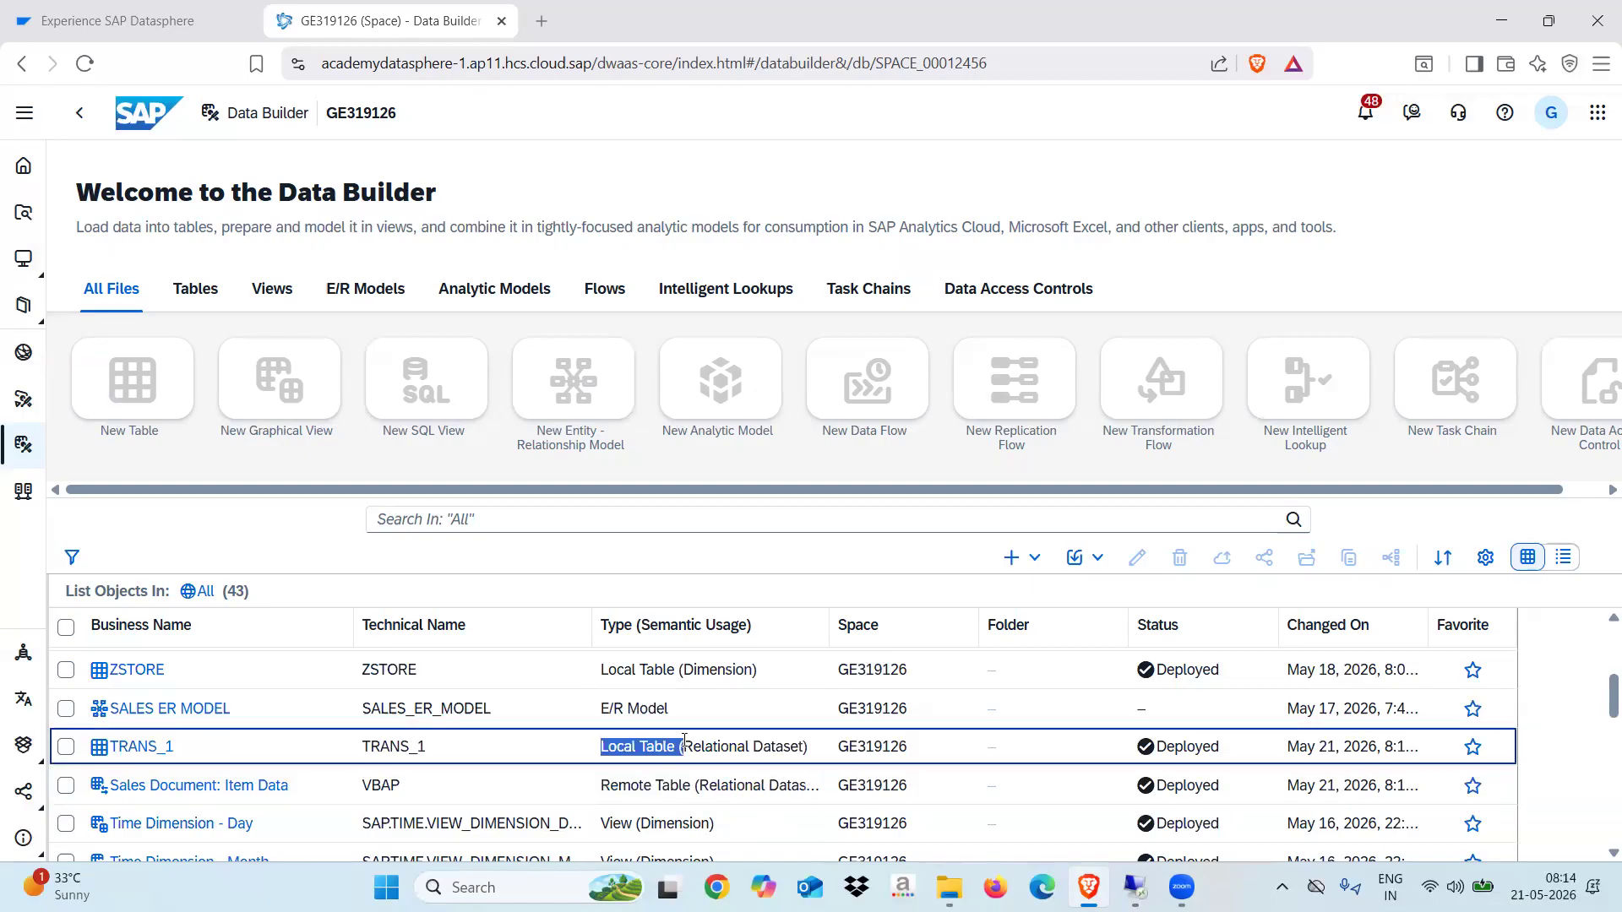
# Open the TRANS_1 local table and preview its data, resizing the preview area to read the rows.
pyautogui.click(142, 749)
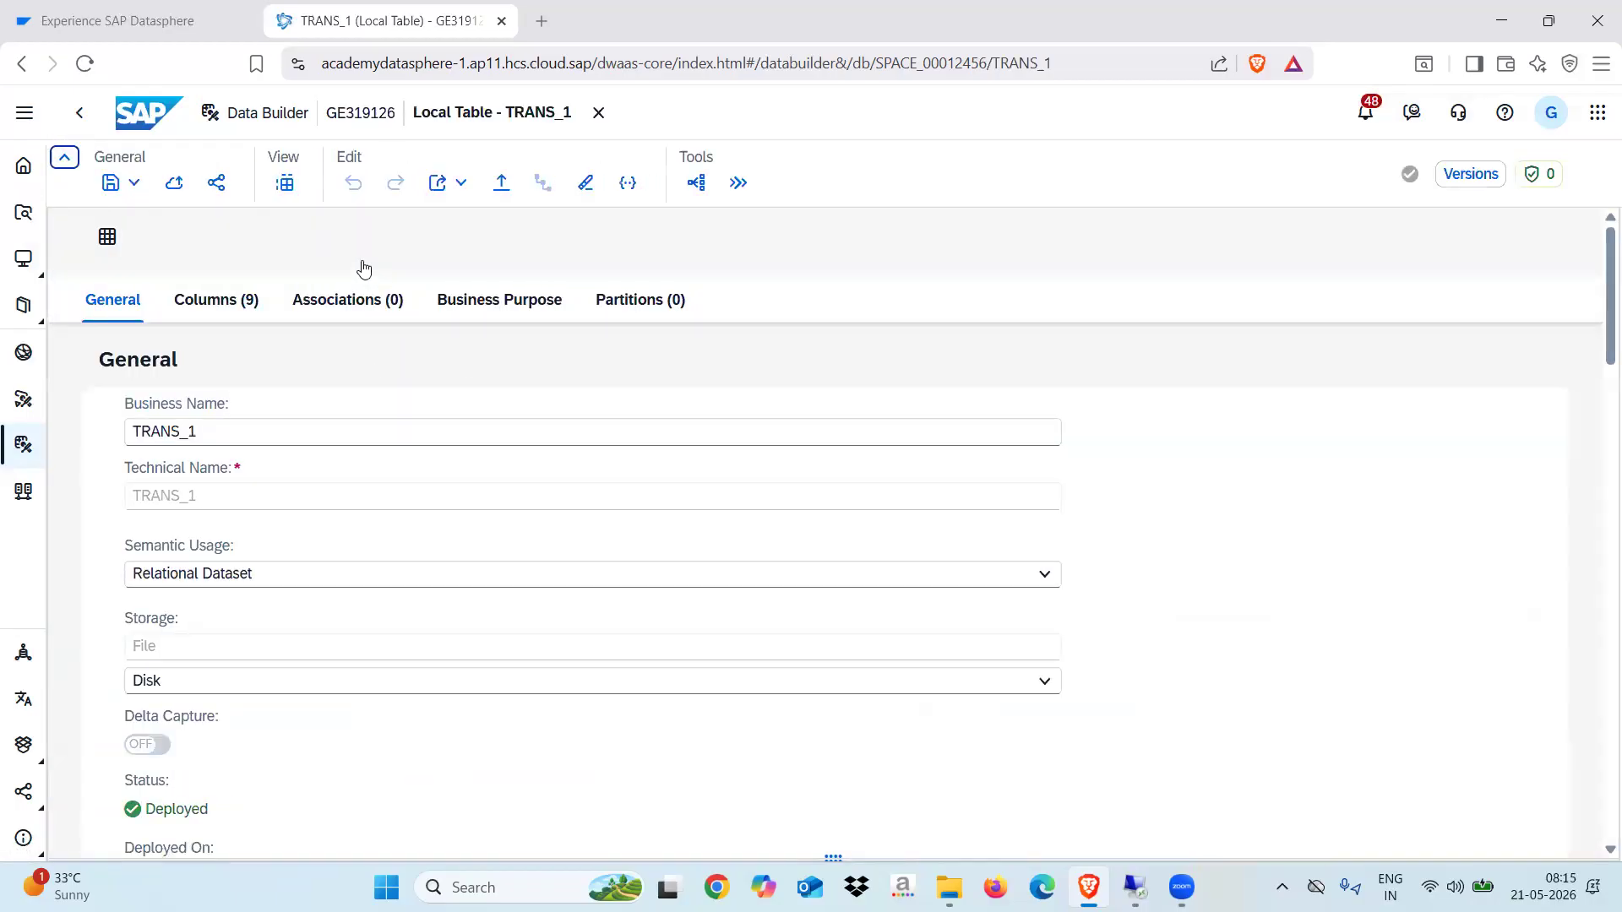
pyautogui.click(285, 183)
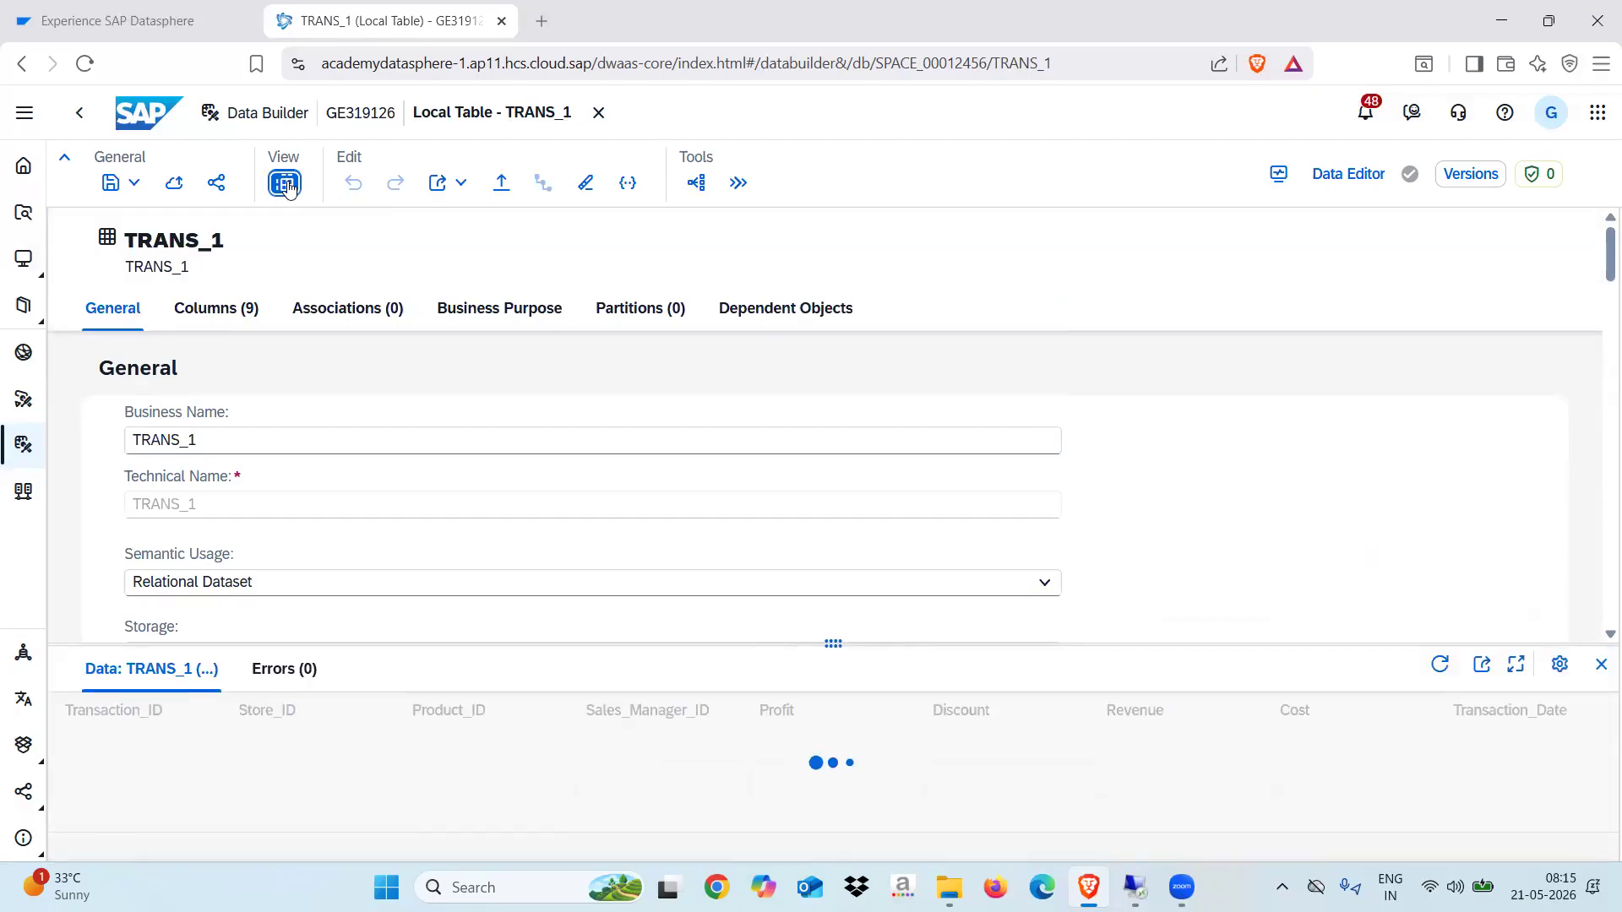
pyautogui.moveTo(882, 645); pyautogui.dragTo(887, 336)
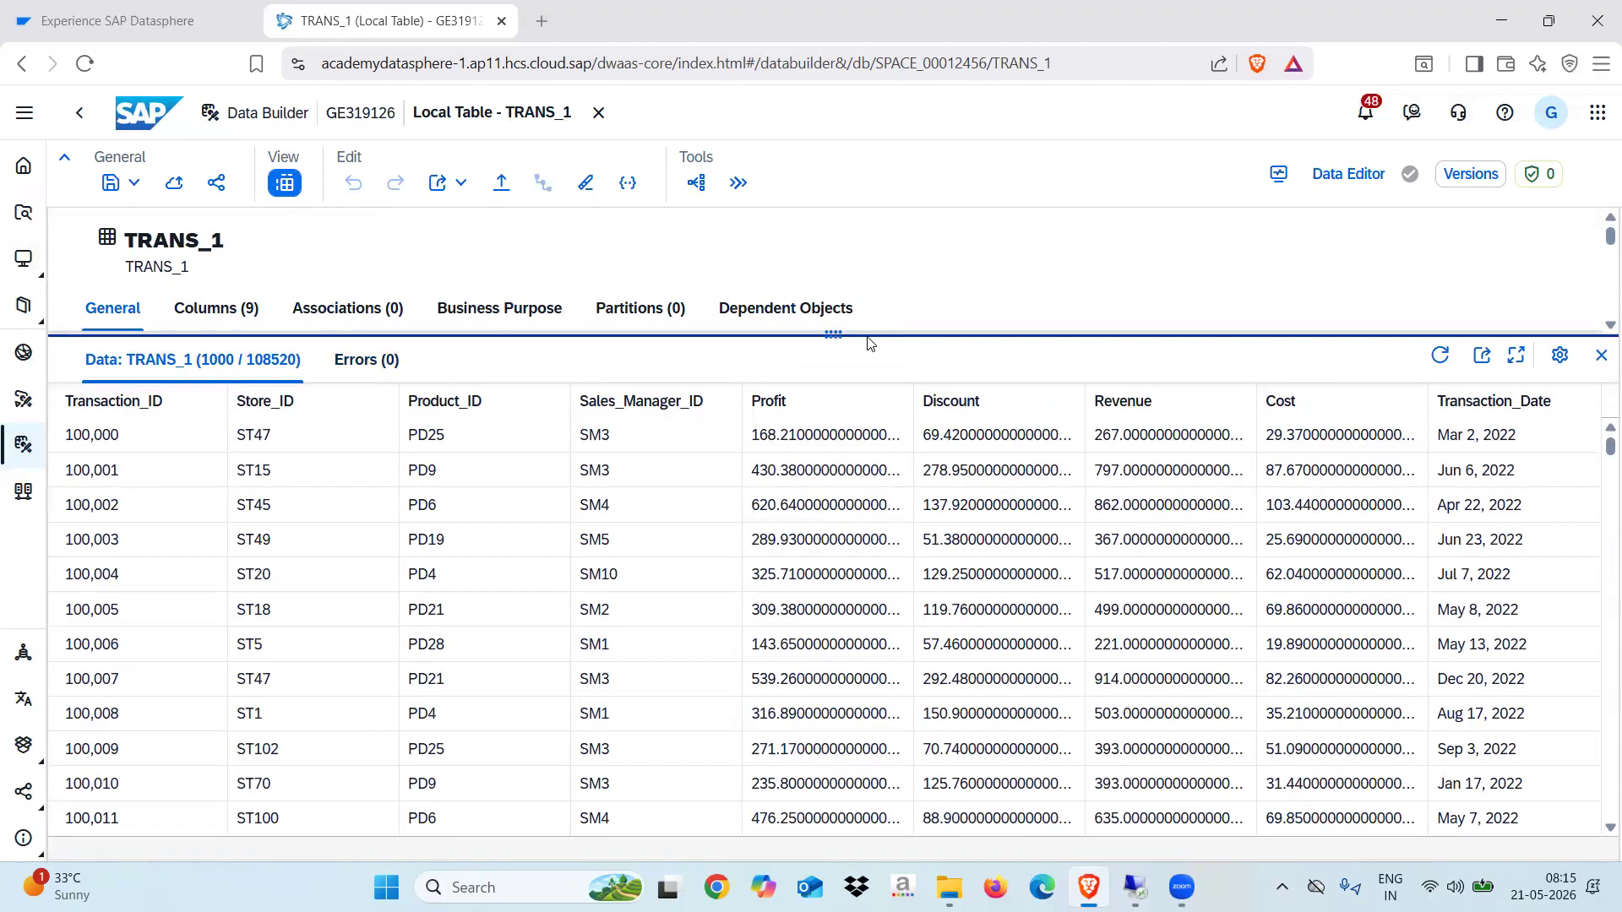
pyautogui.moveTo(870, 342); pyautogui.dragTo(866, 467)
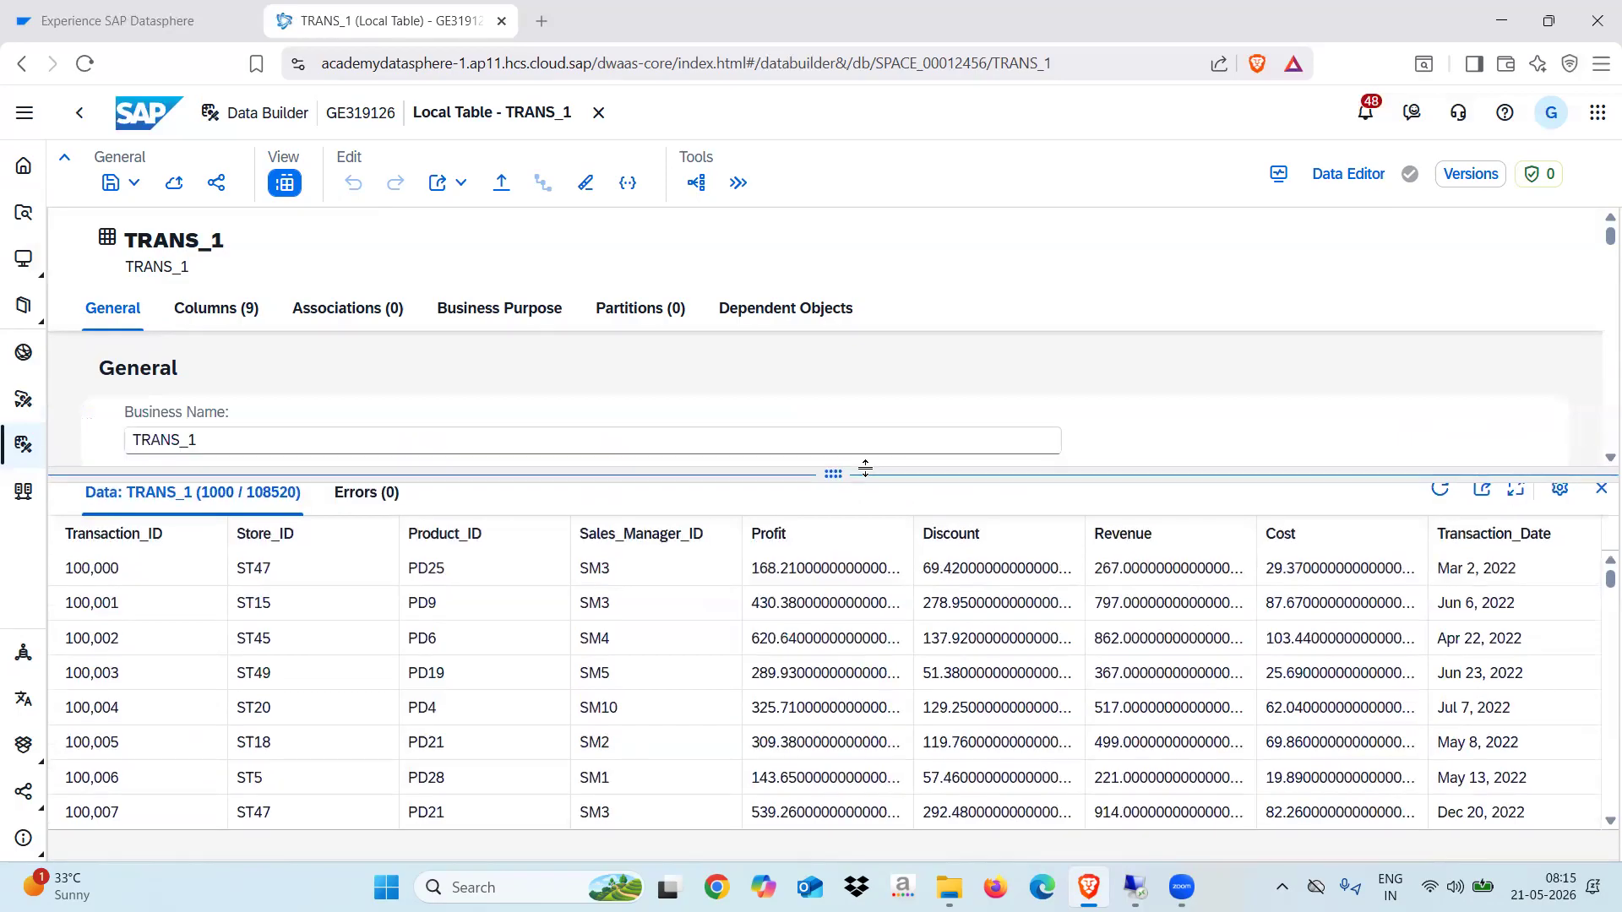
# Filter the TRANS_1 data preview to include only Transaction_ID equal to 100,000.
pyautogui.click(1559, 490)
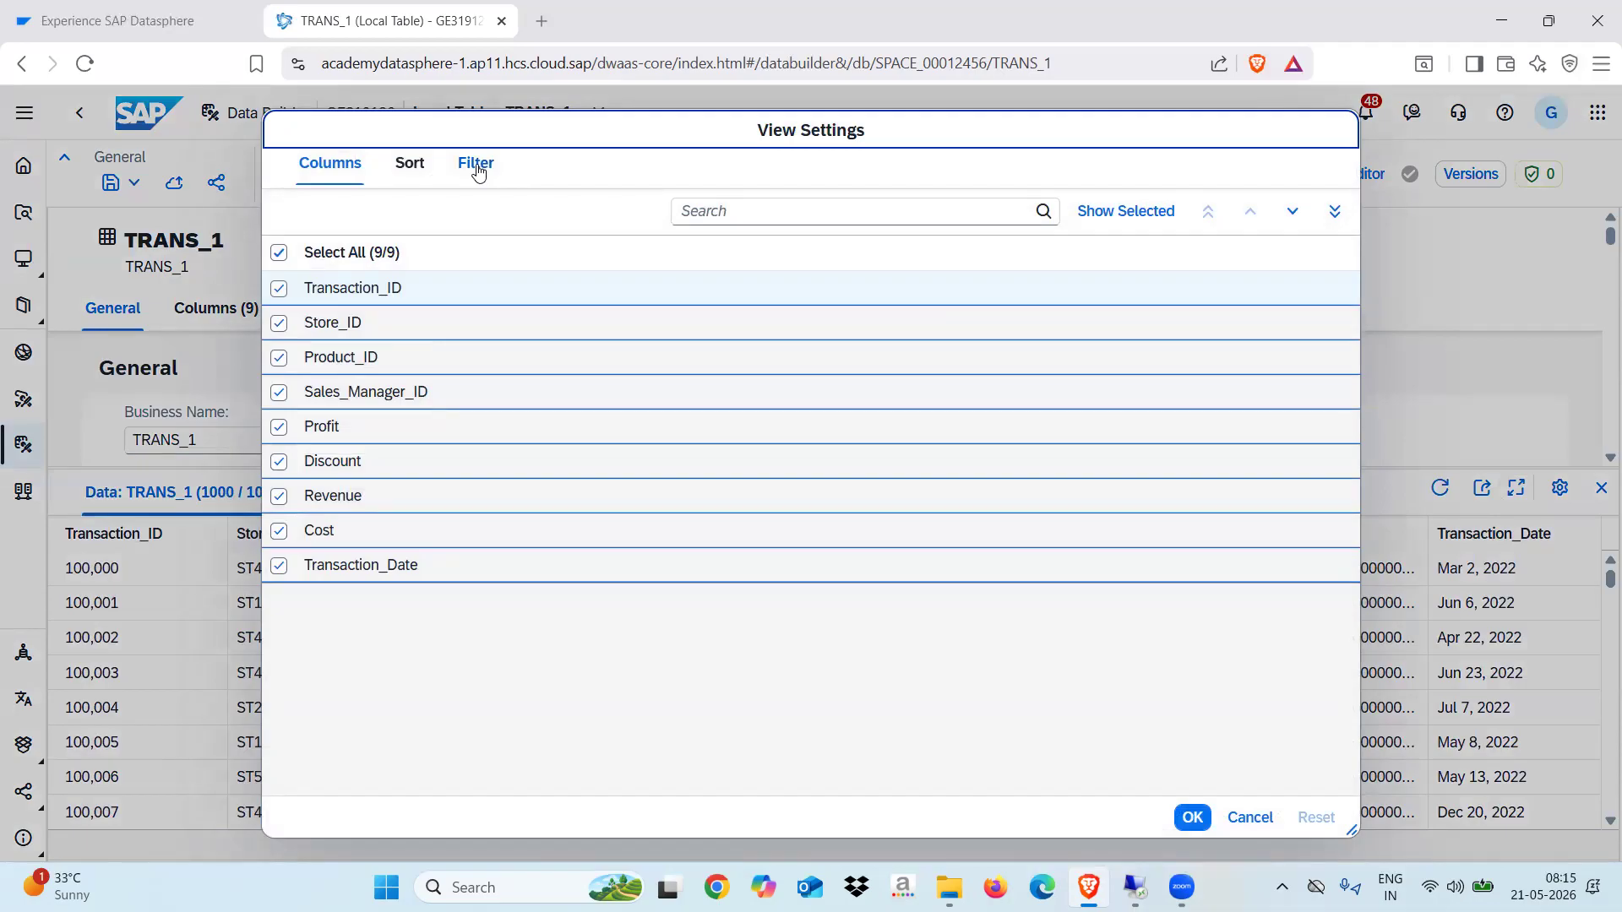
pyautogui.click(477, 165)
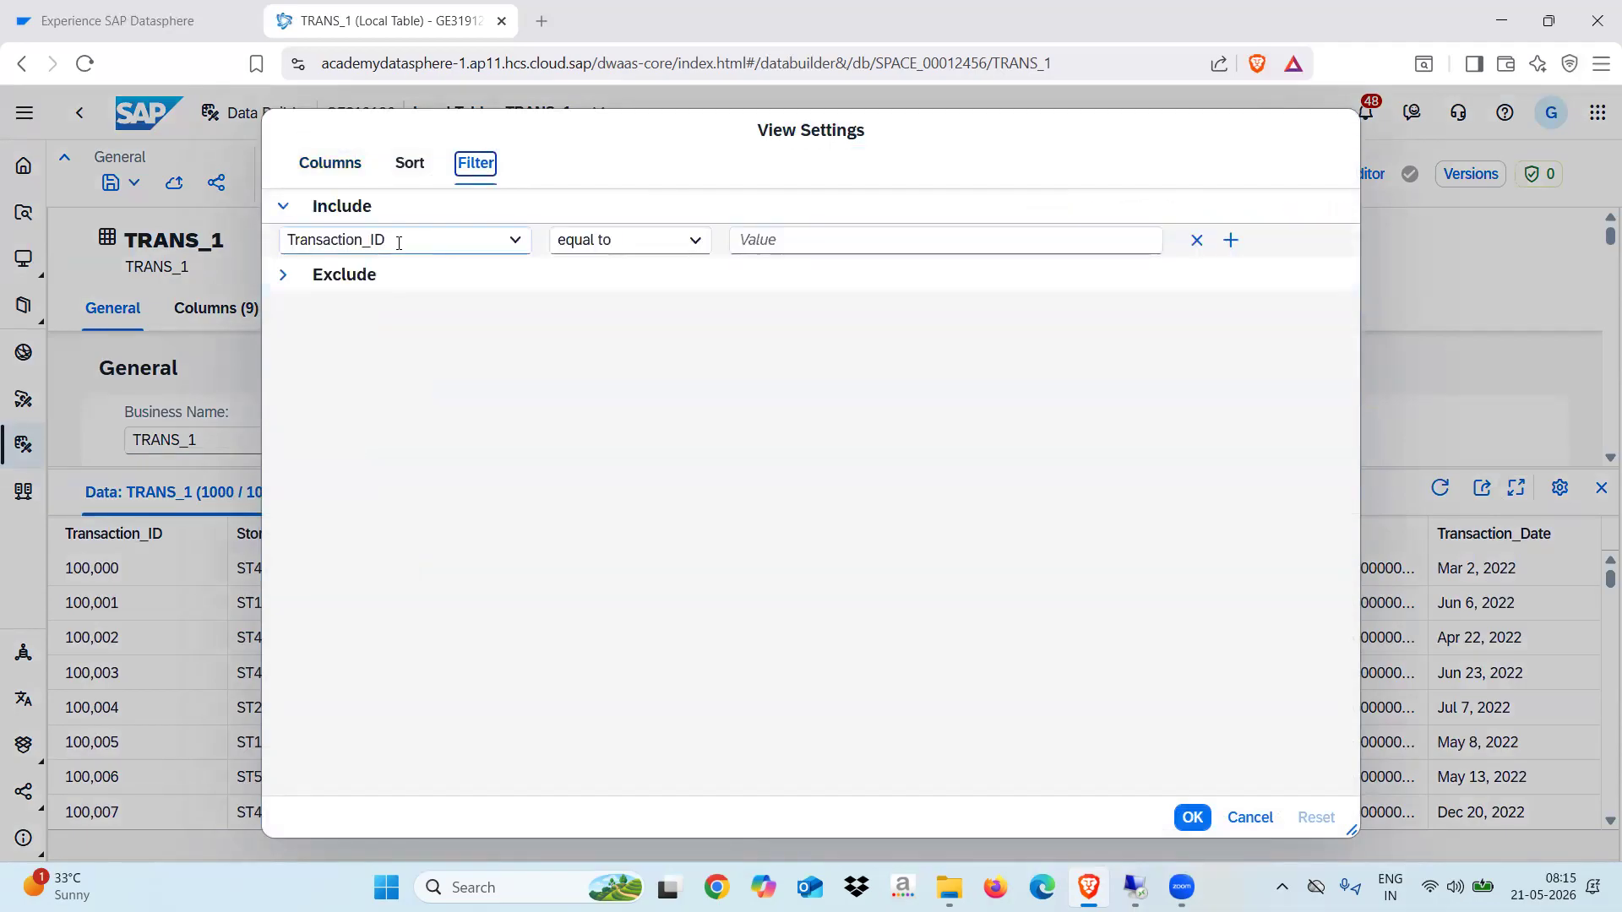
pyautogui.click(771, 243)
pyautogui.write('100,000')
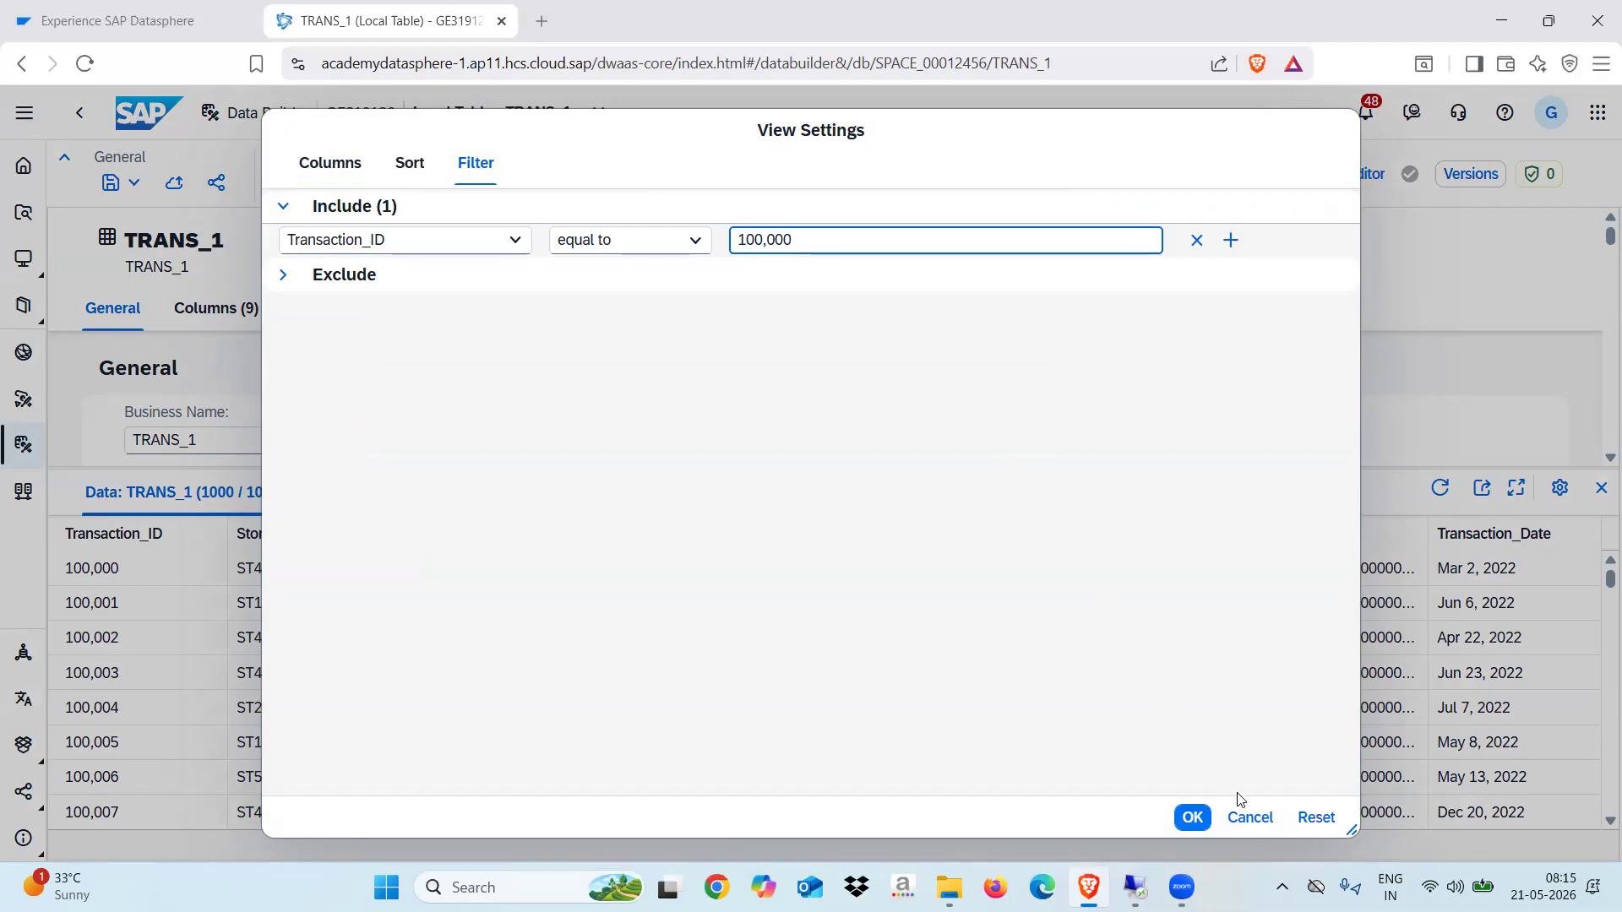
pyautogui.click(1192, 817)
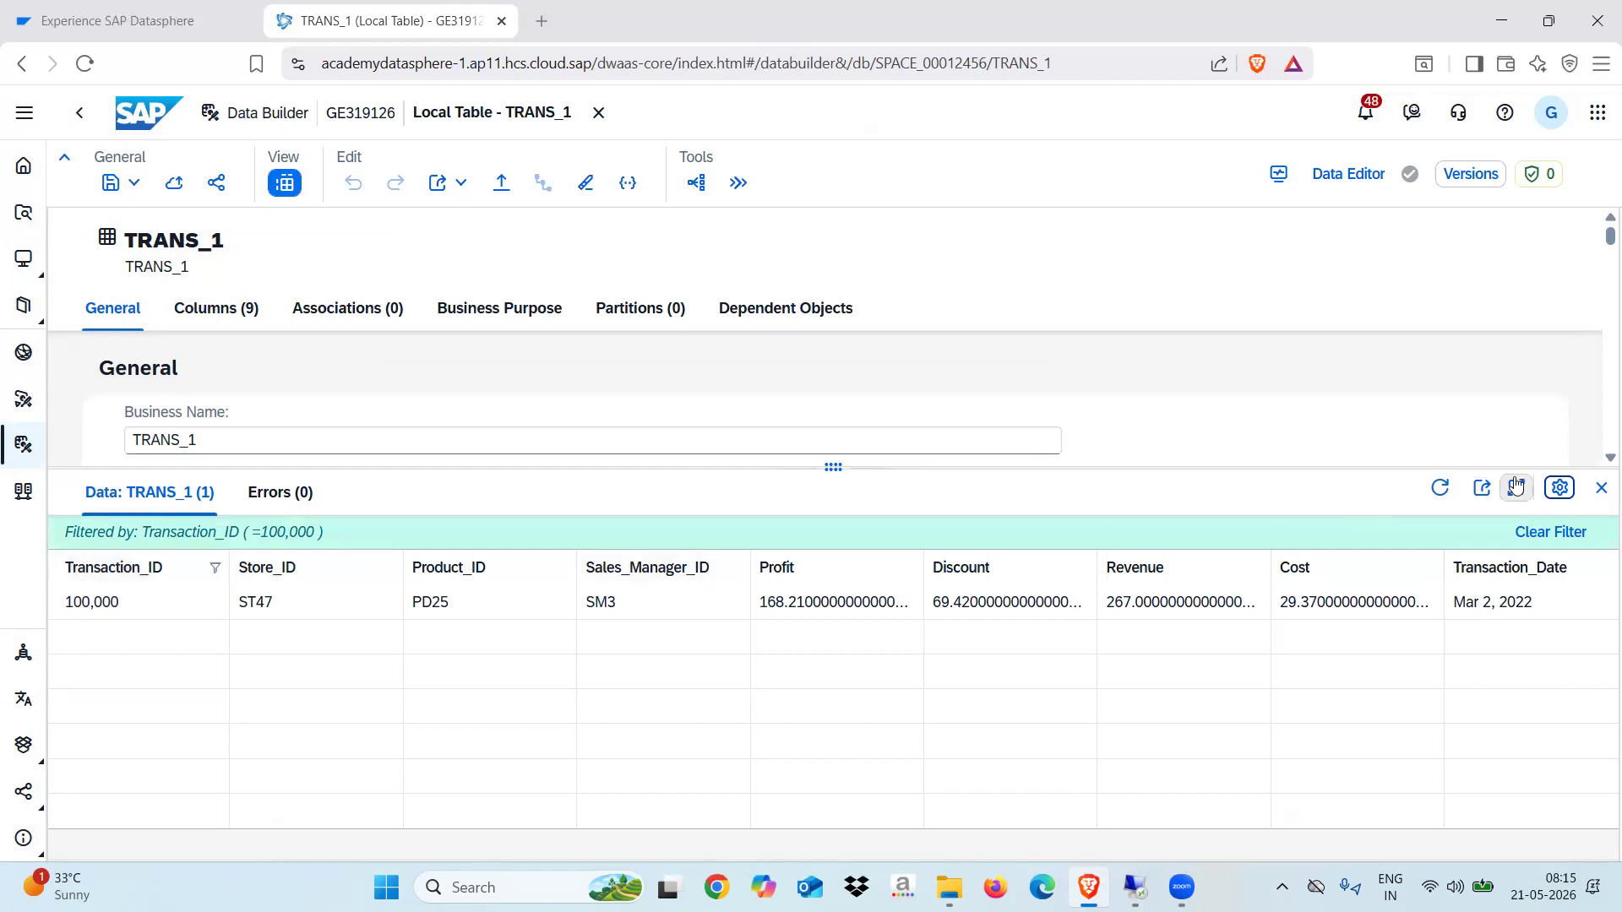
# Close the filtered data preview of TRANS_1, reopen it and enlarge the preview area.
pyautogui.click(1600, 489)
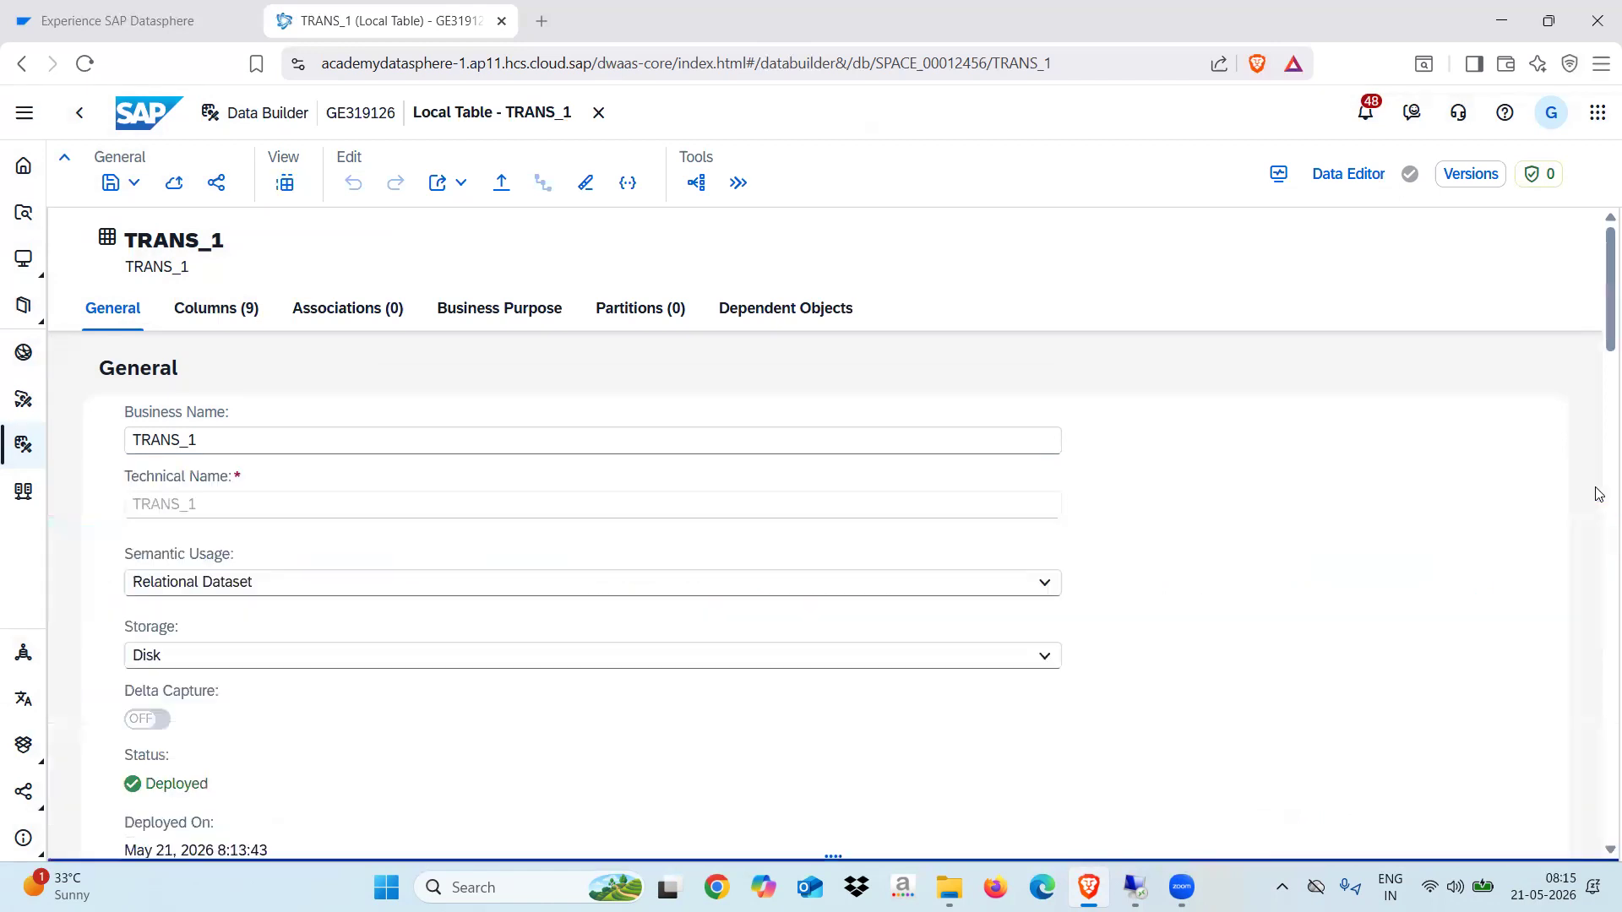
pyautogui.click(288, 185)
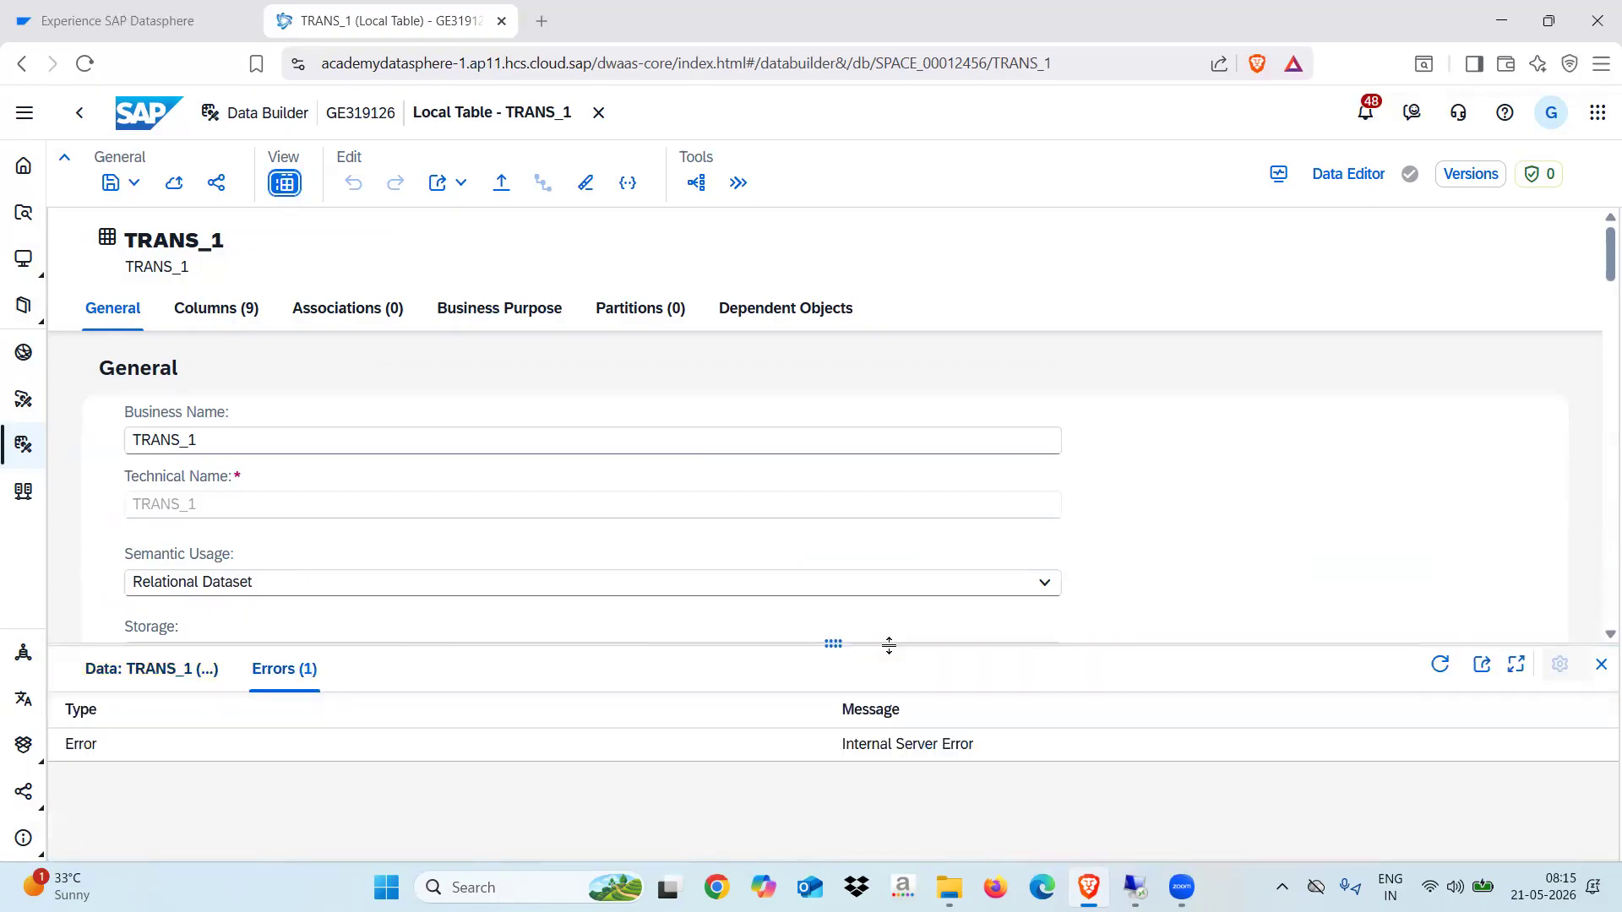
pyautogui.moveTo(889, 645); pyautogui.dragTo(887, 500)
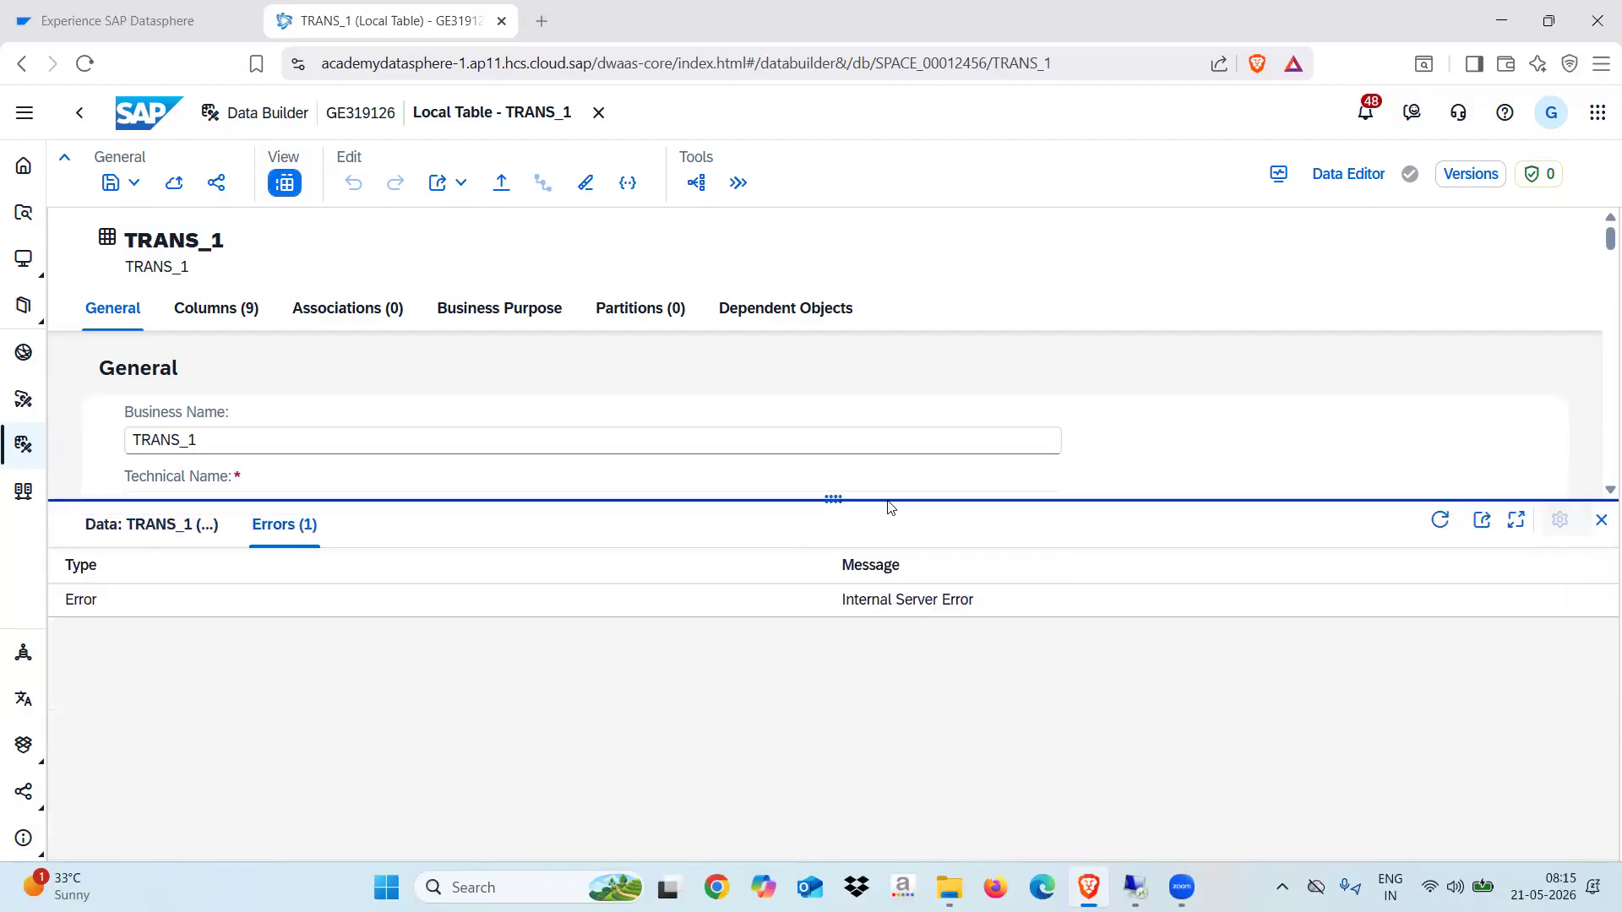
# Reload the TRANS_1 data preview by hiding and showing it, and extend the preview area to fit more rows.
pyautogui.click(286, 187)
pyautogui.click(286, 187)
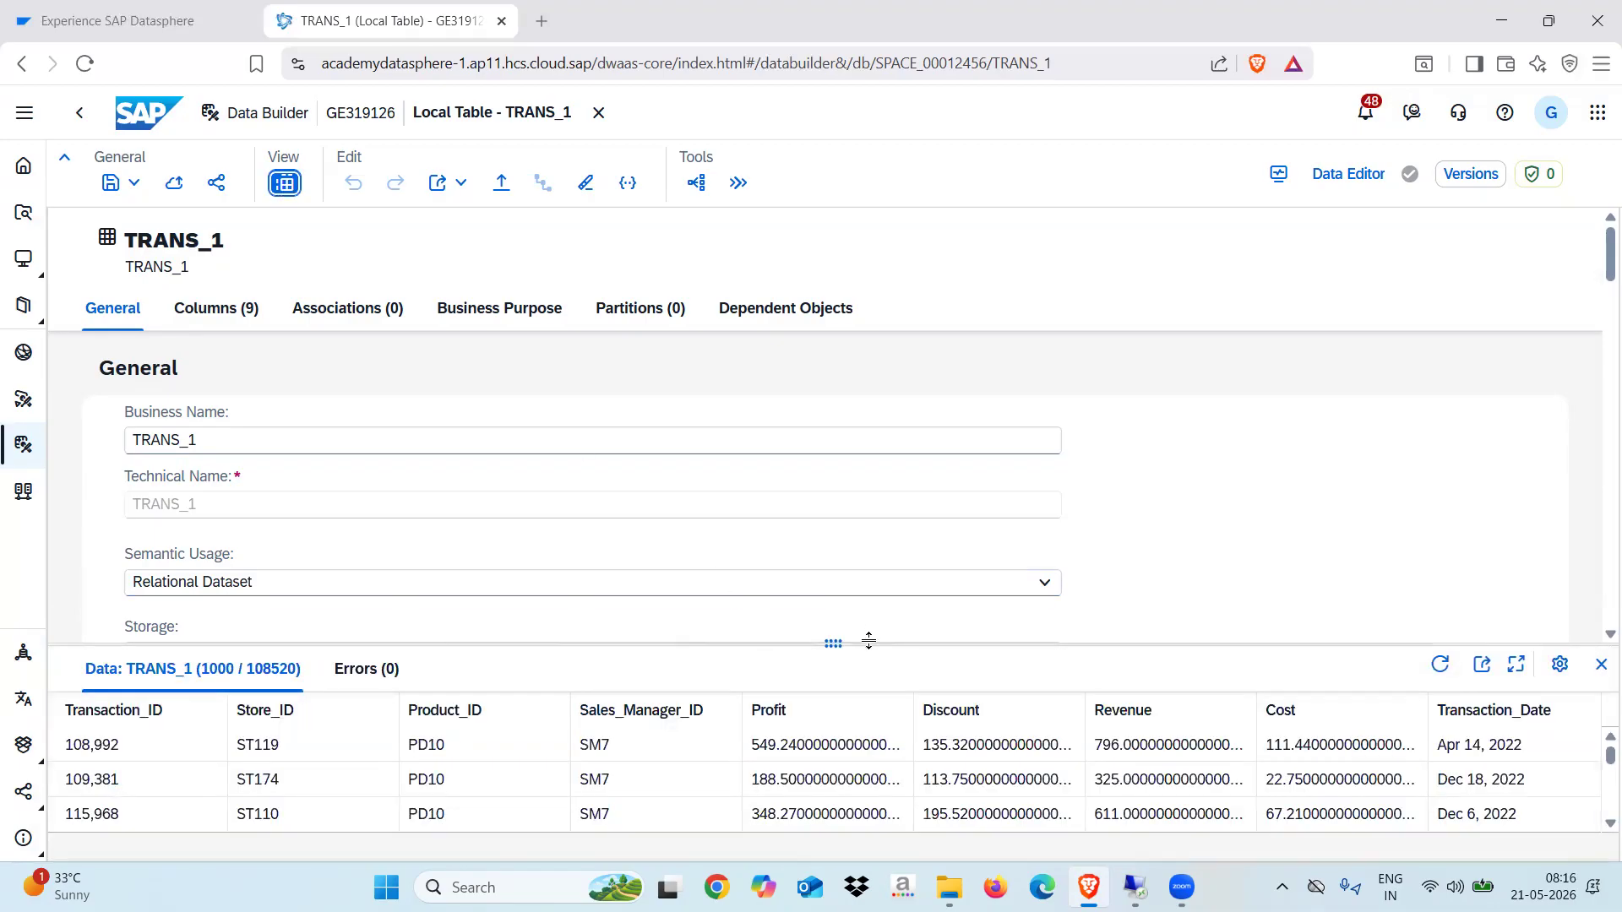
pyautogui.moveTo(868, 640); pyautogui.dragTo(862, 445)
pyautogui.rightClick(861, 445)
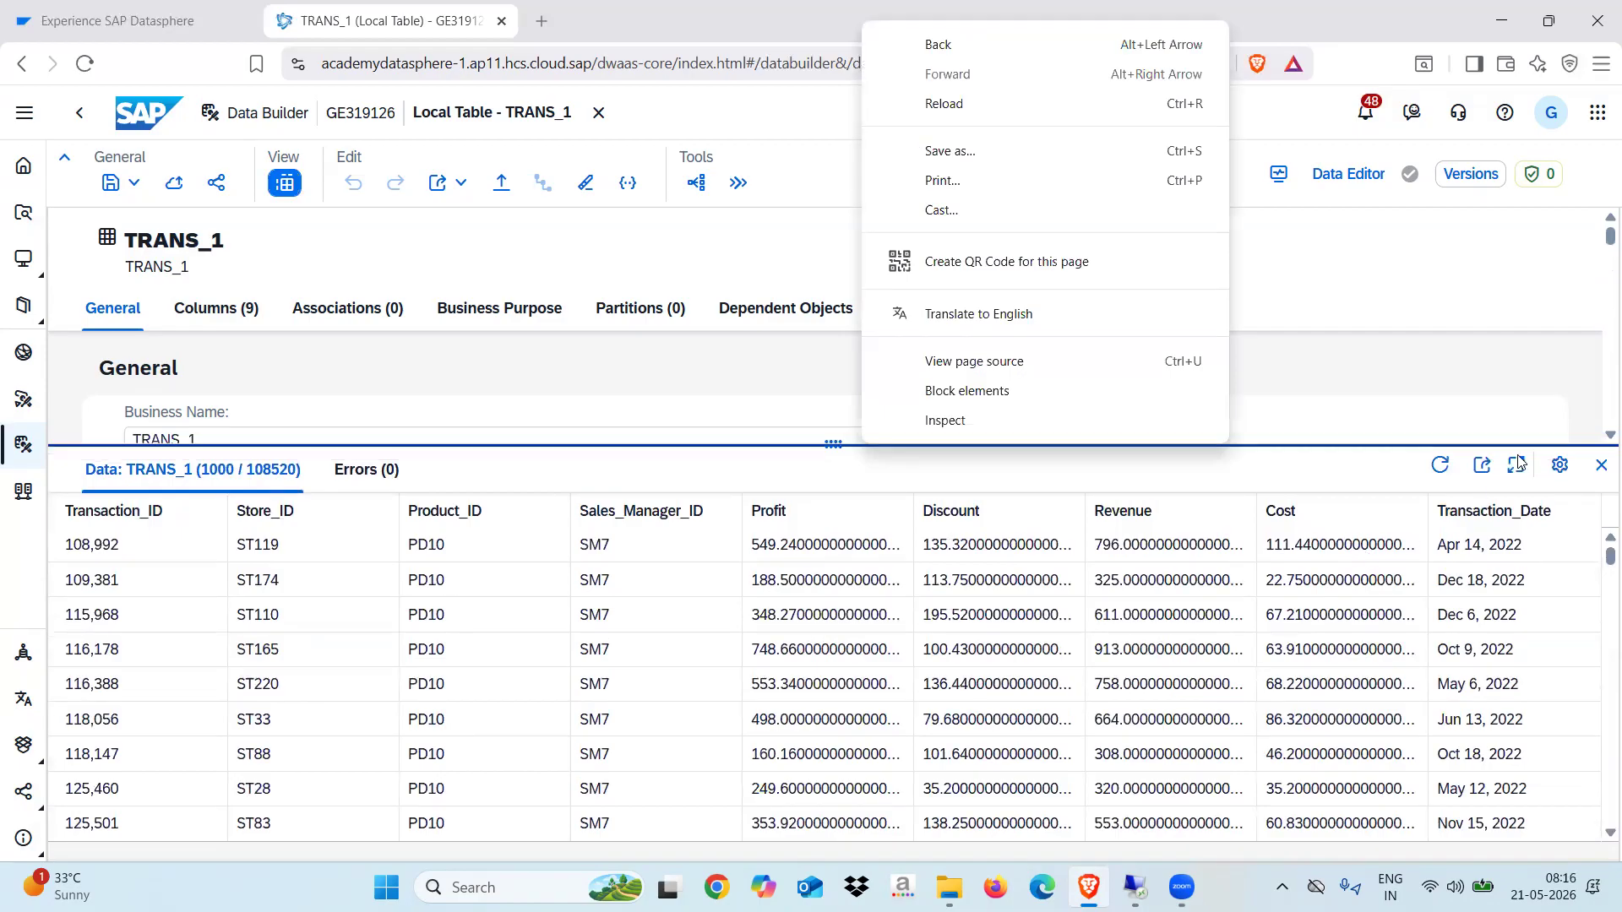
pyautogui.click(1559, 465)
pyautogui.click(1559, 465)
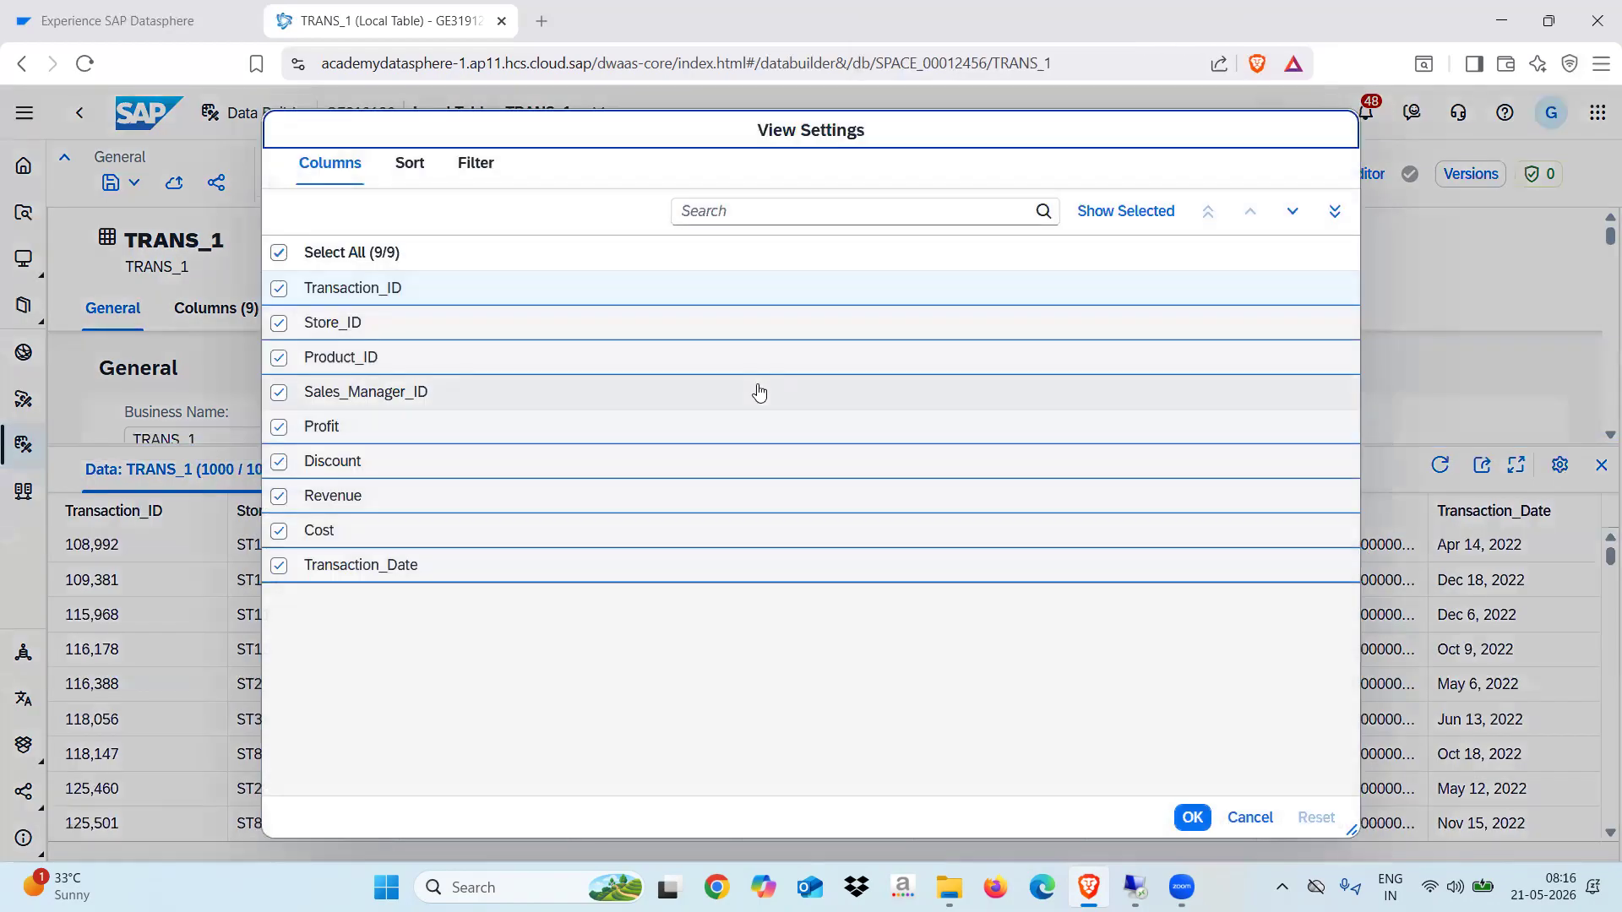
pyautogui.click(488, 172)
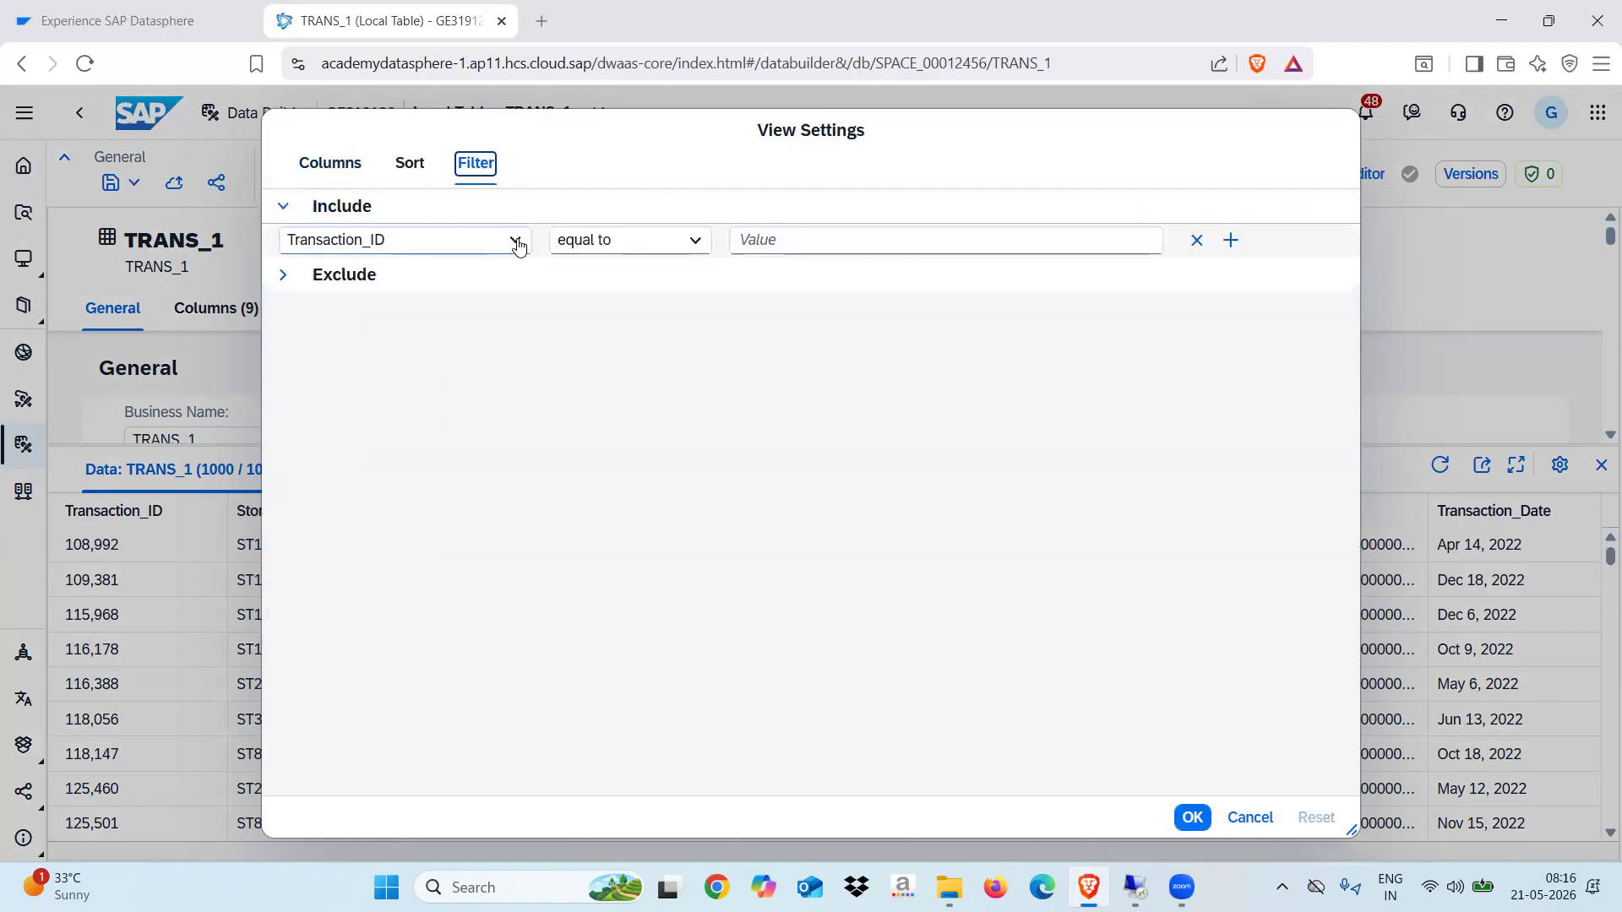
pyautogui.click(1232, 243)
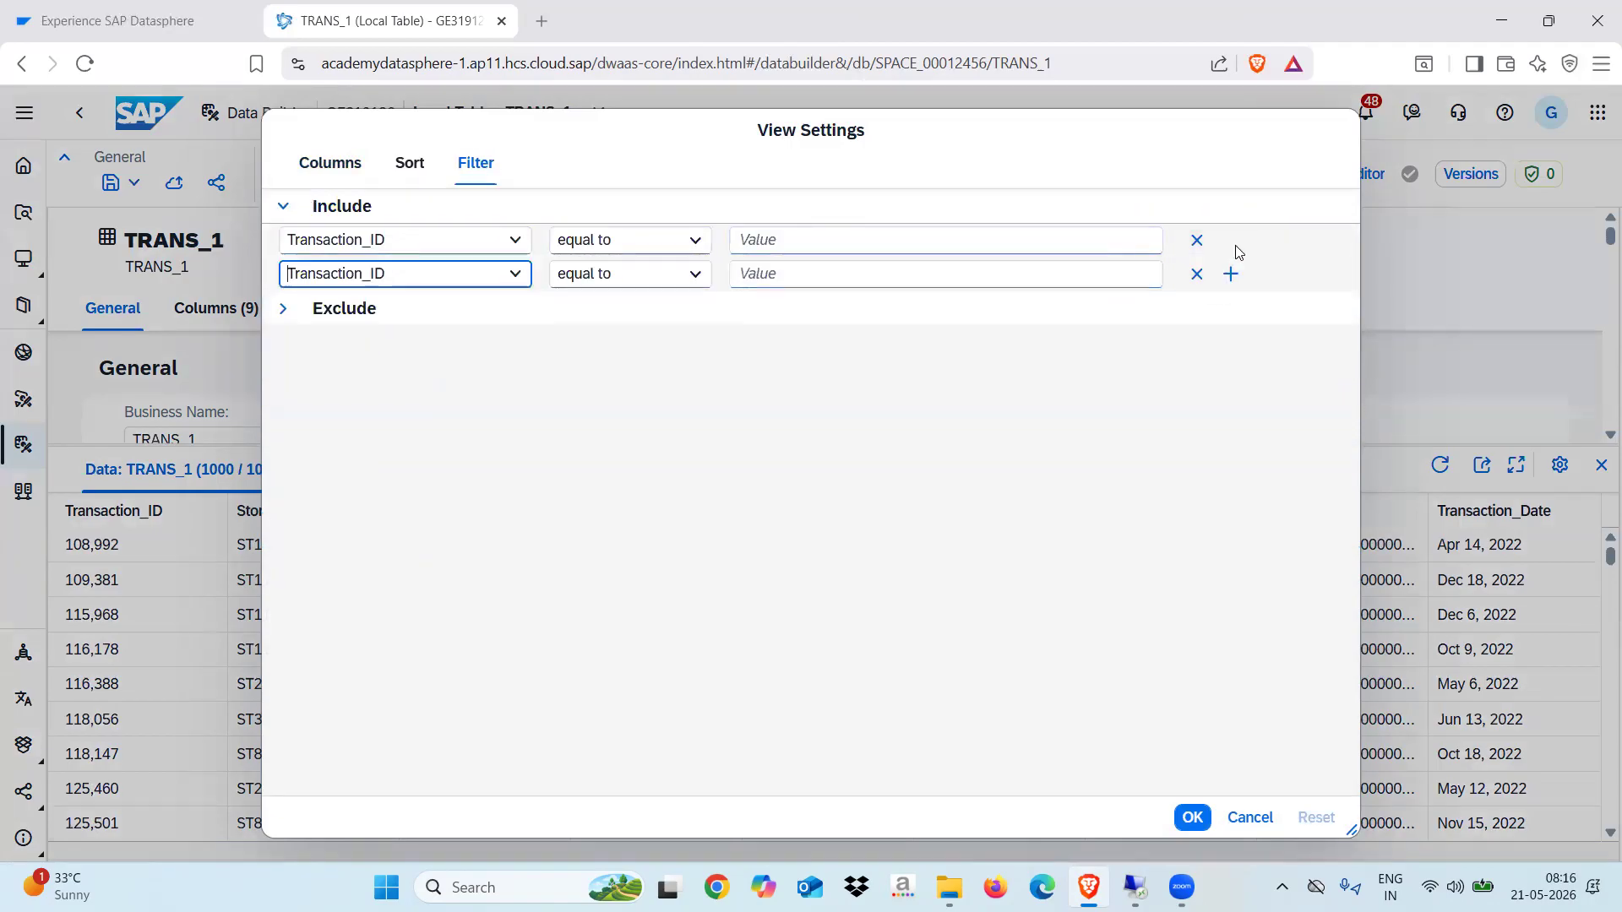
pyautogui.click(1231, 273)
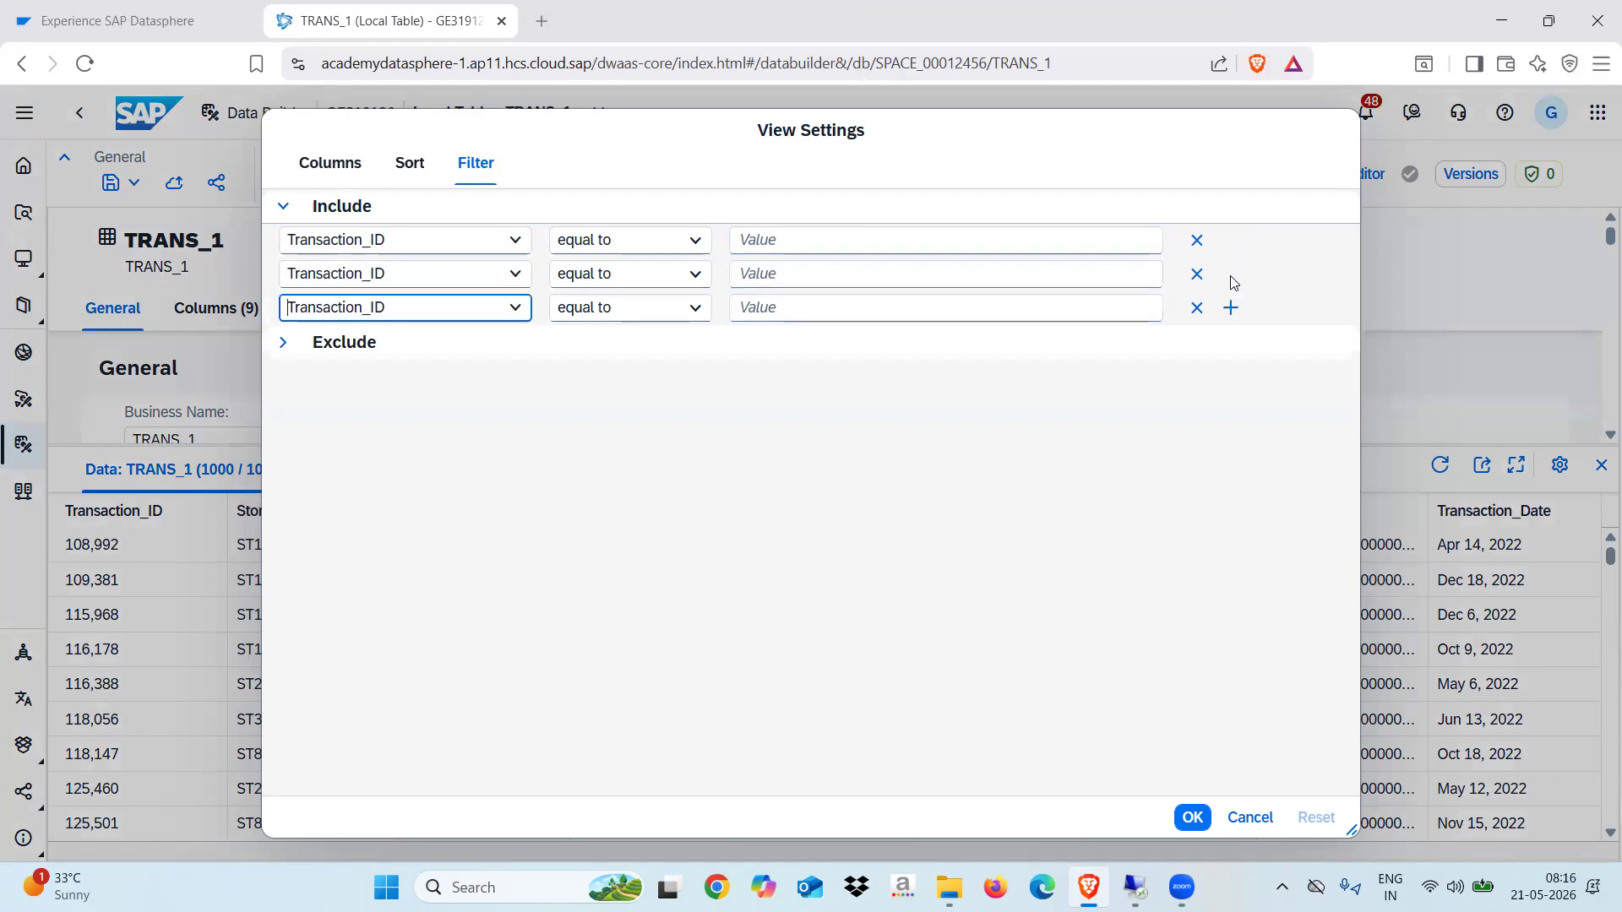
pyautogui.click(518, 277)
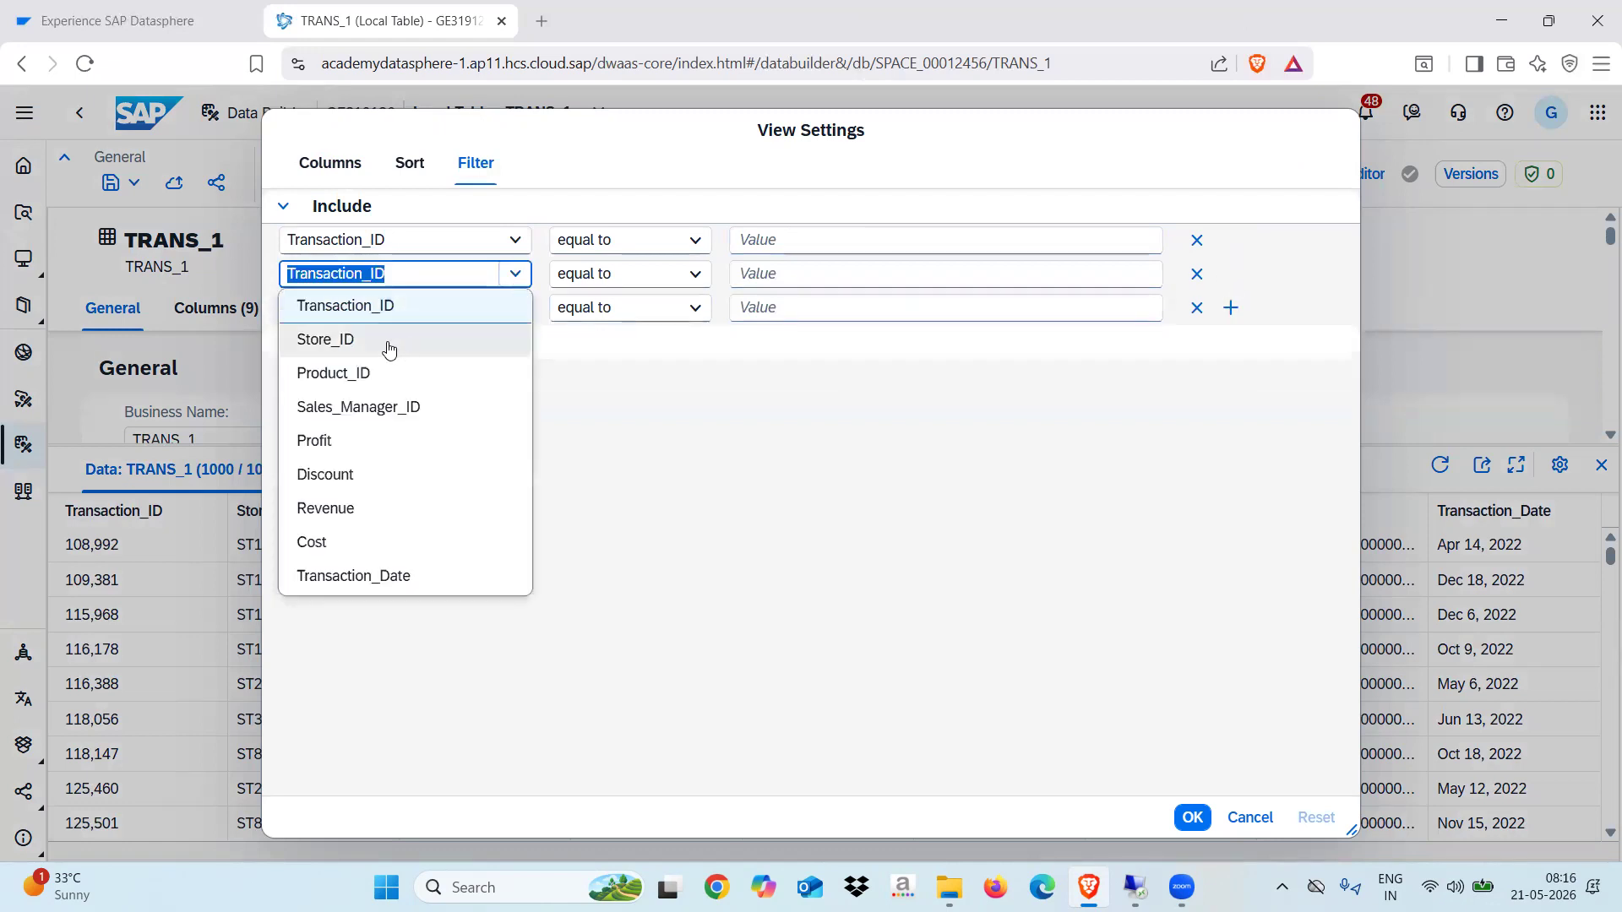
pyautogui.click(355, 342)
pyautogui.click(512, 309)
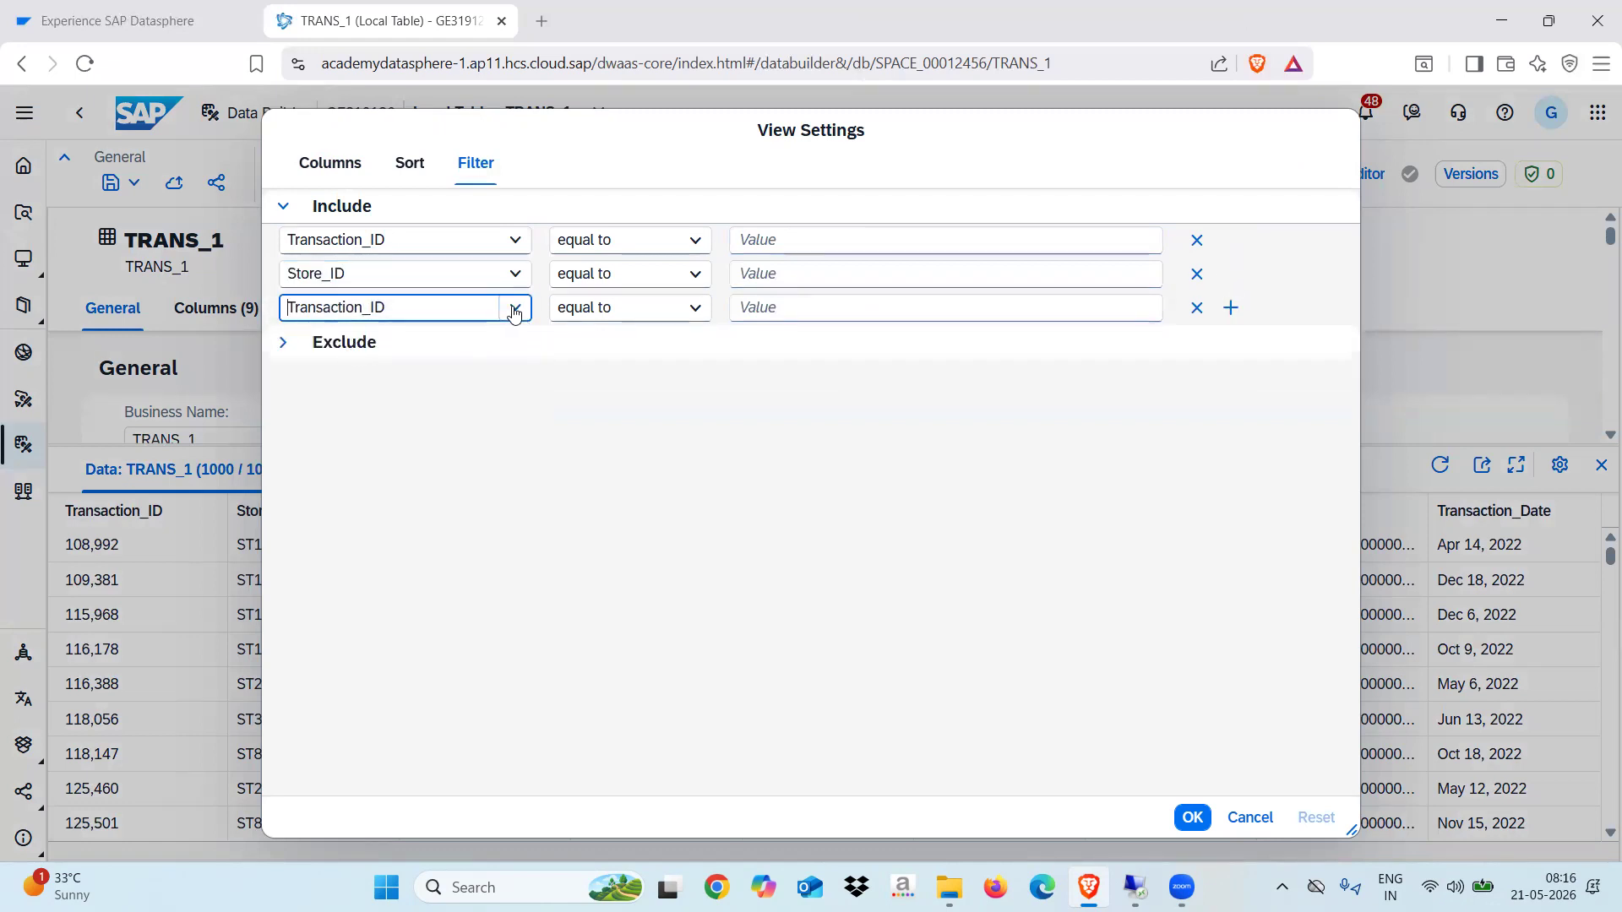
pyautogui.click(342, 409)
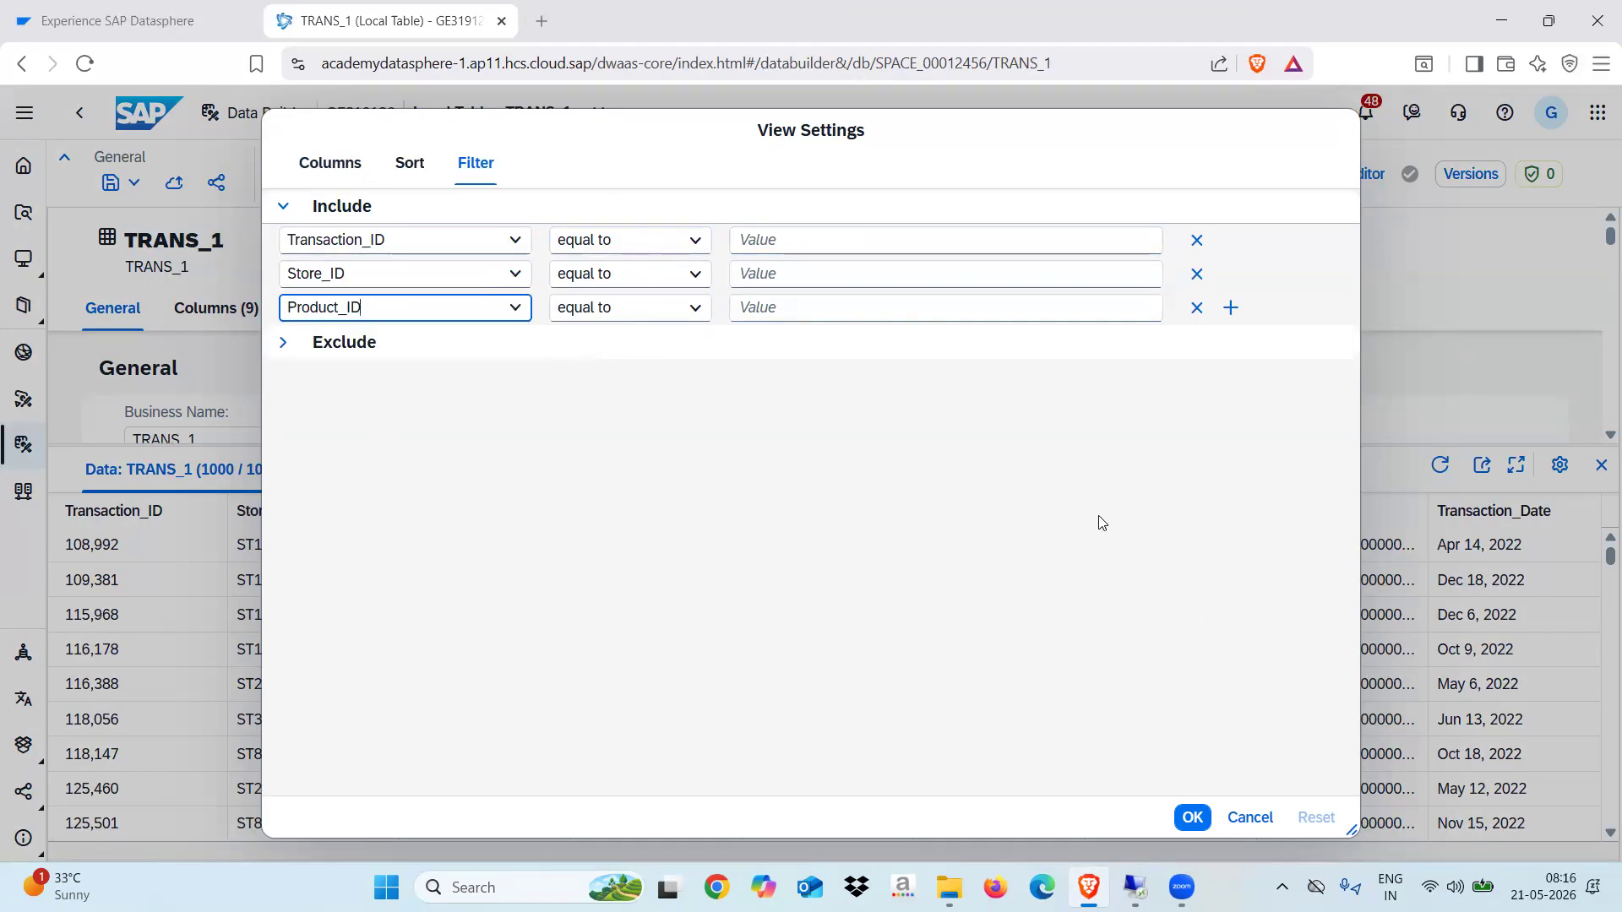
pyautogui.click(1249, 816)
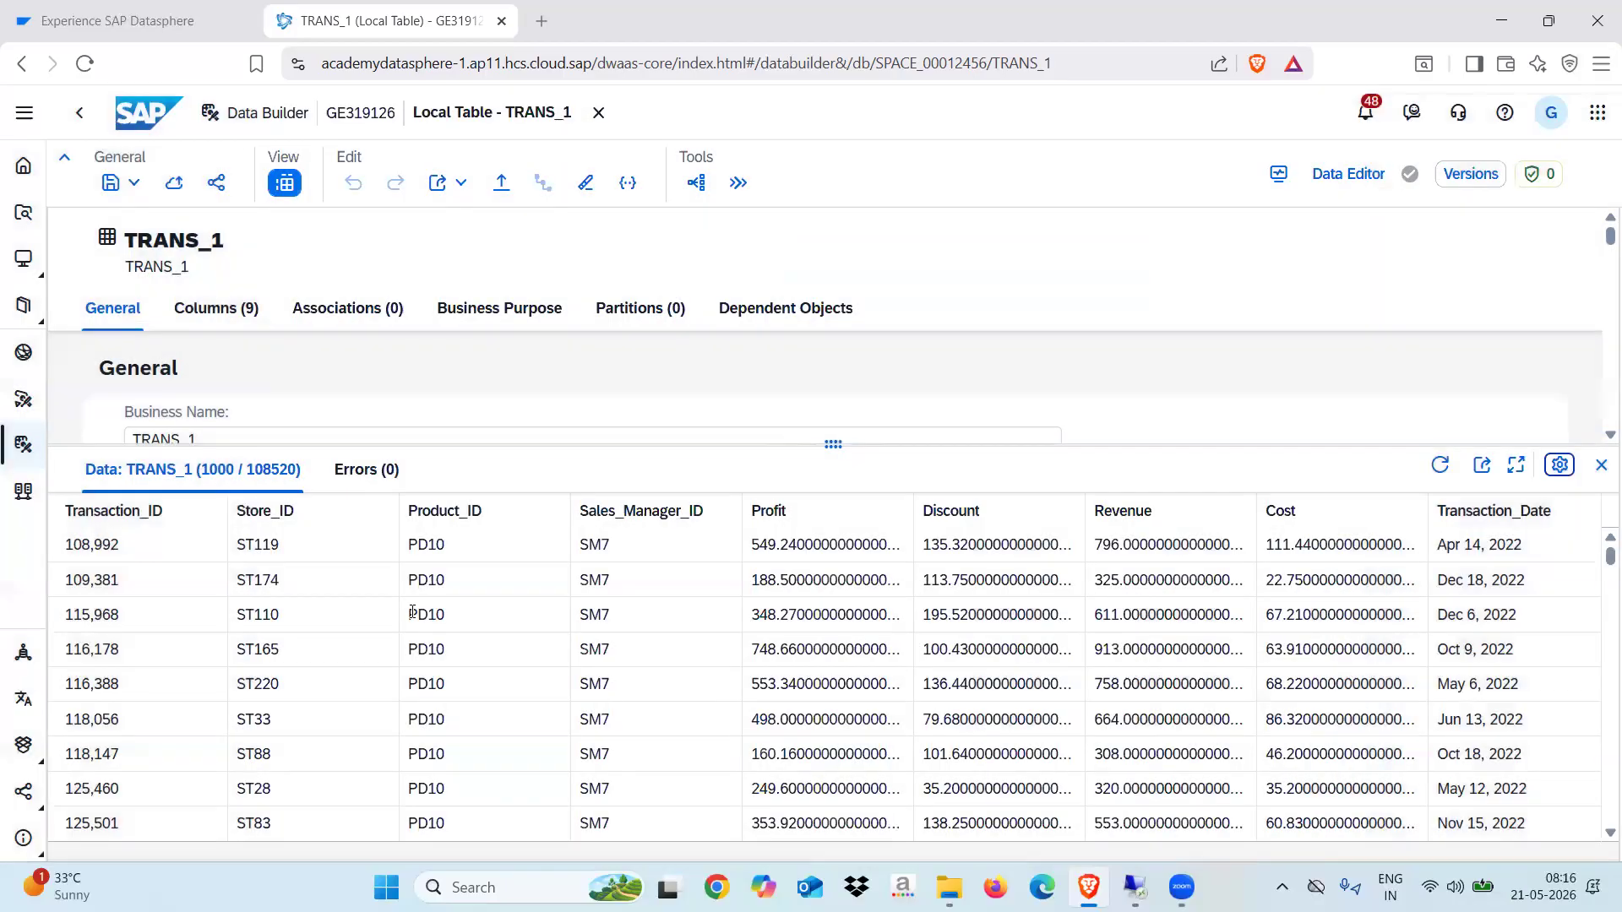
# Filter the TRANS_1 data preview to include only rows with Store_ID equal to ST119.
pyautogui.click(283, 547)
pyautogui.moveTo(284, 547); pyautogui.dragTo(241, 547)
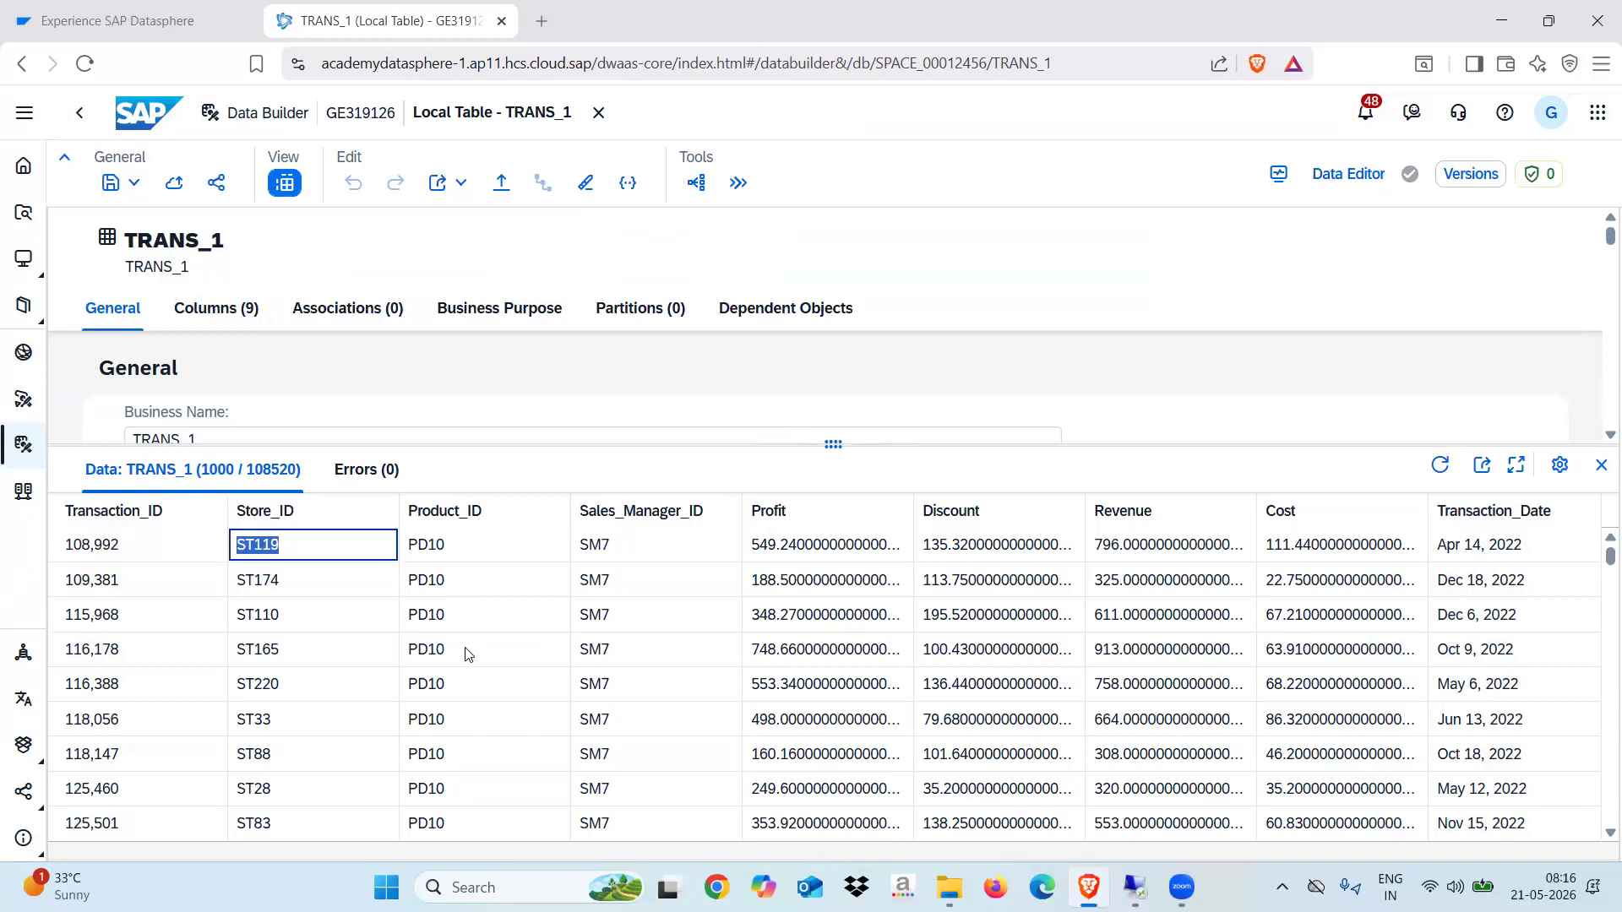
pyautogui.click(1560, 465)
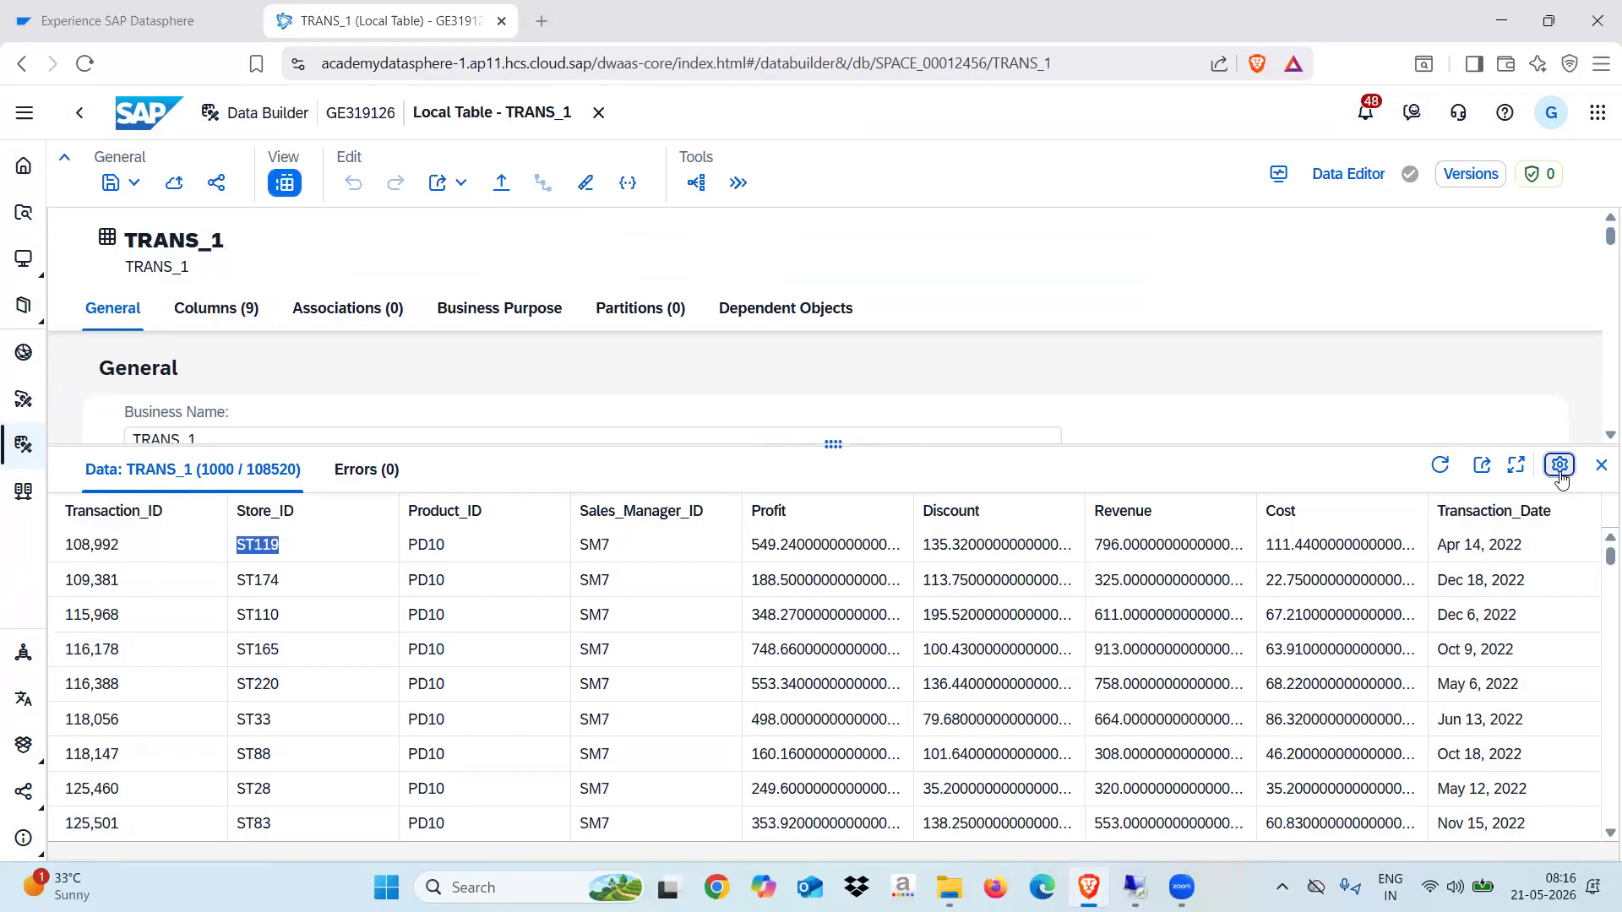
pyautogui.click(474, 163)
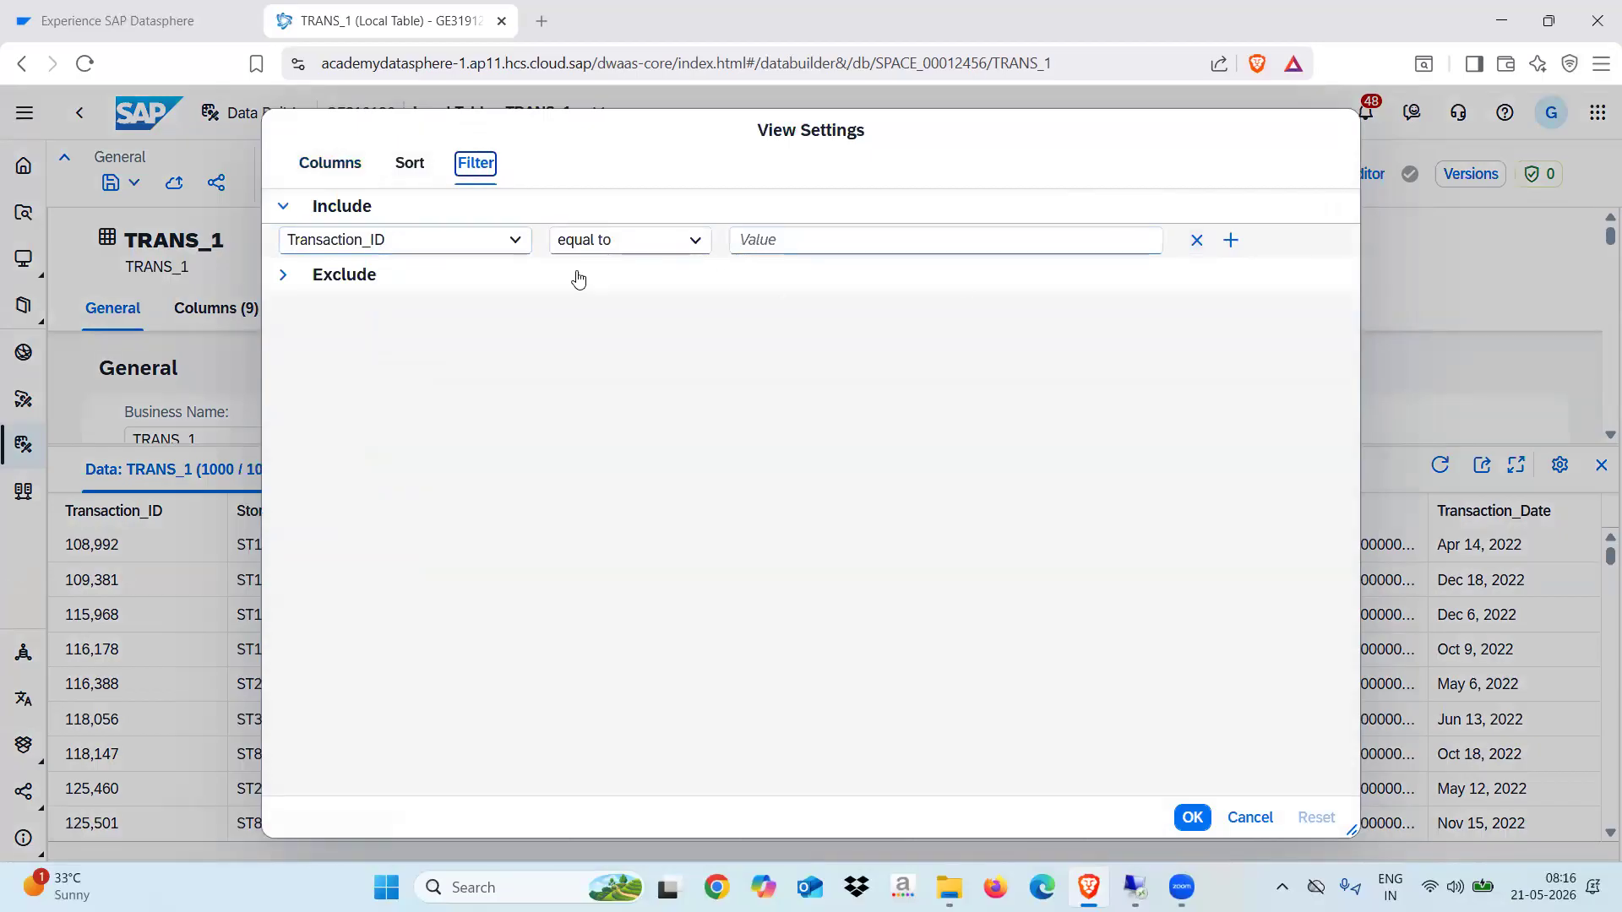
pyautogui.click(517, 252)
pyautogui.click(516, 252)
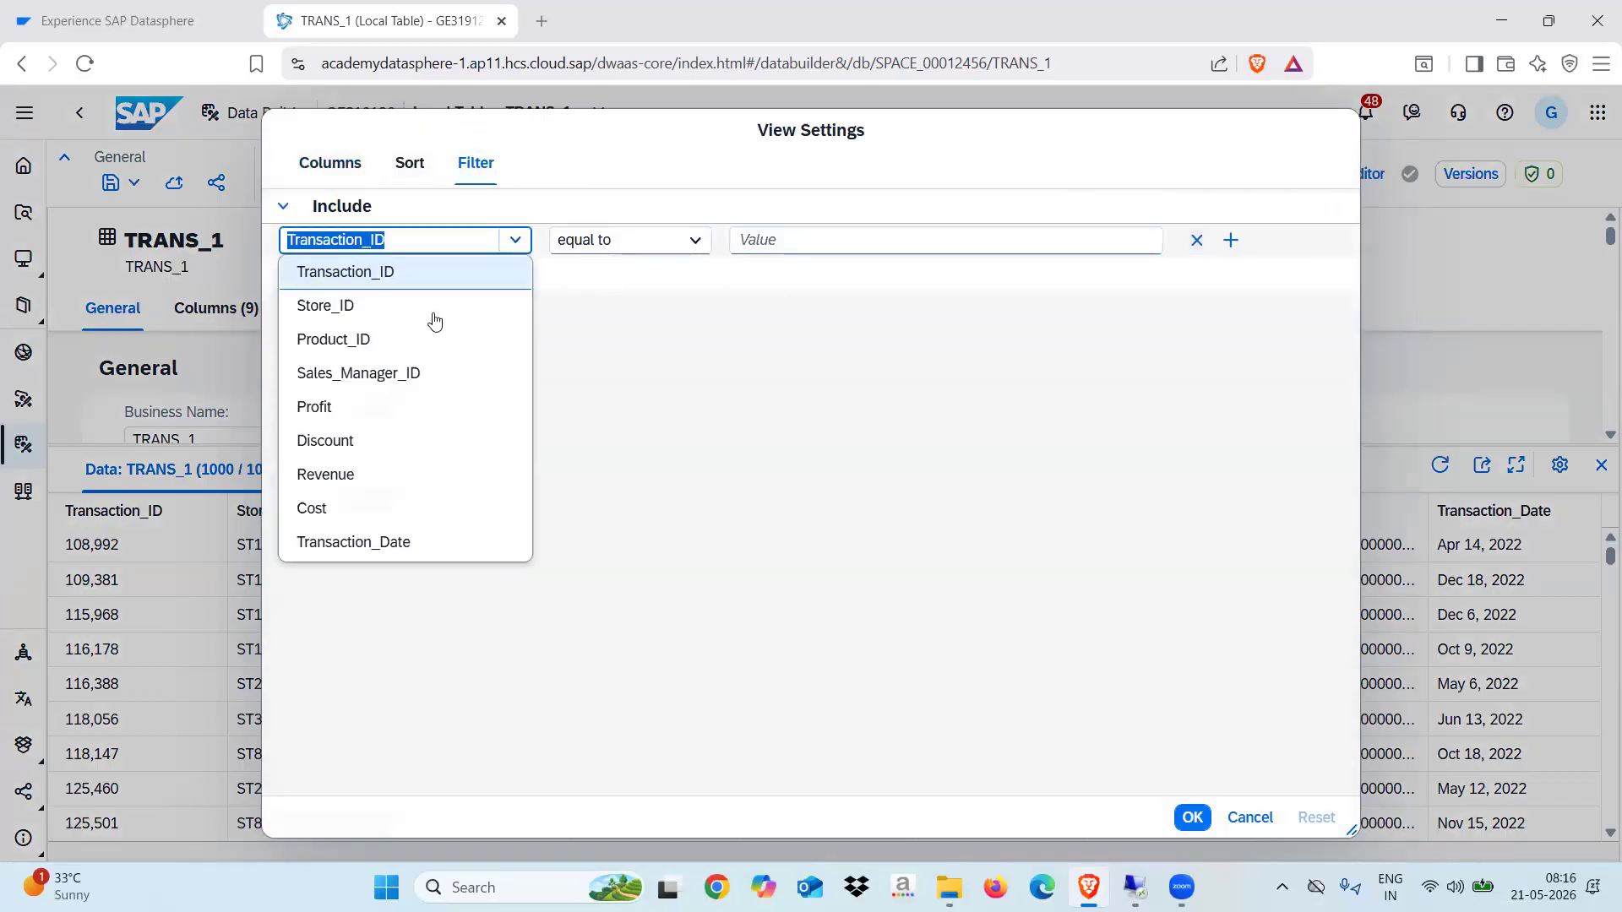
pyautogui.click(331, 310)
pyautogui.click(829, 241)
pyautogui.write('ST119')
pyautogui.click(1193, 817)
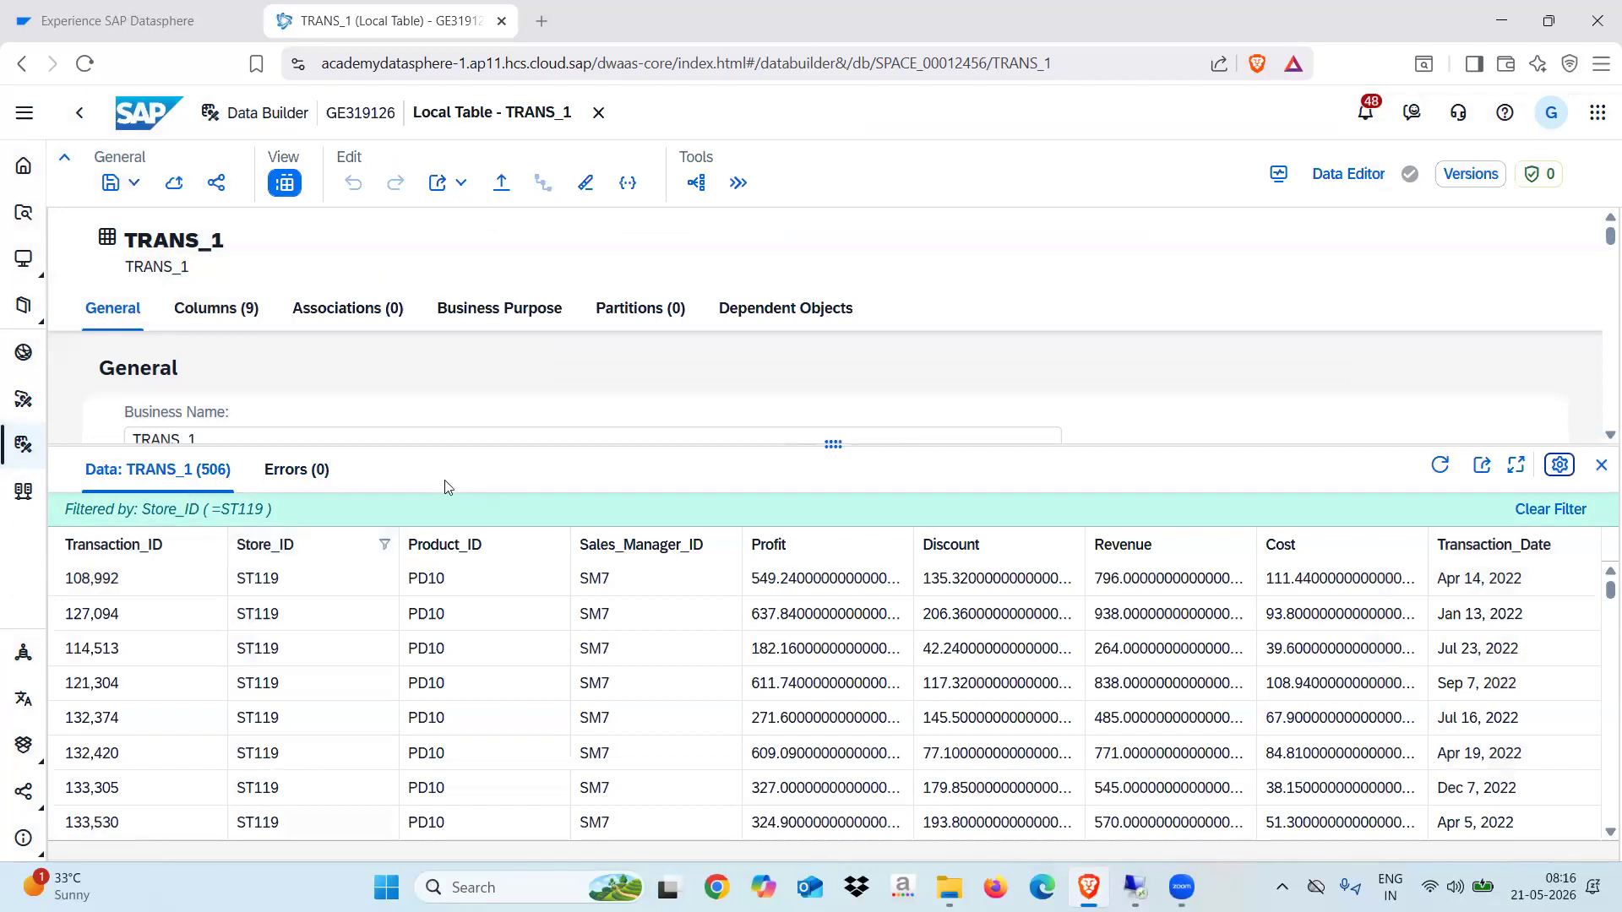
# Return to the SAP Datasphere home page and switch to the Excel worksheet in the remote session.
pyautogui.click(23, 169)
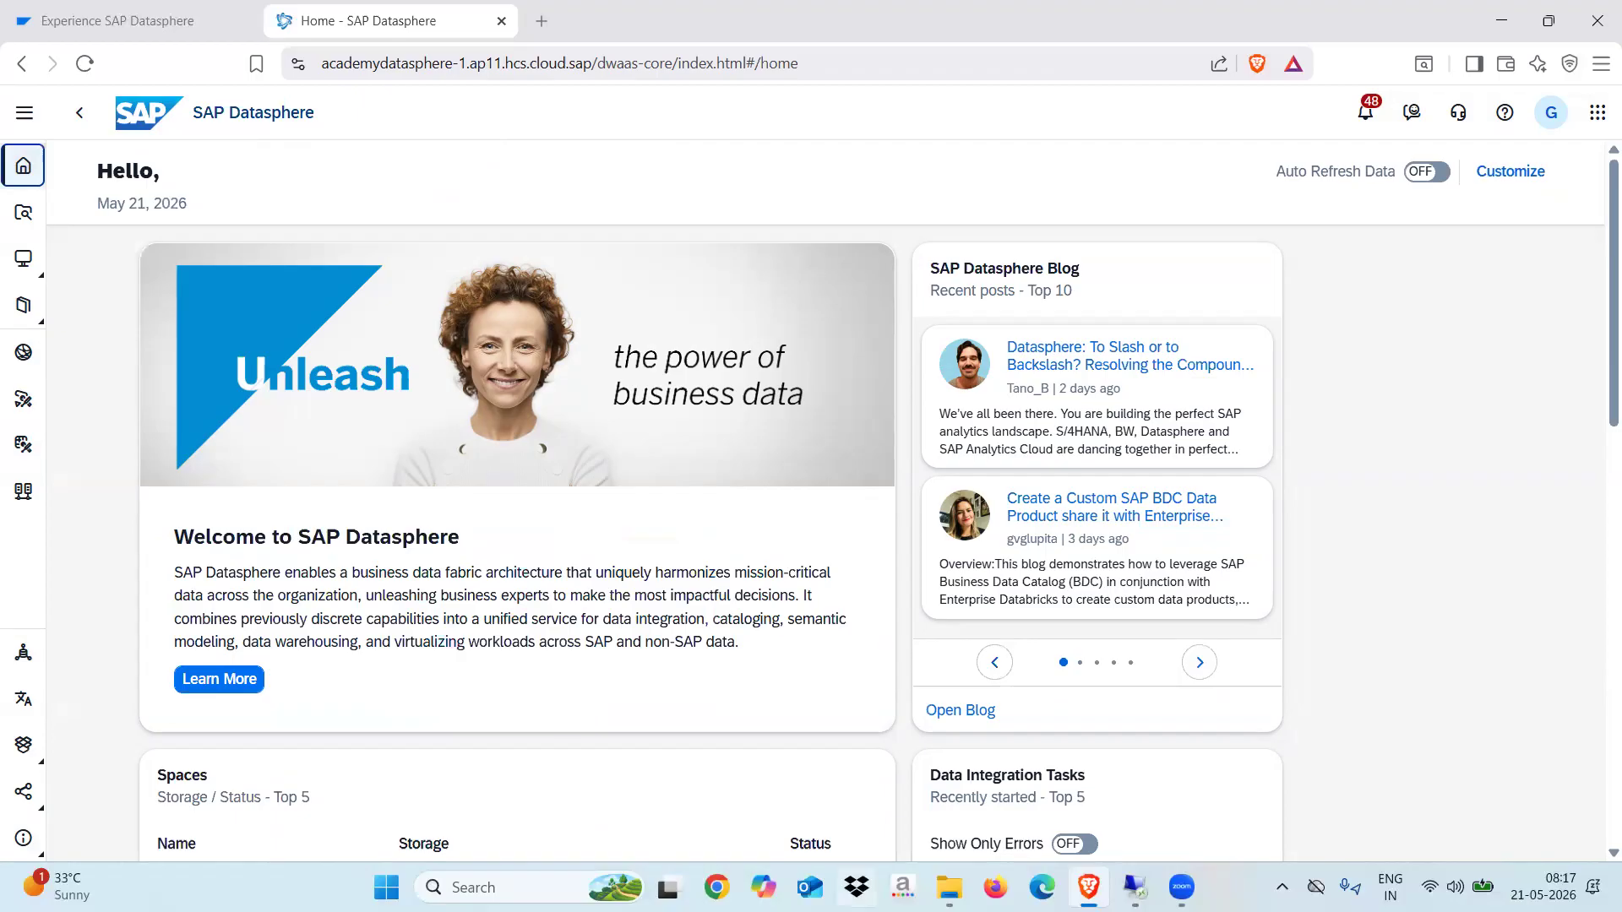
pyautogui.click(1134, 887)
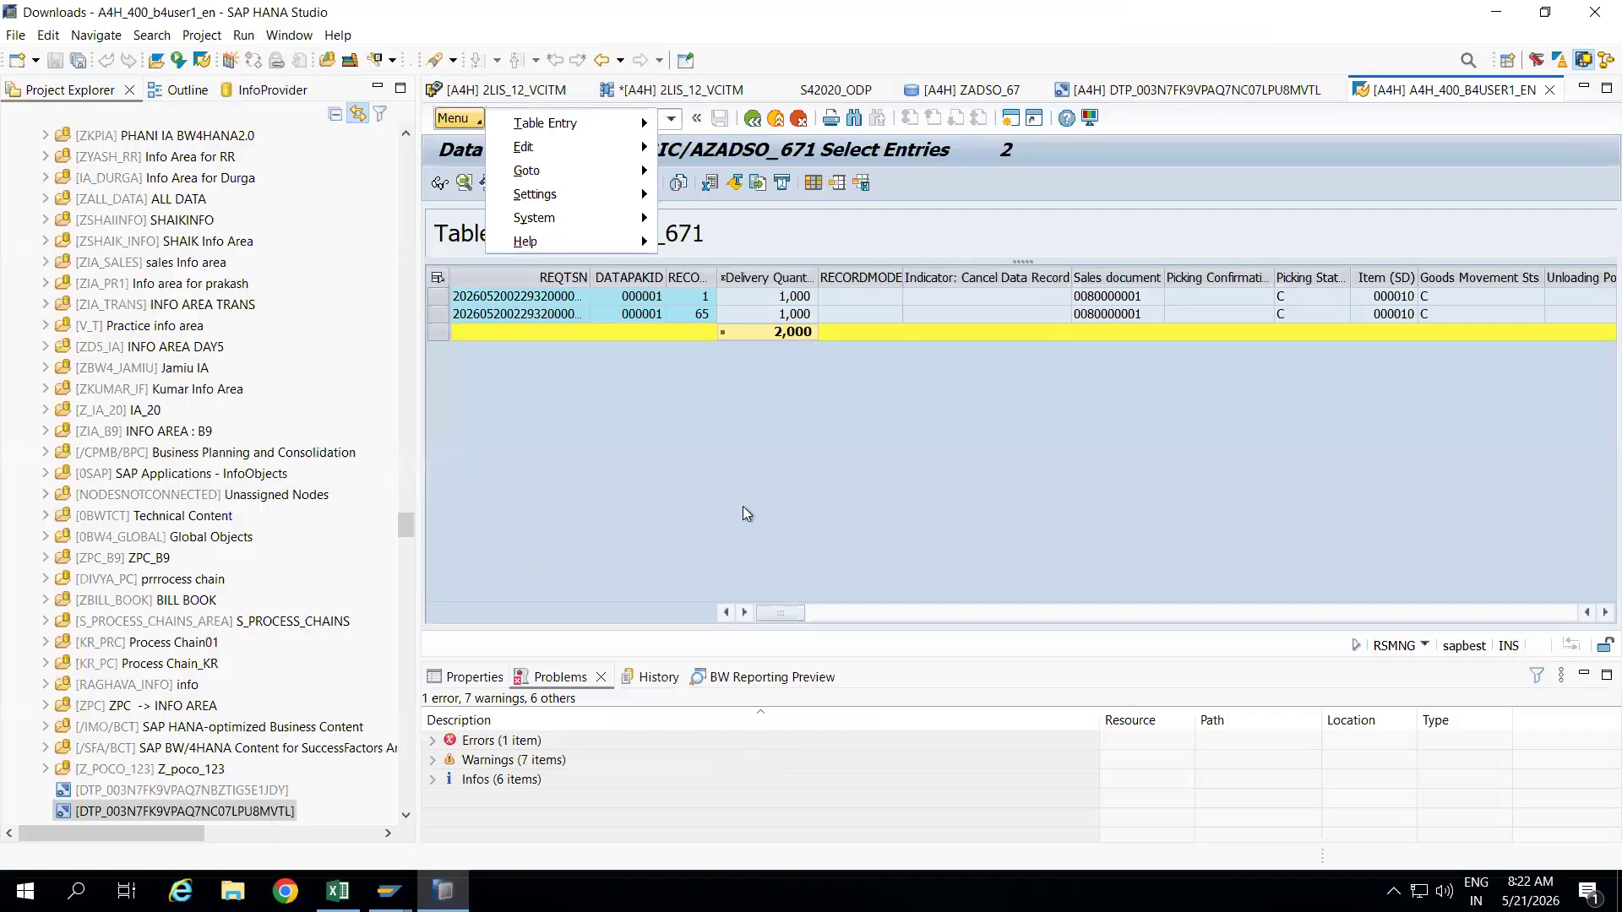
pyautogui.click(338, 891)
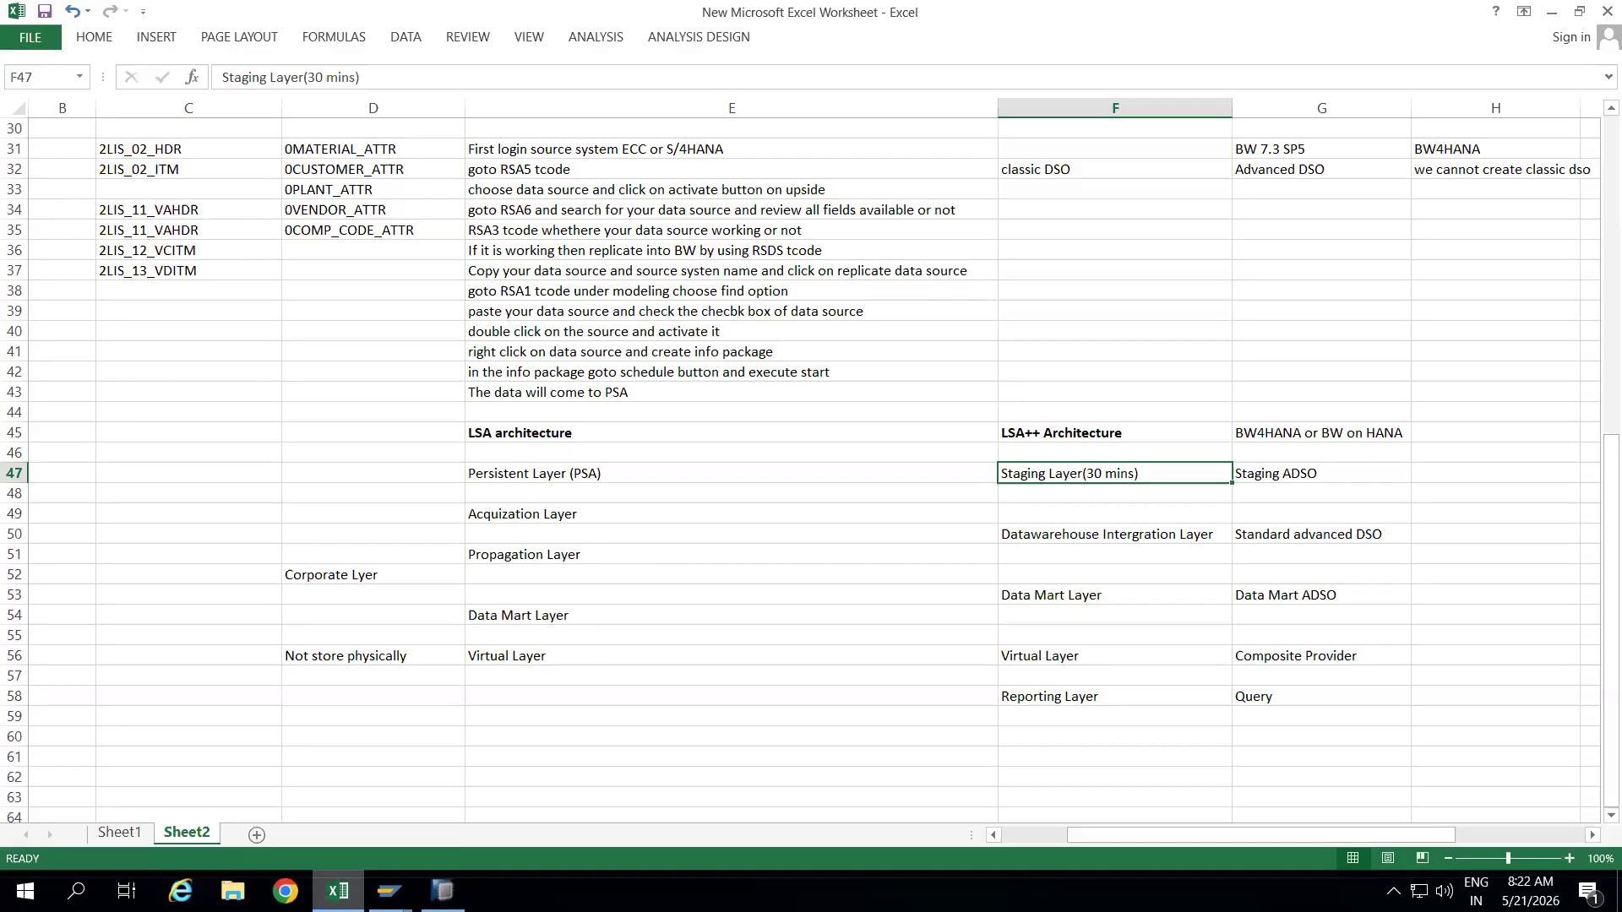
# Enter SAP HANA in D61, Transaction Data in E61, BW4HANA in E63 and DataSPhere in F63 of Sheet2.
pyautogui.click(337, 757)
pyautogui.write('SAP HANA')
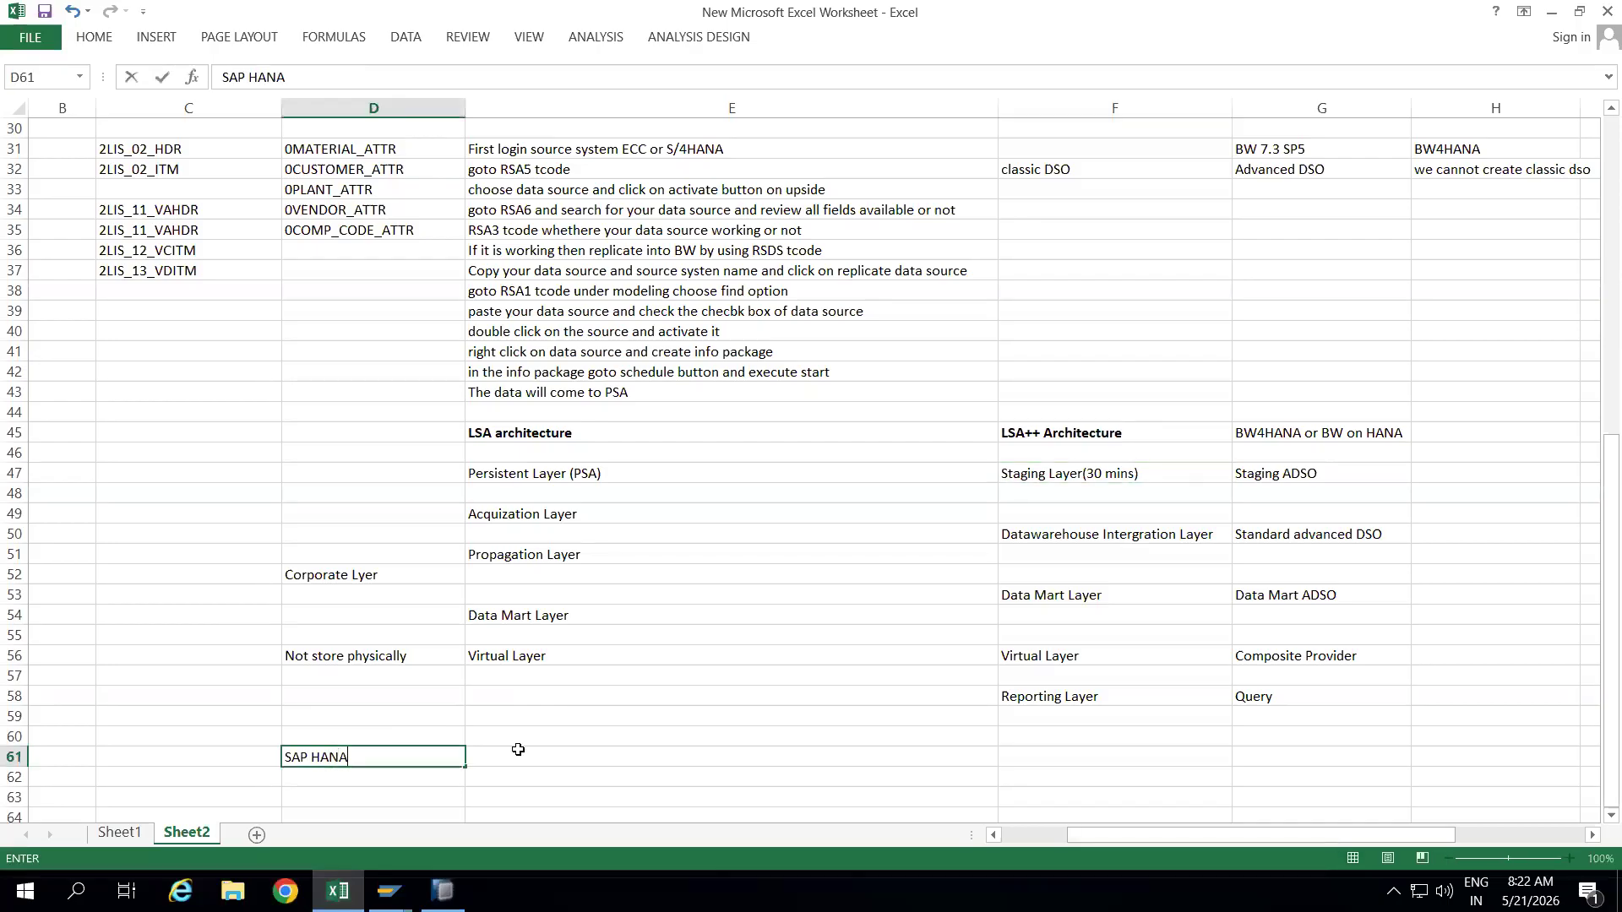
pyautogui.click(518, 750)
pyautogui.write('Transaction Data')
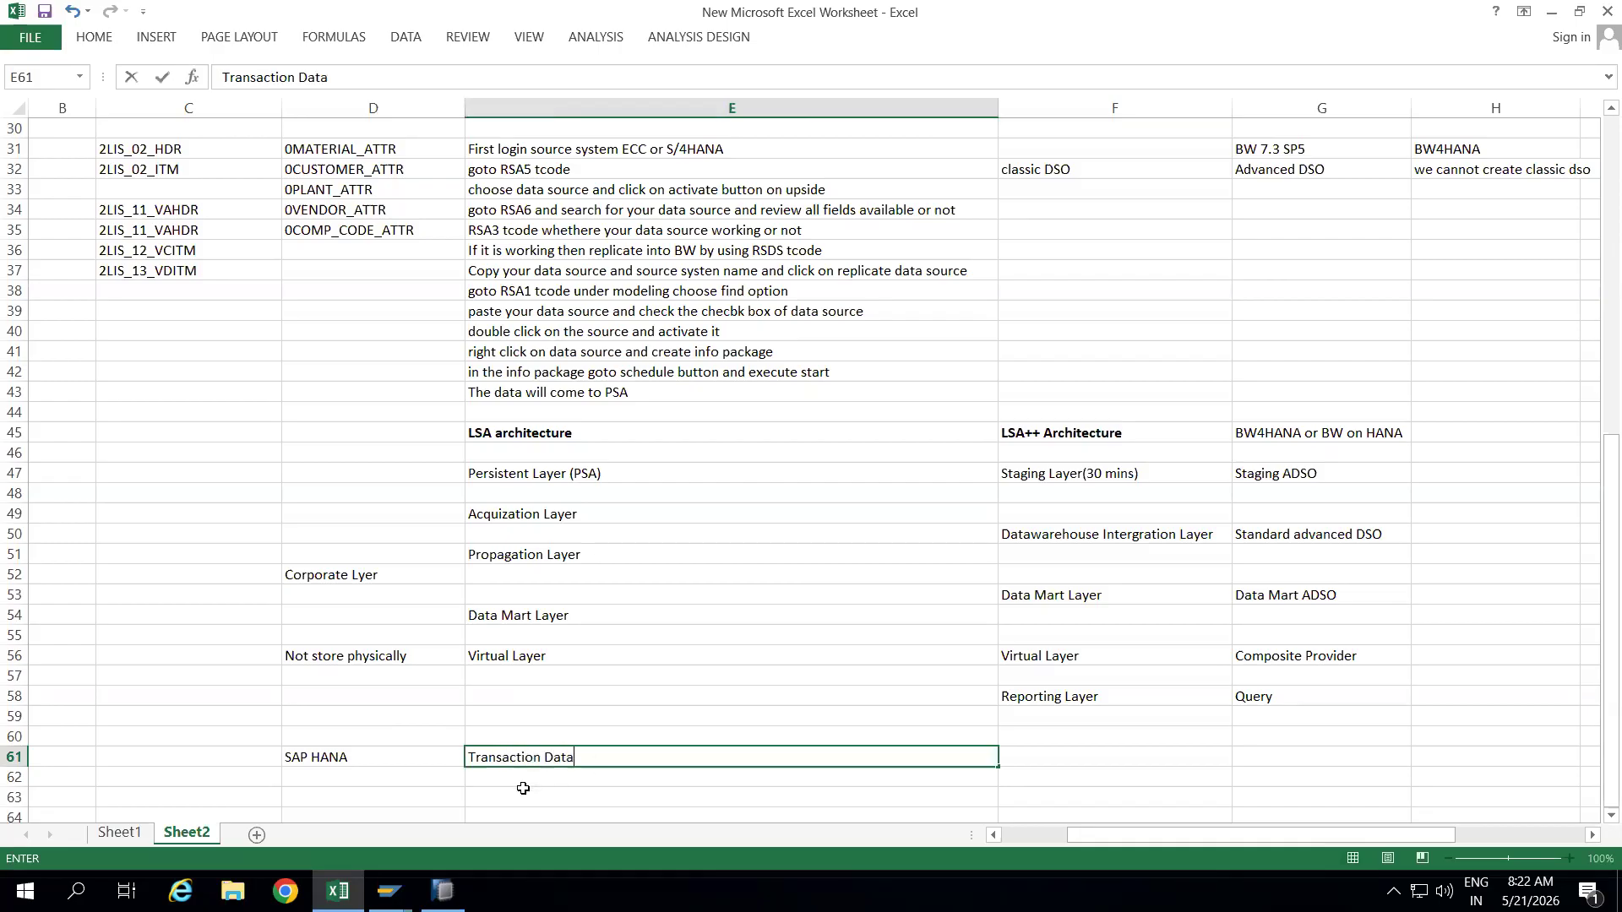
pyautogui.click(523, 788)
pyautogui.write('BW4HANA')
pyautogui.click(1030, 792)
pyautogui.write('DataSPhere')
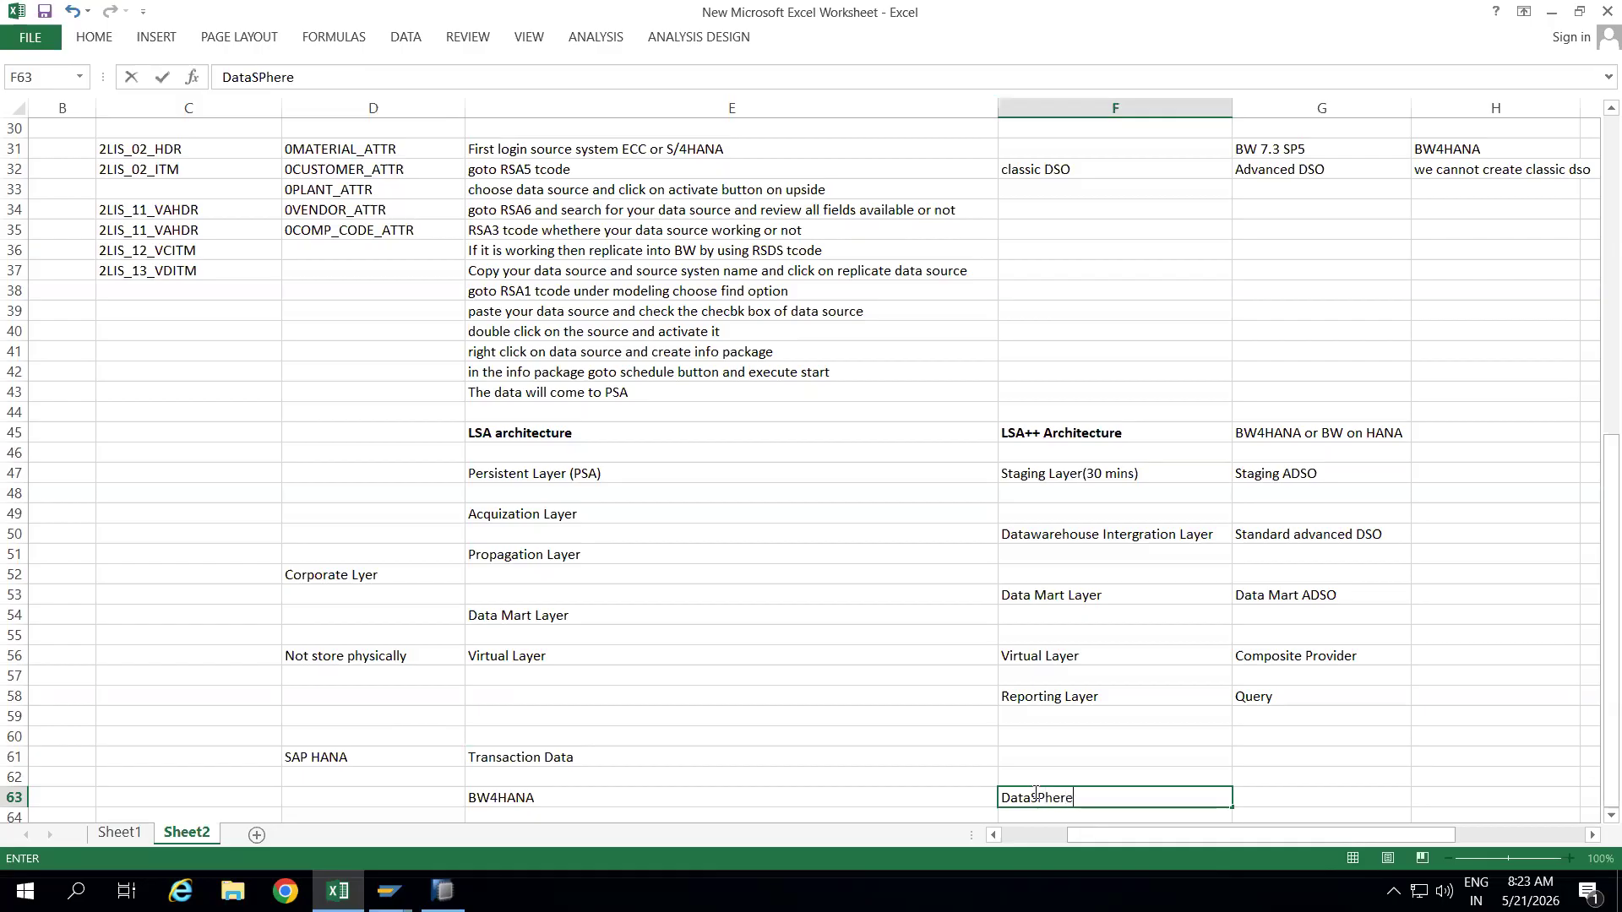
# Enter Replication Flow in cell G63 beside the DataSPhere entry, correcting the capitalization of Flow.
pyautogui.click(1272, 801)
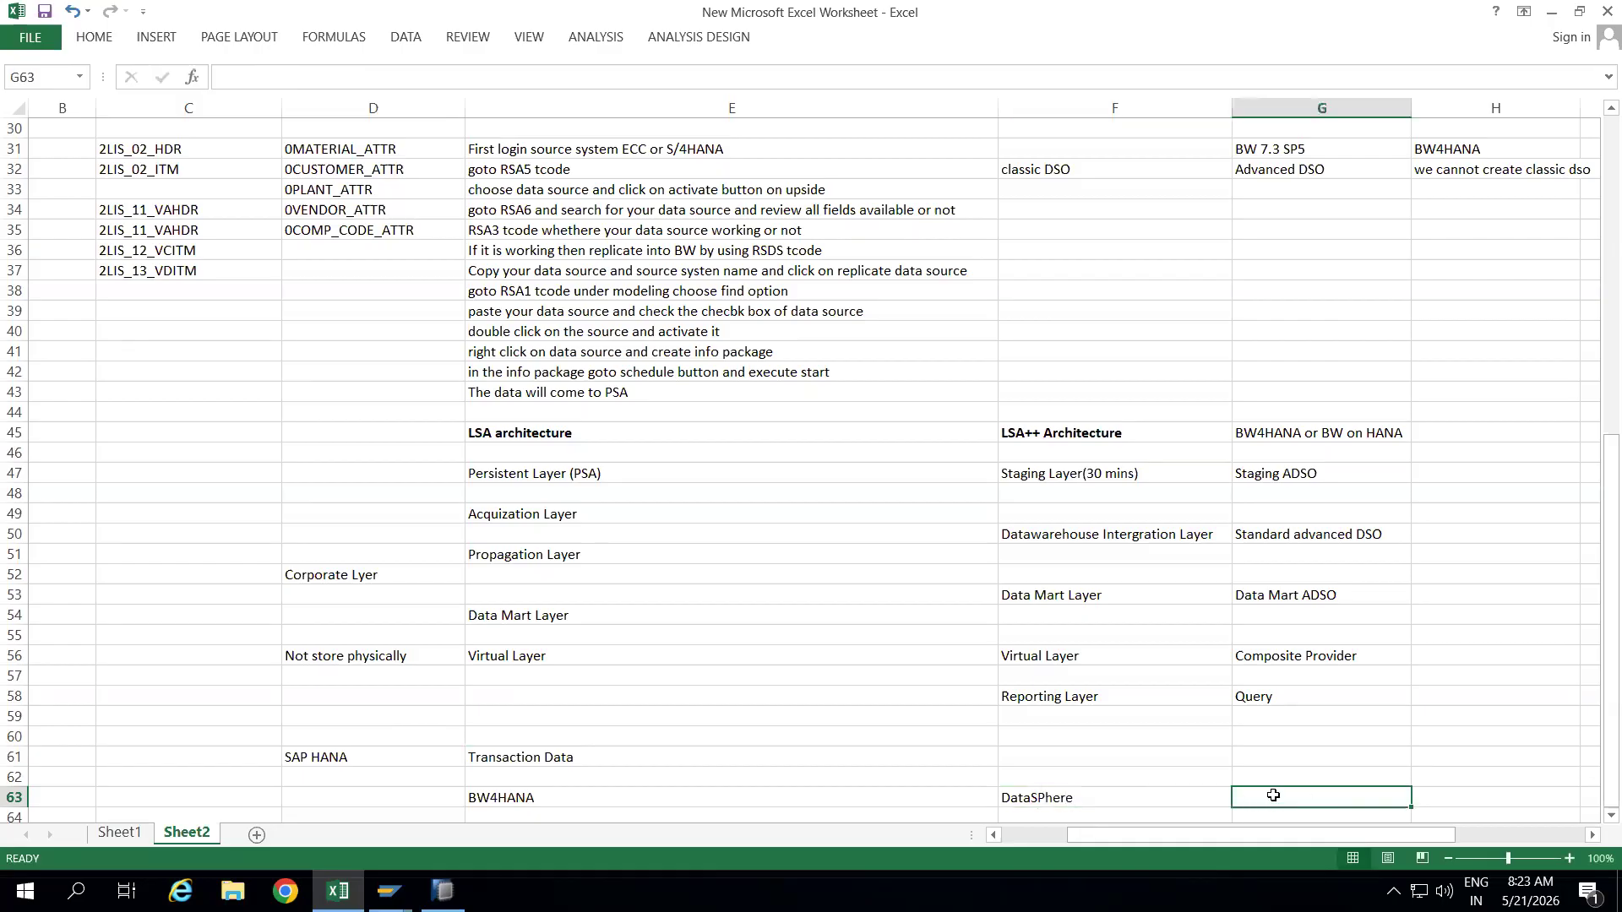
pyautogui.write('Replica')
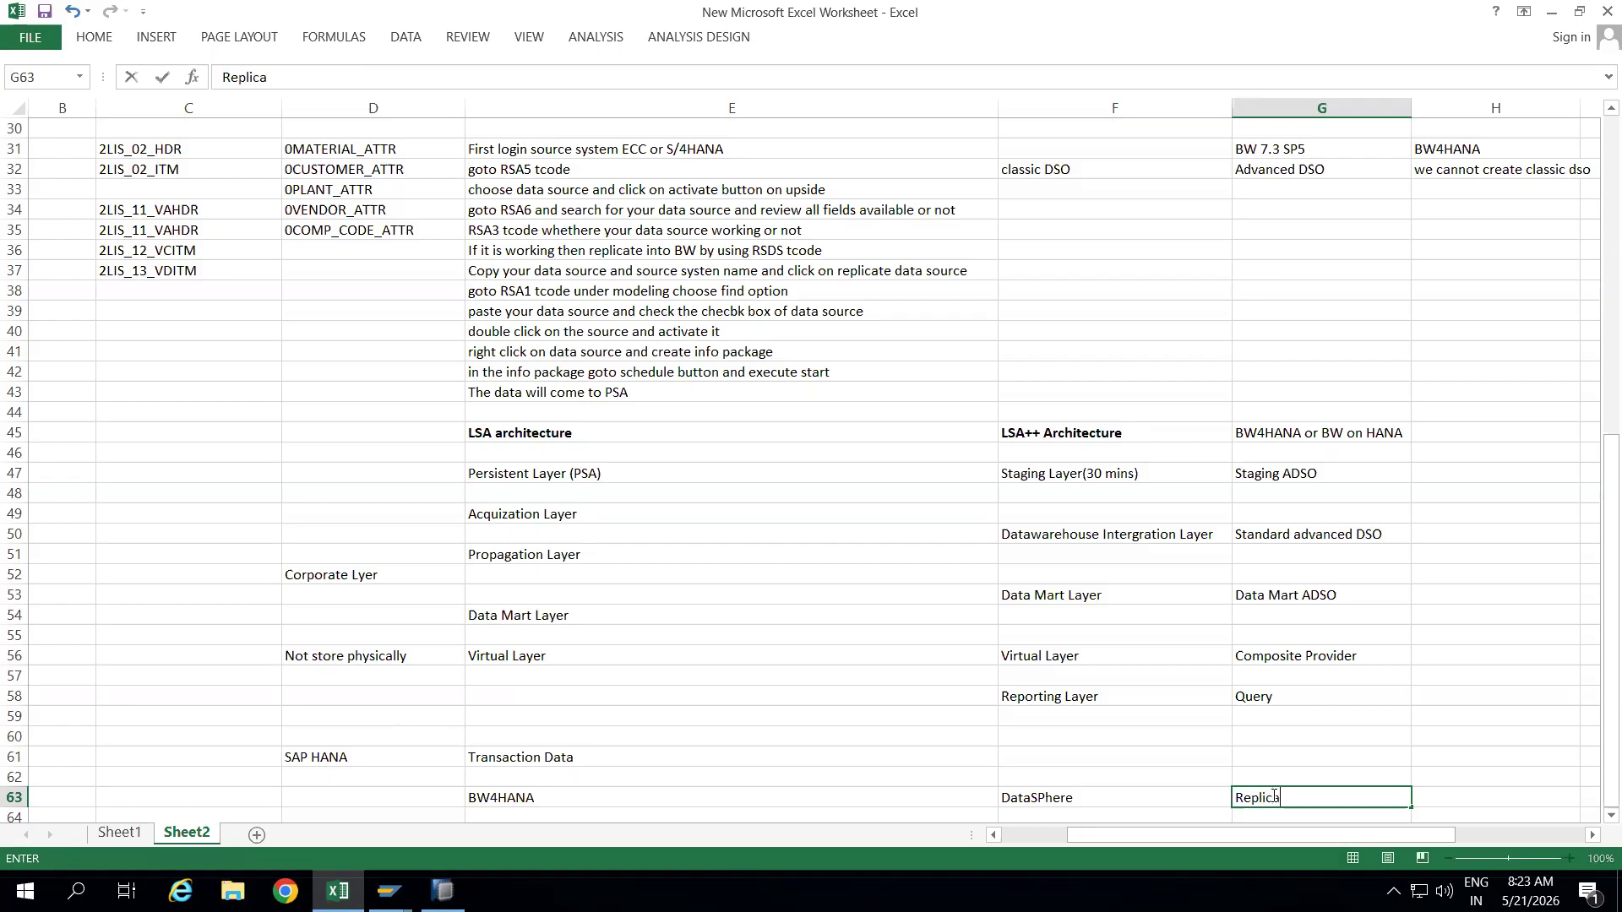
pyautogui.write('tion FLow')
pyautogui.scroll(-5, 1591, 816)
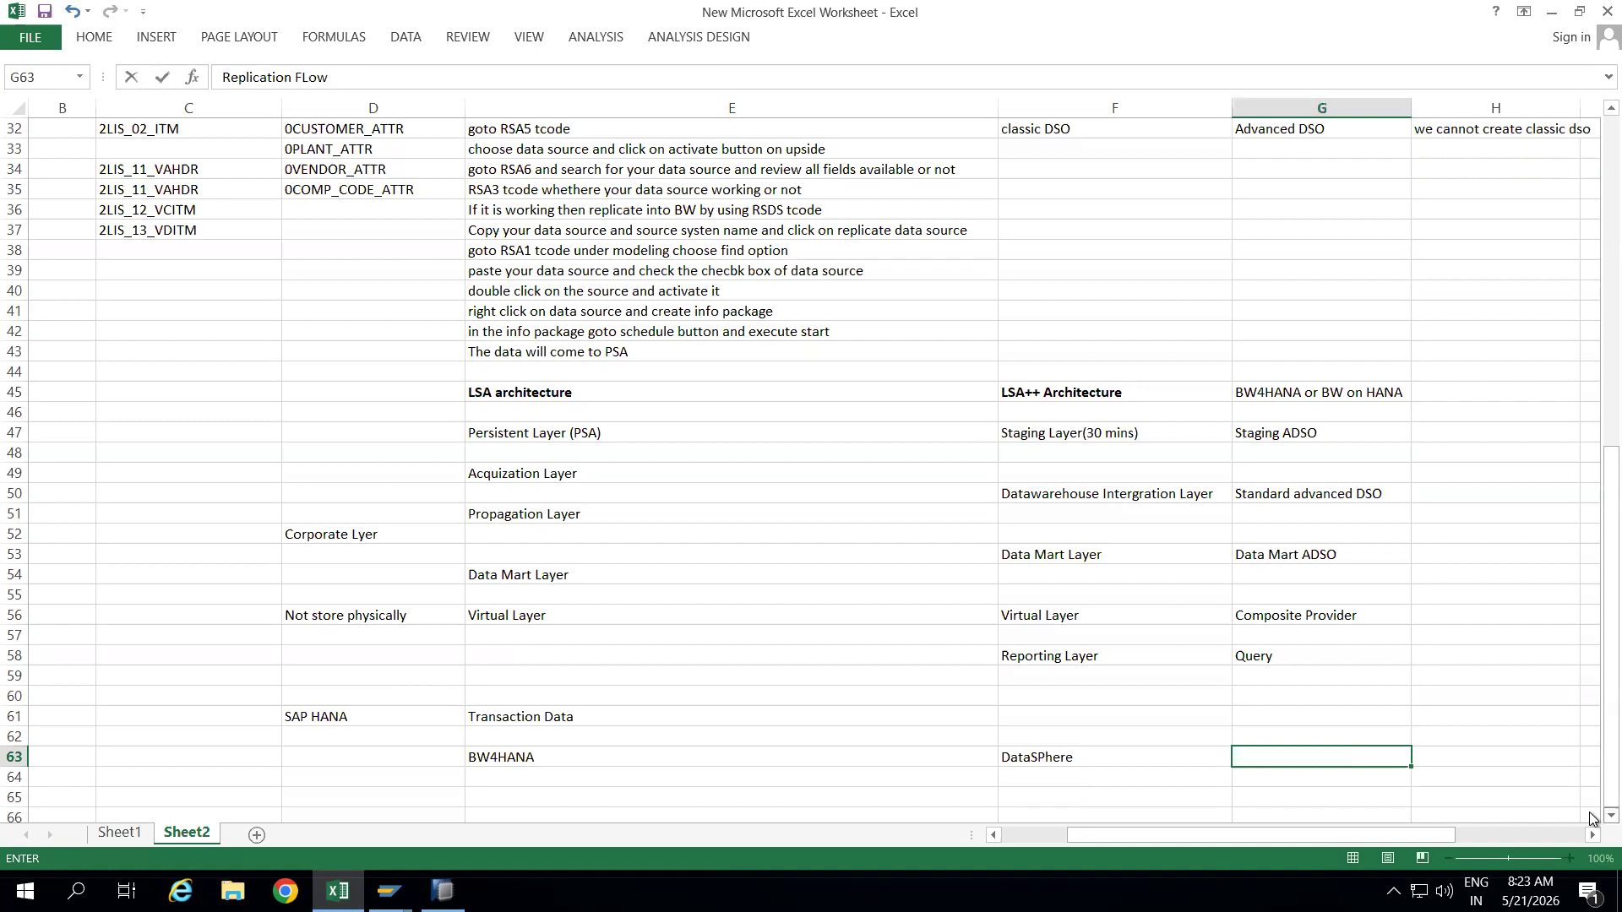
pyautogui.scroll(-2, 1591, 816)
pyautogui.hotkey('shift', 'Left')
pyautogui.hotkey('shift', 'Left')
pyautogui.hotkey('shift', 'Left')
pyautogui.write('low')
# Enter Data Flow in cell G65 and Transformation Flow in cell G68.
pyautogui.click(1287, 617)
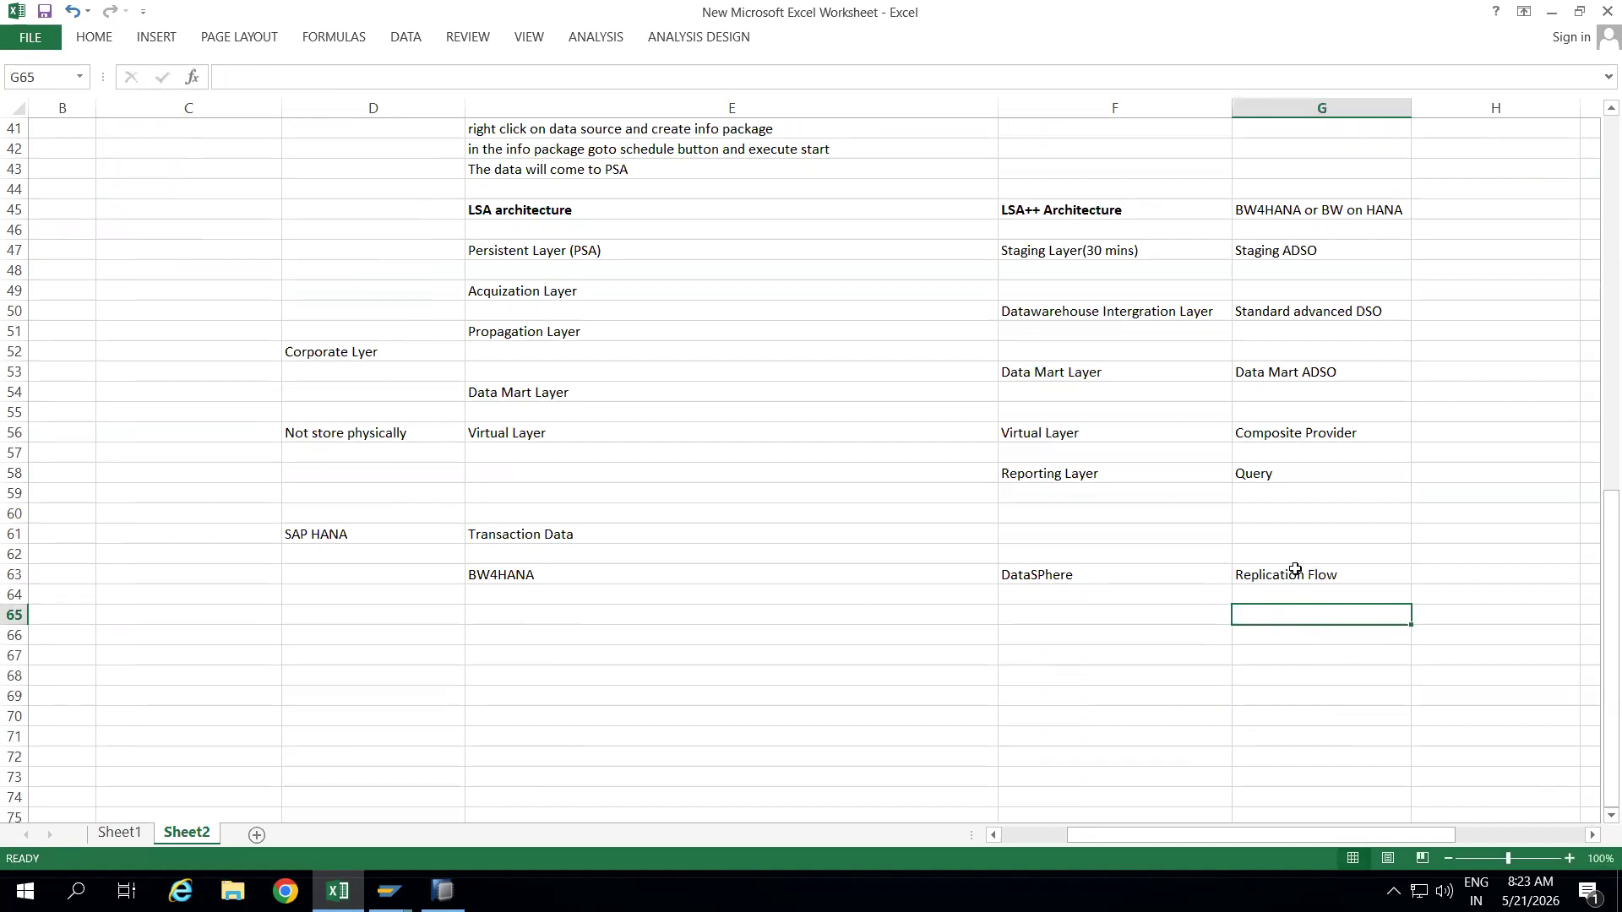
pyautogui.write('Data FLow')
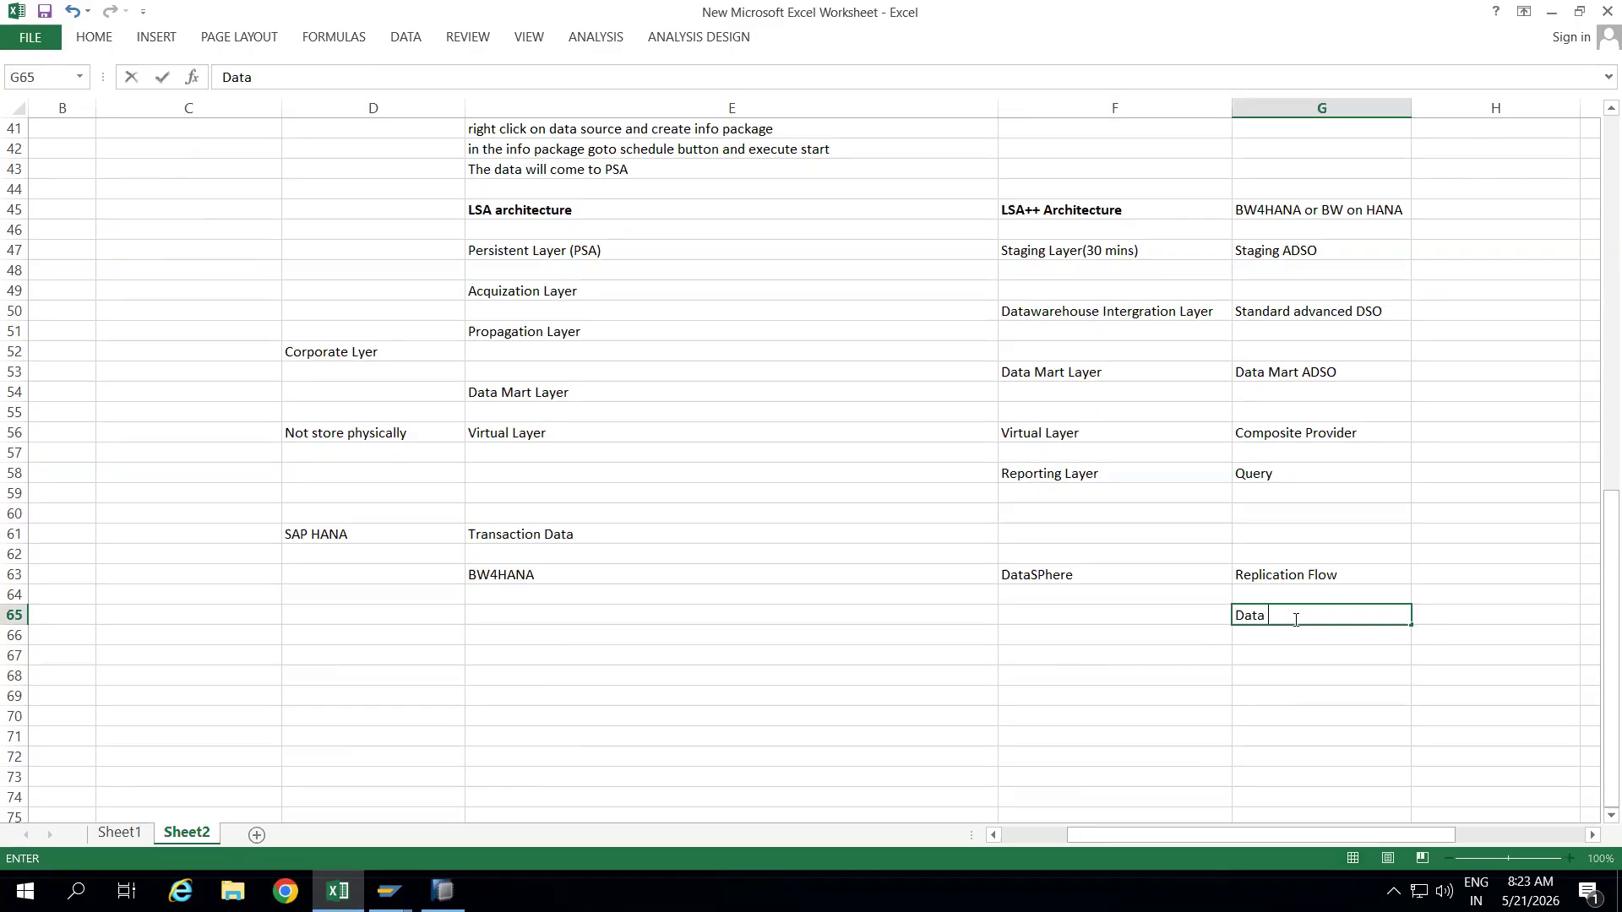
pyautogui.click(1285, 670)
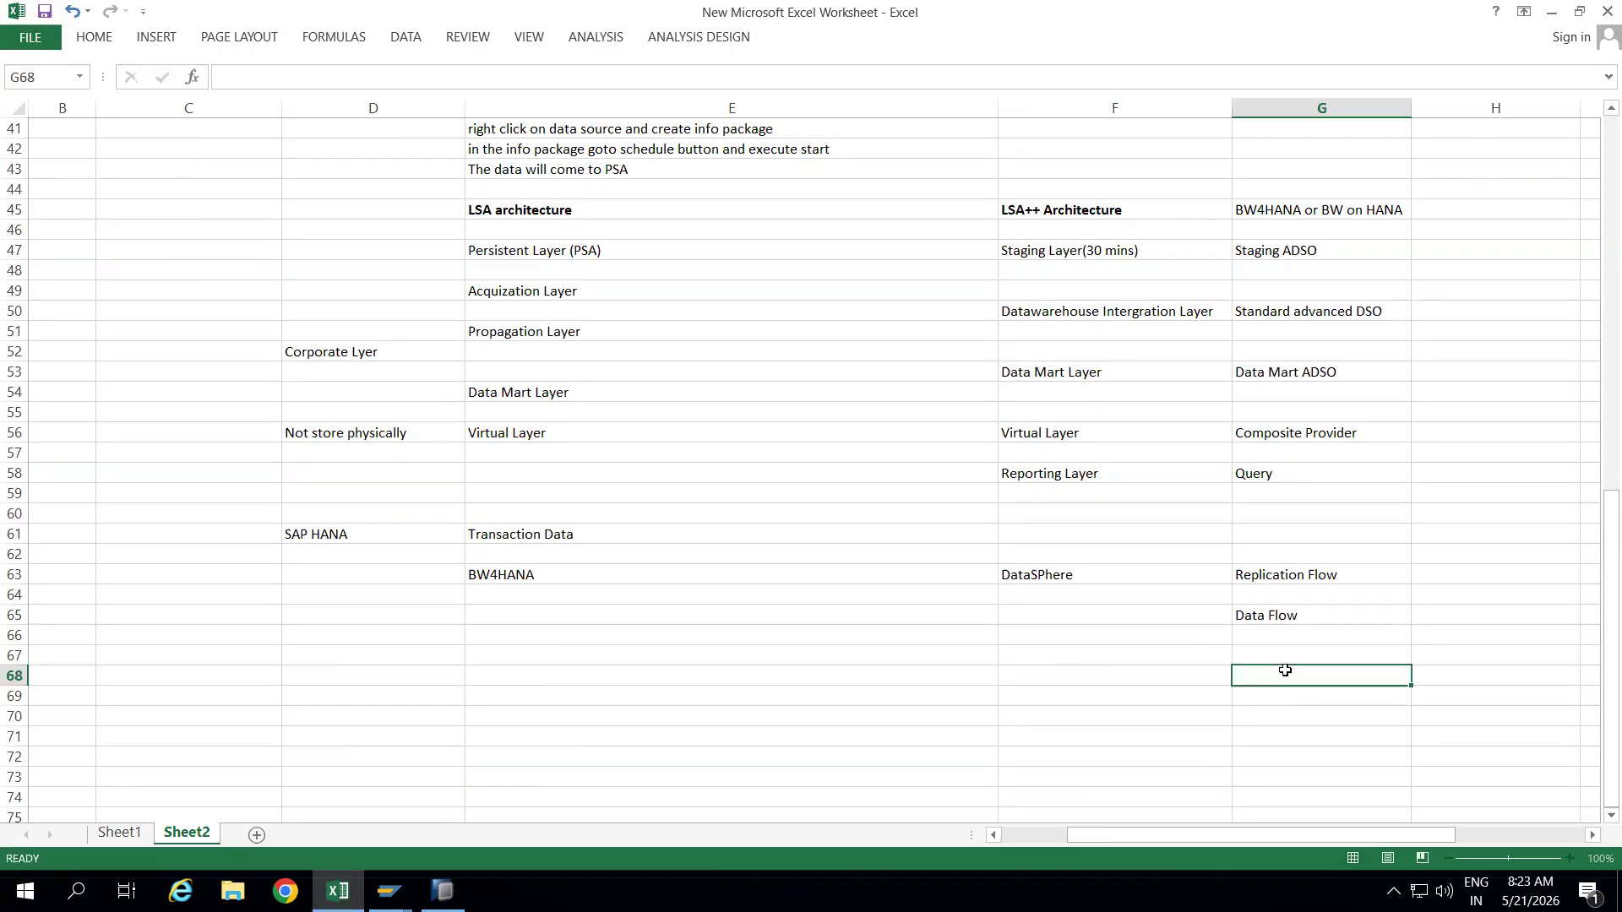
pyautogui.write('Transform')
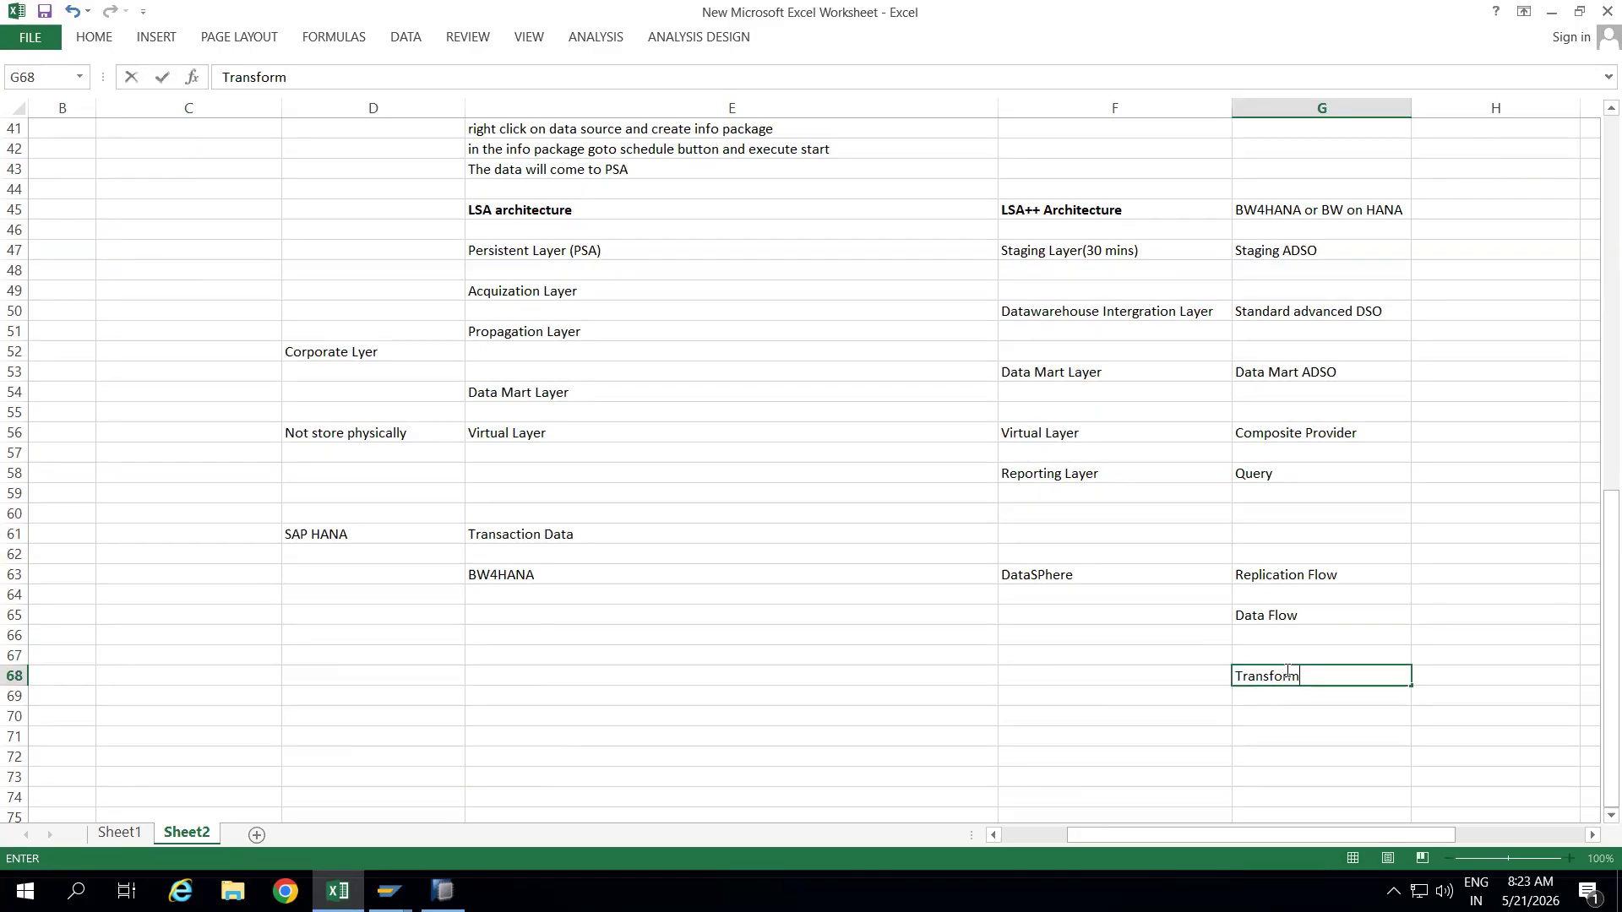
pyautogui.write('ation FLow')
# Enter Local table in cell G70 and Remoet table in cell G73.
pyautogui.click(1277, 717)
pyautogui.write('Lo')
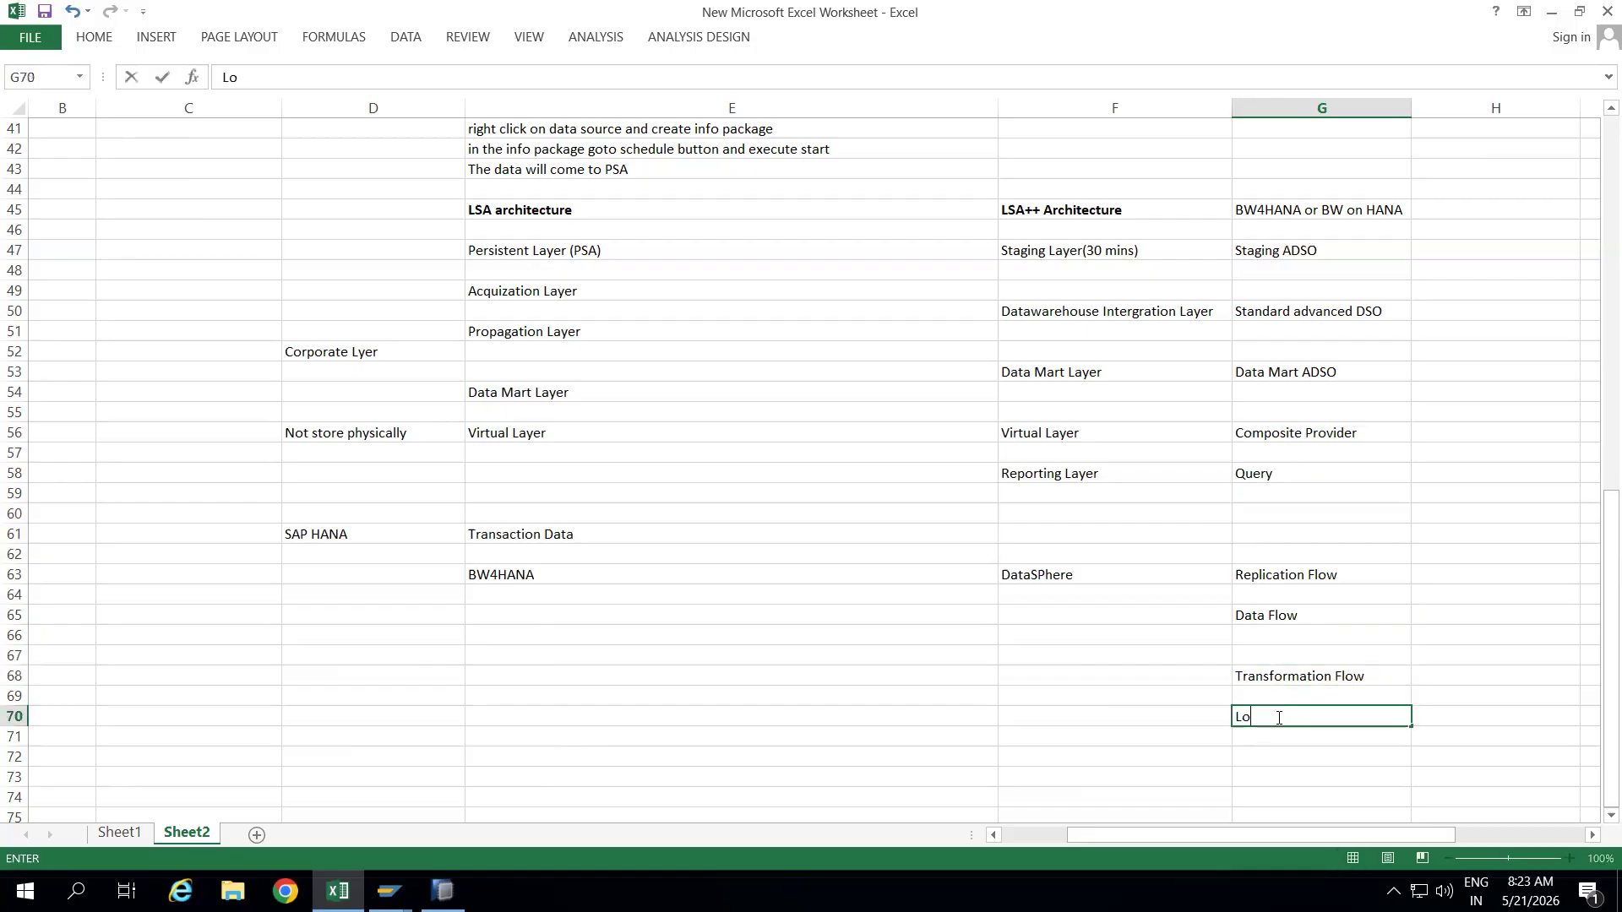
pyautogui.write('cal table')
pyautogui.click(1261, 777)
pyautogui.write('Re')
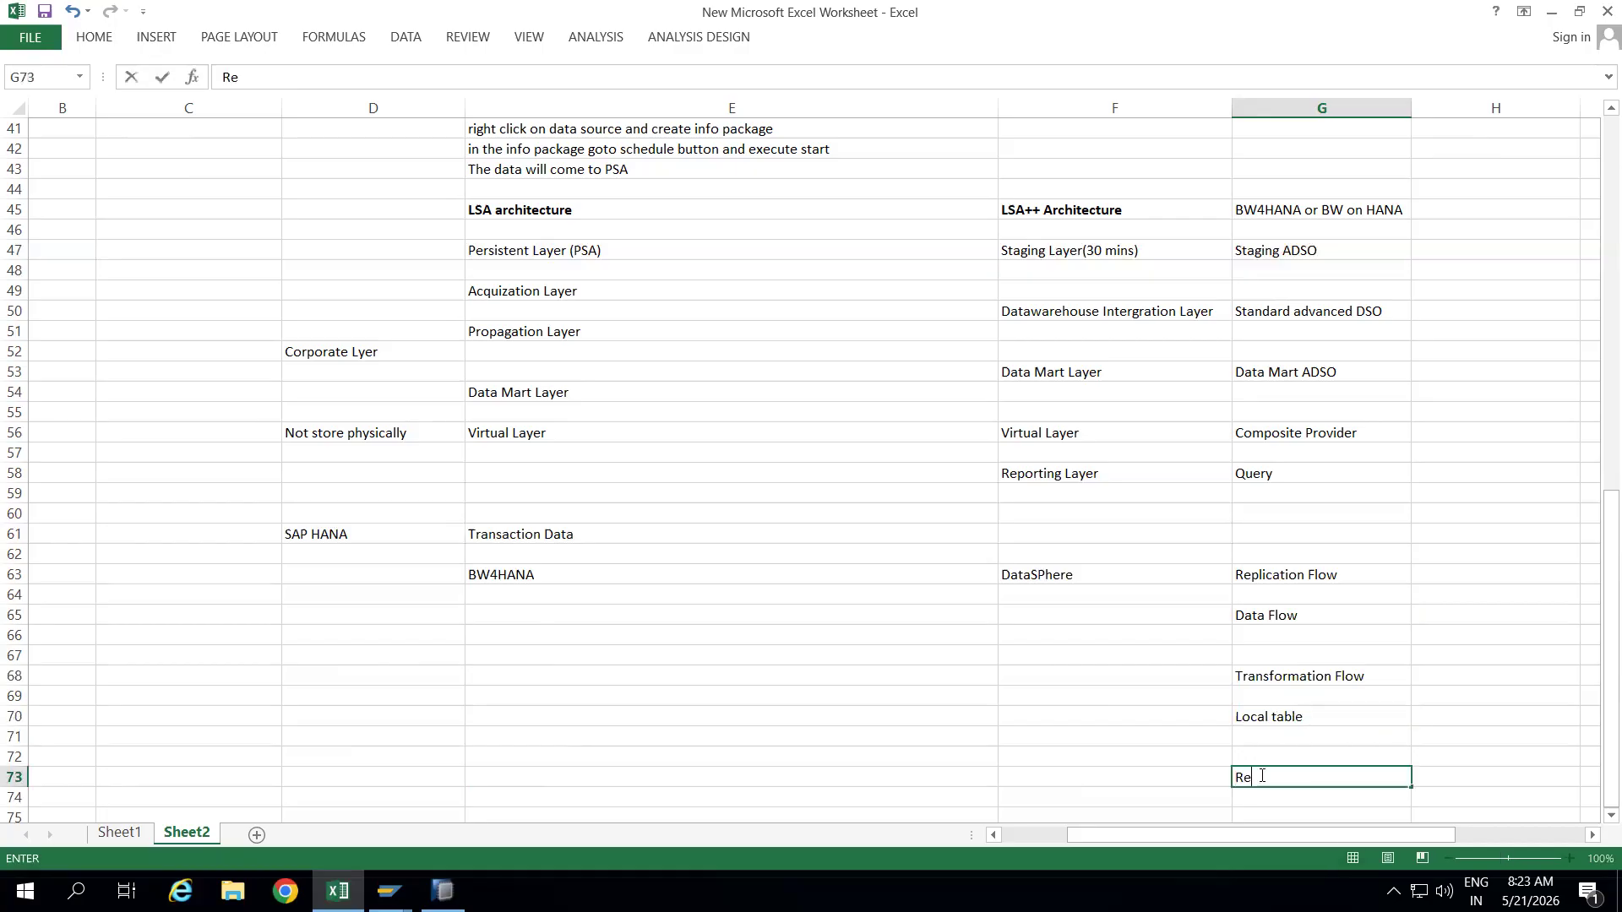
pyautogui.write('moet table')
pyautogui.click(1384, 751)
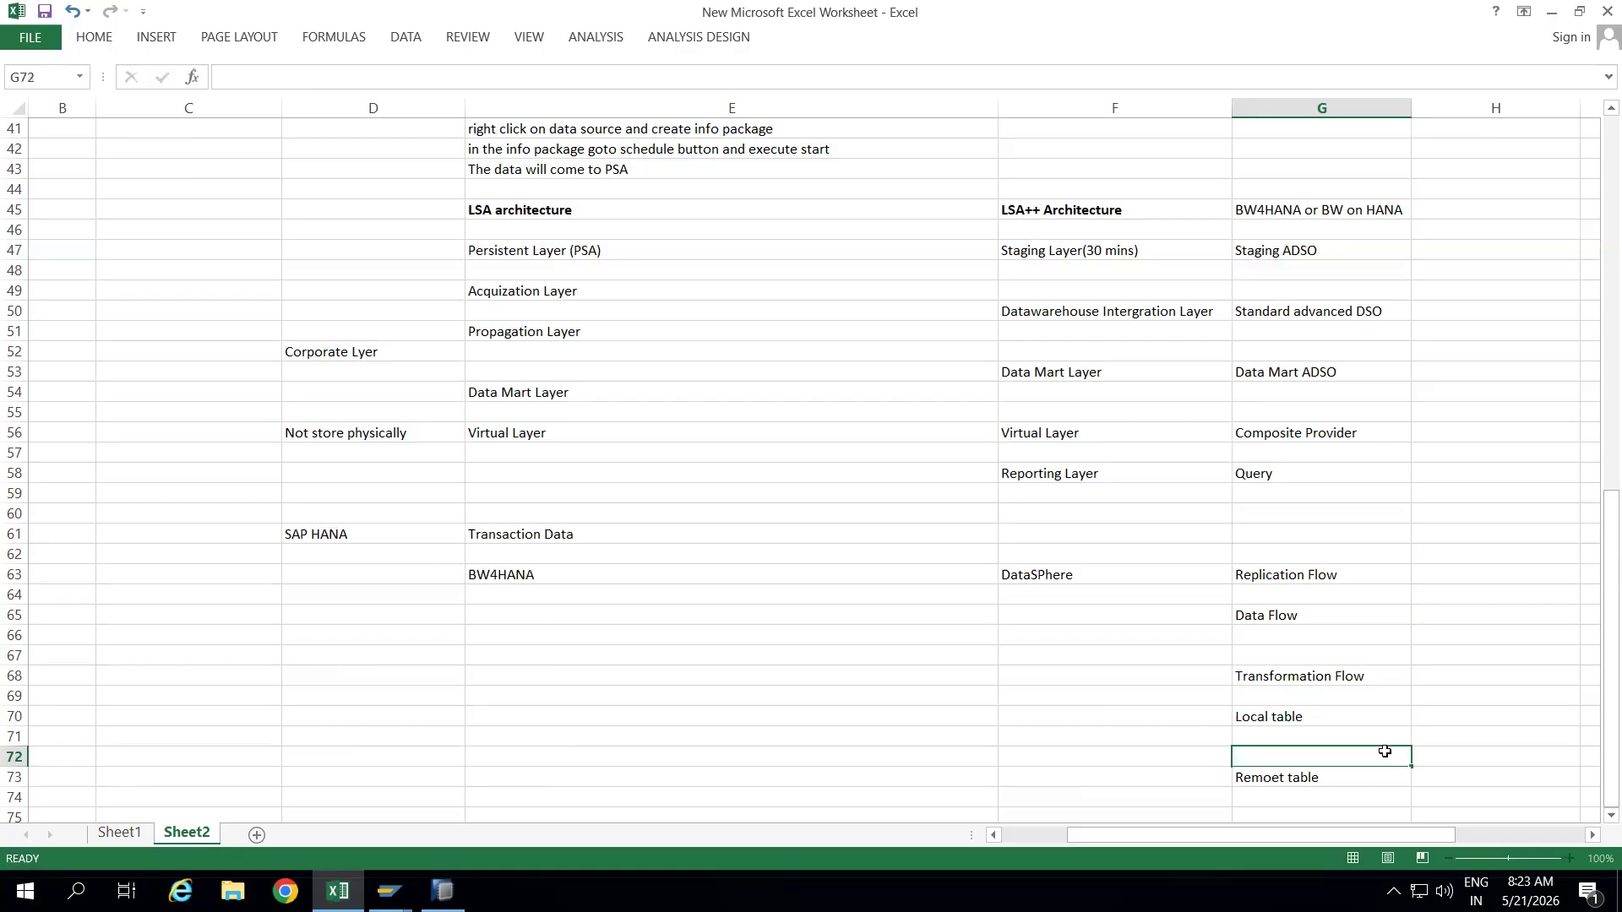
# Enter Google in cell D73, in the same row as the remote table entry.
pyautogui.click(881, 771)
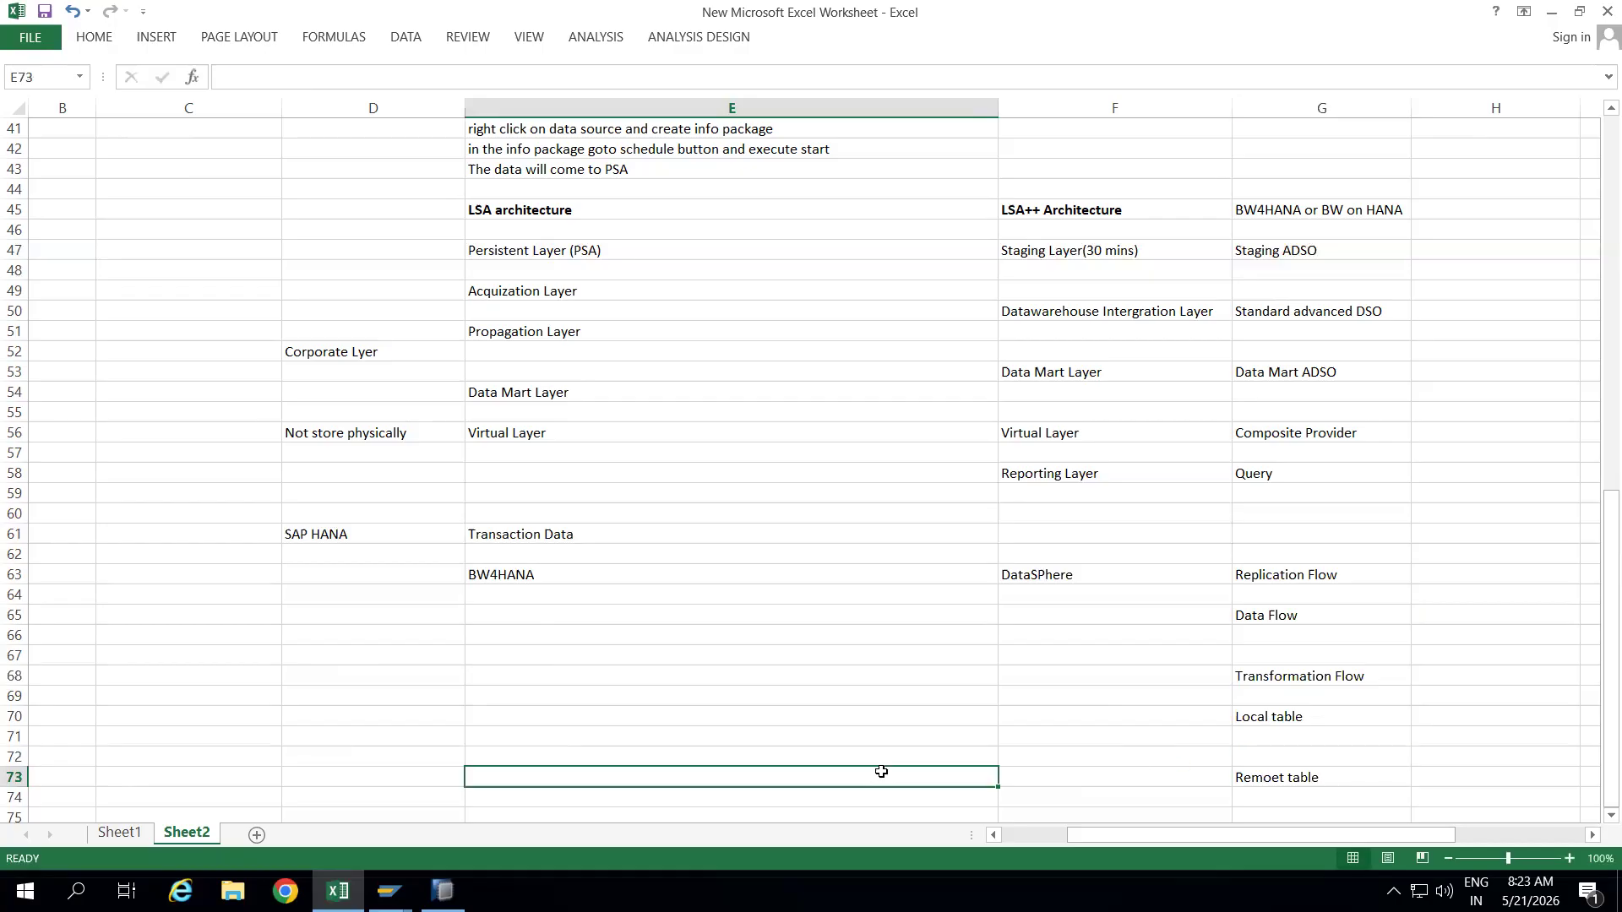
pyautogui.click(389, 776)
pyautogui.write('Sa')
pyautogui.press('BackSpace')
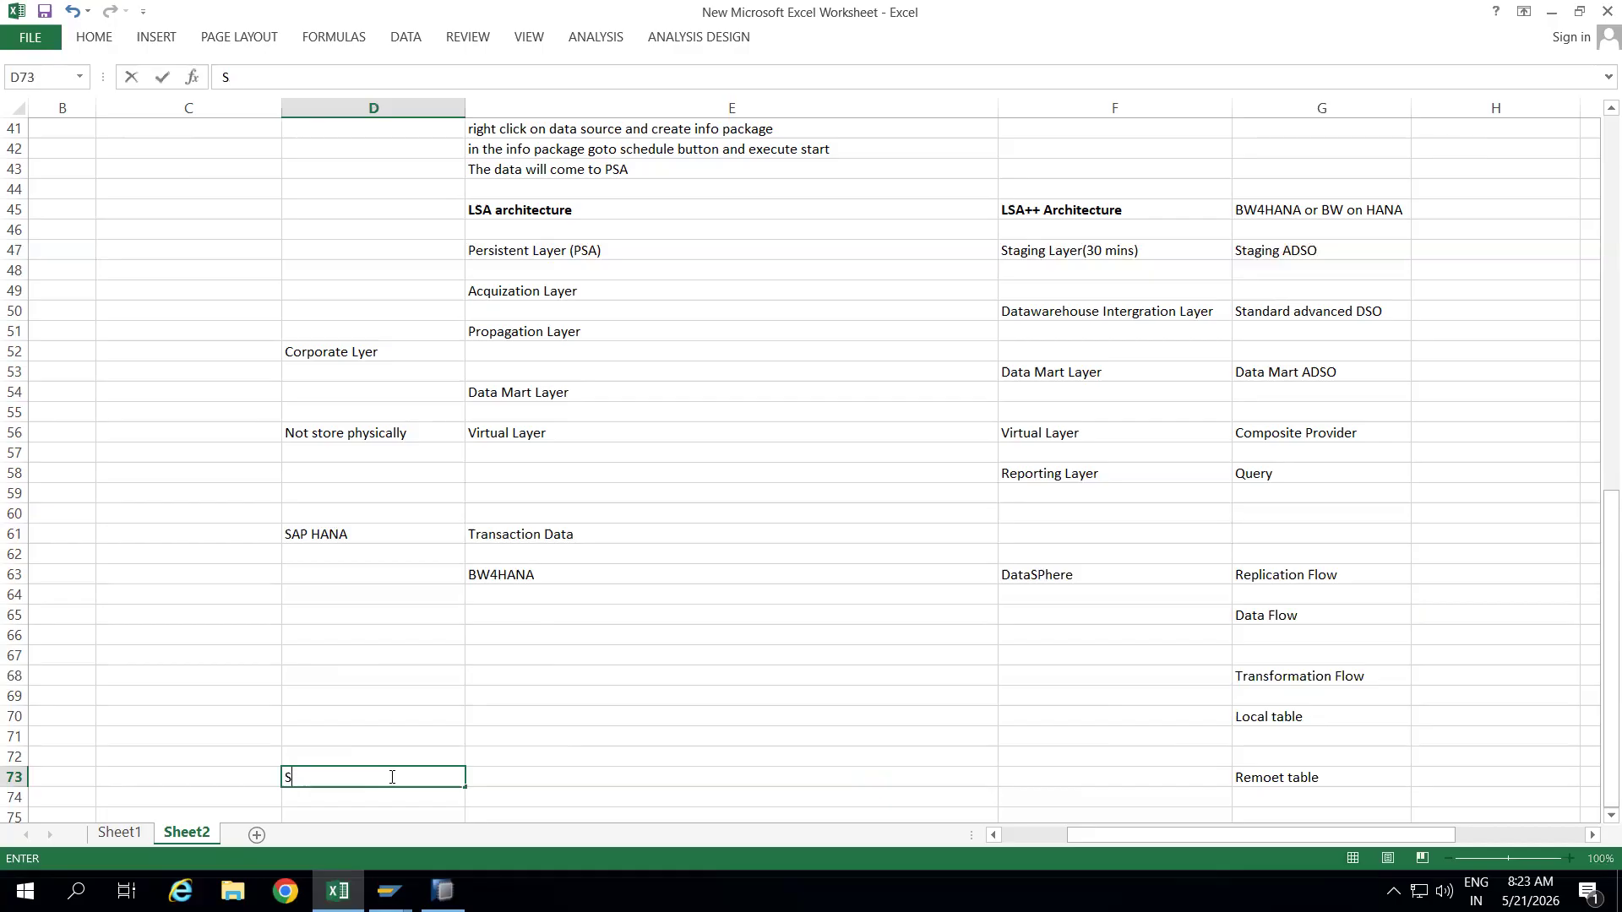
pyautogui.write('Google')
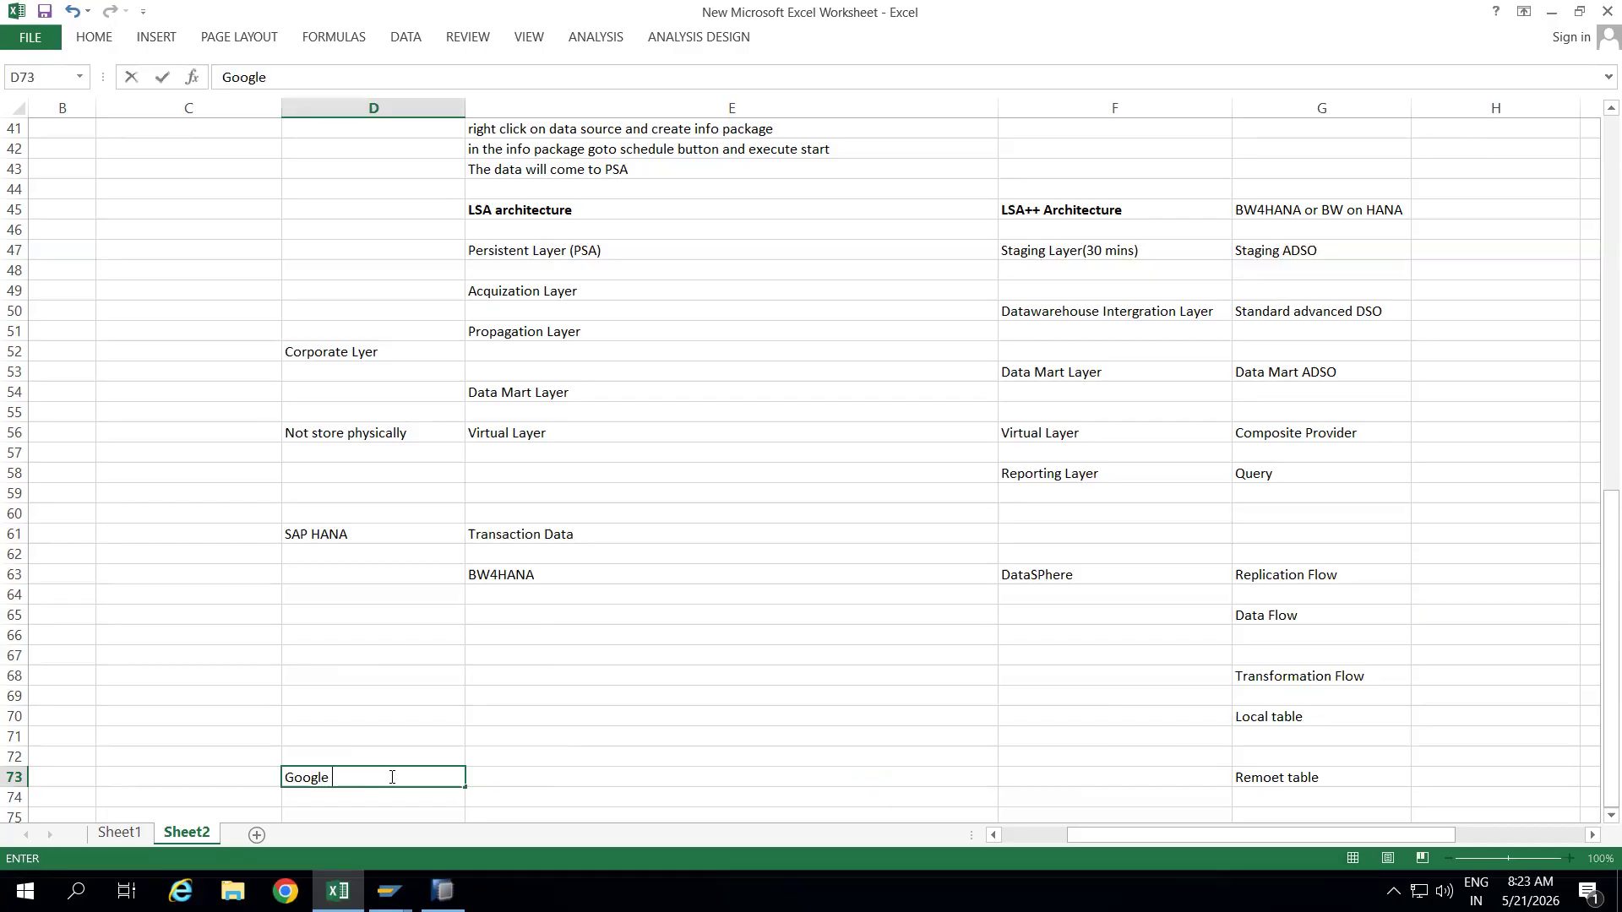